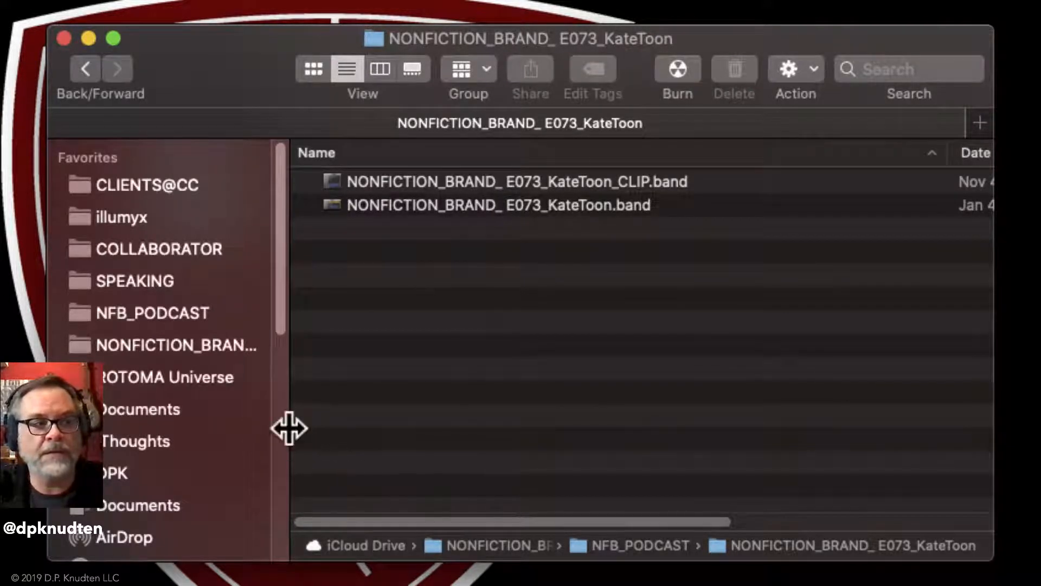
# Collapse the folder window's sidebar and open the full E073 episode project, not the CLIP version, in GarageBand
pyautogui.moveTo(288, 426); pyautogui.dragTo(71, 446)
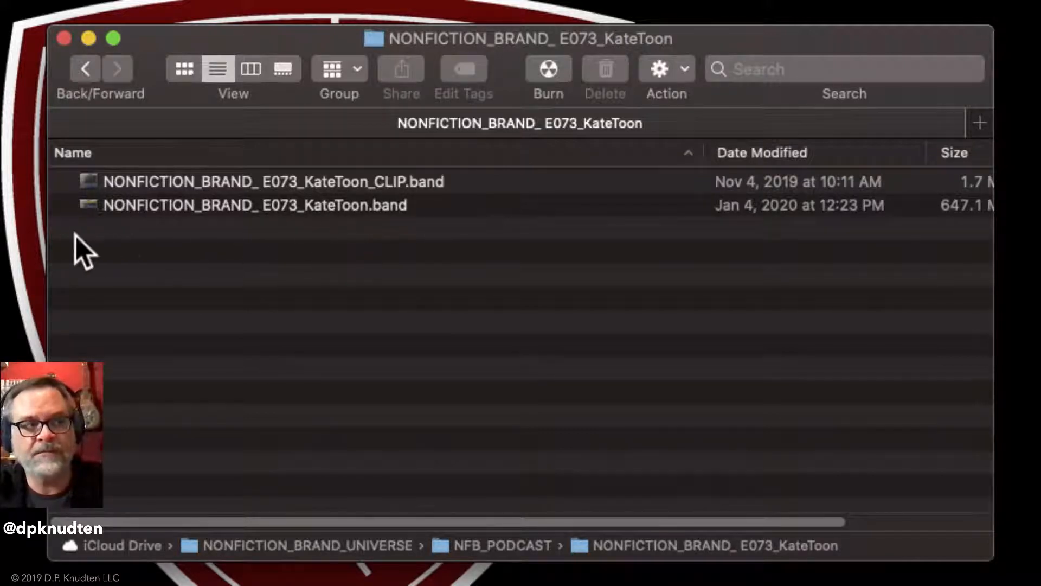
pyautogui.click(89, 209)
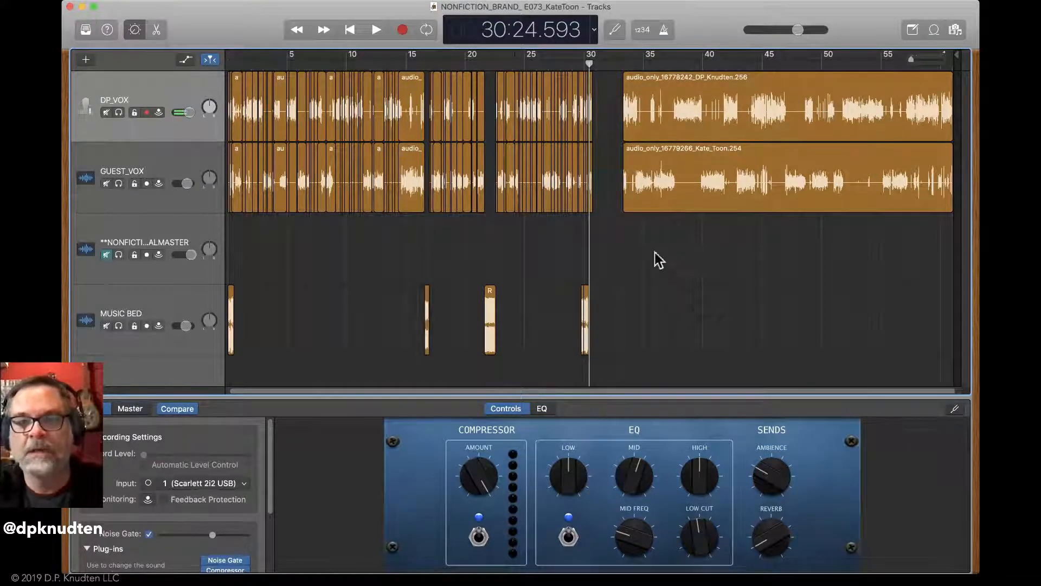
# Delete all the edited voice regions before the 30:24 playhead on the DP_VOX and GUEST_VOX tracks
pyautogui.click(601, 177)
pyautogui.moveTo(600, 177); pyautogui.dragTo(209, 128)
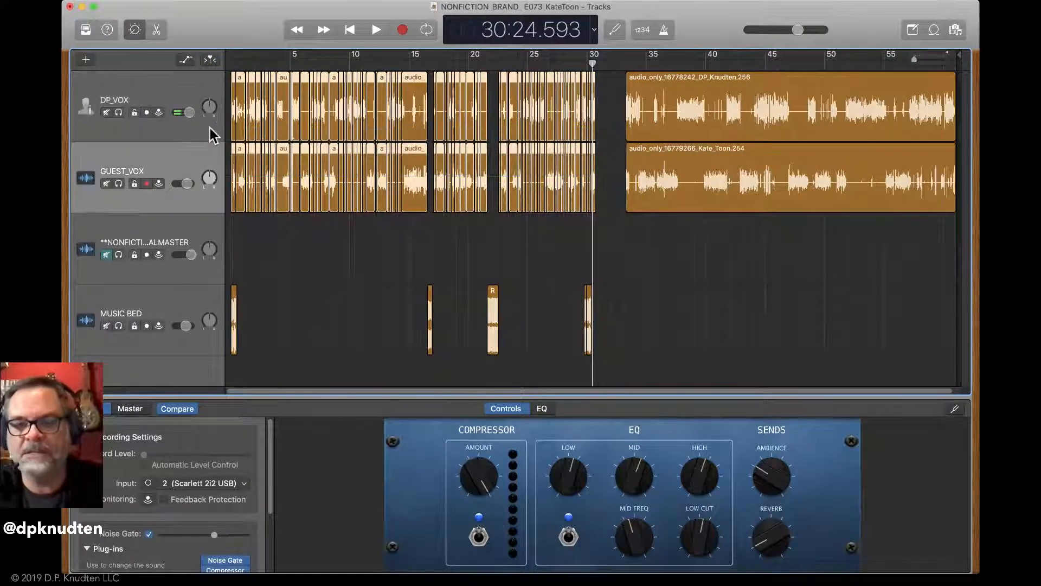
pyautogui.press('Delete')
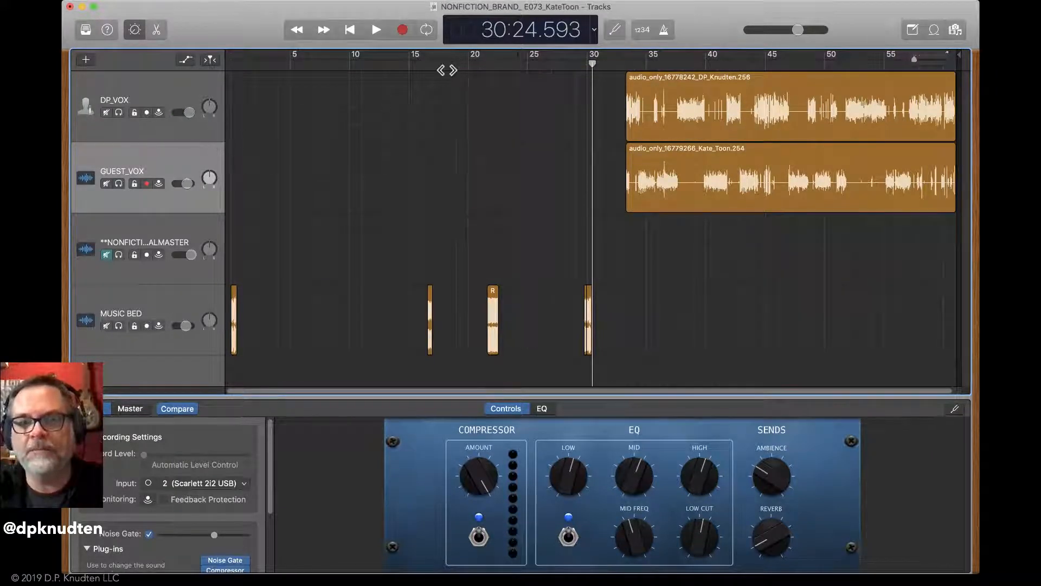
# Move the two raw voice recordings on DP_VOX and GUEST_VOX together to start at about 0:10 on the timeline
pyautogui.moveTo(512, 84); pyautogui.dragTo(749, 208)
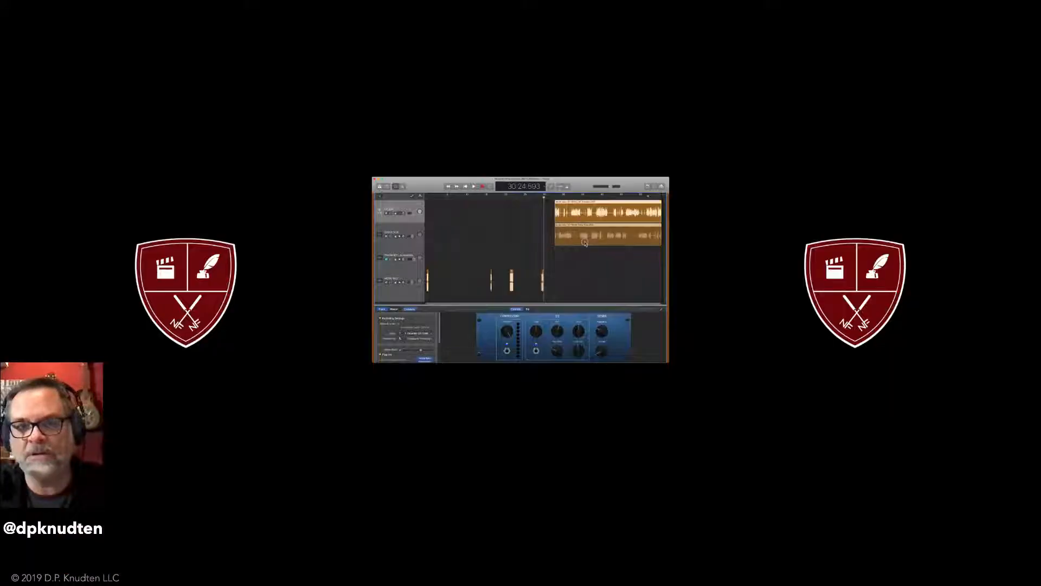
pyautogui.moveTo(739, 205); pyautogui.dragTo(352, 205)
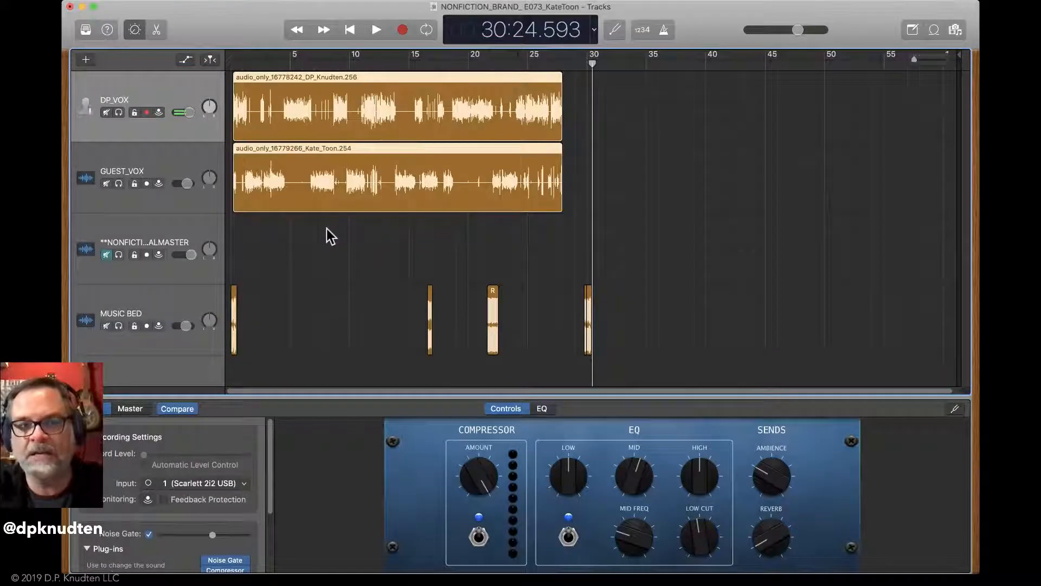
pyautogui.click(327, 228)
# Hide the Smart Controls so the tracks area fills the window at the opening of the episode
pyautogui.scroll(6, 327, 229)
pyautogui.hscroll(-7, 326, 229)
pyautogui.hscroll(-10, 326, 229)
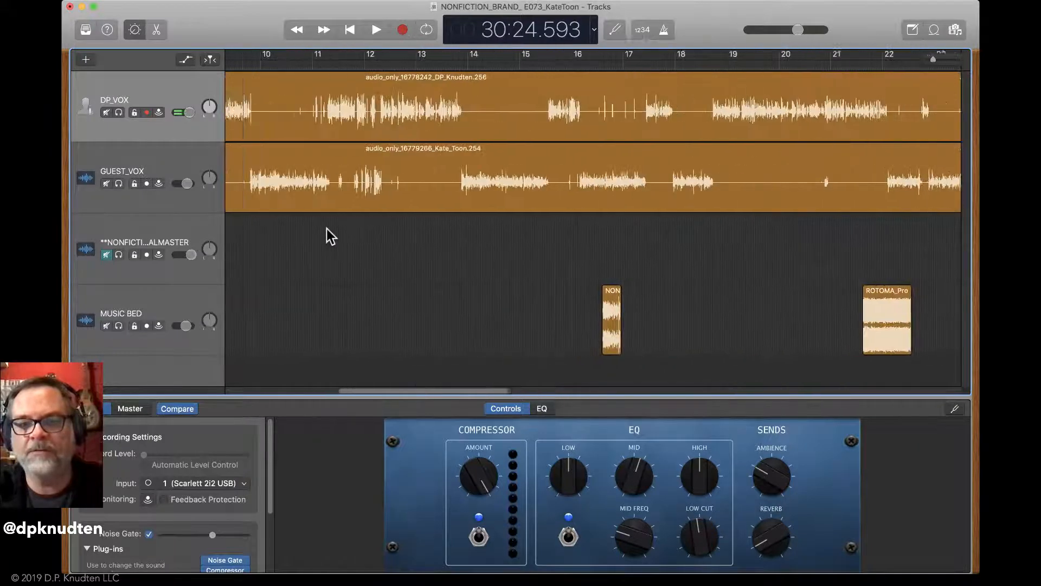
pyautogui.click(132, 30)
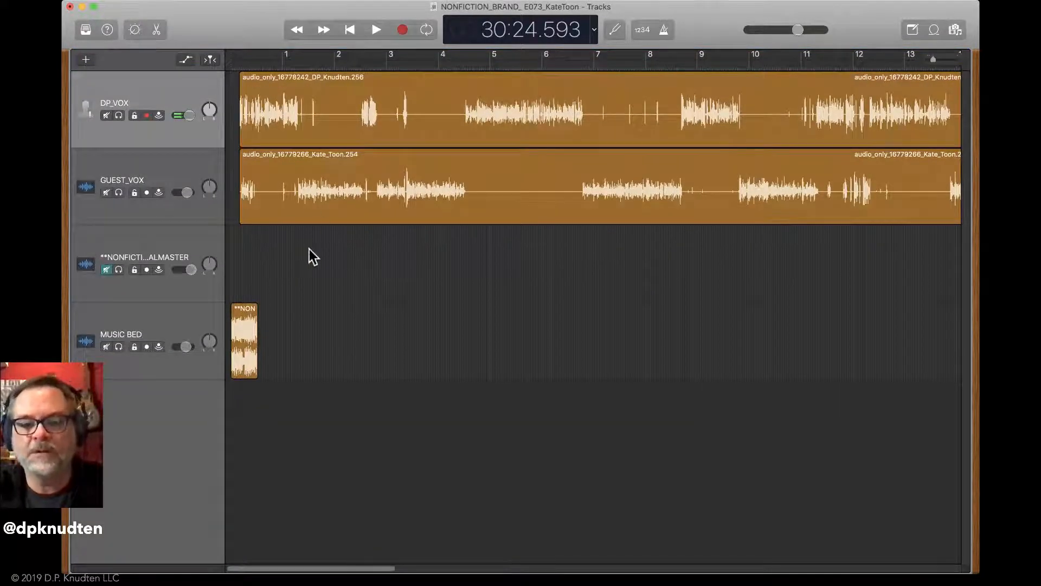
pyautogui.scroll(10, 309, 246)
pyautogui.hscroll(-2, 309, 245)
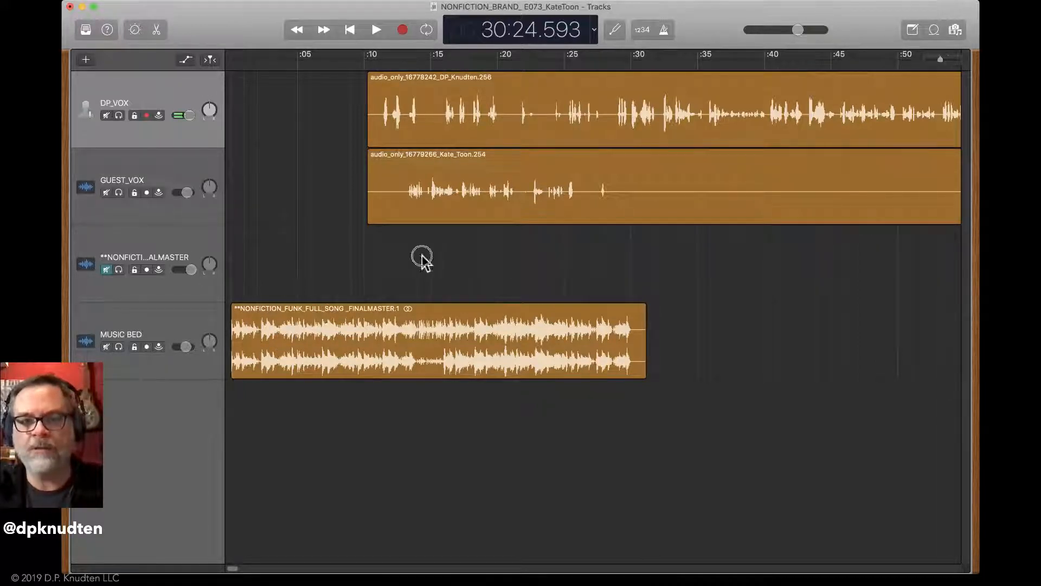
# Select both voice regions and move them together to start at about 0:01.4, over the intro music
pyautogui.moveTo(420, 256); pyautogui.dragTo(401, 106)
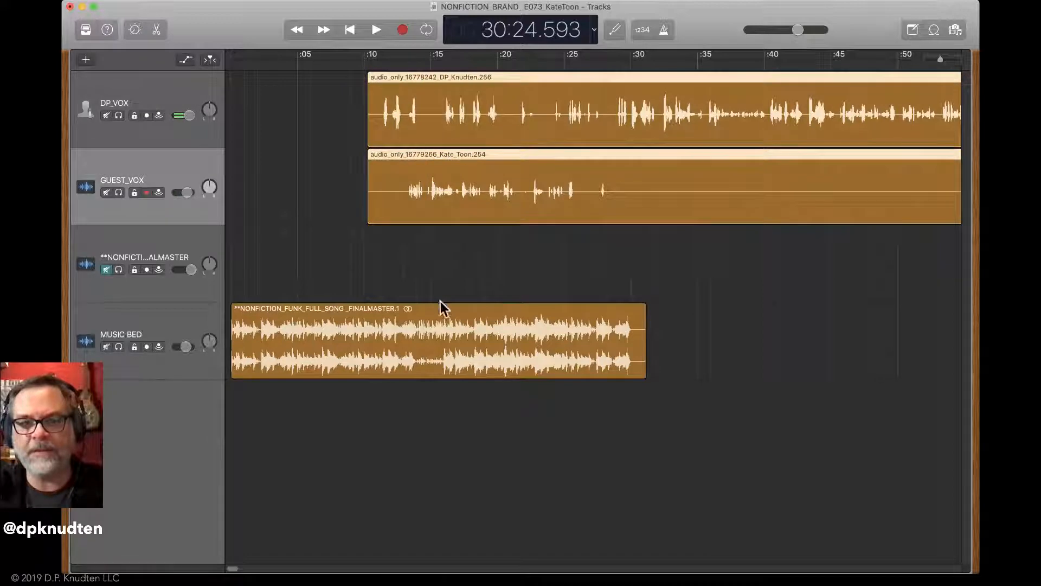
pyautogui.click(422, 202)
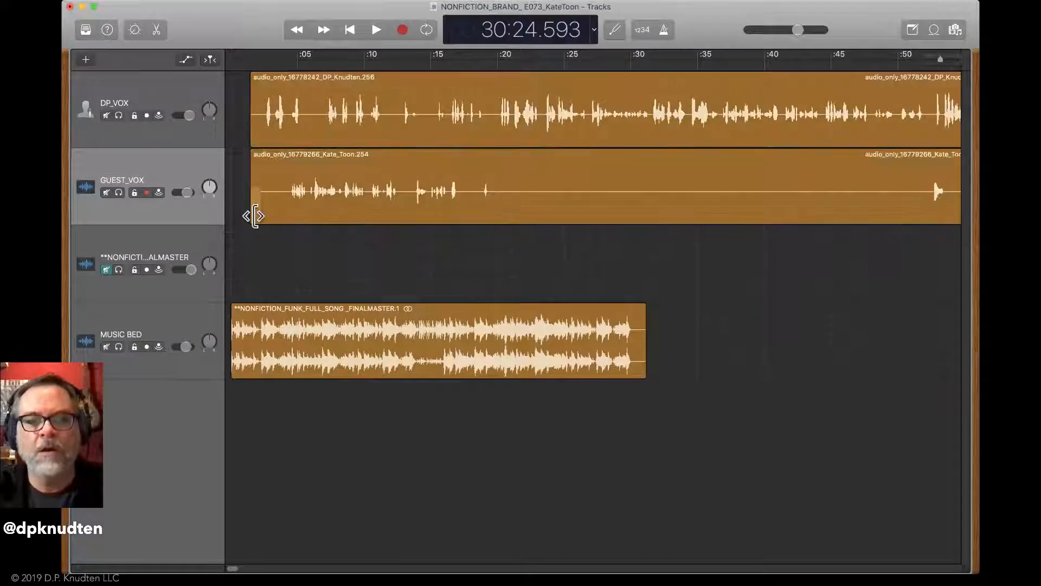
# Select only the two voice regions and trim their starts together to about 0:02.6, just before the host's first words
pyautogui.click(253, 216)
pyautogui.moveTo(253, 216); pyautogui.dragTo(253, 216)
pyautogui.press('super+a')
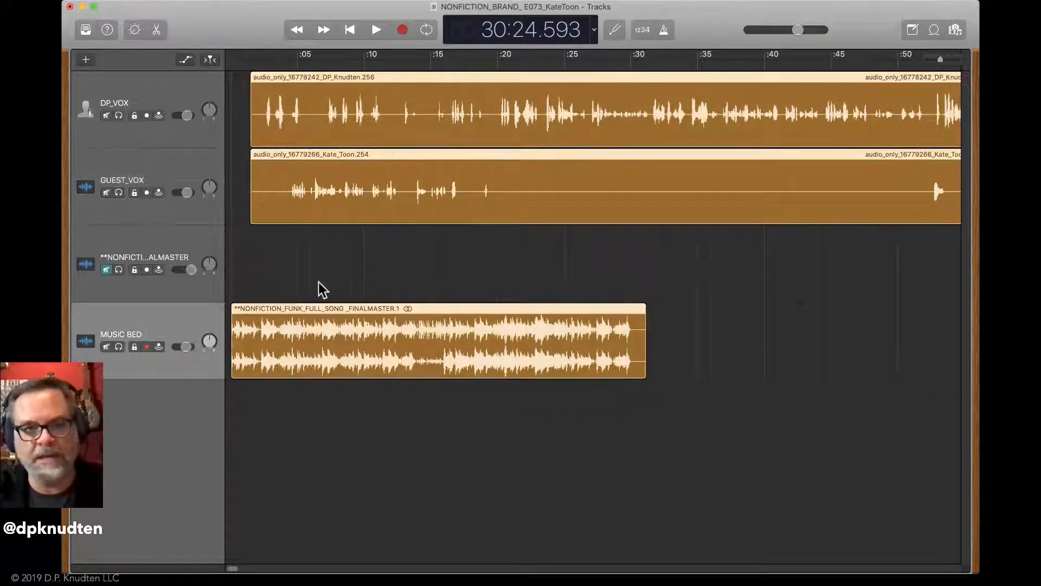
pyautogui.click(312, 266)
pyautogui.click(311, 267)
pyautogui.moveTo(312, 266); pyautogui.dragTo(270, 84)
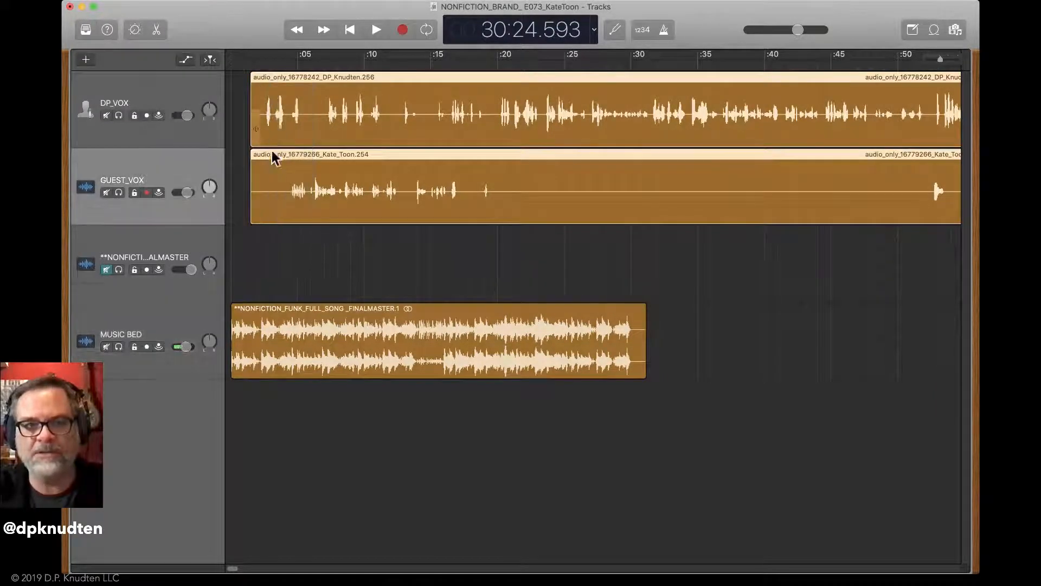
pyautogui.click(249, 216)
pyautogui.moveTo(293, 266); pyautogui.dragTo(255, 120)
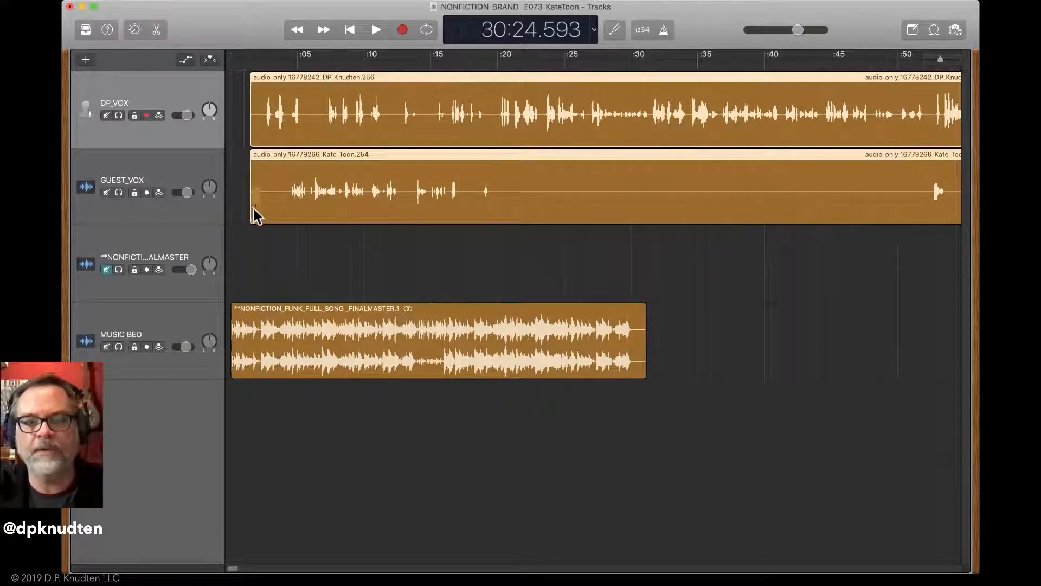
pyautogui.moveTo(250, 209); pyautogui.dragTo(290, 209)
pyautogui.press('super+Right')
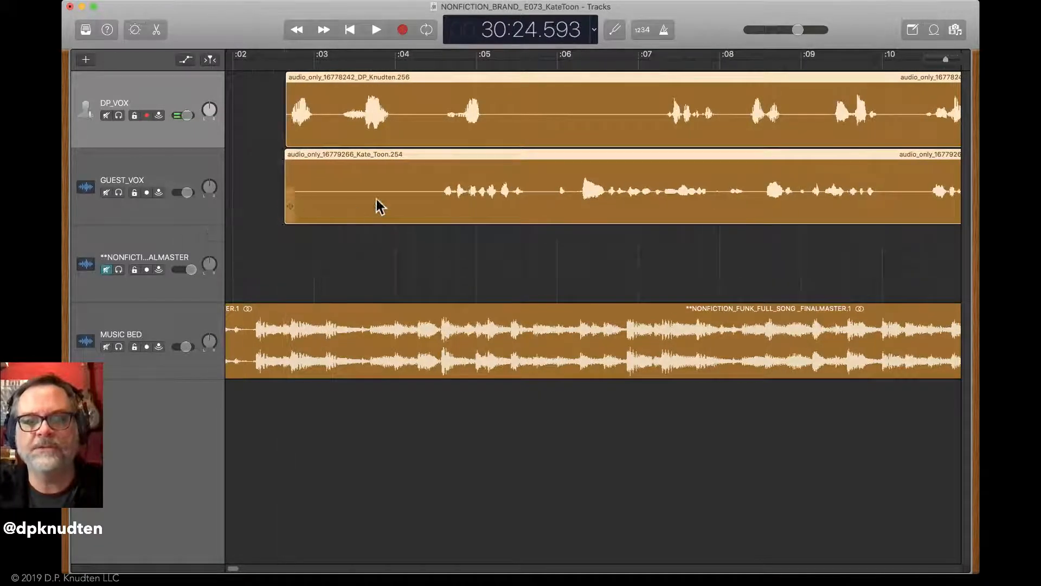
# Reposition both trimmed voice regions so they start at about 0:02.4, where the music bed's main beat comes in
pyautogui.moveTo(382, 206); pyautogui.dragTo(321, 207)
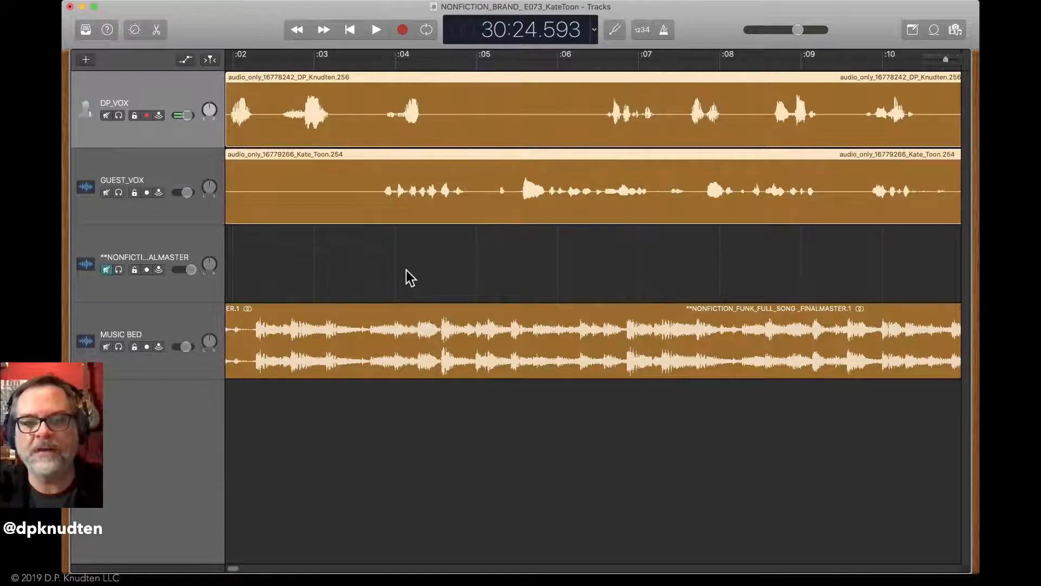
pyautogui.hscroll(-5, 407, 276)
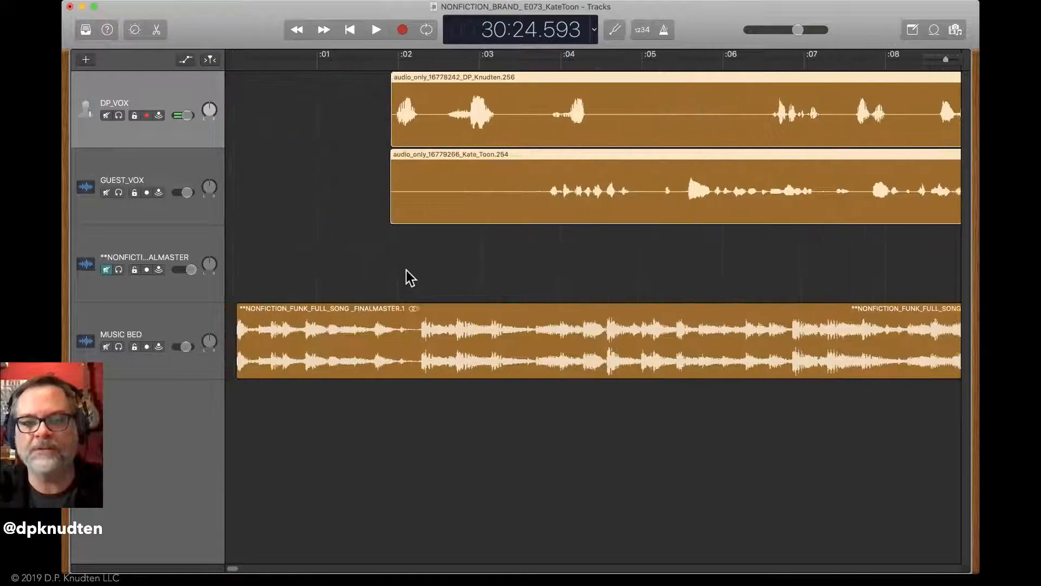
pyautogui.click(429, 213)
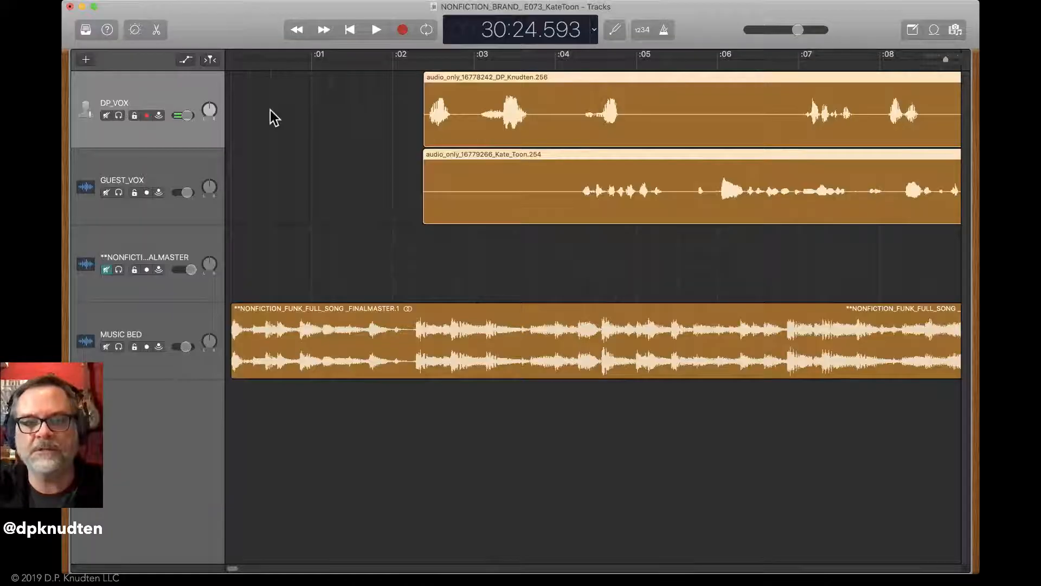
# Play the episode from the beginning to check how both voices sit against the opening music
pyautogui.press('Return')
pyautogui.press('space')
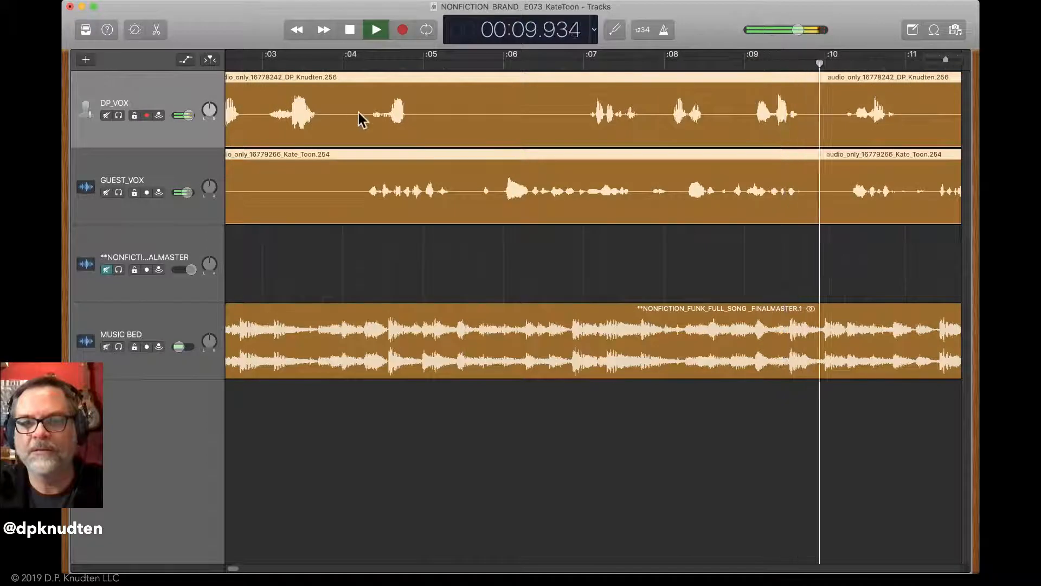
pyautogui.scroll(-5, 447, 176)
pyautogui.scroll(2, 447, 177)
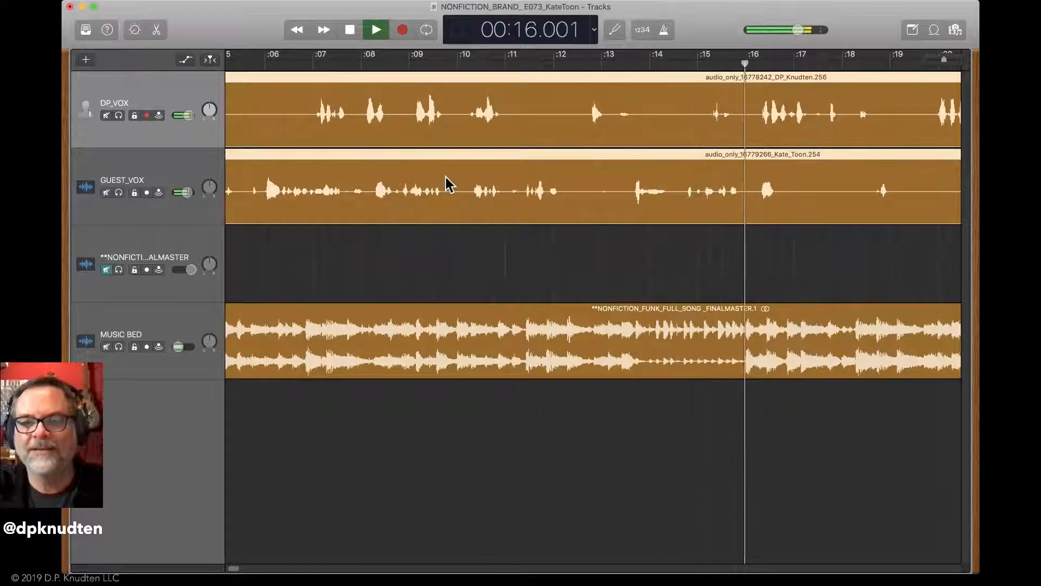
pyautogui.hscroll(-5, 446, 177)
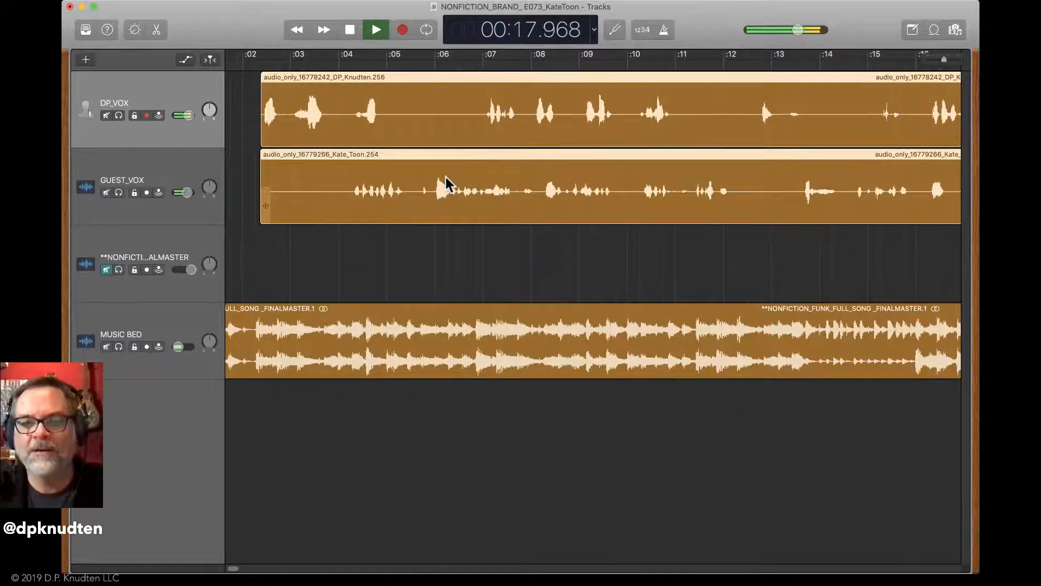
pyautogui.press('space')
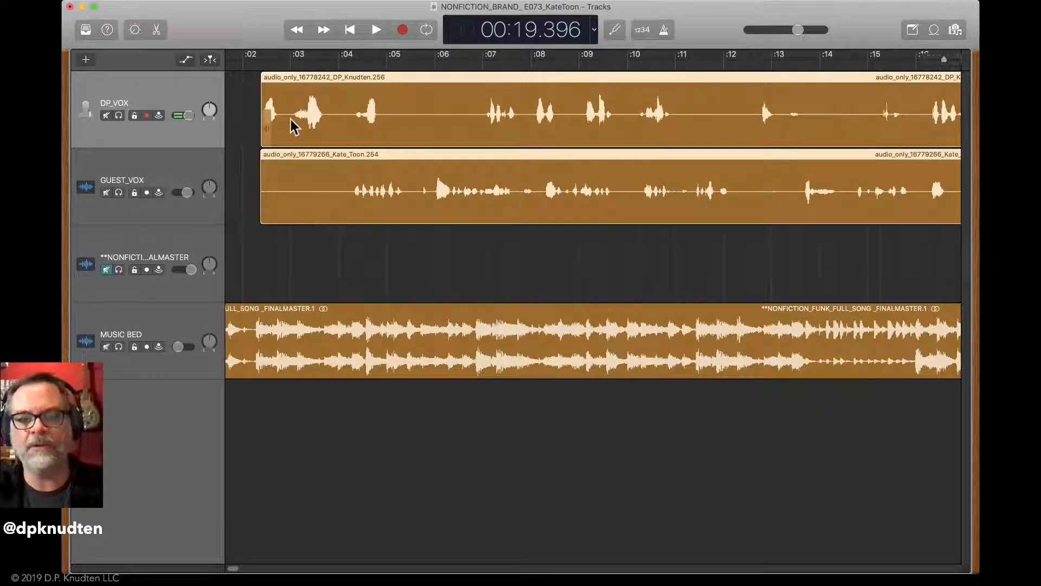
# Replay from about 0:02 to find where the guest's usable opening phrase begins
pyautogui.click(253, 65)
pyautogui.press('space')
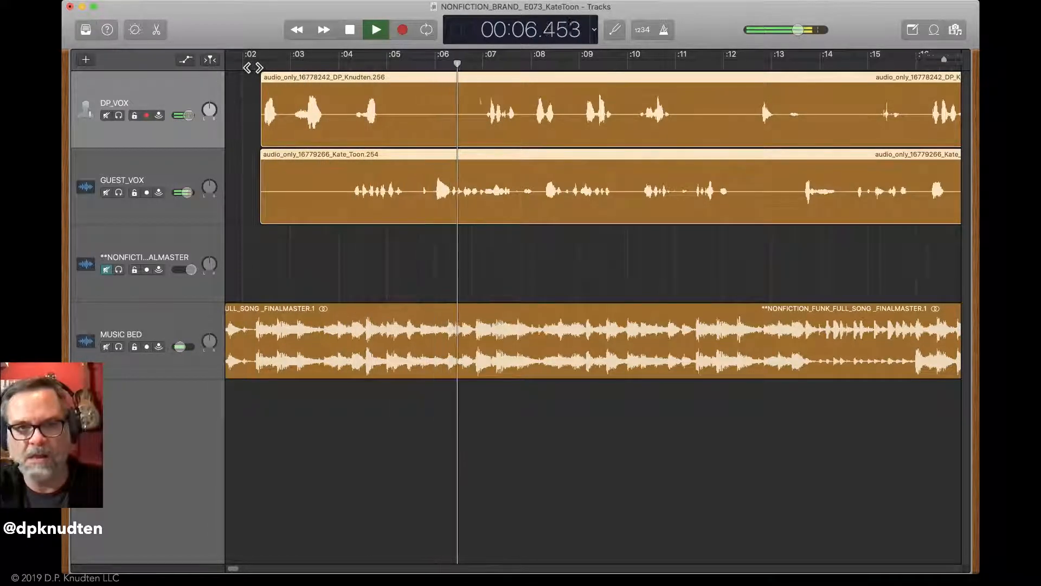
pyautogui.press('space')
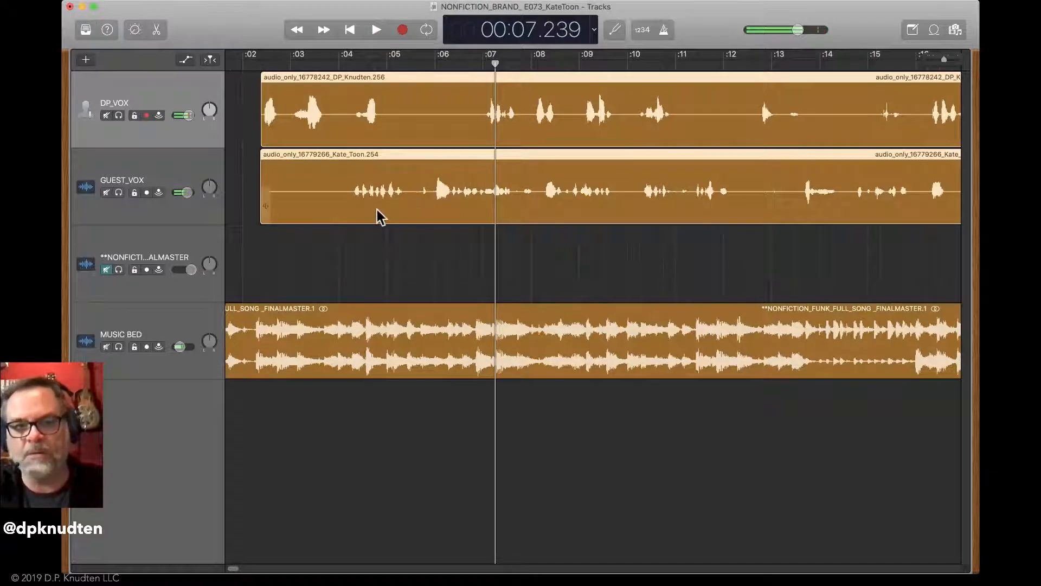
# Trim both voice regions to the guest's phrase at about 0:05.9, shift them to start at about 0:02.6, and audition the entry
pyautogui.moveTo(266, 215); pyautogui.dragTo(433, 216)
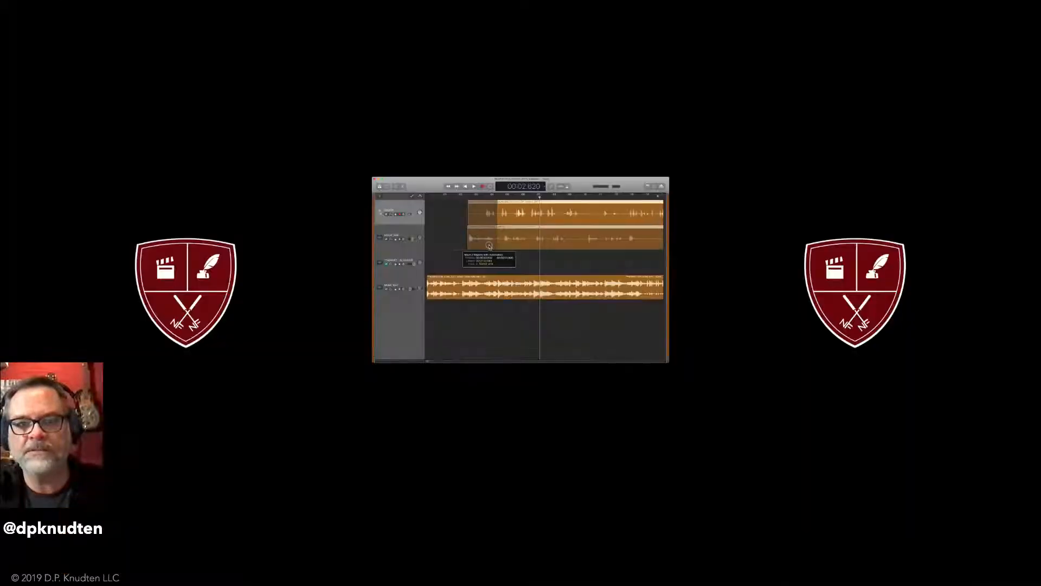
pyautogui.press('Return')
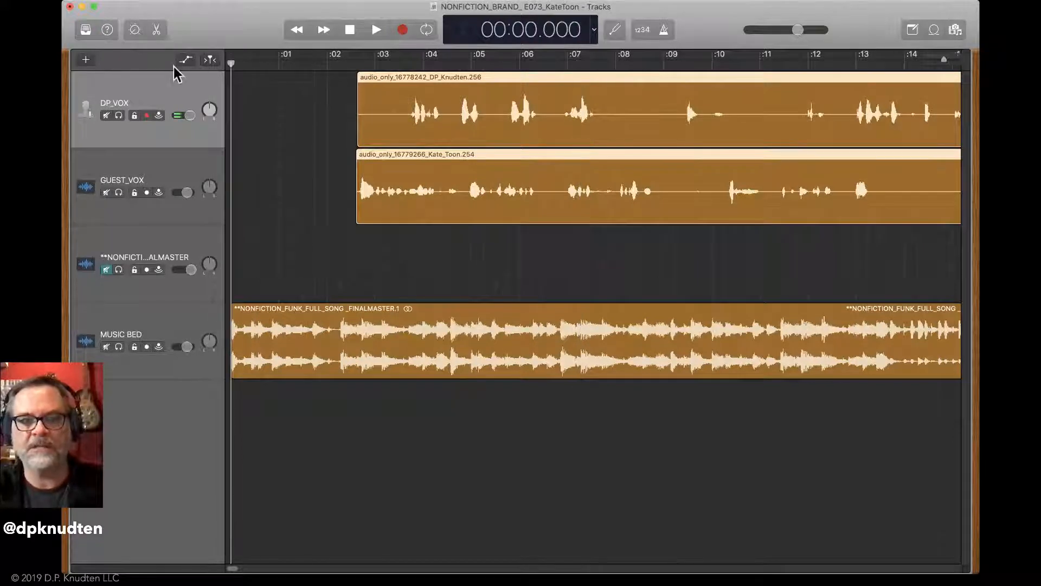
pyautogui.press('space')
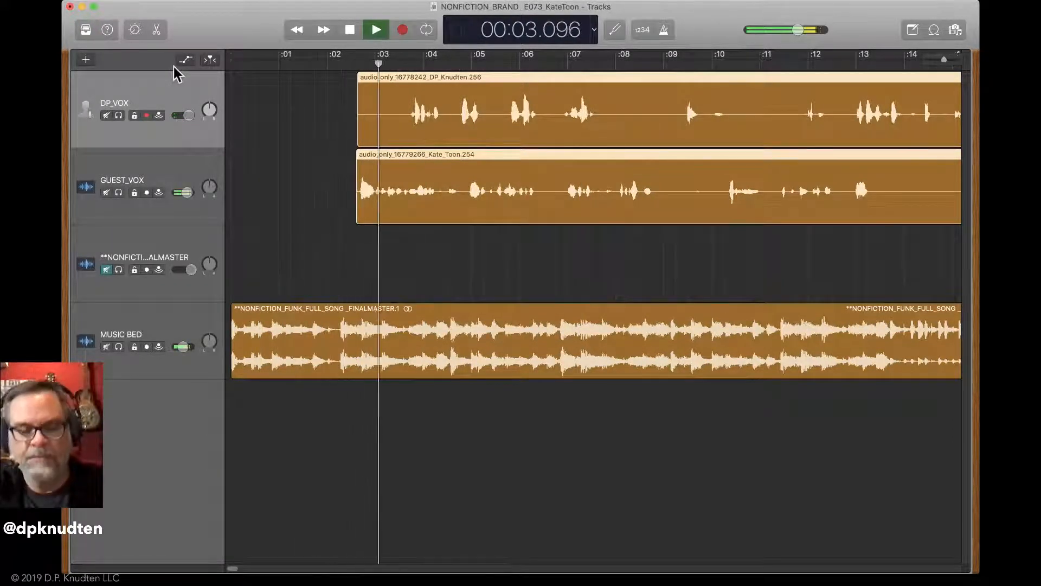
pyautogui.press('space')
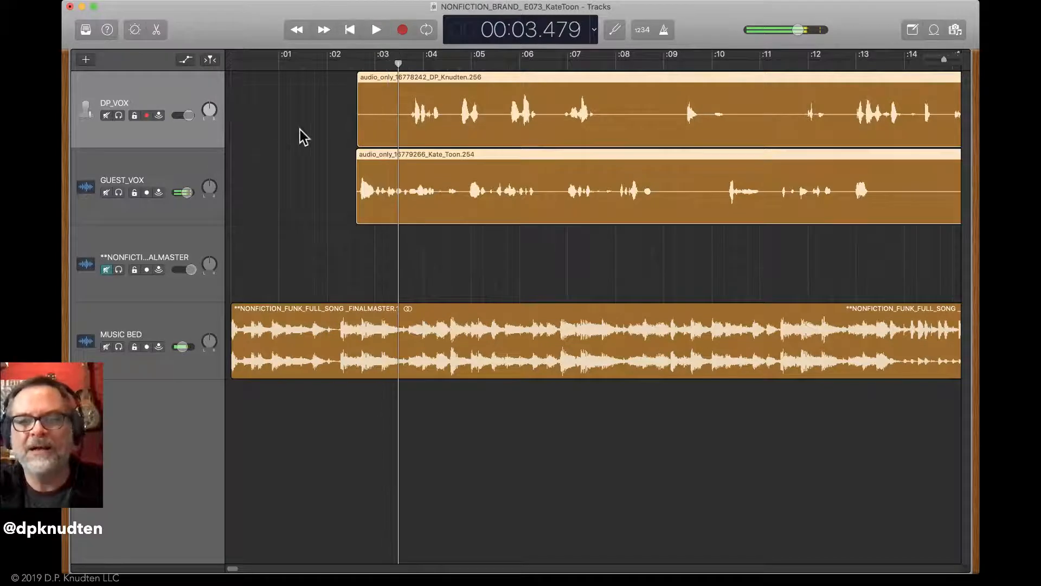
# Nudge both voice regions earlier to start at about 0:02.3 and audition the opening from the beginning
pyautogui.click(434, 218)
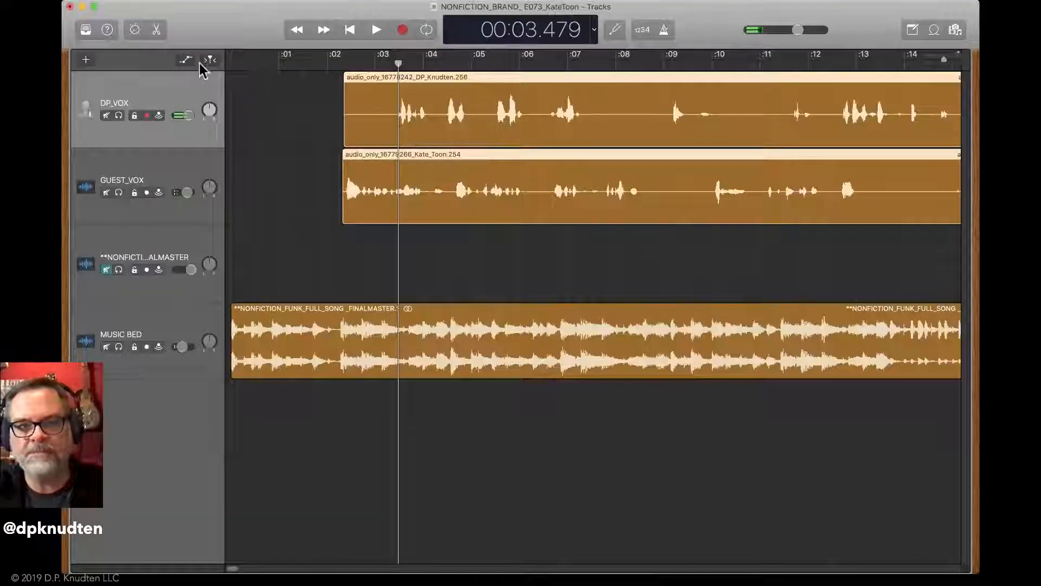
pyautogui.moveTo(255, 64); pyautogui.dragTo(206, 66)
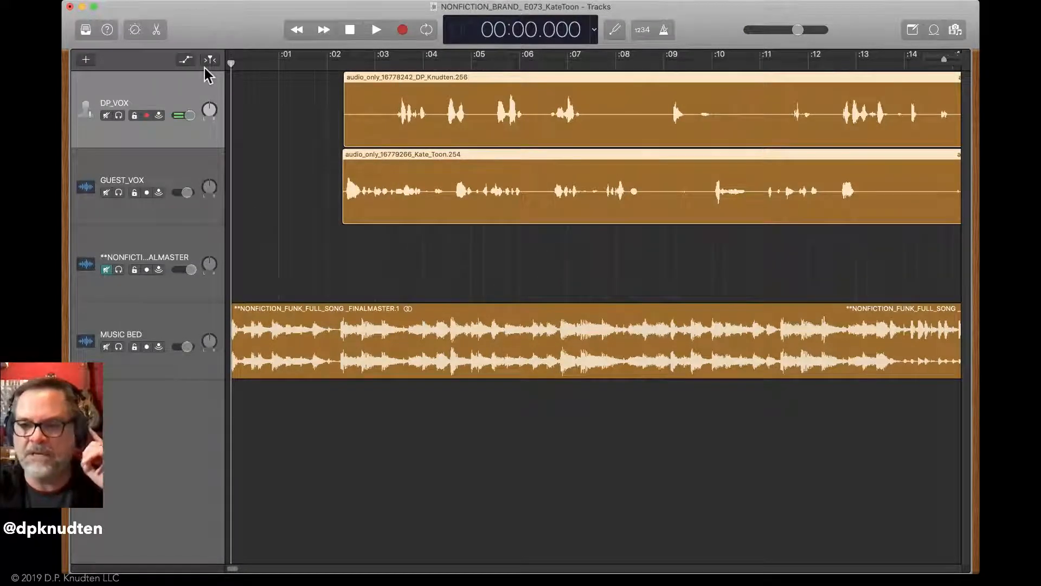
pyautogui.press('space')
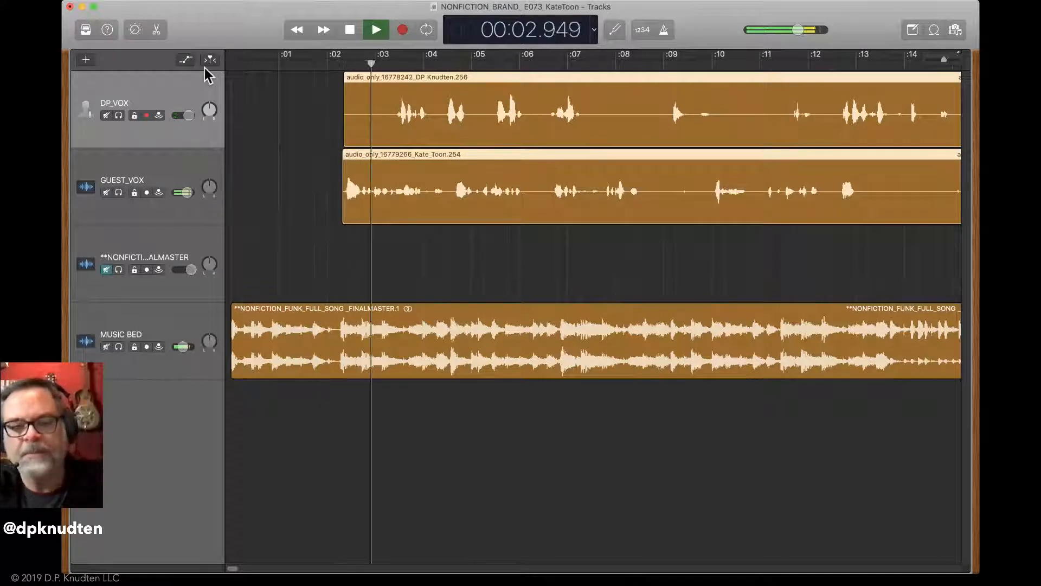
pyautogui.press('space')
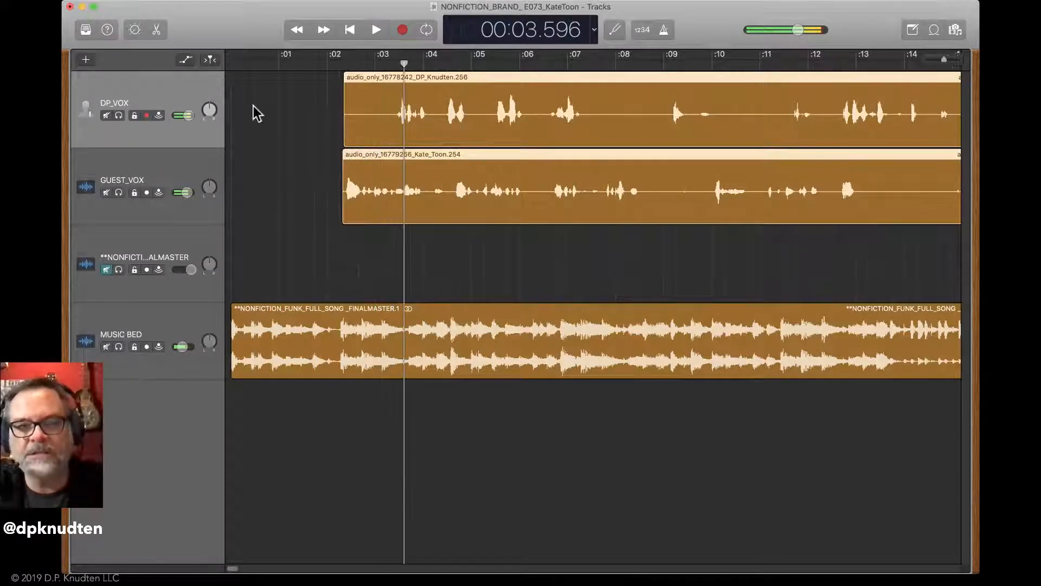
# Shift both voice regions slightly earlier to about 0:02.1 and play the intro from the beginning
pyautogui.click(363, 211)
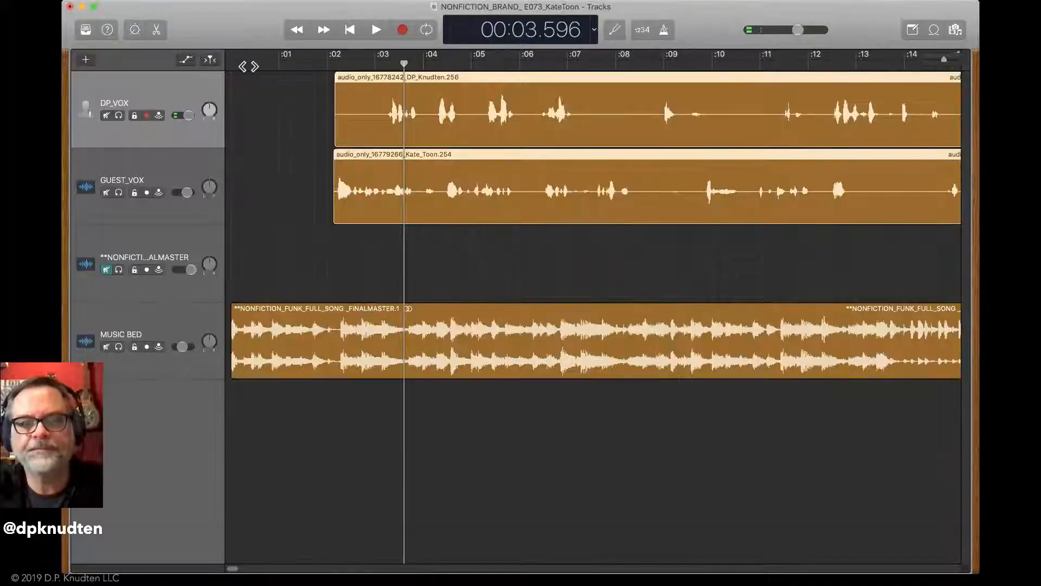
pyautogui.moveTo(248, 67); pyautogui.dragTo(188, 64)
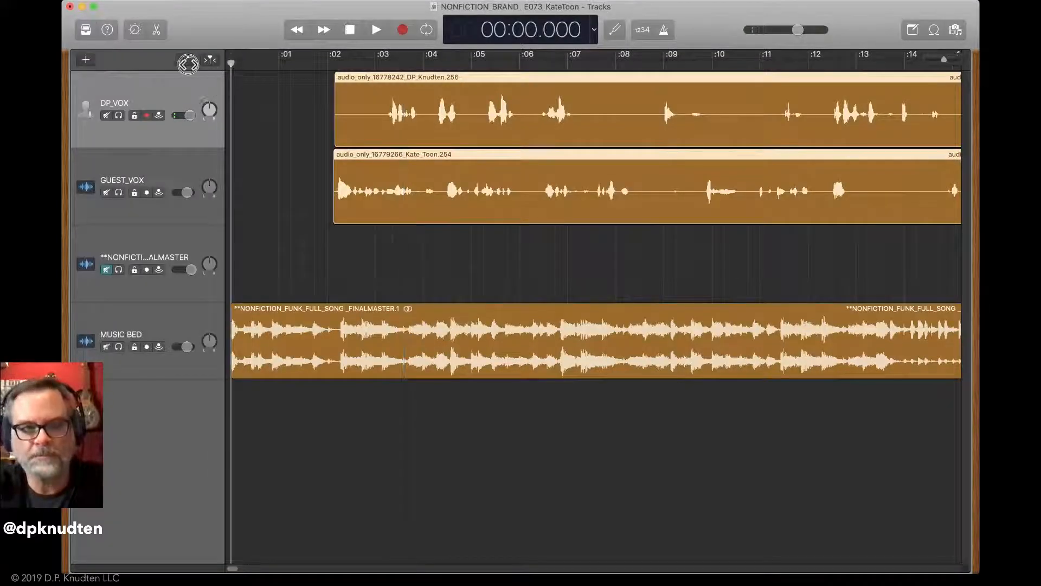
pyautogui.press('space')
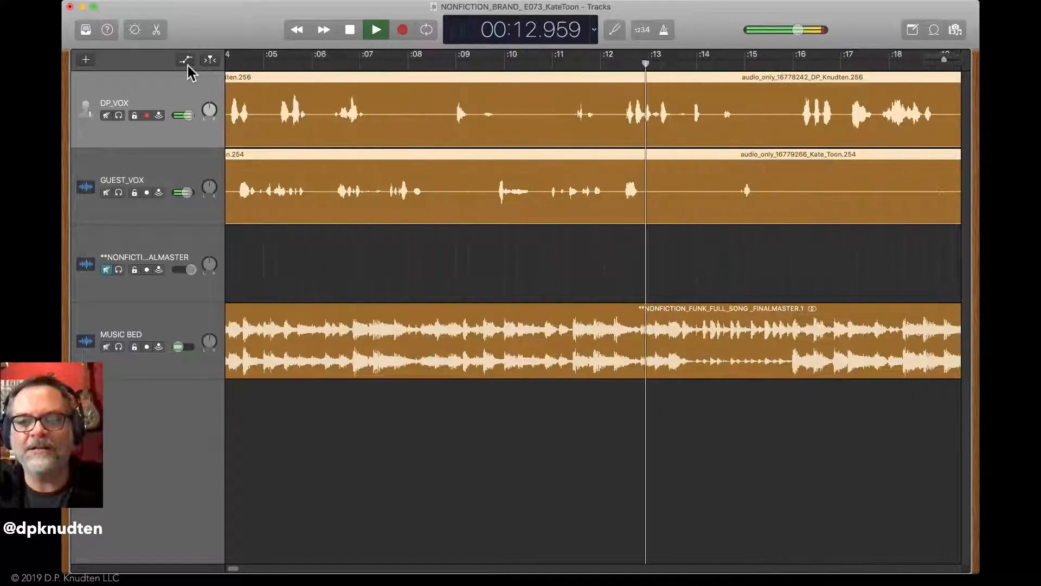
pyautogui.press('space')
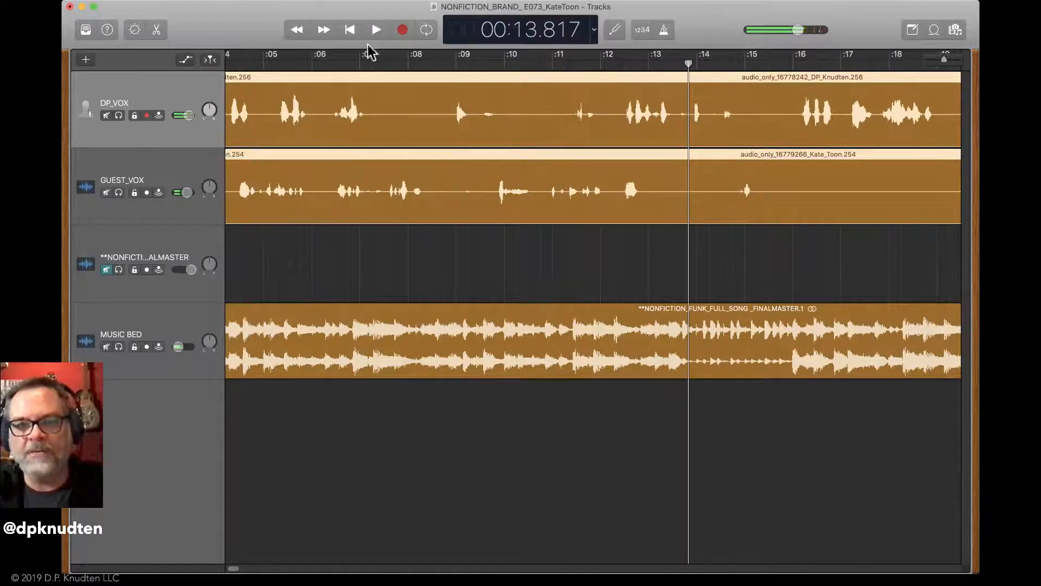
pyautogui.click(328, 67)
pyautogui.press('c')
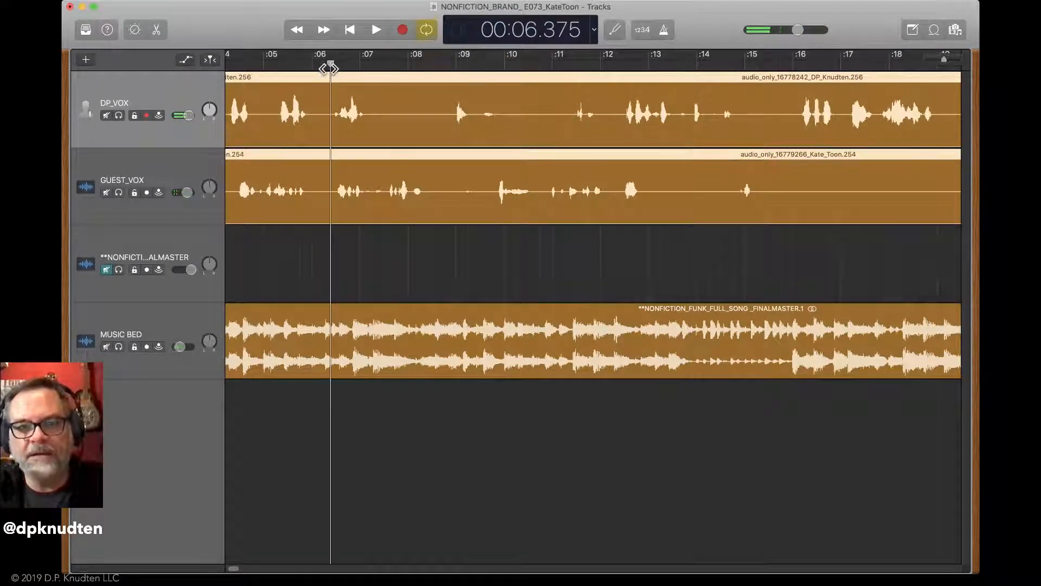
pyautogui.press('space')
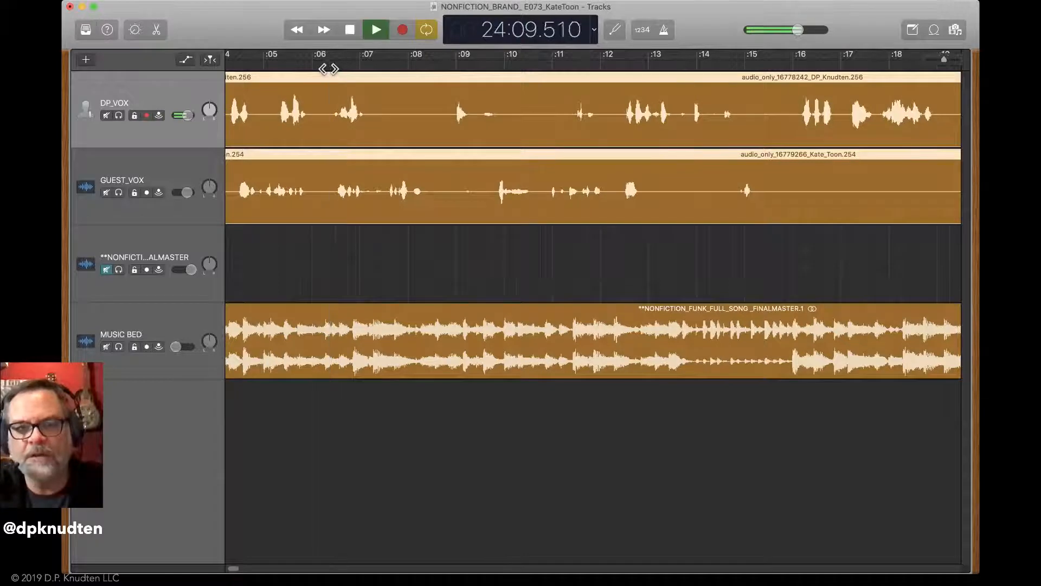
pyautogui.press('space')
pyautogui.click(294, 64)
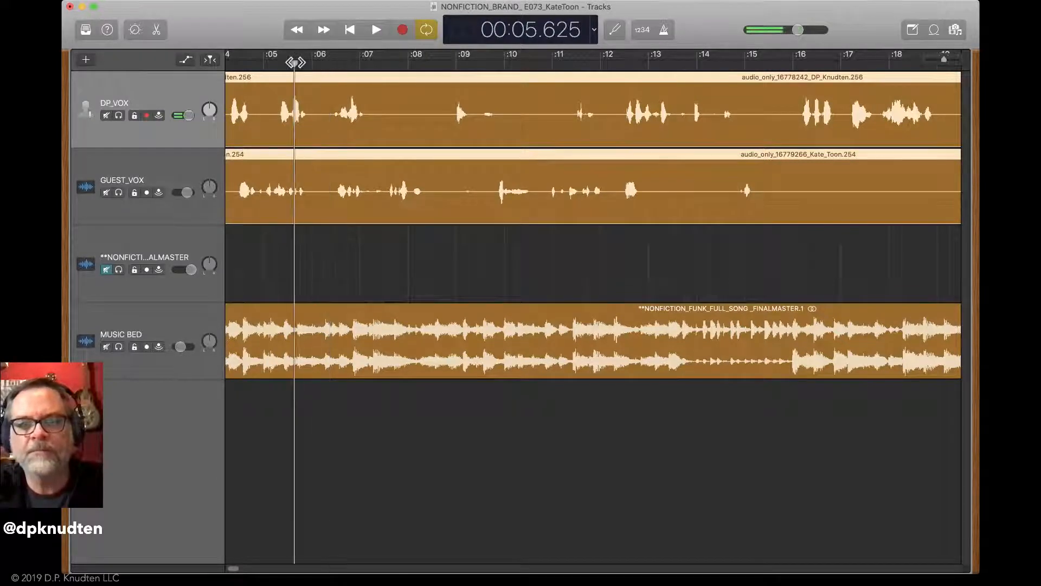
pyautogui.press('space')
pyautogui.press('space')
pyautogui.click(286, 65)
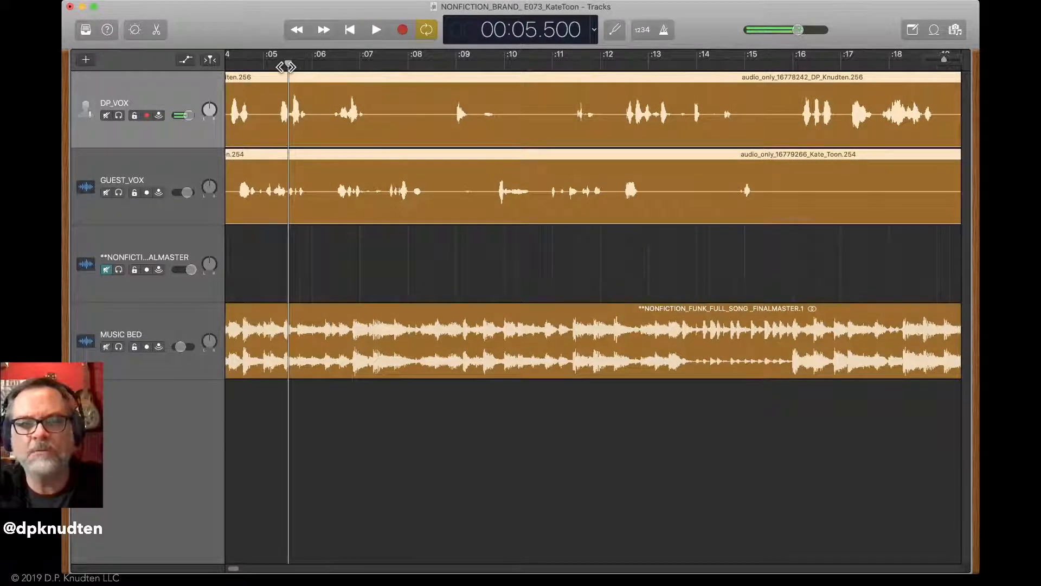
pyautogui.click(426, 29)
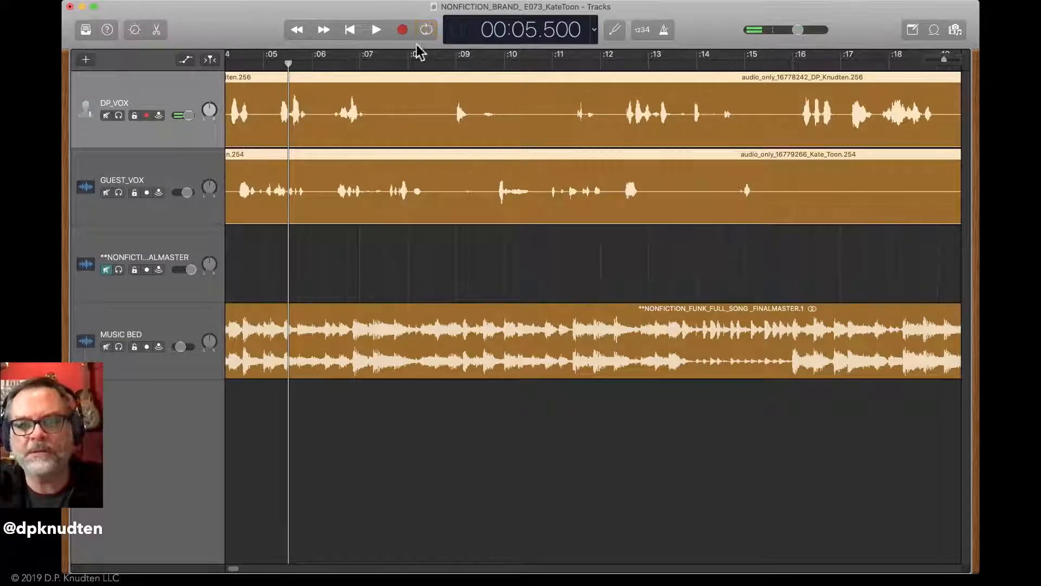
# Turn on playhead following and audition the voices from about 0:04.6 to 0:08.7
pyautogui.click(210, 60)
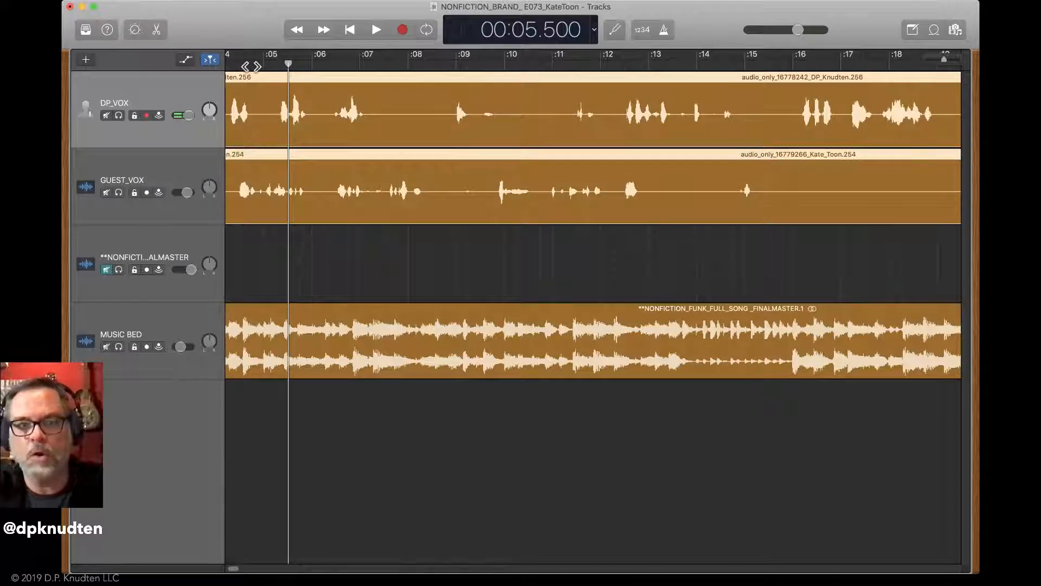
pyautogui.click(251, 67)
pyautogui.press('space')
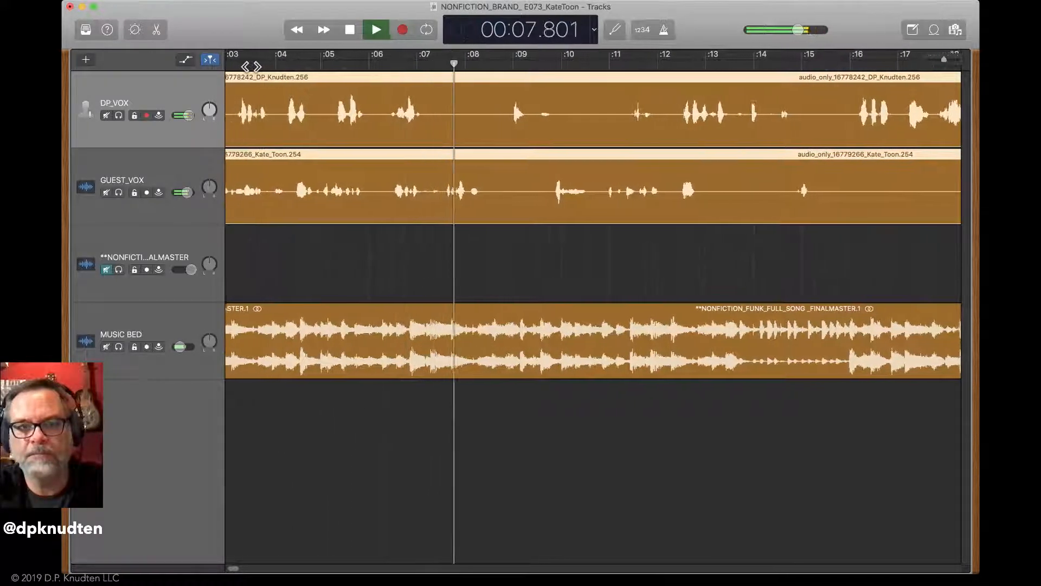
pyautogui.press('space')
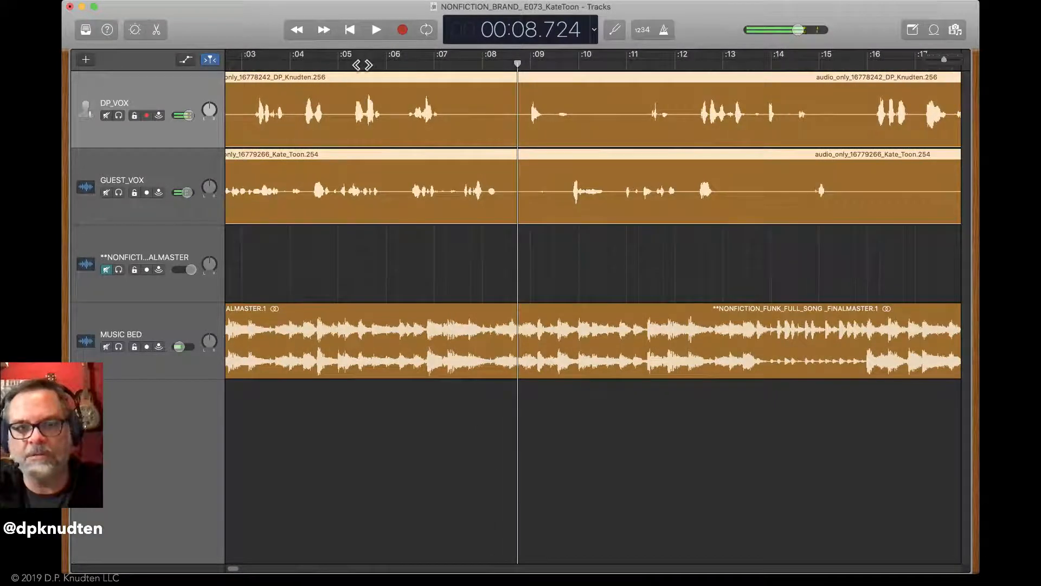
# Try splitting both voice regions at 0:06.160
pyautogui.moveTo(360, 65); pyautogui.dragTo(394, 66)
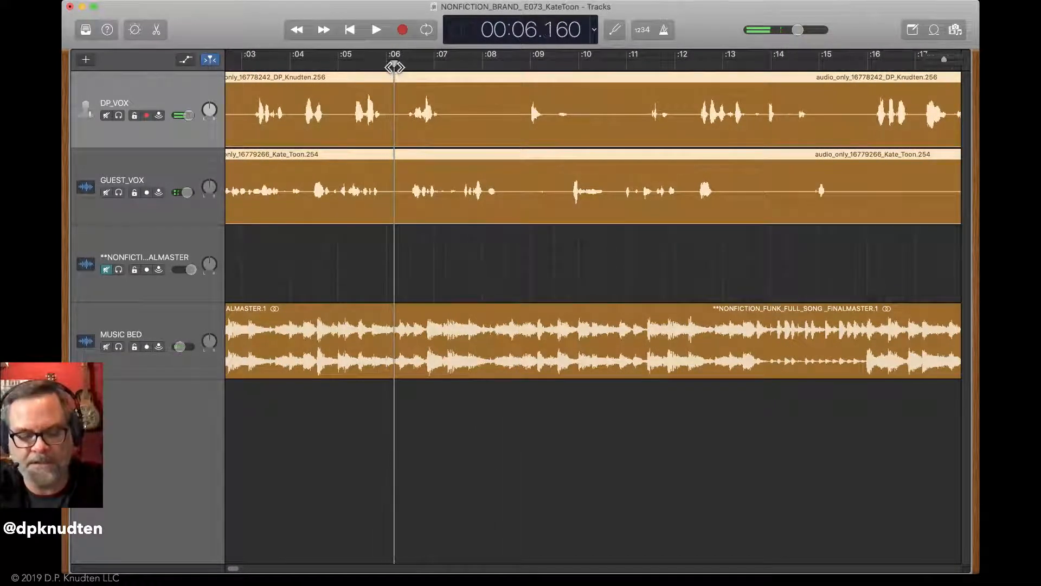
pyautogui.press('super+t')
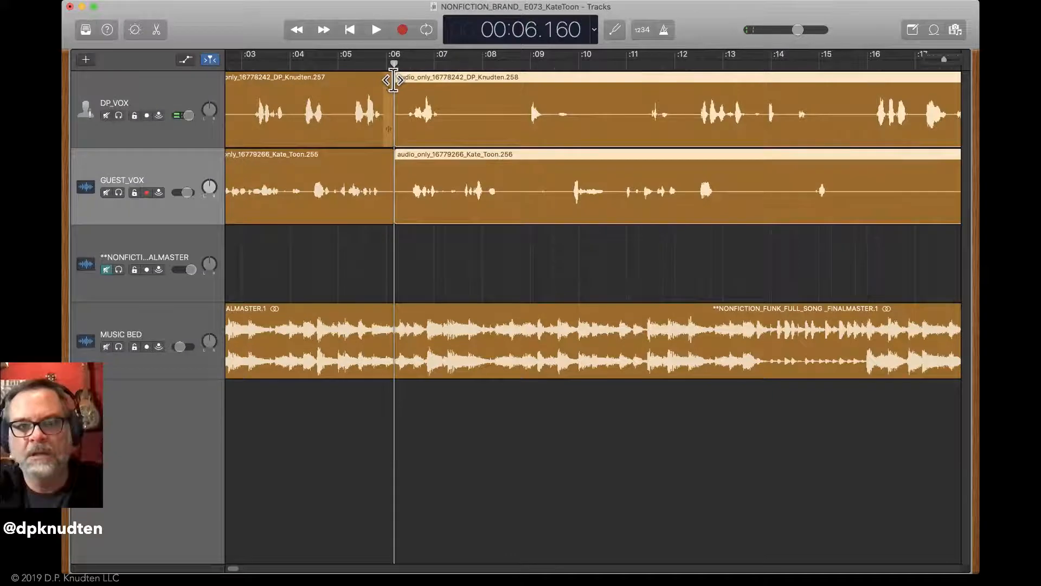
pyautogui.press('super+z')
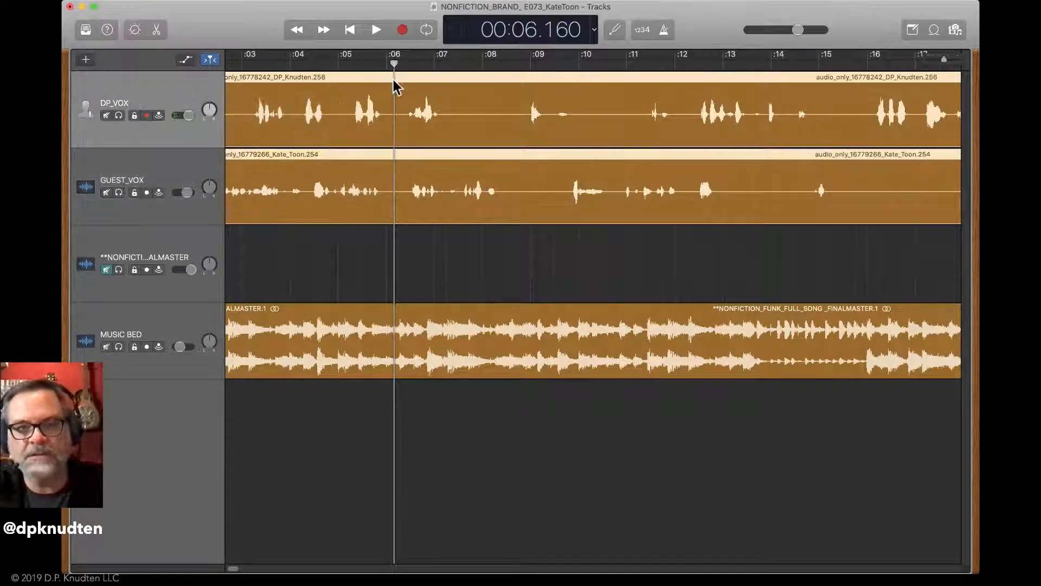
# Split both voice regions at 0:06.080, trim the host's first burst off the later regions, and close the gap
pyautogui.press('space')
pyautogui.press('space')
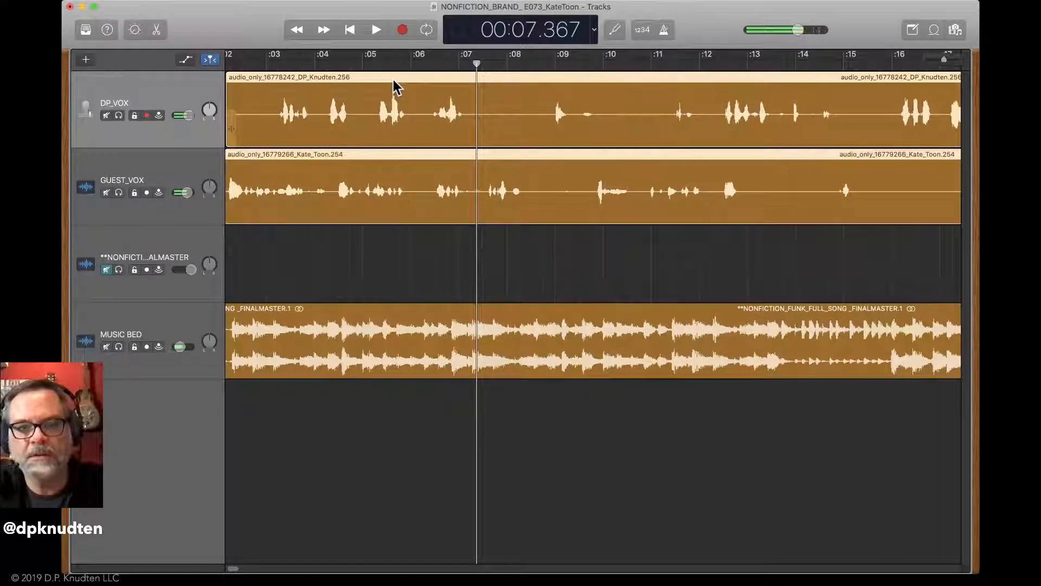
pyautogui.press('space')
pyautogui.press('space')
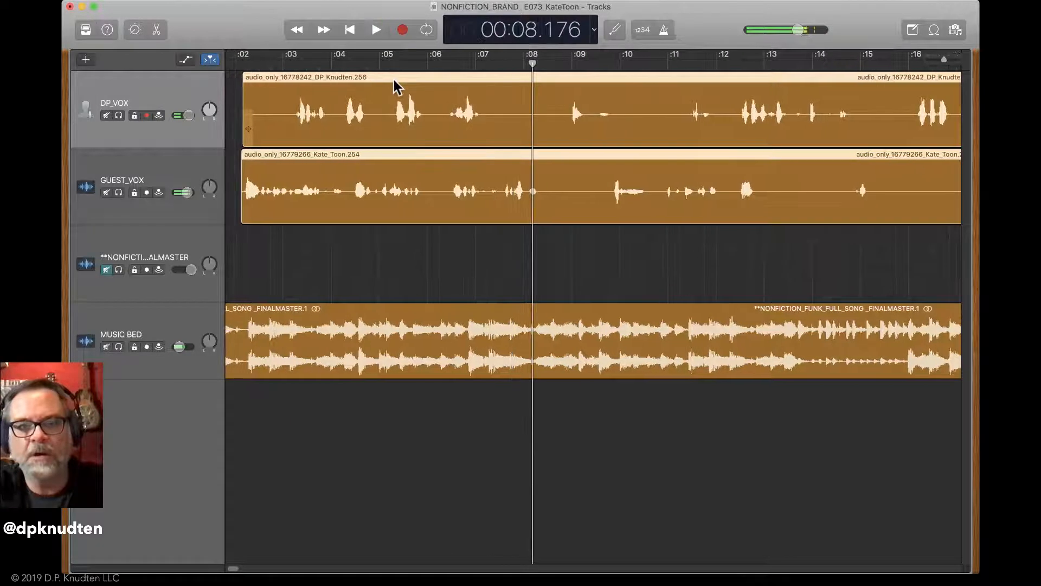
pyautogui.click(429, 65)
pyautogui.moveTo(429, 65); pyautogui.dragTo(433, 66)
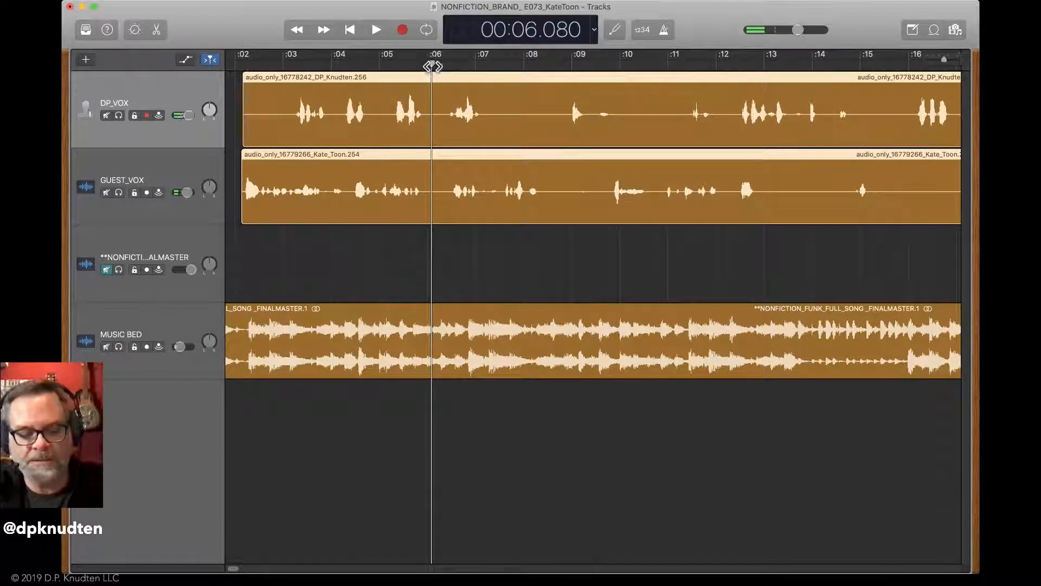
pyautogui.press('super+t')
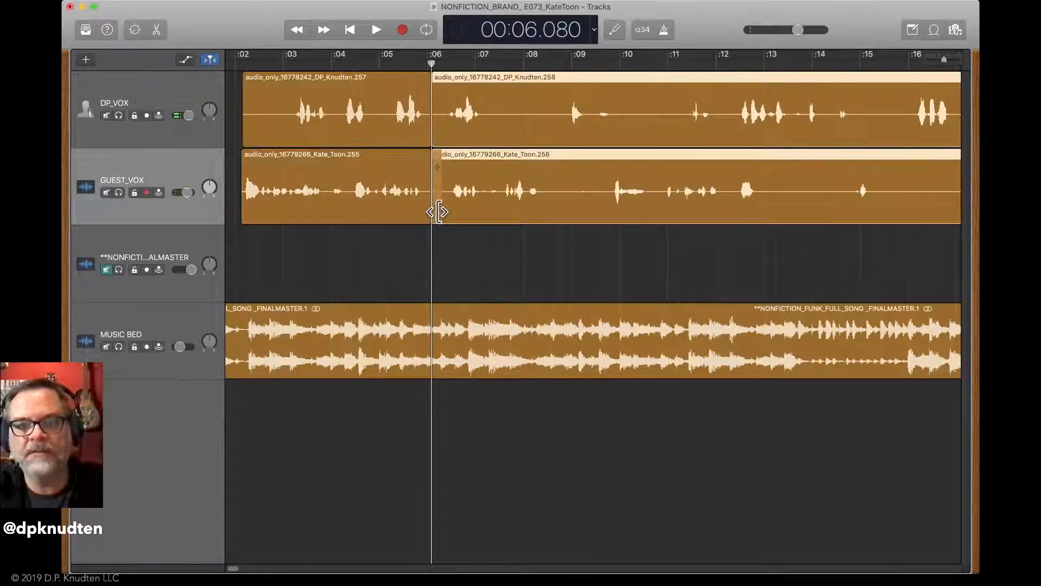
pyautogui.moveTo(438, 209); pyautogui.dragTo(512, 213)
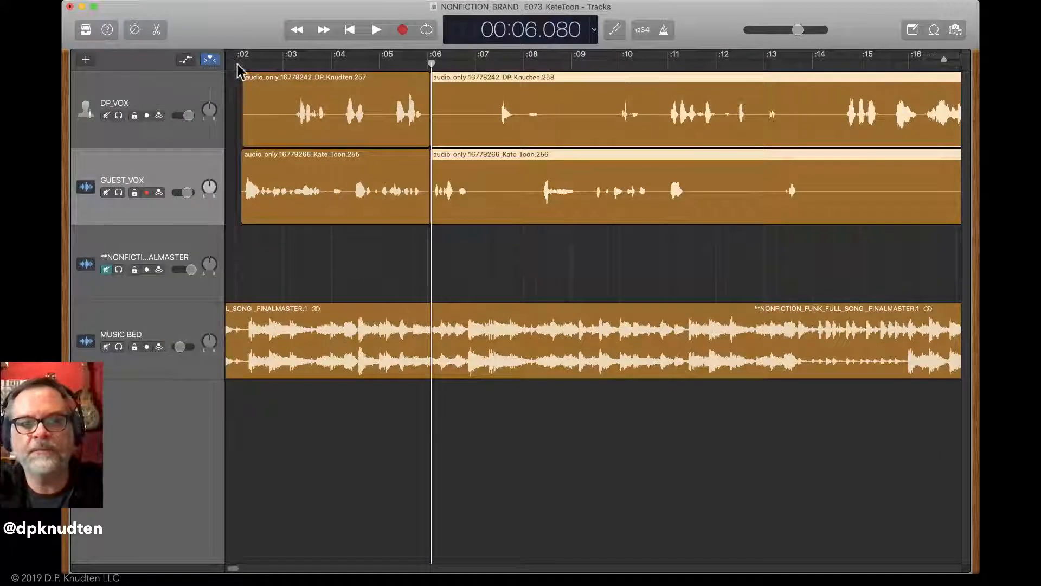
# Audition the edit at about 0:06 by playing the episode from the beginning to about 0:10.5
pyautogui.moveTo(238, 65)
pyautogui.mouseDown()
pyautogui.moveTo(163, 79)
pyautogui.moveTo(249, 133)
pyautogui.moveTo(237, 65)
pyautogui.mouseUp()
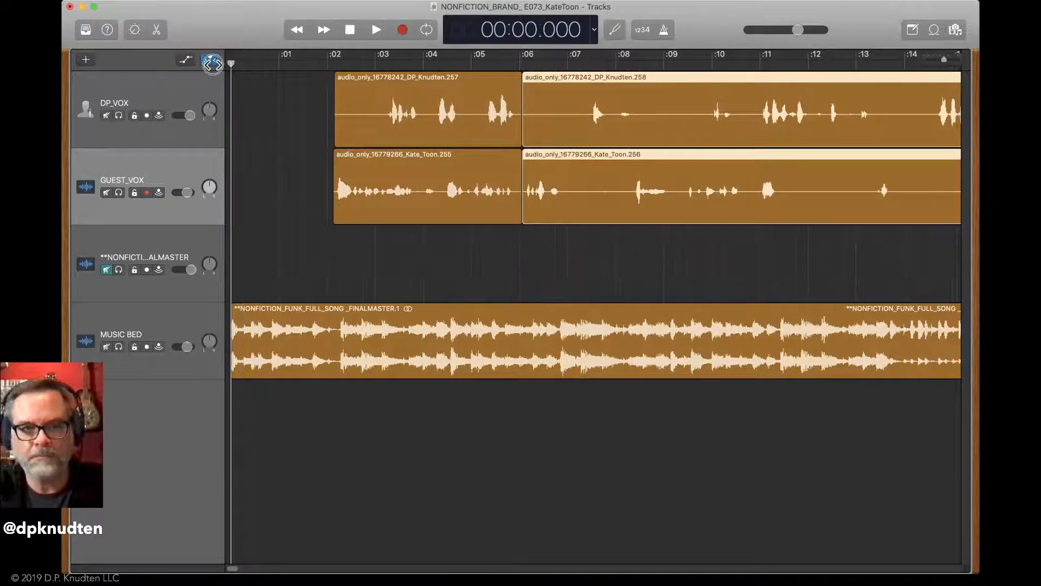
pyautogui.press('space')
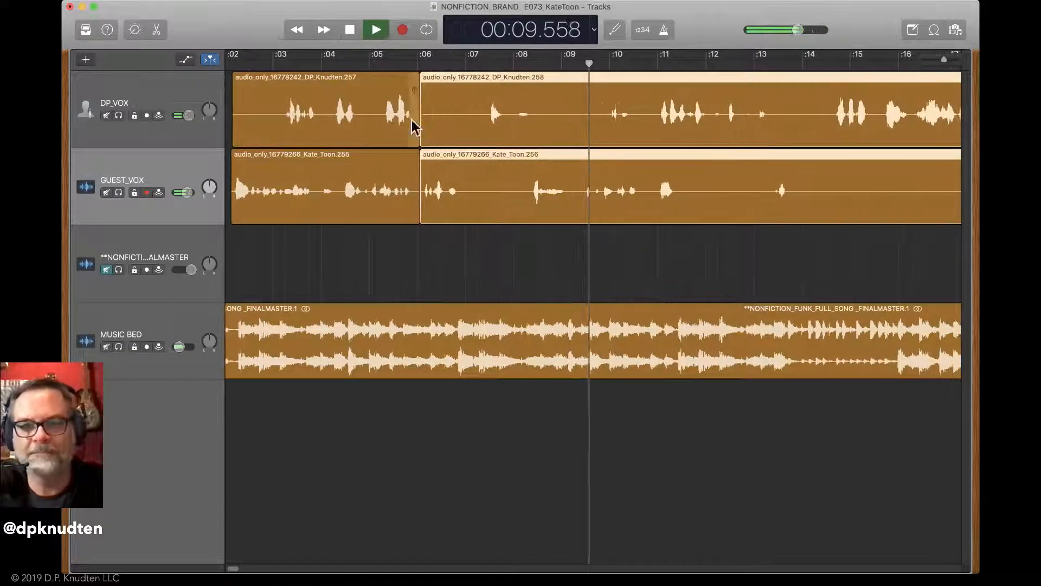
pyautogui.press('space')
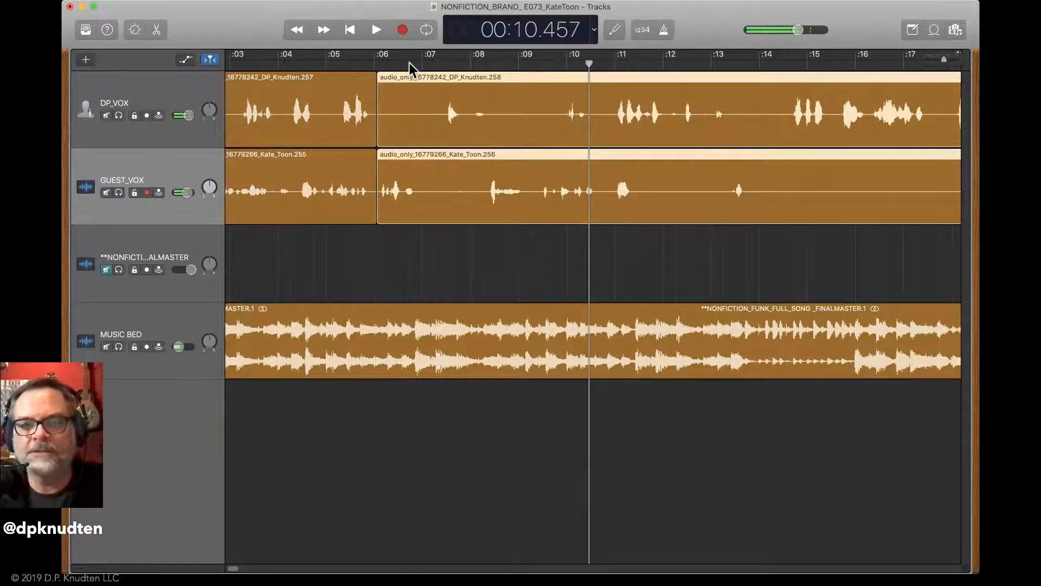
# Split both voice regions at 0:07.000, trim about 0.4 s off the start of the later regions, and close the gap
pyautogui.moveTo(387, 63); pyautogui.dragTo(420, 71)
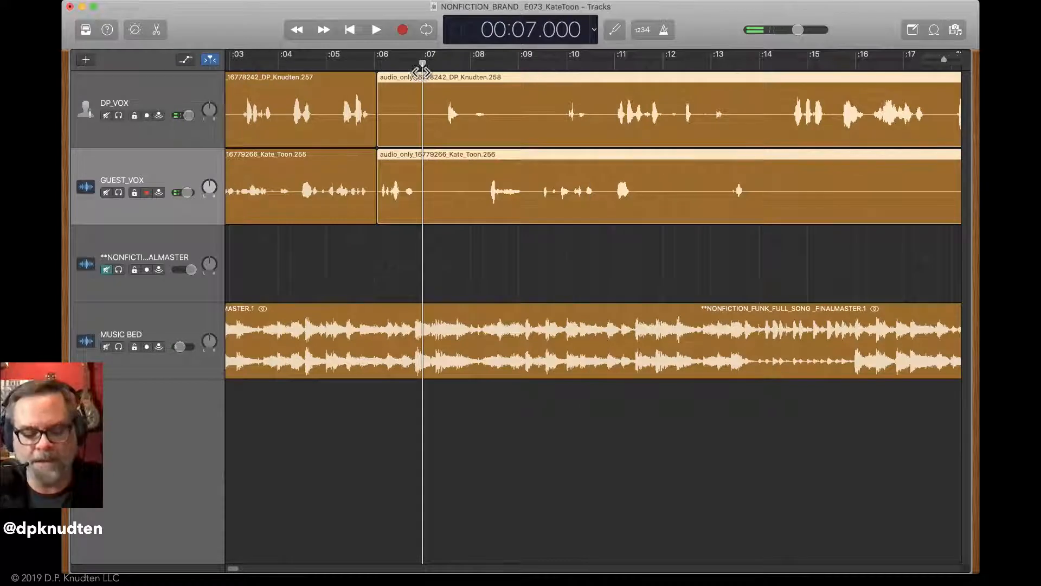
pyautogui.press('super+t')
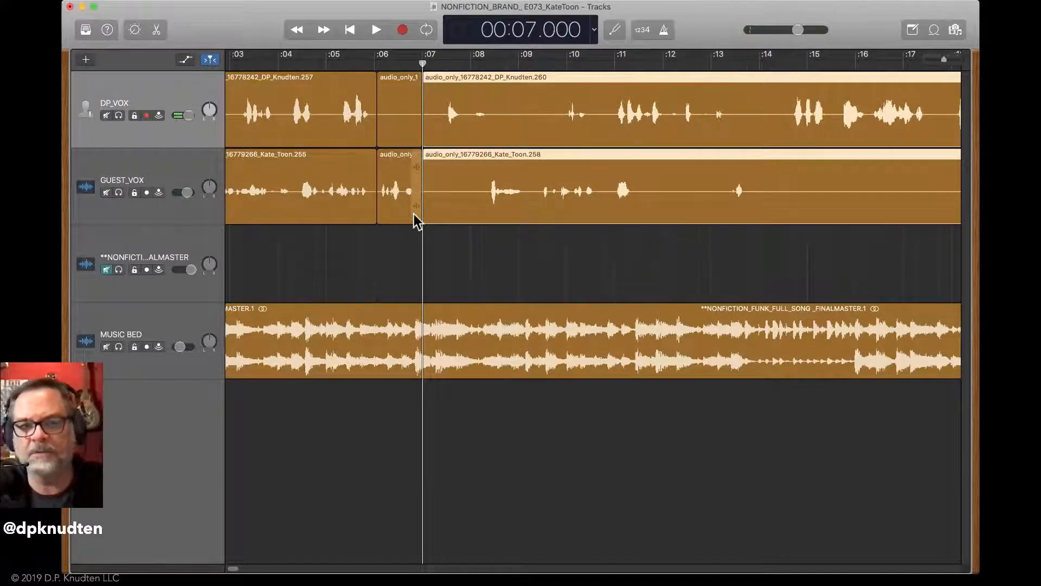
pyautogui.moveTo(425, 210); pyautogui.dragTo(442, 211)
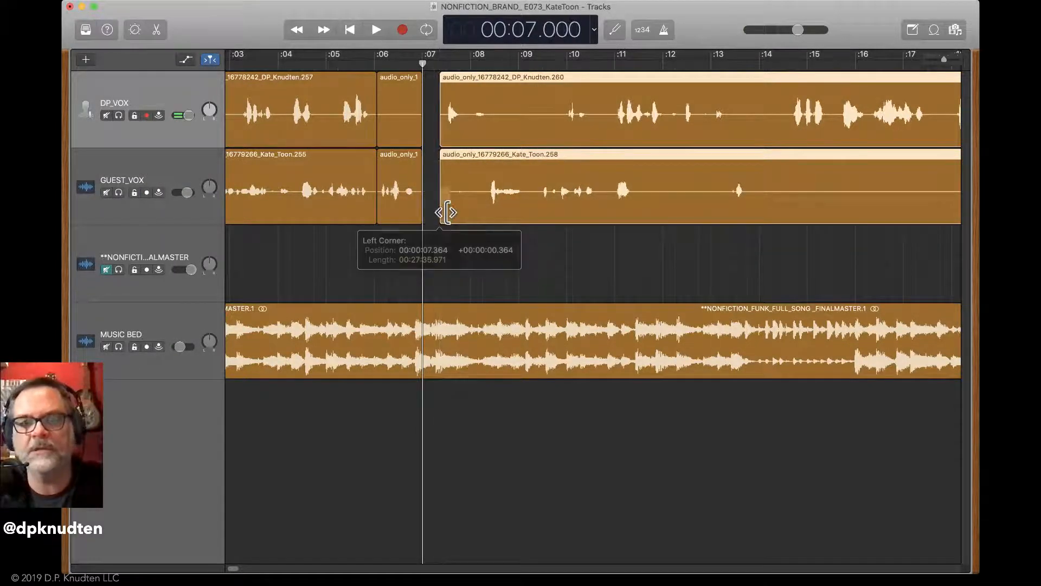
pyautogui.click(470, 214)
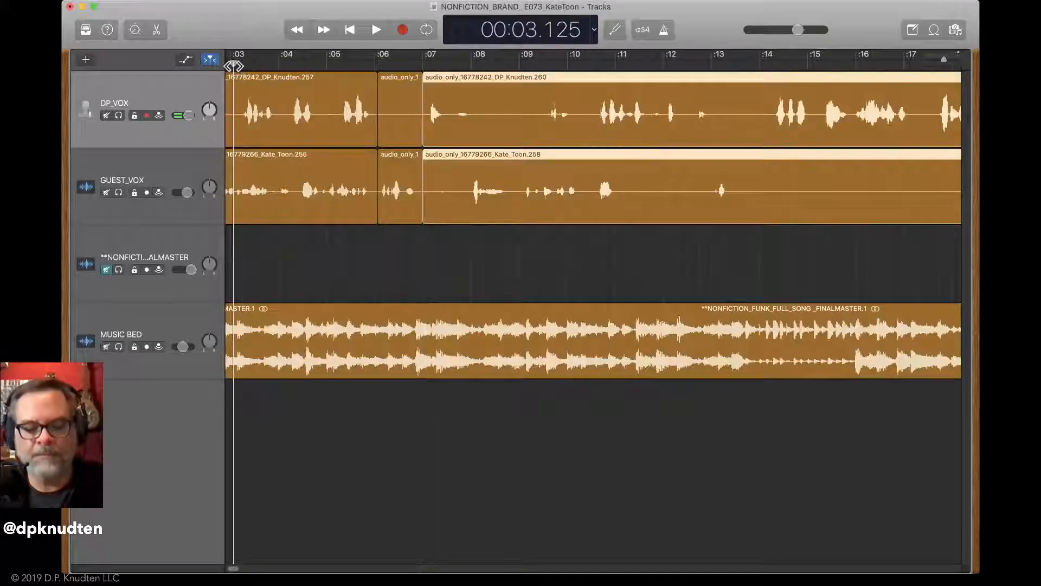
# Audition the tightened opening from 0:03.125, and replay it from about 0:05.6 to find the next cut
pyautogui.press('space')
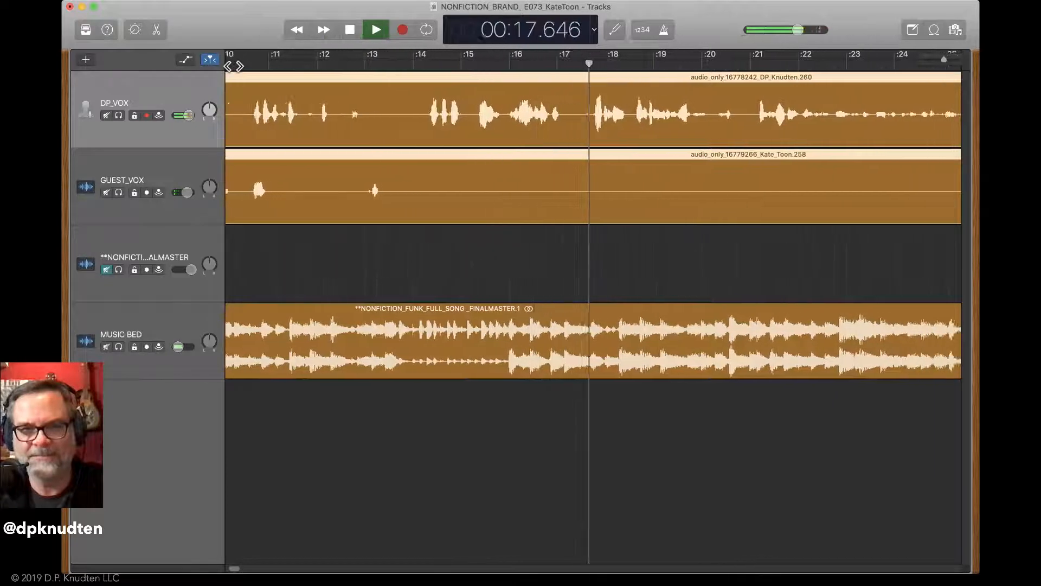
pyautogui.press('space')
pyautogui.hscroll(-4, 234, 66)
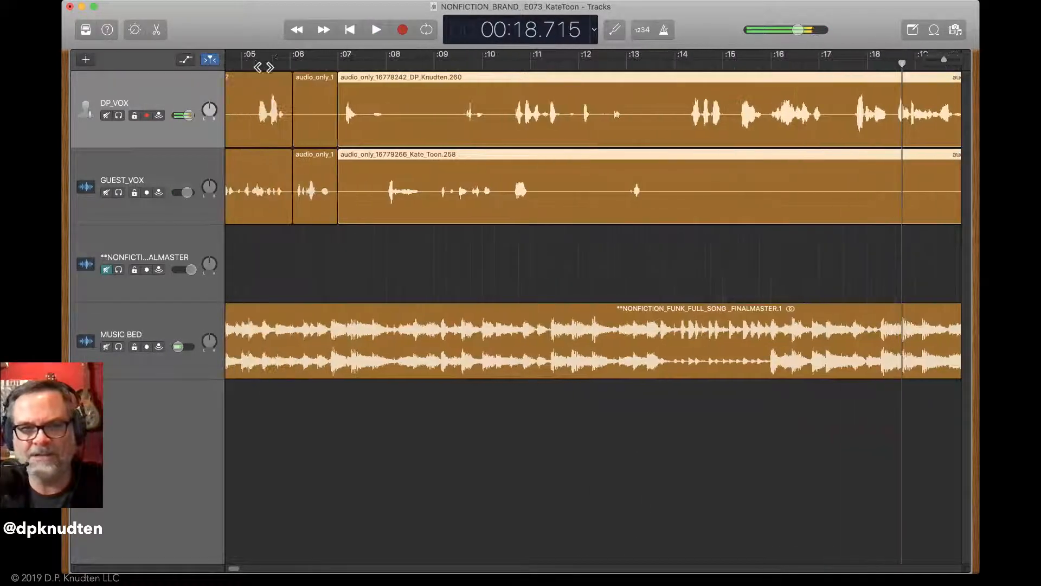
pyautogui.click(278, 66)
pyautogui.press('space')
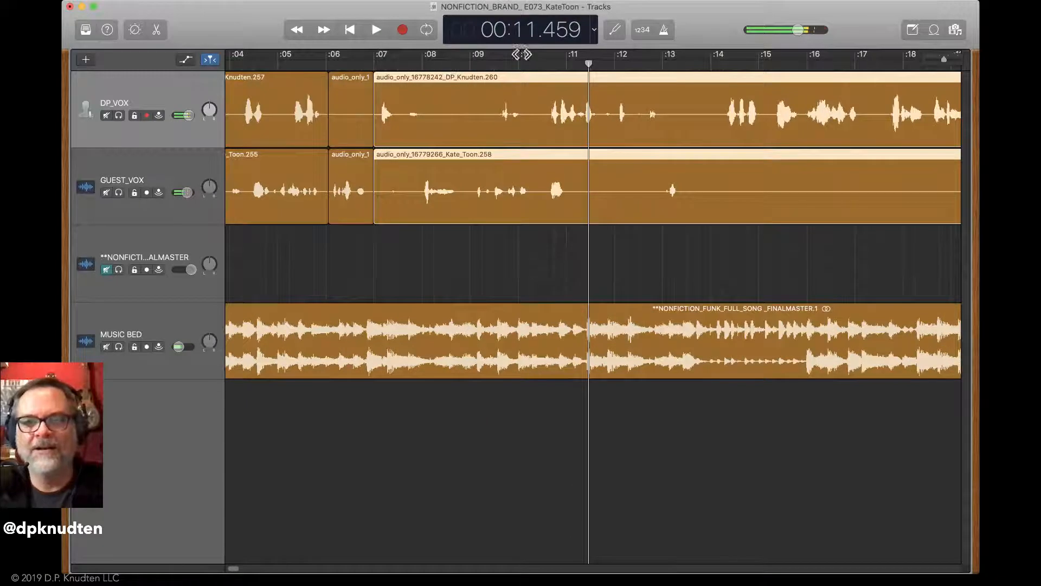
# Split both voice regions at 0:10.500, trim the later regions up to the host's next phrase, and close the gap
pyautogui.moveTo(526, 57); pyautogui.dragTo(541, 64)
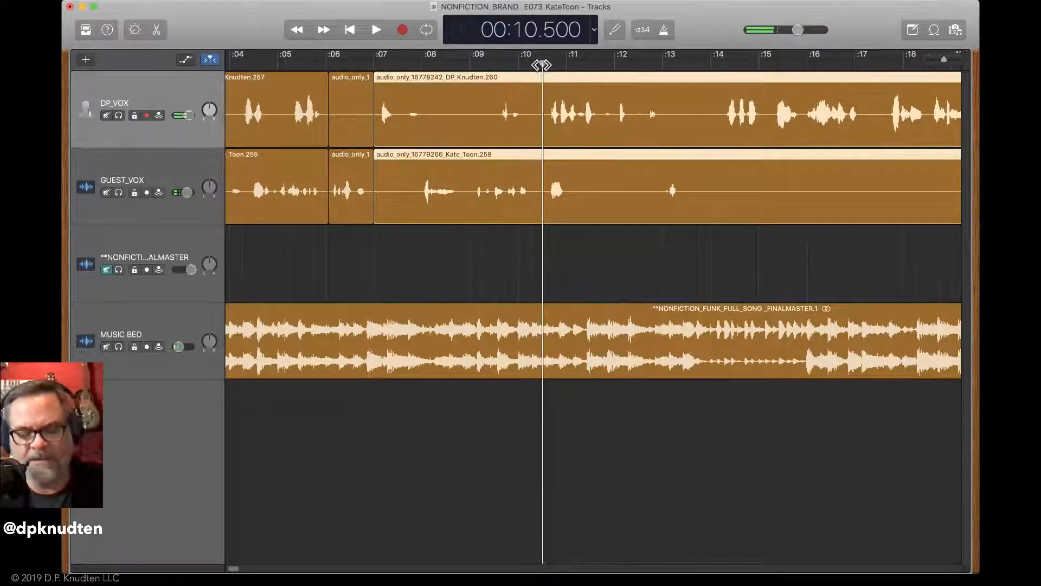
pyautogui.press('super+t')
pyautogui.moveTo(549, 220); pyautogui.dragTo(716, 238)
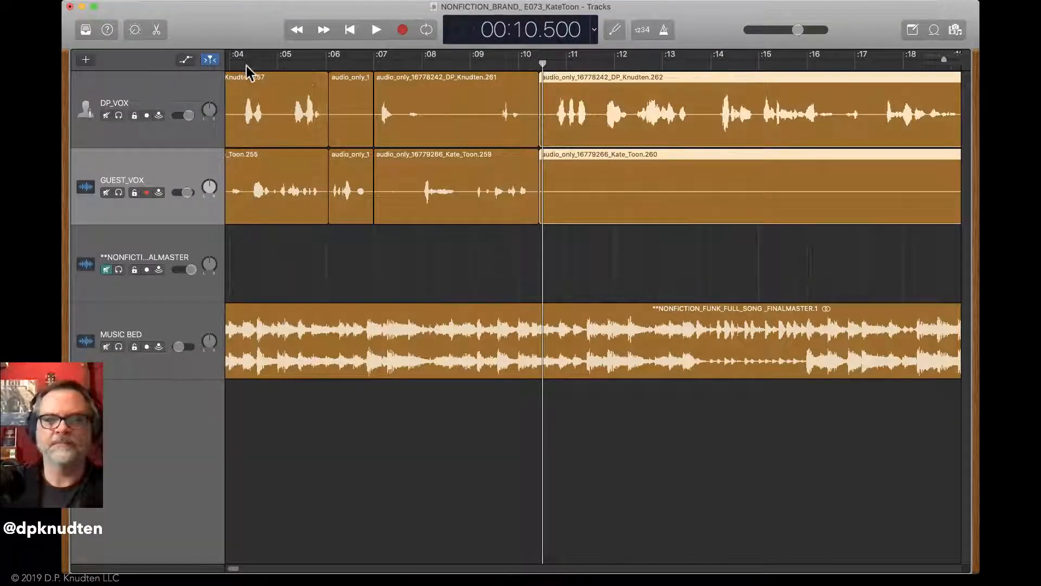
# Audition the new cut at about 0:10.5 by playing from 0:04.375
pyautogui.click(247, 65)
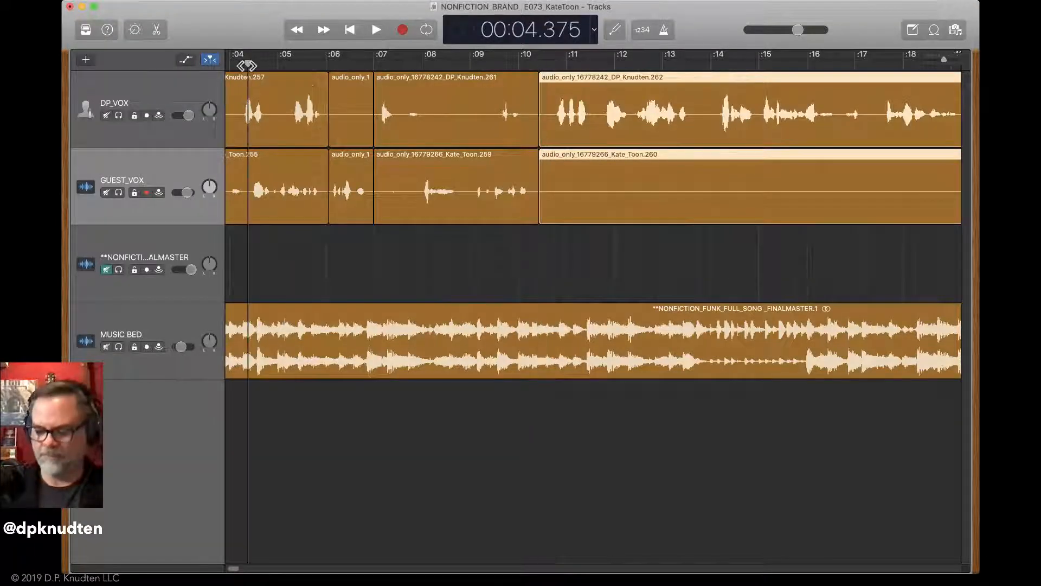
pyautogui.press('space')
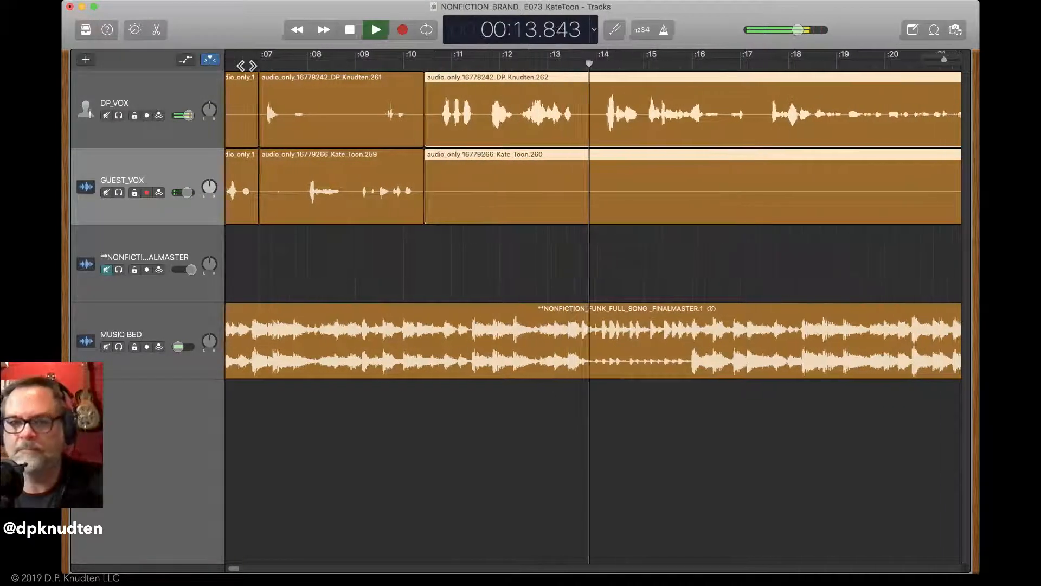
pyautogui.press('space')
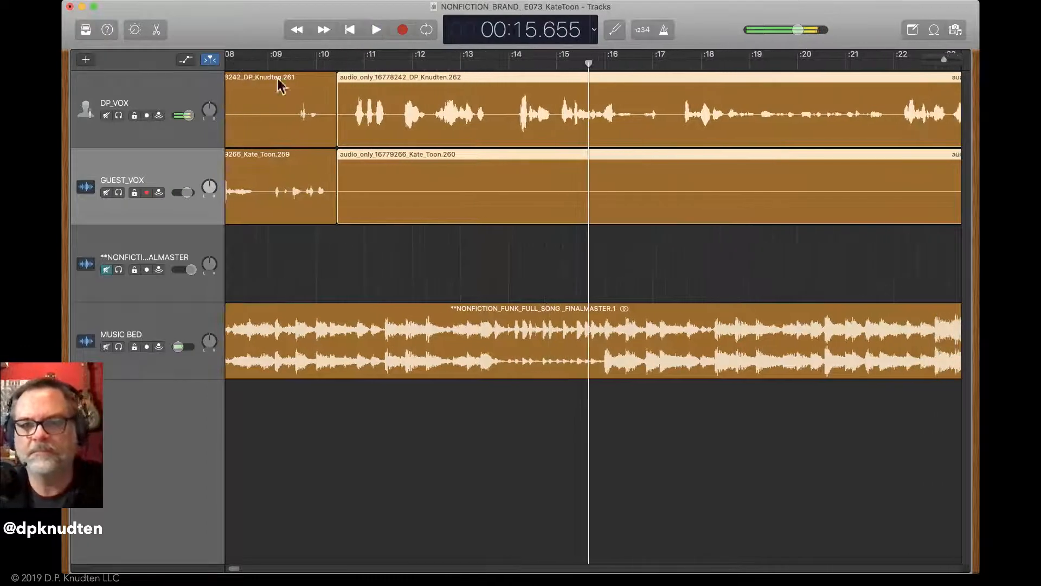
# Replay the cuts from about 0:06.5 and select the host's region between about 0:07 and 0:10.4
pyautogui.hscroll(-5, 430, 57)
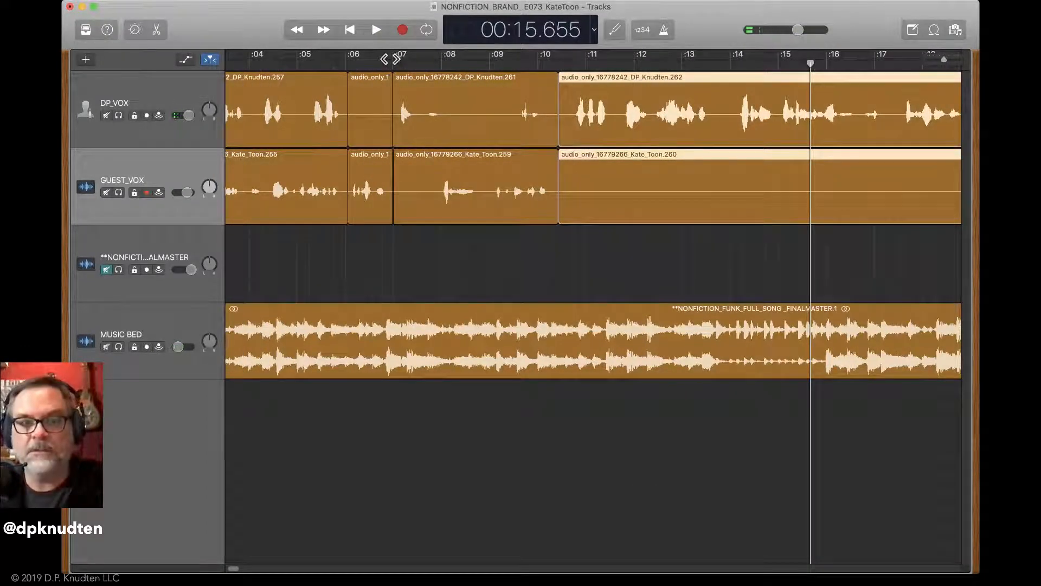
pyautogui.click(377, 66)
pyautogui.press('space')
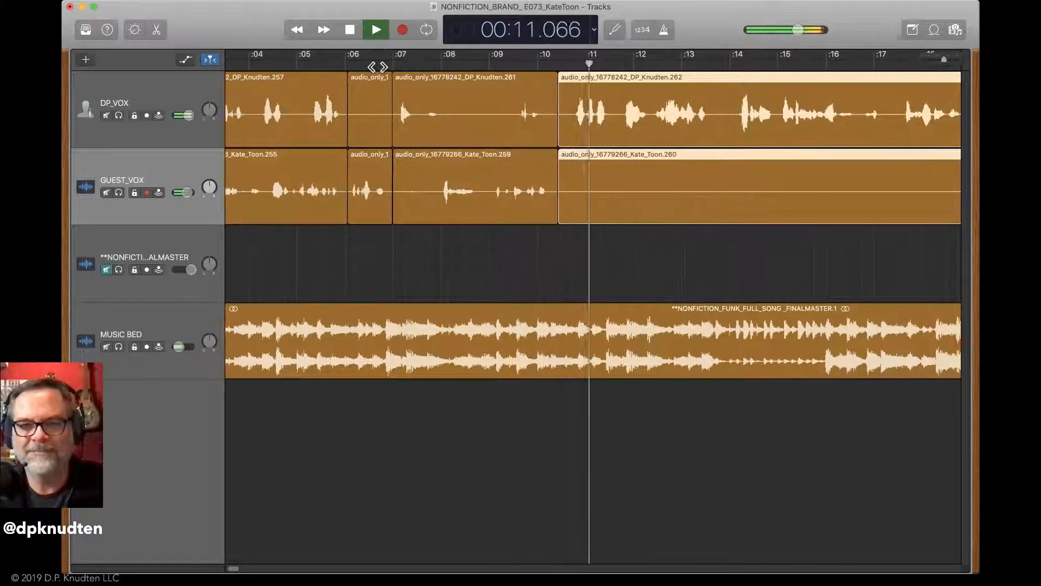
pyautogui.press('space')
pyautogui.click(473, 103)
pyautogui.press('space')
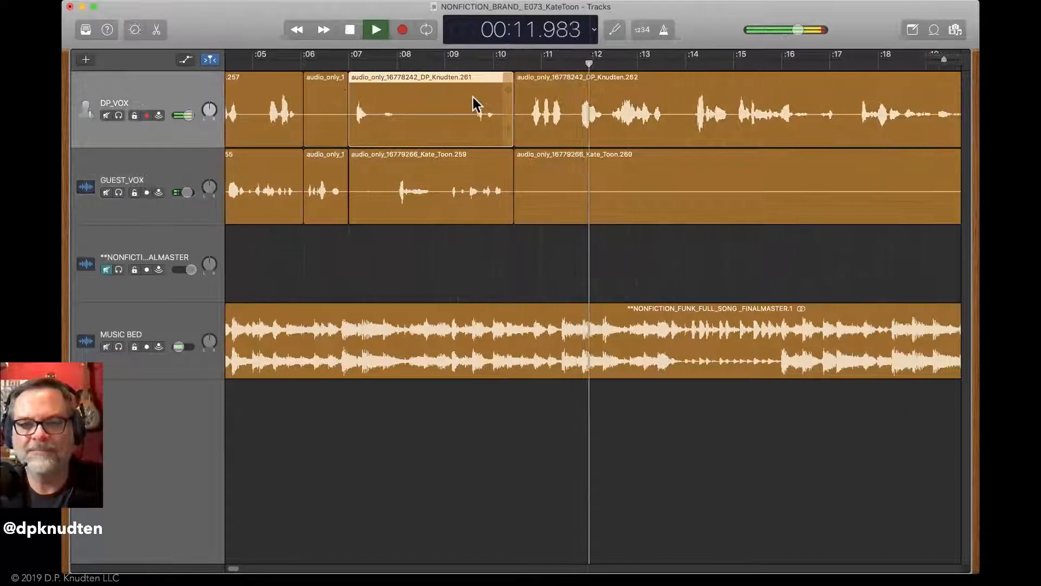
# Split both voice regions at 0:11.600, trim about 0.7 s off the start of the later regions, and close the gap
pyautogui.press('space')
pyautogui.click(538, 61)
pyautogui.moveTo(538, 61); pyautogui.dragTo(549, 62)
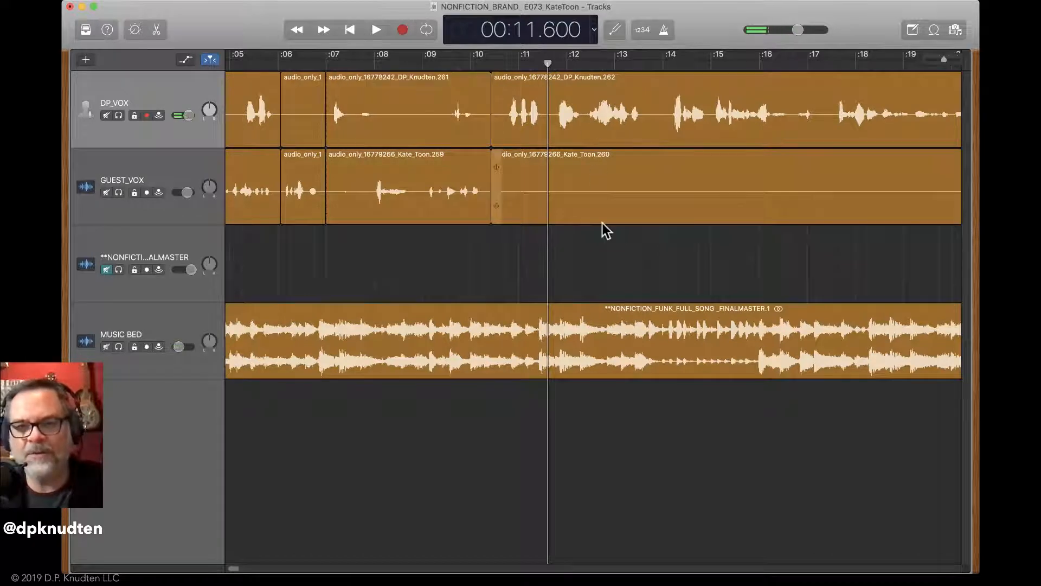
pyautogui.moveTo(604, 227); pyautogui.dragTo(597, 109)
pyautogui.press('super+t')
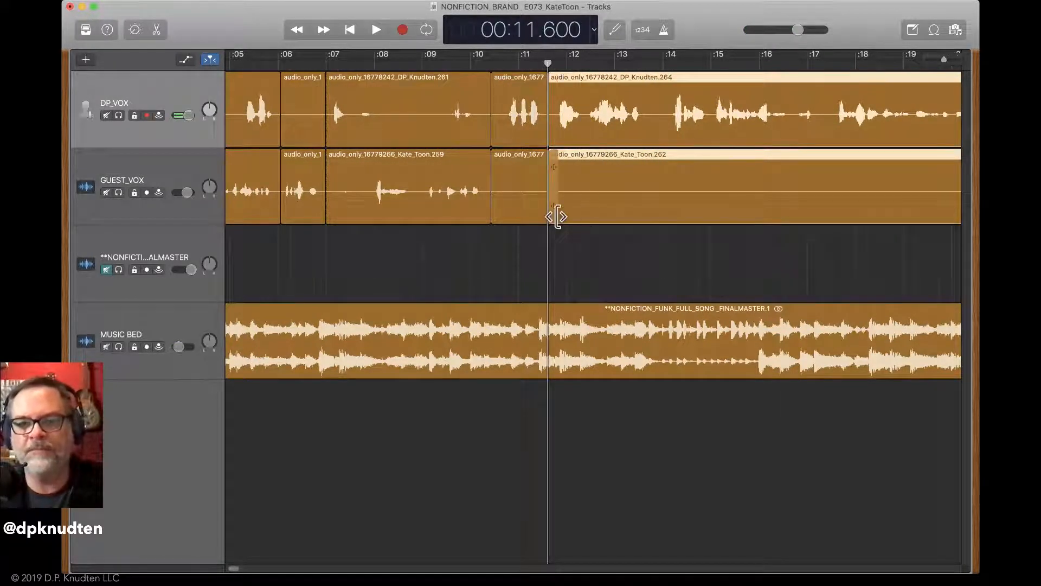
pyautogui.moveTo(554, 215); pyautogui.dragTo(587, 222)
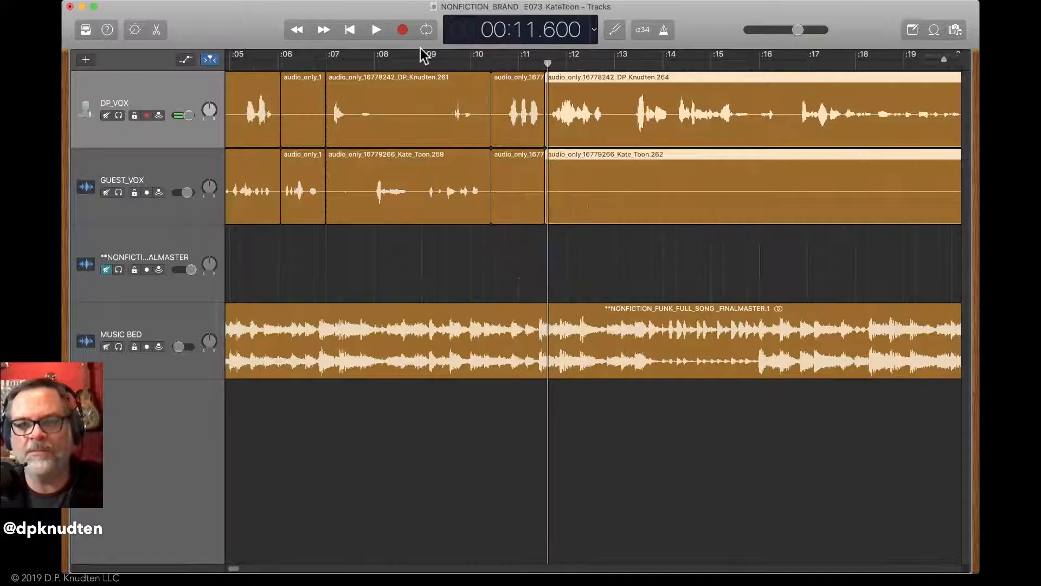
# Audition the new cut at about 0:11.5 by playing from 0:08.159
pyautogui.click(409, 64)
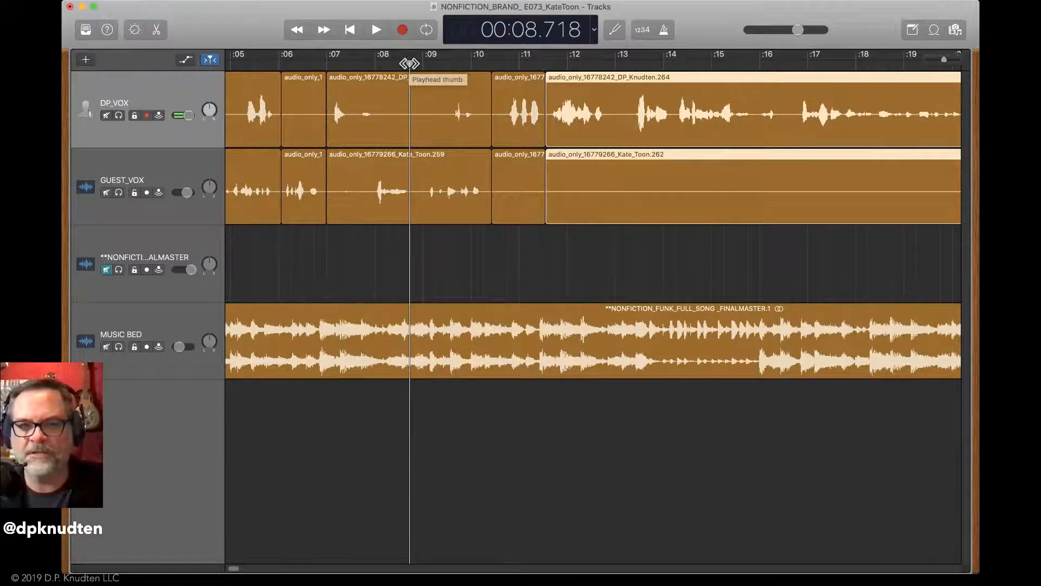
pyautogui.click(384, 64)
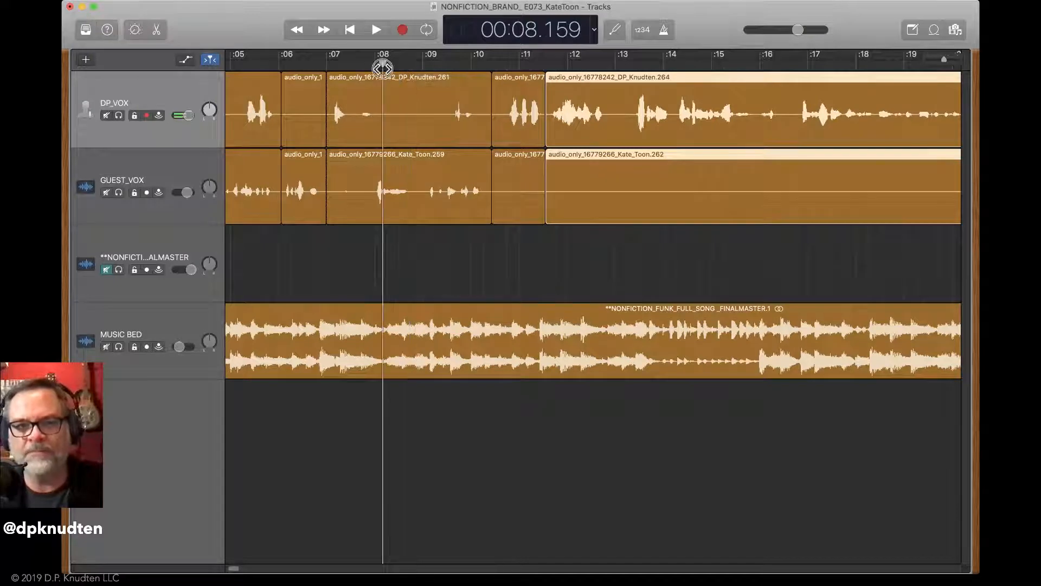
pyautogui.press('space')
pyautogui.hscroll(-3, 384, 64)
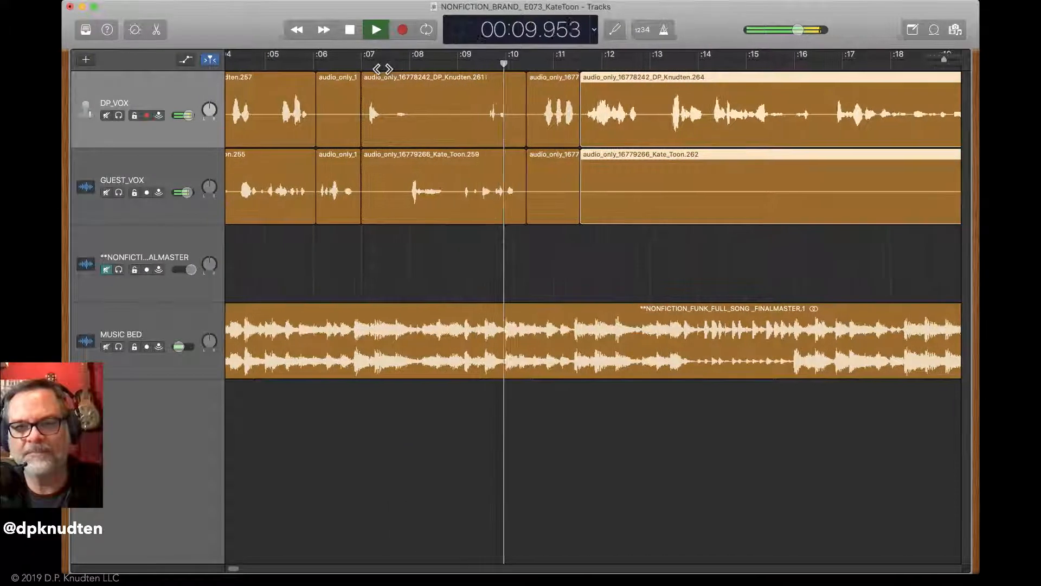
pyautogui.press('space')
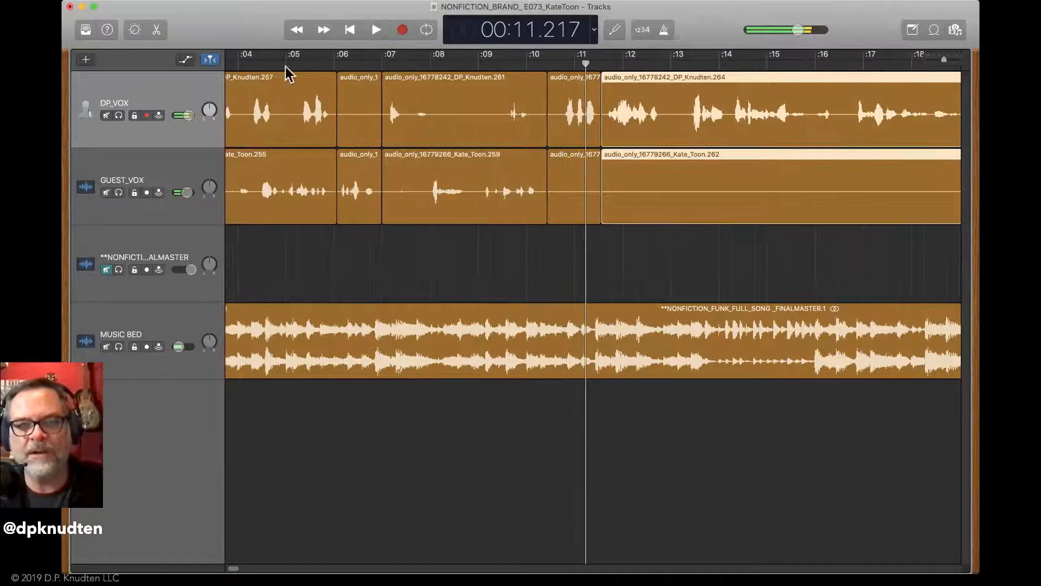
# Add volume automation points on the host's DP_VOX track and drop the level to silence between about 0:09.2 and 0:10.2
pyautogui.click(186, 60)
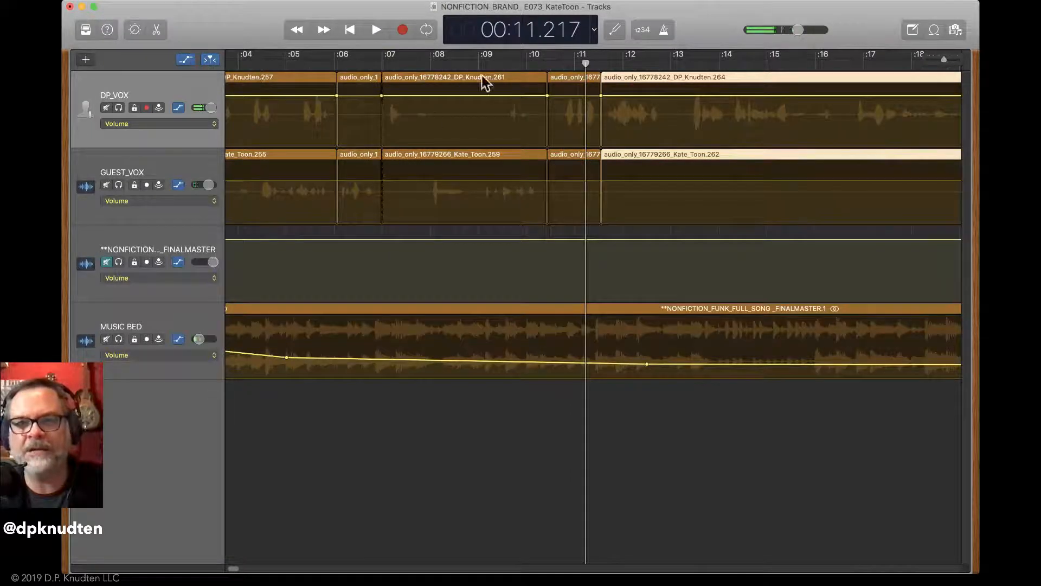
pyautogui.click(487, 96)
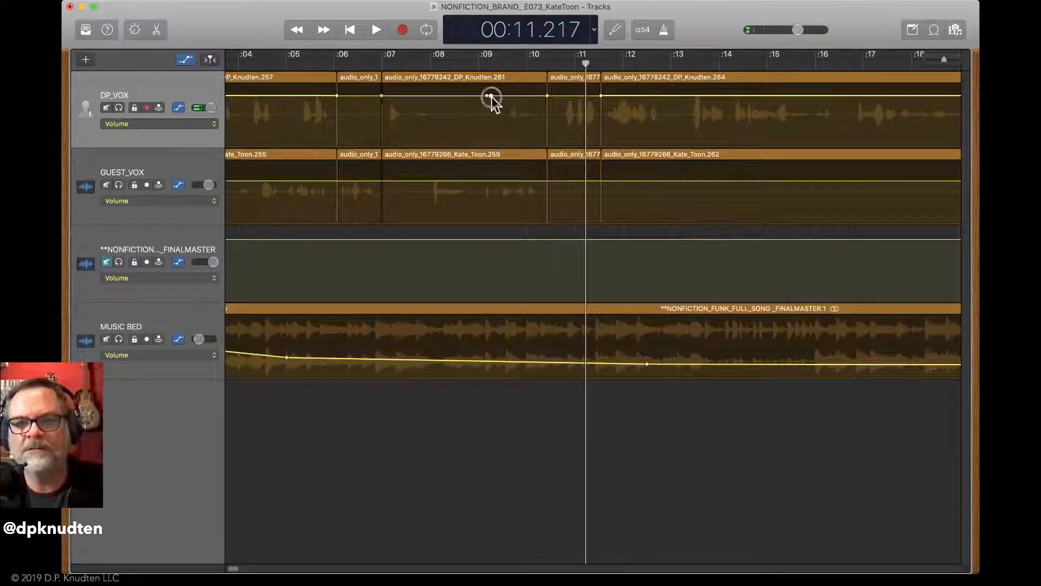
pyautogui.click(537, 96)
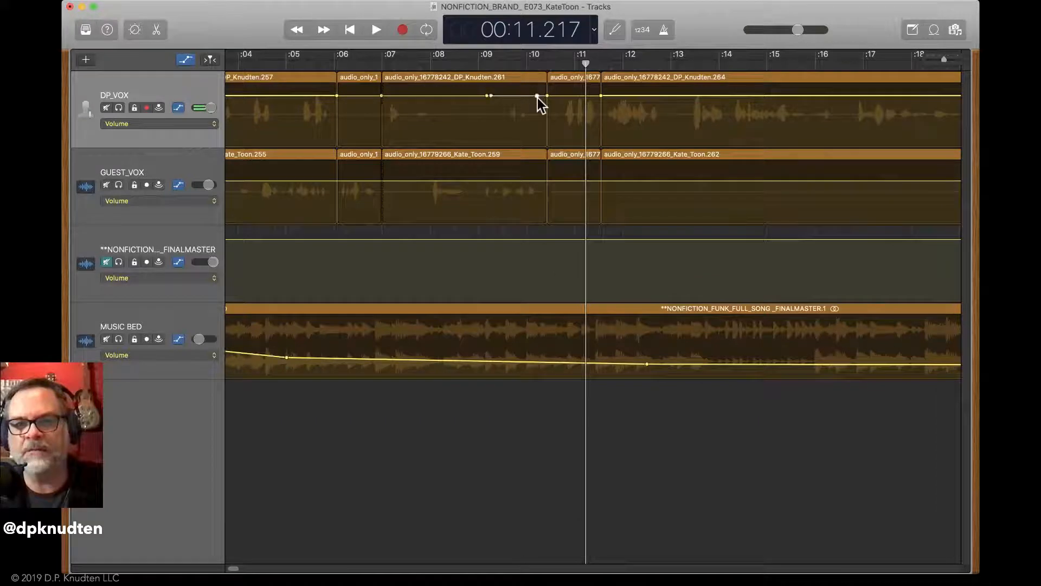
pyautogui.moveTo(513, 96); pyautogui.dragTo(523, 173)
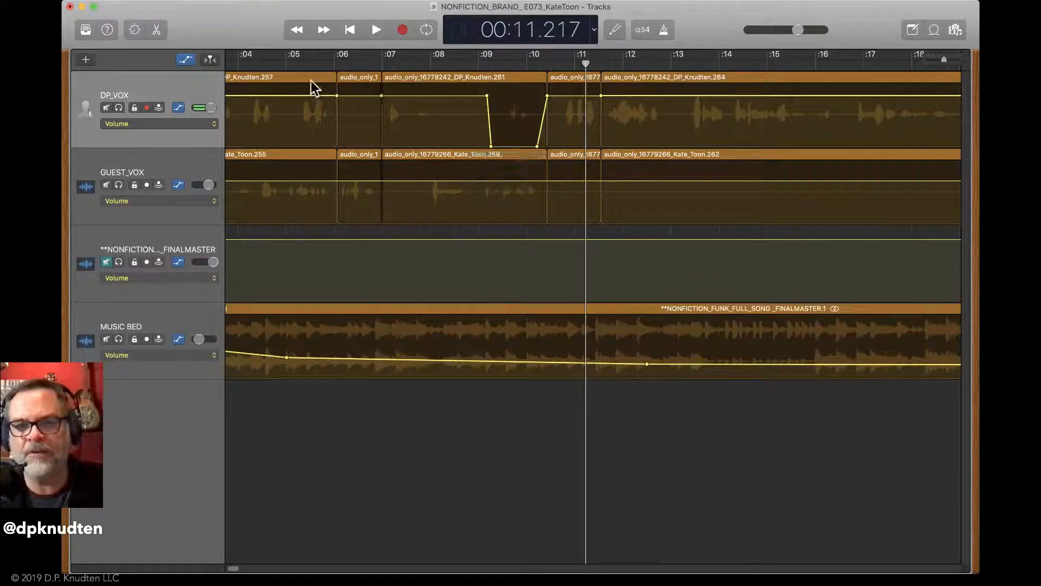
# Audition the host track's volume dip by playing from about 0:05
pyautogui.click(285, 64)
pyautogui.press('space')
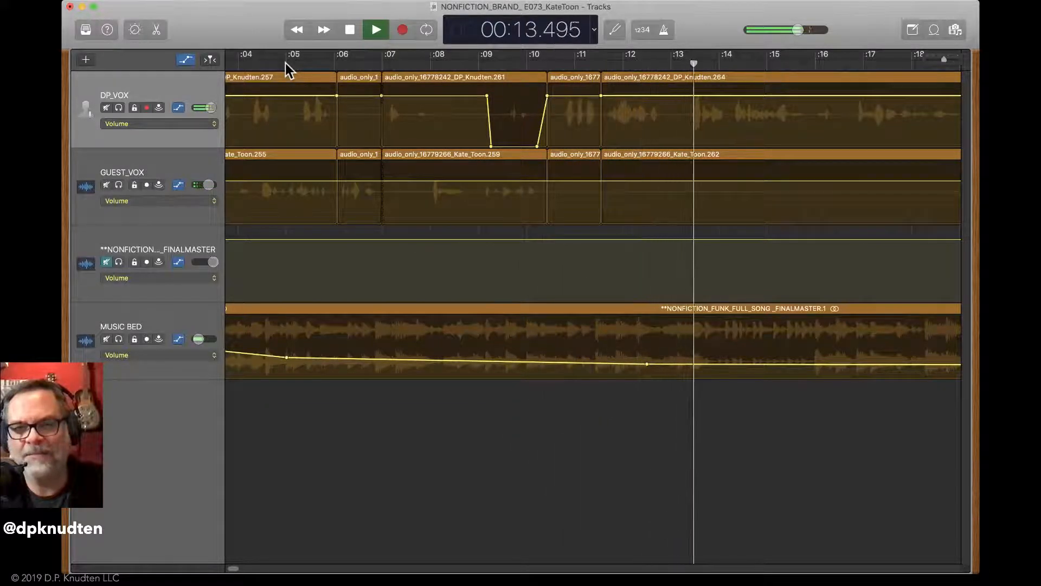
pyautogui.press('space')
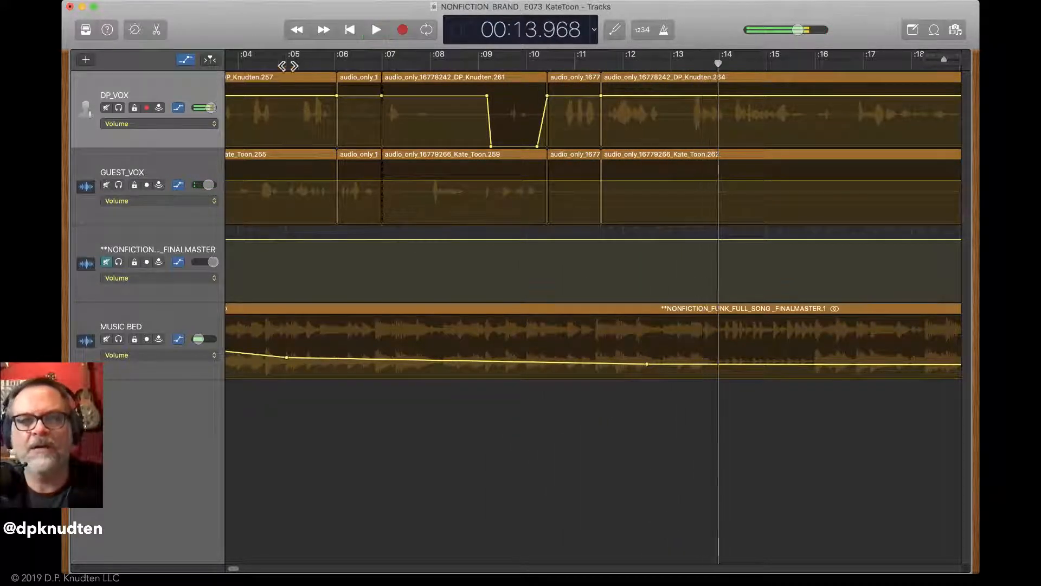
pyautogui.click(187, 59)
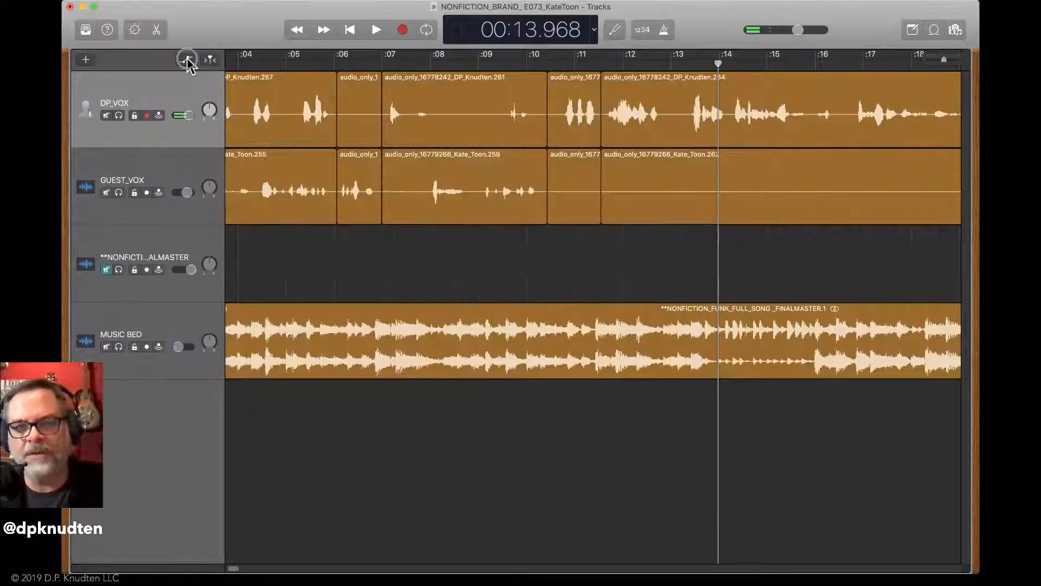
pyautogui.click(187, 58)
pyautogui.click(187, 59)
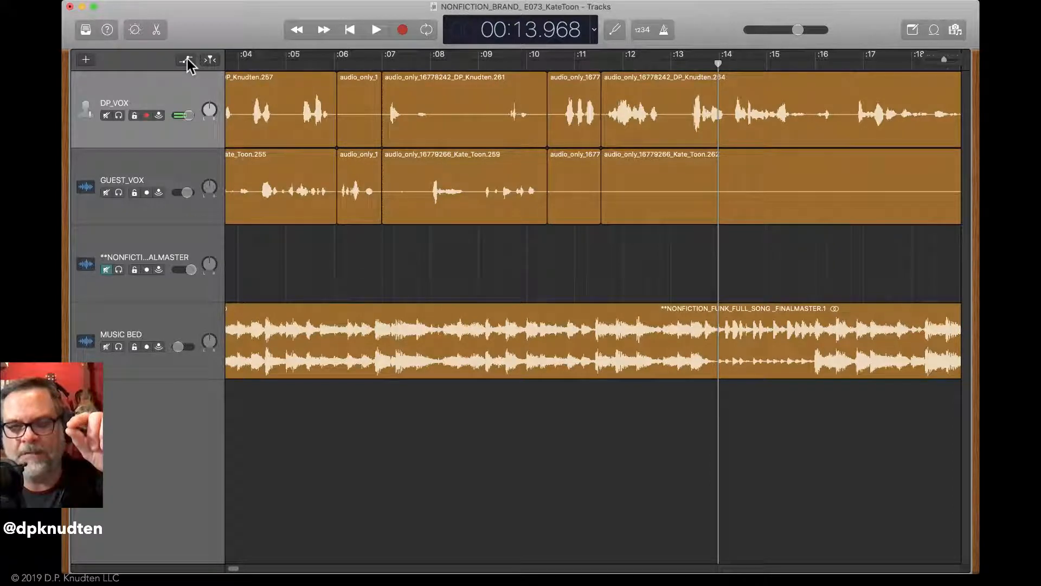
# Show the volume automation, add a point on the host's track at about 0:09, and hide the automation again
pyautogui.click(186, 60)
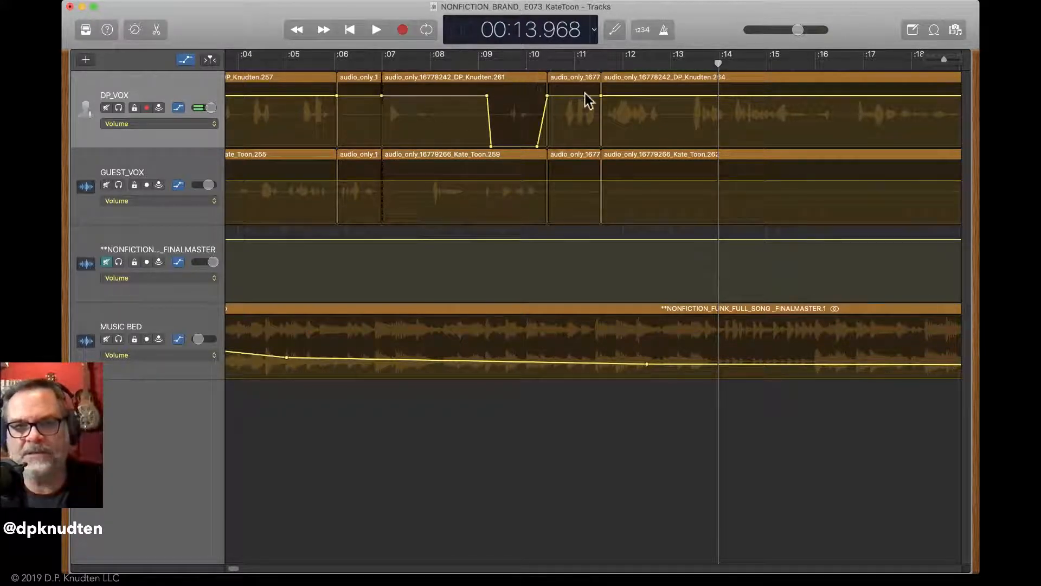
pyautogui.click(557, 98)
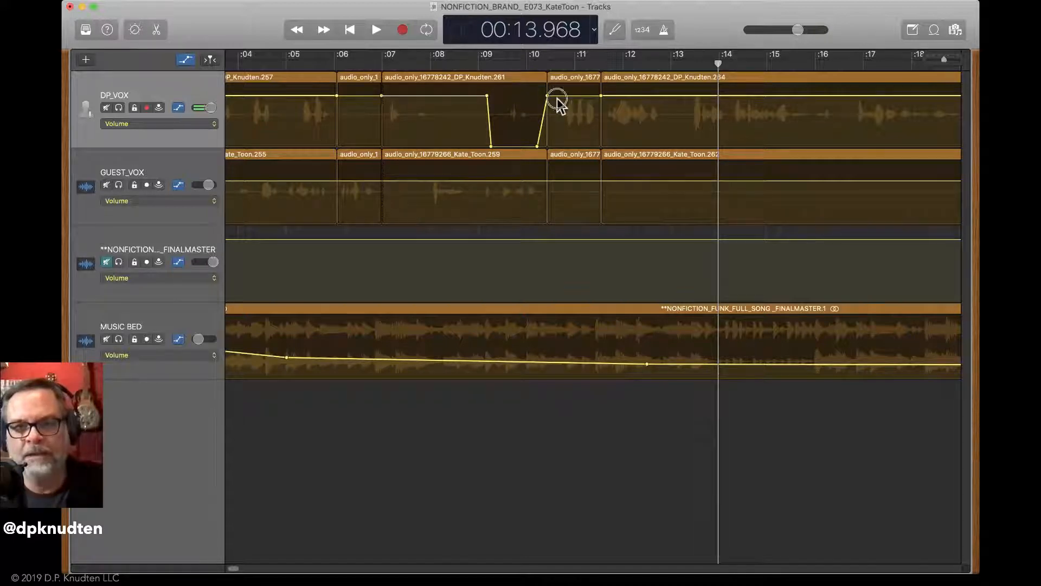
pyautogui.click(477, 96)
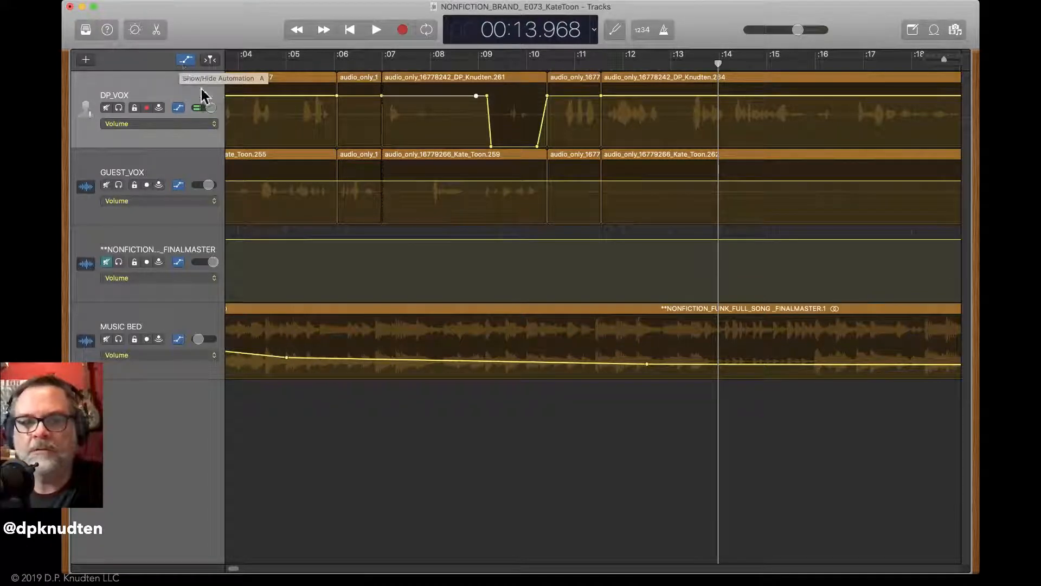
pyautogui.click(186, 60)
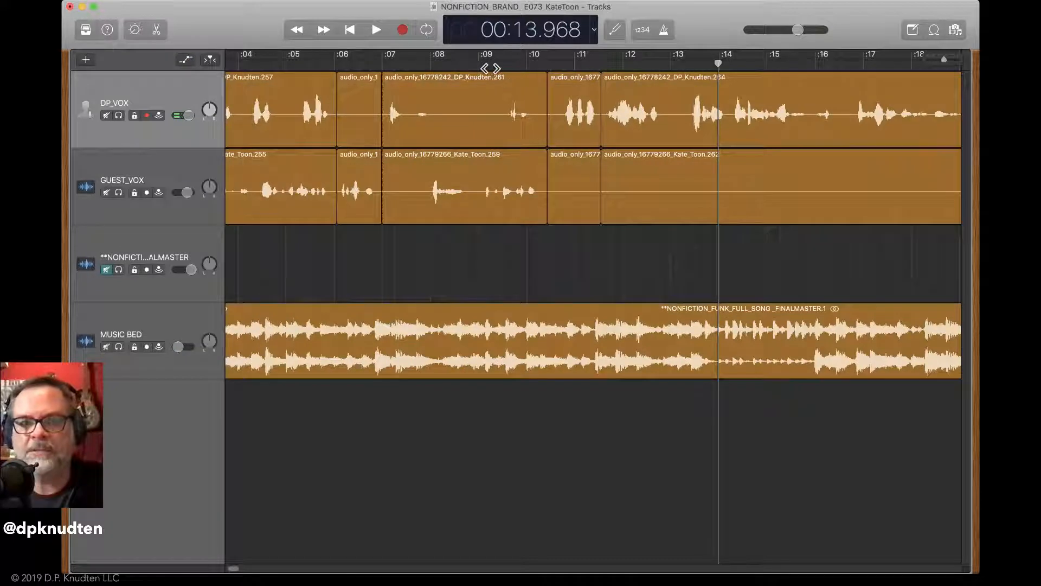
# Play the opening from about 0:09.2 to find the next piece of the host's speech to cut
pyautogui.click(490, 68)
pyautogui.press('space')
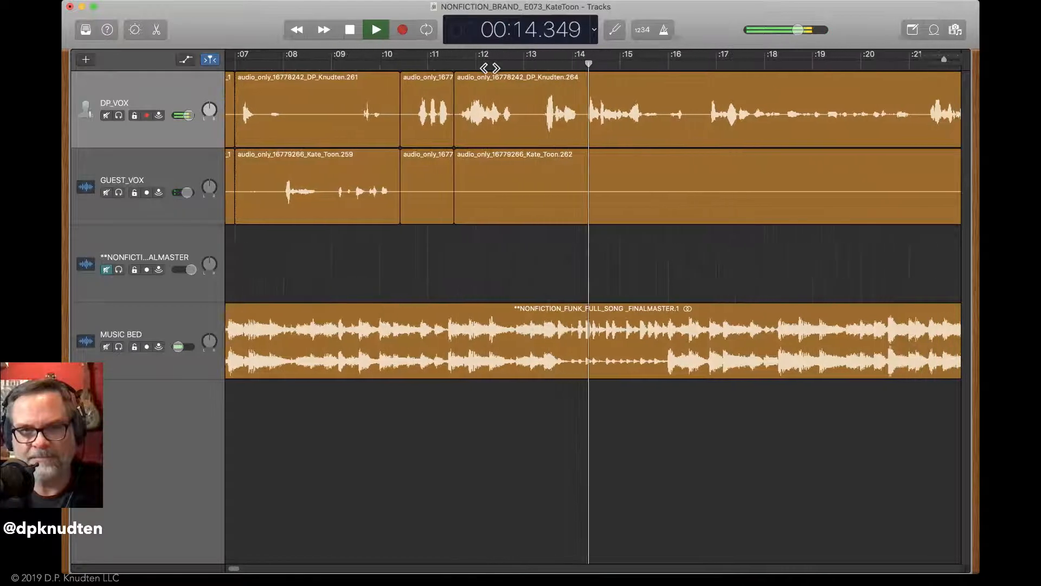
pyautogui.press('space')
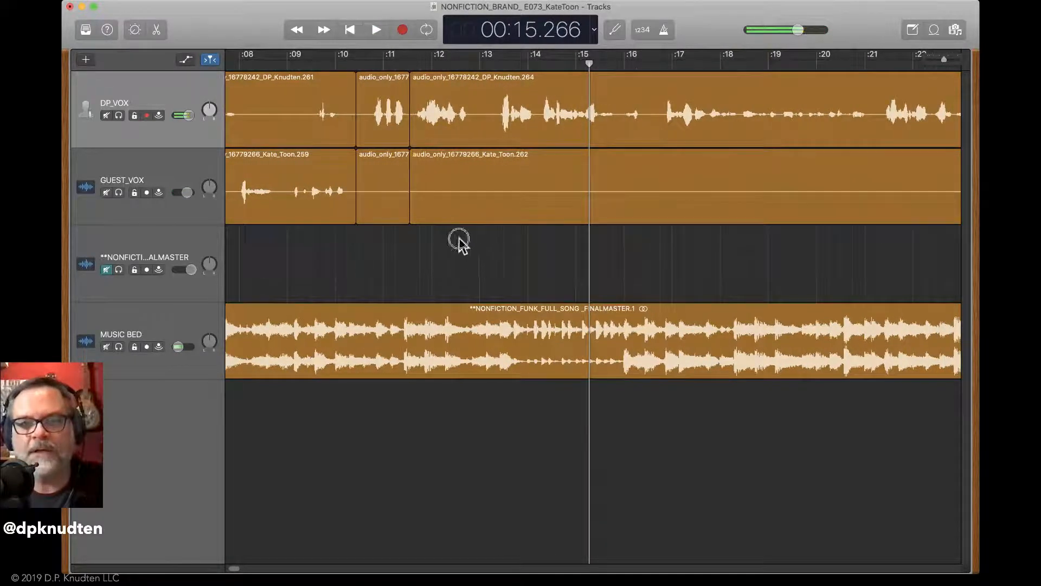
# Trim the start of both later voice regions to about 0:13.2, close the gap at about 0:11.5, and audition from 0:08.625
pyautogui.moveTo(459, 241); pyautogui.dragTo(454, 53)
pyautogui.moveTo(413, 217); pyautogui.dragTo(492, 217)
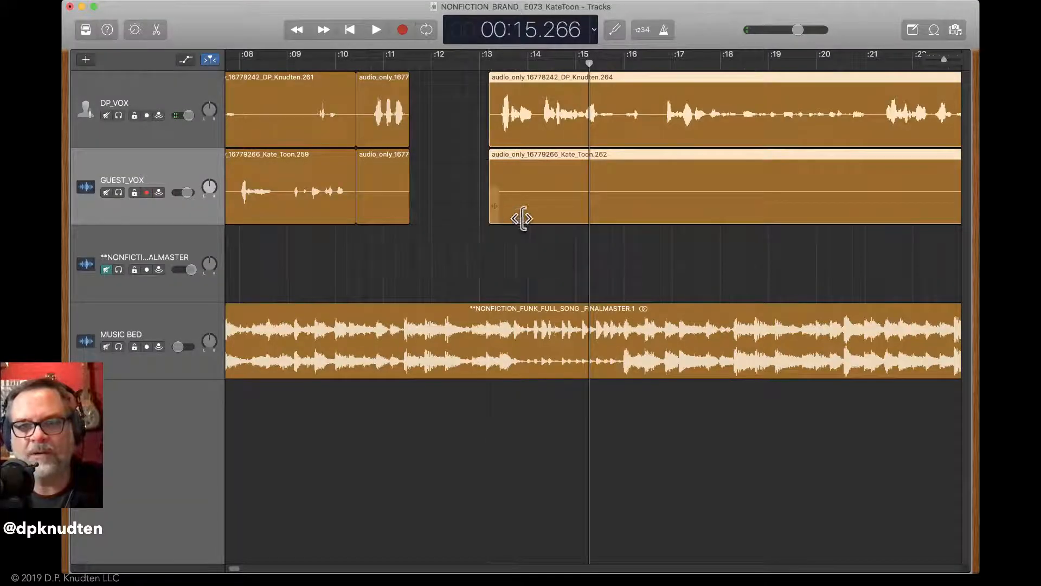
pyautogui.click(530, 207)
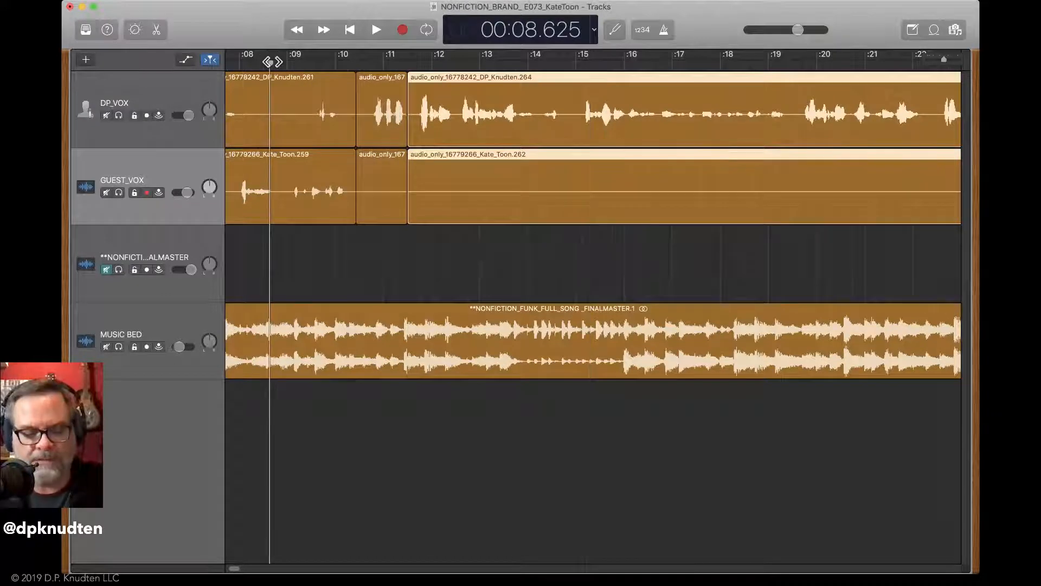
pyautogui.press('space')
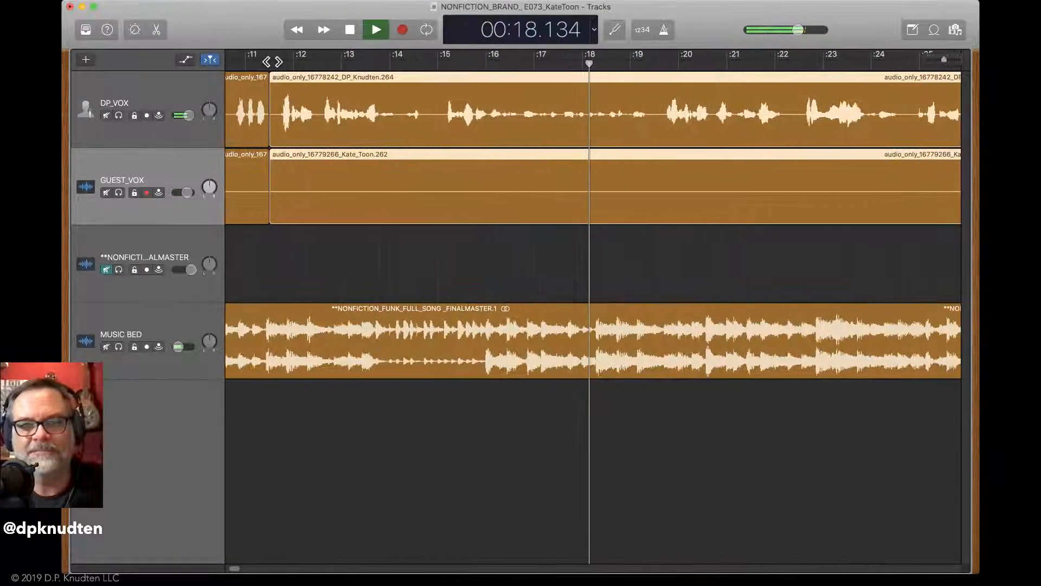
pyautogui.press('space')
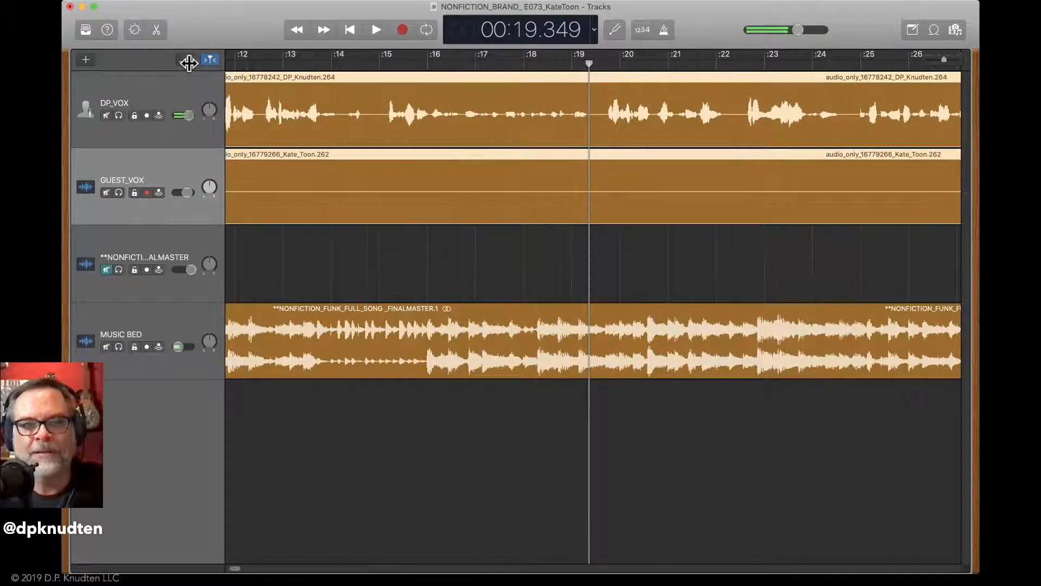
# Add volume automation points on the host's DP_VOX track and raise the level slightly between about 0:16.2 and 0:19.5
pyautogui.click(185, 60)
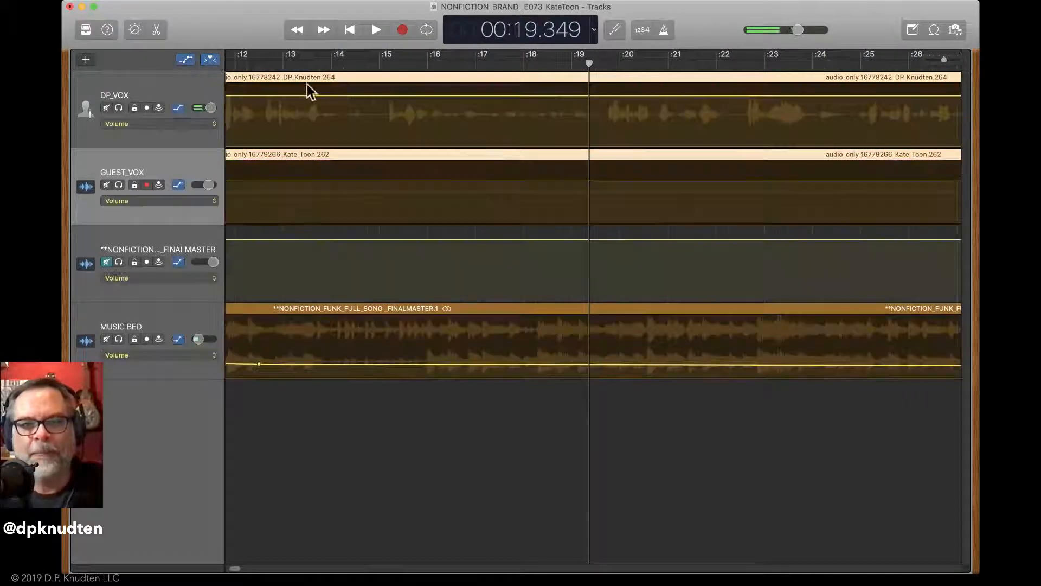
pyautogui.click(430, 96)
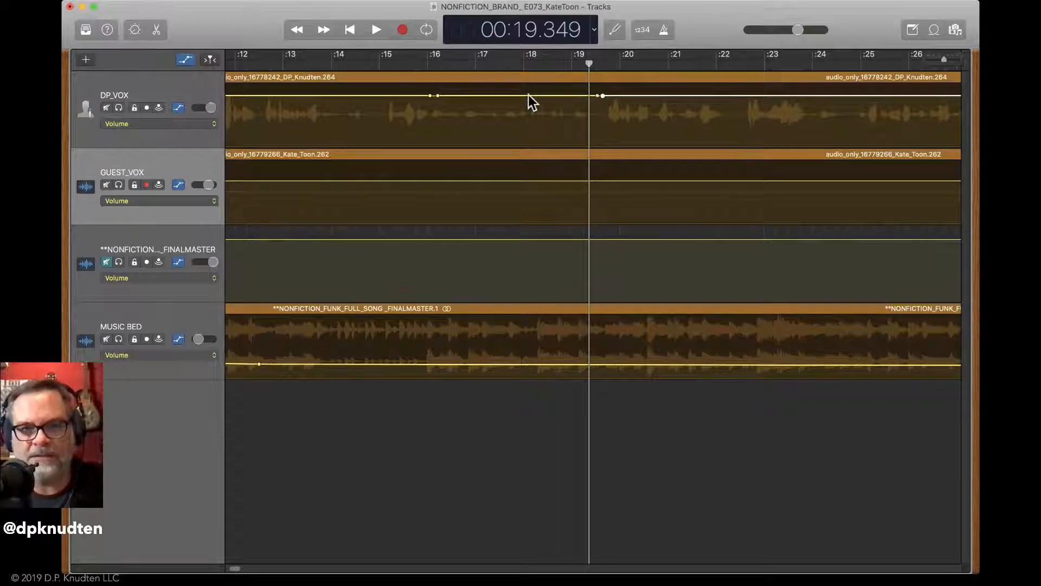
pyautogui.moveTo(529, 96)
pyautogui.mouseDown()
pyautogui.moveTo(532, 147)
pyautogui.moveTo(522, 86)
pyautogui.mouseUp()
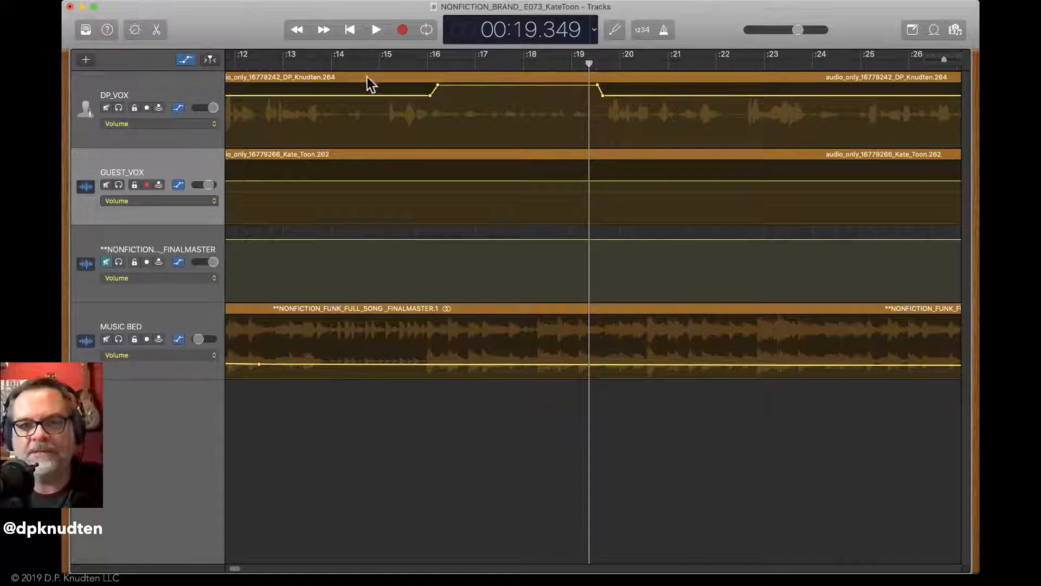
# Audition the raised host passage from 0:13.750 through the end of the music bed, with automation hidden and the view following the playhead
pyautogui.click(320, 62)
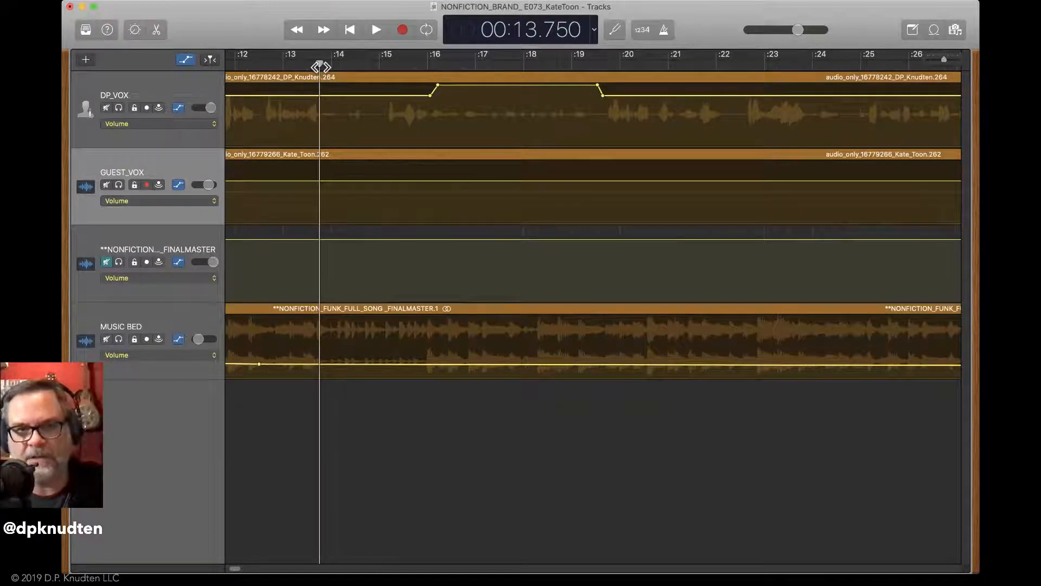
pyautogui.press('space')
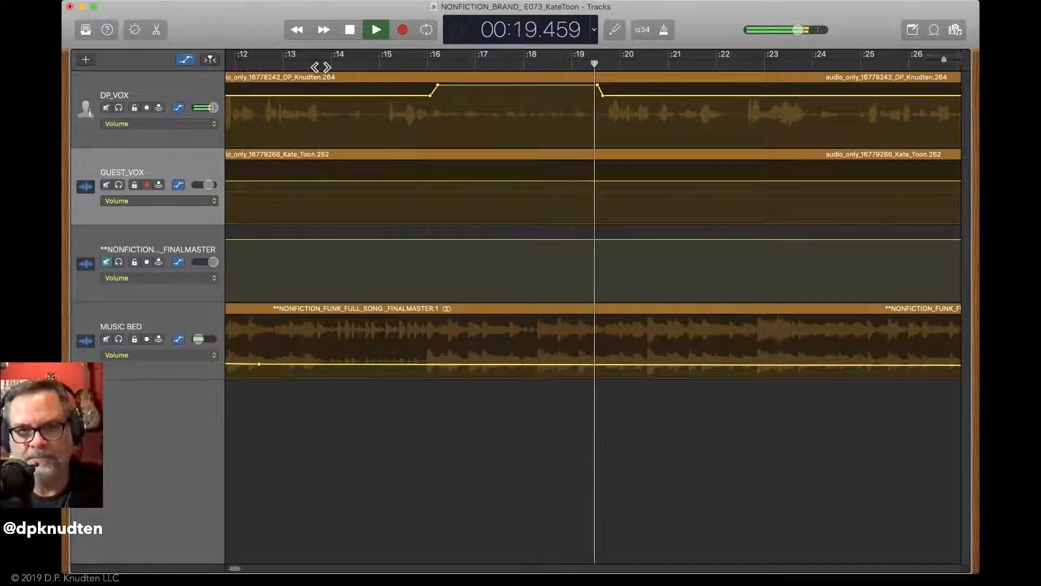
pyautogui.click(185, 57)
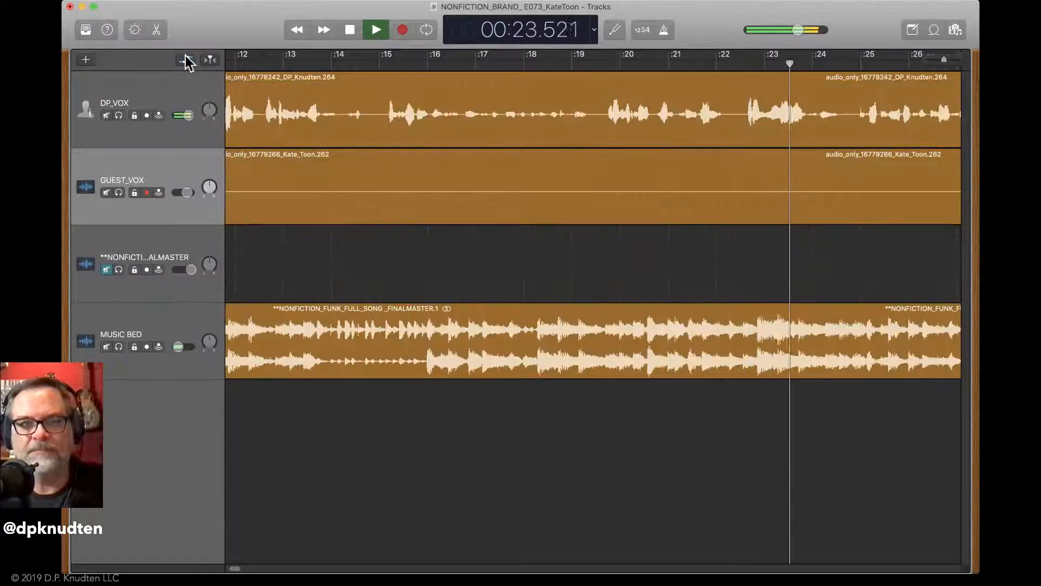
pyautogui.click(208, 62)
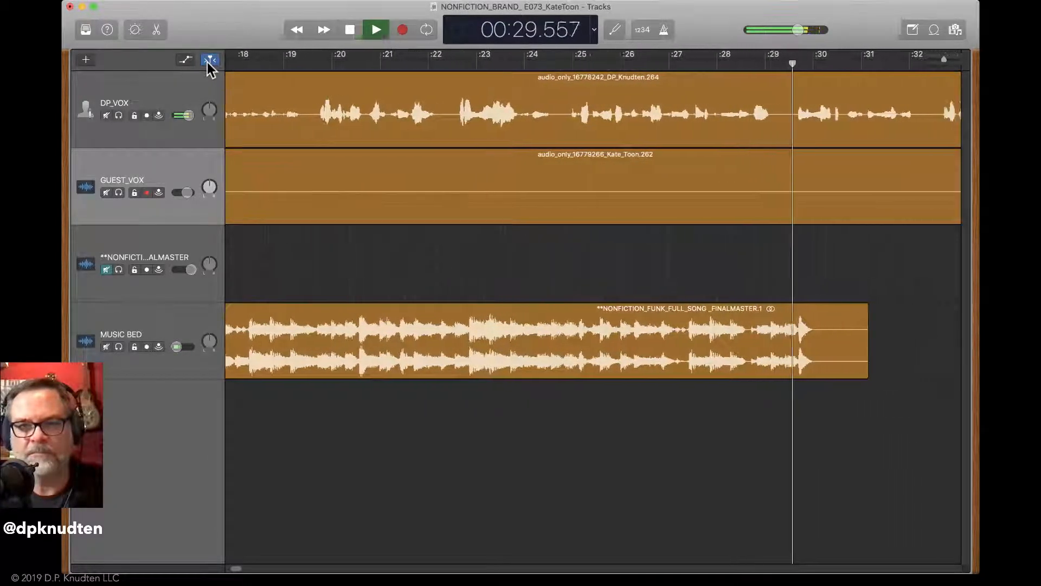
pyautogui.press('space')
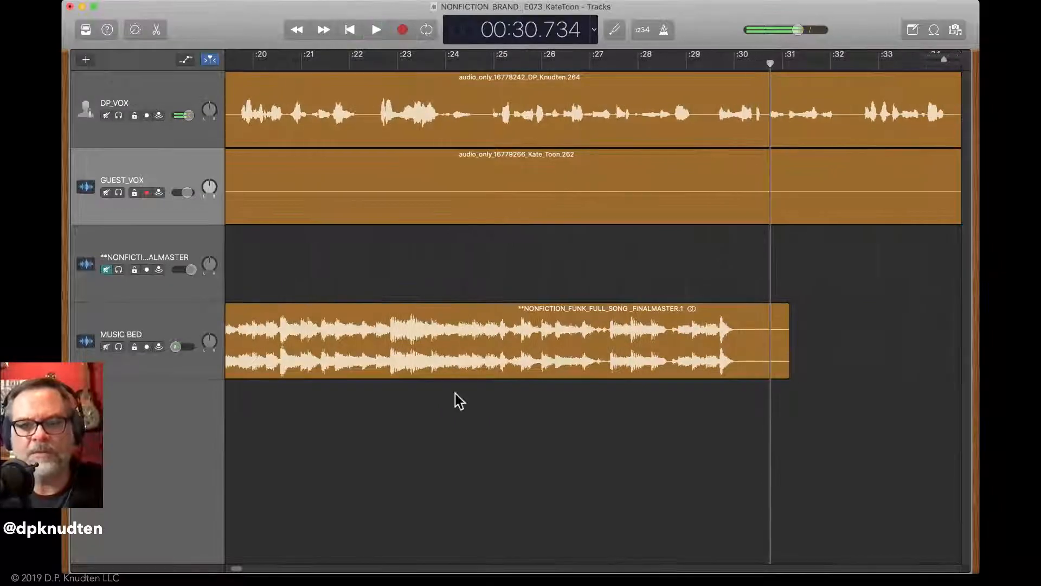
# Move the start of the music bed's volume fade-out to about 0:30
pyautogui.click(185, 60)
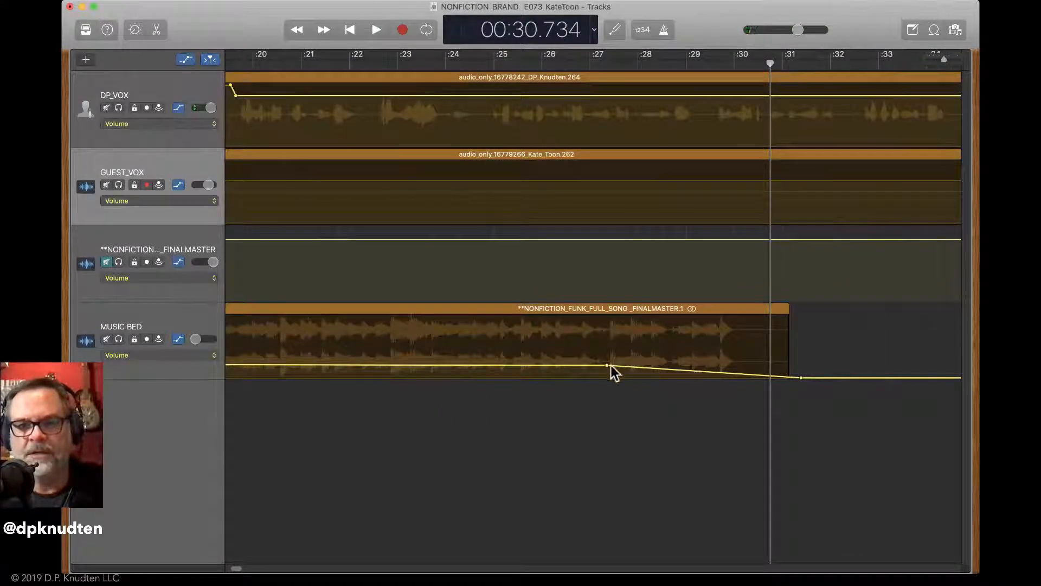
pyautogui.moveTo(608, 365); pyautogui.dragTo(737, 366)
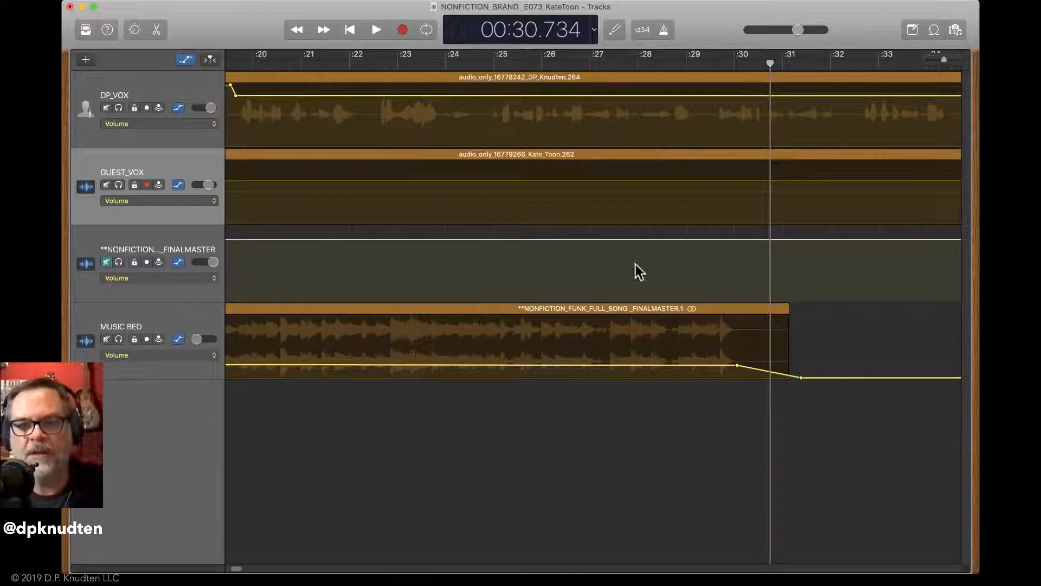
# Audition the host passage from about 0:24 past the end of the music bed, and hide the track automation
pyautogui.click(431, 69)
pyautogui.press('space')
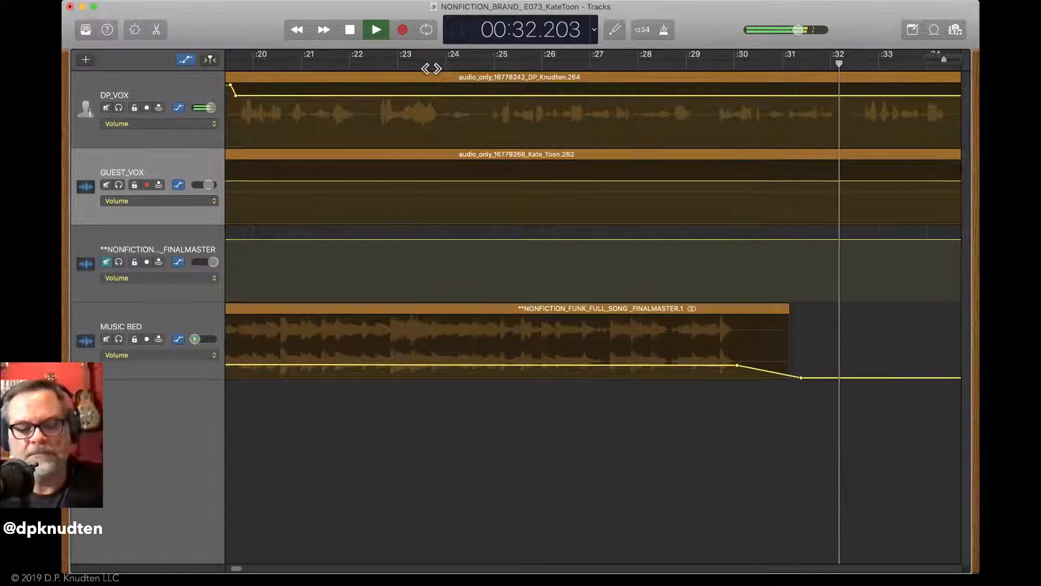
pyautogui.press('space')
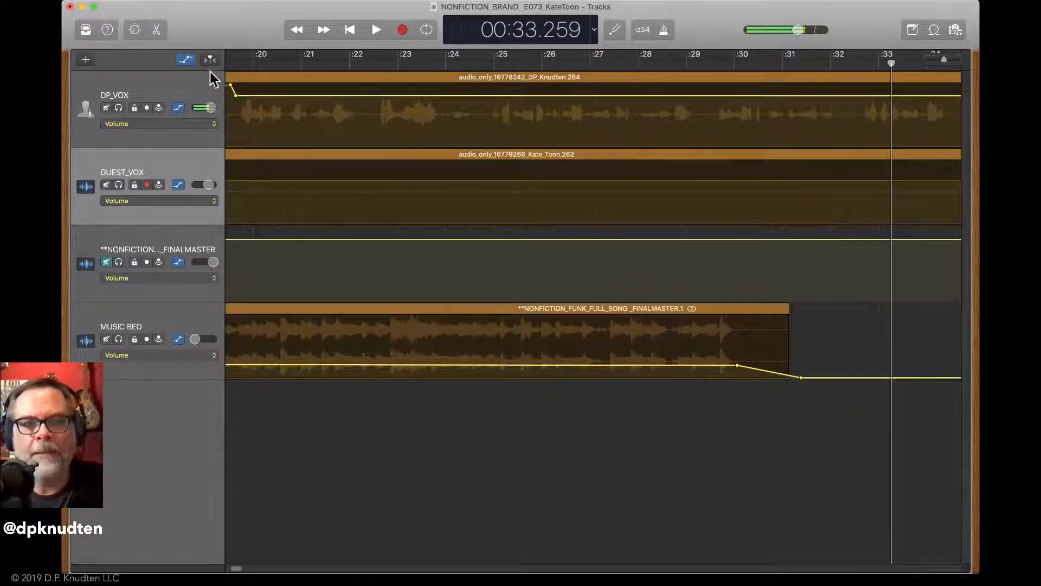
pyautogui.click(191, 60)
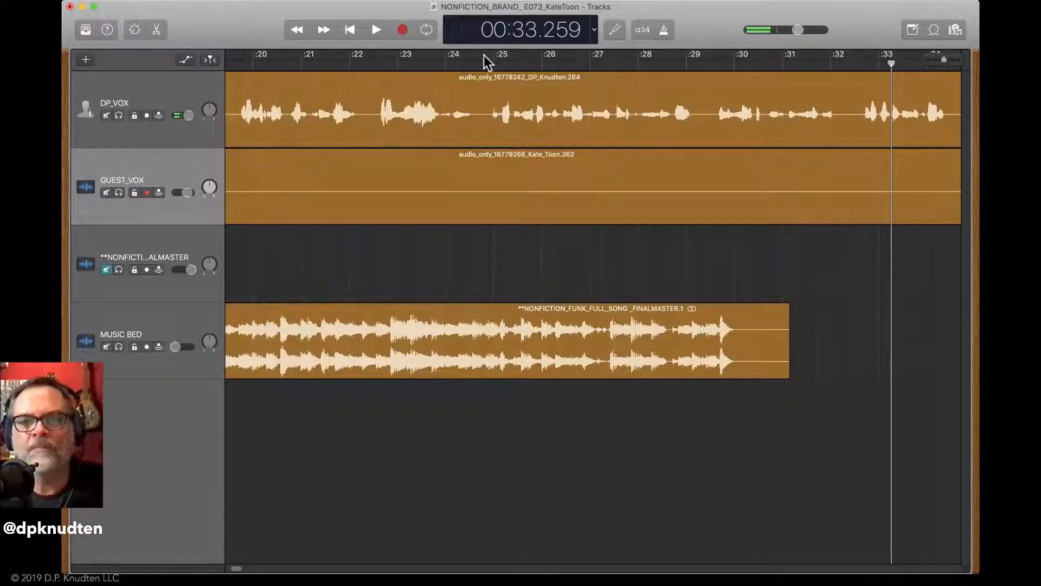
pyautogui.press('space')
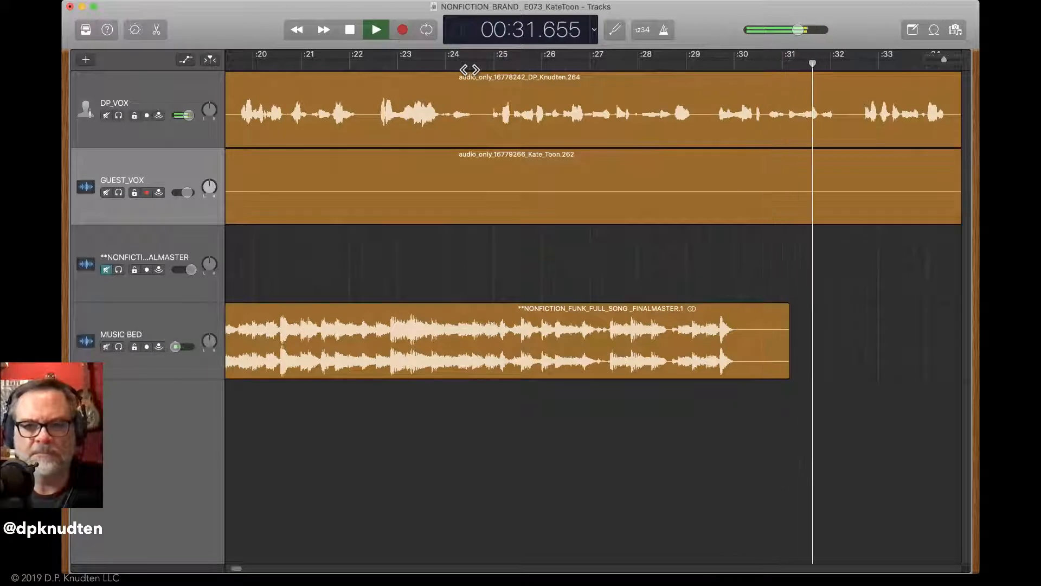
pyautogui.press('space')
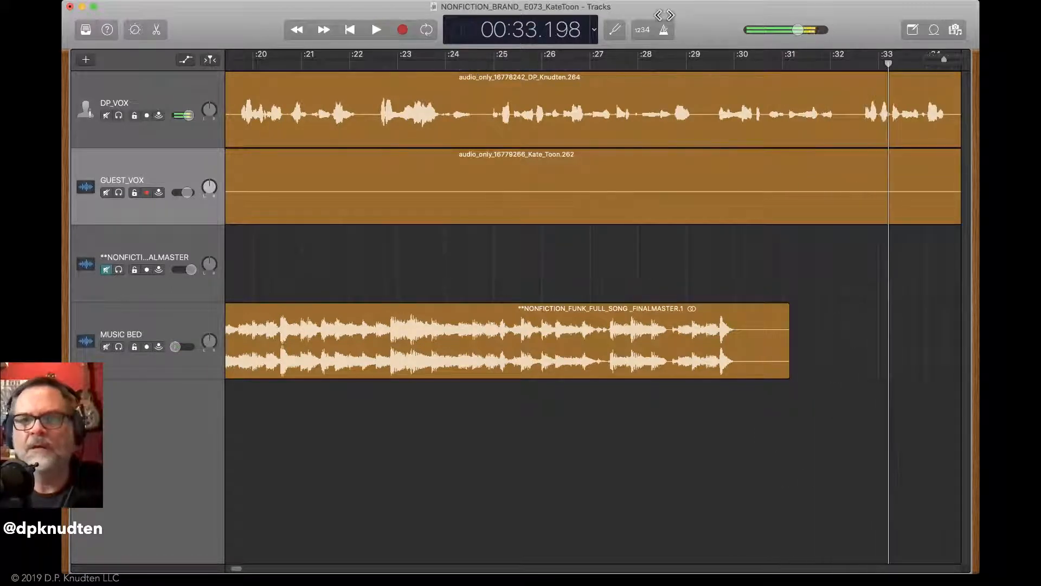
# Split both voice regions at 0:29.250, cut about 0.4 s of the pause, and close the gap at about 0:29.1
pyautogui.moveTo(700, 64)
pyautogui.mouseDown()
pyautogui.moveTo(681, 63)
pyautogui.moveTo(699, 68)
pyautogui.mouseUp()
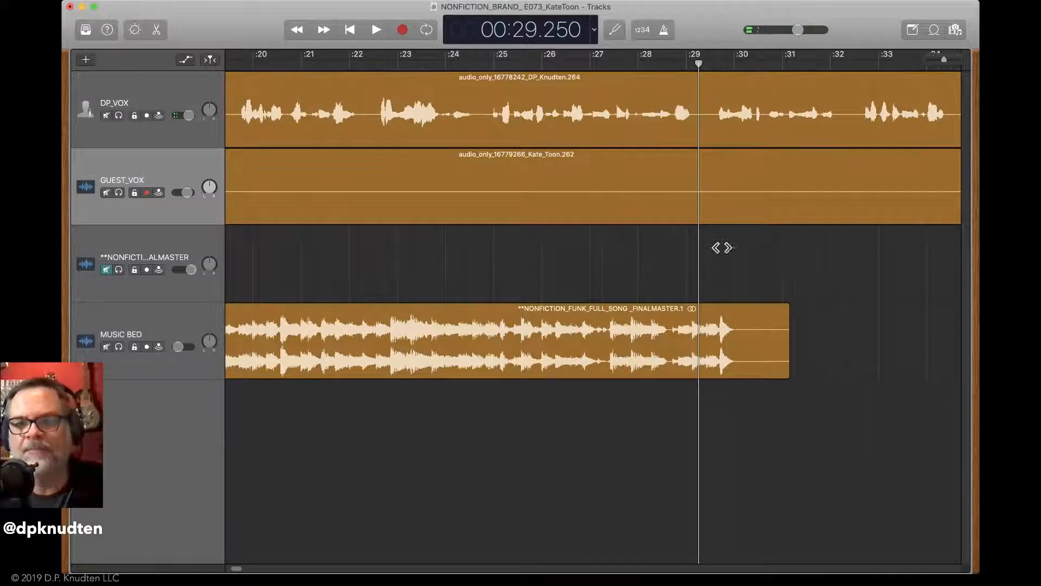
pyautogui.moveTo(719, 231); pyautogui.dragTo(715, 59)
pyautogui.press('super+t')
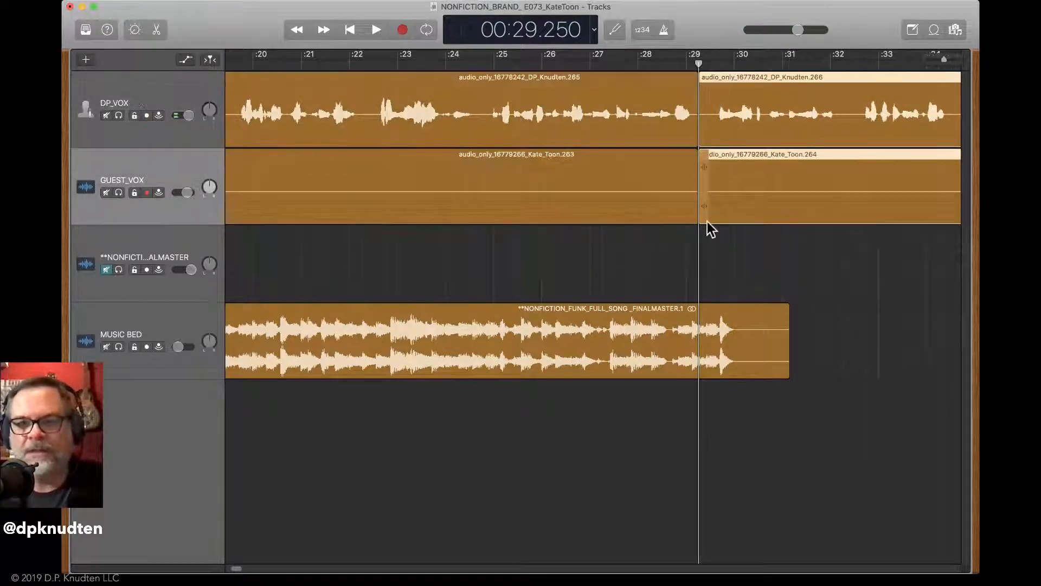
pyautogui.moveTo(701, 216)
pyautogui.mouseDown()
pyautogui.moveTo(720, 216)
pyautogui.moveTo(694, 215)
pyautogui.mouseUp()
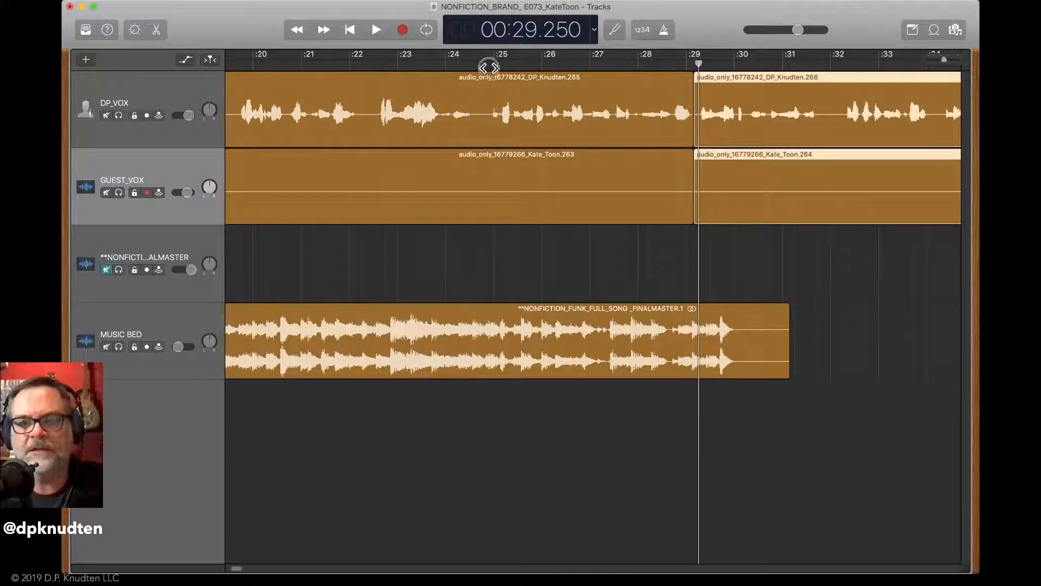
# Audition the cut near 0:29, including from 0:28.625 to about 0:39.6 with the view following the playhead
pyautogui.press('space')
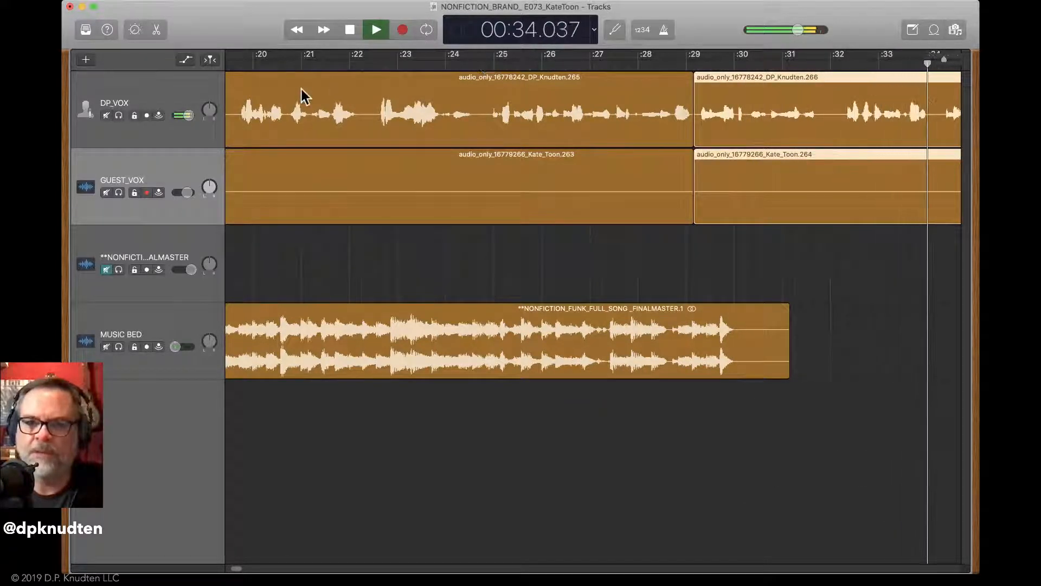
pyautogui.press('space')
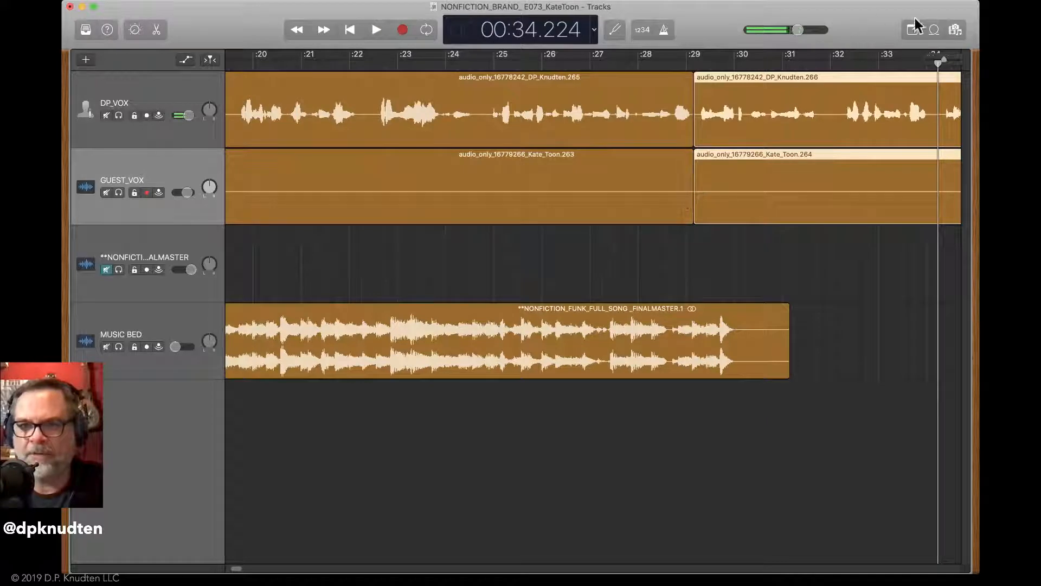
pyautogui.press('space')
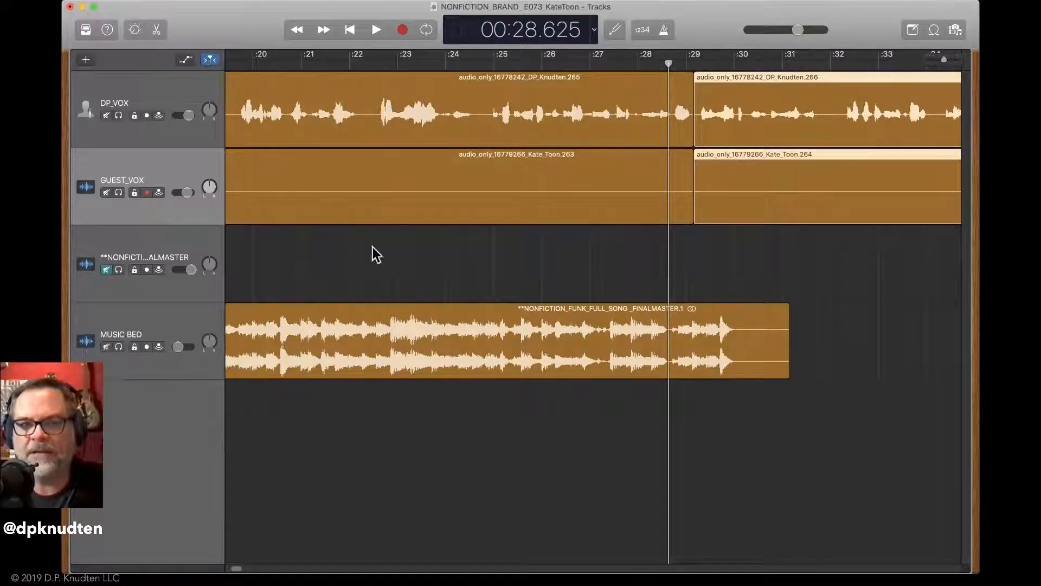
pyautogui.press('space')
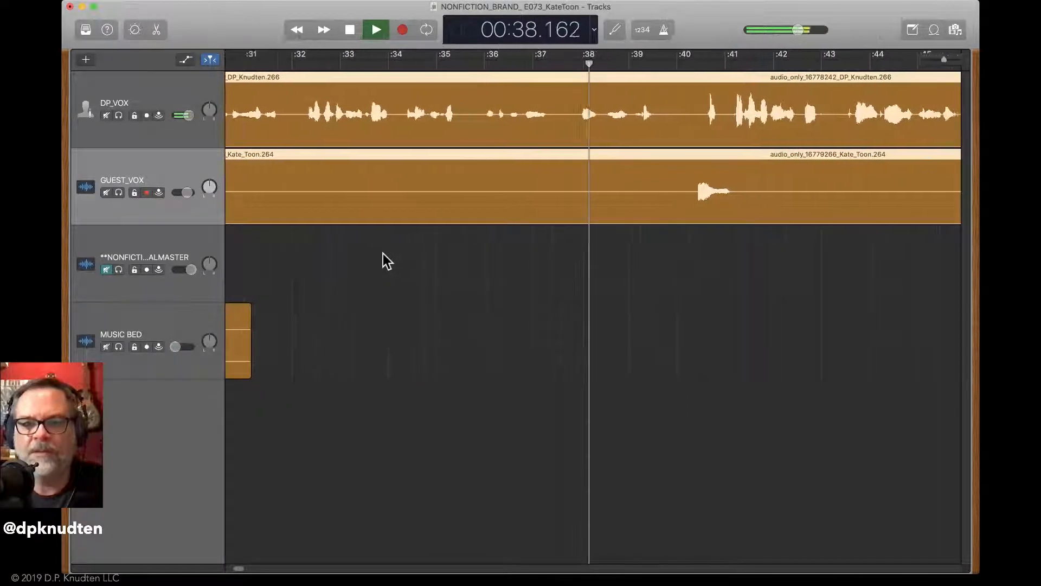
pyautogui.press('space')
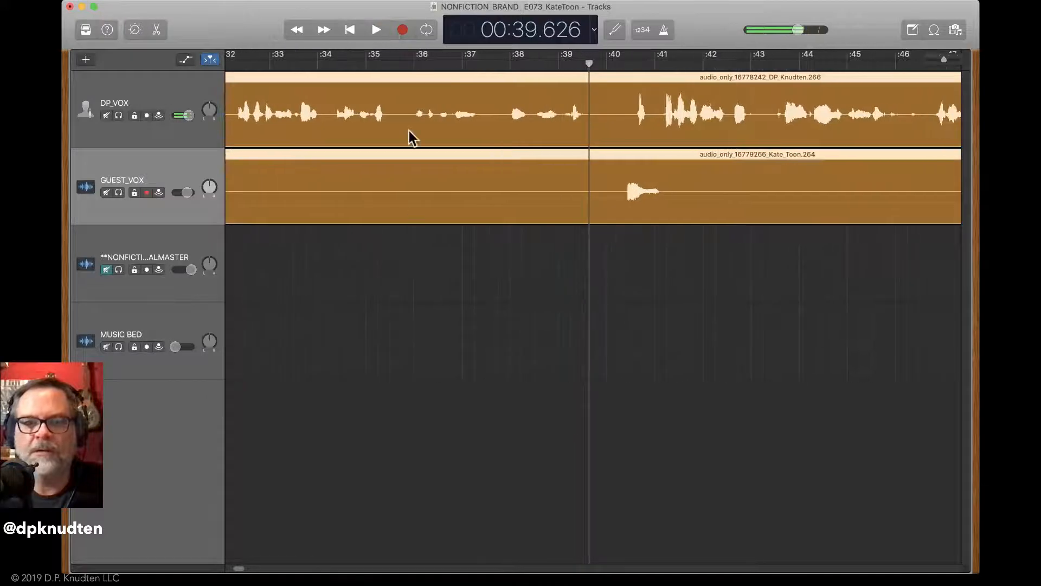
# Split both voice regions at 0:35.500, cut about 0.5 s of the pause, and close the gap at about 0:35.4
pyautogui.moveTo(379, 64)
pyautogui.mouseDown()
pyautogui.moveTo(365, 65)
pyautogui.moveTo(392, 71)
pyautogui.mouseUp()
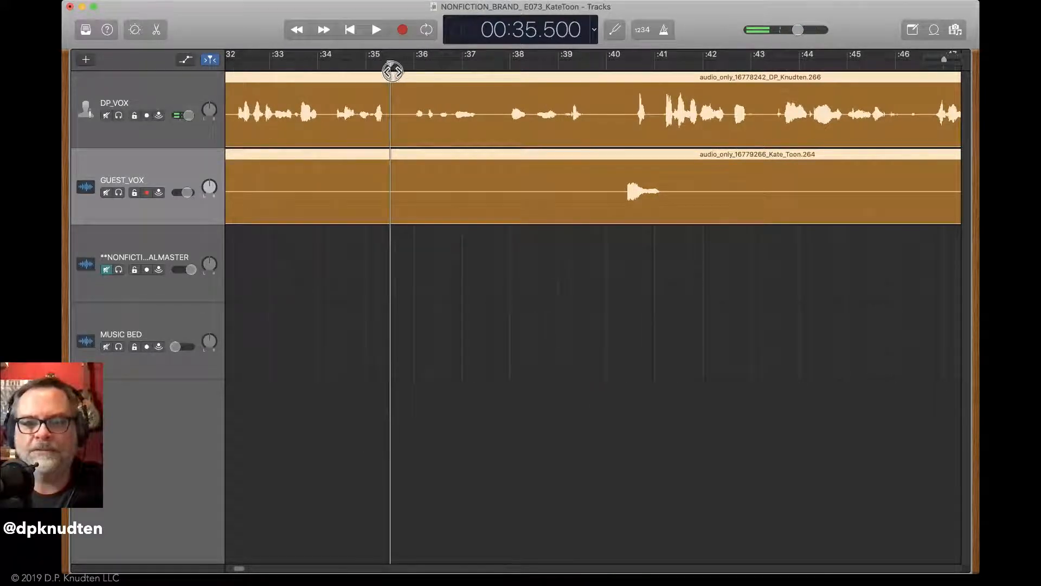
pyautogui.press('super+t')
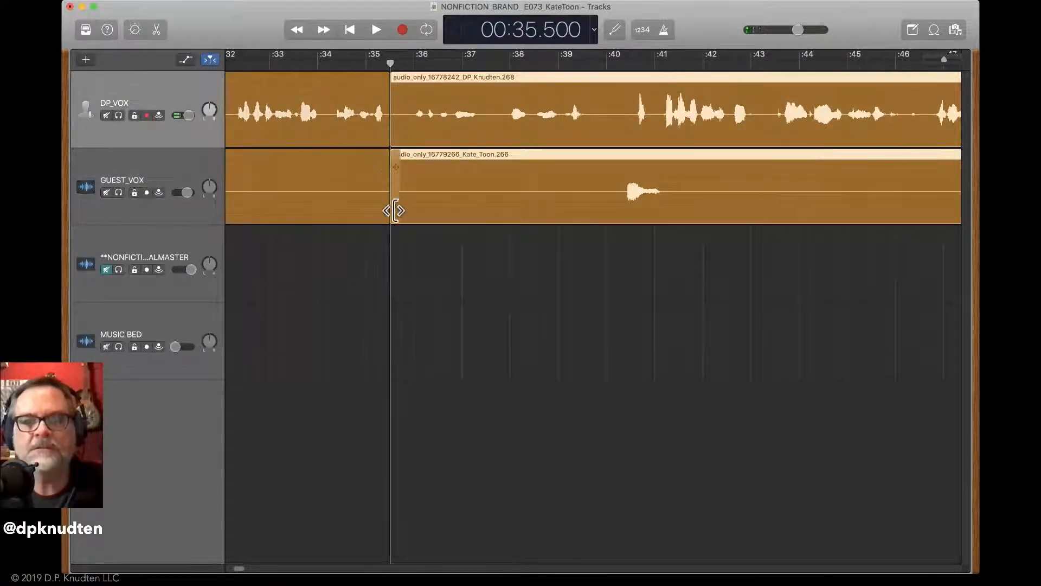
pyautogui.moveTo(395, 211); pyautogui.dragTo(424, 212)
# Audition the voice tracks from about 0:33.5 to about 0:55.5 to check the cut and the following speech
pyautogui.click(307, 65)
pyautogui.press('space')
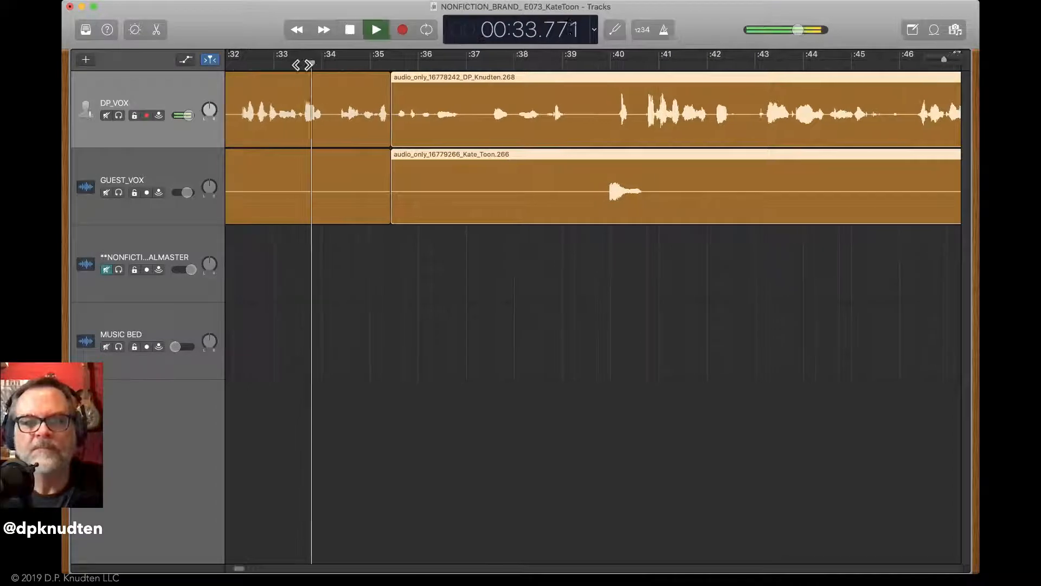
pyautogui.hscroll(-3, 592, 217)
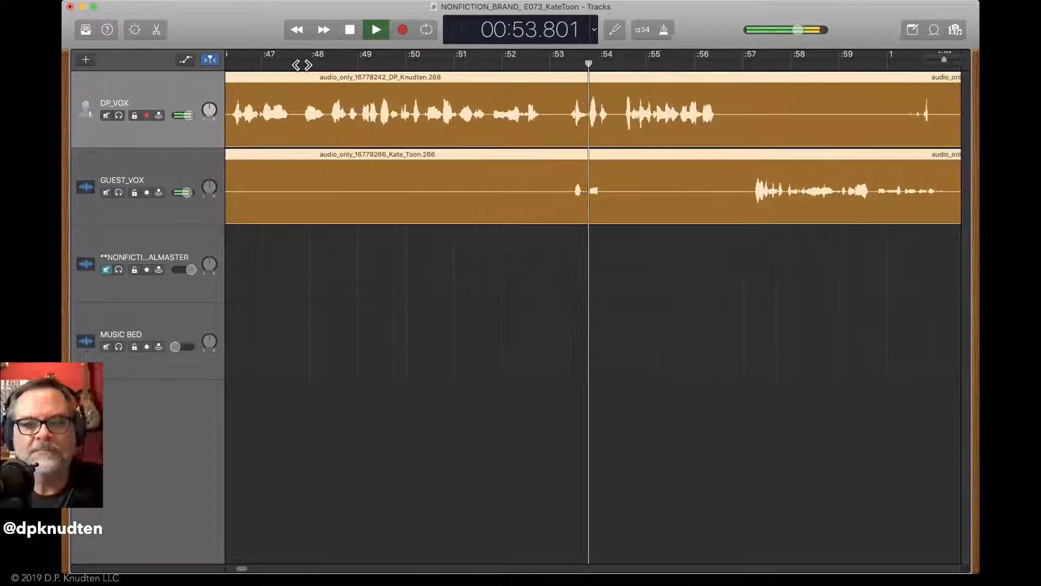
pyautogui.press('space')
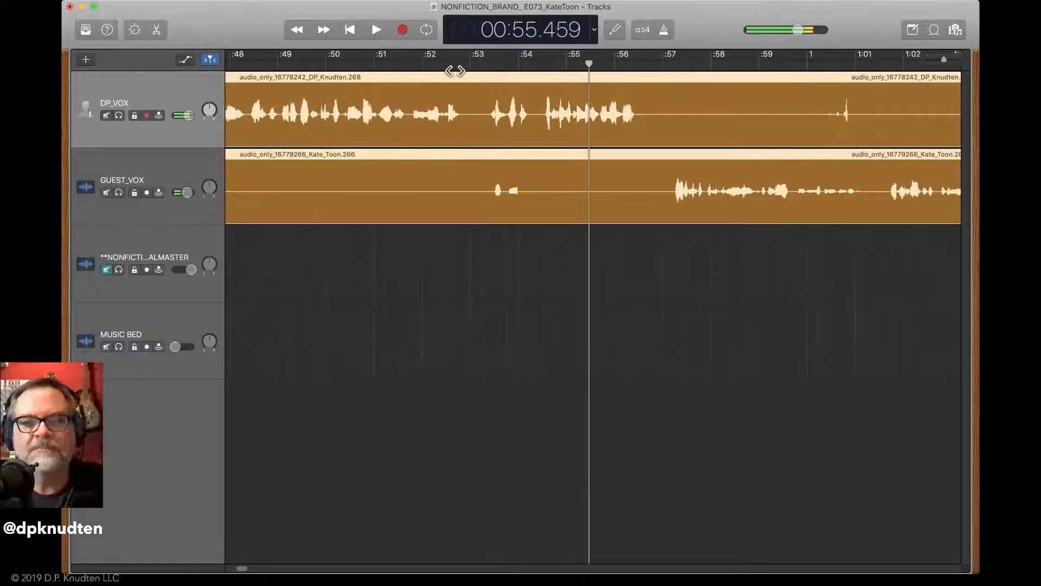
# Split both voice regions at 0:52.750, trim the start of the later regions to about 0:54.4, and close the gap
pyautogui.moveTo(456, 68); pyautogui.dragTo(459, 67)
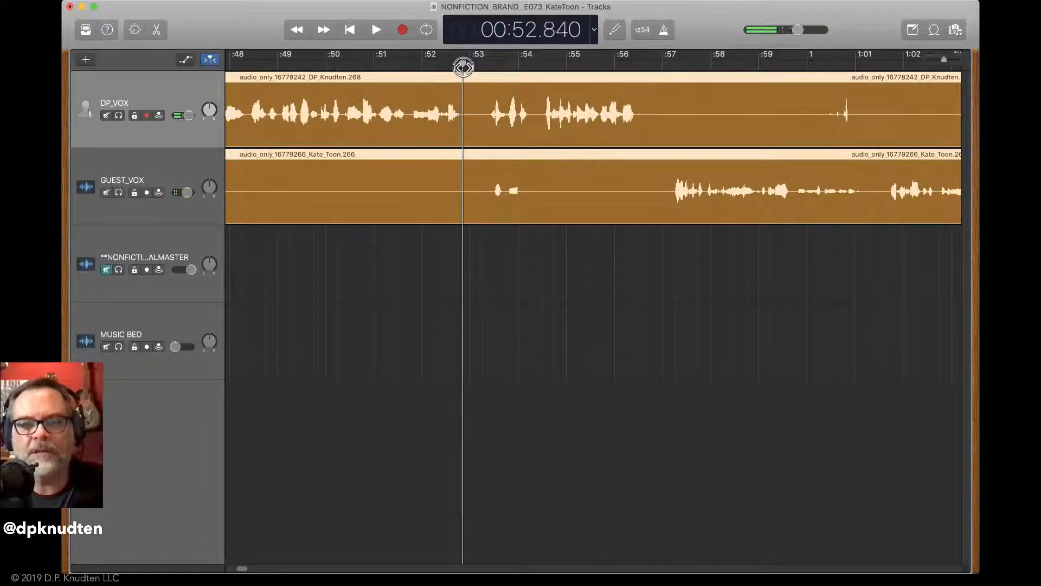
pyautogui.press('super+t')
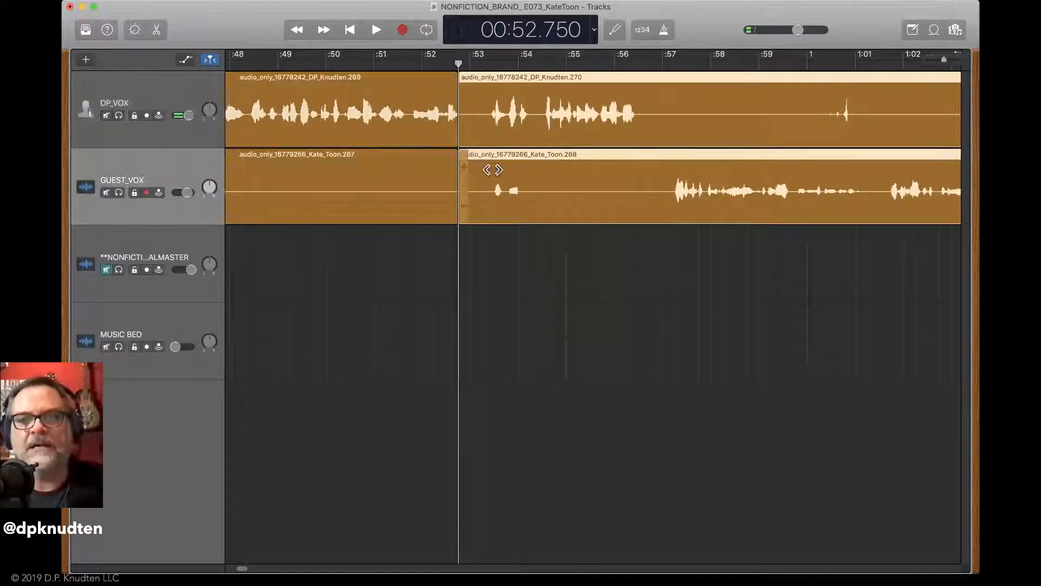
pyautogui.press('super+Right')
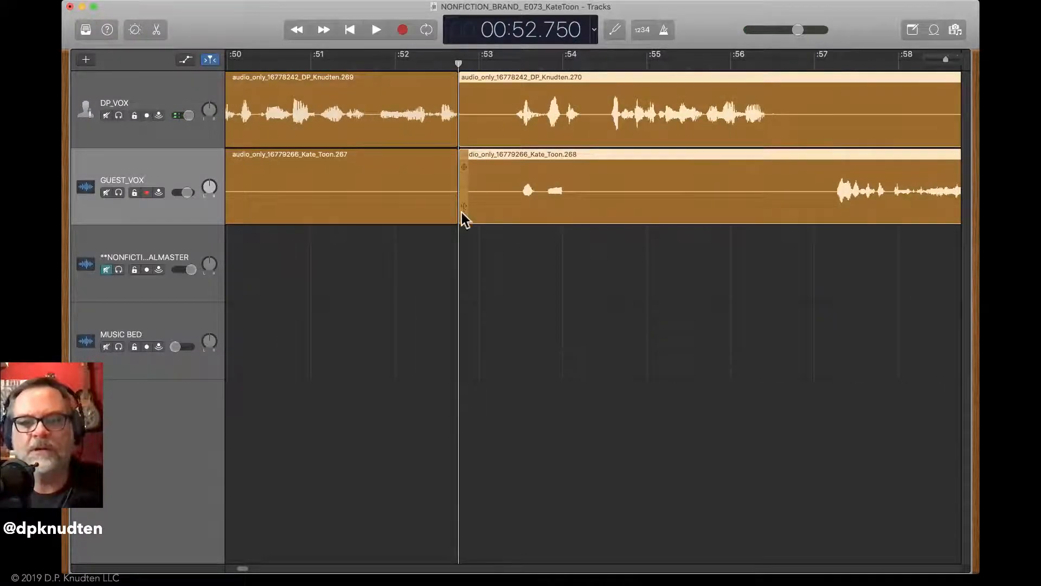
pyautogui.moveTo(461, 213); pyautogui.dragTo(597, 221)
pyautogui.moveTo(596, 221); pyautogui.dragTo(596, 222)
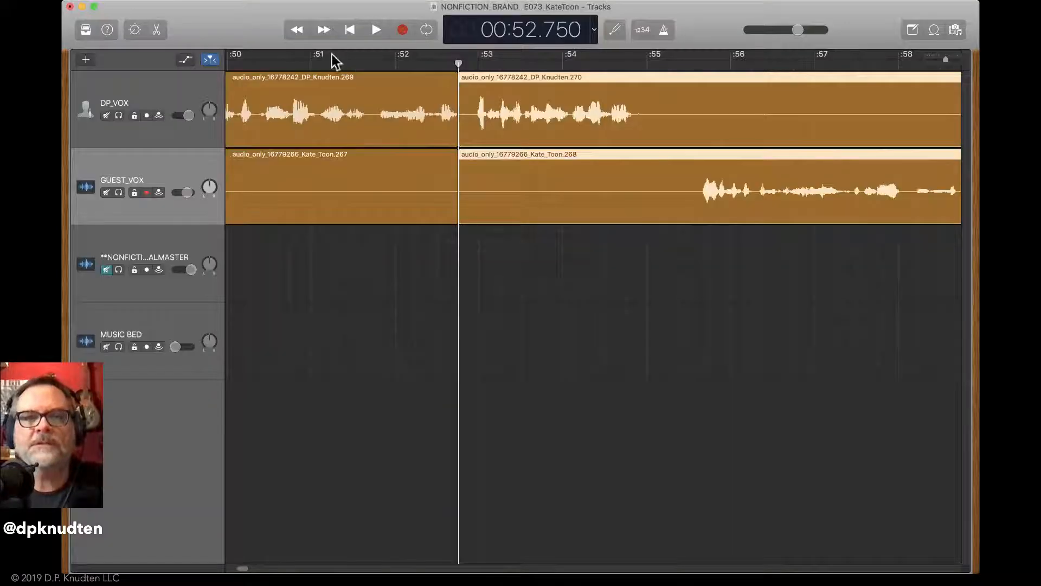
# Audition the join at 0:52.750 from about 0:51.2 to about 0:53.4
pyautogui.click(333, 64)
pyautogui.press('space')
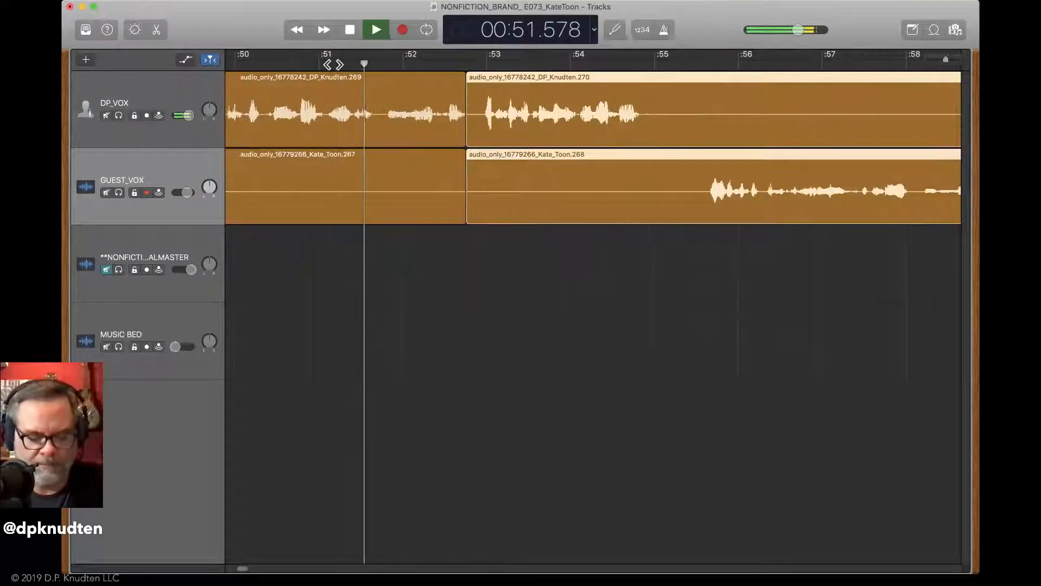
pyautogui.hscroll(-3, 334, 64)
pyautogui.press('space')
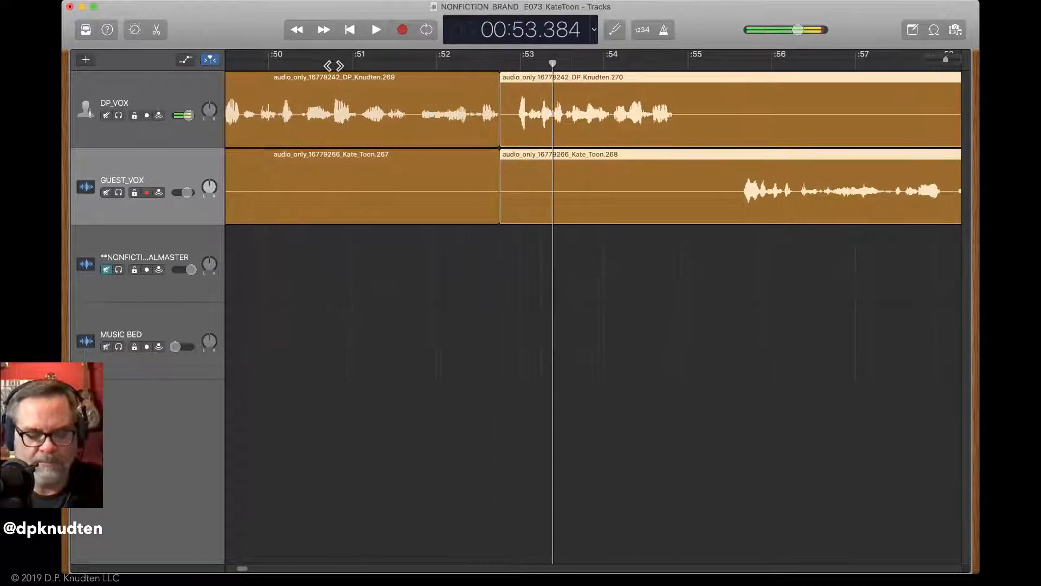
# Undo the gap closure, extend the later voice regions' start back to about 0:54.2, rejoin them at 0:52.750, and audition the join
pyautogui.press('super+z')
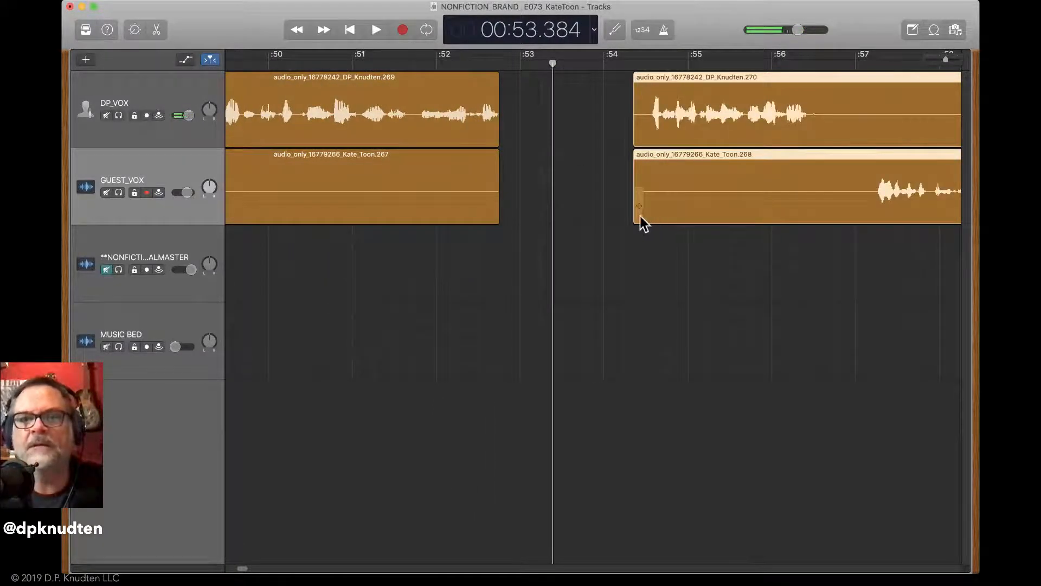
pyautogui.moveTo(636, 216)
pyautogui.mouseDown()
pyautogui.moveTo(613, 216)
pyautogui.moveTo(624, 216)
pyautogui.mouseUp()
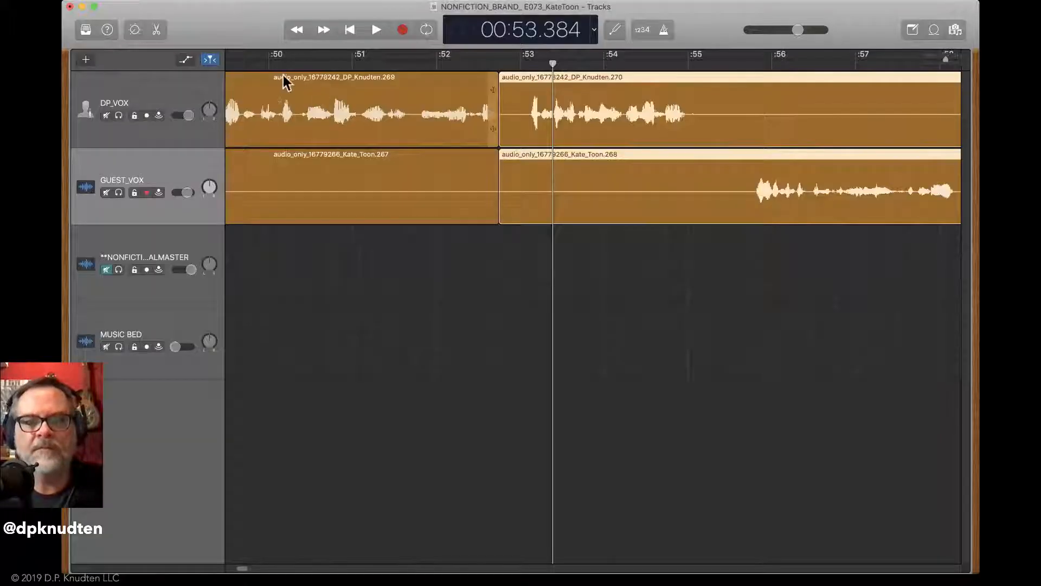
pyautogui.click(279, 62)
pyautogui.press('space')
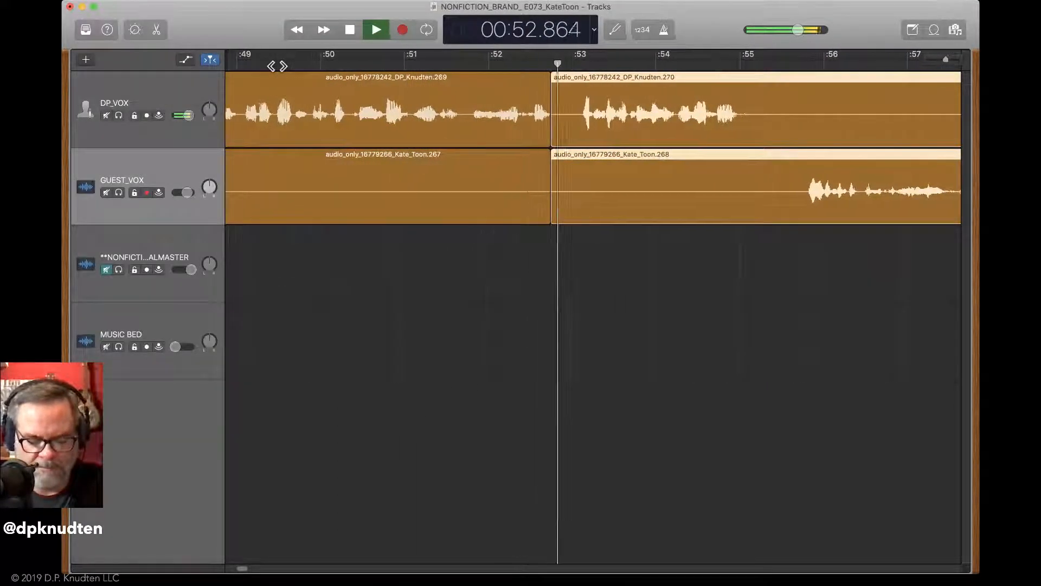
pyautogui.press('space')
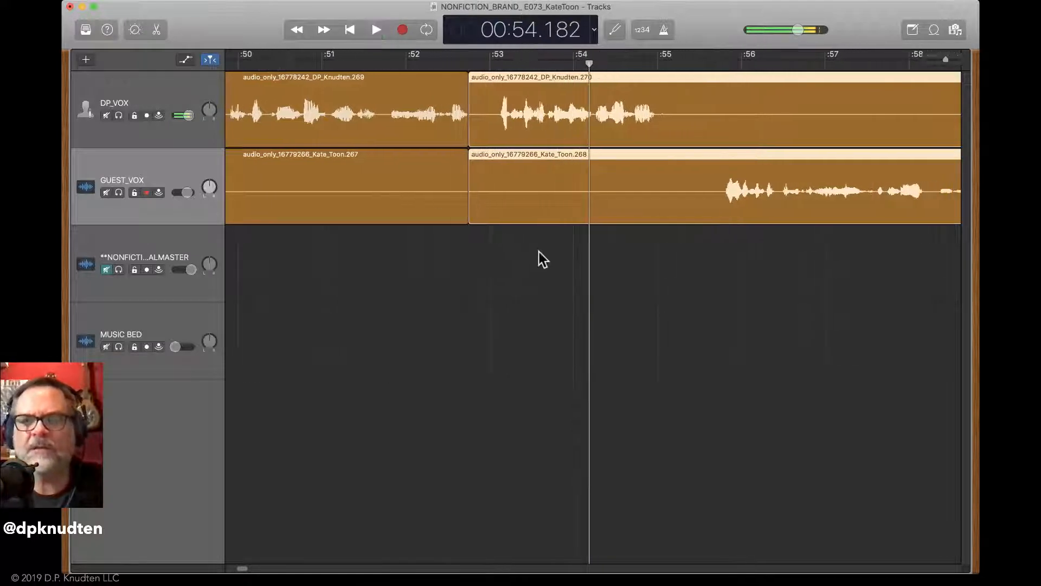
# Audition the opening of the later voice regions from 0:52.750 in a closer view
pyautogui.scroll(5, 539, 250)
pyautogui.hscroll(-3, 539, 249)
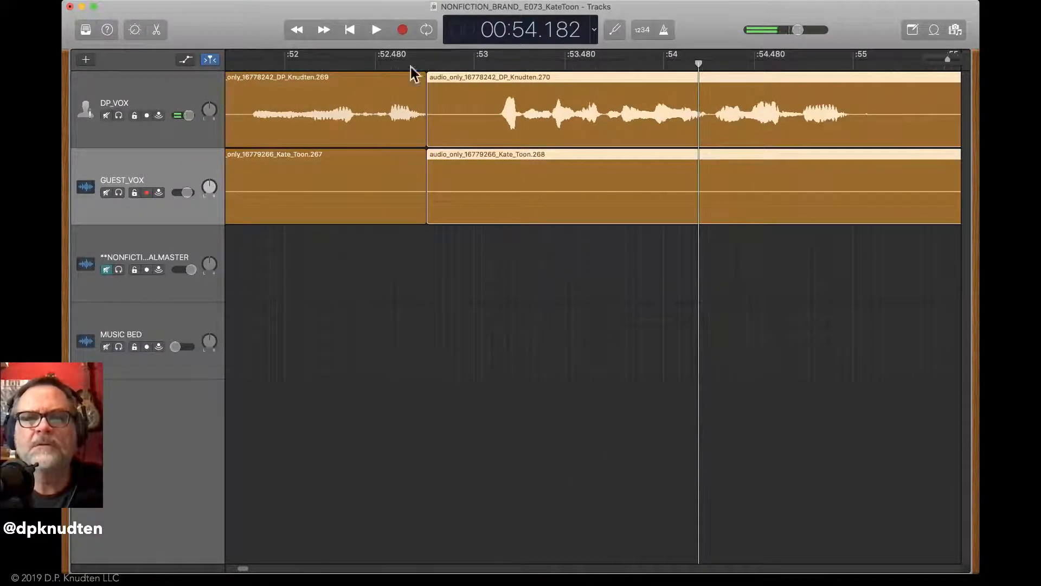
pyautogui.moveTo(423, 62); pyautogui.dragTo(430, 62)
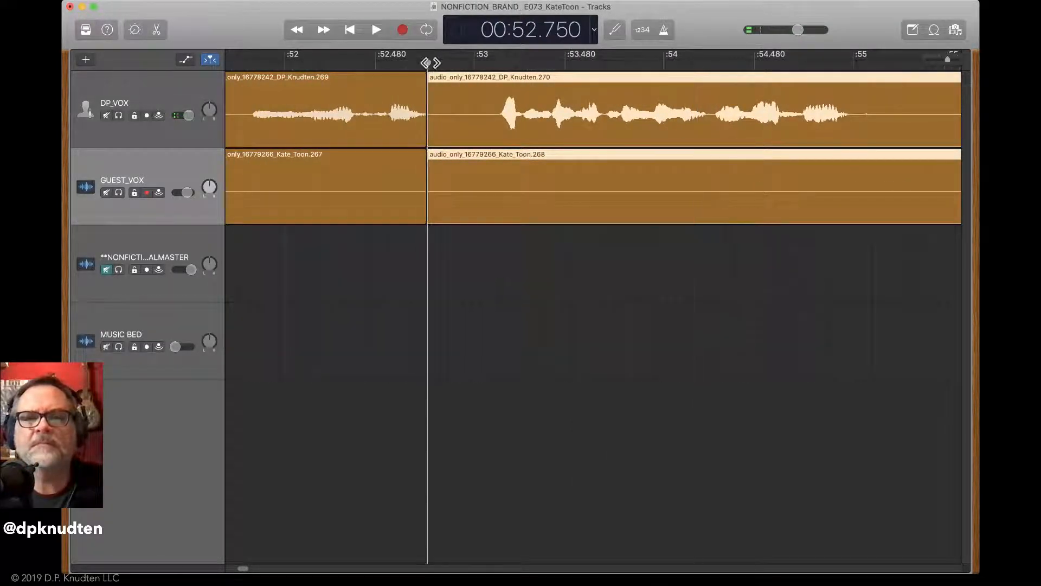
pyautogui.press('space')
pyautogui.press('space')
# Trim the start of both later voice regions slightly, rejoin them at about 0:52.75, and audition from just before the join
pyautogui.click(467, 121)
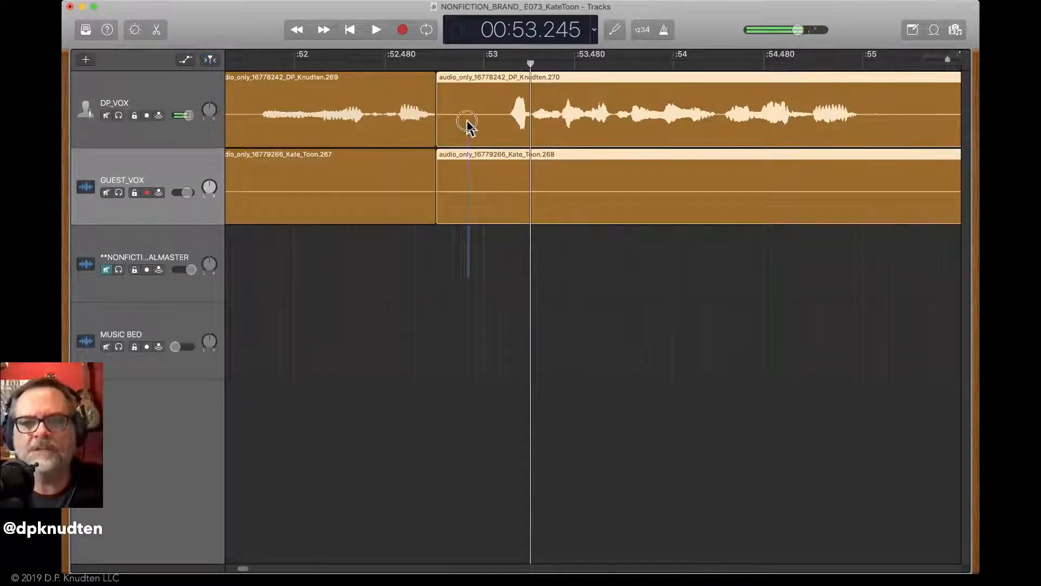
pyautogui.moveTo(437, 200); pyautogui.dragTo(470, 209)
pyautogui.press('space')
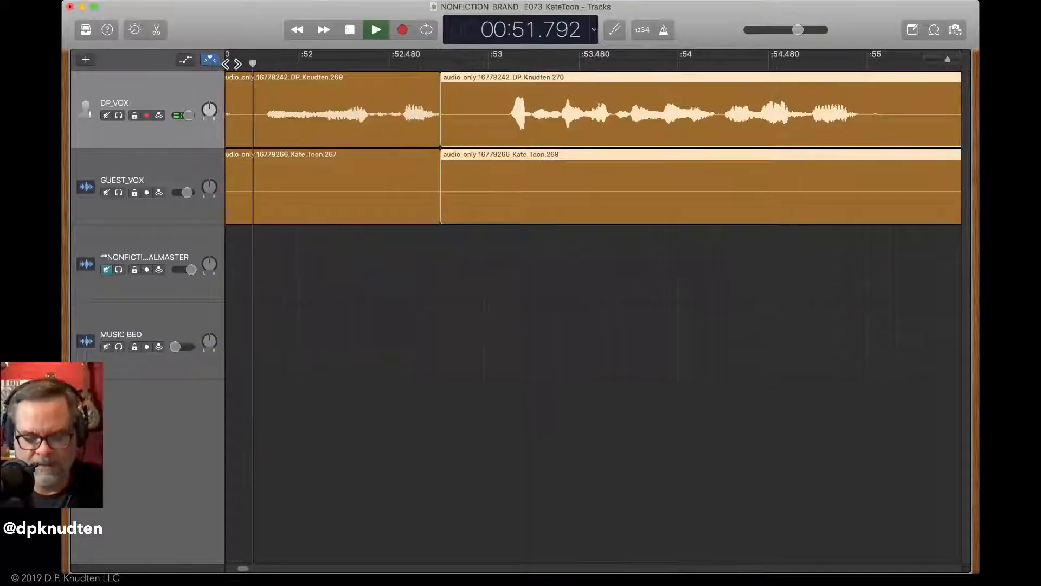
pyautogui.press('space')
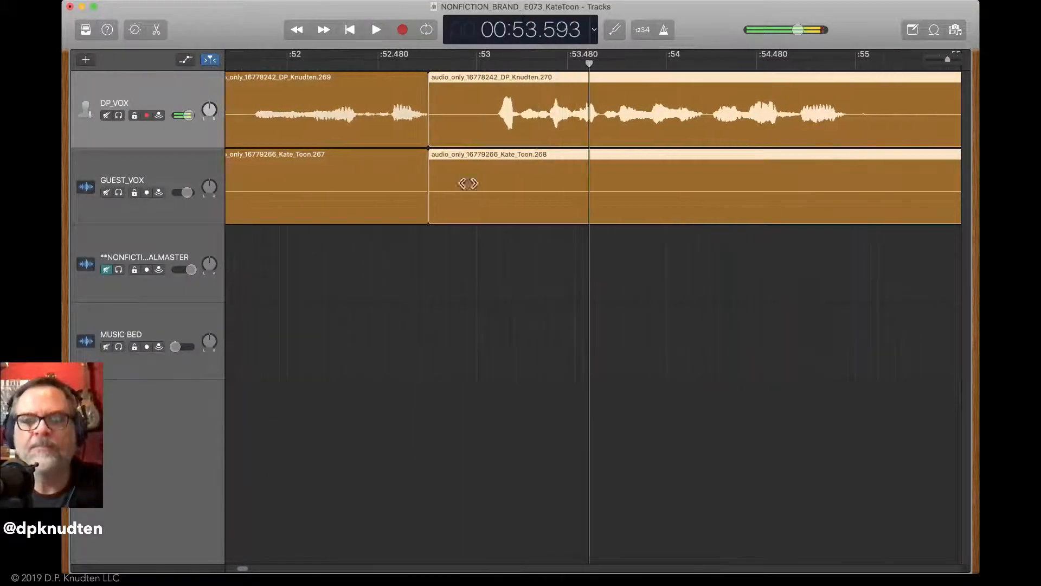
# Shift both later voice regions slightly later and extend the end of both earlier regions by about 0.057 s
pyautogui.moveTo(482, 297); pyautogui.dragTo(469, 75)
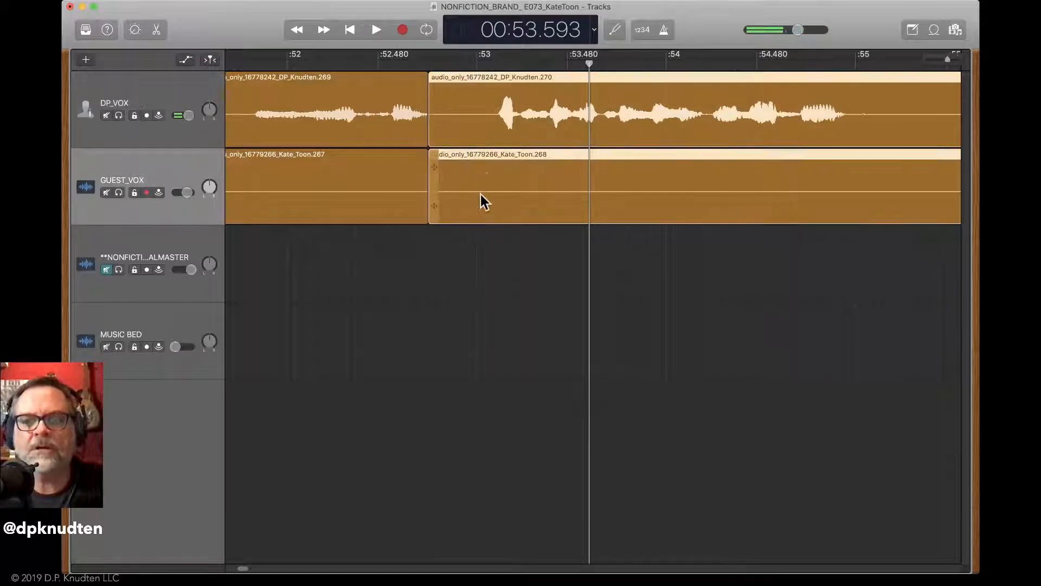
pyautogui.moveTo(483, 212); pyautogui.dragTo(510, 213)
pyautogui.moveTo(382, 325); pyautogui.dragTo(362, 61)
pyautogui.click(414, 210)
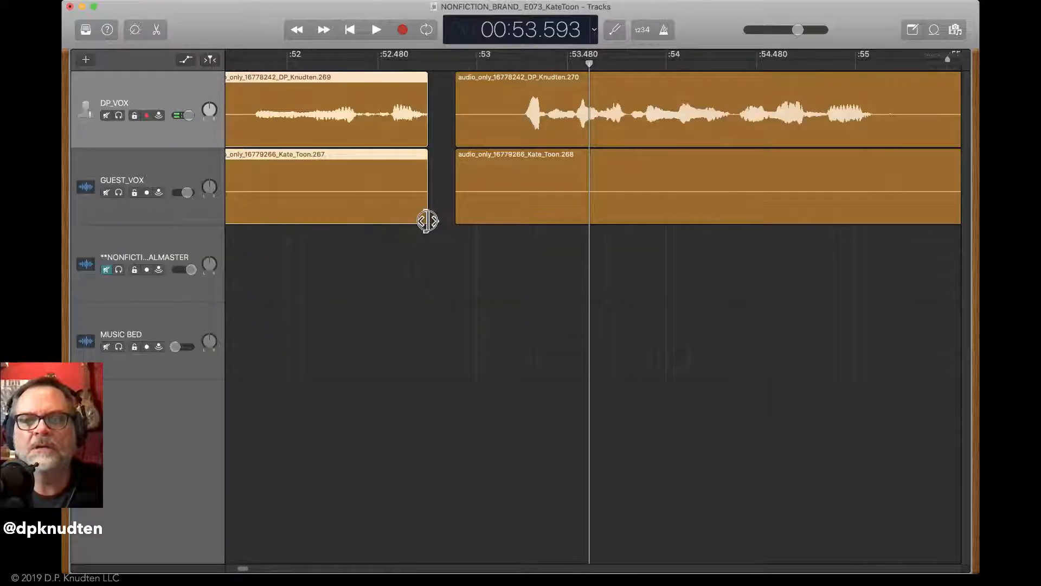
pyautogui.moveTo(428, 221); pyautogui.dragTo(432, 223)
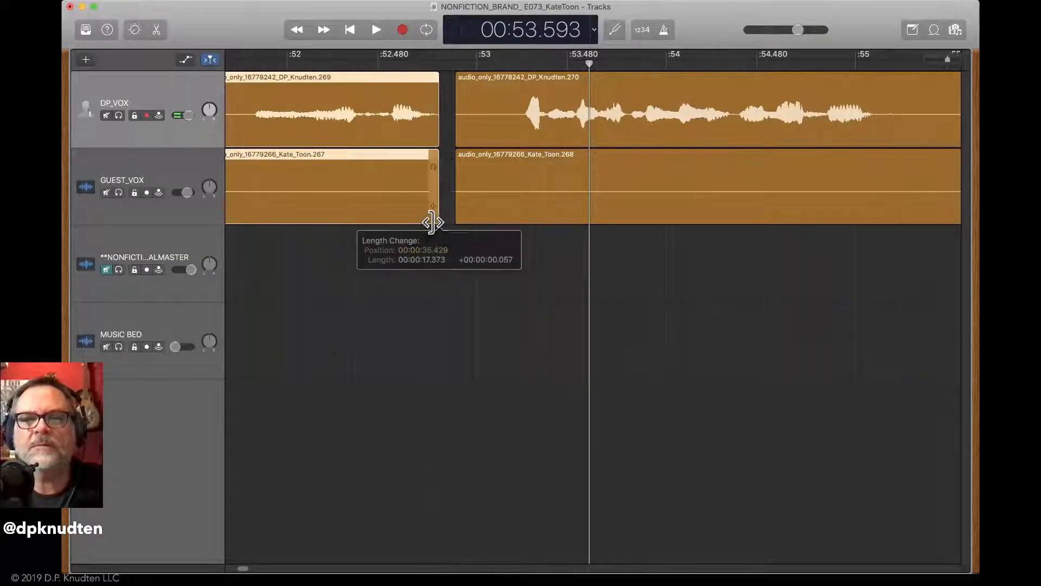
# Extend the end of both earlier voice regions to about 0:52.83 and rejoin the later regions to them there
pyautogui.click(507, 253)
pyautogui.click(501, 219)
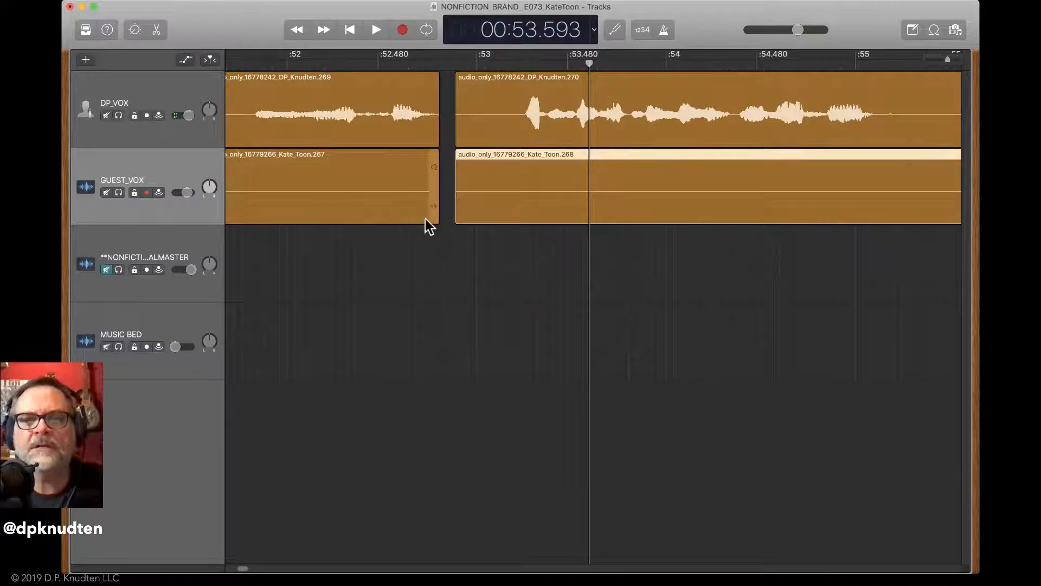
pyautogui.moveTo(418, 316); pyautogui.dragTo(401, 114)
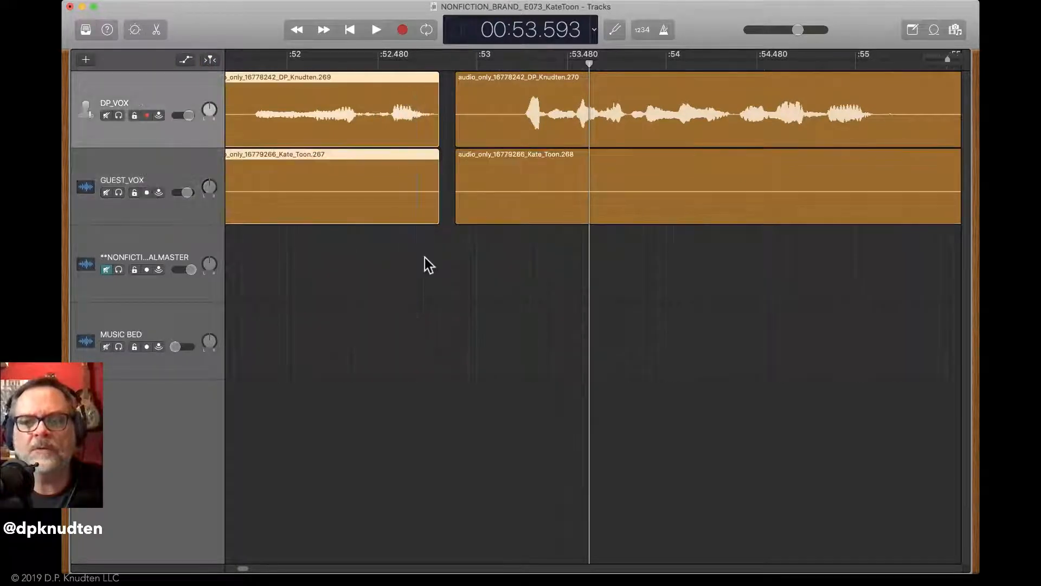
pyautogui.moveTo(434, 211); pyautogui.dragTo(446, 212)
pyautogui.moveTo(530, 276); pyautogui.dragTo(487, 208)
# Audition the join from 0:51.739 into the guest's speech up to about 0:58.4, ending in a wider view of the timeline
pyautogui.click(237, 66)
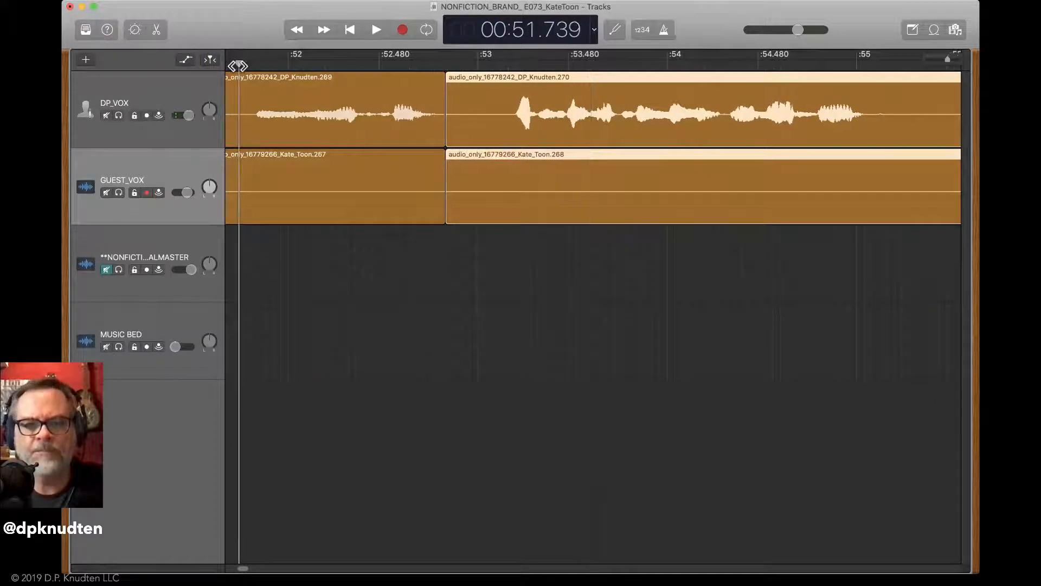
pyautogui.press('space')
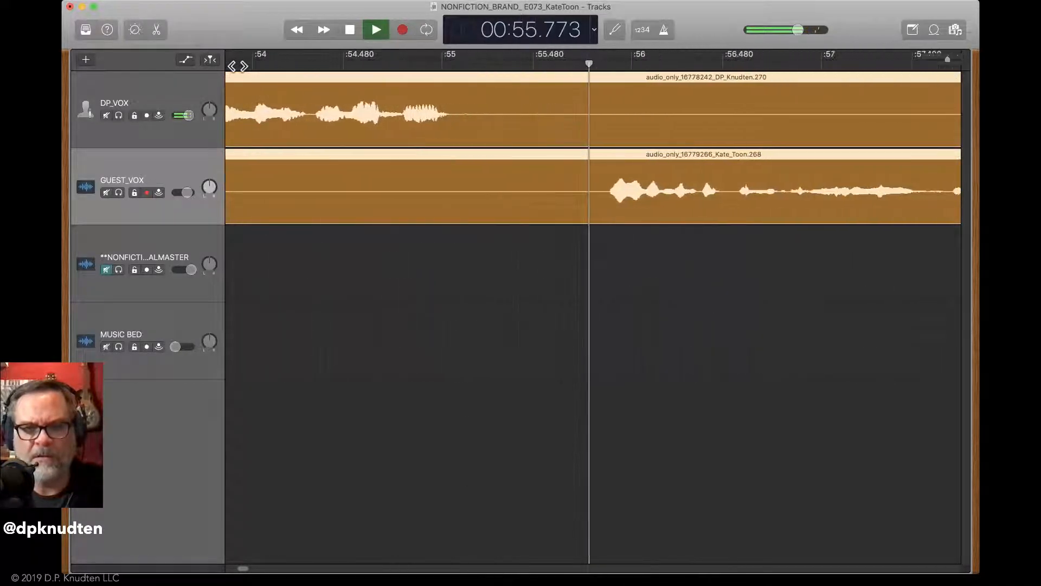
pyautogui.press('space')
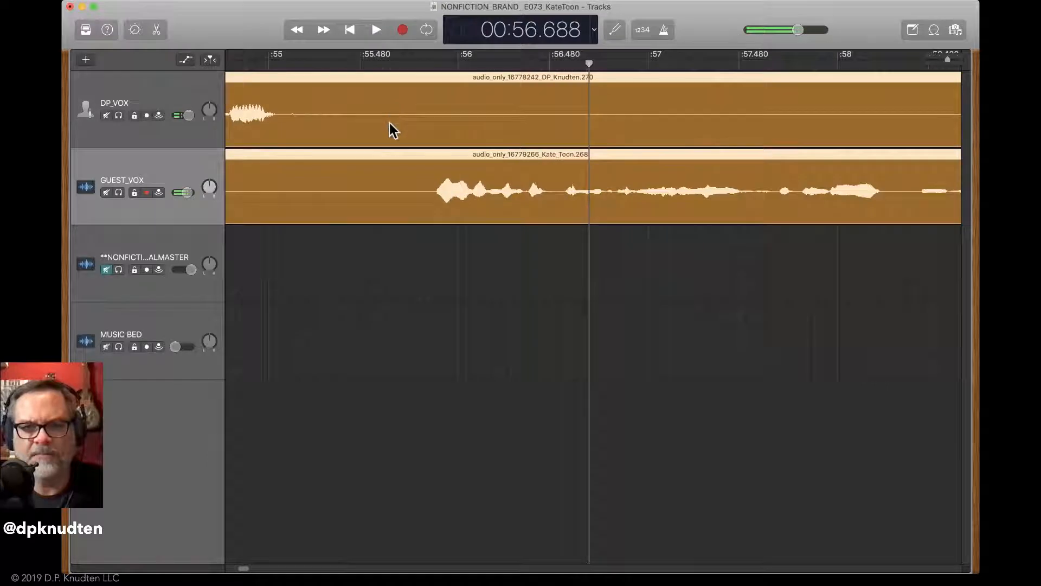
pyautogui.press('space')
pyautogui.press('super+Left')
pyautogui.press('super+Left')
pyautogui.press('super+Left')
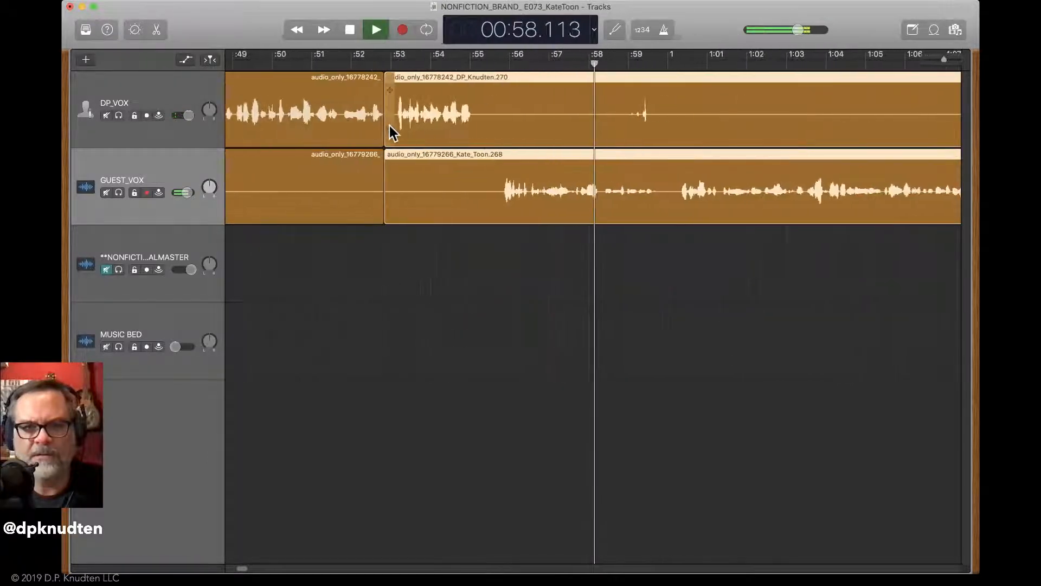
pyautogui.press('space')
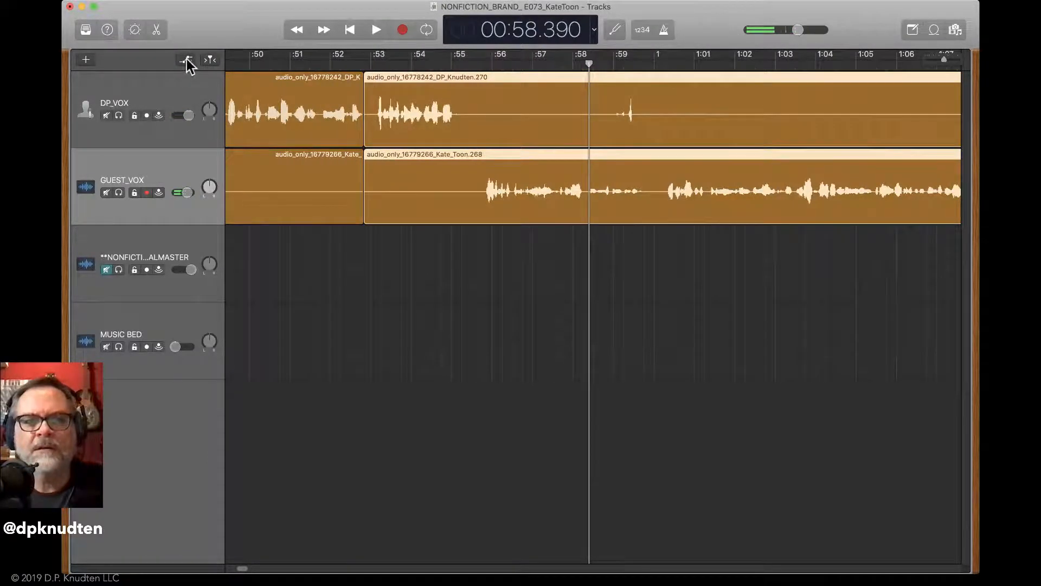
# Compare the EQ curves of the DP_VOX and GUEST_VOX tracks in the Smart Controls
pyautogui.click(133, 31)
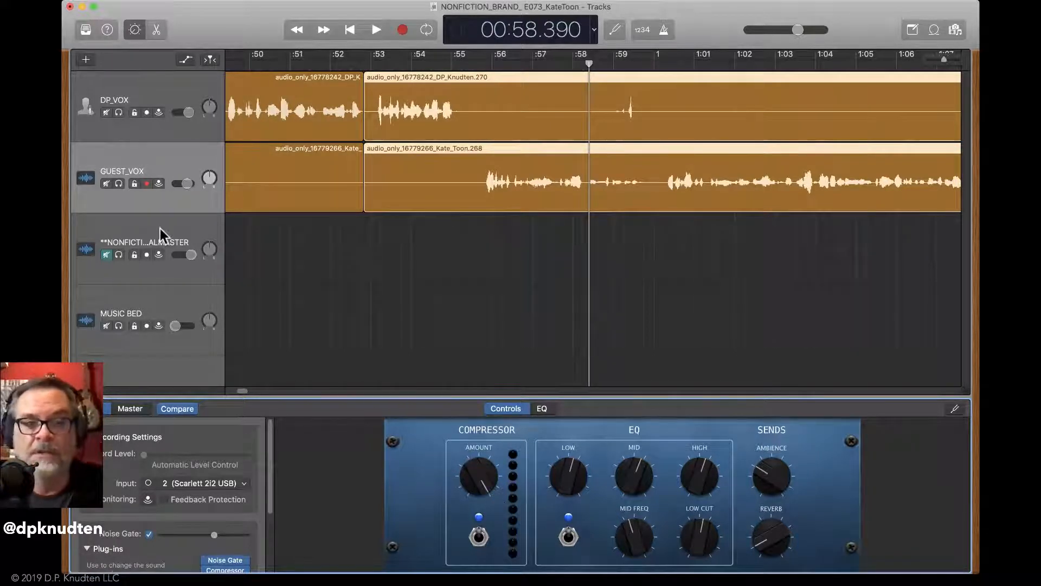
pyautogui.click(156, 137)
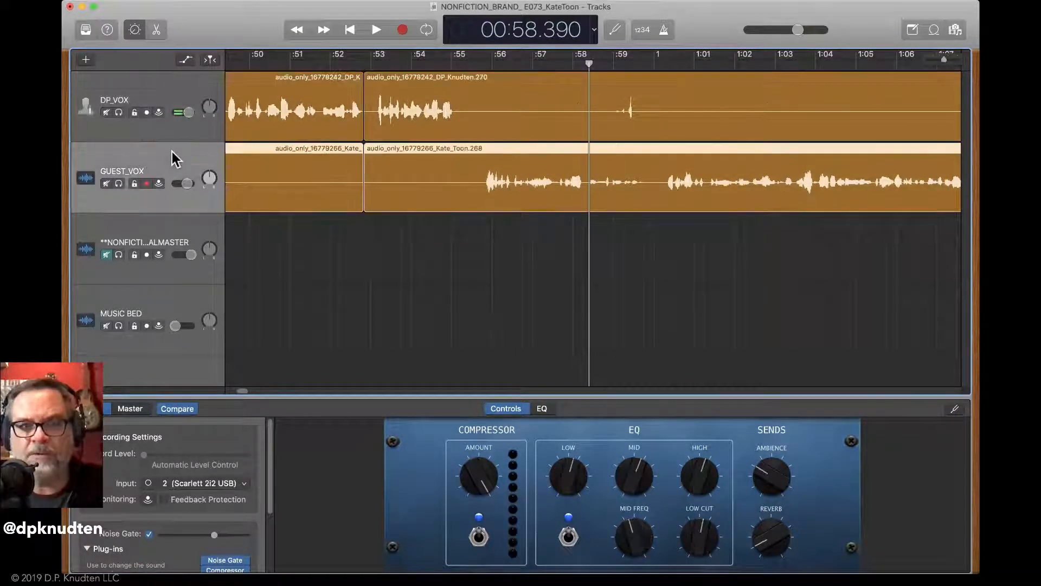
pyautogui.click(543, 409)
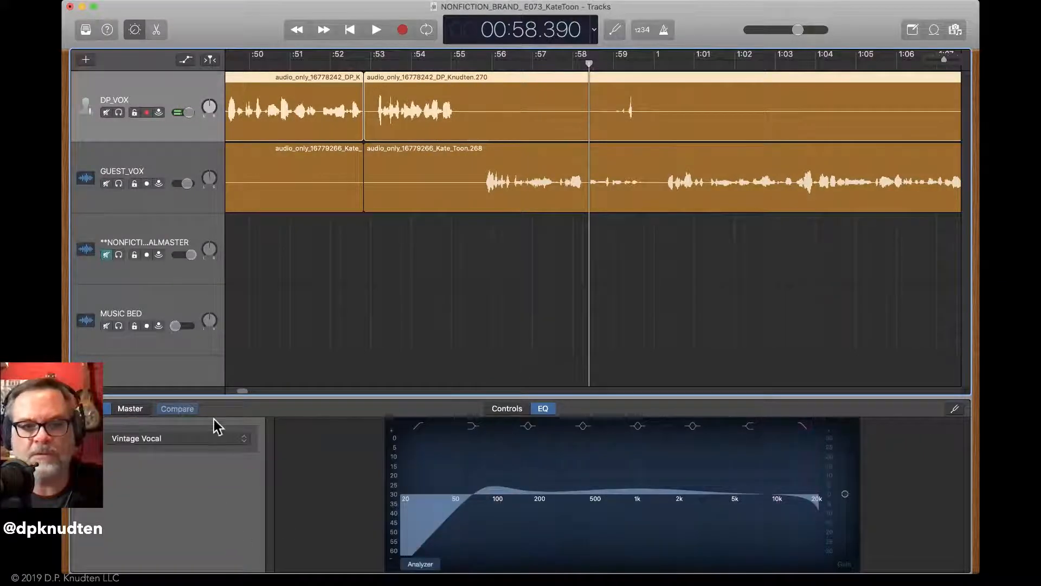
pyautogui.click(176, 174)
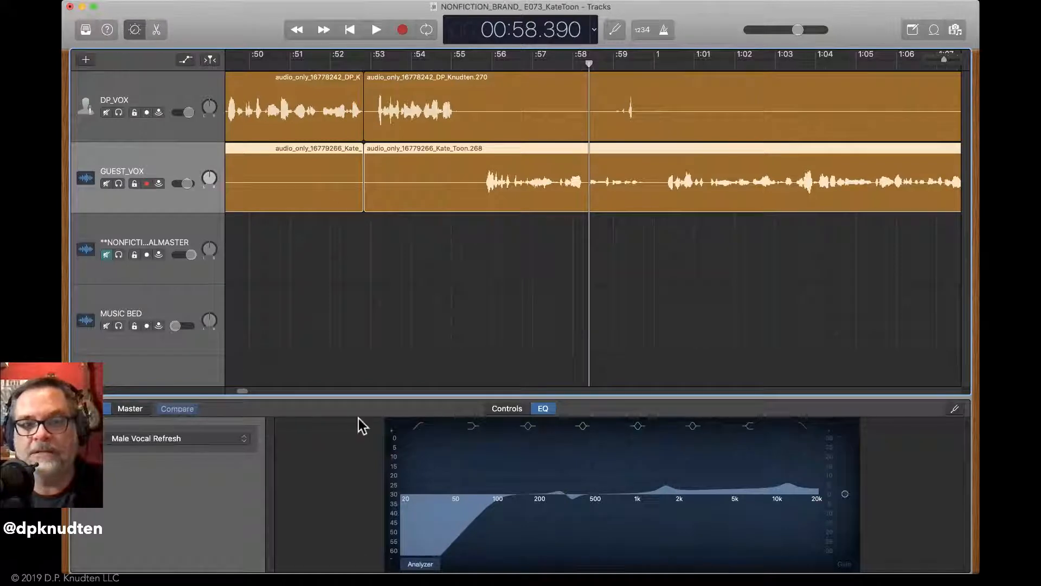
pyautogui.click(176, 82)
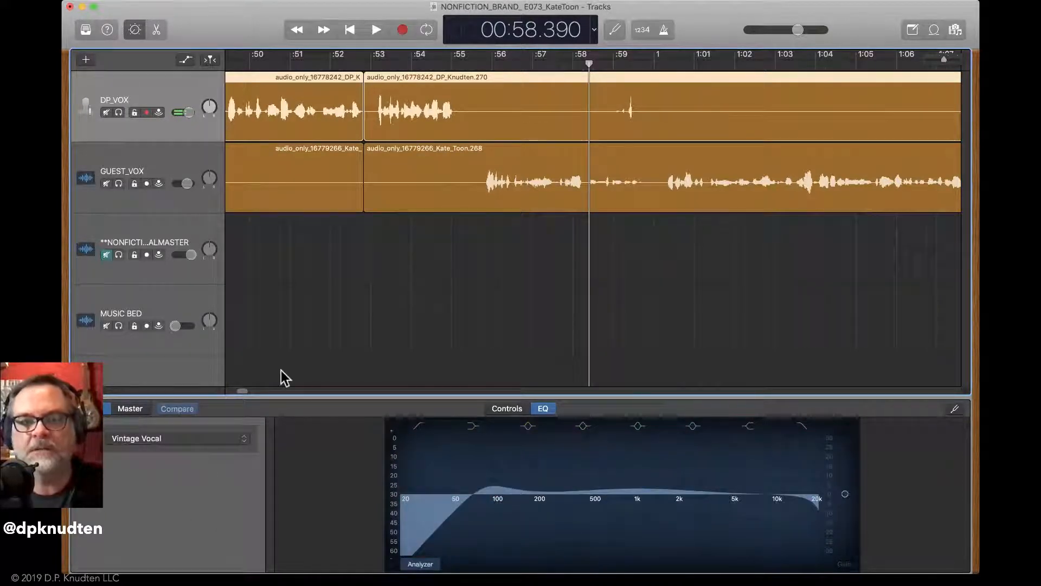
# Play DP_VOX from about 0:46.4 across the join to about 0:55.9 while watching its EQ display
pyautogui.hscroll(-5, 281, 376)
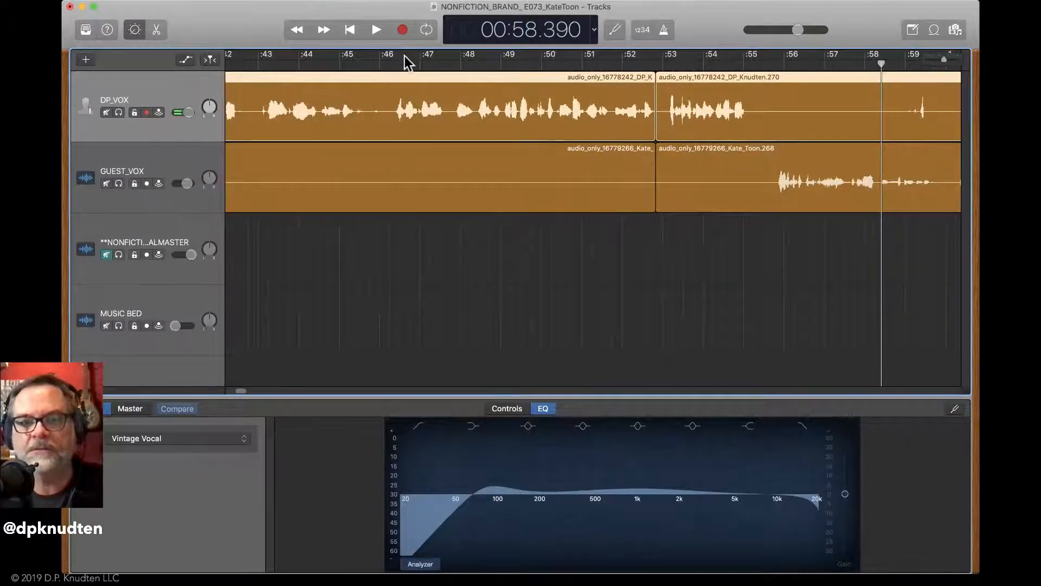
pyautogui.click(400, 64)
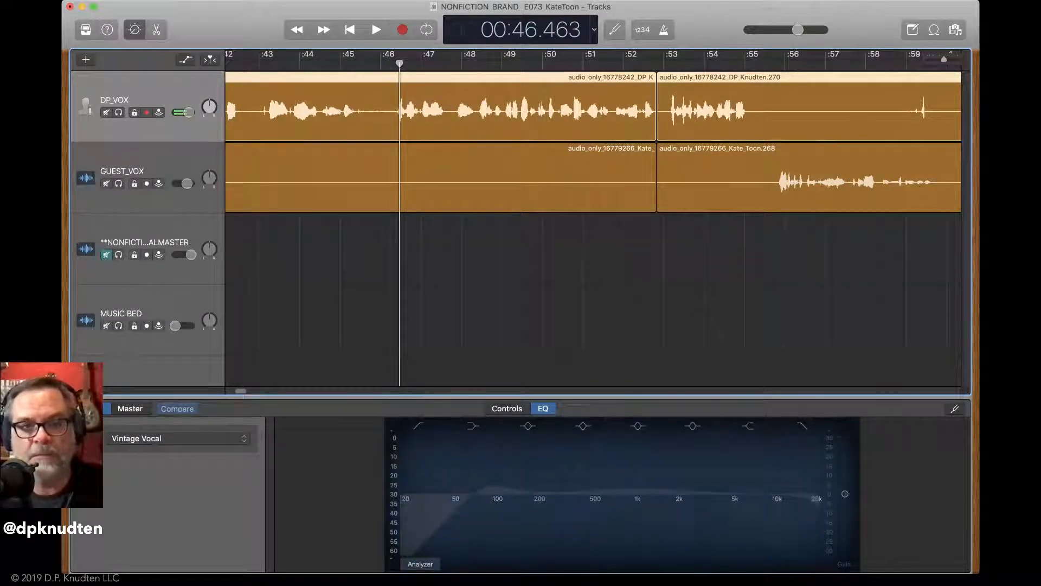
pyautogui.press('space')
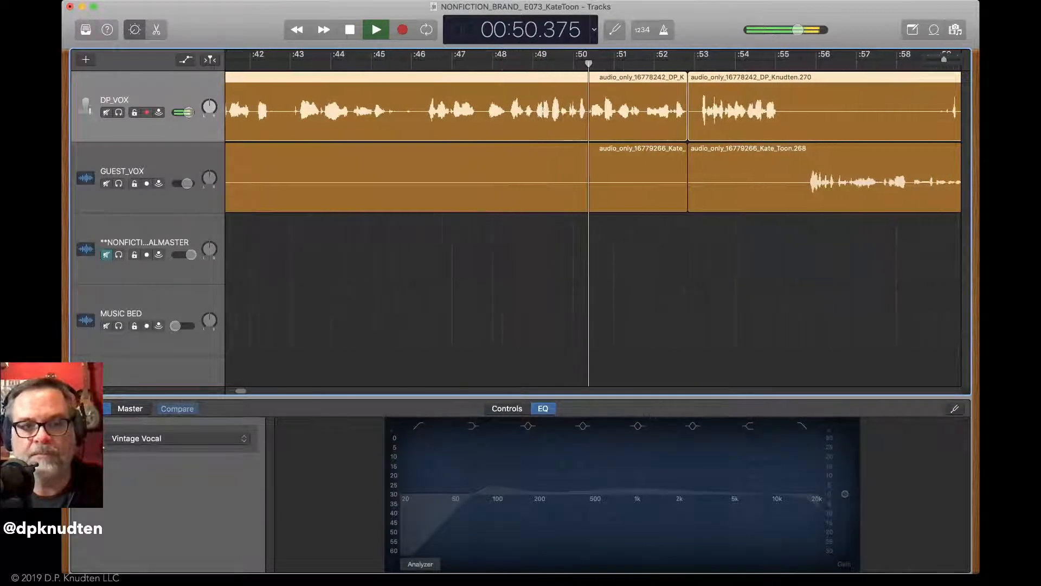
pyautogui.press('space')
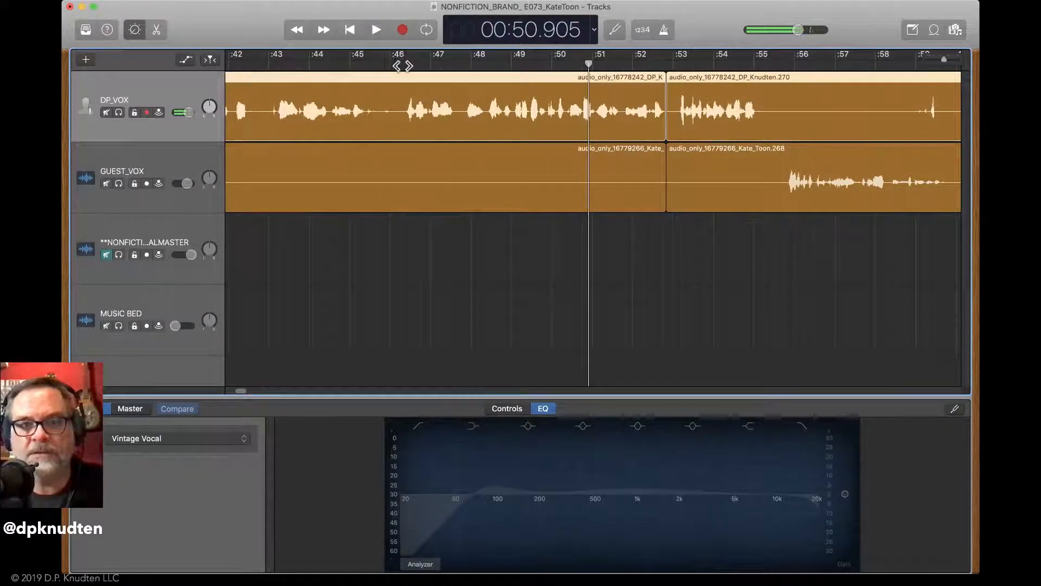
pyautogui.click(405, 66)
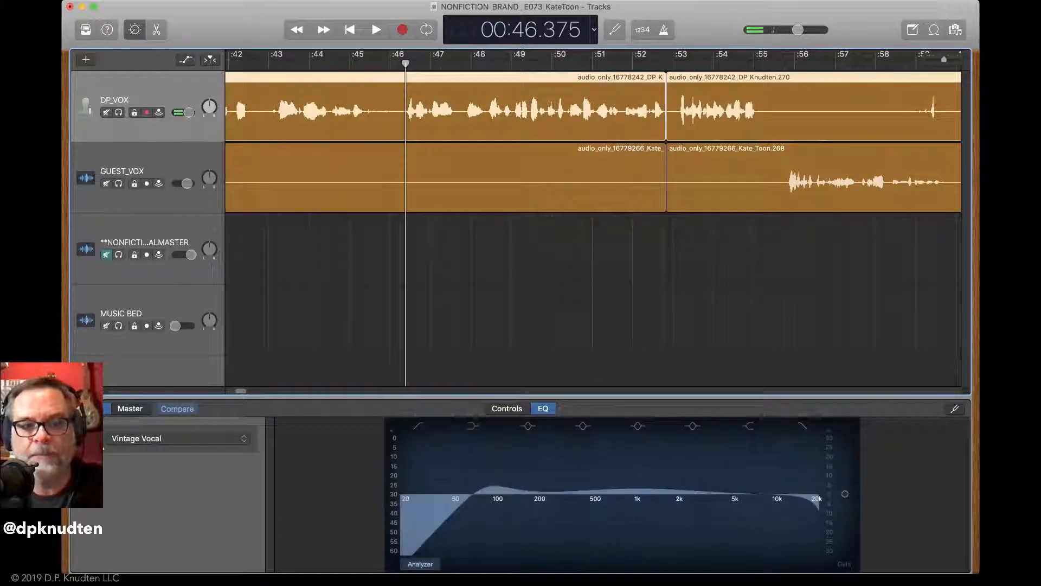
pyautogui.press('space')
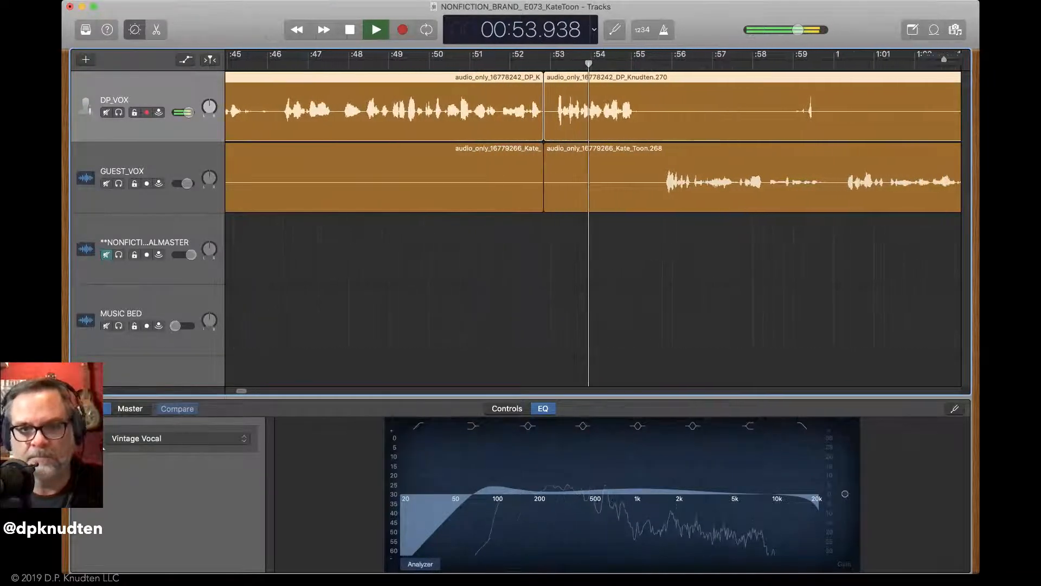
pyautogui.press('space')
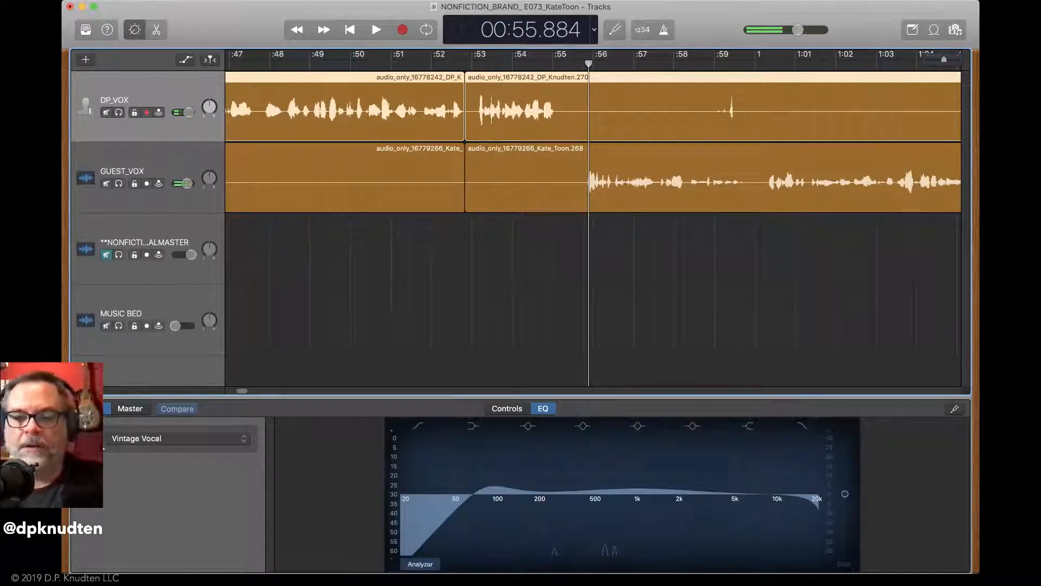
# Listen on to about 1:28.1, checking the tracks' volume automation on the way and hiding the Smart Controls
pyautogui.press('space')
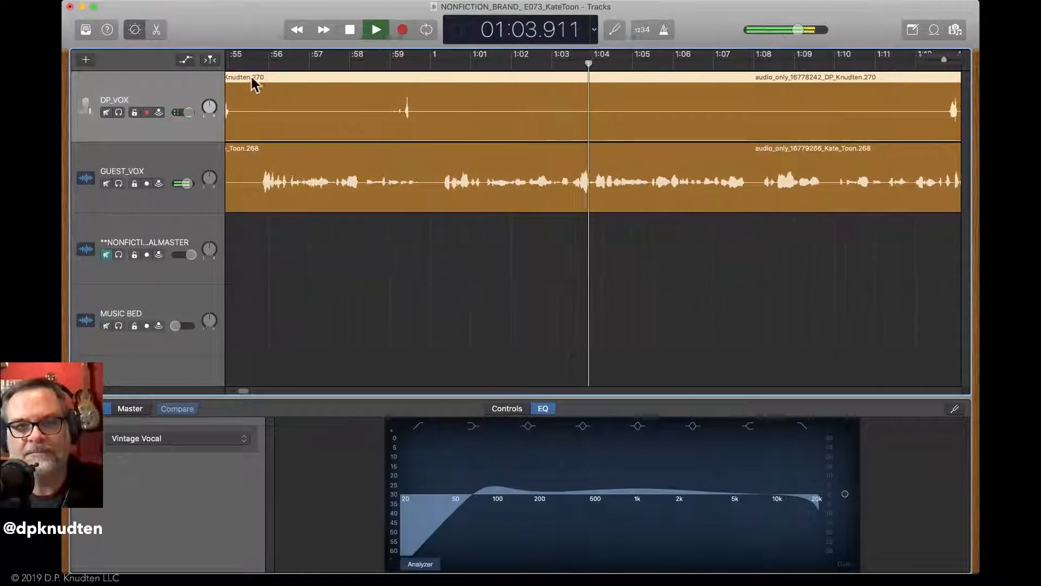
pyautogui.click(185, 61)
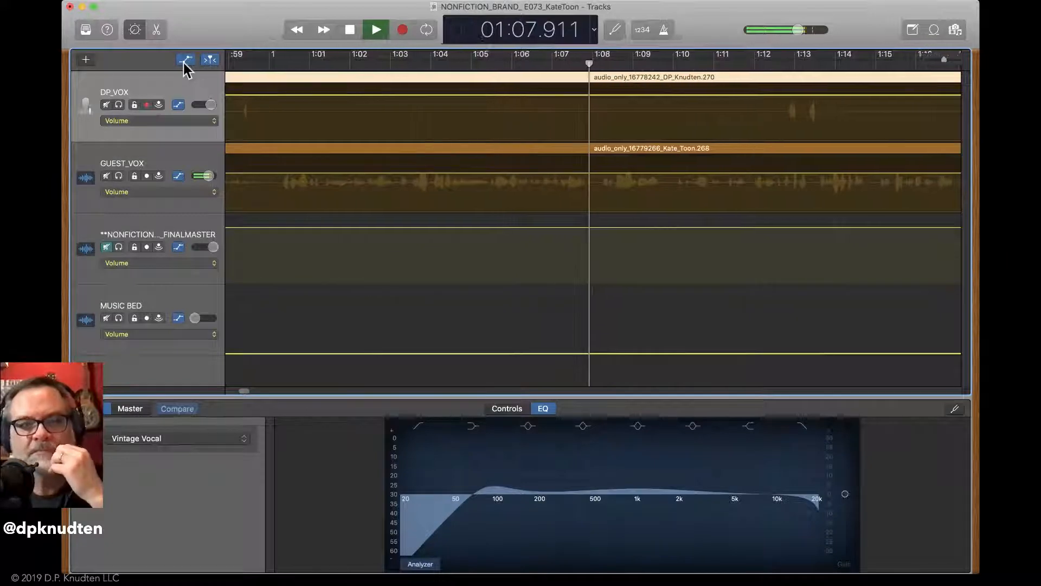
pyautogui.click(185, 61)
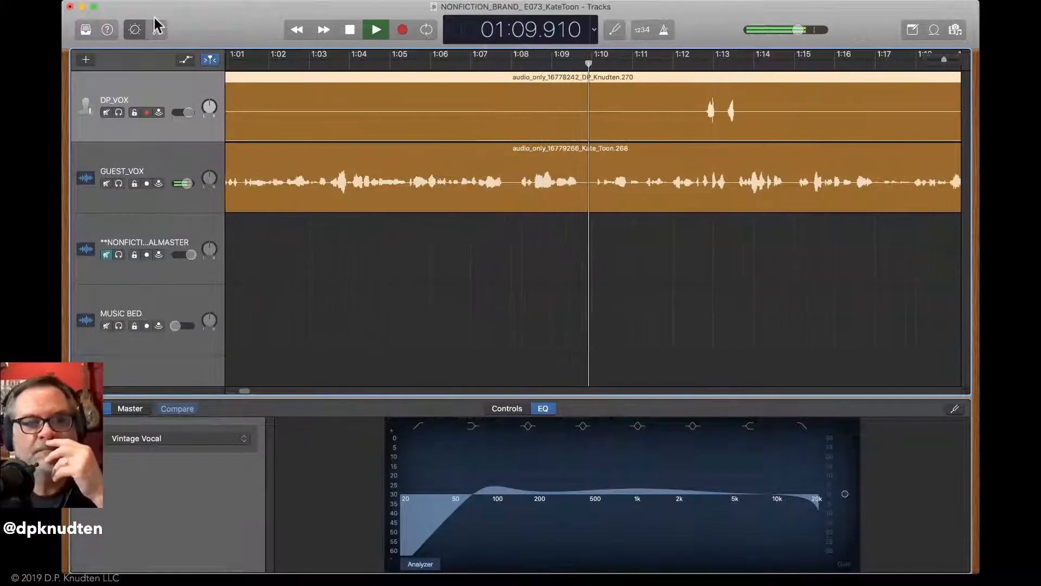
pyautogui.click(136, 30)
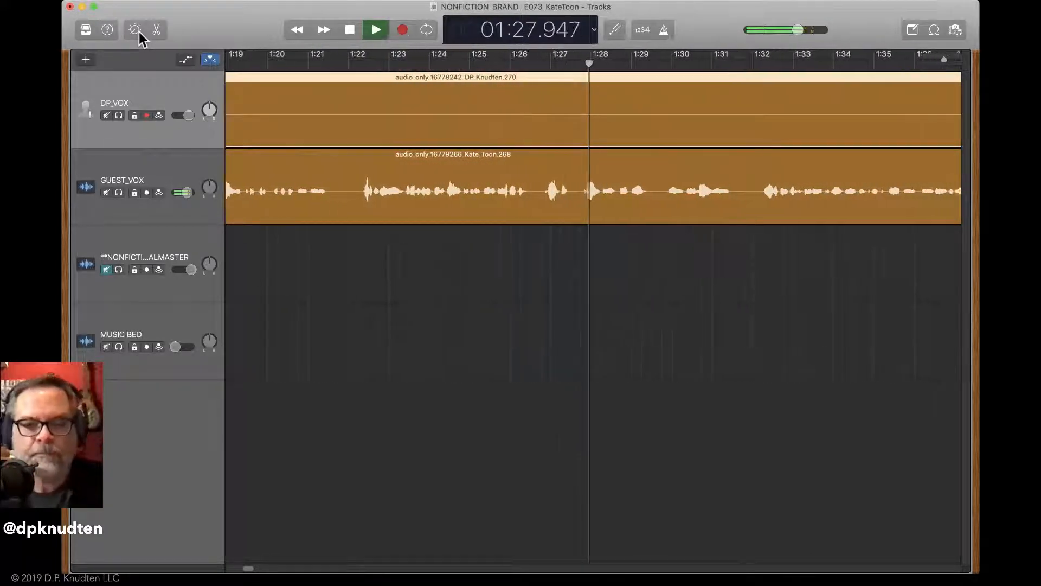
pyautogui.press('space')
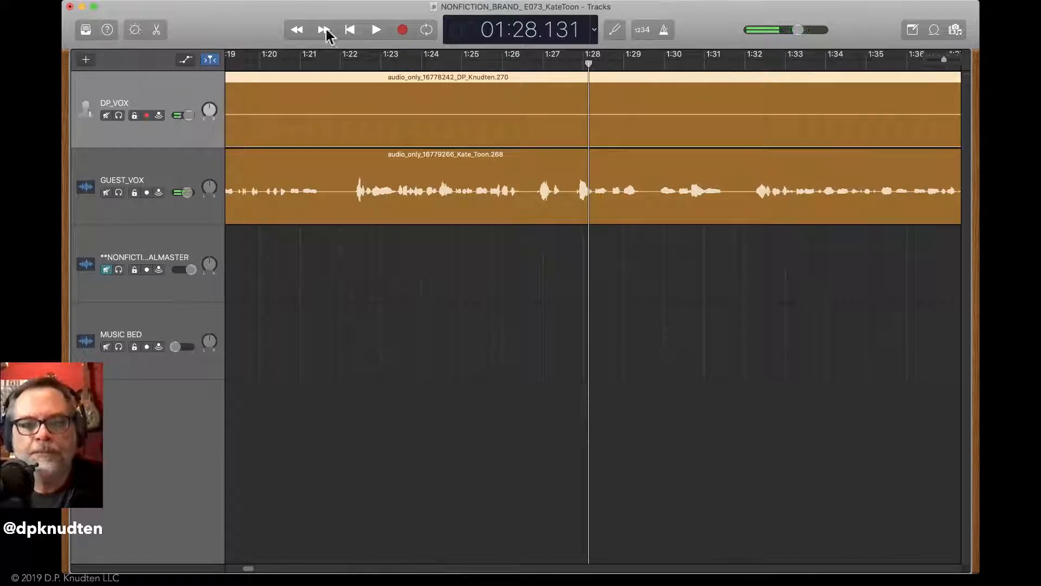
# Split the DP_VOX and GUEST_VOX regions at 1:21.840, in the pause before the guest's next phrase
pyautogui.moveTo(314, 67); pyautogui.dragTo(335, 74)
pyautogui.press('super+t')
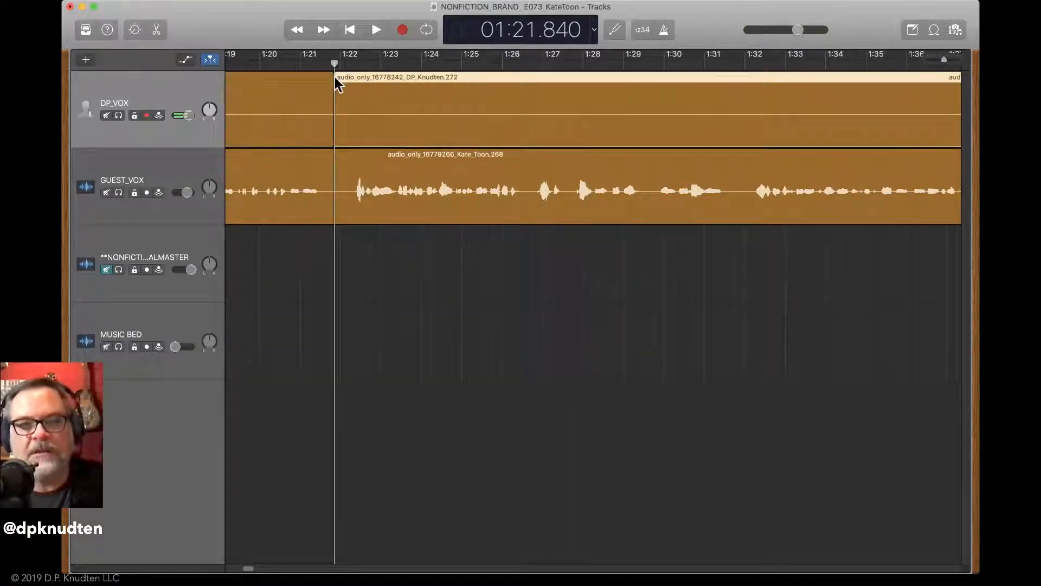
pyautogui.moveTo(378, 266); pyautogui.dragTo(360, 102)
pyautogui.press('super+t')
# Trim the start of both later voice regions to about 1:22.4, close the gap at 1:21.840, and audition the join from 1:16.500
pyautogui.moveTo(359, 286); pyautogui.dragTo(358, 100)
pyautogui.moveTo(338, 213); pyautogui.dragTo(357, 215)
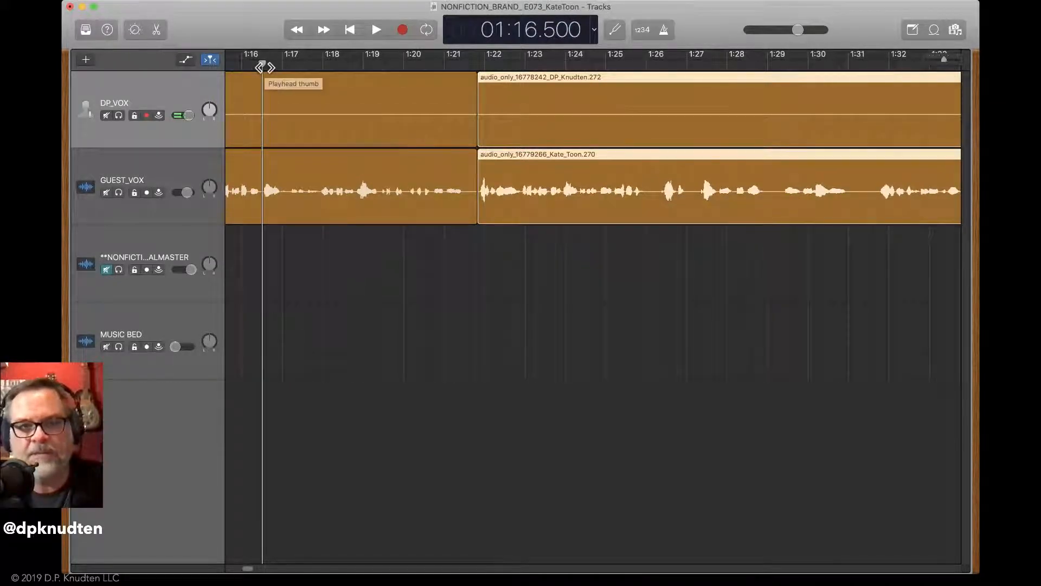
pyautogui.press('space')
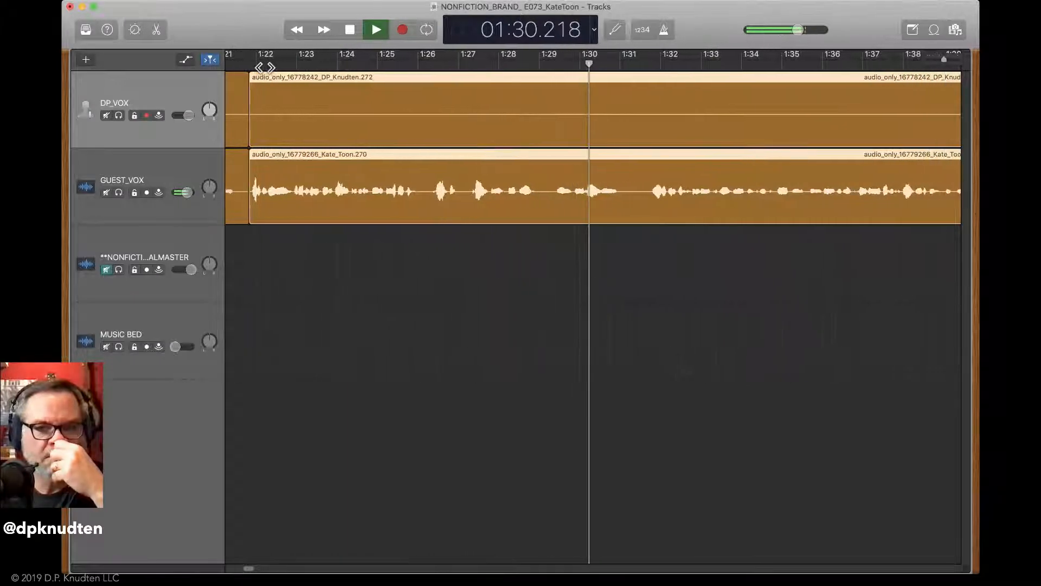
pyautogui.press('space')
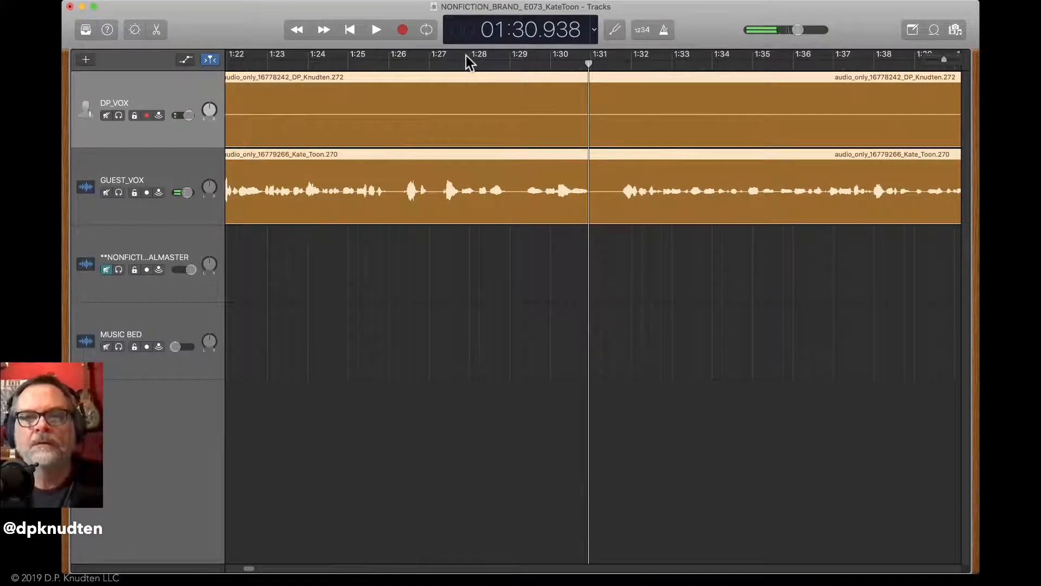
# Split both voice regions at 1:29.320 and trim the start of the later regions to about 1:29.85
pyautogui.scroll(5, 578, 293)
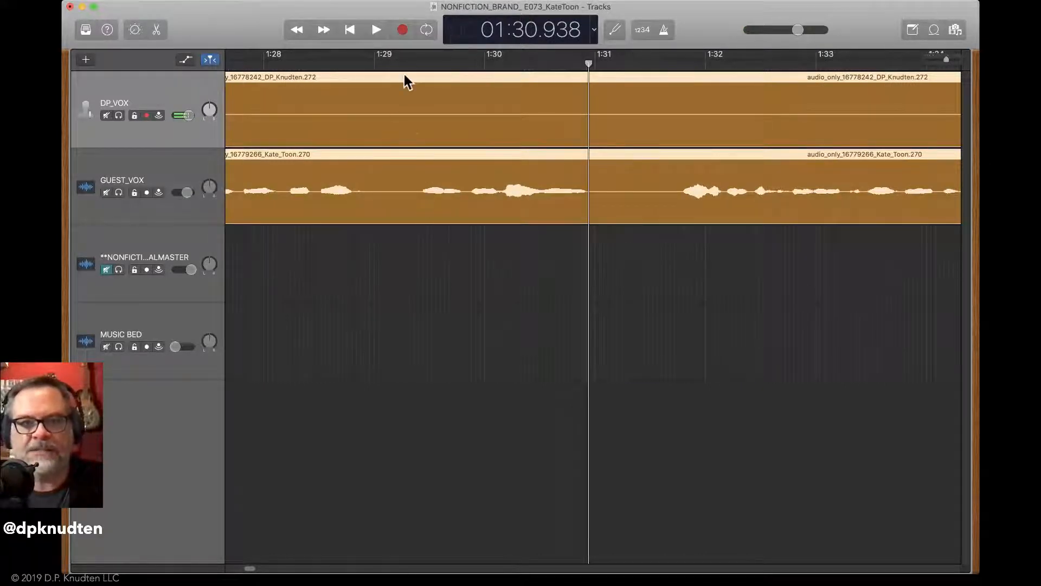
pyautogui.moveTo(402, 65); pyautogui.dragTo(412, 65)
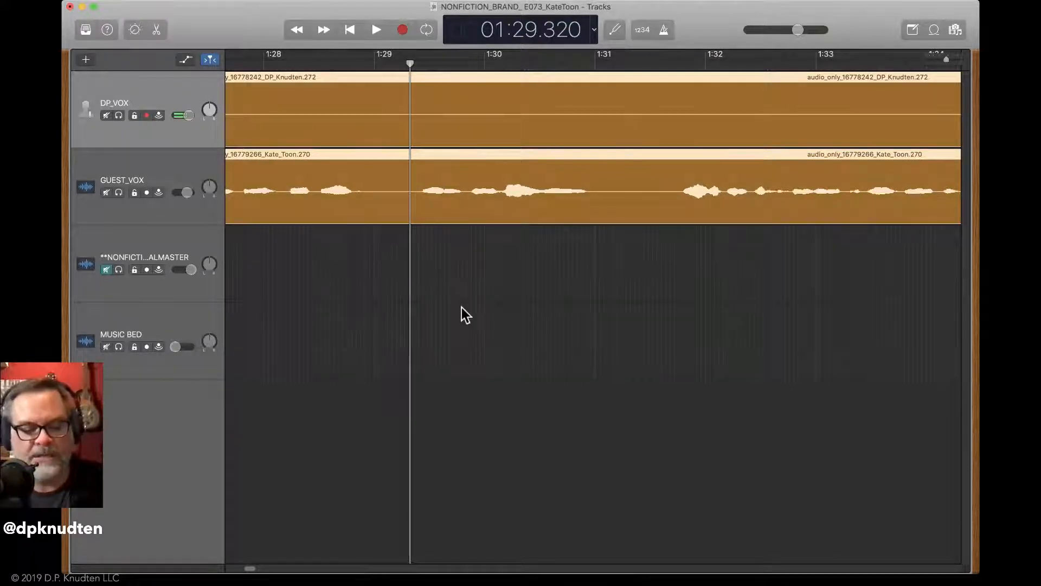
pyautogui.press('super+t')
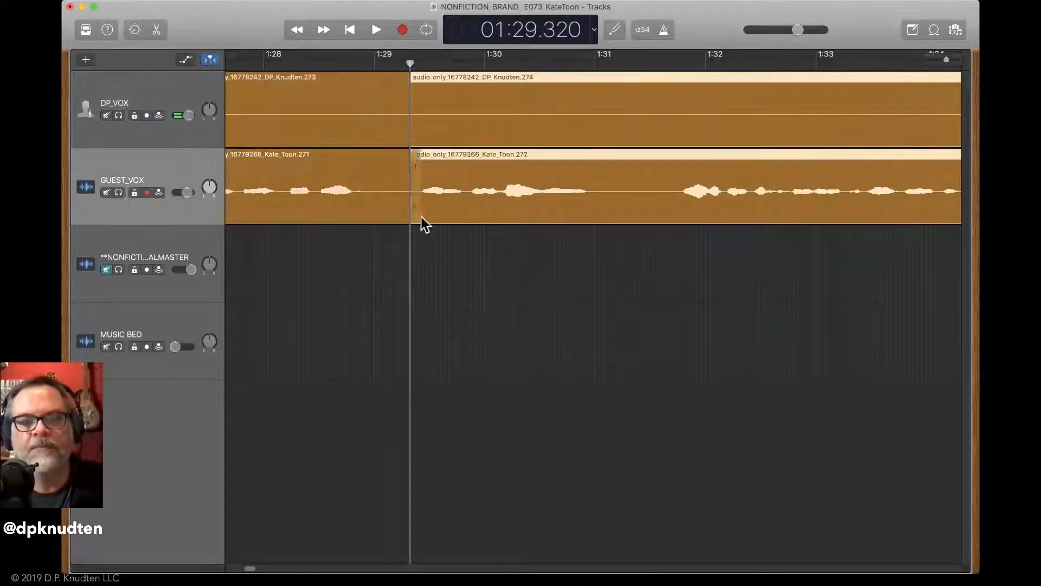
pyautogui.moveTo(415, 214); pyautogui.dragTo(471, 230)
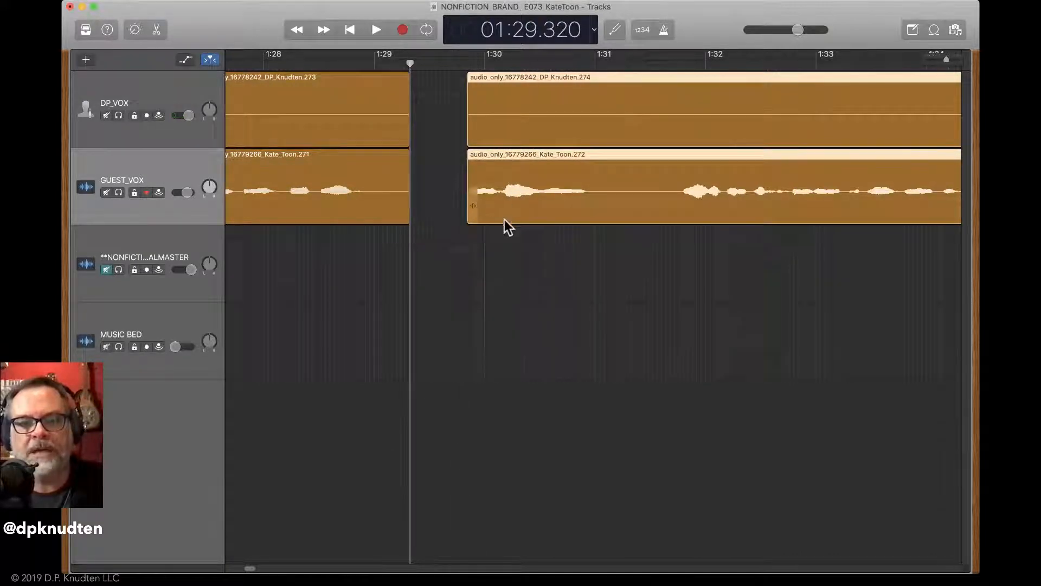
# Close the gap by moving both later voice regions back to about 1:29.2, and audition the join from about 1:26
pyautogui.press('super+z')
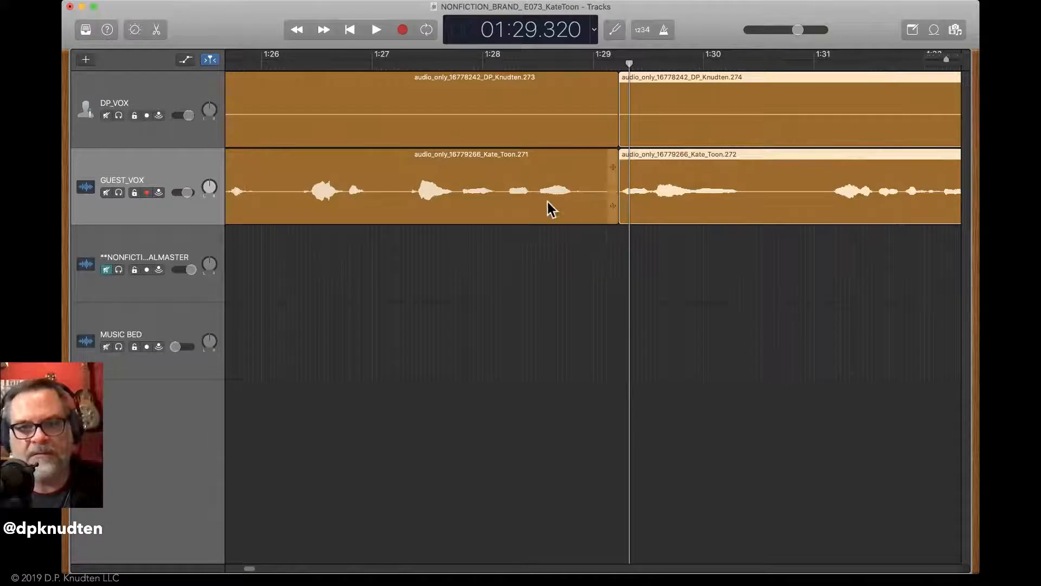
pyautogui.click(258, 65)
pyautogui.press('space')
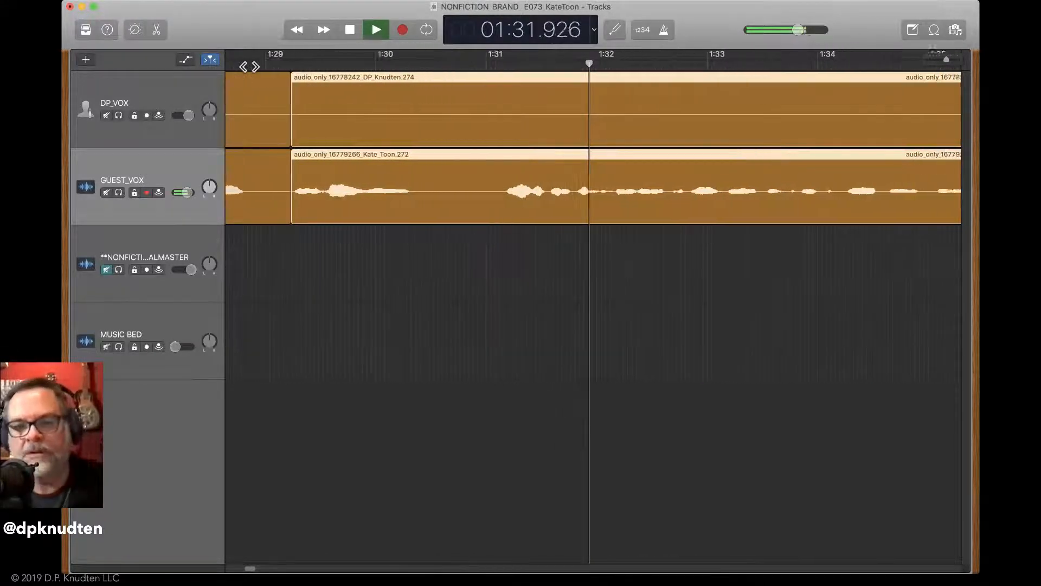
pyautogui.press('space')
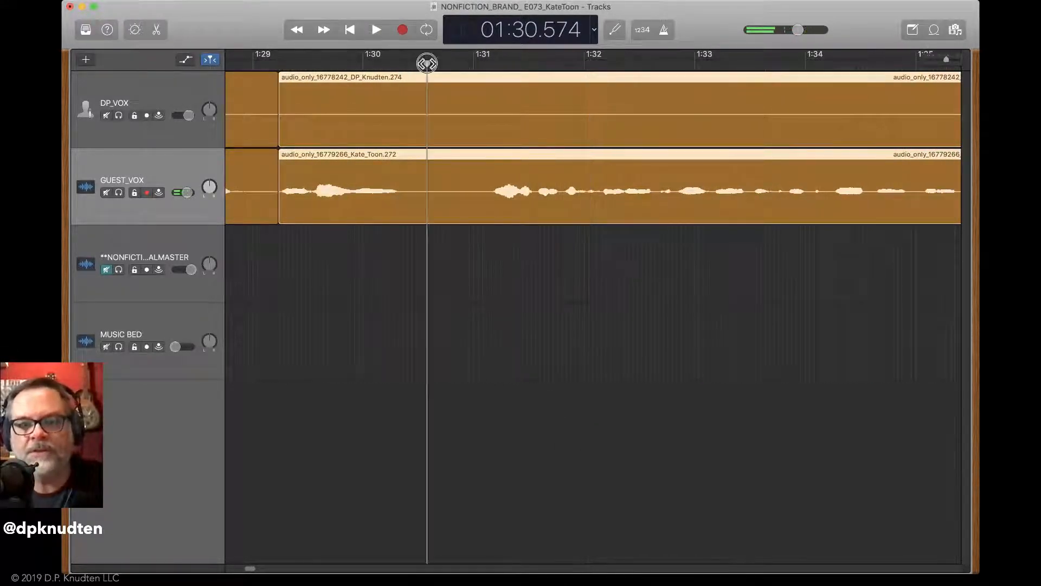
# Cut the pause between 1:30.750 and about 1:31.1 from both voice tracks, close the gap, and audition from about 1:26.8
pyautogui.press('super+t')
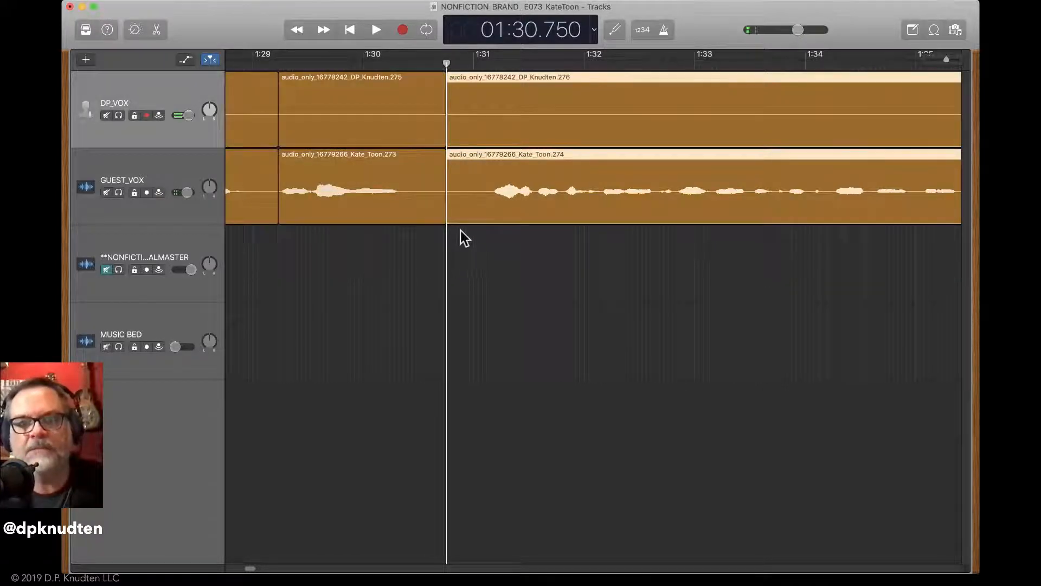
pyautogui.moveTo(451, 217); pyautogui.dragTo(488, 217)
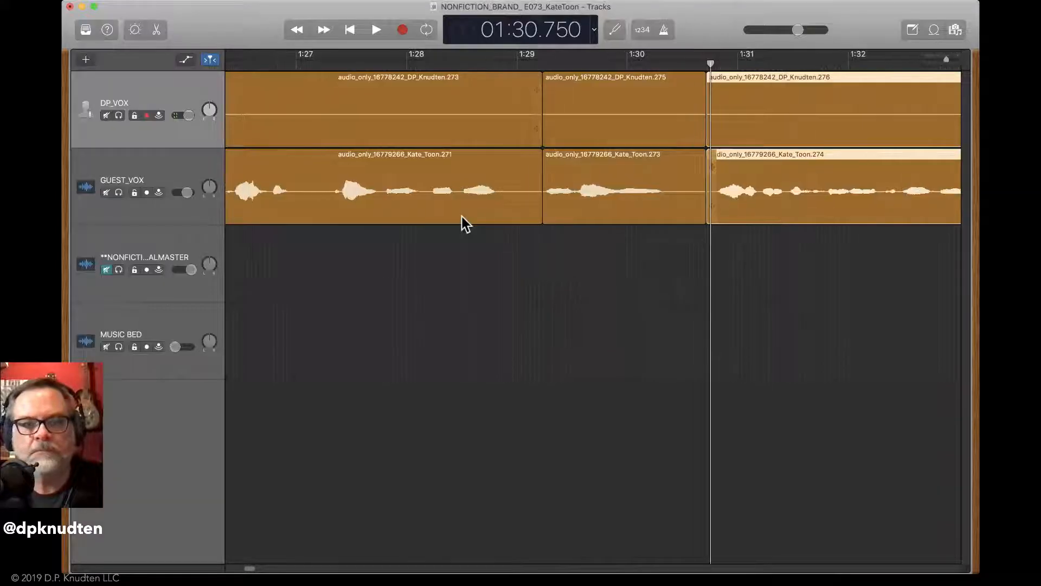
pyautogui.click(282, 70)
pyautogui.press('space')
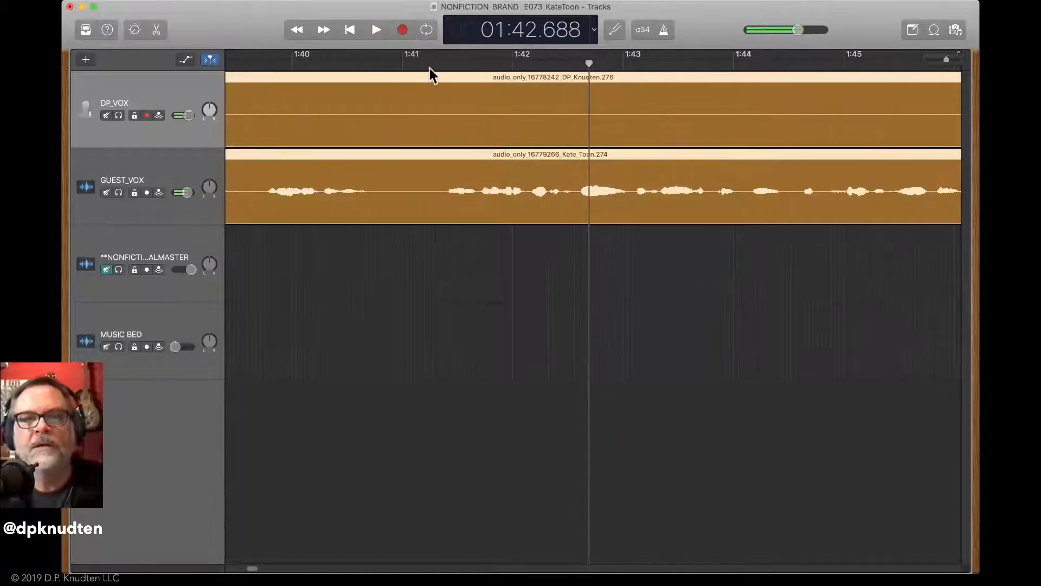
# Cut the section from 1:41.000 to about 1:41.7 out of both voice tracks, close the gap, and audition from 1:37.750
pyautogui.press('super+t')
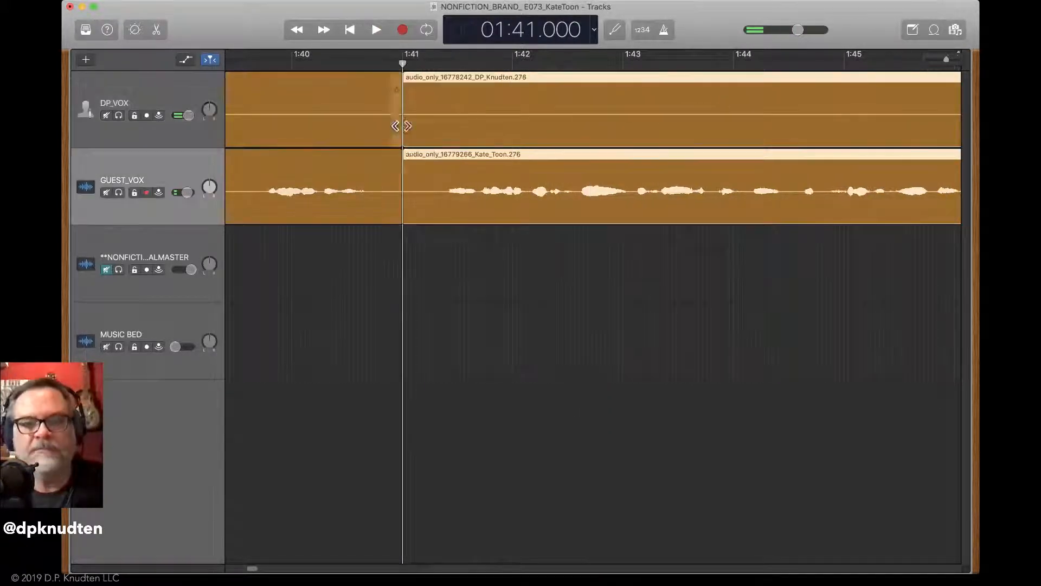
pyautogui.moveTo(408, 220); pyautogui.dragTo(484, 240)
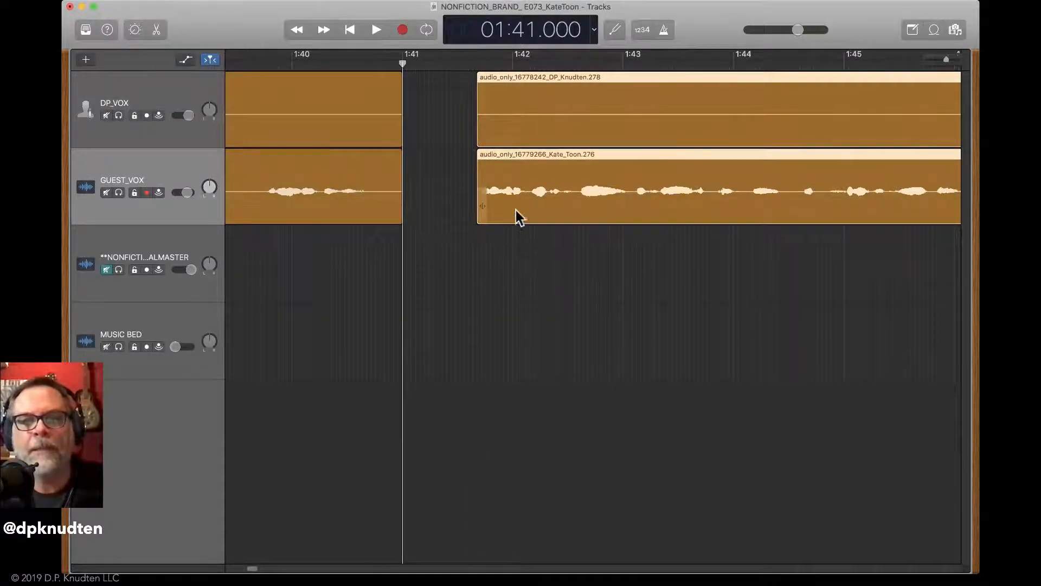
pyautogui.moveTo(518, 206); pyautogui.dragTo(441, 211)
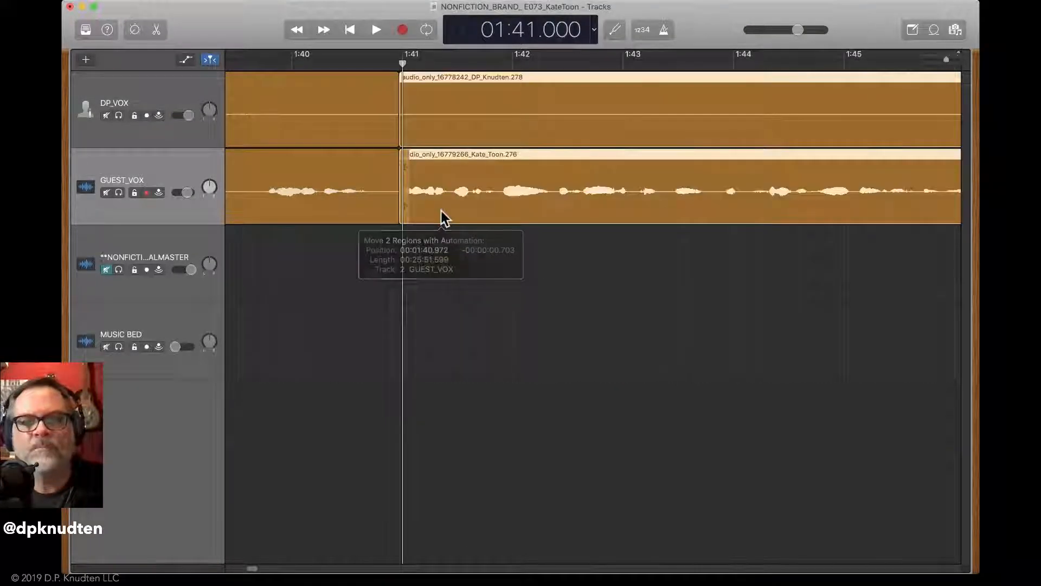
pyautogui.hscroll(-4, 441, 211)
pyautogui.click(270, 67)
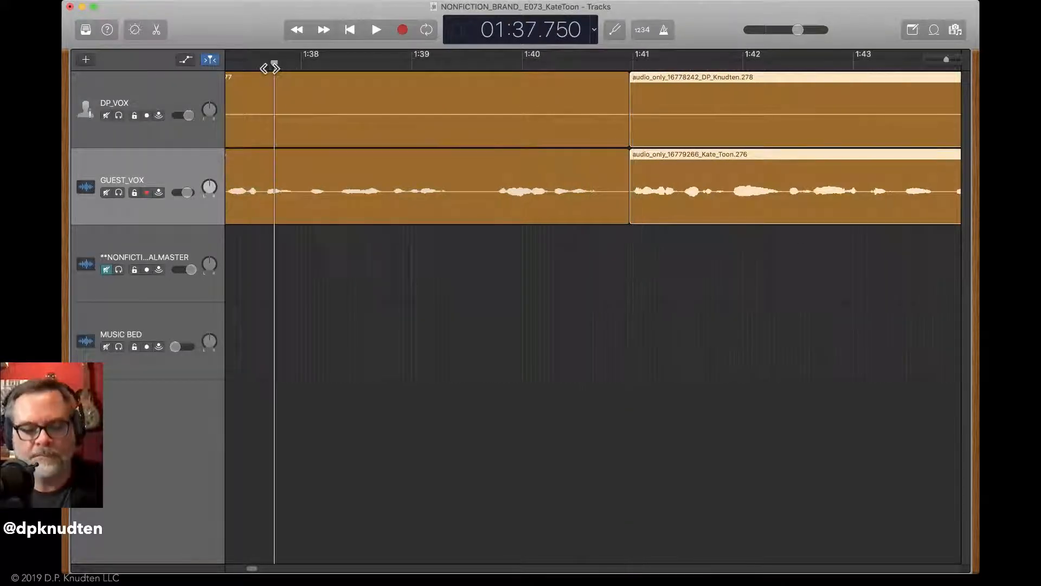
pyautogui.press('space')
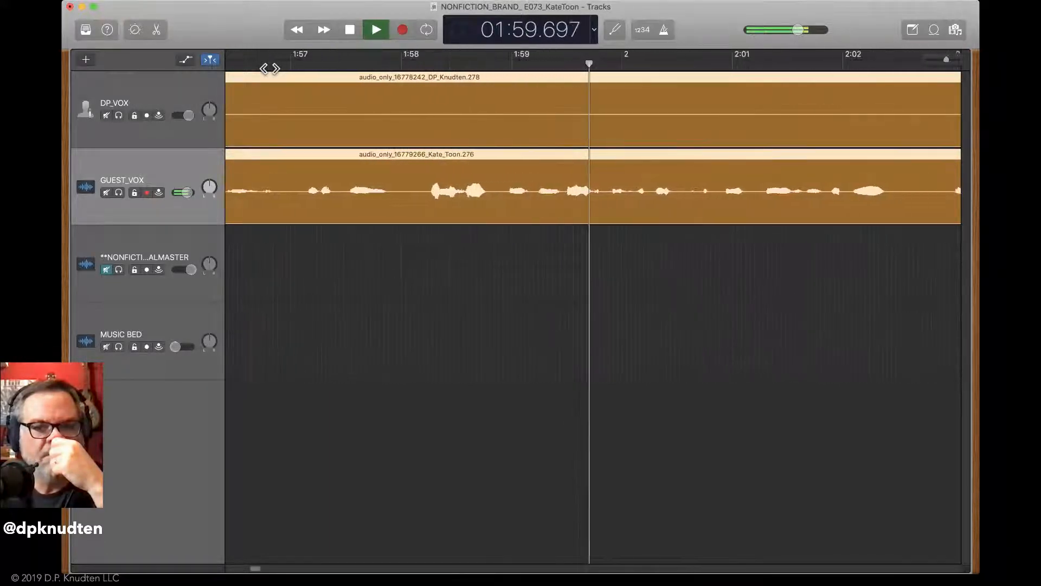
# Cut the short guest sound between 1:58.917 and about 1:59.2 from both voice tracks, close the gap, and cue playback at 1:57.061
pyautogui.press('space')
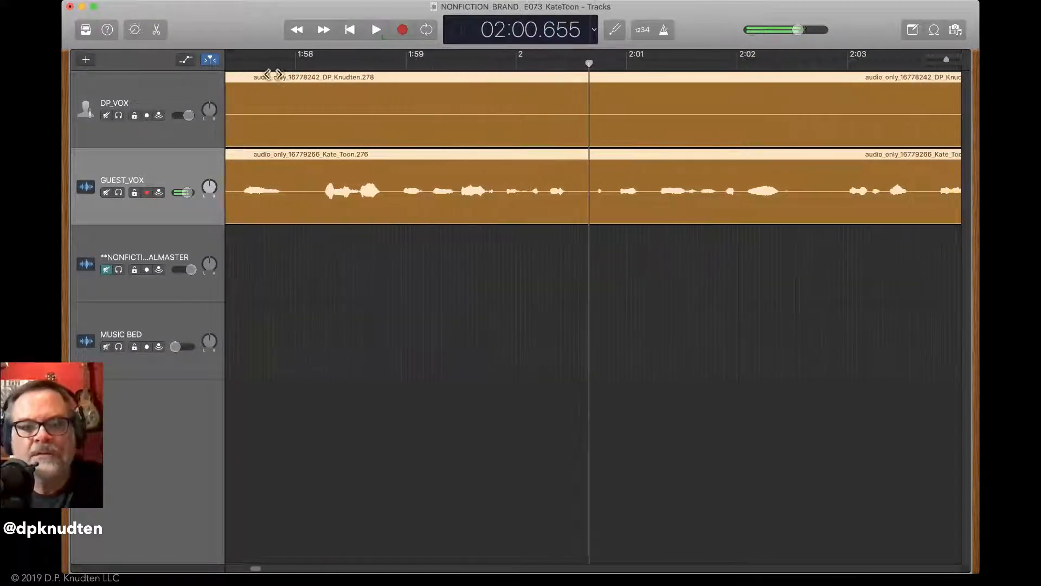
pyautogui.click(339, 63)
pyautogui.press('space')
pyautogui.press('space')
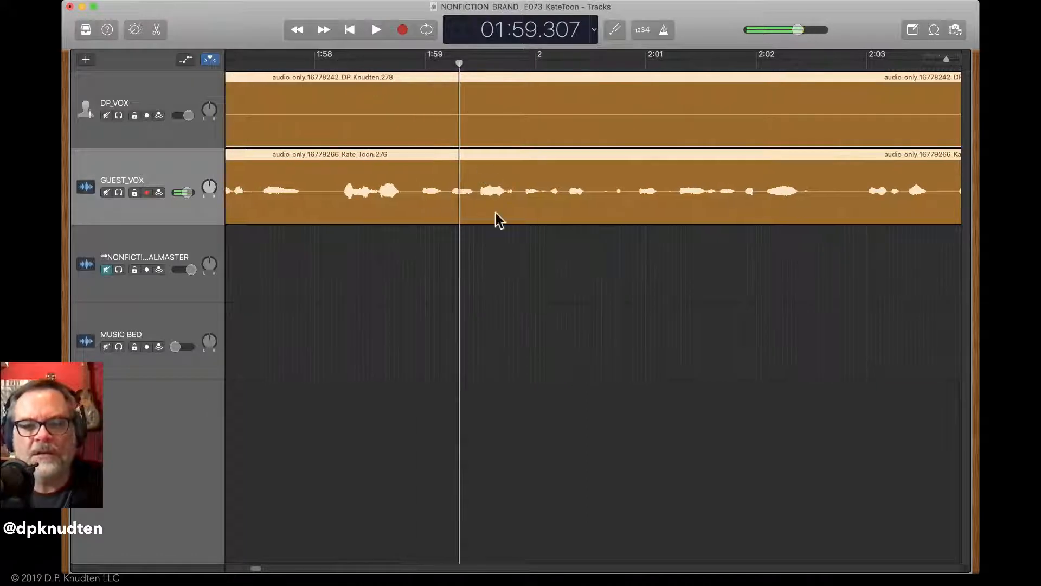
pyautogui.press('super+Right')
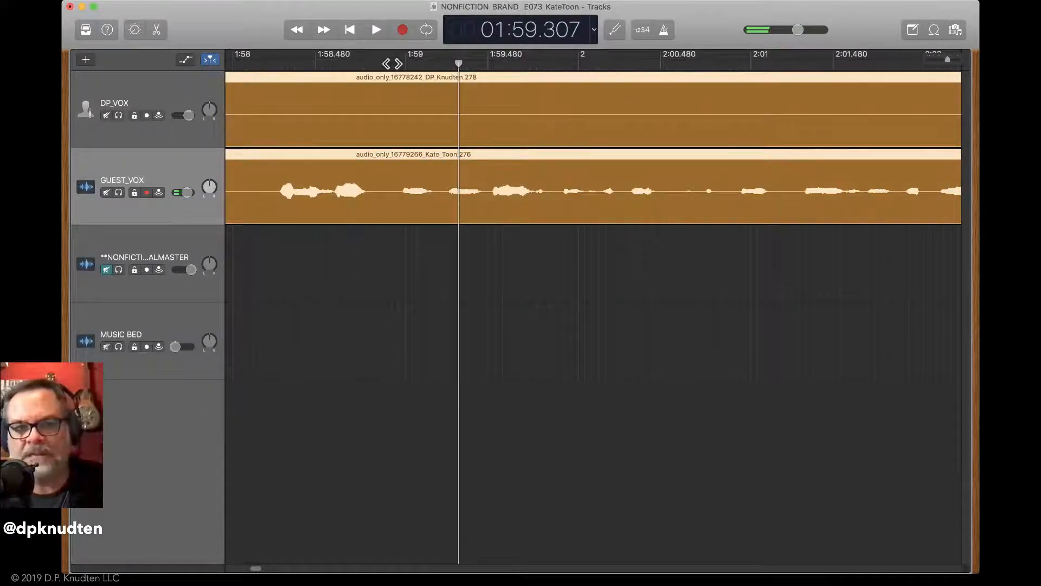
pyautogui.click(392, 63)
pyautogui.press('super+t')
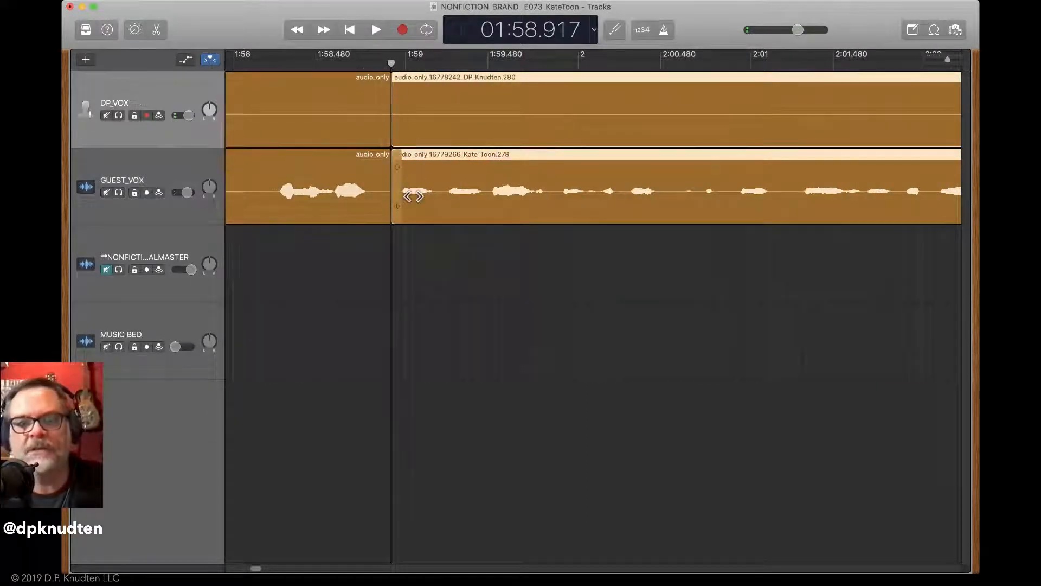
pyautogui.moveTo(397, 219); pyautogui.dragTo(444, 228)
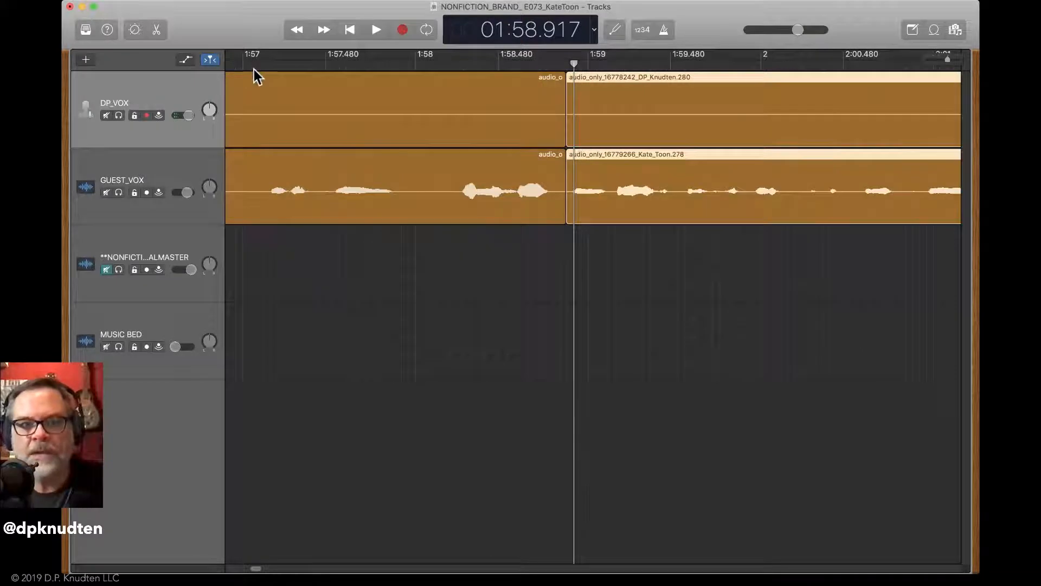
pyautogui.click(254, 65)
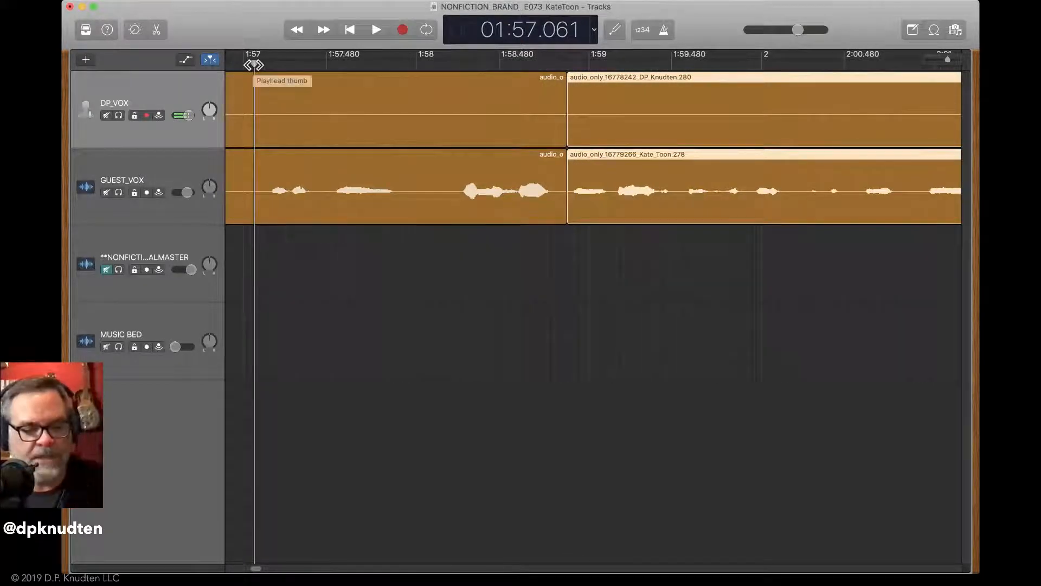
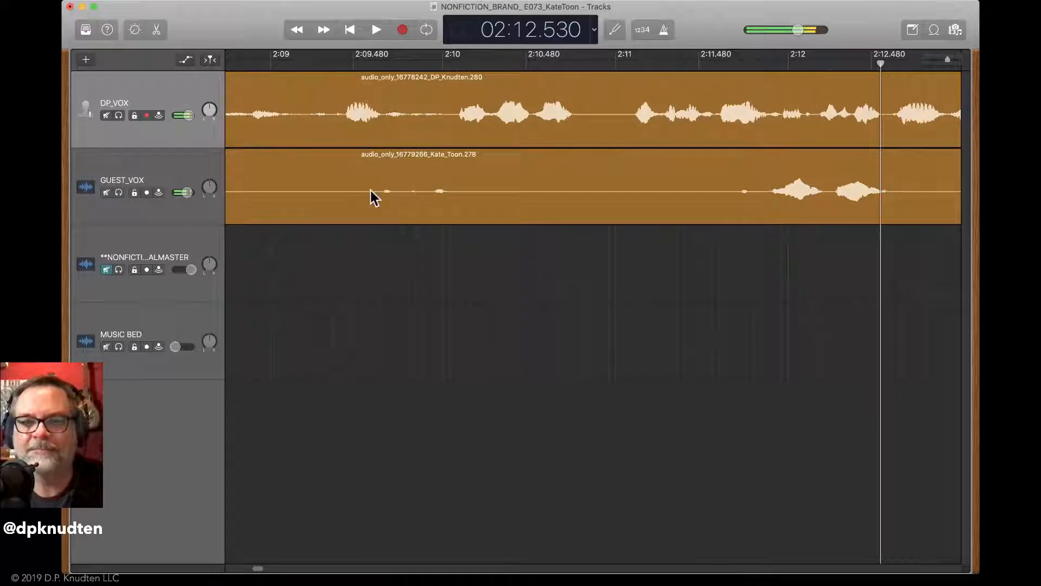
# Replay from about 2:09, and lower the GUEST_VOX volume automation to its minimum between about 2:09.4 and 2:10.2
pyautogui.click(283, 58)
pyautogui.press('space')
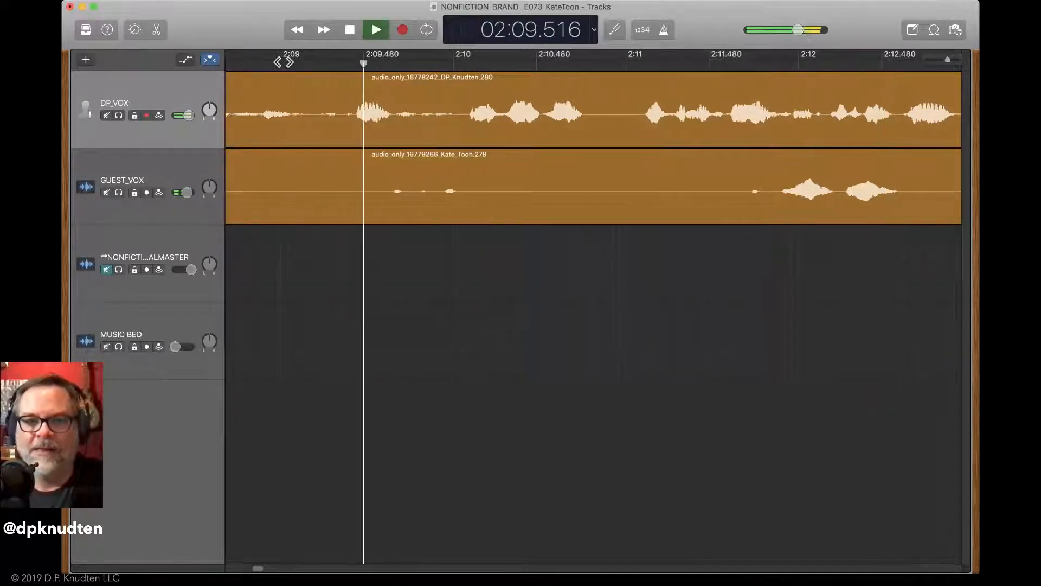
pyautogui.press('space')
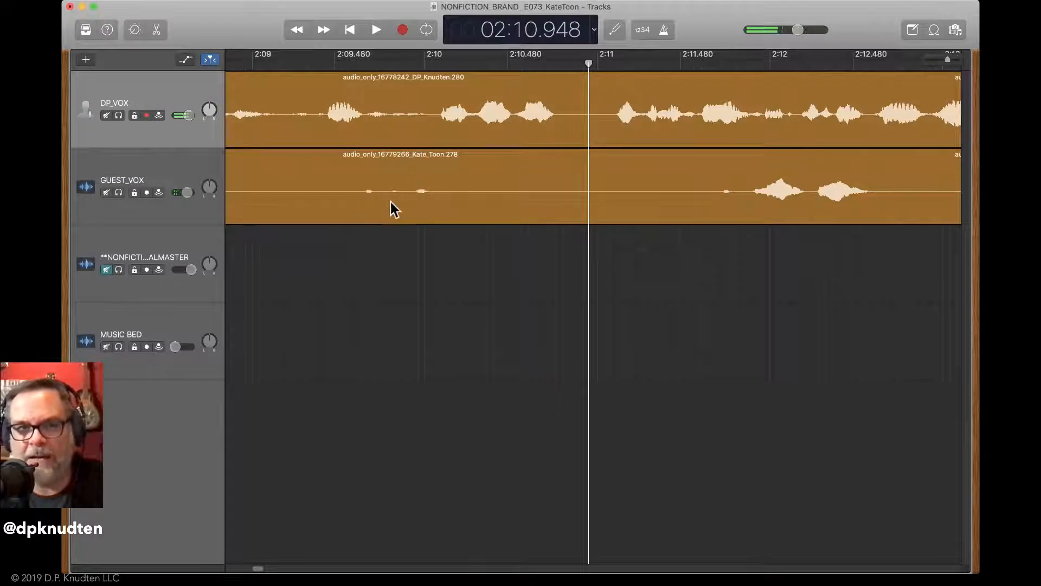
pyautogui.click(184, 59)
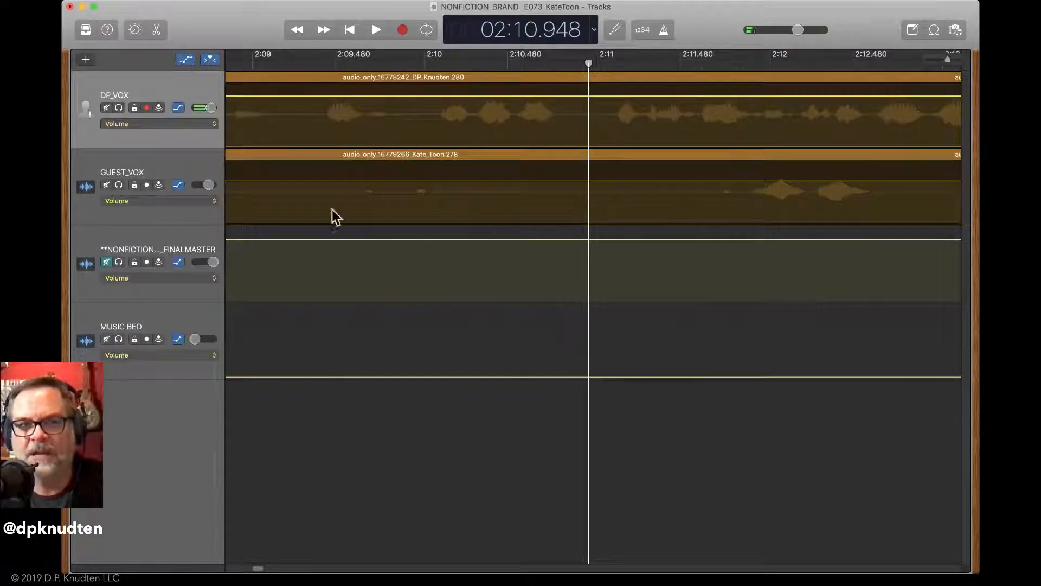
pyautogui.click(324, 183)
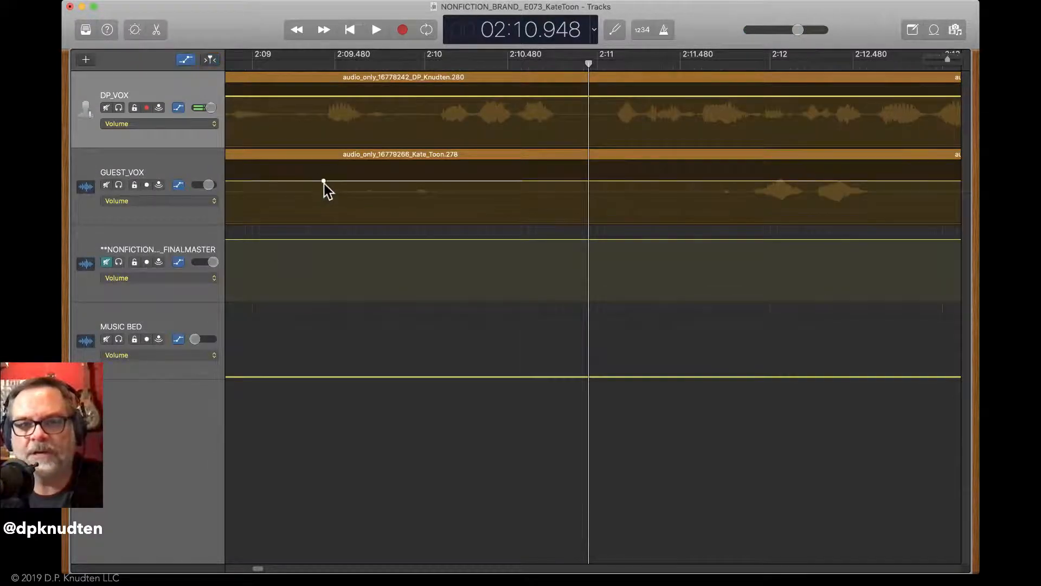
pyautogui.click(464, 181)
pyautogui.moveTo(425, 182); pyautogui.dragTo(426, 337)
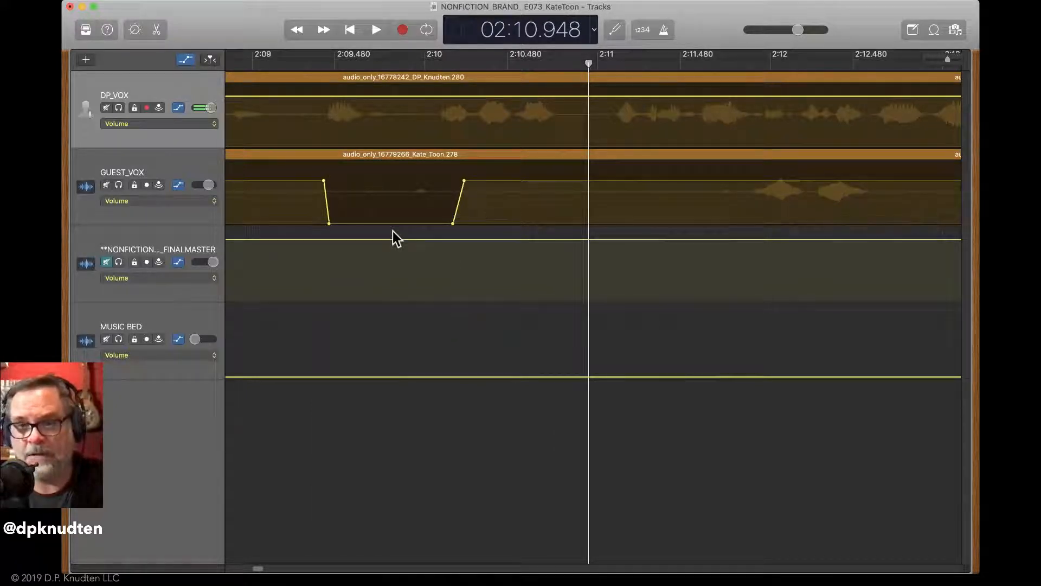
# Hide the volume automation and listen from 2:06.375 to about 2:19.7, turning on Catch Playhead during playback
pyautogui.hscroll(-10, 392, 231)
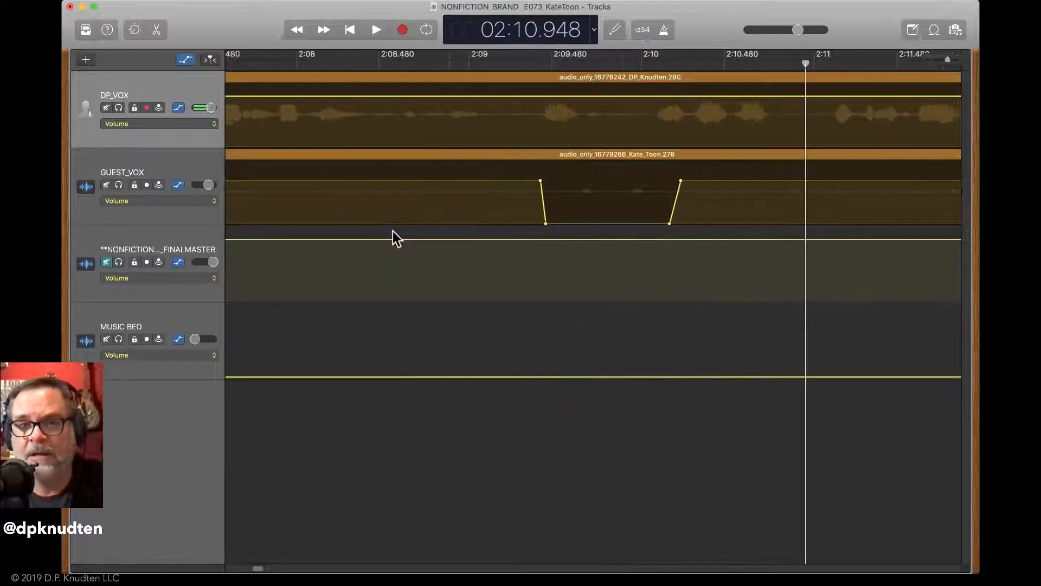
pyautogui.hscroll(-1, 393, 231)
pyautogui.press('super+Left')
pyautogui.press('super+Left')
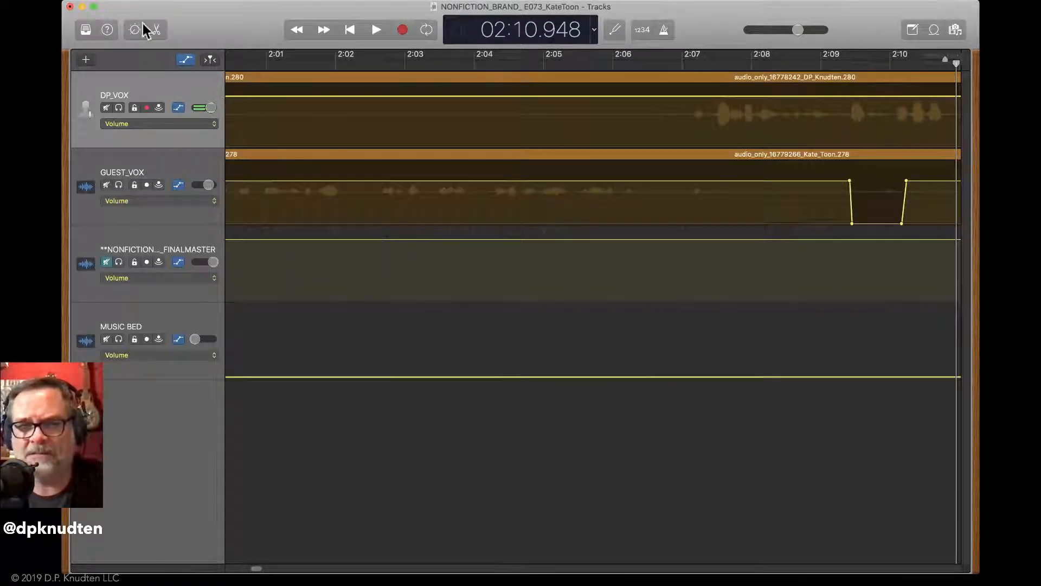
pyautogui.click(186, 59)
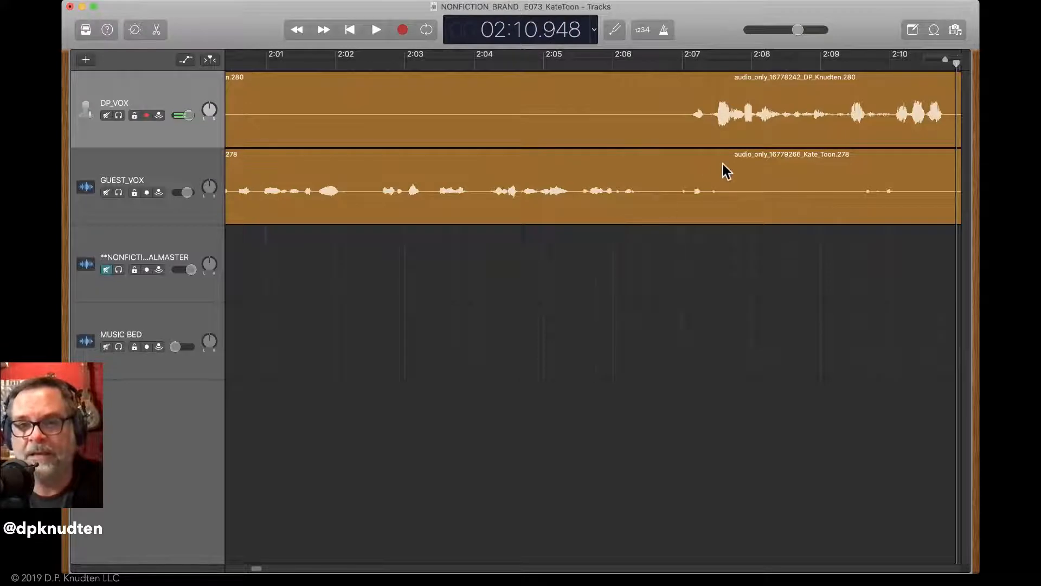
pyautogui.hscroll(10, 723, 164)
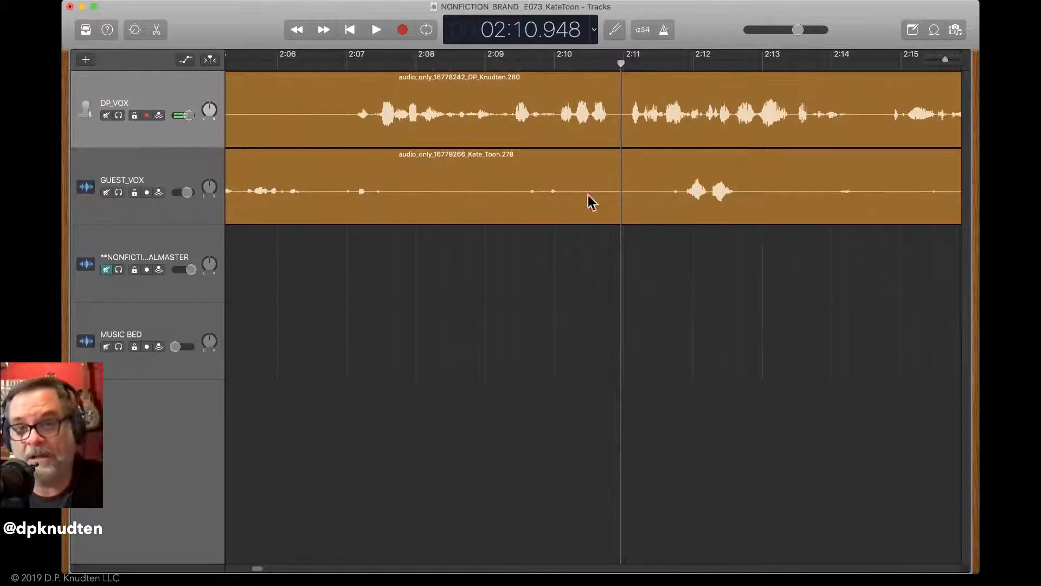
pyautogui.click(306, 67)
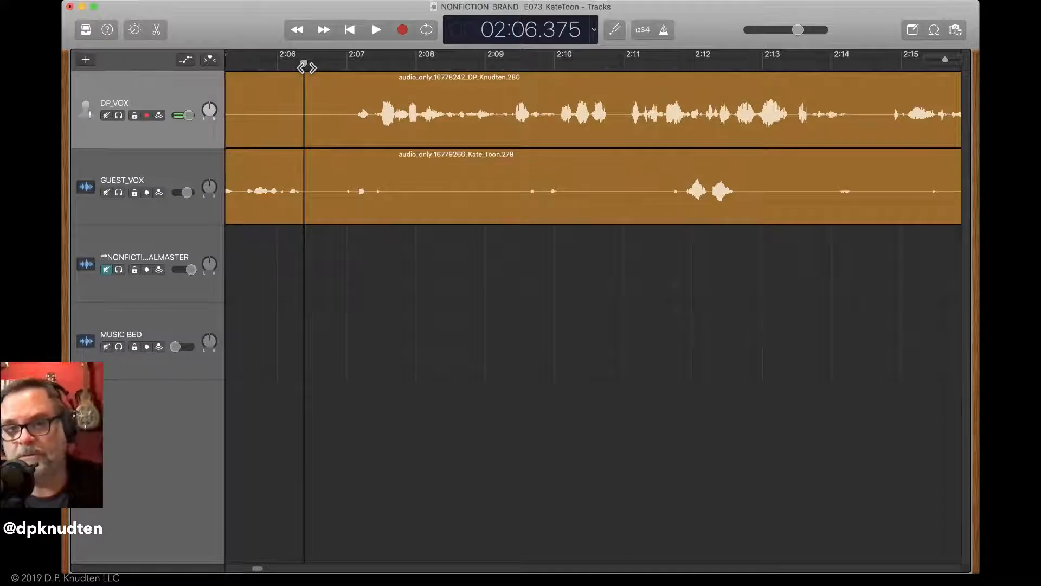
pyautogui.press('space')
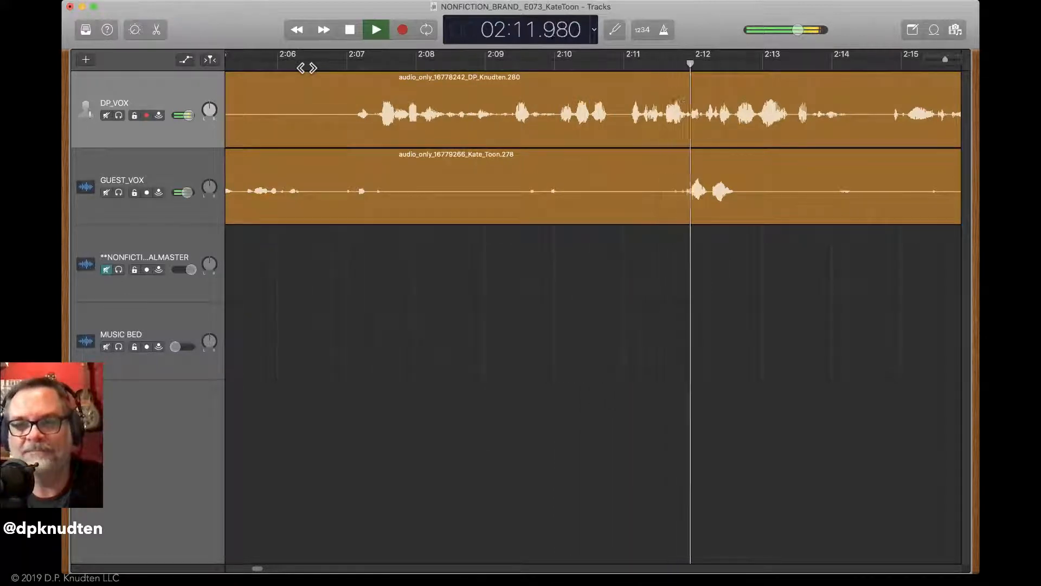
pyautogui.click(211, 60)
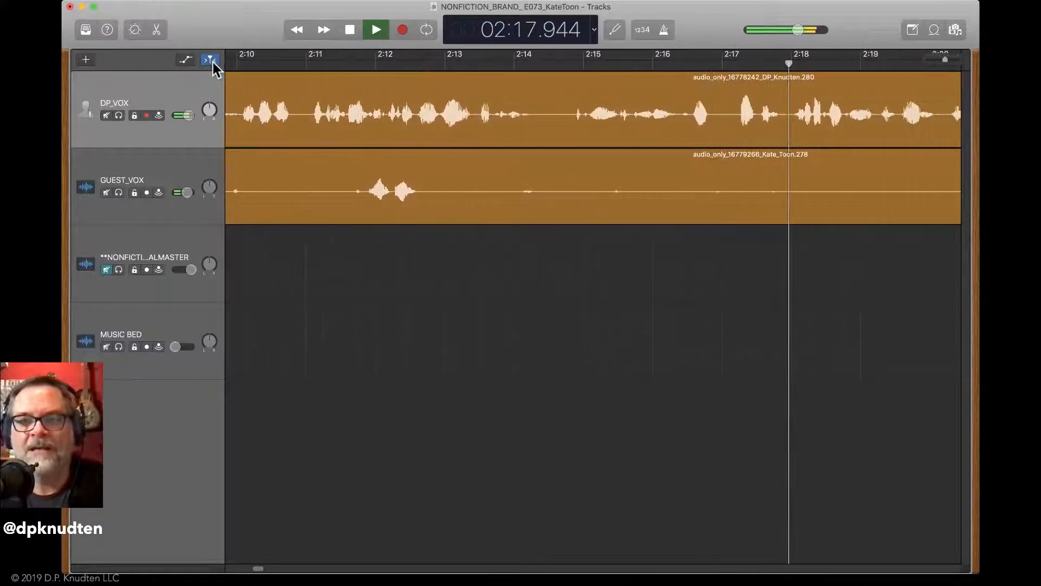
pyautogui.press('space')
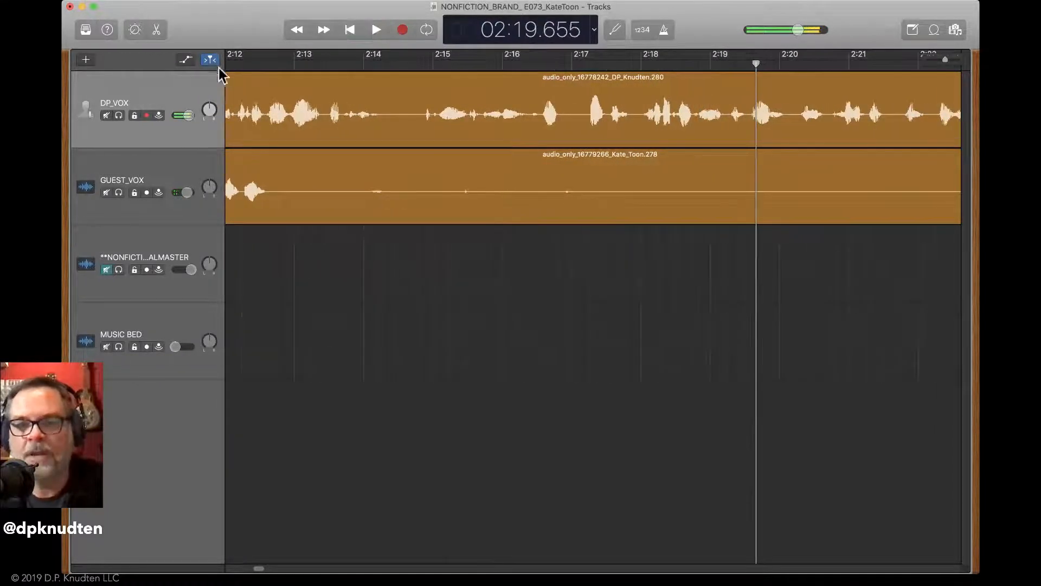
# Replay the host's line from about 2:14.8 and split the DP_VOX and GUEST_VOX regions at 2:16.400
pyautogui.click(426, 62)
pyautogui.press('space')
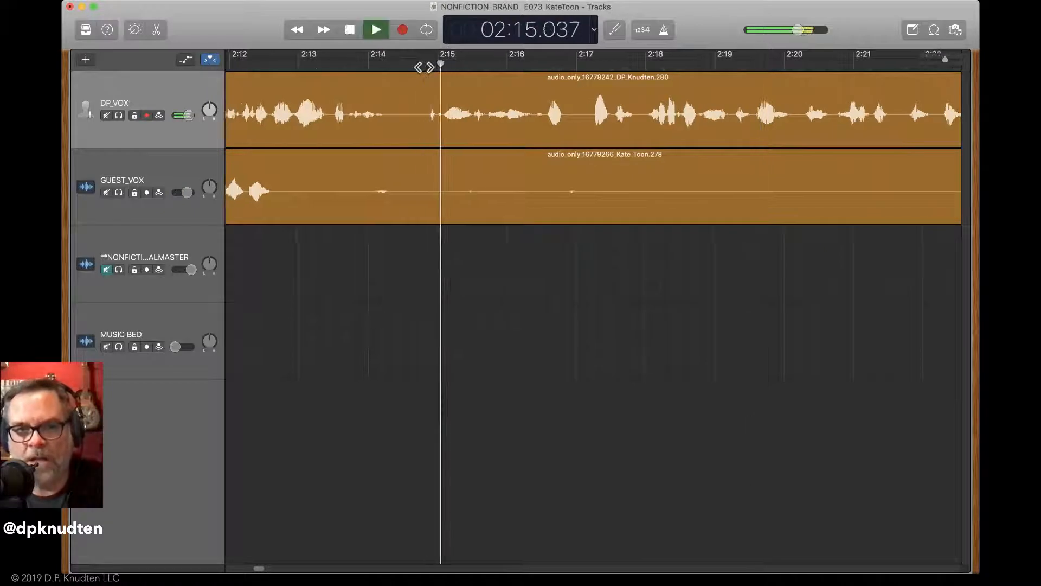
pyautogui.press('space')
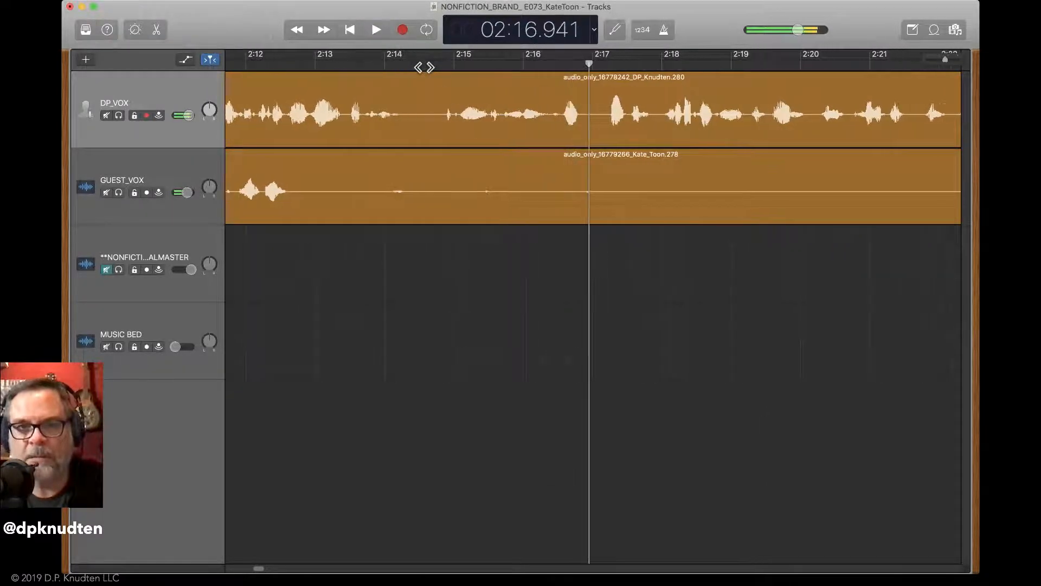
pyautogui.moveTo(547, 61); pyautogui.dragTo(551, 67)
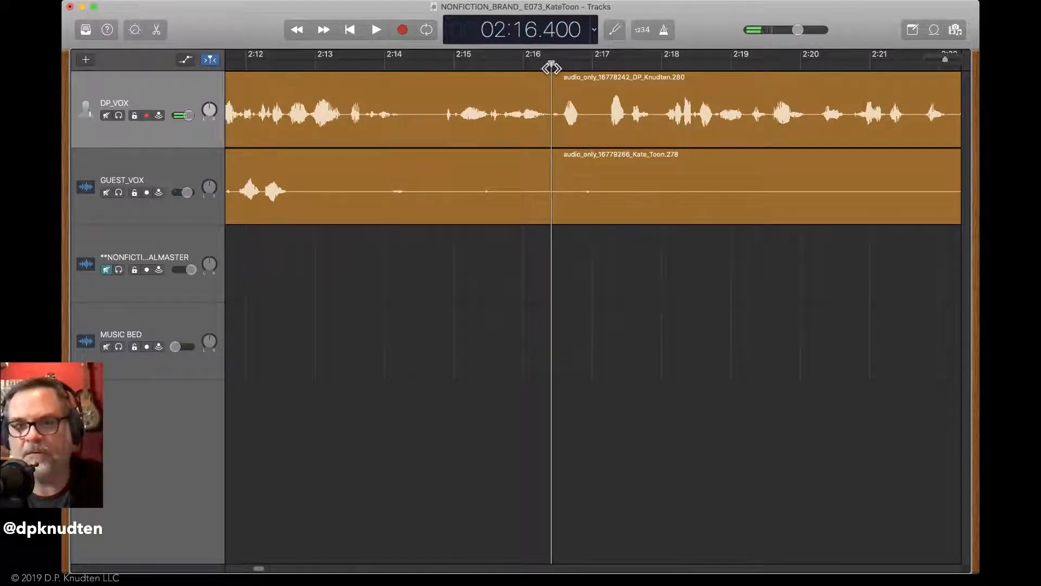
pyautogui.moveTo(592, 269); pyautogui.dragTo(559, 53)
pyautogui.press('super+t')
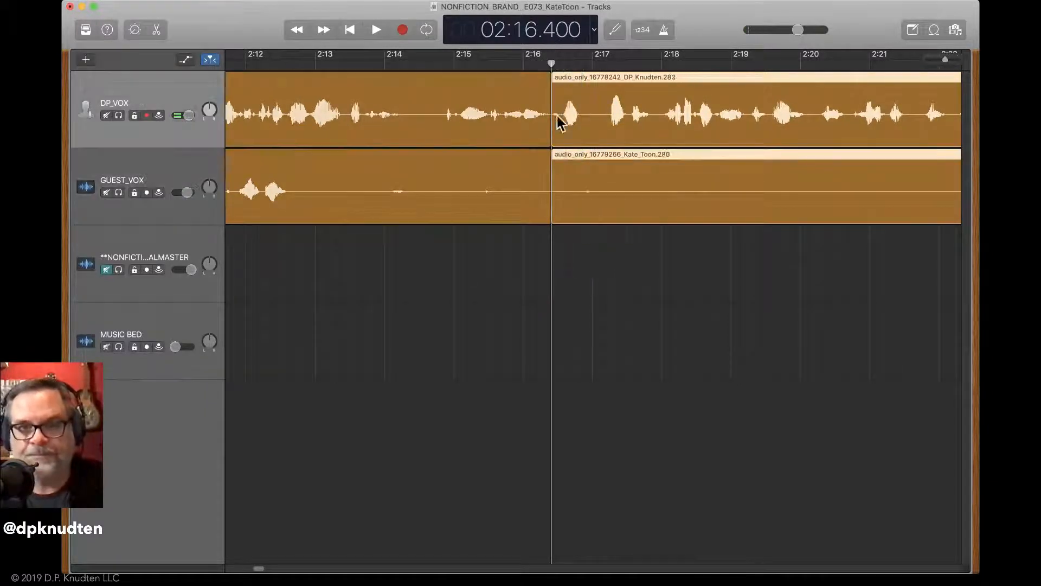
# Trim the start of the DP_VOX and GUEST_VOX regions after 2:16.400 to about 2:17, close the gap, and replay from about 2:14.5
pyautogui.moveTo(557, 217); pyautogui.dragTo(597, 220)
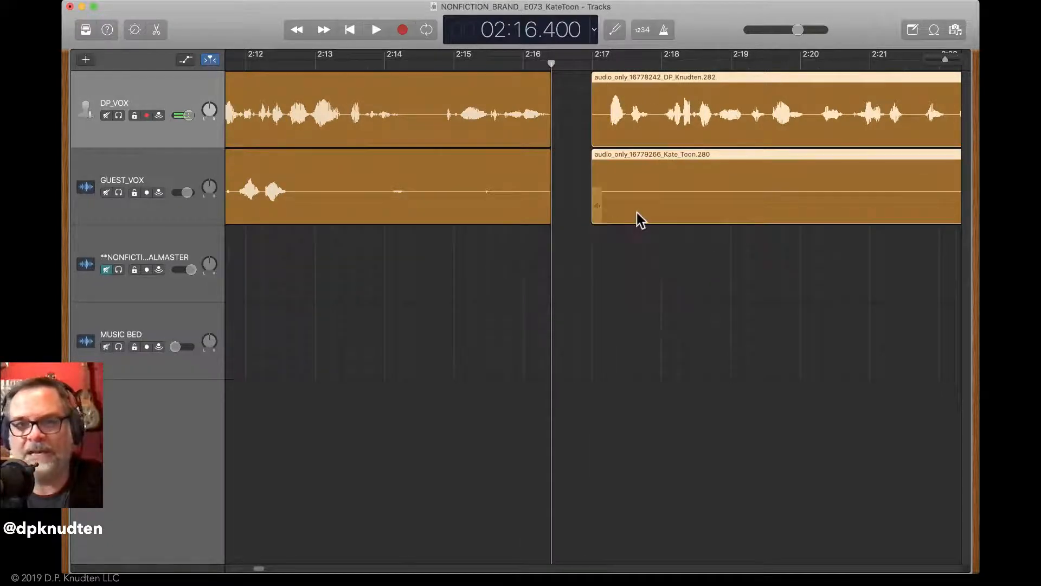
pyautogui.click(632, 214)
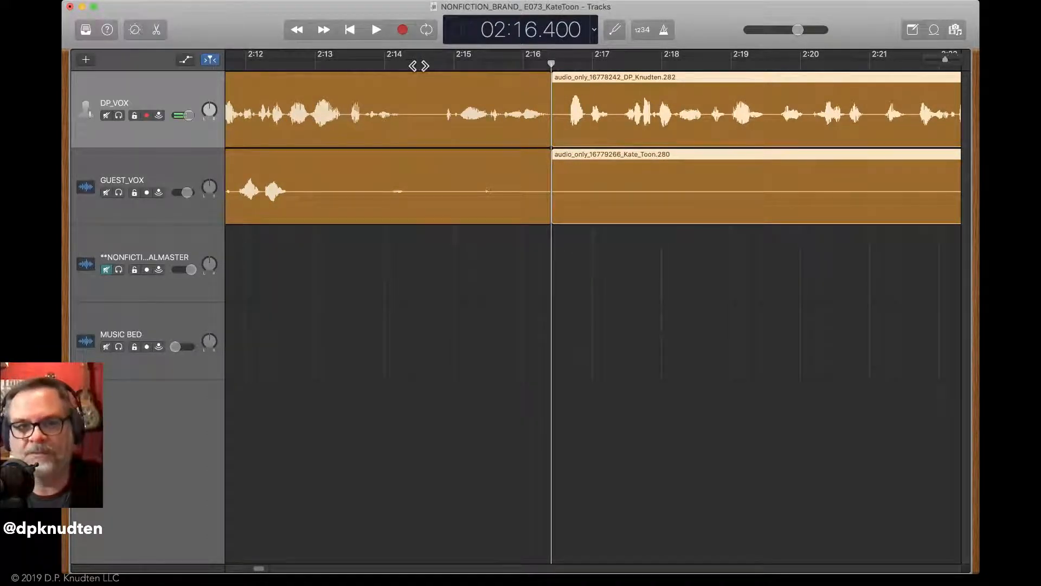
pyautogui.click(419, 65)
pyautogui.press('space')
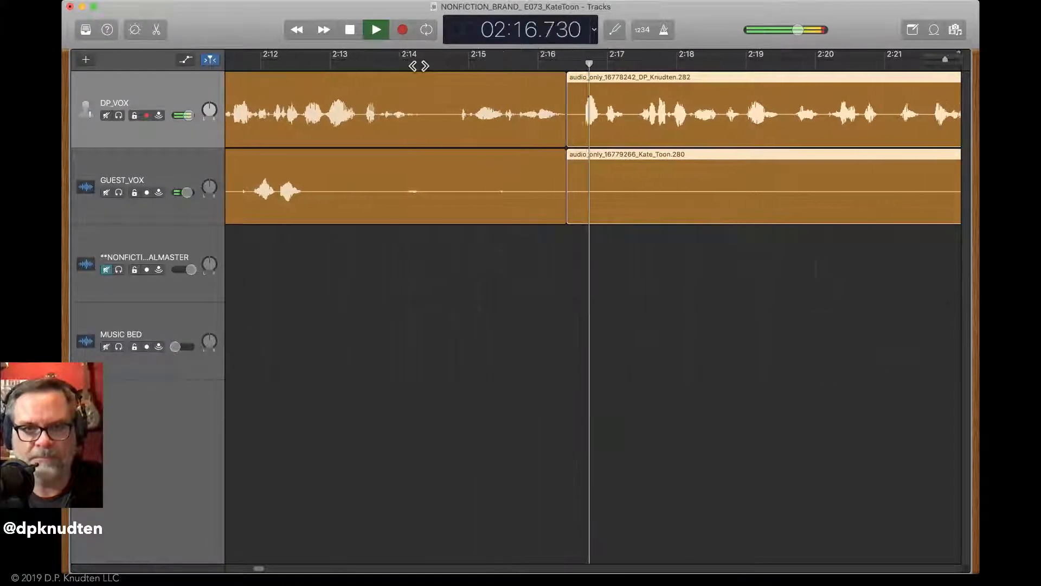
pyautogui.press('space')
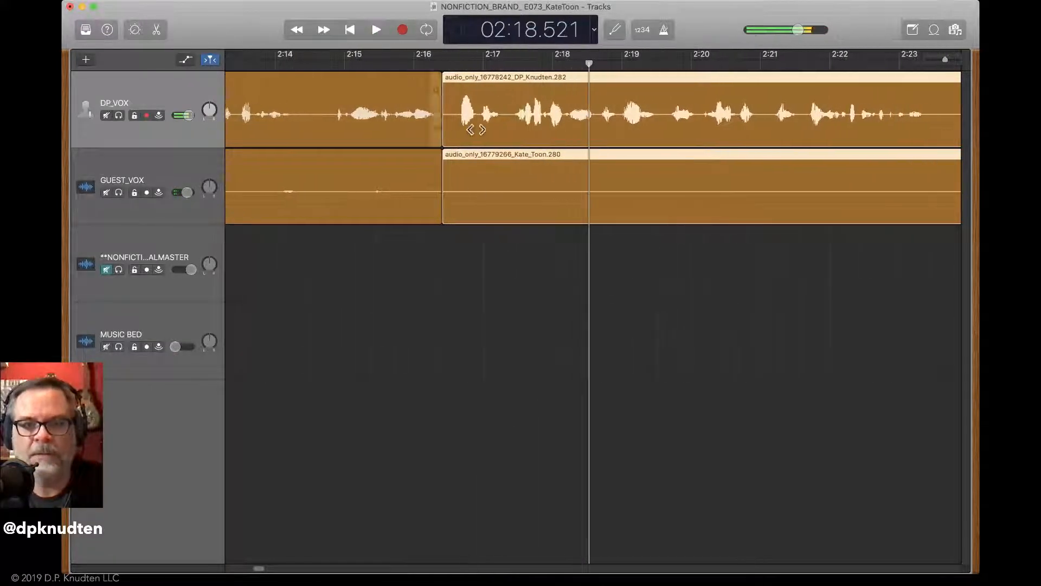
# Trim the later voice regions' start further, extend the earlier regions' ends to about 2:16.5, join them, and replay from 2:13.875
pyautogui.moveTo(446, 208); pyautogui.dragTo(481, 211)
pyautogui.moveTo(426, 279); pyautogui.dragTo(413, 52)
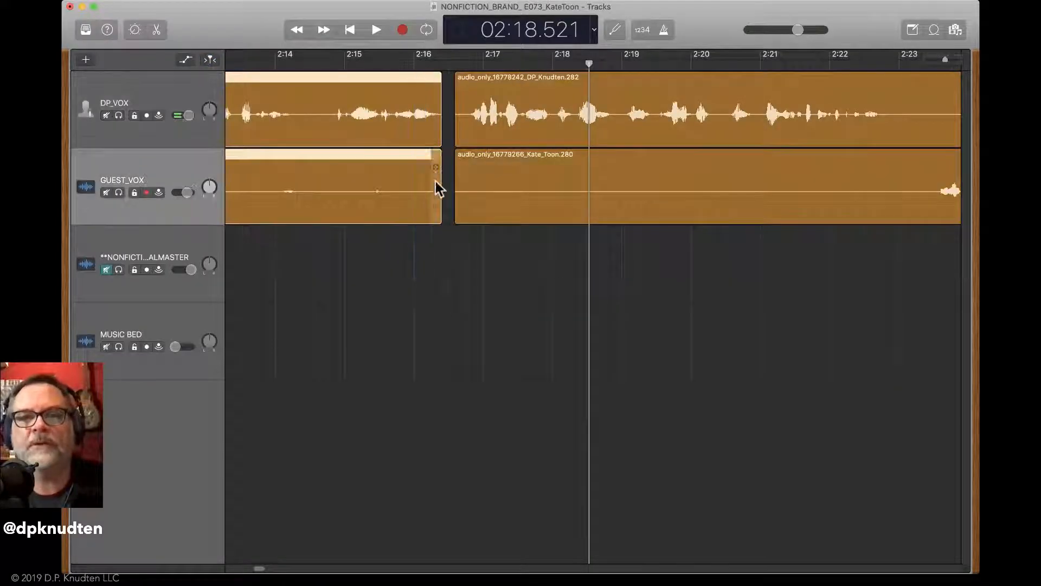
pyautogui.moveTo(437, 214)
pyautogui.mouseDown()
pyautogui.moveTo(461, 220)
pyautogui.moveTo(449, 221)
pyautogui.mouseUp()
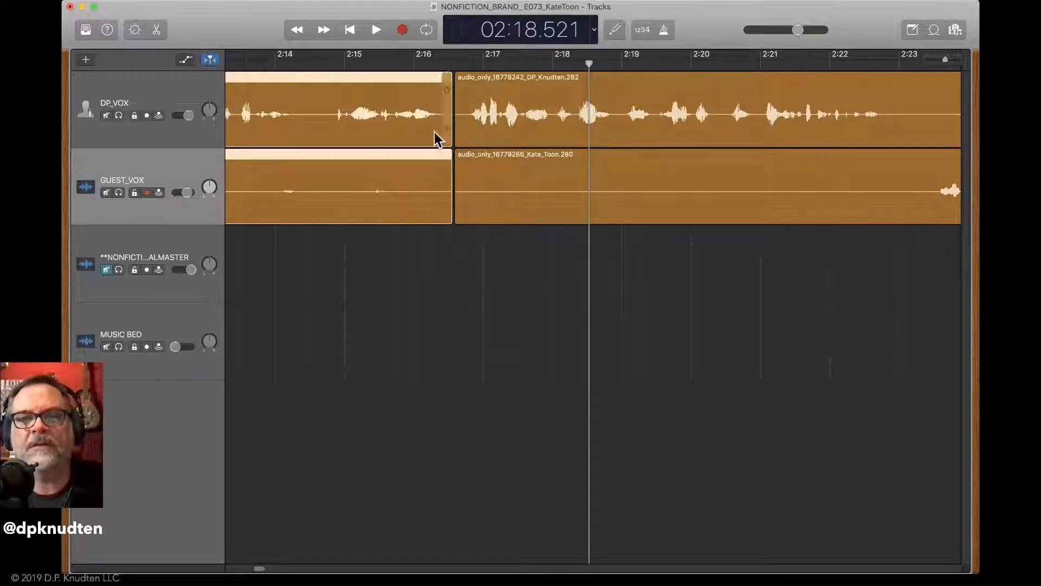
pyautogui.moveTo(522, 280); pyautogui.dragTo(491, 104)
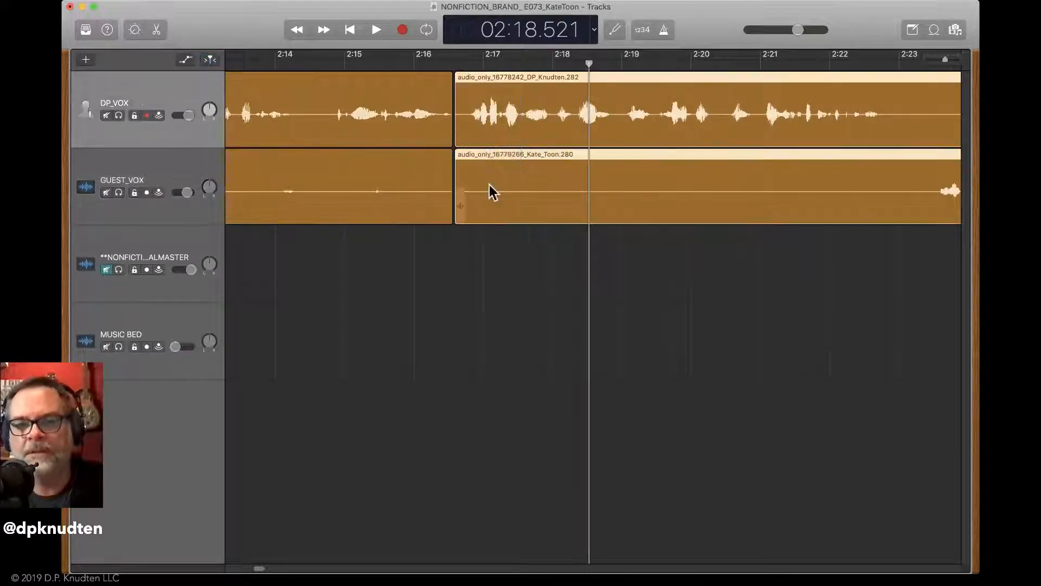
pyautogui.moveTo(494, 210); pyautogui.dragTo(494, 211)
pyautogui.moveTo(512, 246); pyautogui.dragTo(512, 247)
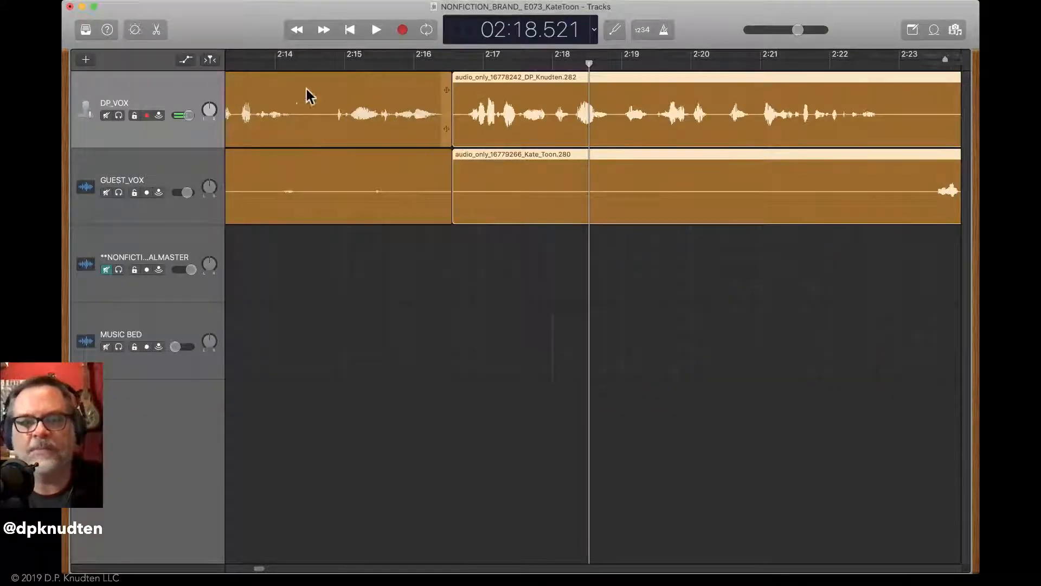
pyautogui.click(266, 65)
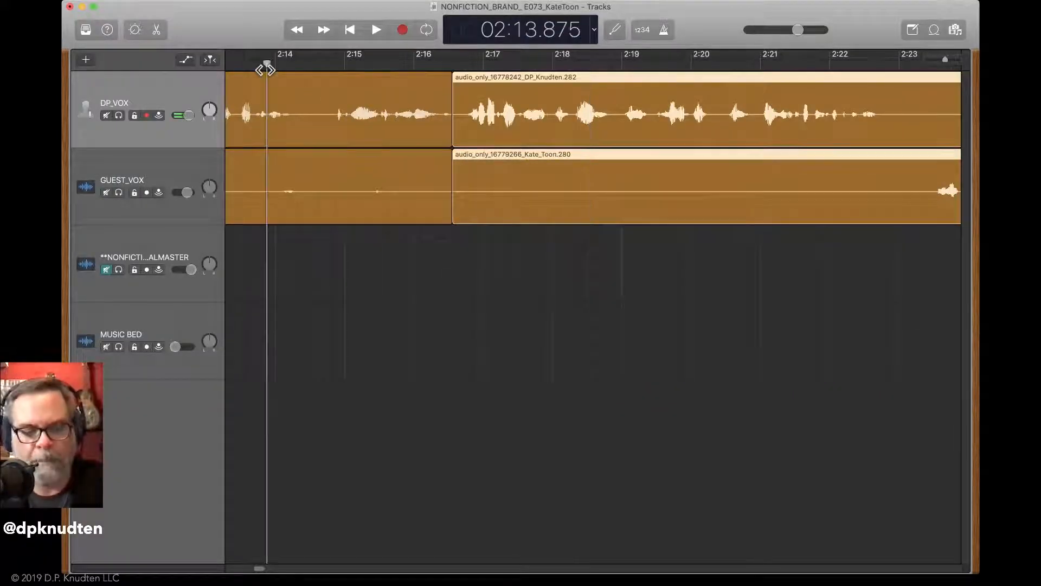
pyautogui.press('space')
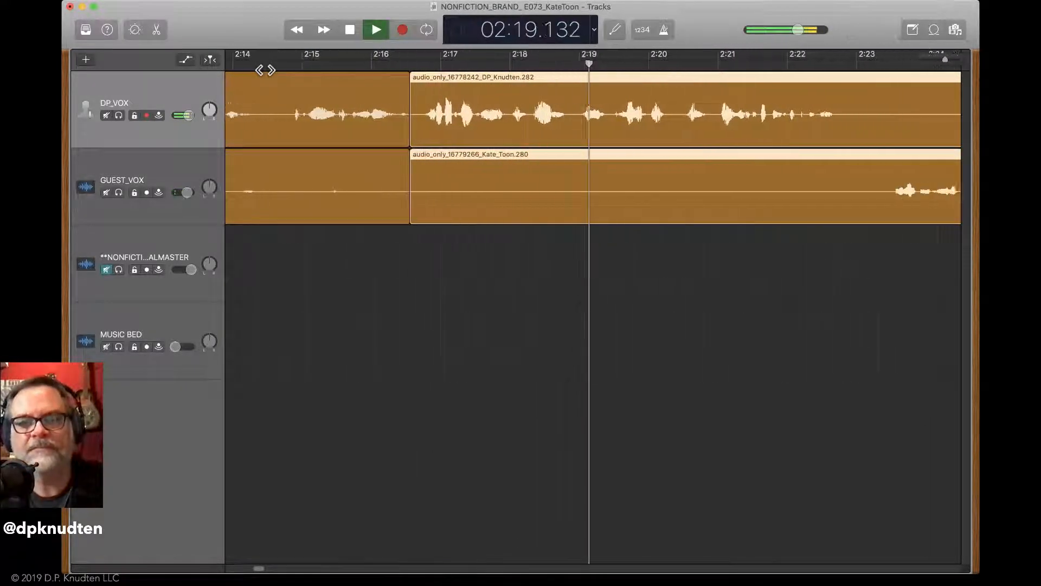
pyautogui.press('space')
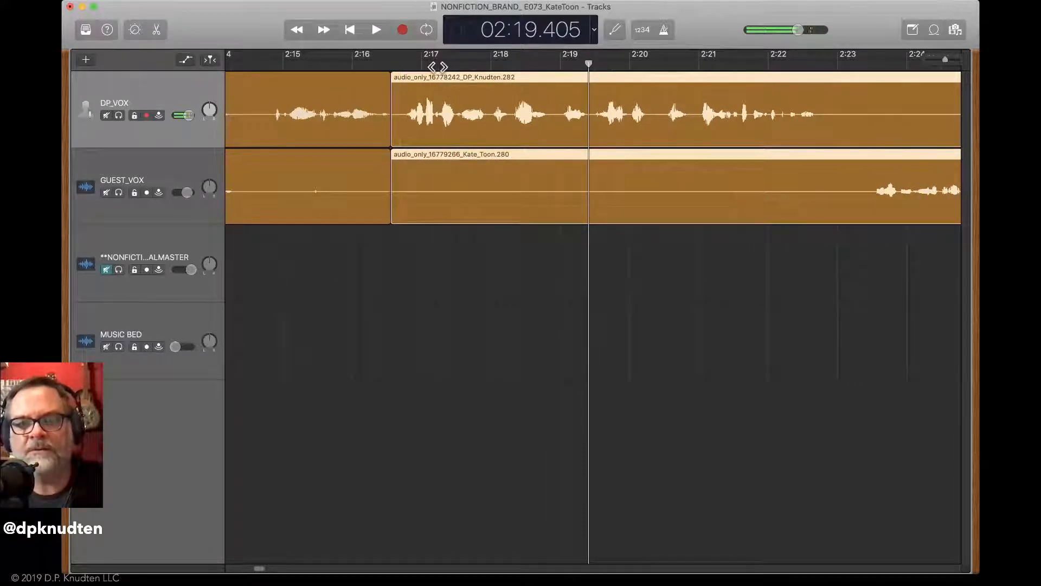
# Replay from about 2:17.2, then cut both voice tracks from 2:18.300 to about 2:18.9 and close the gap
pyautogui.click(439, 64)
pyautogui.press('space')
pyautogui.press('space')
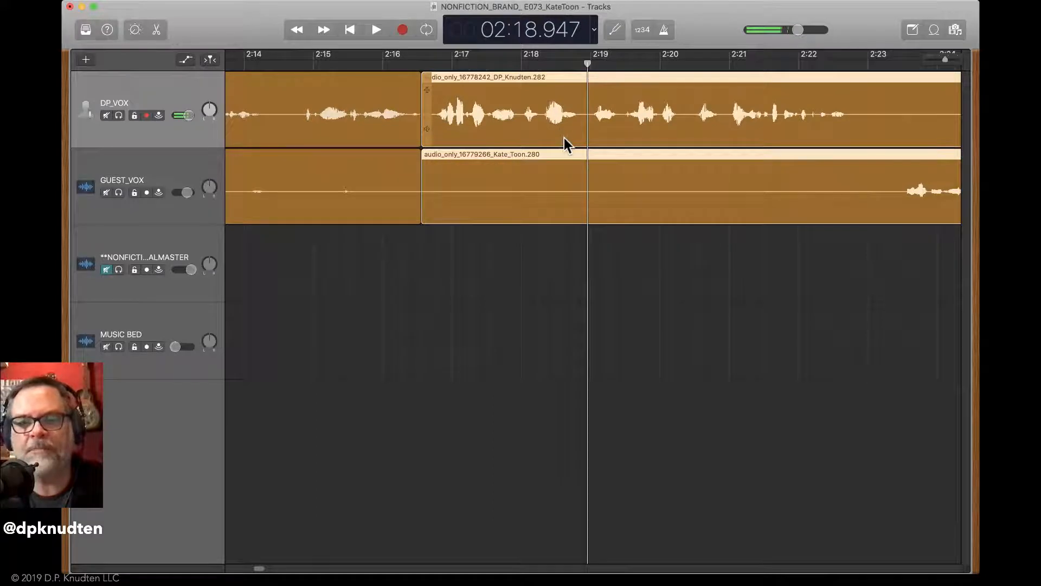
pyautogui.press('super+Right')
pyautogui.press('super+Right')
pyautogui.press('super+Right')
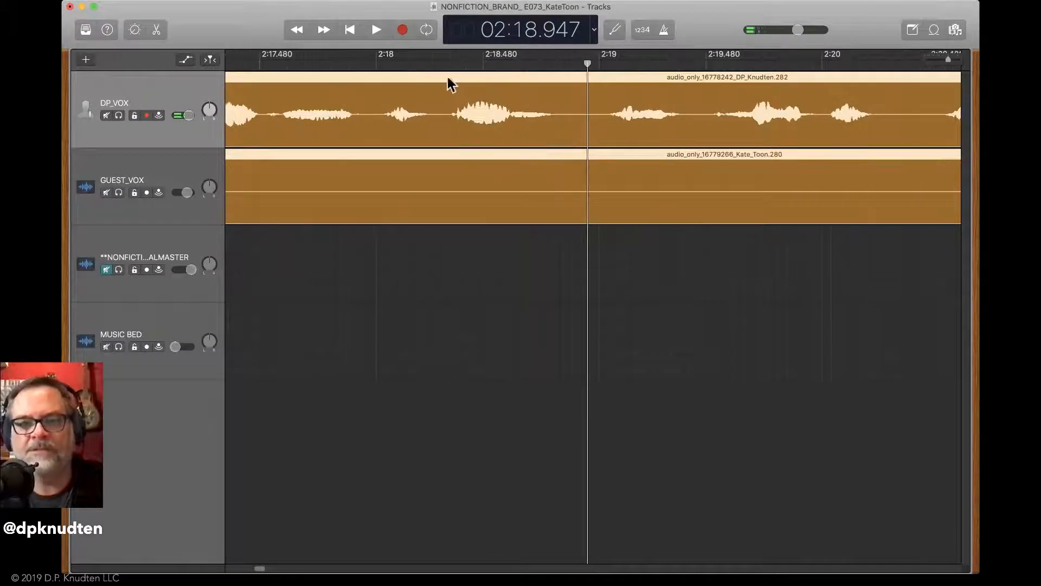
pyautogui.moveTo(435, 67); pyautogui.dragTo(443, 71)
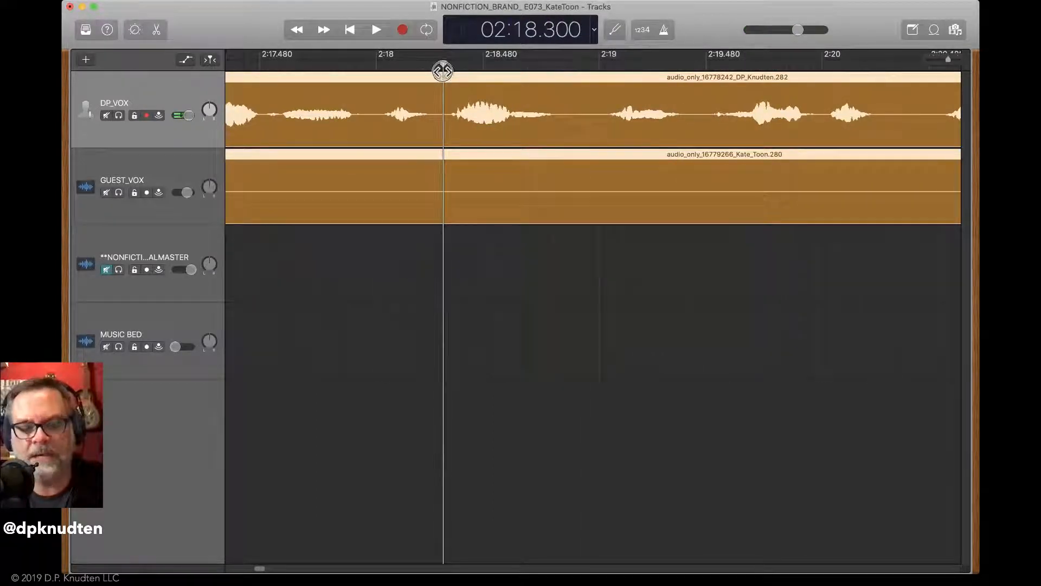
pyautogui.press('super+t')
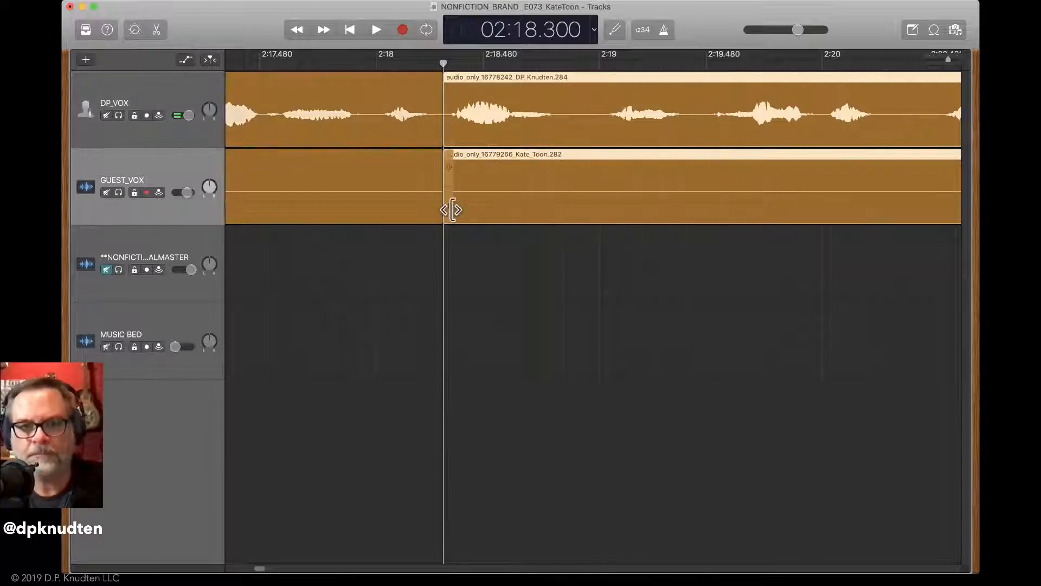
pyautogui.moveTo(448, 206); pyautogui.dragTo(510, 247)
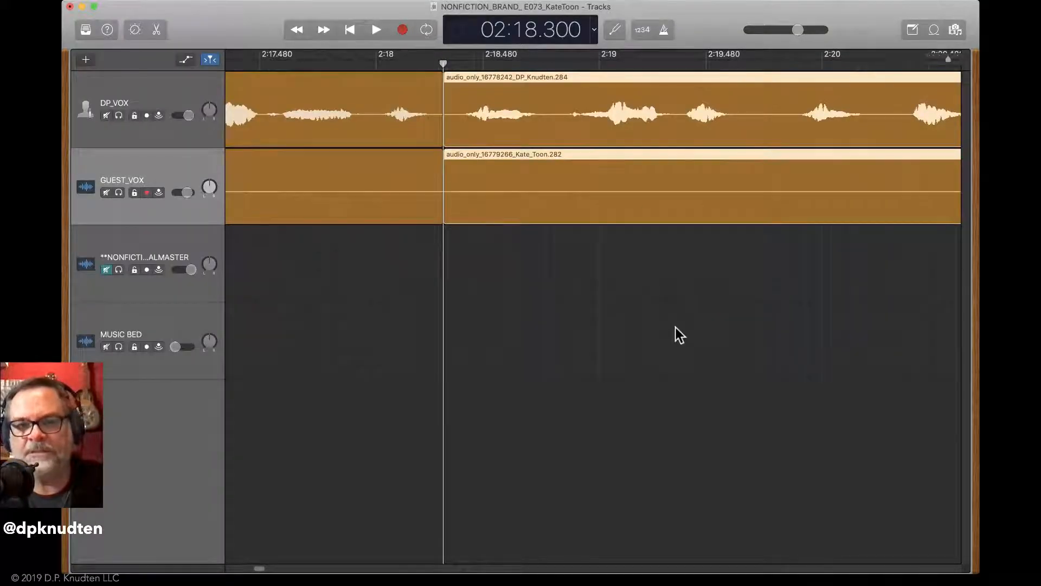
# Listen across the join at 2:18.300, starting from 2:14.460 and again from about 2:16.5
pyautogui.press('super+Left')
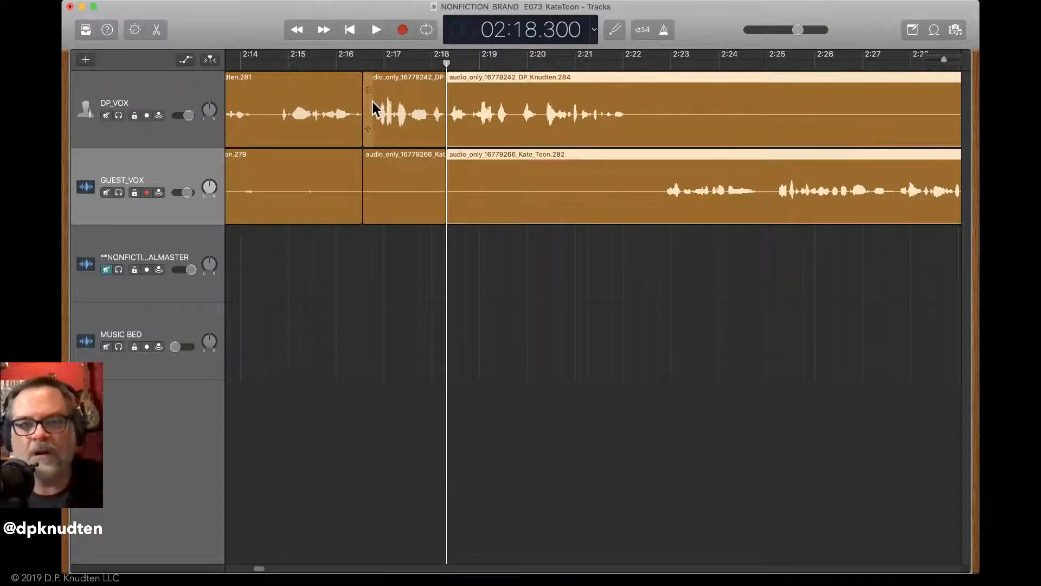
pyautogui.click(263, 66)
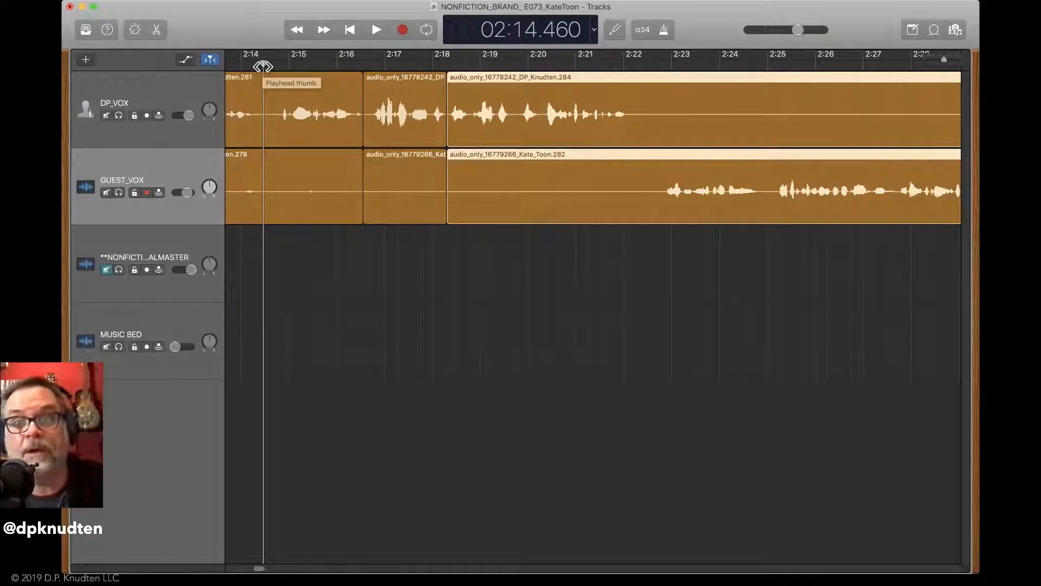
pyautogui.press('space')
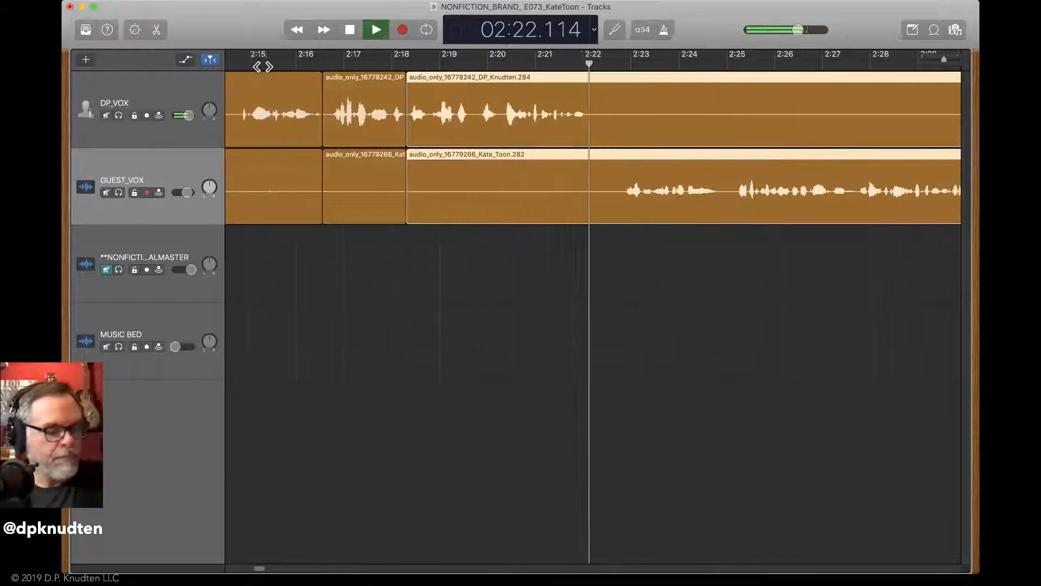
pyautogui.press('space')
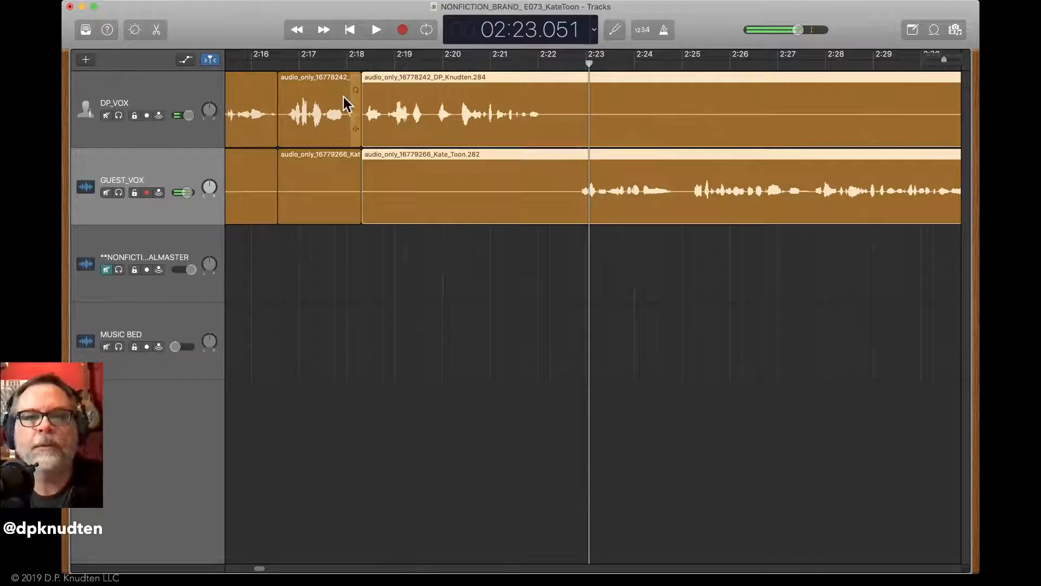
pyautogui.click(278, 64)
pyautogui.press('space')
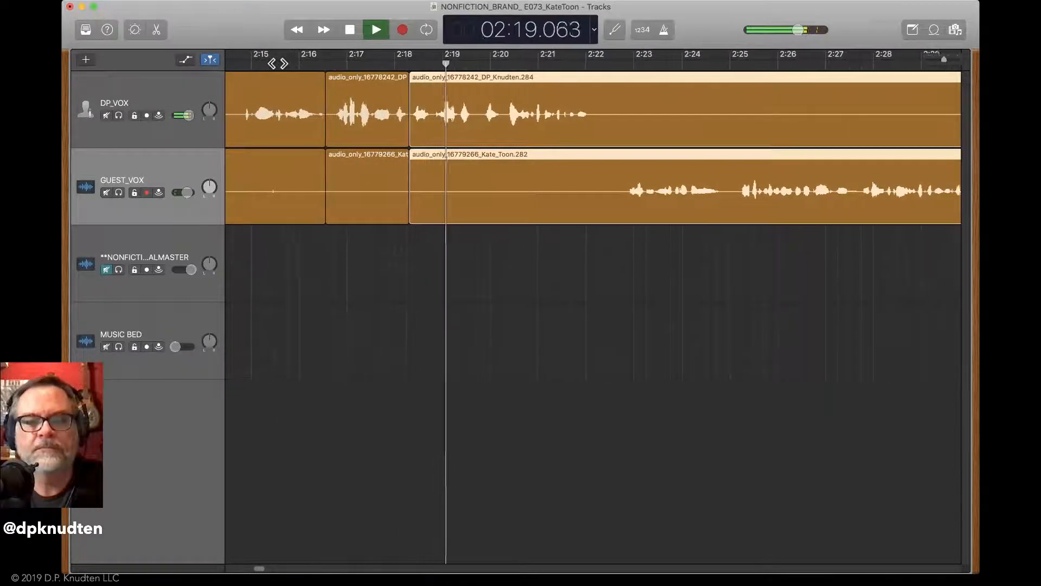
pyautogui.press('space')
pyautogui.scroll(8, 483, 314)
pyautogui.scroll(-4, 483, 315)
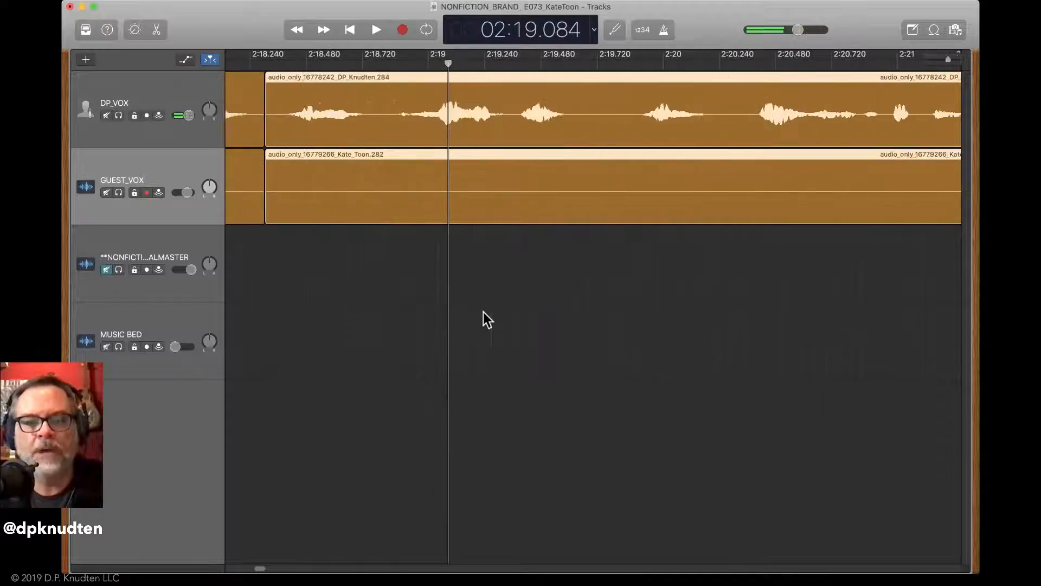
pyautogui.hscroll(-5, 483, 315)
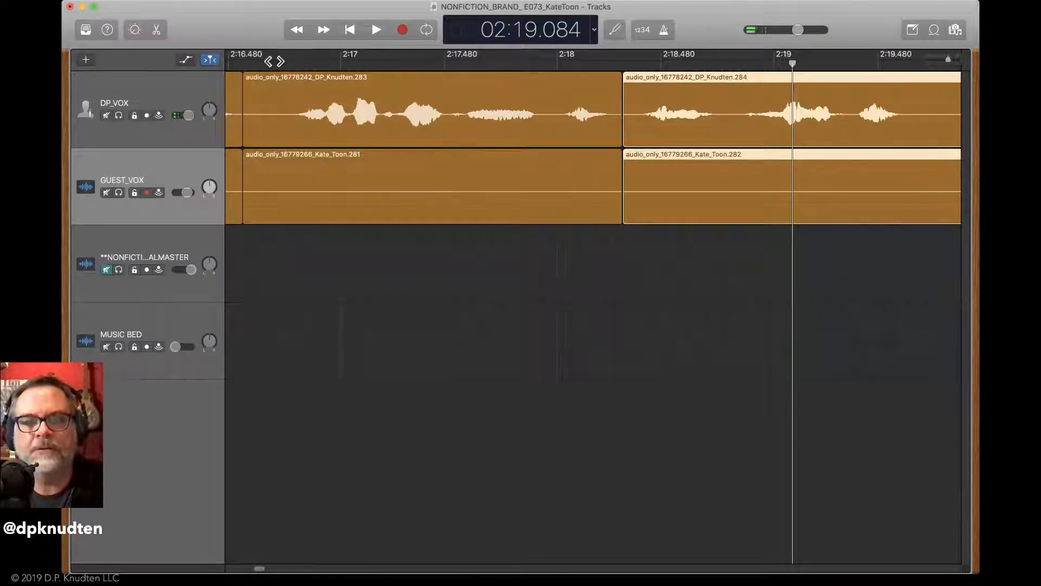
pyautogui.click(278, 63)
pyautogui.press('space')
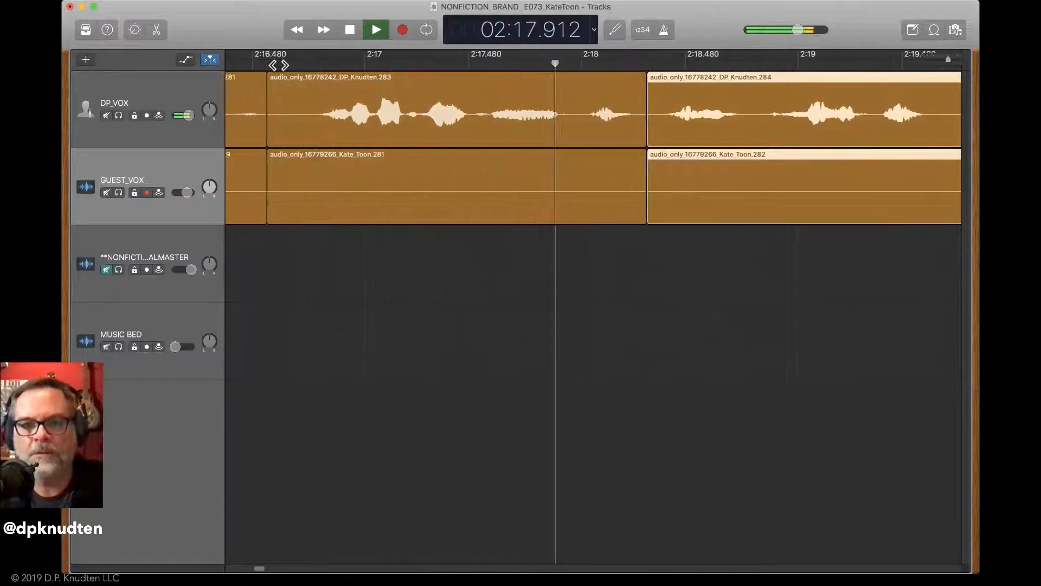
pyautogui.press('space')
# Trim the end of the middle DP_VOX and GUEST_VOX regions back to about 2:18, close the gap, and replay the join
pyautogui.moveTo(492, 257); pyautogui.dragTo(453, 142)
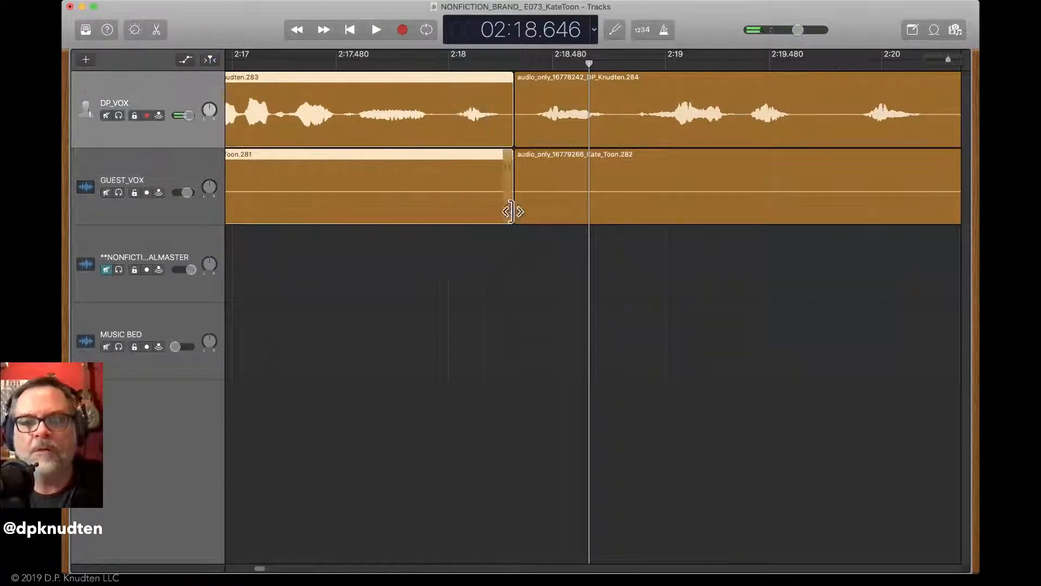
pyautogui.moveTo(512, 209); pyautogui.dragTo(450, 206)
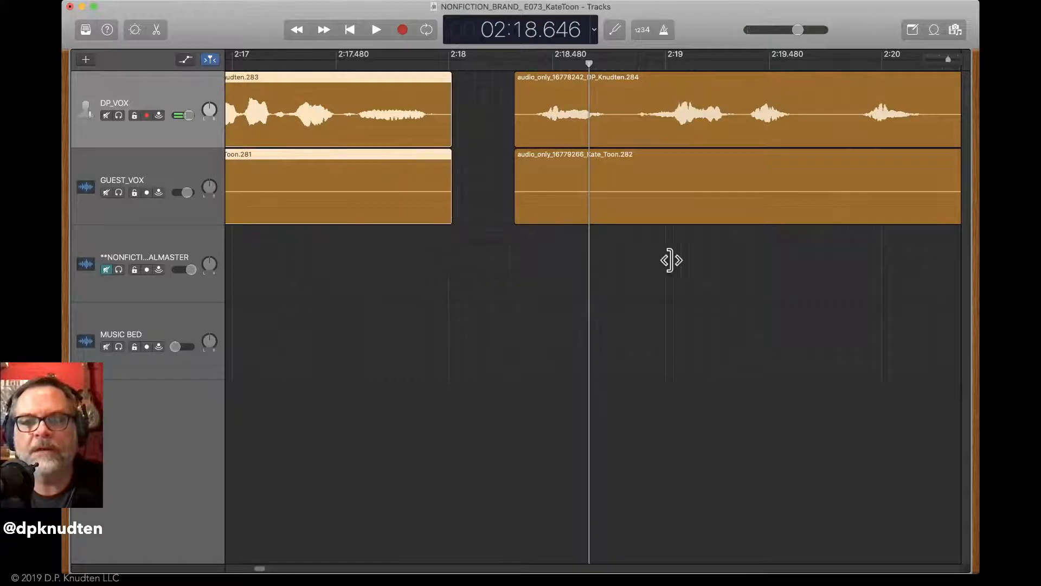
pyautogui.moveTo(699, 269); pyautogui.dragTo(609, 119)
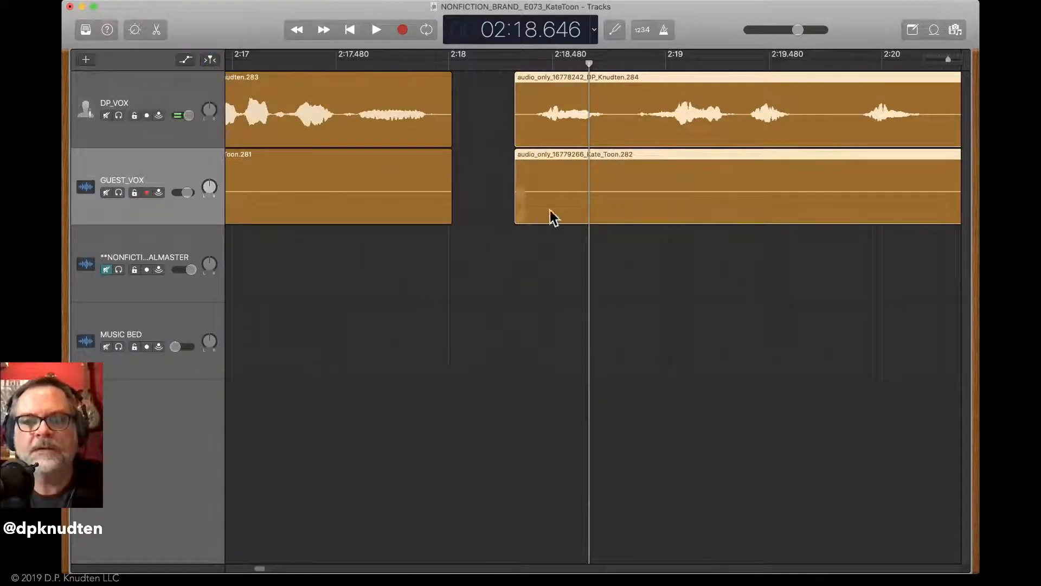
pyautogui.moveTo(550, 210); pyautogui.dragTo(540, 212)
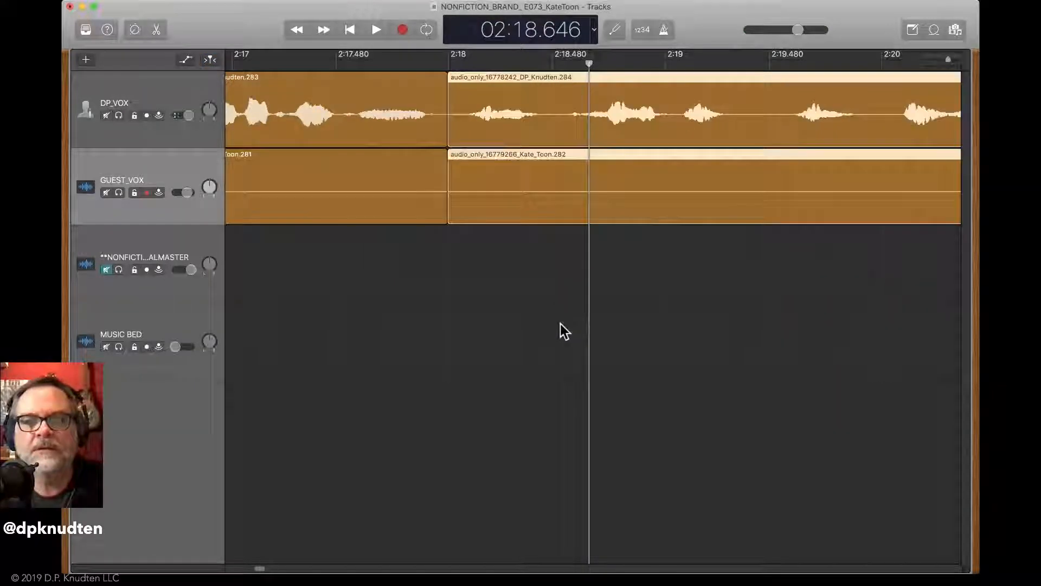
pyautogui.press('super+Left')
pyautogui.press('super+Left')
pyautogui.press('super+Left')
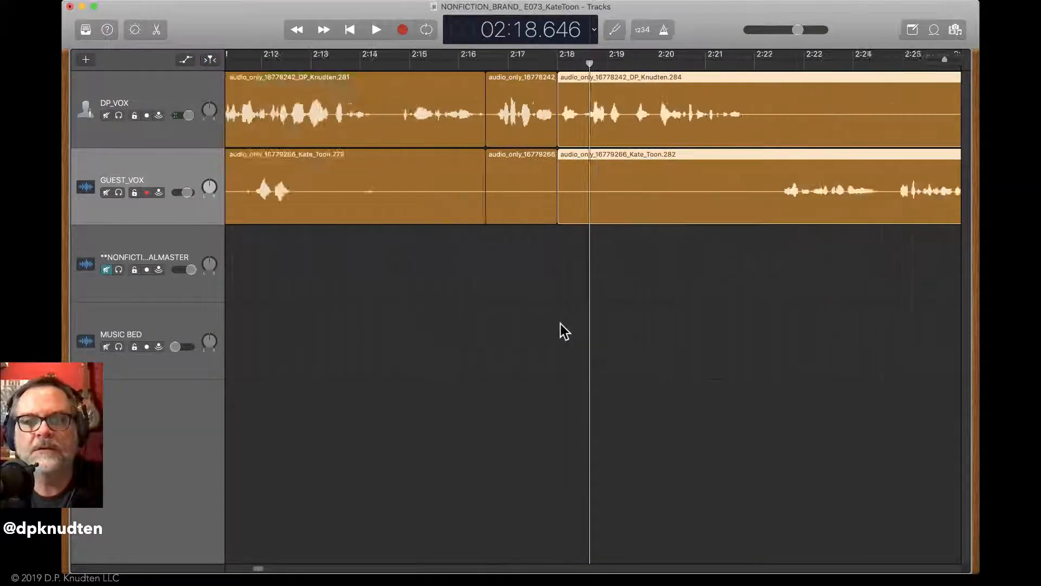
pyautogui.press('super+Right')
pyautogui.click(449, 62)
pyautogui.press('space')
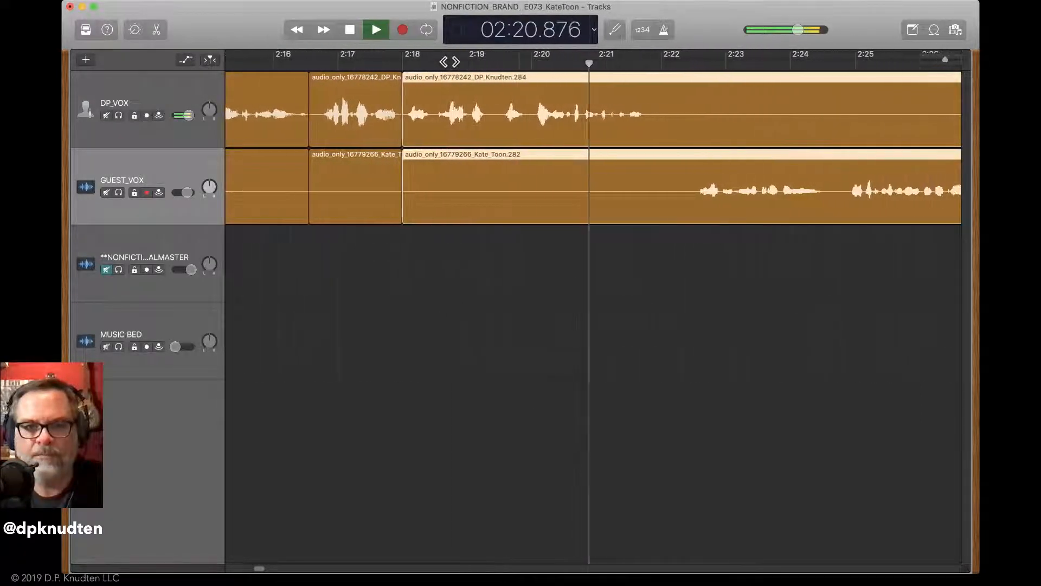
pyautogui.press('space')
# Split both voice regions at 2:19.360, trim about 0.15 s from the later regions' start, and close the gap
pyautogui.moveTo(450, 64); pyautogui.dragTo(461, 71)
pyautogui.press('super+t')
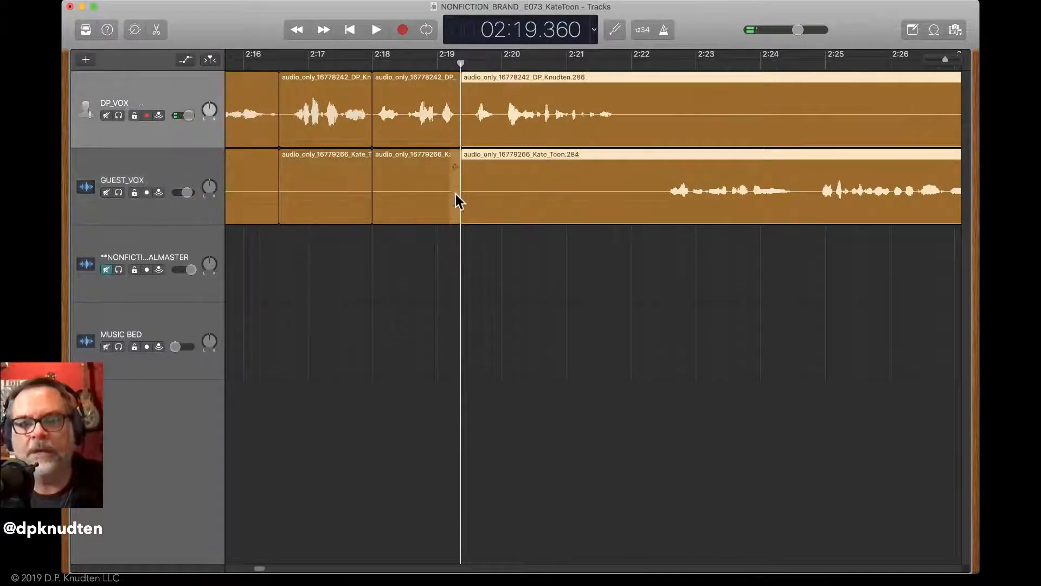
pyautogui.moveTo(465, 200); pyautogui.dragTo(476, 207)
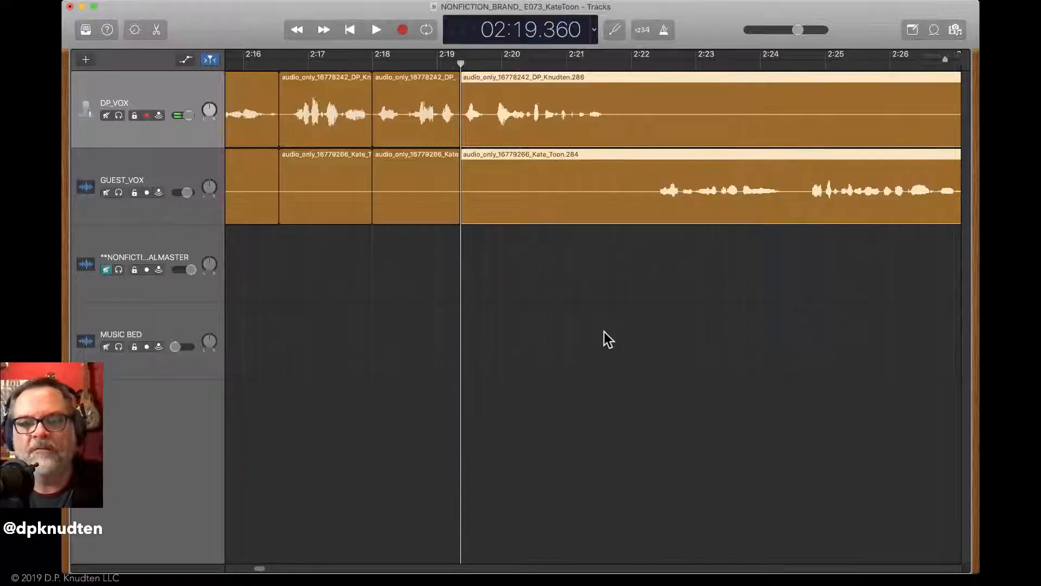
# Split the DP_VOX and GUEST_VOX regions at 2:19.800, in the pause after the host's short word
pyautogui.press('super+Right')
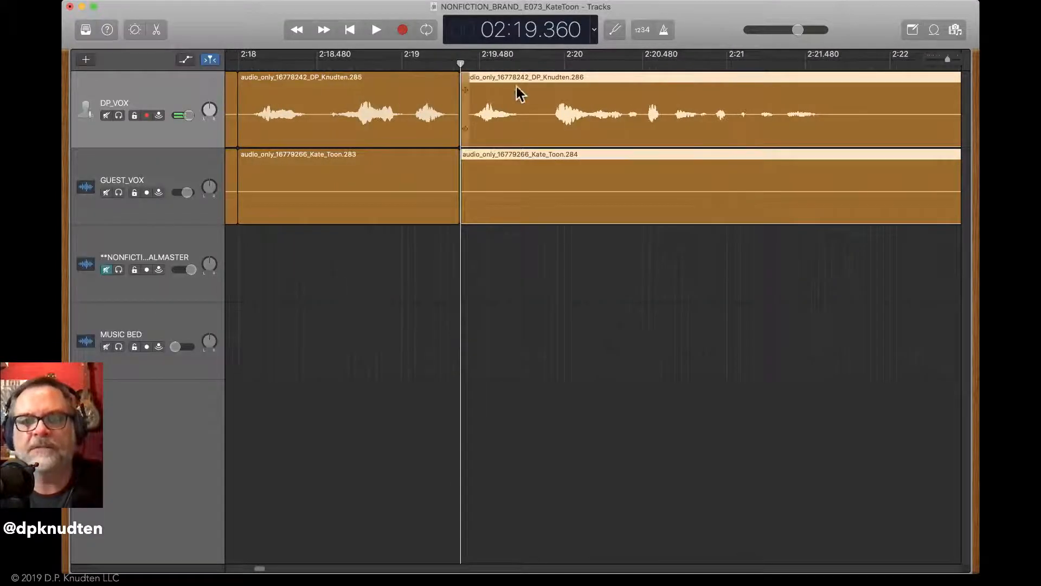
pyautogui.click(515, 60)
pyautogui.moveTo(515, 64); pyautogui.dragTo(530, 64)
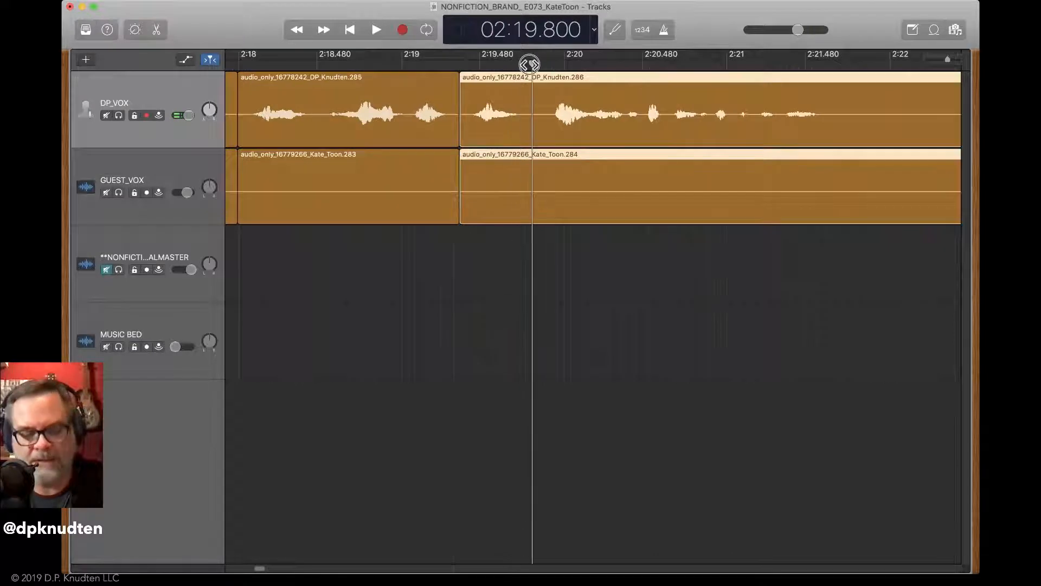
pyautogui.press('super+t')
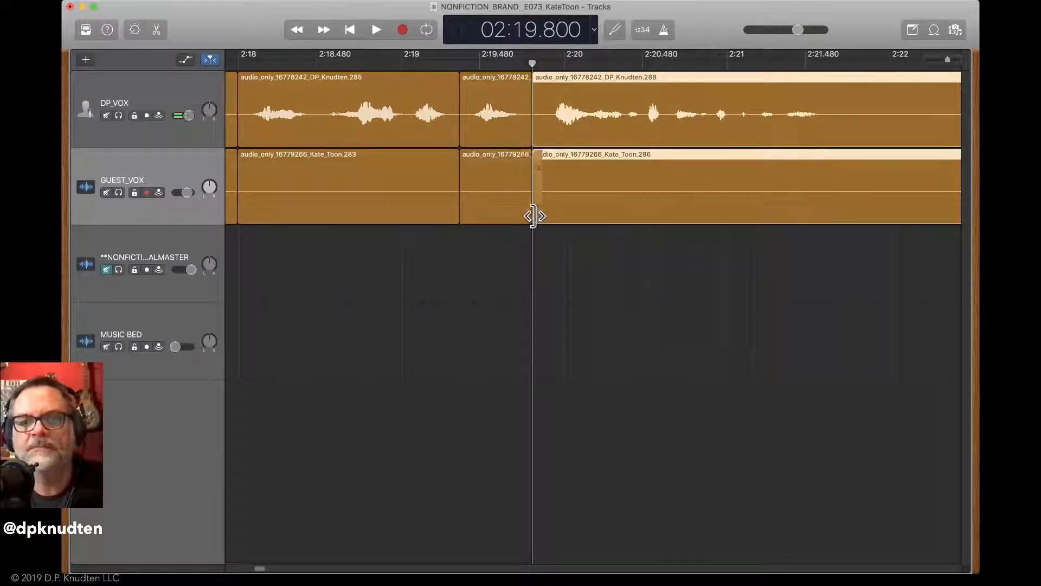
# Trim the start of the DP_VOX and GUEST_VOX regions after 2:19.800 slightly, close the gap, and replay the join from 2:17.500
pyautogui.moveTo(536, 215); pyautogui.dragTo(545, 216)
pyautogui.press('super+Left')
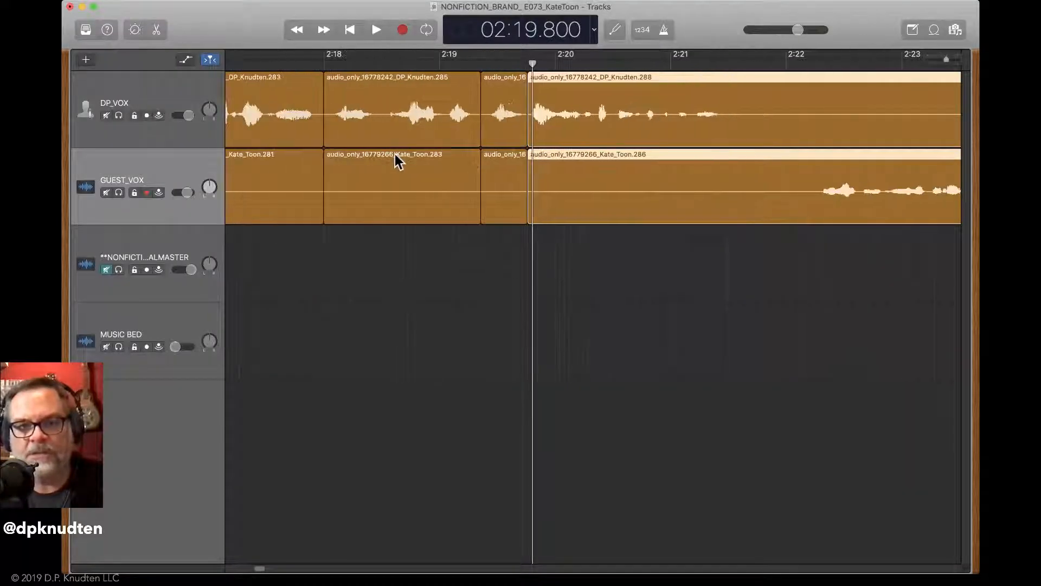
pyautogui.click(266, 65)
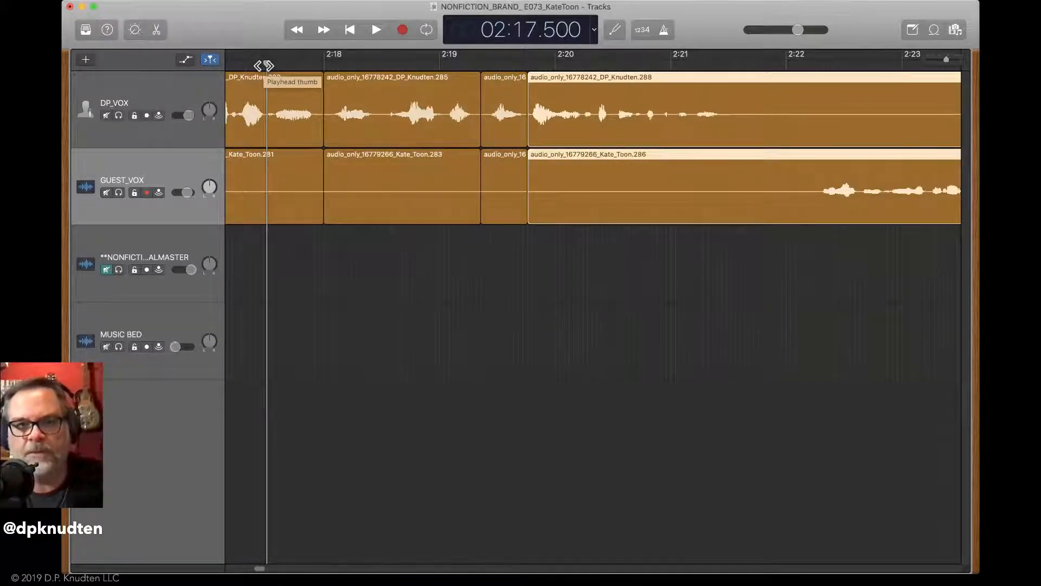
pyautogui.press('space')
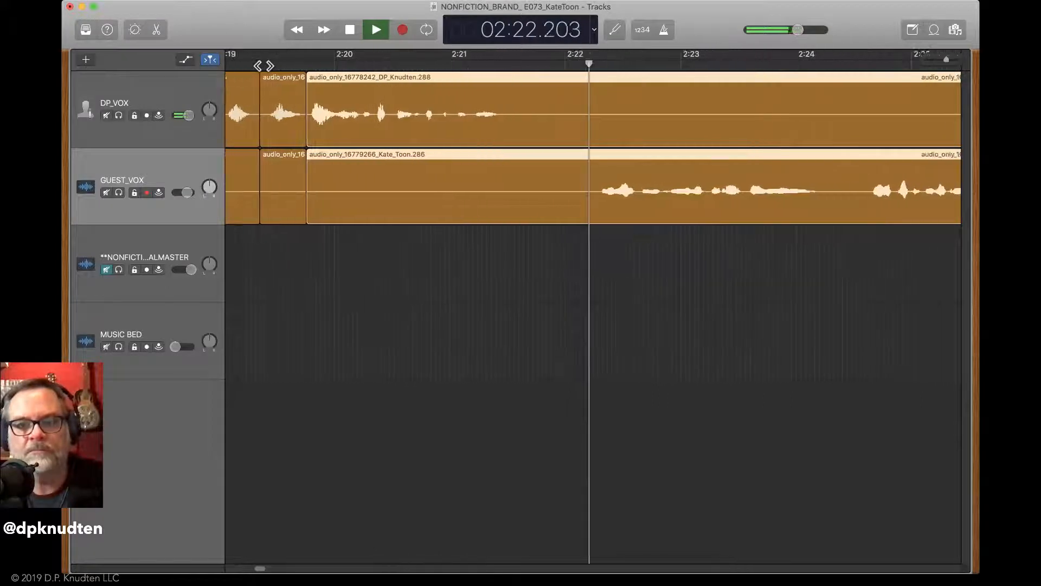
pyautogui.press('space')
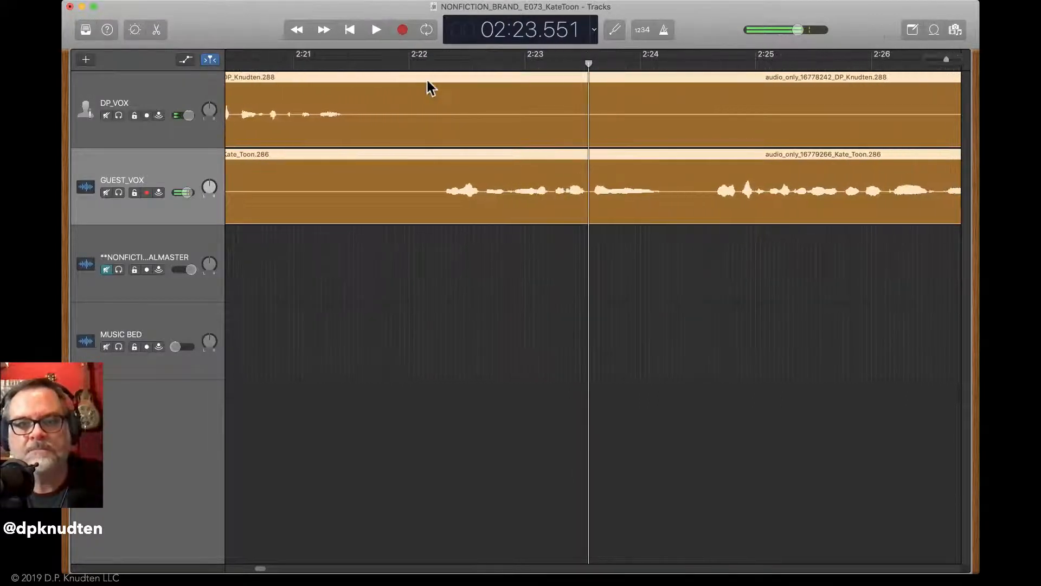
# Split both voice regions at 2:21.929, trim about 0.3 s from the later regions' start, close the gap, and replay from 2:19.875
pyautogui.press('space')
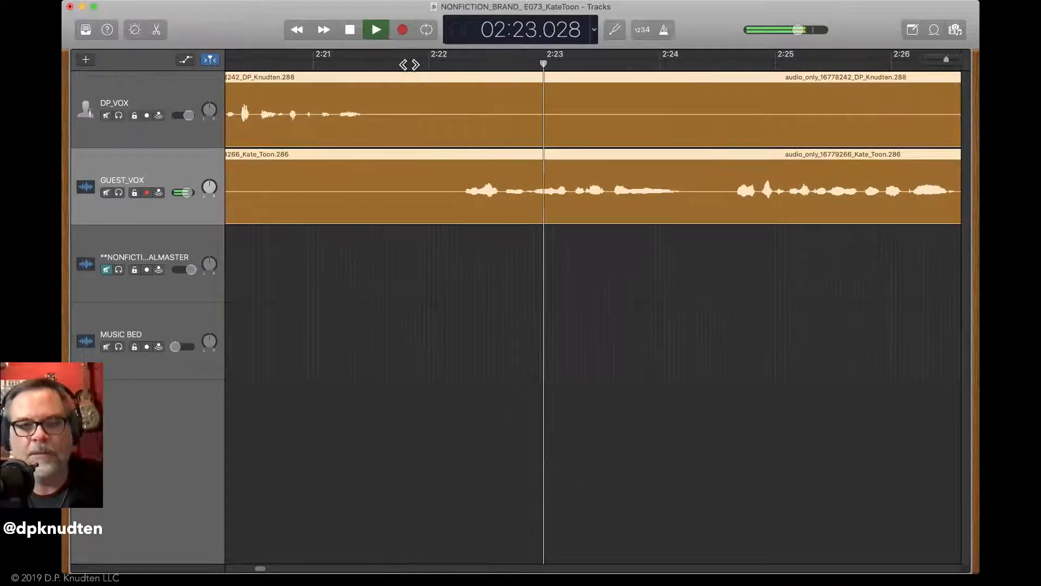
pyautogui.press('space')
pyautogui.click(425, 65)
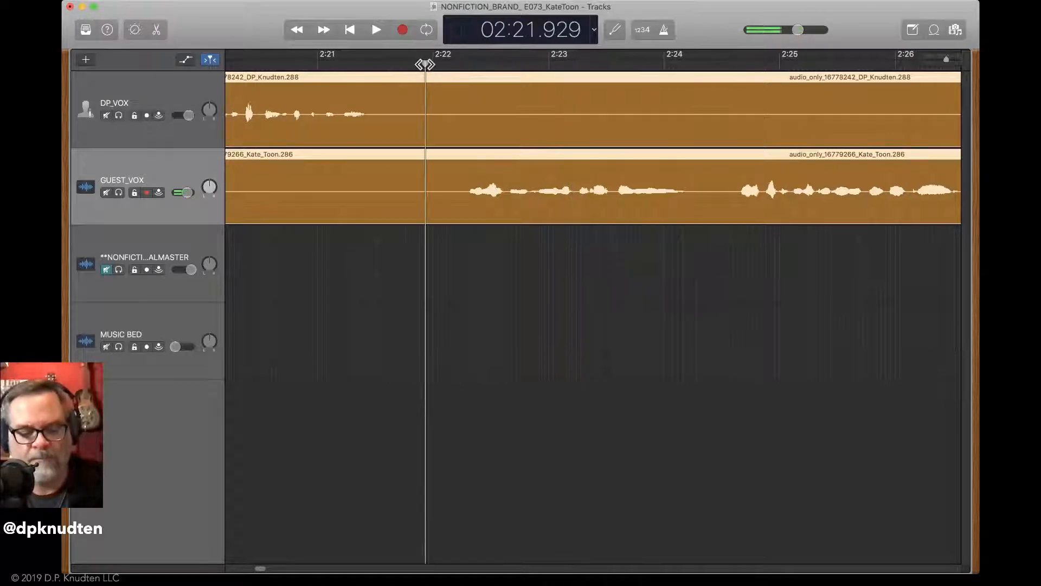
pyautogui.press('super+t')
pyautogui.moveTo(432, 212); pyautogui.dragTo(467, 211)
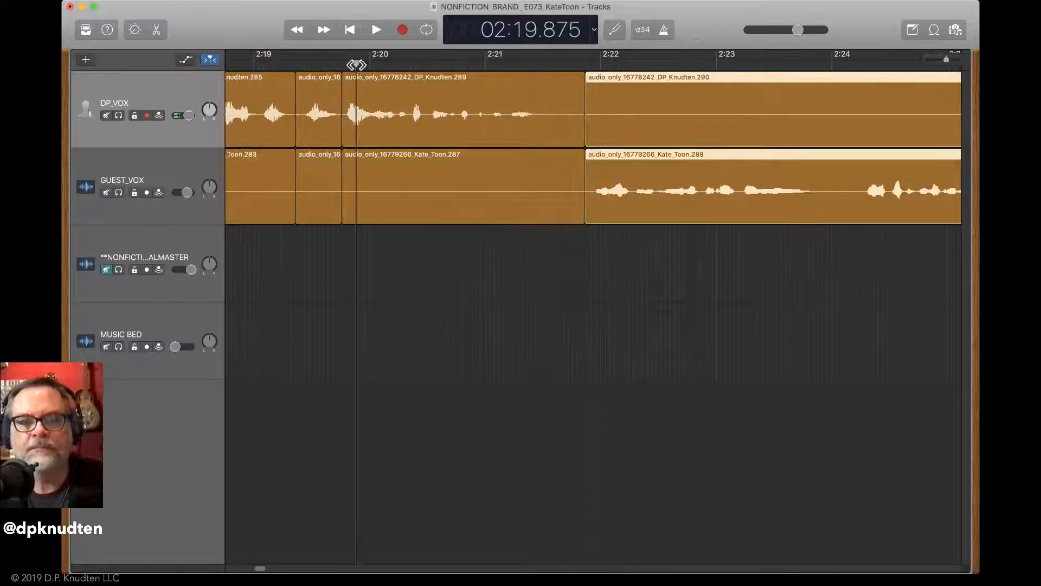
pyautogui.press('space')
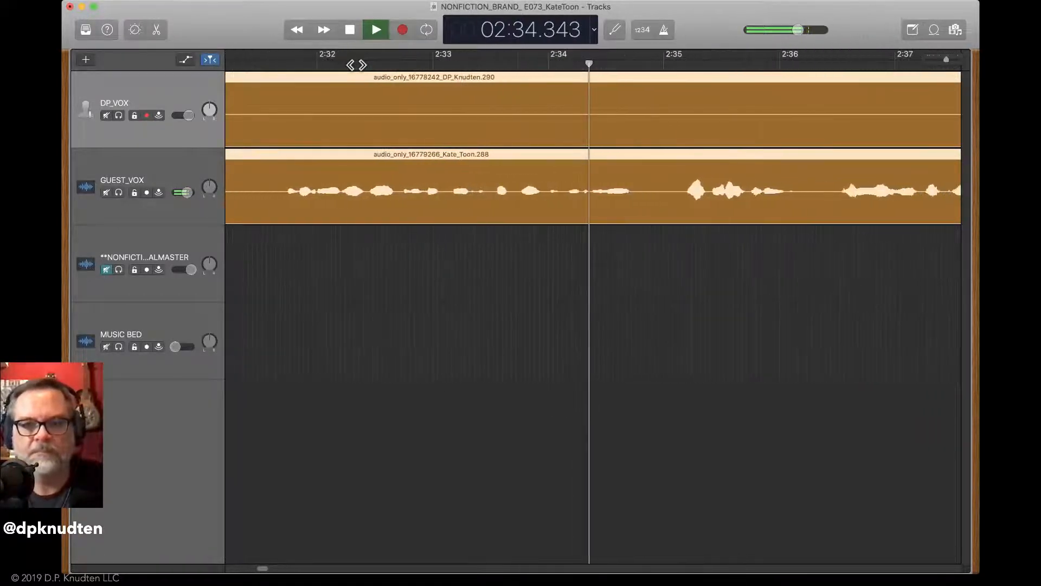
# Split both voice regions at 2:44.080, trim about 0.3 s from the later regions' start, close the gap, and listen on
pyautogui.press('space')
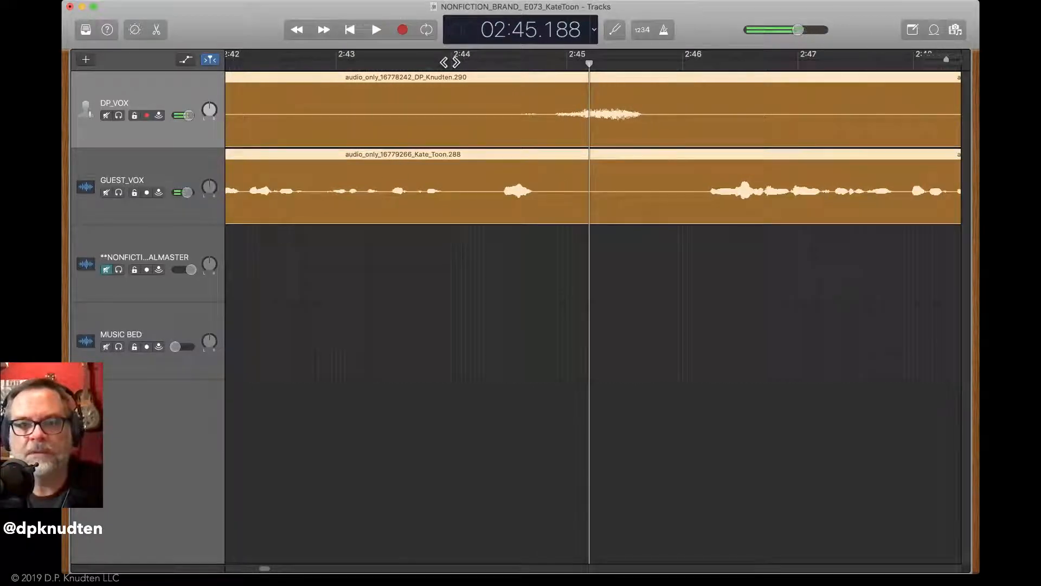
pyautogui.press('super+t')
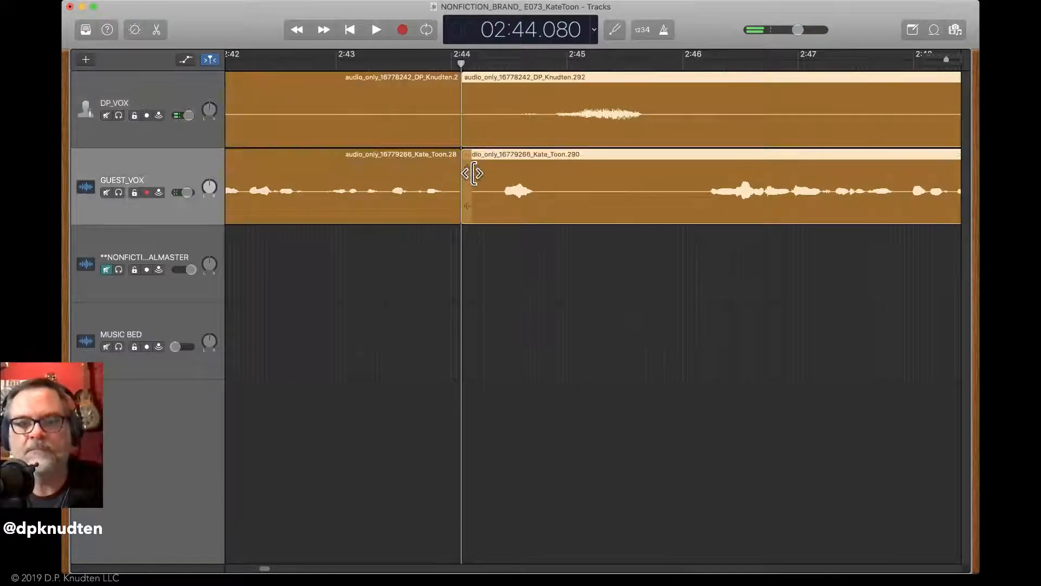
pyautogui.moveTo(465, 209); pyautogui.dragTo(498, 214)
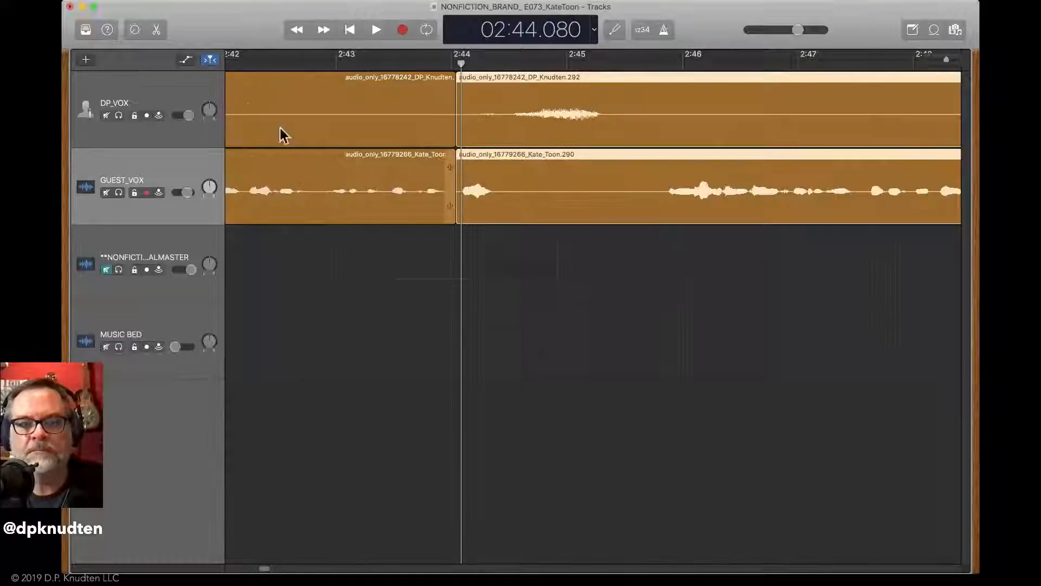
pyautogui.press('space')
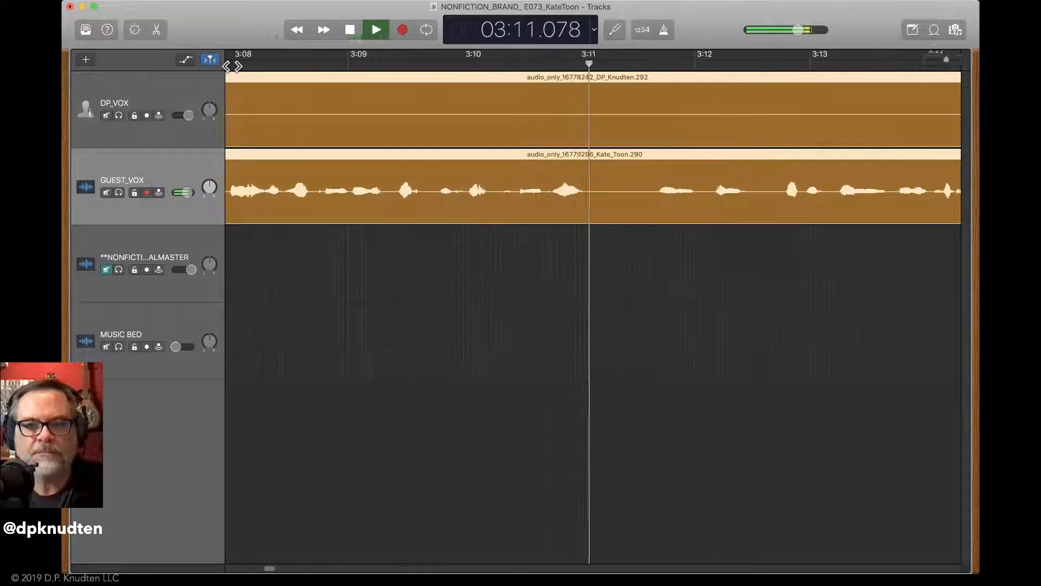
# Split both voice regions at 3:11.250, trim about 0.8 s off the later regions' start to drop the guest's short word, and close the gap
pyautogui.press('space')
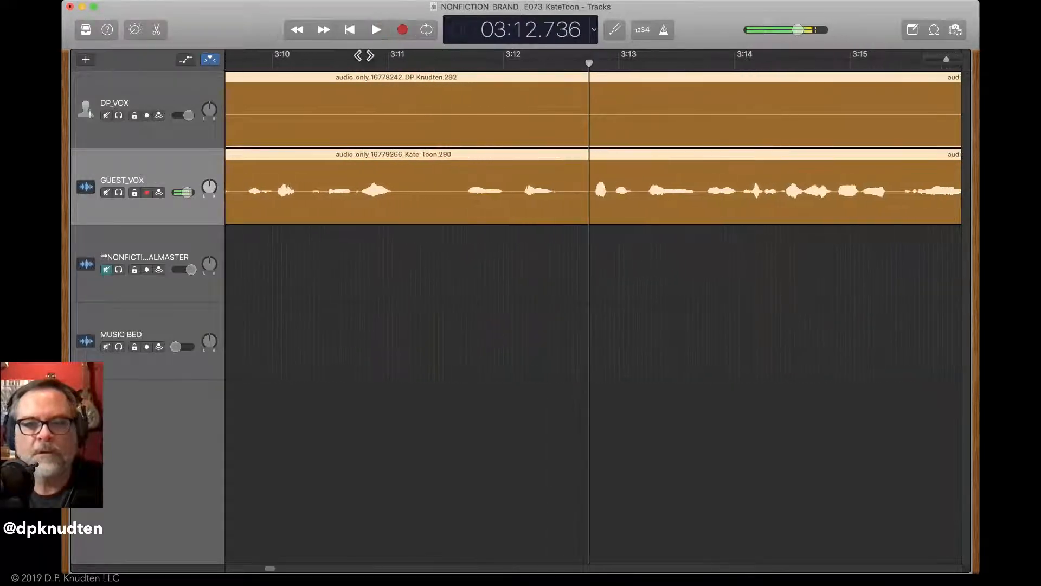
pyautogui.click(418, 66)
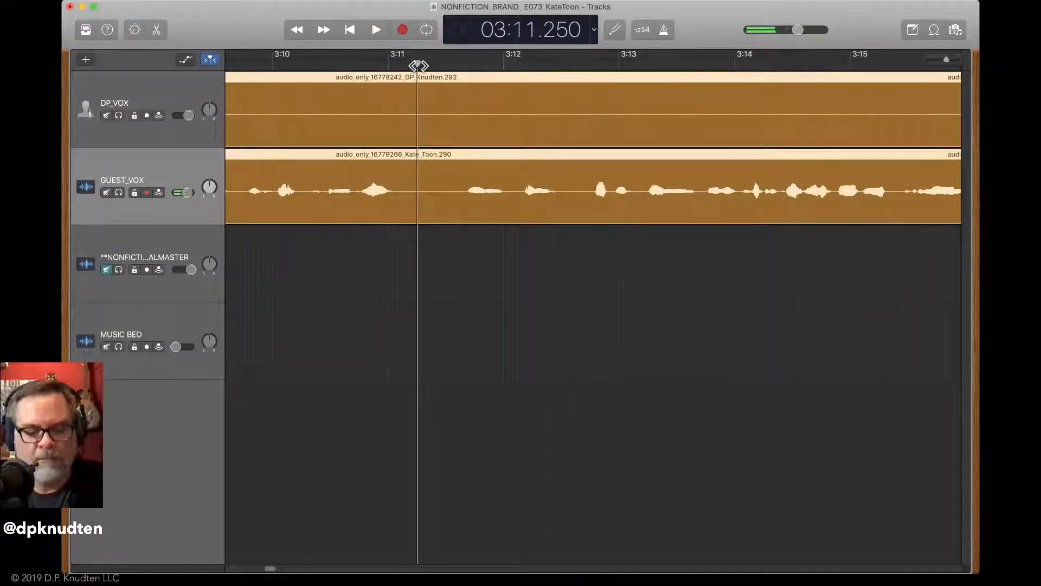
pyautogui.press('super+t')
pyautogui.moveTo(420, 205); pyautogui.dragTo(512, 207)
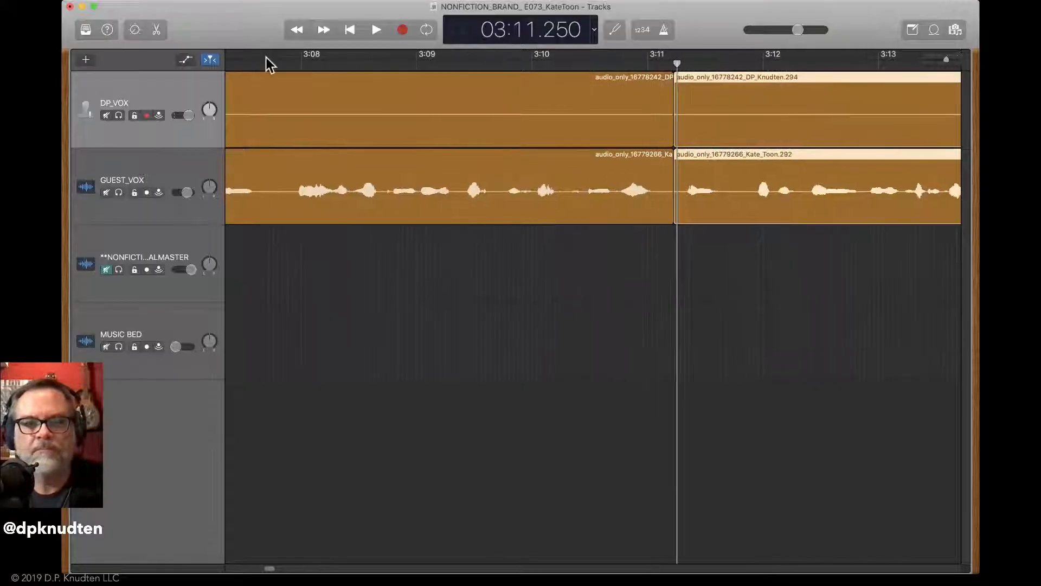
pyautogui.press('space')
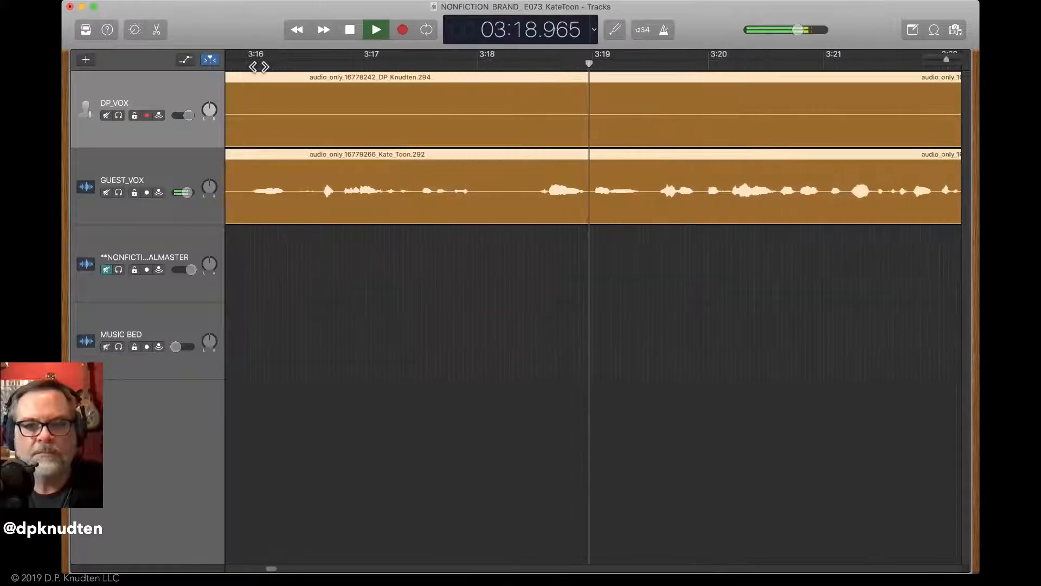
# Split both voice regions at 3:19.000, trim about 0.5 s from the later regions' start, close the gap, and replay from about 3:18
pyautogui.press('space')
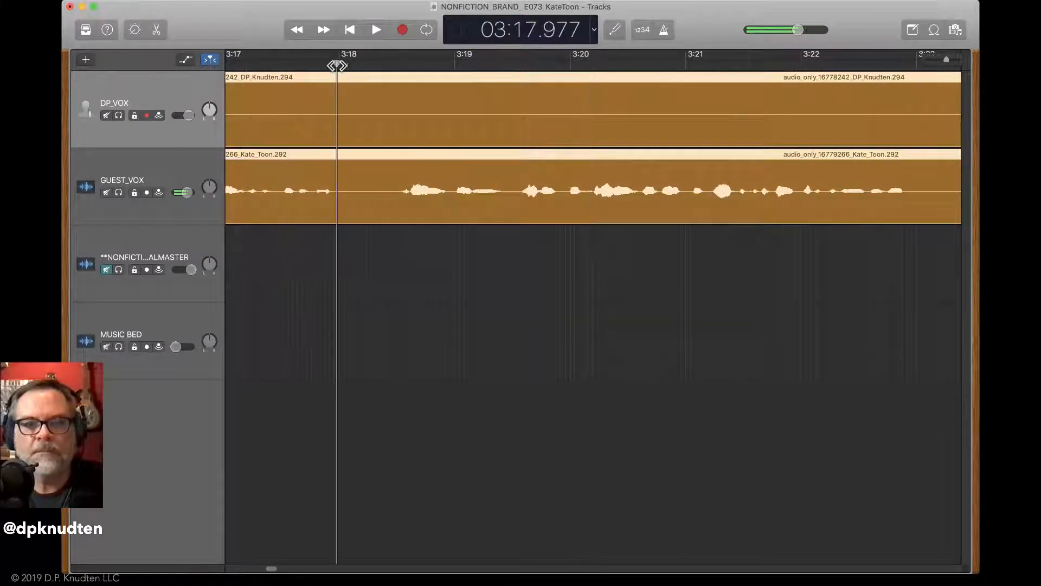
pyautogui.press('space')
pyautogui.press('space')
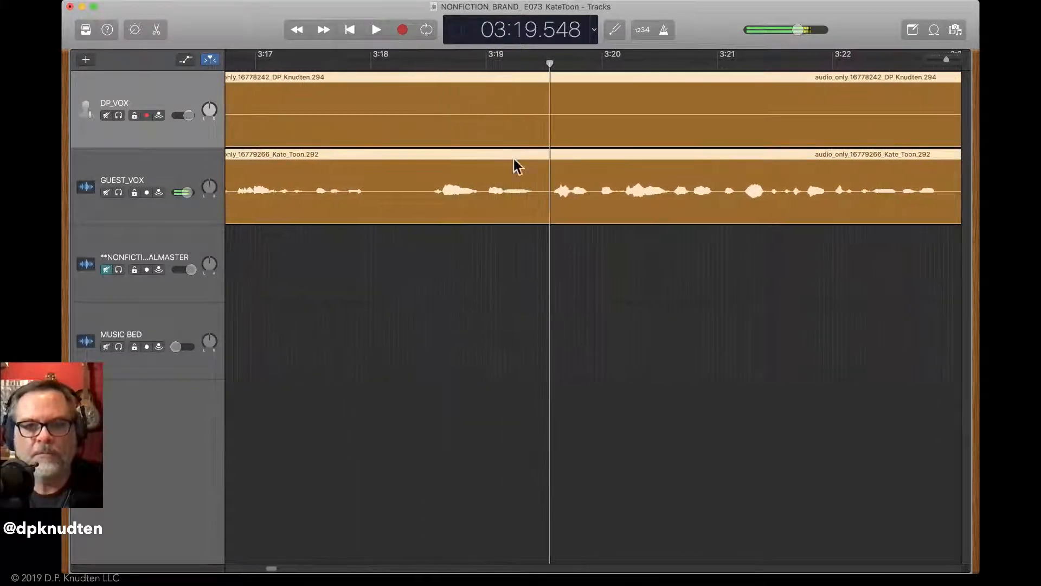
pyautogui.press('super+Right')
pyautogui.press('super+Right')
pyautogui.press('super+Right')
pyautogui.press('super+Right')
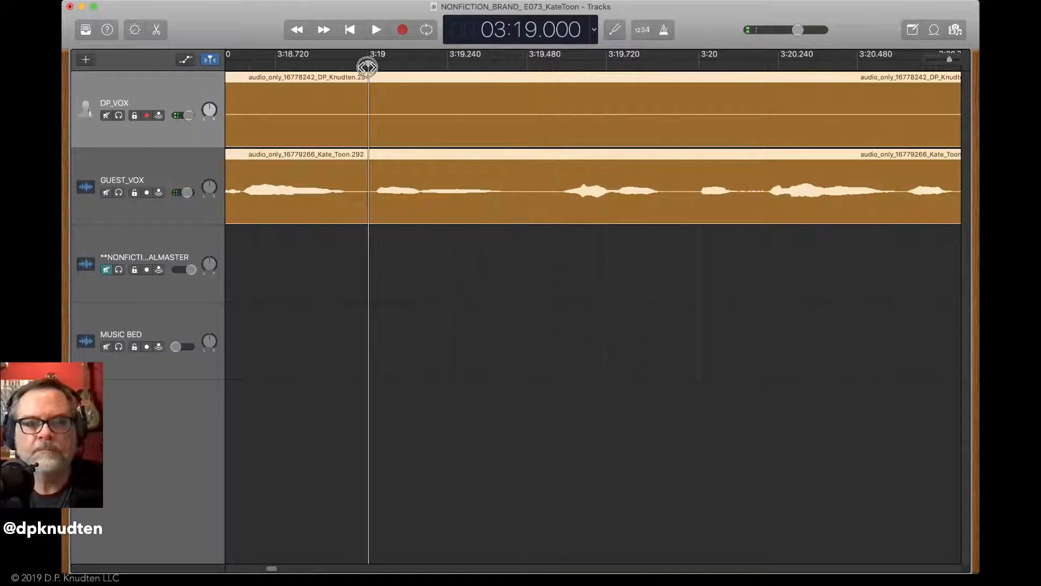
pyautogui.press('super+t')
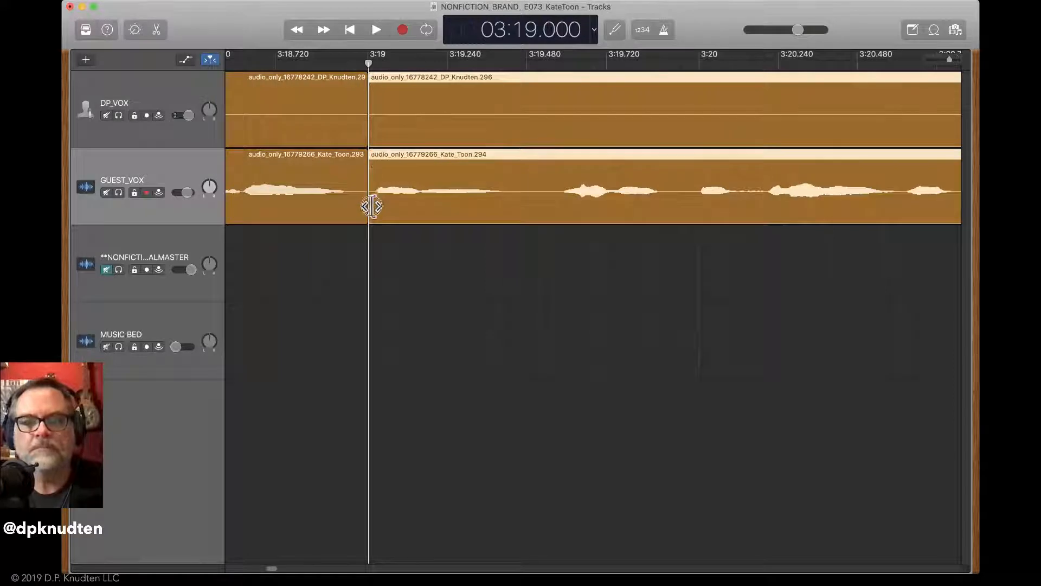
pyautogui.moveTo(371, 207); pyautogui.dragTo(529, 207)
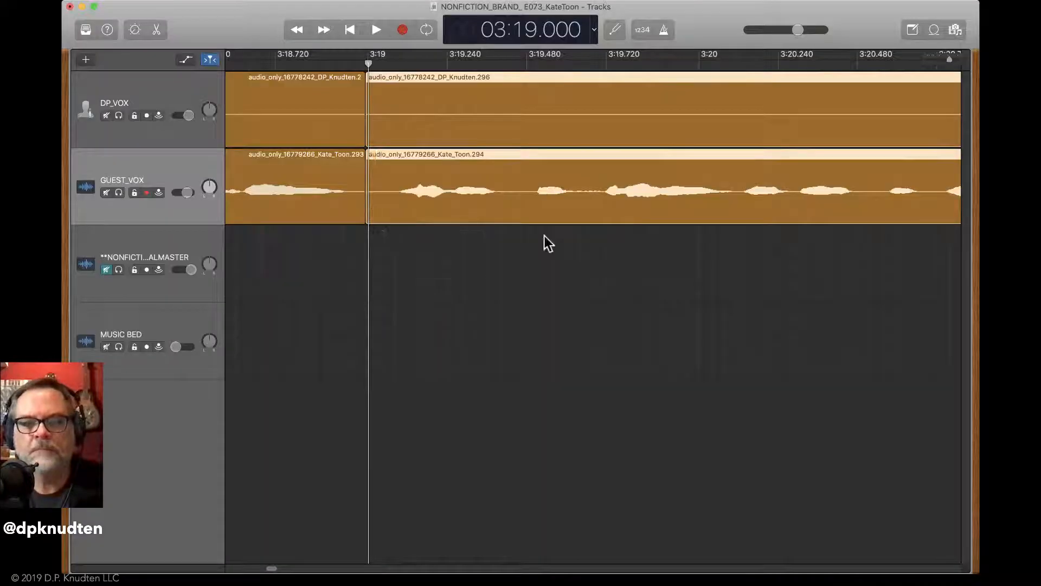
pyautogui.press('super+Left')
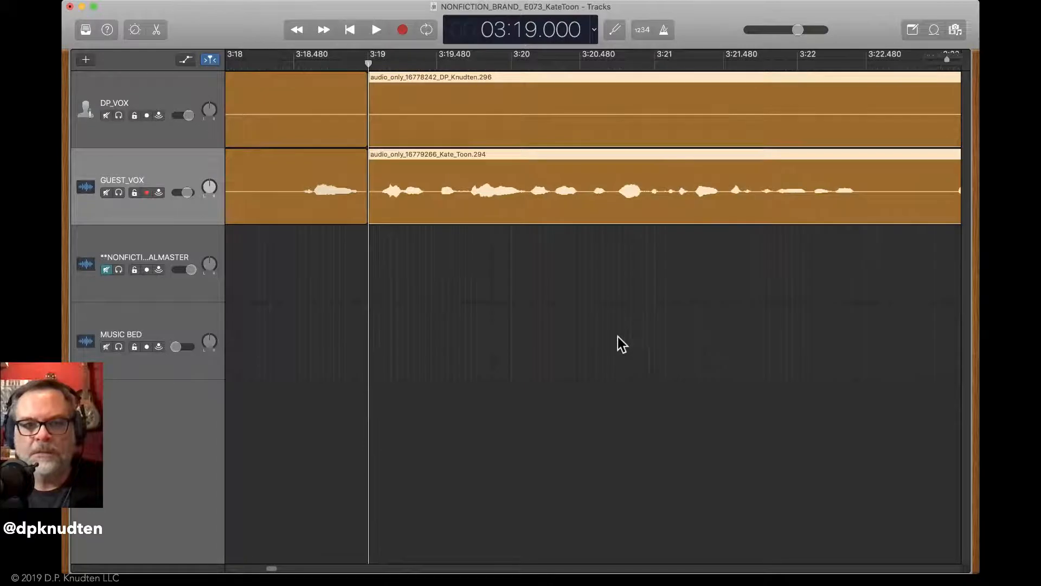
pyautogui.click(236, 69)
pyautogui.press('space')
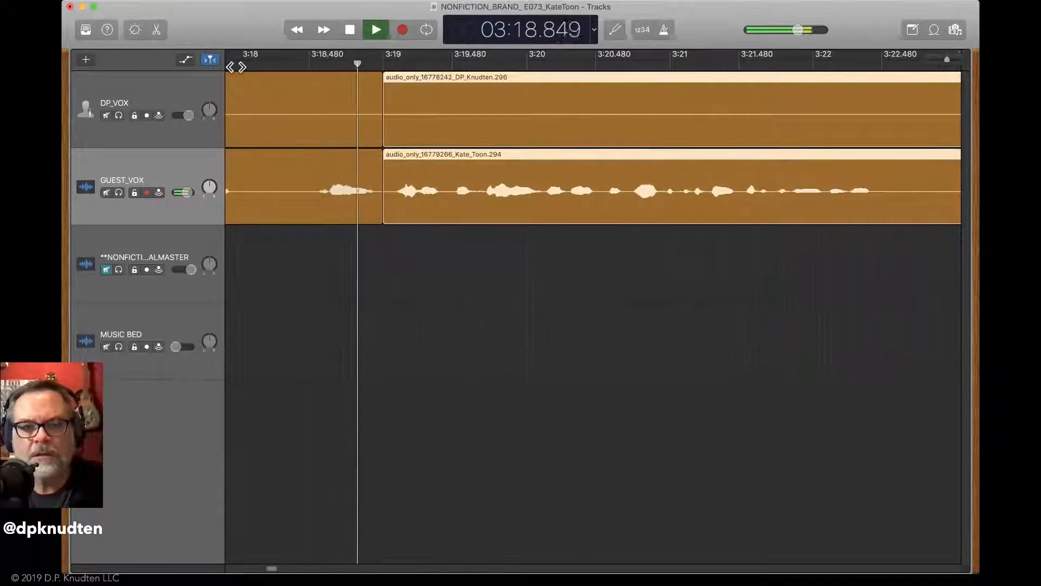
pyautogui.press('space')
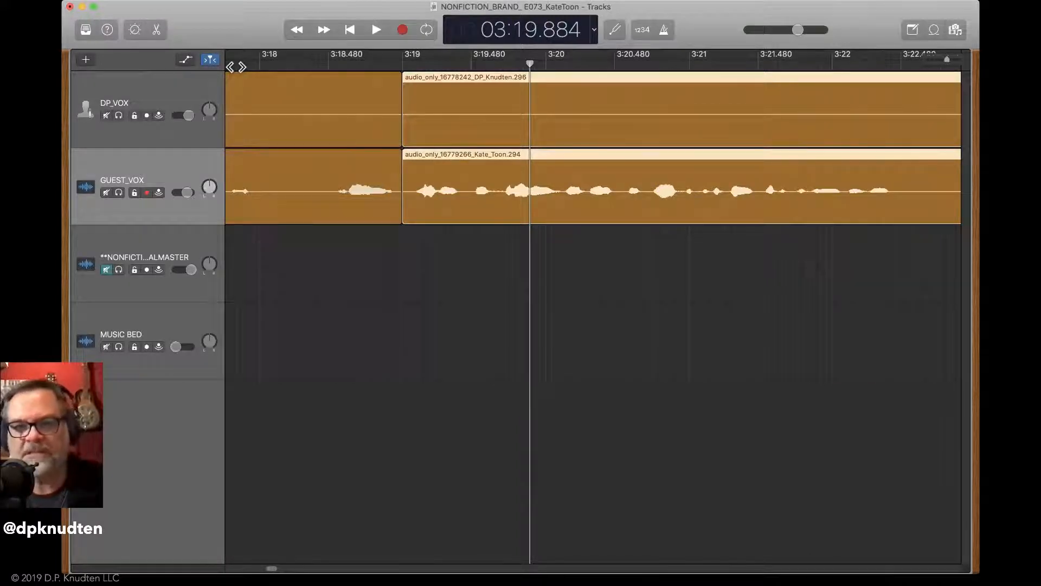
# Split both voice regions at 3:22.640, shorten the pause before the guest's next word, close the gap, and replay from about 3:20.5
pyautogui.press('space')
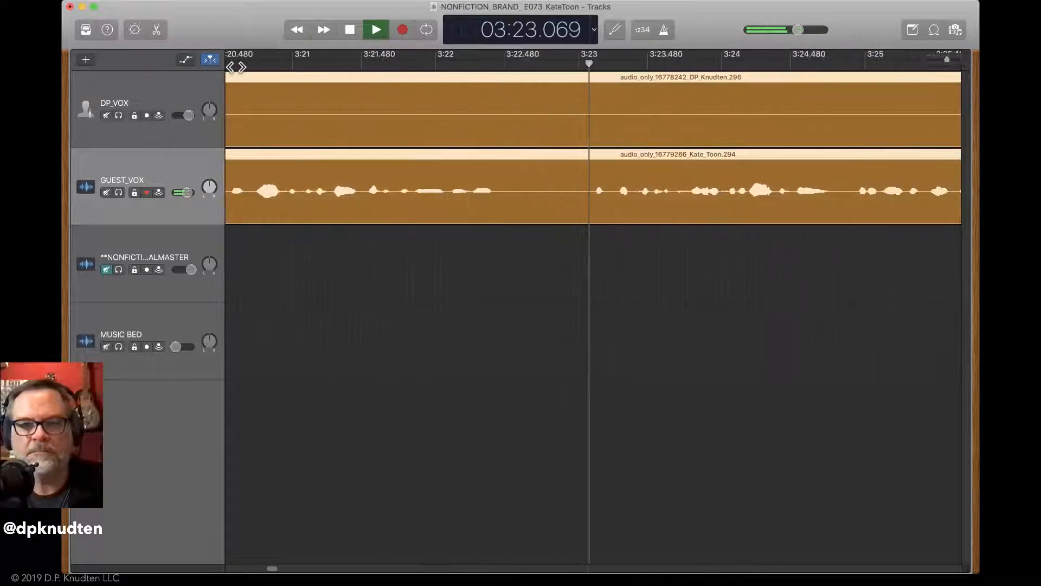
pyautogui.press('space')
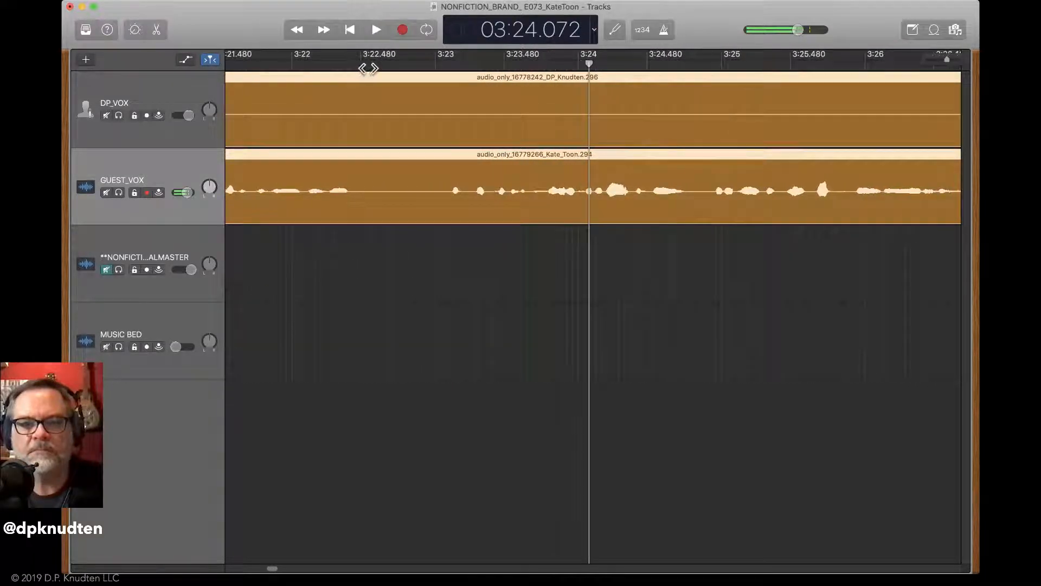
pyautogui.press('super+t')
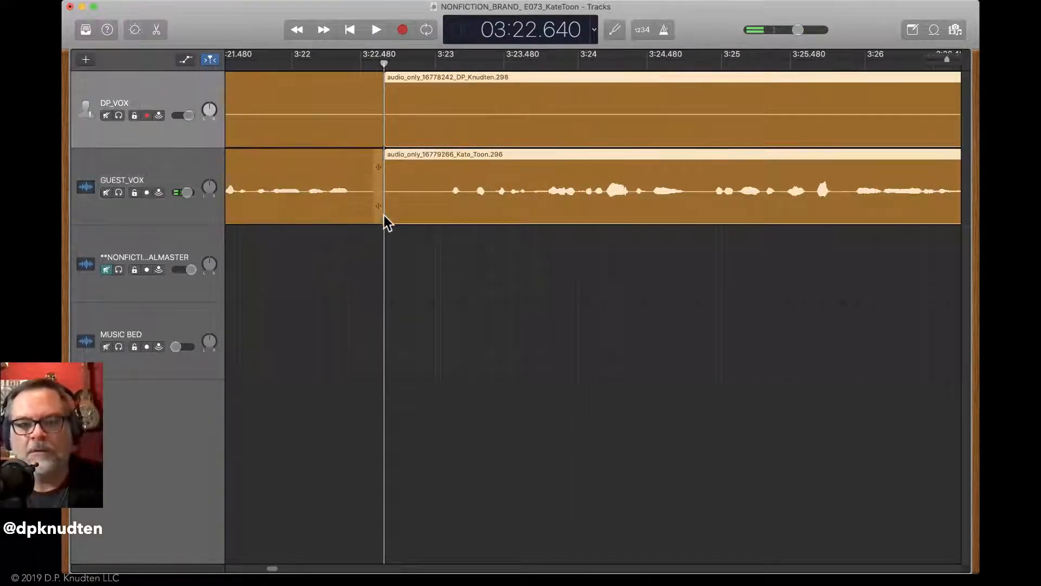
pyautogui.moveTo(388, 214)
pyautogui.mouseDown()
pyautogui.moveTo(451, 216)
pyautogui.moveTo(402, 220)
pyautogui.mouseUp()
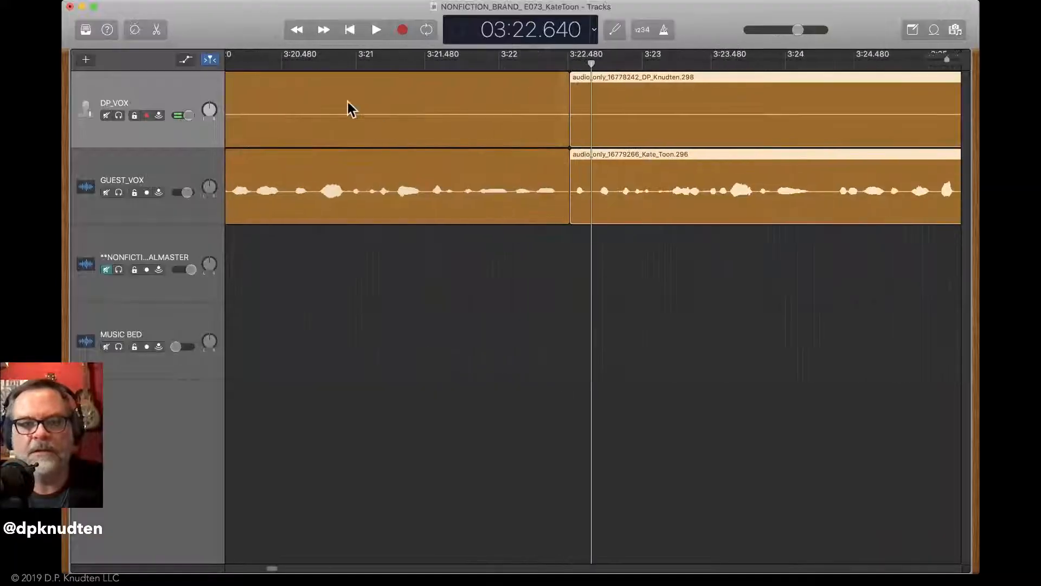
pyautogui.doubleClick(300, 64)
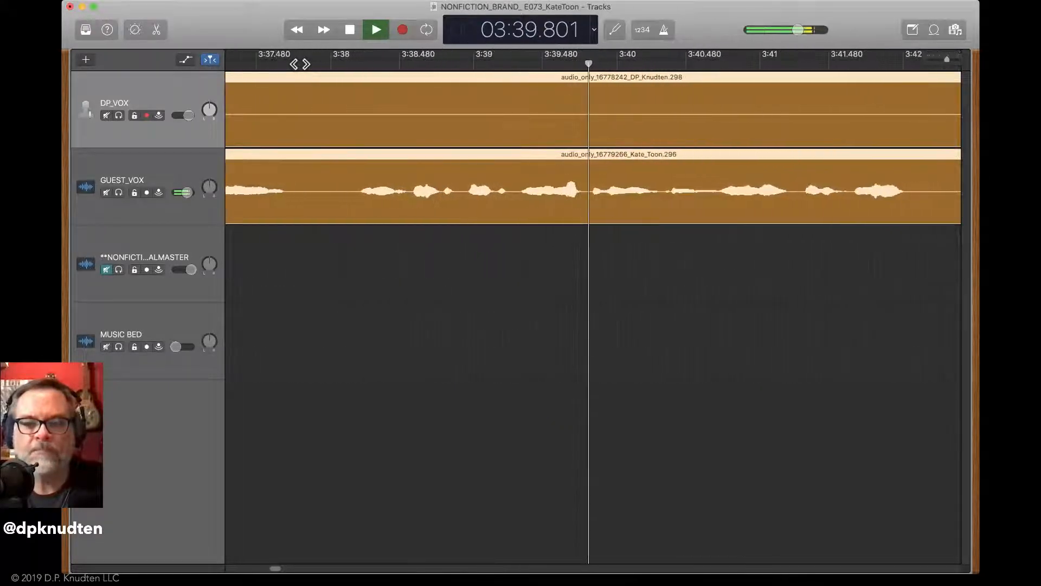
# Listen repeatedly to the guest's phrase between about 3:37.5 and 3:41 to locate the words to cut
pyautogui.press('space')
pyautogui.click(299, 64)
pyautogui.press('space')
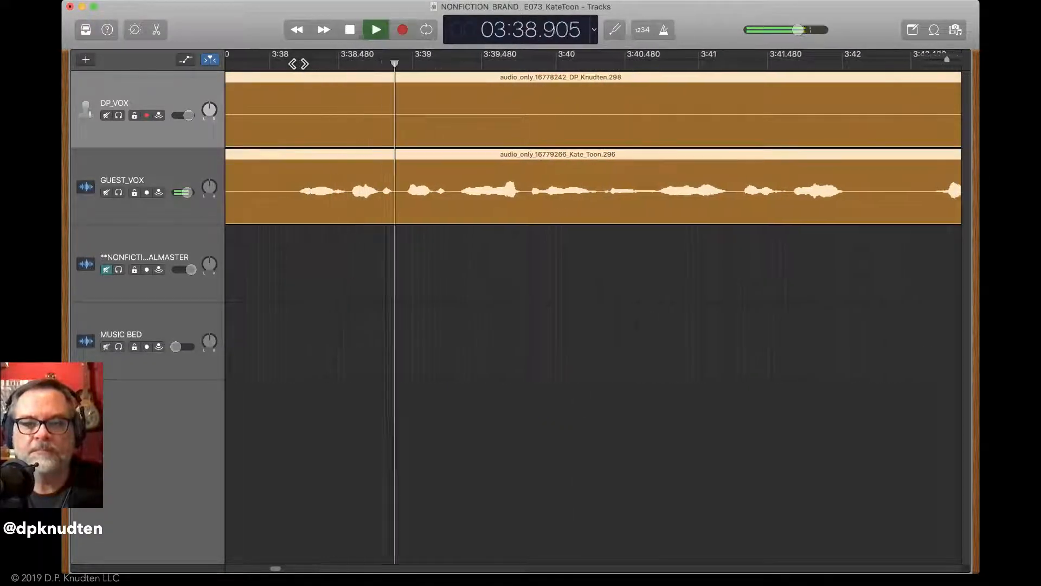
pyautogui.press('space')
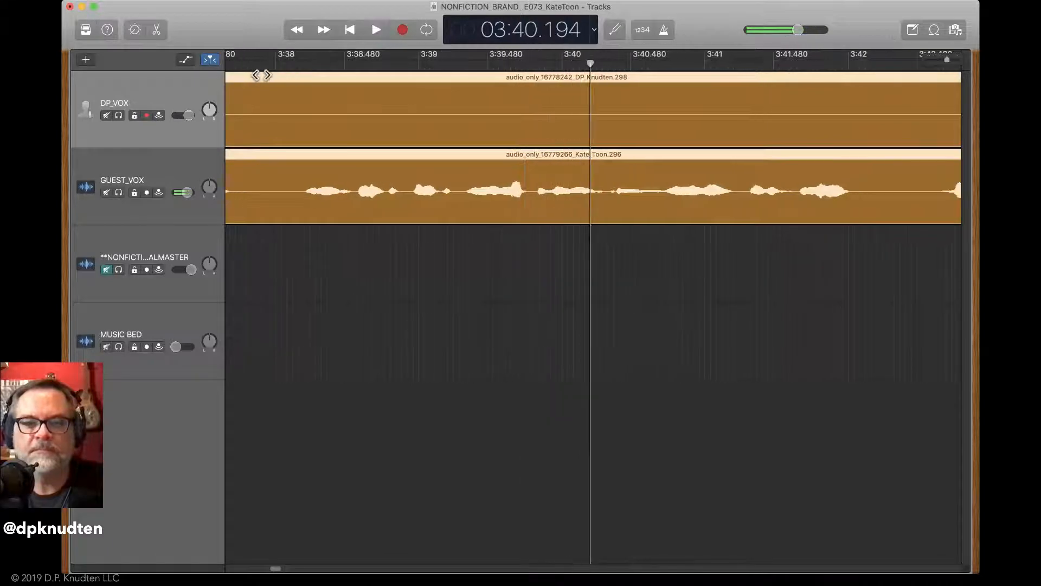
pyautogui.press('space')
pyautogui.press('space')
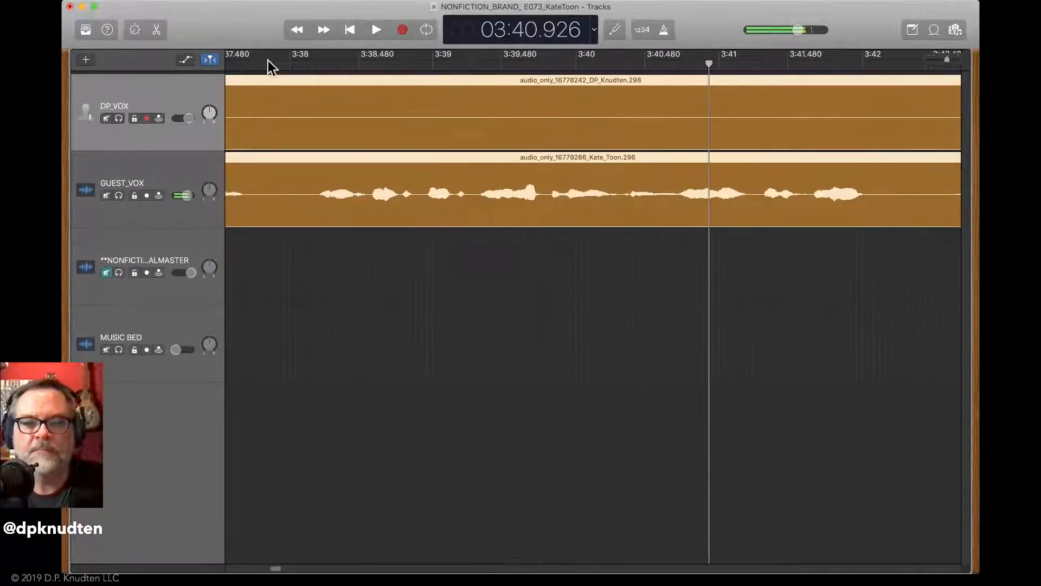
pyautogui.click(265, 66)
pyautogui.press('space')
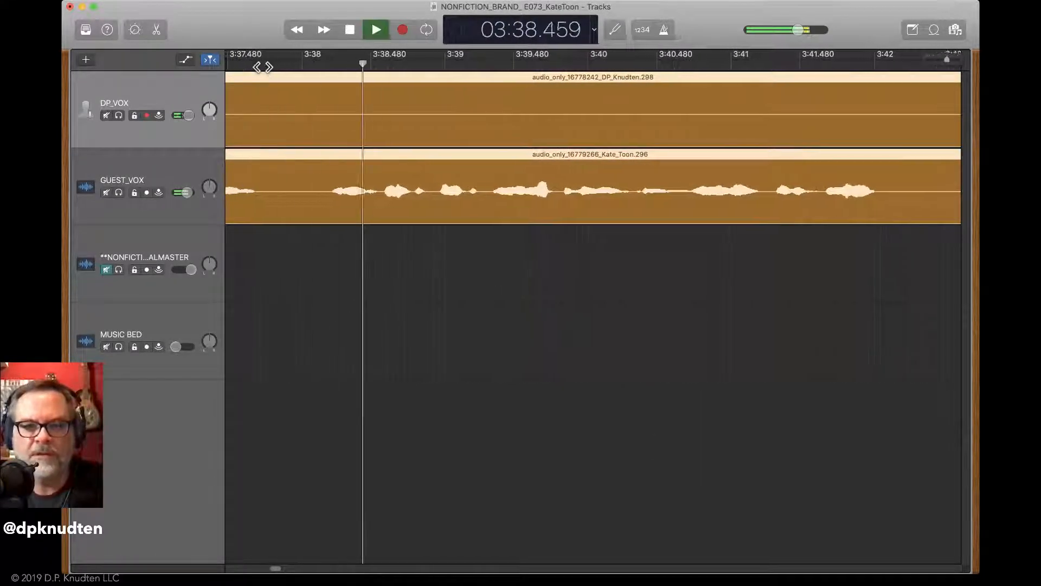
pyautogui.press('space')
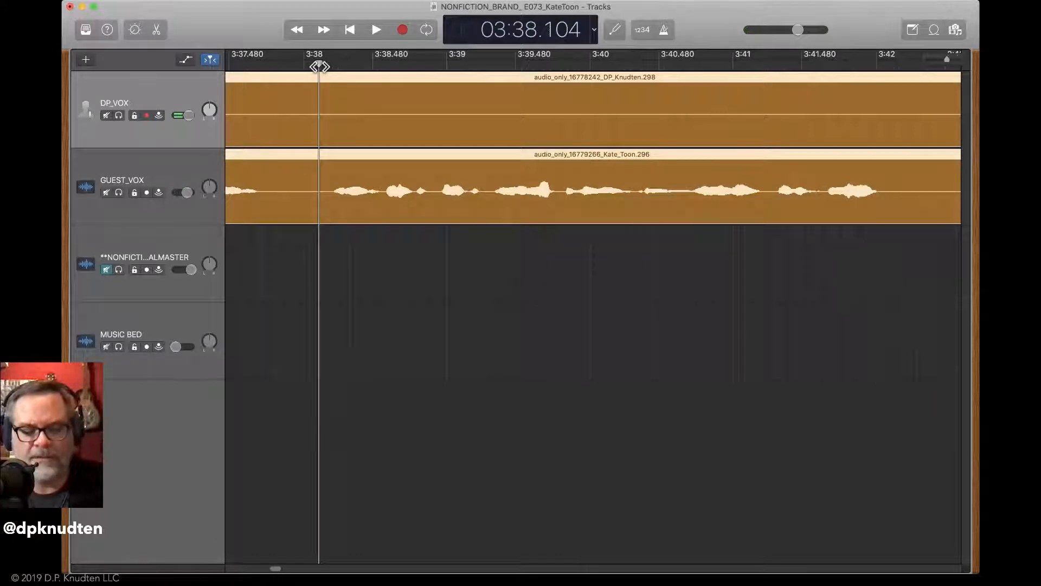
# Split both voice regions at 3:38.104, trim about 1.2 s from the later regions' start, close the gap, and replay the join
pyautogui.press('super+t')
pyautogui.click(344, 208)
pyautogui.moveTo(325, 211); pyautogui.dragTo(440, 213)
pyautogui.press('space')
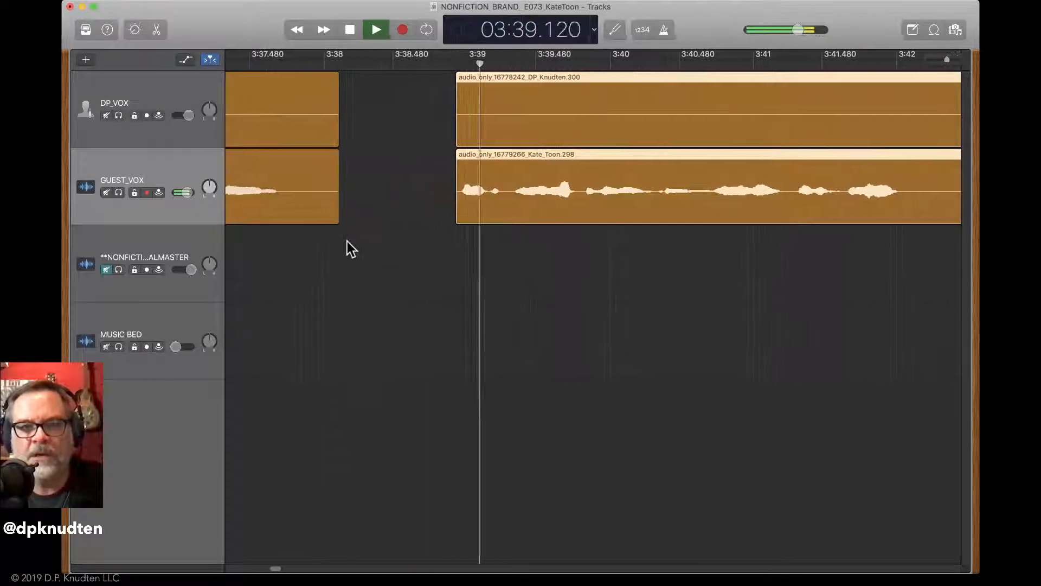
pyautogui.press('space')
pyautogui.moveTo(465, 218); pyautogui.dragTo(514, 221)
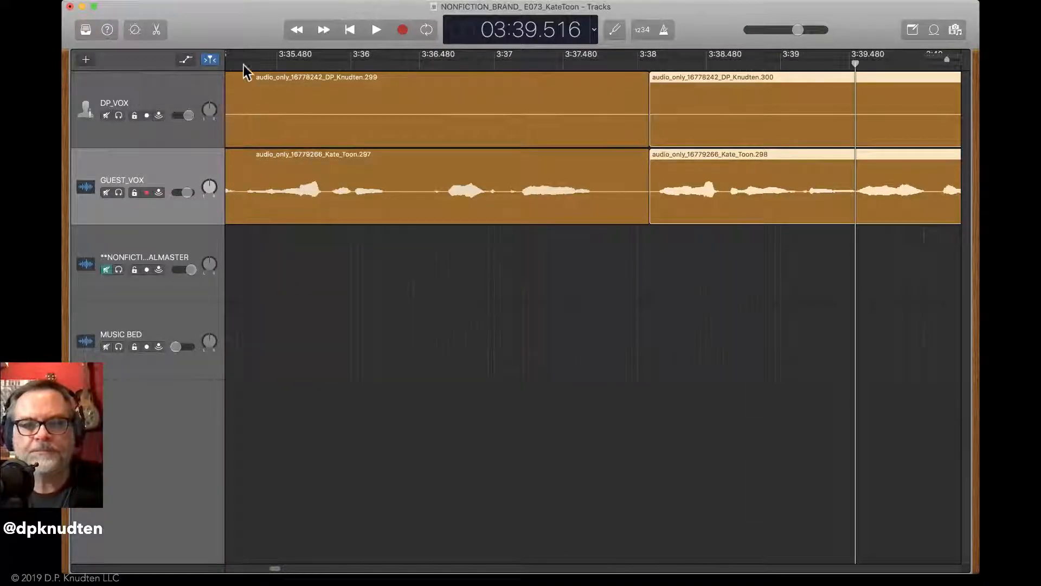
pyautogui.press('space')
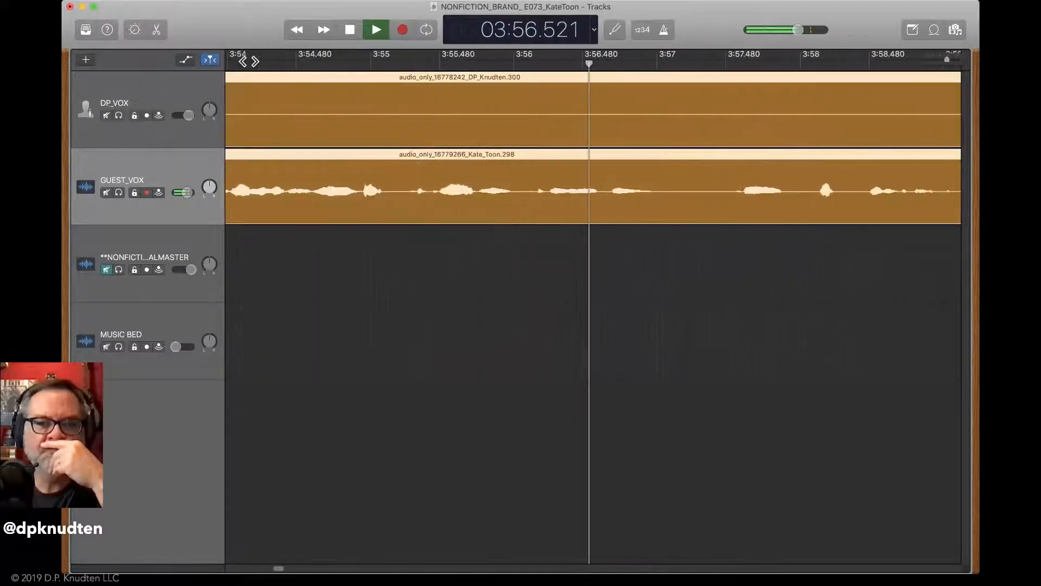
# Replay the guest's passage from about 3:49 and split both voice regions at 3:49.480, before the guest's phrase
pyautogui.press('space')
pyautogui.hscroll(-15, 593, 314)
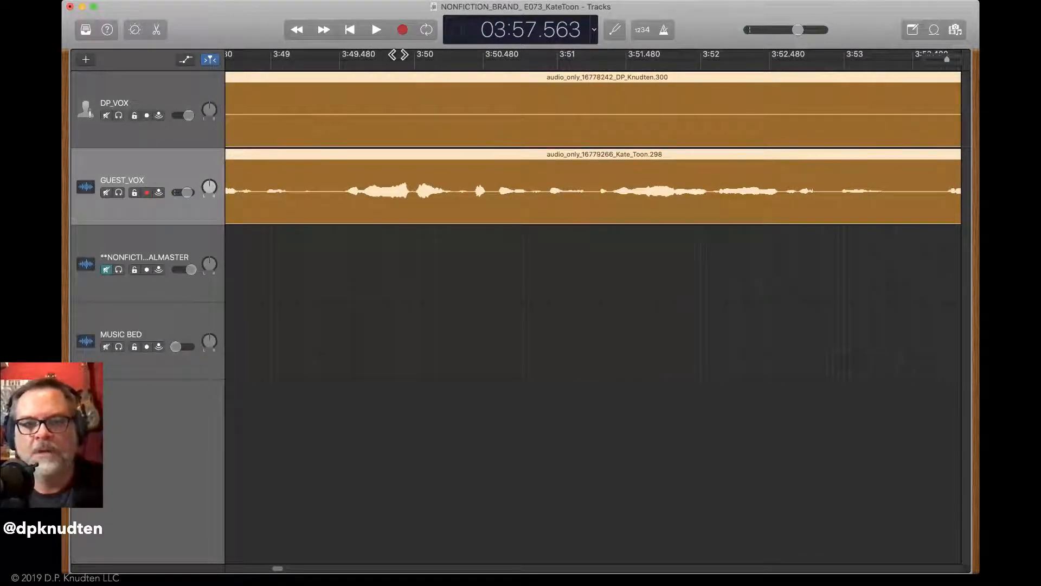
pyautogui.click(293, 65)
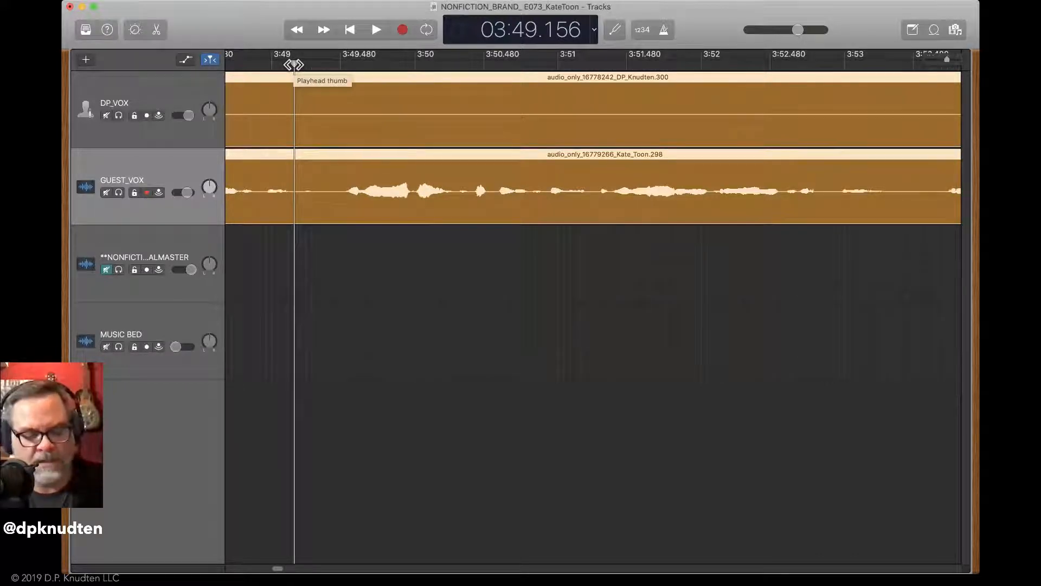
pyautogui.press('space')
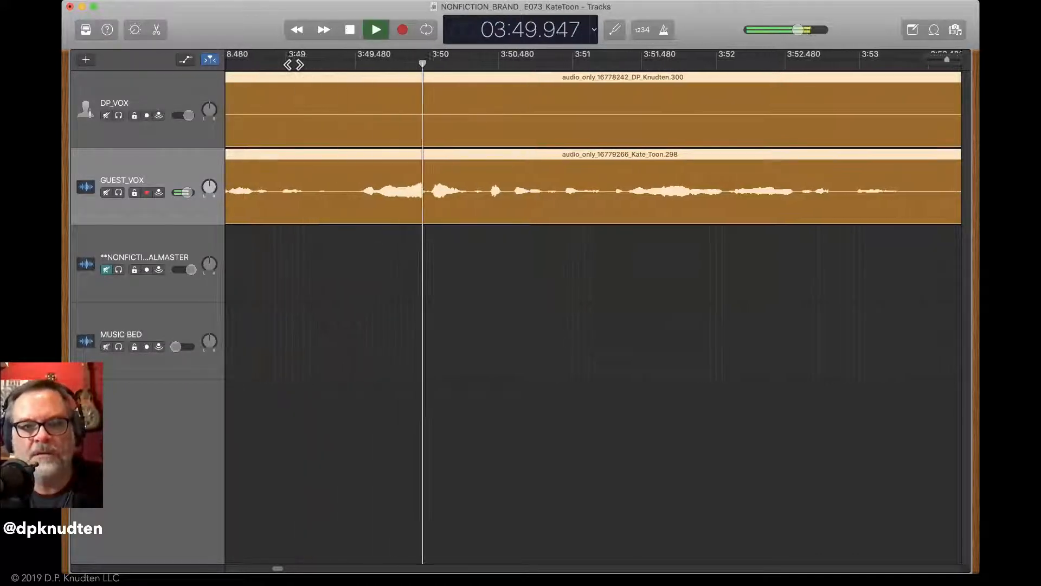
pyautogui.press('space')
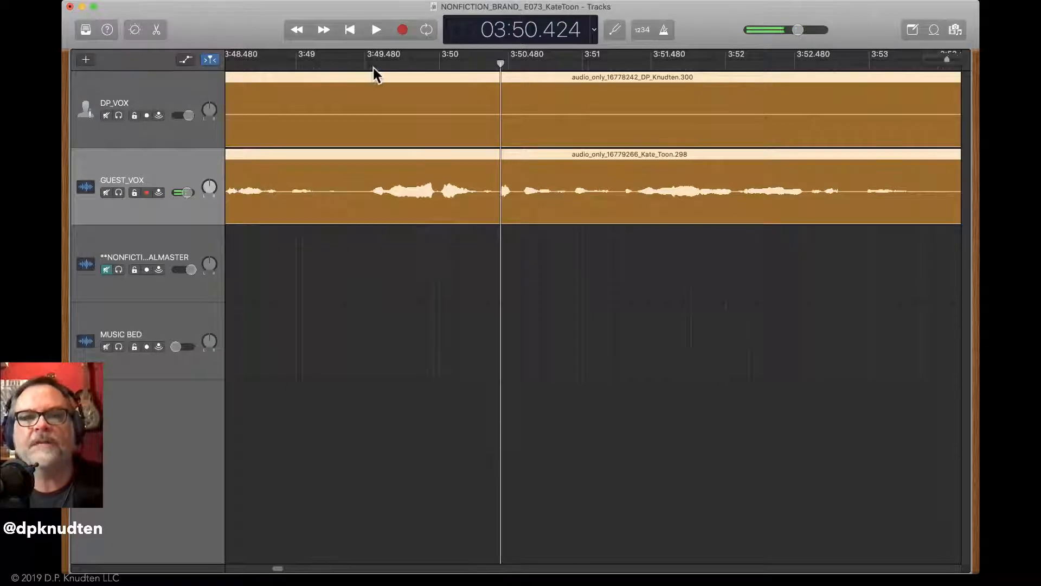
pyautogui.moveTo(373, 68); pyautogui.dragTo(362, 69)
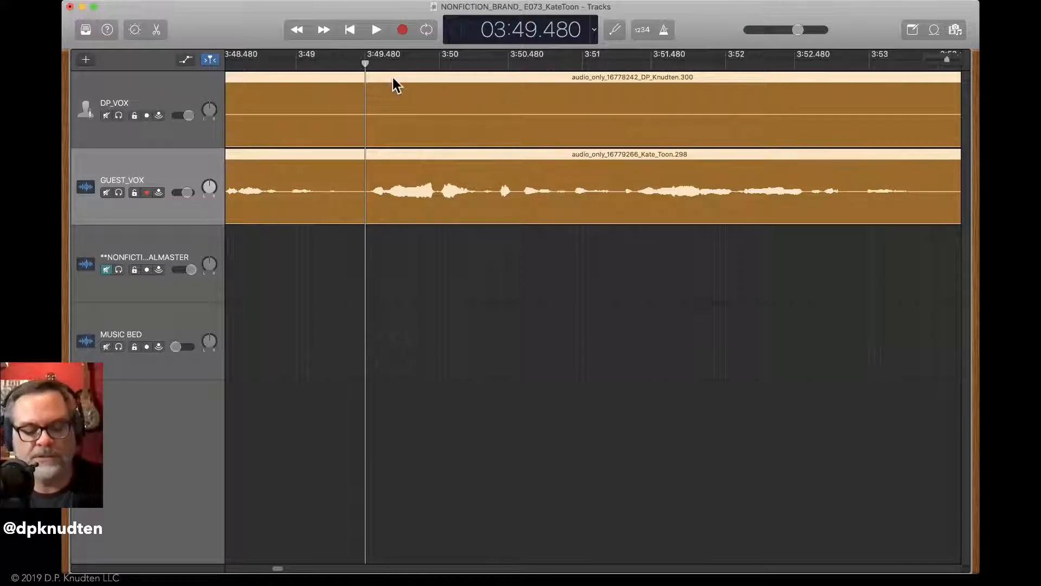
pyautogui.press('super+t')
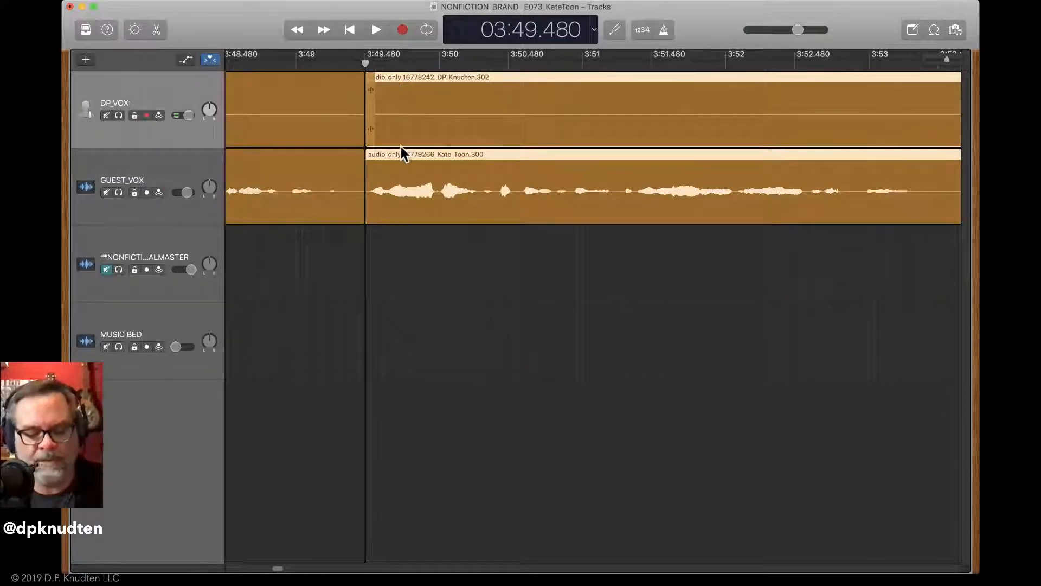
# Play on to the host's reply and split both voice regions at 4:00.360, in the pause before it
pyautogui.press('space')
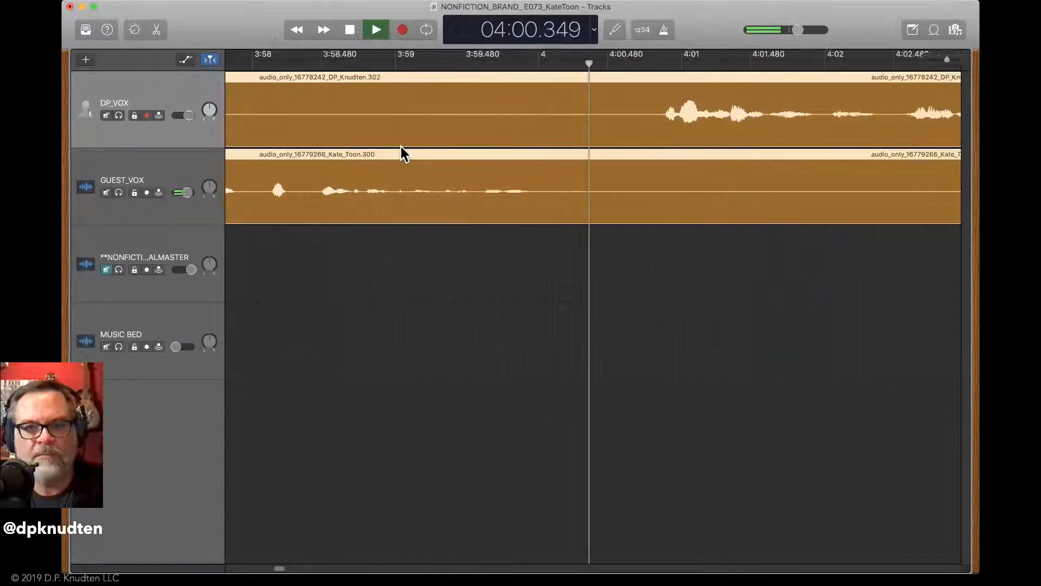
pyautogui.press('space')
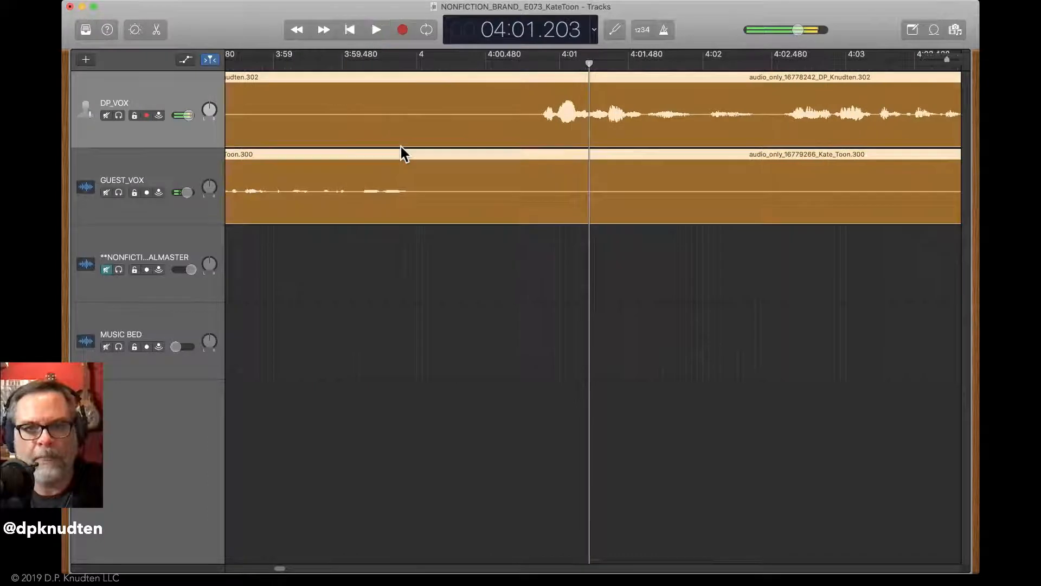
pyautogui.click(409, 64)
pyautogui.moveTo(409, 67); pyautogui.dragTo(466, 68)
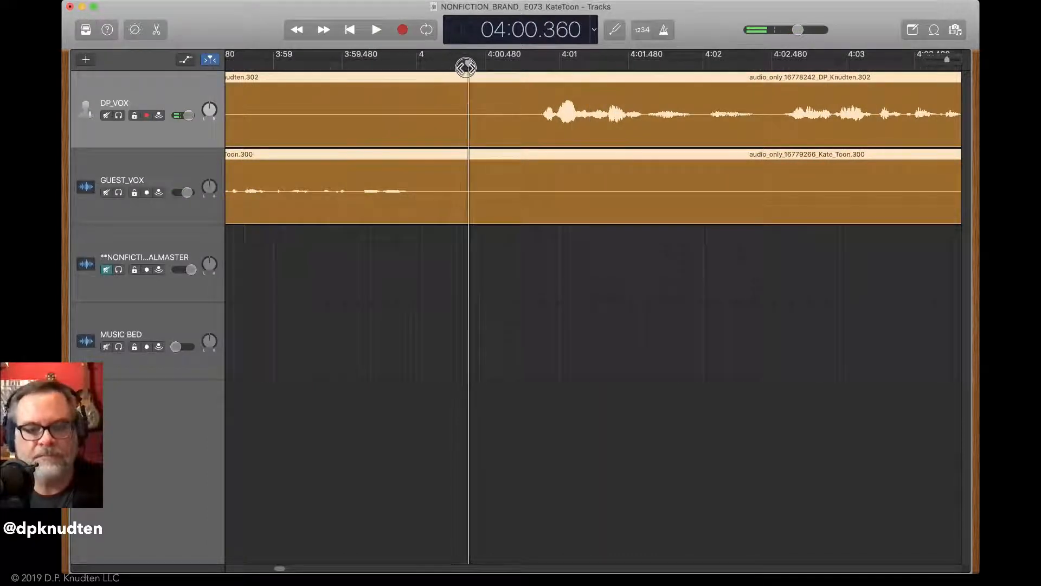
pyautogui.press('super+t')
# Replay the guest's passage from about 3:44 to check where the cut should begin
pyautogui.hscroll(-4, 350, 257)
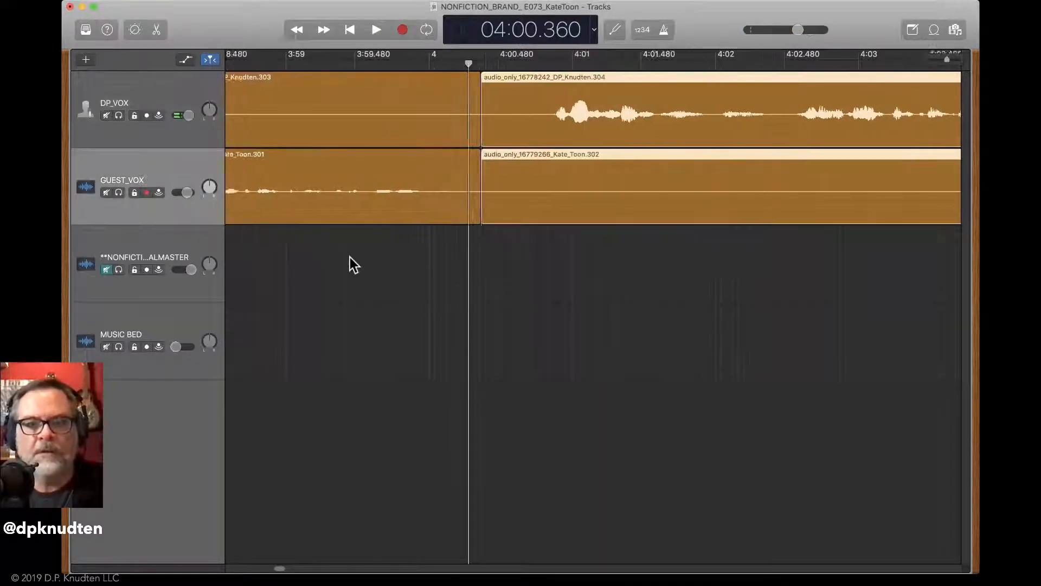
pyautogui.press('super+Left')
pyautogui.press('super+Left')
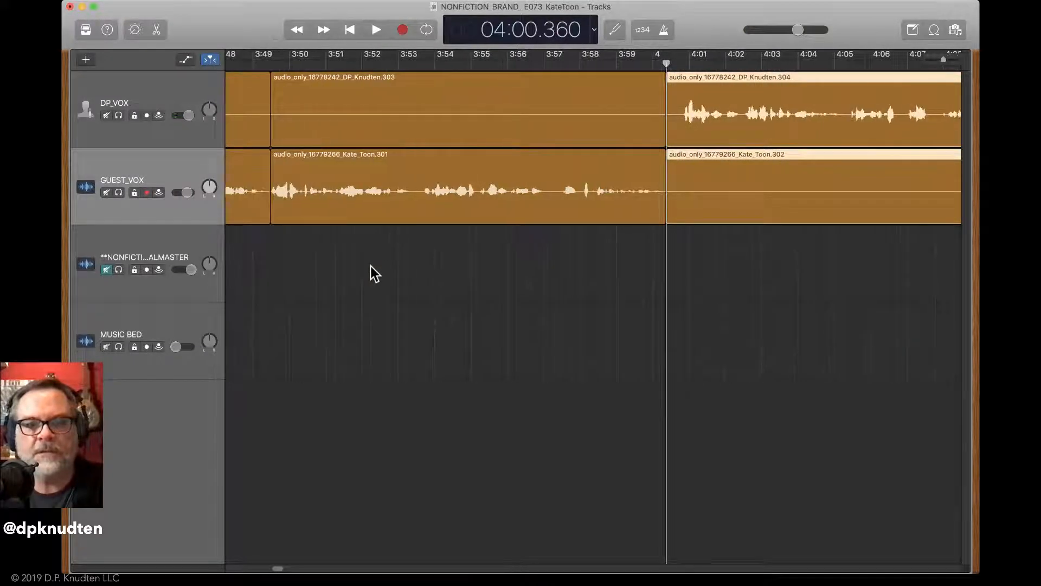
pyautogui.hscroll(-4, 369, 266)
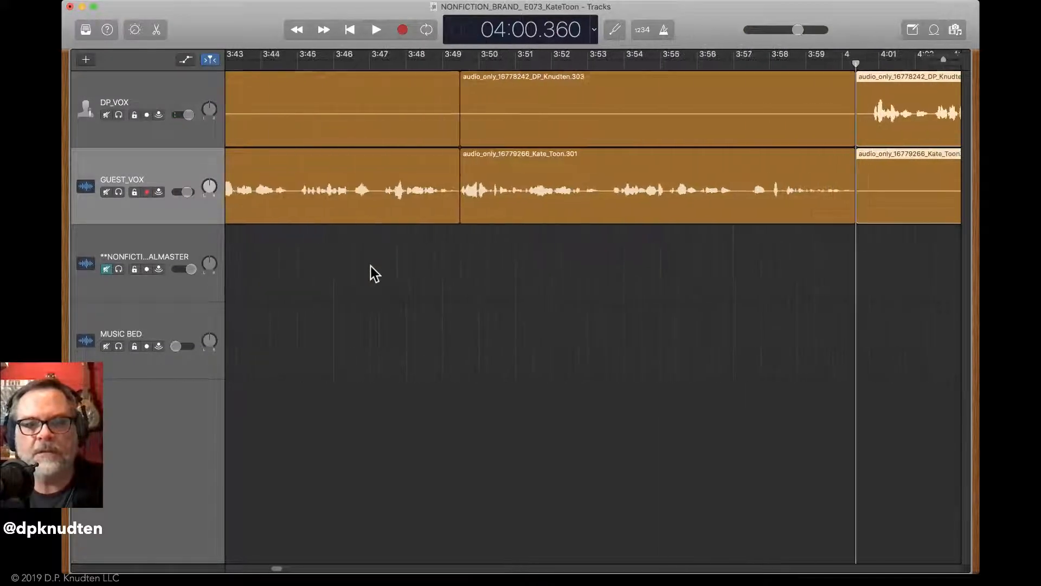
pyautogui.click(261, 64)
pyautogui.press('space')
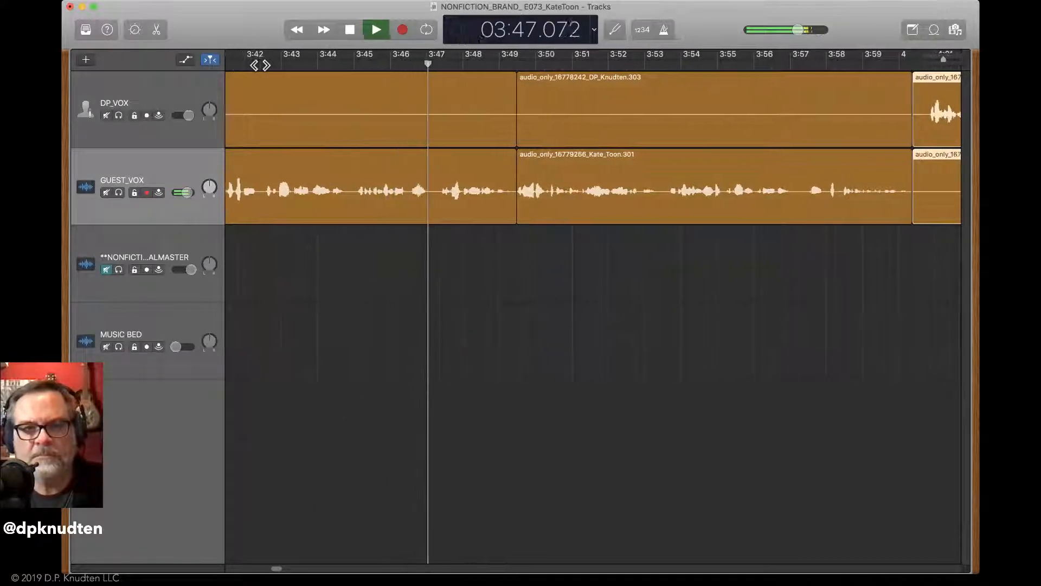
pyautogui.press('space')
# Undo the last two splits, split both voice regions at 3:44.880 instead, and listen from the new split
pyautogui.moveTo(336, 67); pyautogui.dragTo(354, 65)
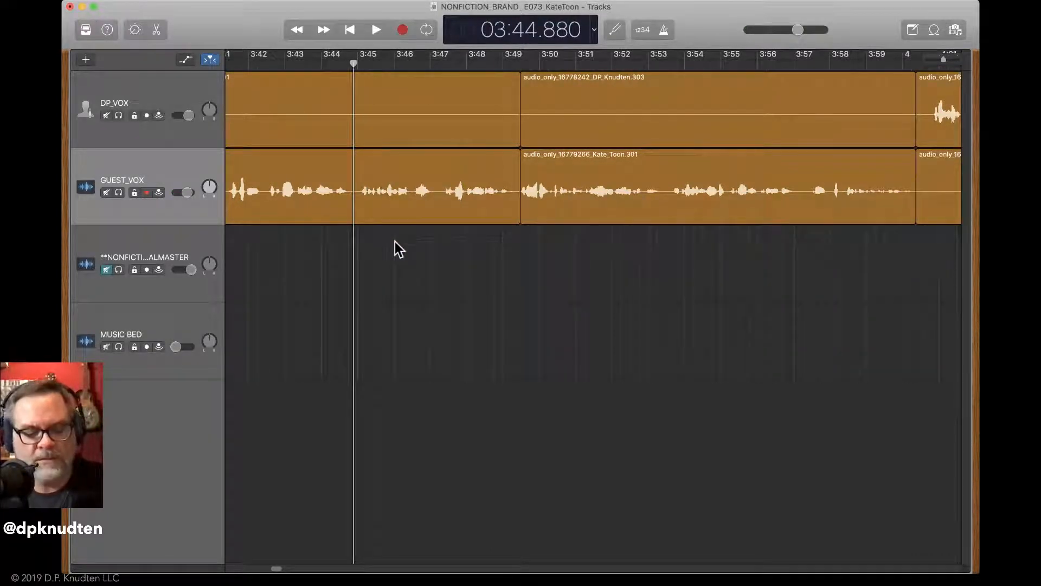
pyautogui.press('super+z')
pyautogui.press('super+z')
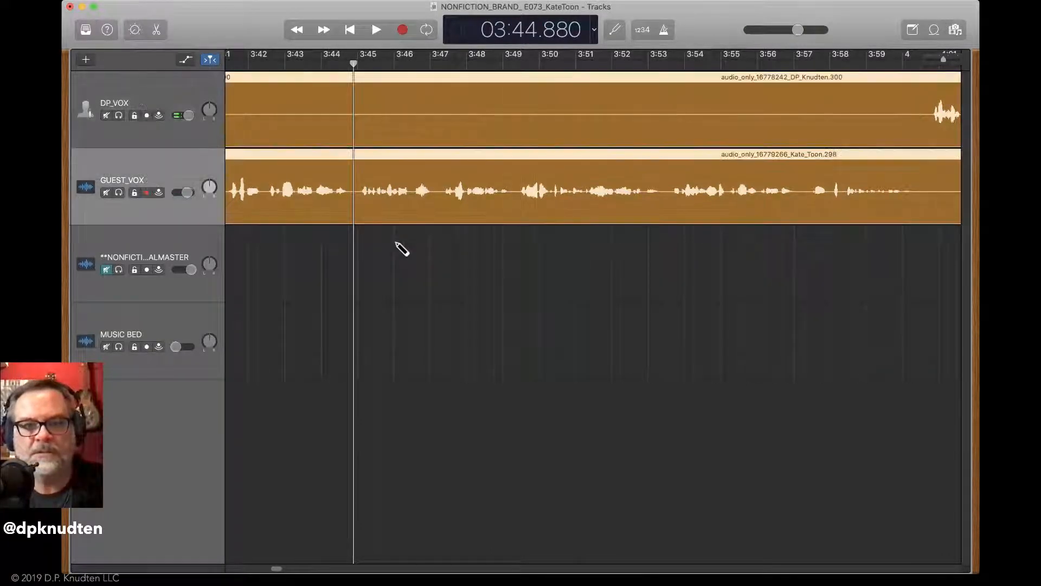
pyautogui.press('super+t')
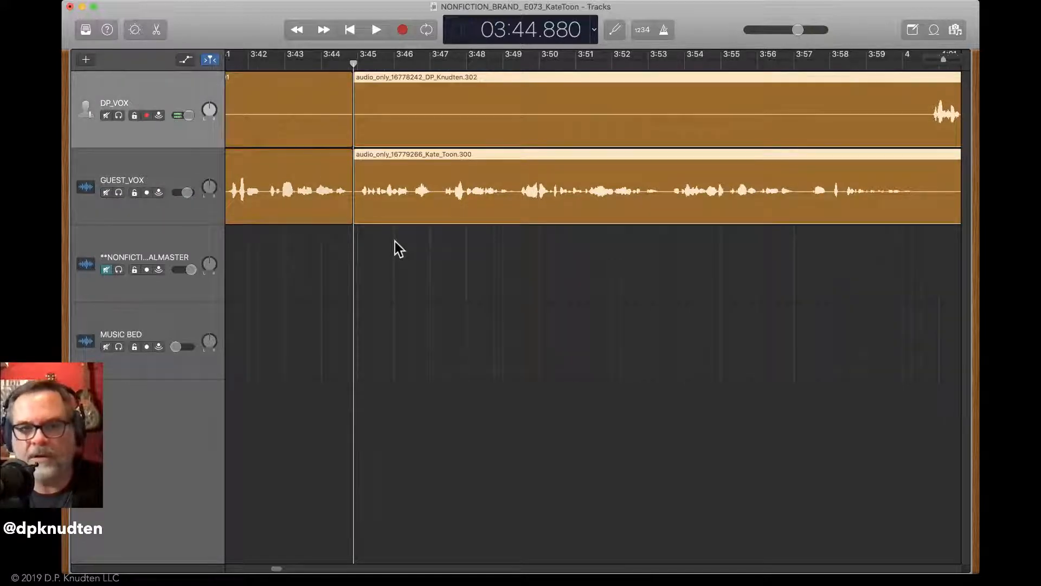
pyautogui.press('space')
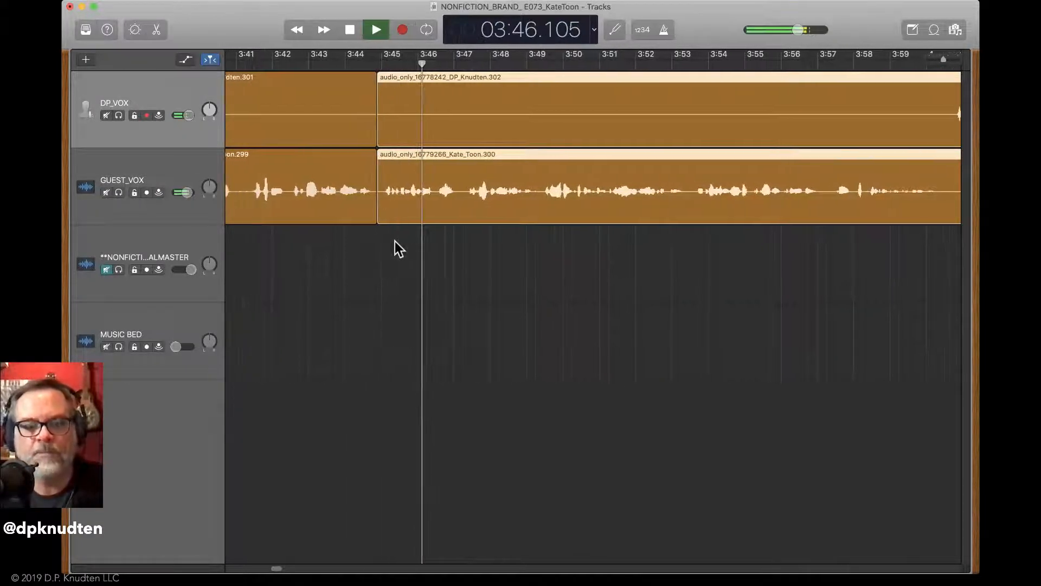
pyautogui.press('space')
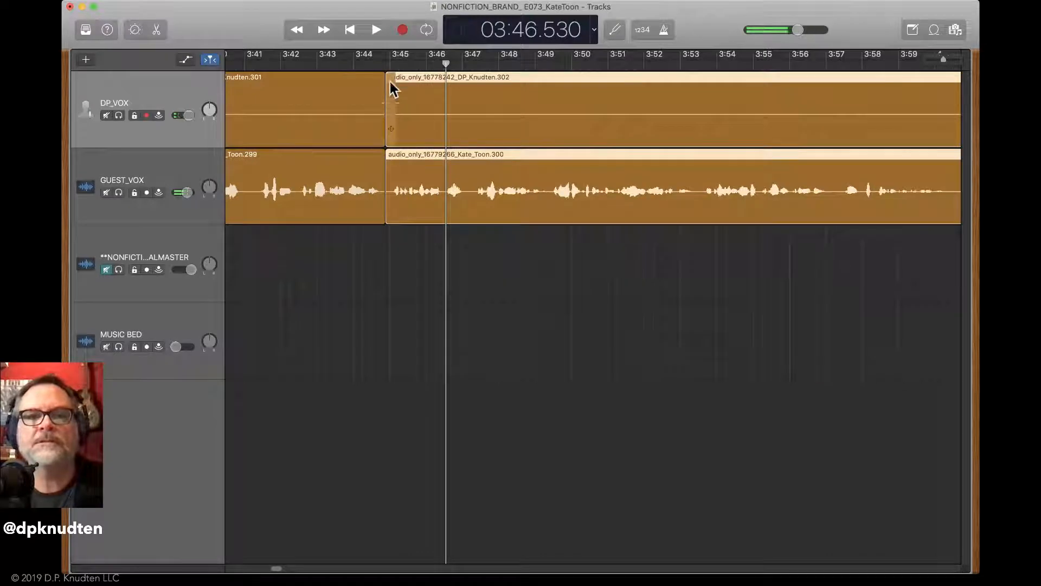
pyautogui.click(387, 64)
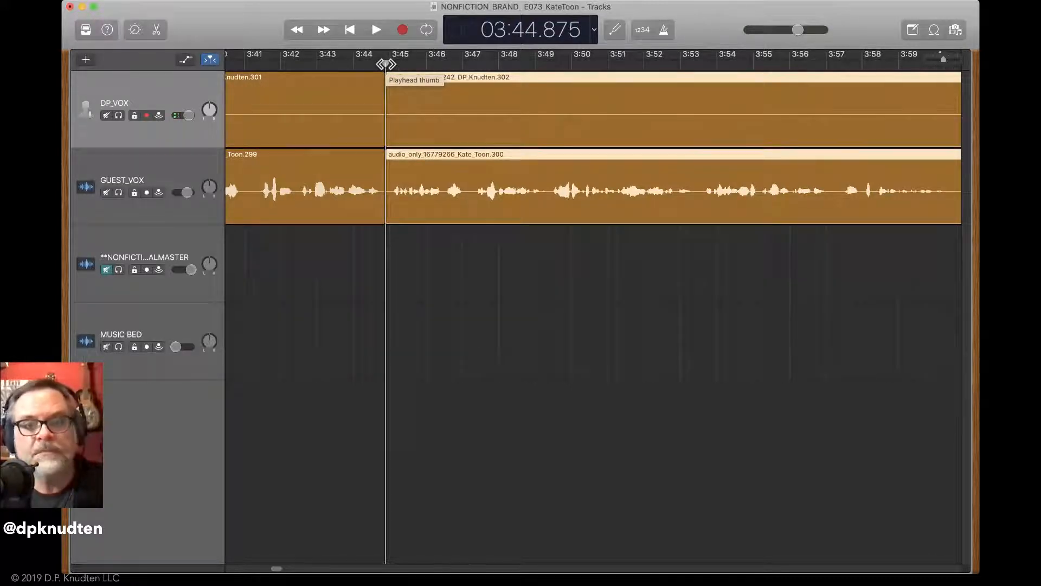
# Split both voice regions at 4:41.625, trim about 0.6 s from the later regions to drop the host's word, close the gap, and replay
pyautogui.press('space')
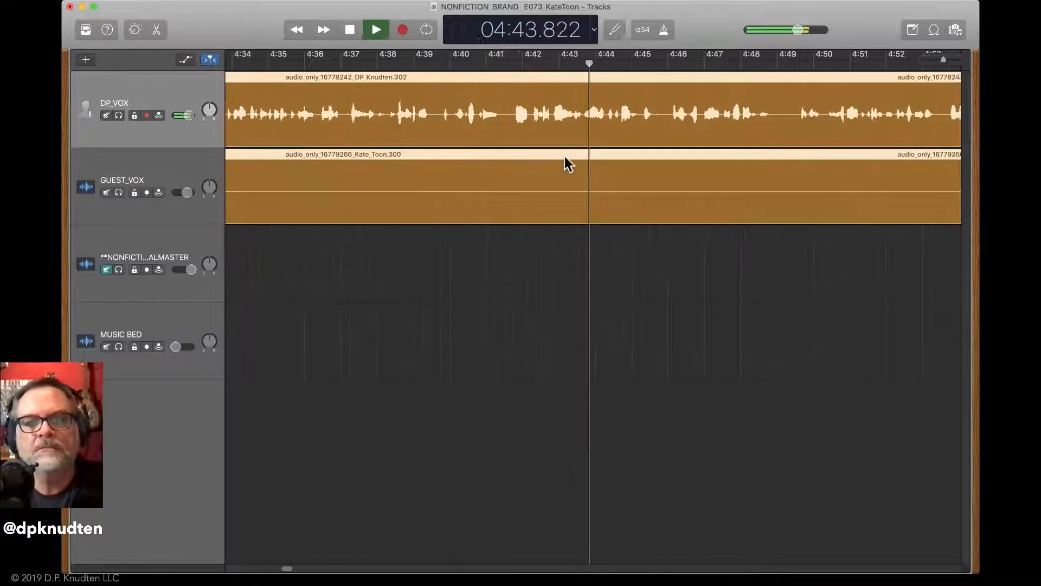
pyautogui.press('space')
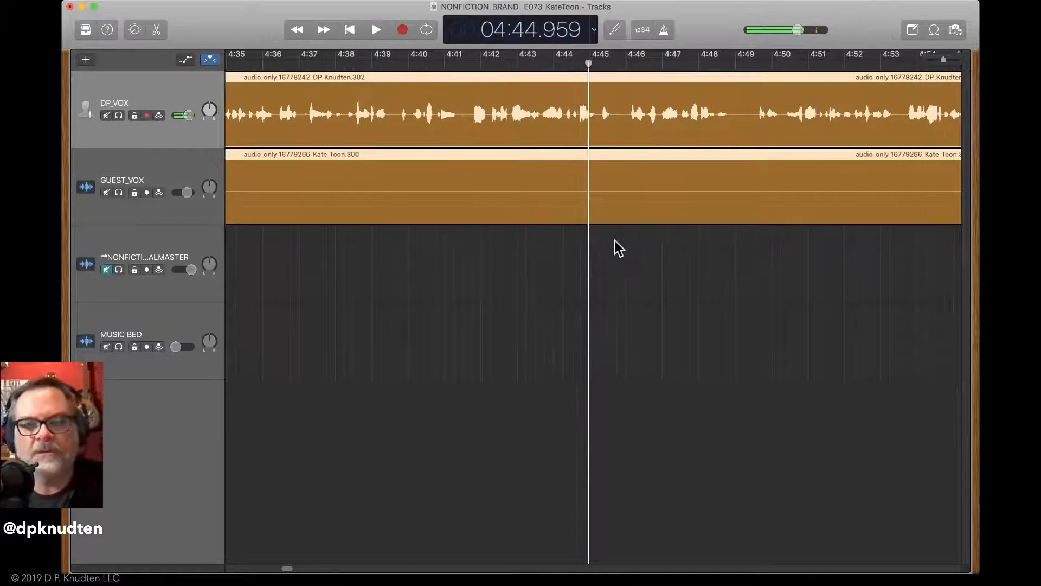
pyautogui.press('super+Right')
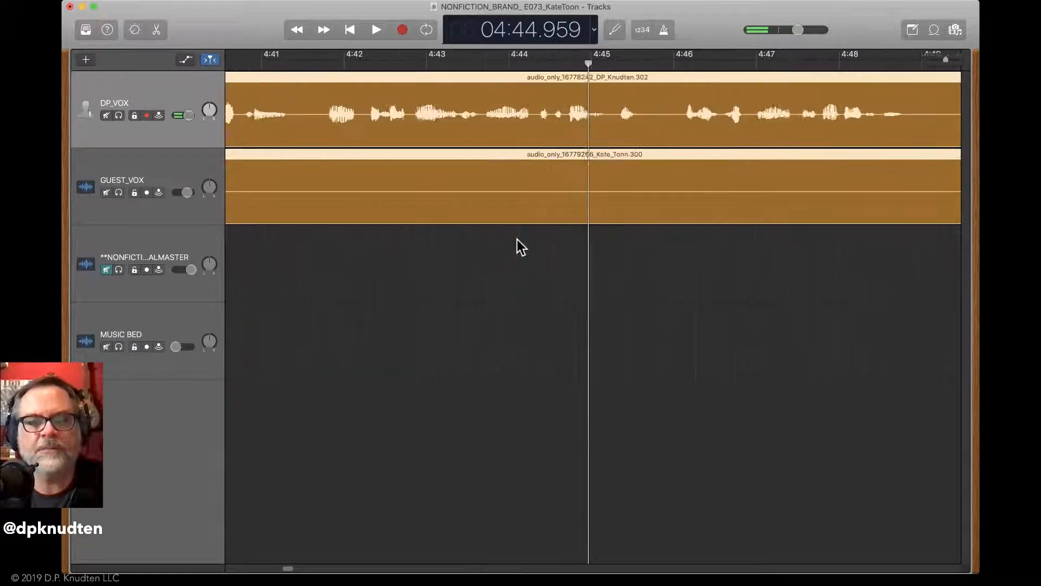
pyautogui.click(318, 64)
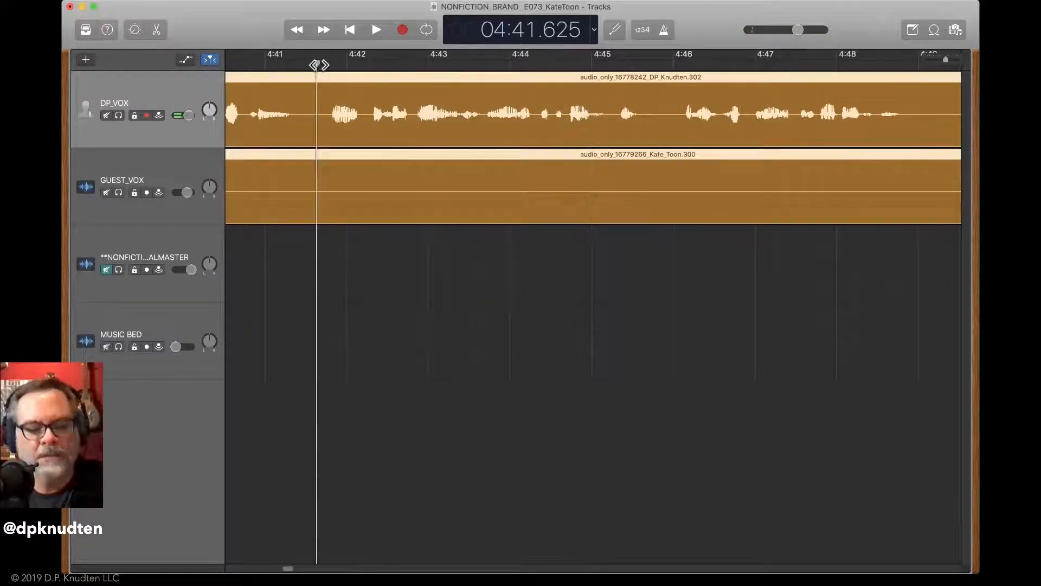
pyautogui.press('super+t')
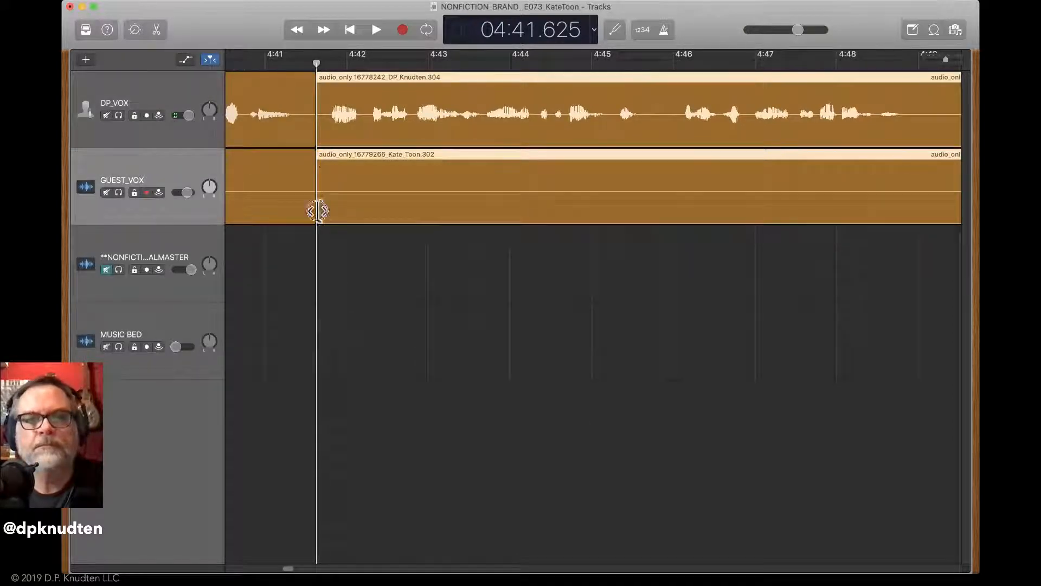
pyautogui.moveTo(317, 211); pyautogui.dragTo(365, 215)
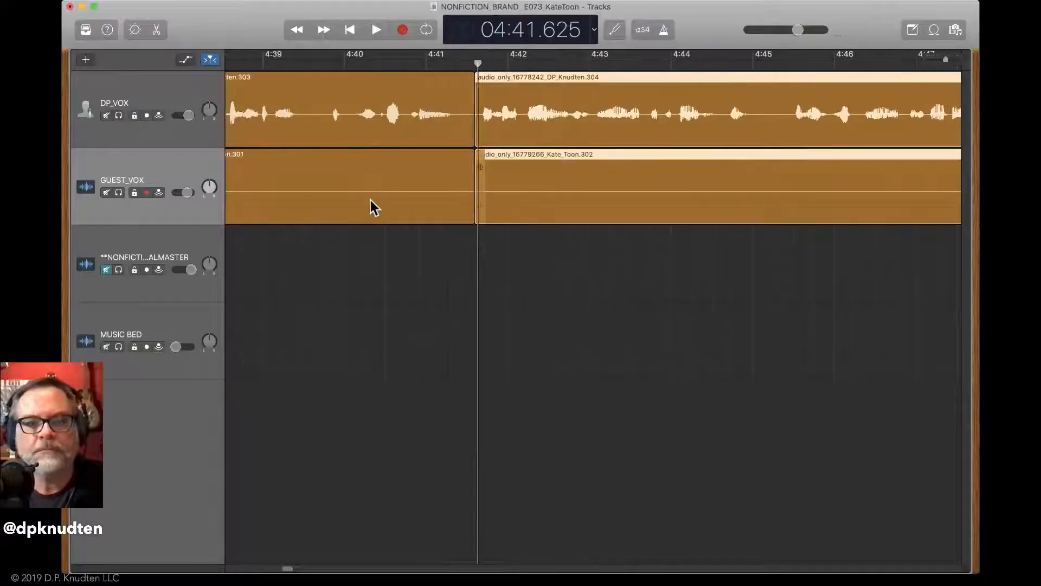
pyautogui.click(301, 65)
pyautogui.press('space')
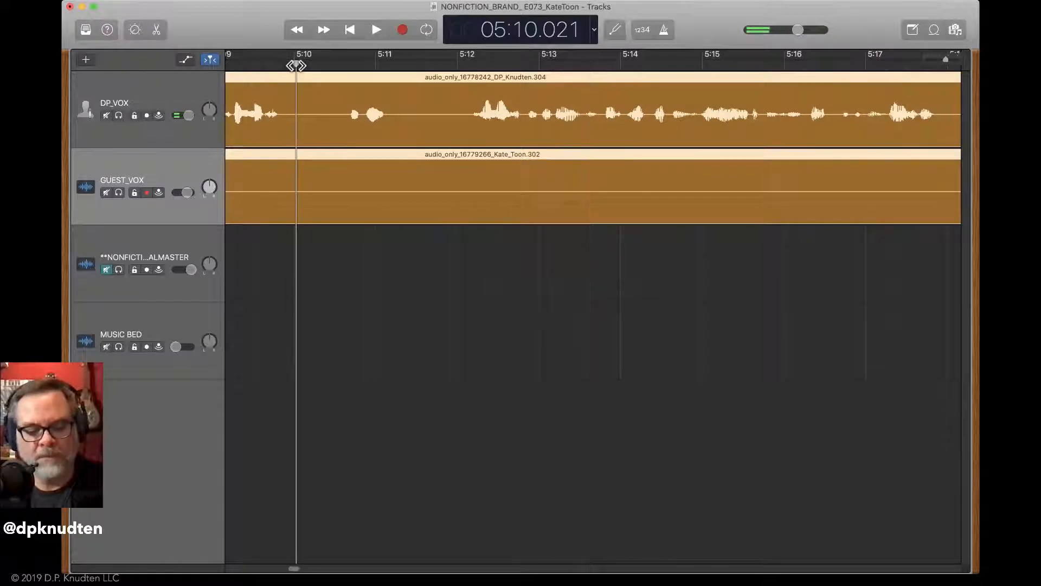
# Split both voice regions at 5:10.021, trim about 0.6 s of pause from the later regions' start, and close the gap
pyautogui.press('super+t')
pyautogui.moveTo(302, 216); pyautogui.dragTo(344, 216)
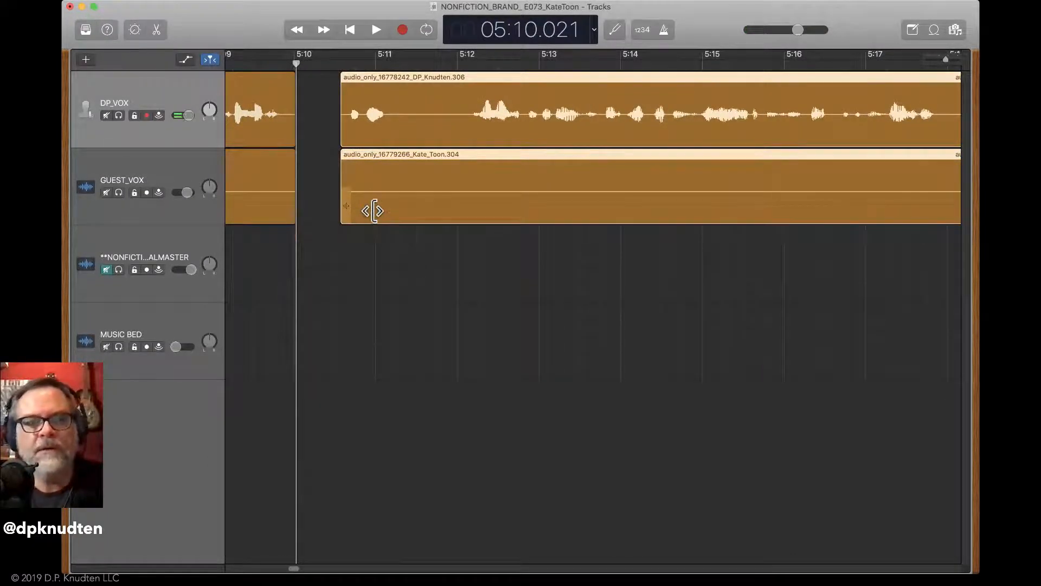
pyautogui.moveTo(368, 211); pyautogui.dragTo(315, 212)
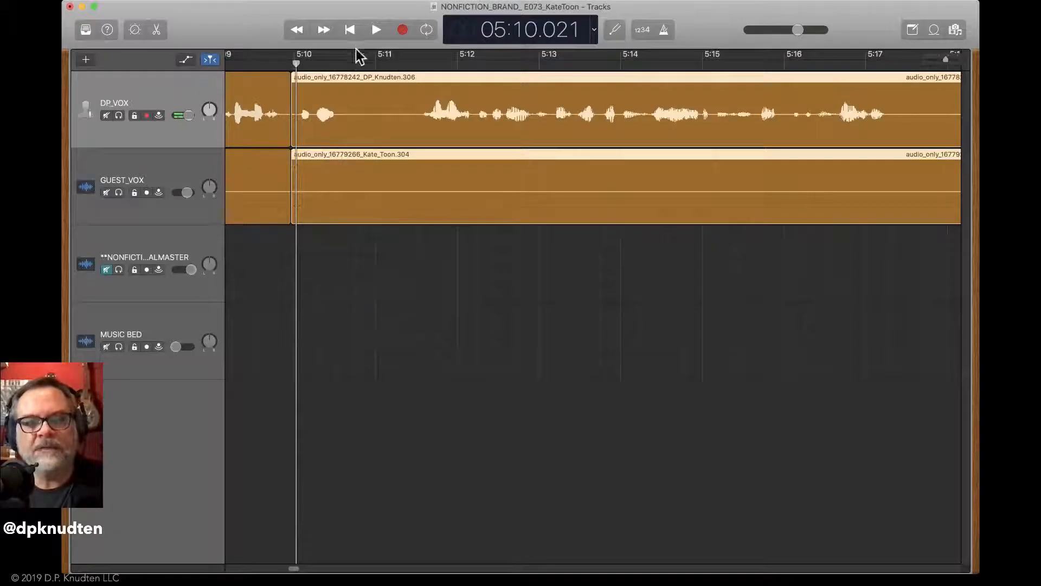
# Split both voice regions at 5:10.869, trim about 0.6 s of pause from the later regions, close the gap, and replay from about 5:06
pyautogui.click(366, 64)
pyautogui.press('super+t')
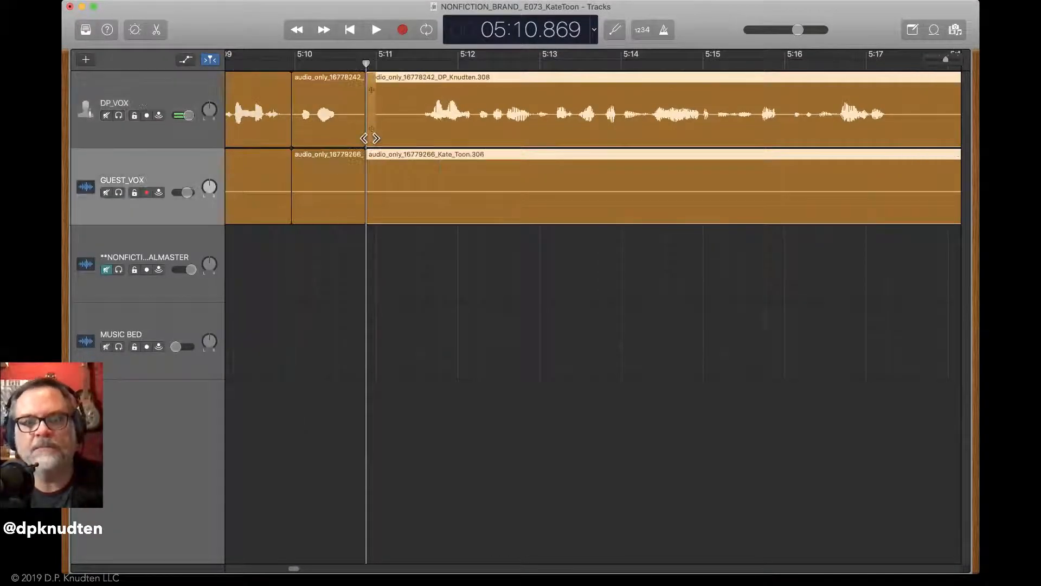
pyautogui.moveTo(370, 207); pyautogui.dragTo(417, 214)
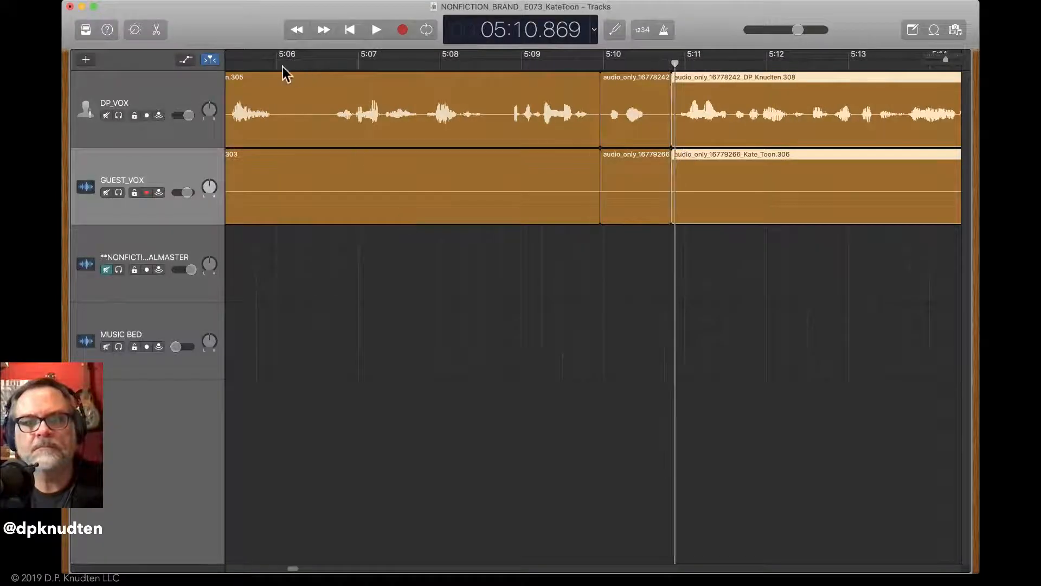
pyautogui.click(274, 63)
pyautogui.press('space')
# Split both voice regions at 5:16.750, trim about 0.6 s of pause from the later regions' start, close the gap, and listen onward
pyautogui.hscroll(-5, 592, 217)
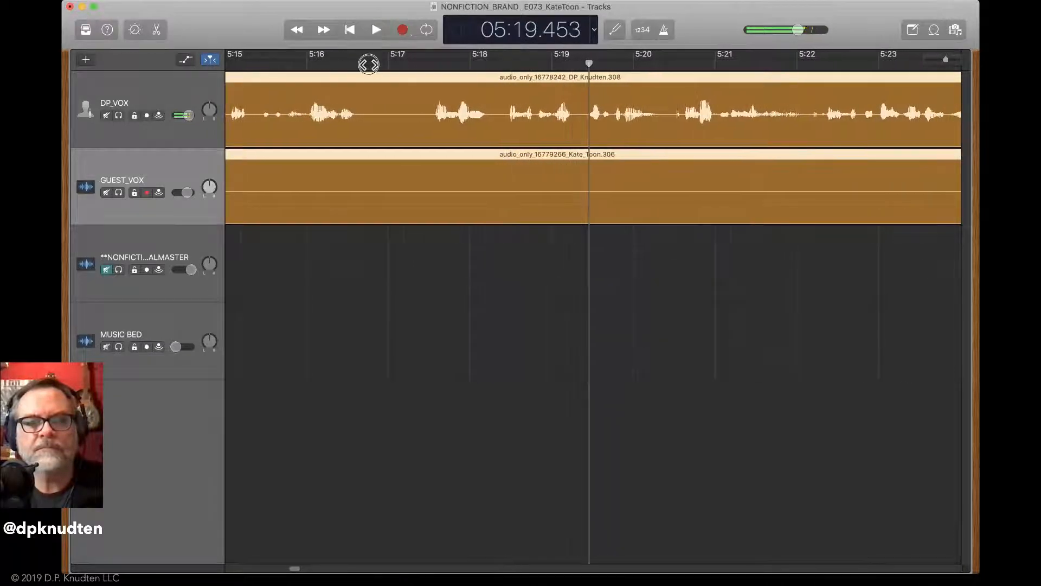
pyautogui.press('super+t')
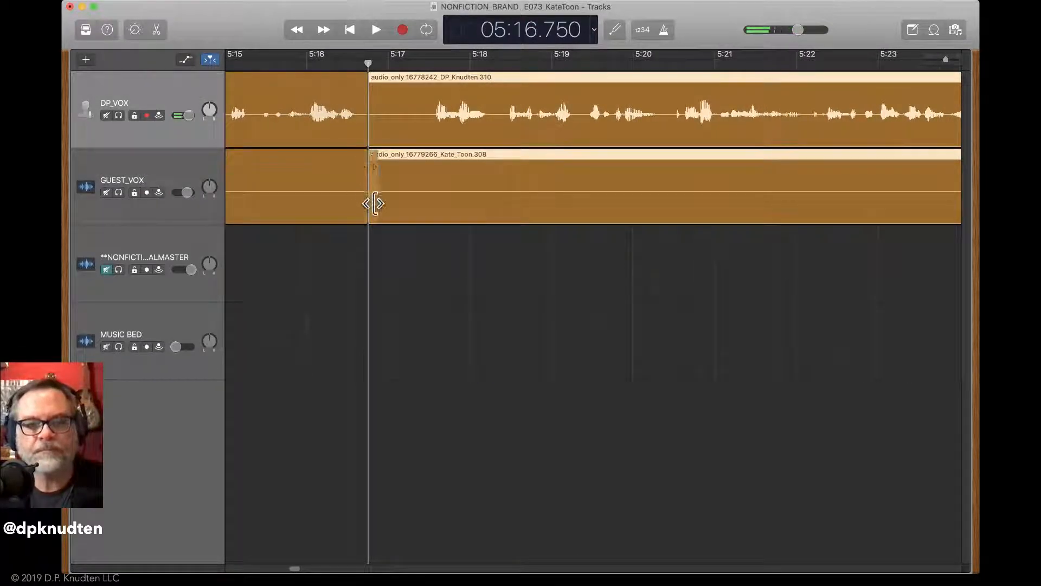
pyautogui.moveTo(374, 203); pyautogui.dragTo(426, 224)
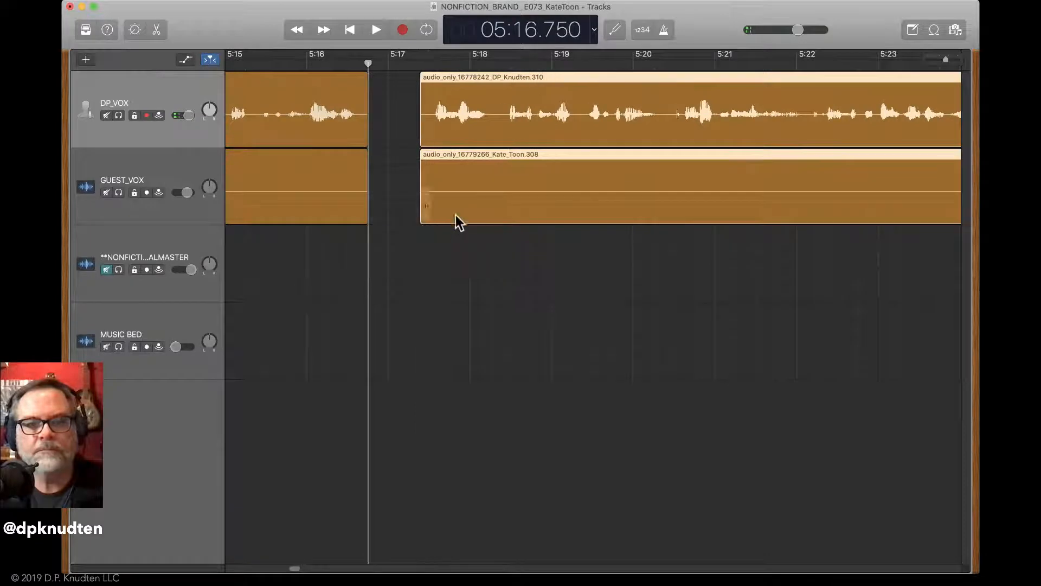
pyautogui.moveTo(467, 197); pyautogui.dragTo(411, 195)
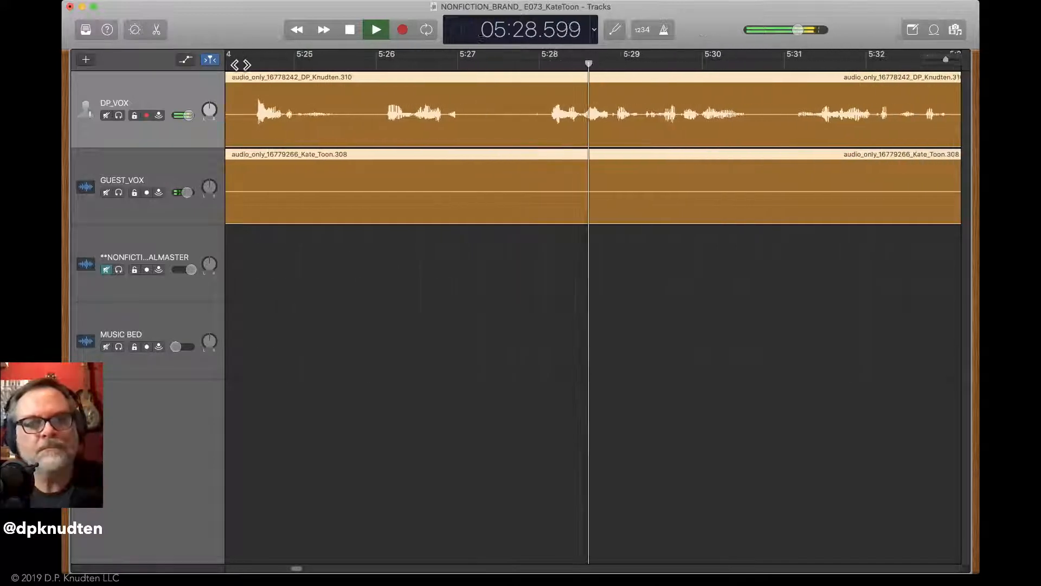
pyautogui.press('space')
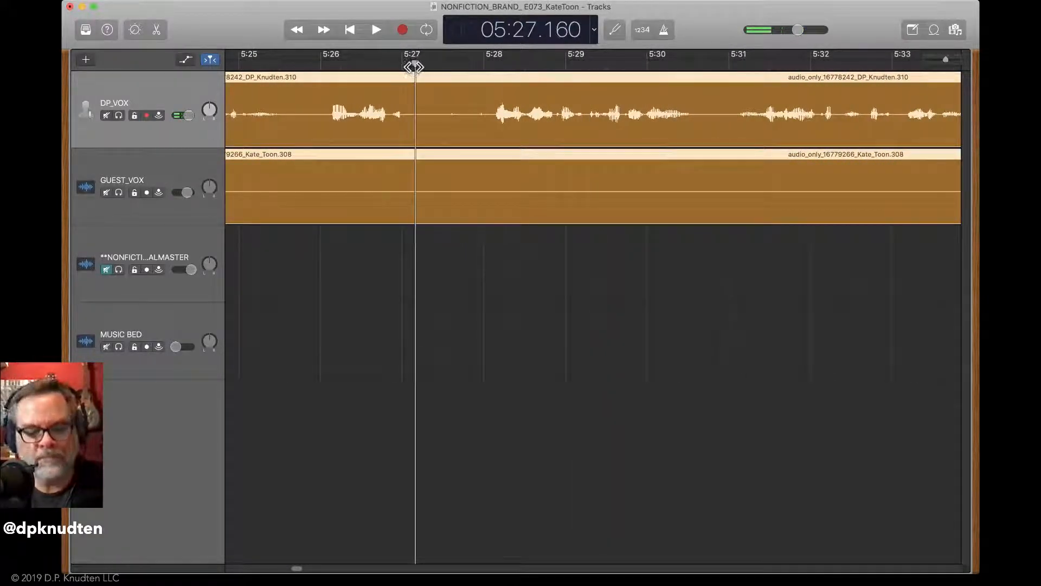
# Split both voice regions at 5:27.160, trim about 0.8 s of pause from the later regions' start, close the gap, and replay the join
pyautogui.press('super+t')
pyautogui.moveTo(422, 212)
pyautogui.mouseDown()
pyautogui.moveTo(491, 215)
pyautogui.moveTo(439, 205)
pyautogui.mouseUp()
pyautogui.press('space')
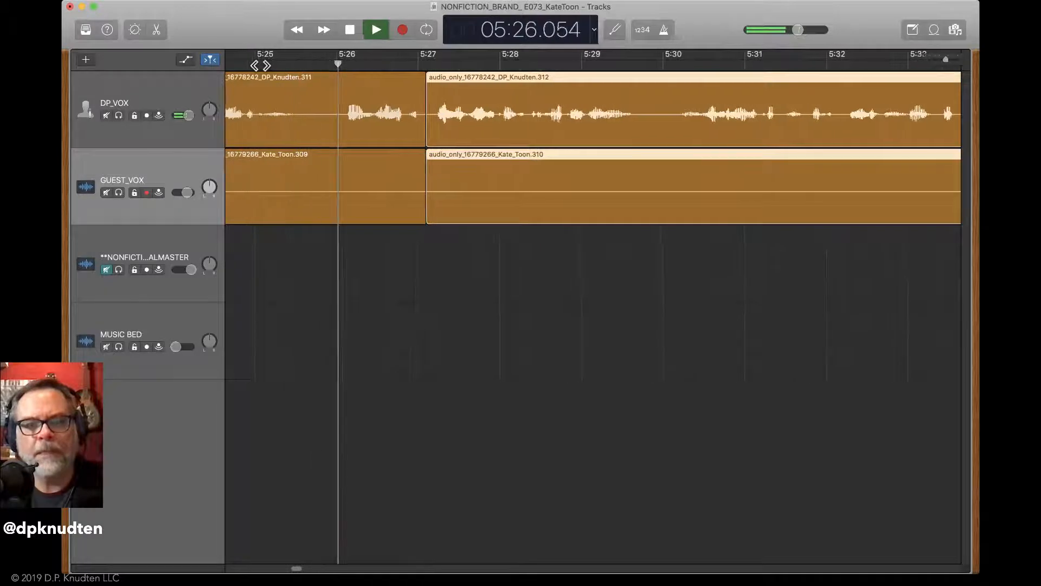
pyautogui.press('space')
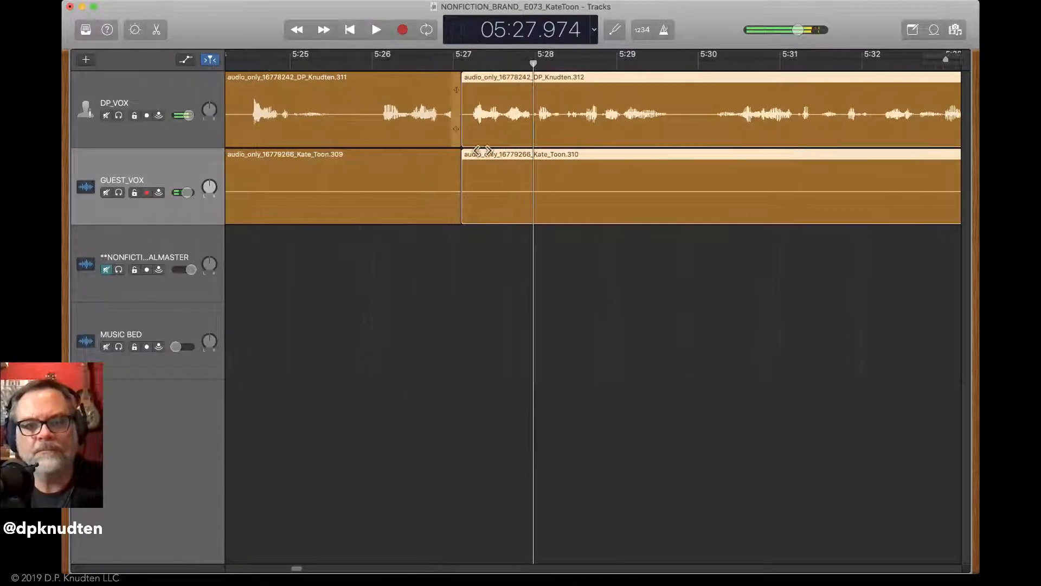
pyautogui.hscroll(-5, 409, 240)
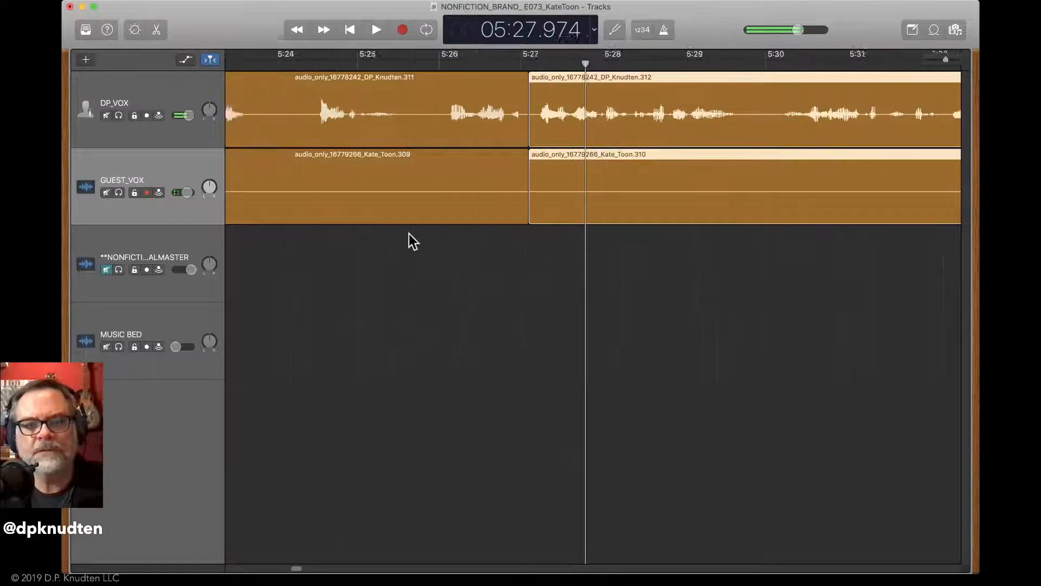
pyautogui.click(230, 60)
pyautogui.press('space')
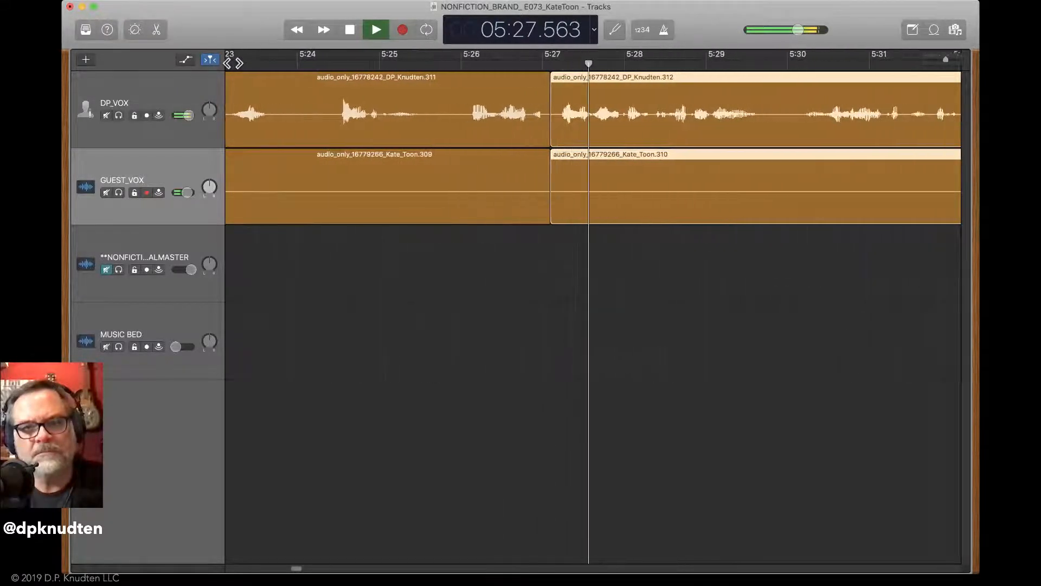
pyautogui.press('space')
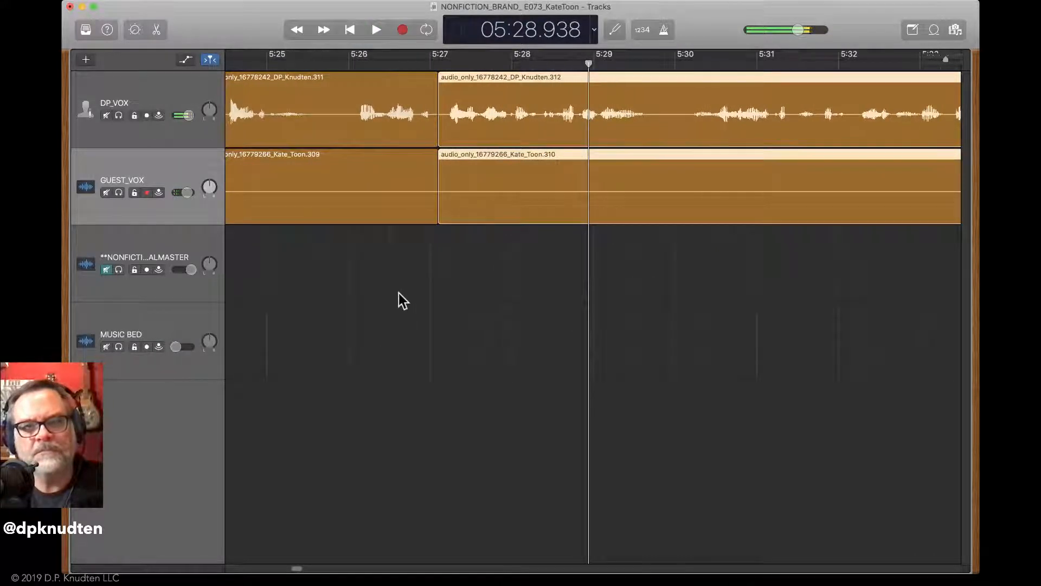
# Trim about 0.25 s off the end of both earlier regions before 5:27, close the gap, and listen through to about 5:50
pyautogui.moveTo(400, 293); pyautogui.dragTo(373, 105)
pyautogui.moveTo(430, 203); pyautogui.dragTo(411, 202)
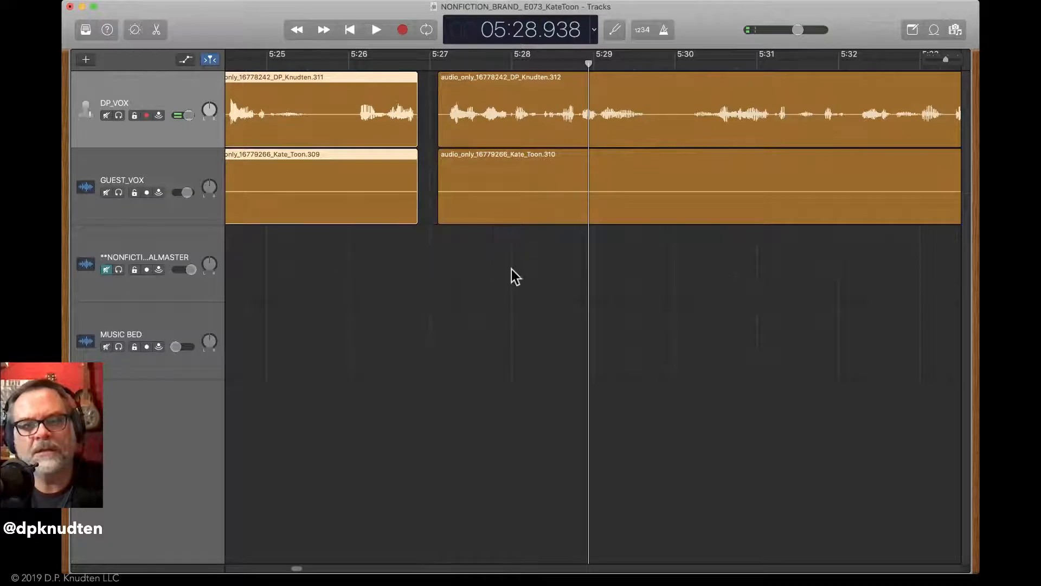
pyautogui.moveTo(511, 274); pyautogui.dragTo(497, 184)
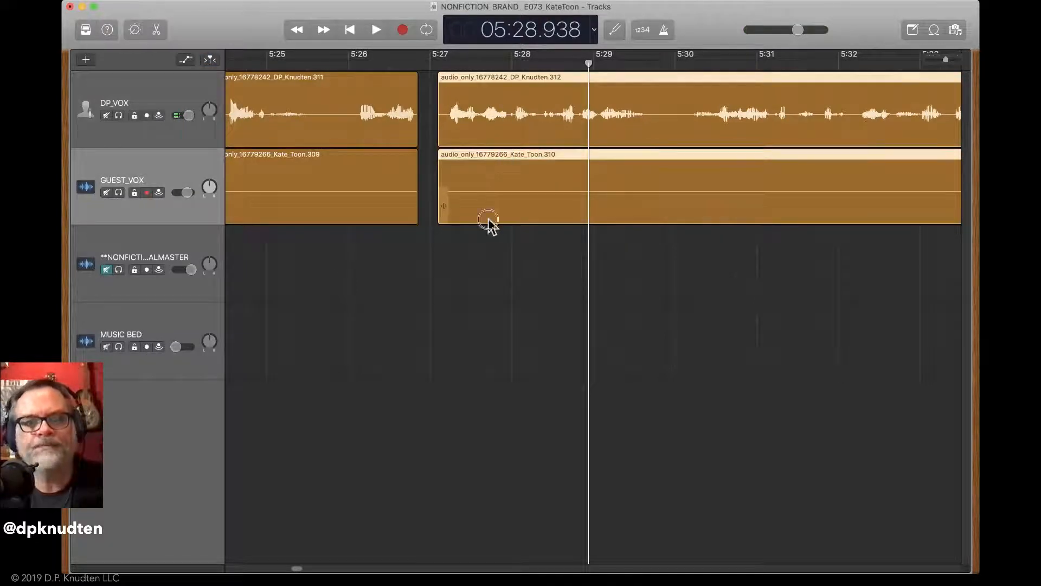
pyautogui.moveTo(482, 220); pyautogui.dragTo(468, 220)
pyautogui.press('space')
pyautogui.hscroll(-2, 299, 60)
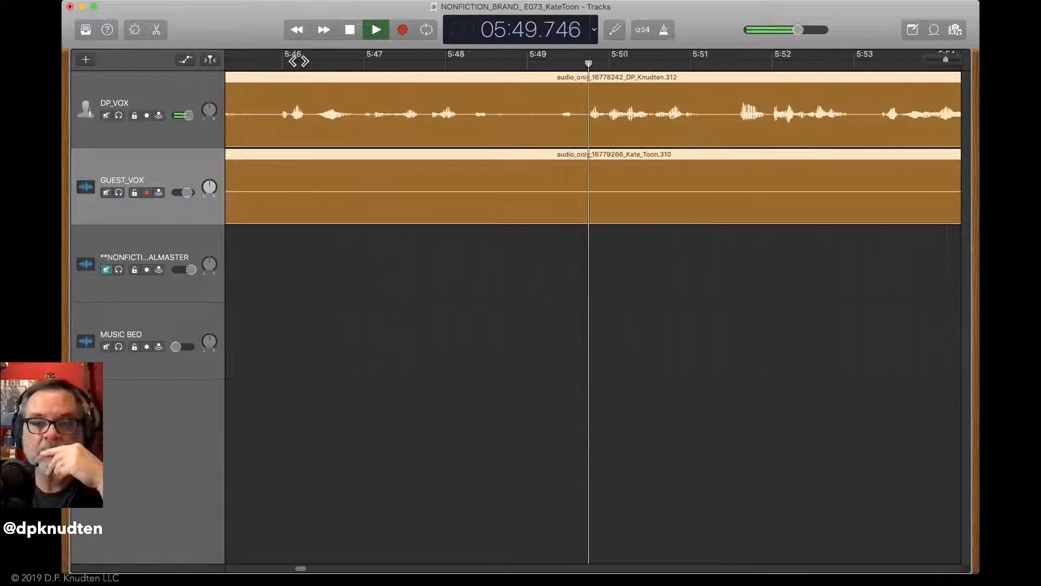
pyautogui.press('space')
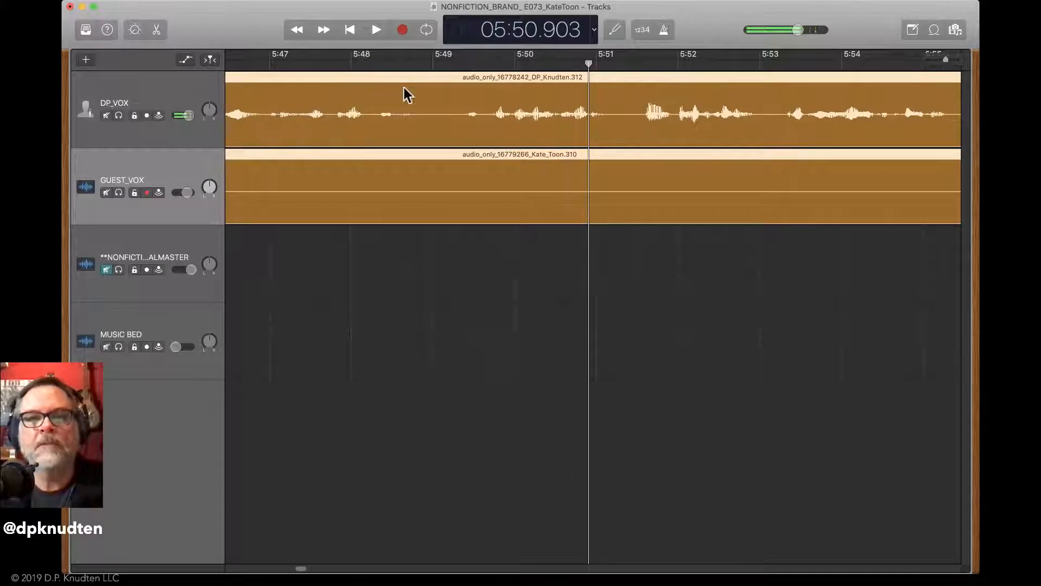
# Split both voice regions at 5:48.875, trim about 0.7 s of pause from the later regions' start, close the gap, and replay the join
pyautogui.click(423, 69)
pyautogui.press('super+t')
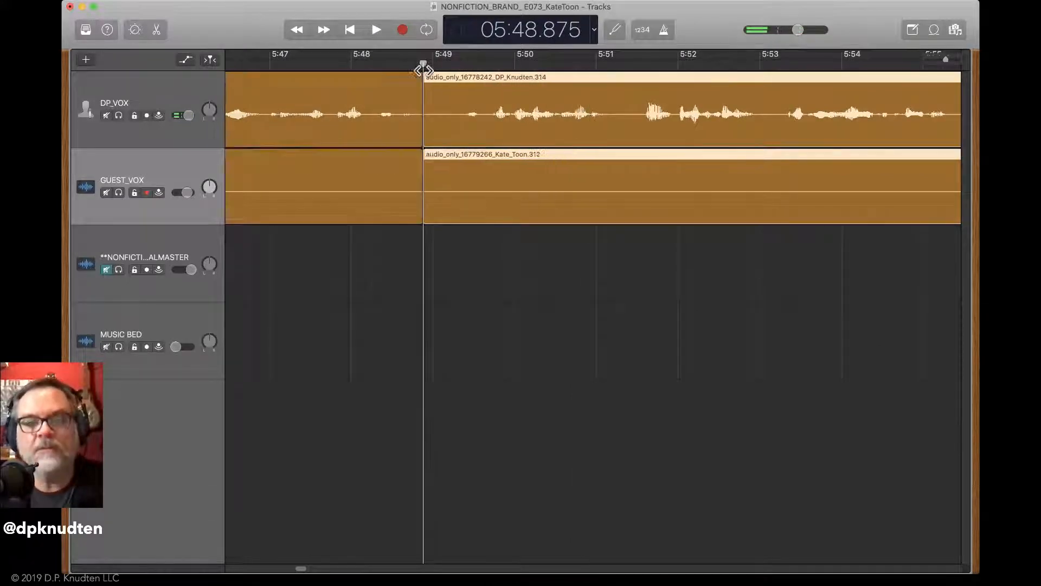
pyautogui.moveTo(426, 215); pyautogui.dragTo(465, 212)
pyautogui.press('space')
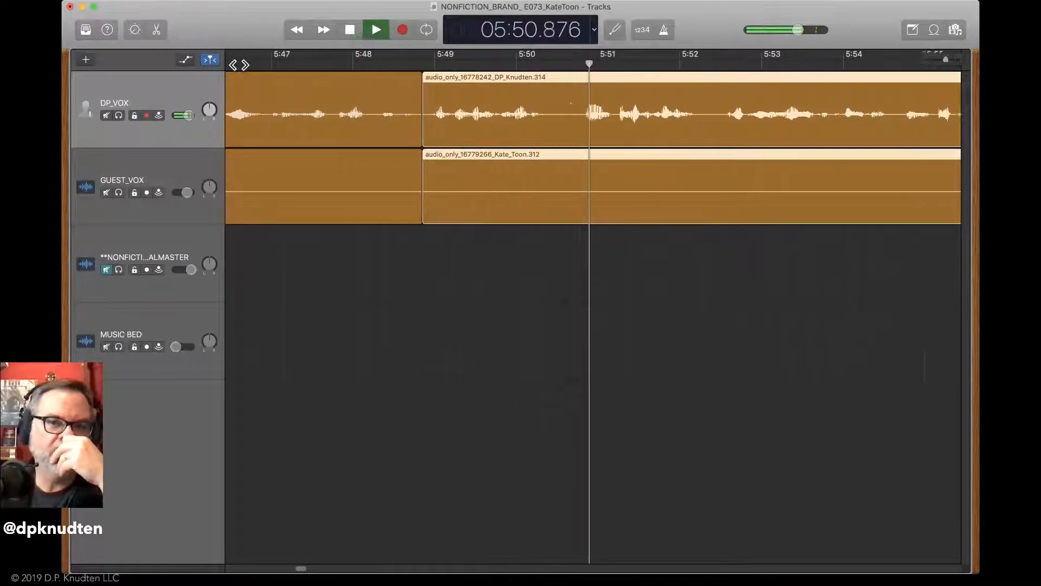
pyautogui.press('space')
pyautogui.hscroll(-2, 238, 65)
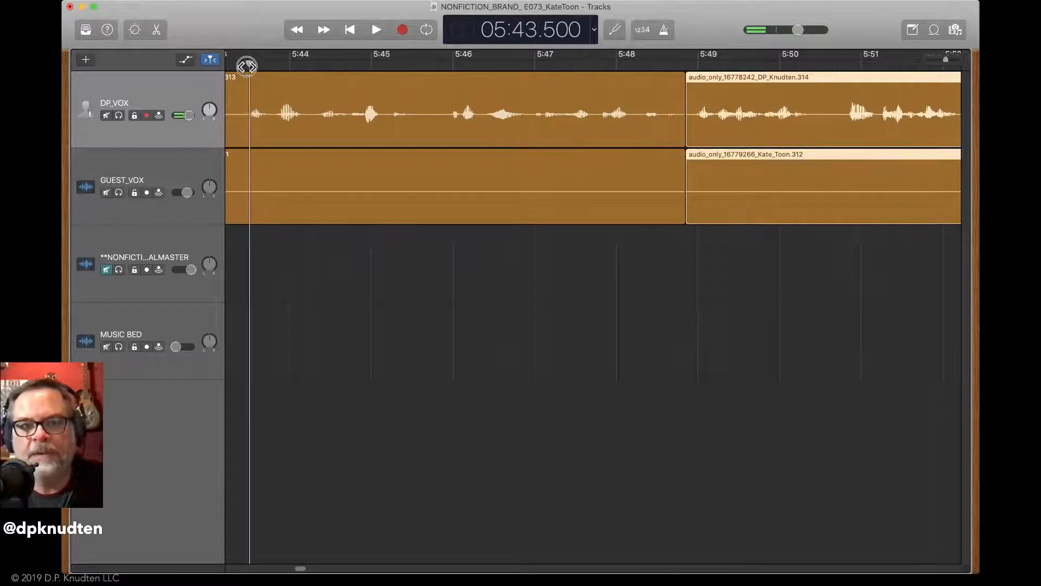
pyautogui.moveTo(247, 67); pyautogui.dragTo(528, 69)
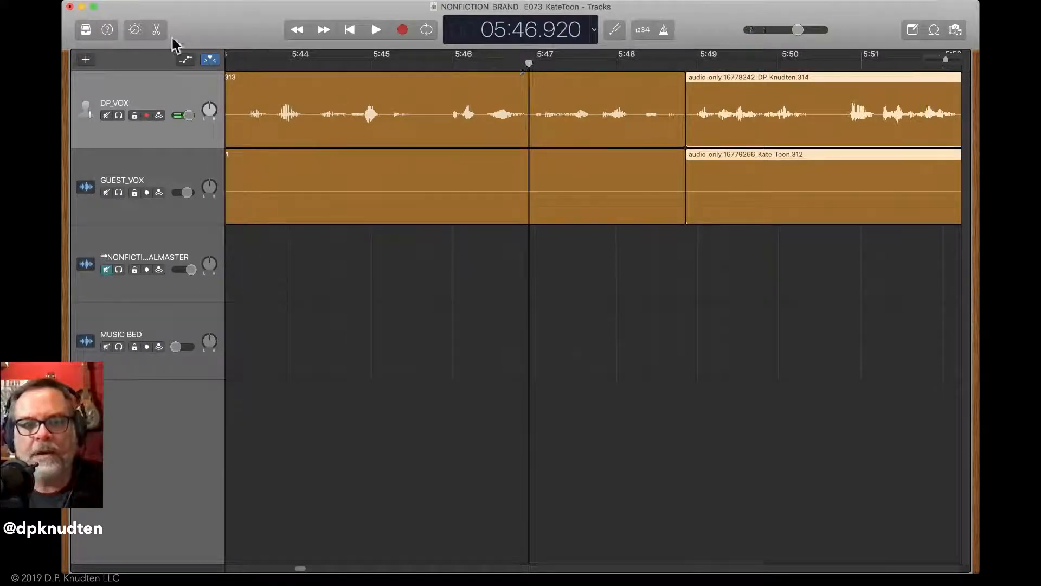
pyautogui.click(185, 59)
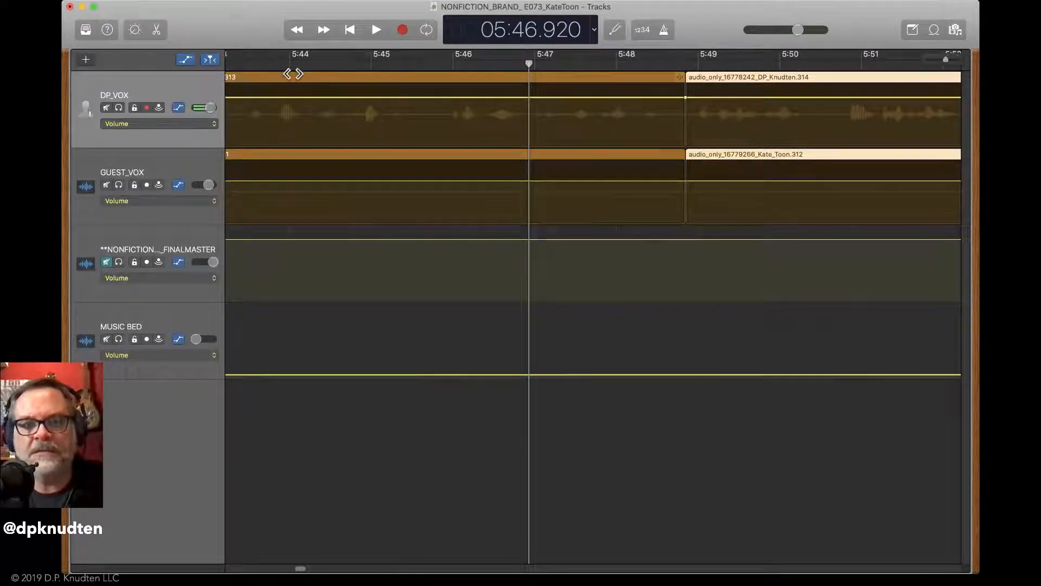
pyautogui.moveTo(293, 63); pyautogui.dragTo(372, 65)
pyautogui.click(185, 59)
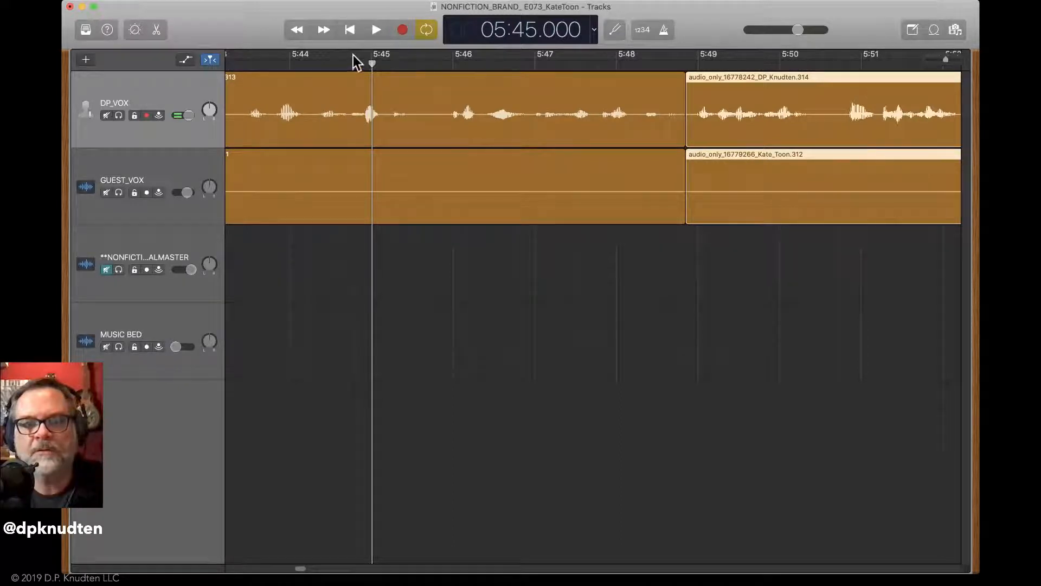
# Turn on looped playback with a cycle area from about 5:44.8 to 5:48.6 and listen to the passage
pyautogui.moveTo(353, 56); pyautogui.dragTo(669, 58)
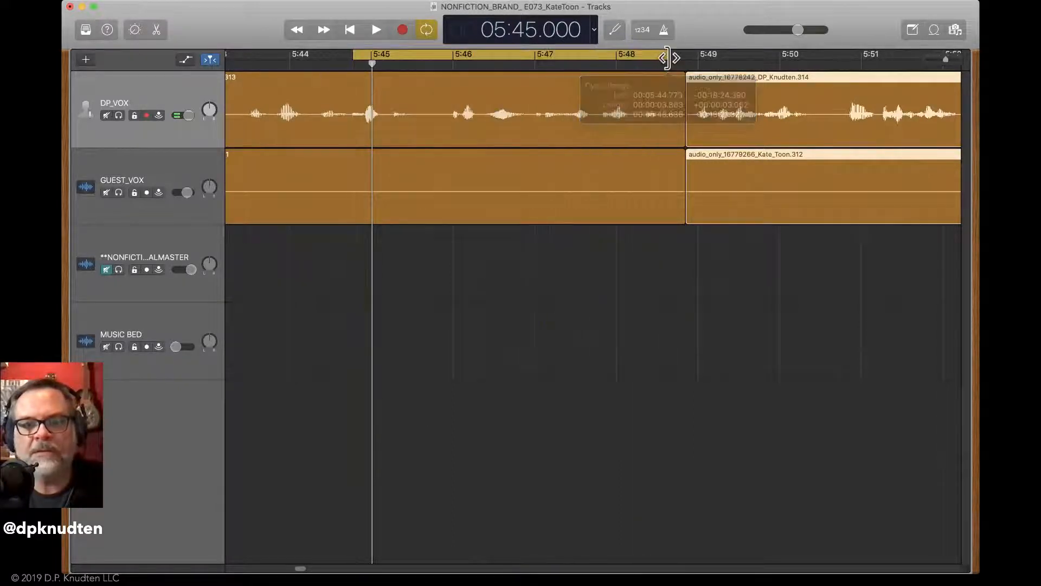
pyautogui.press('space')
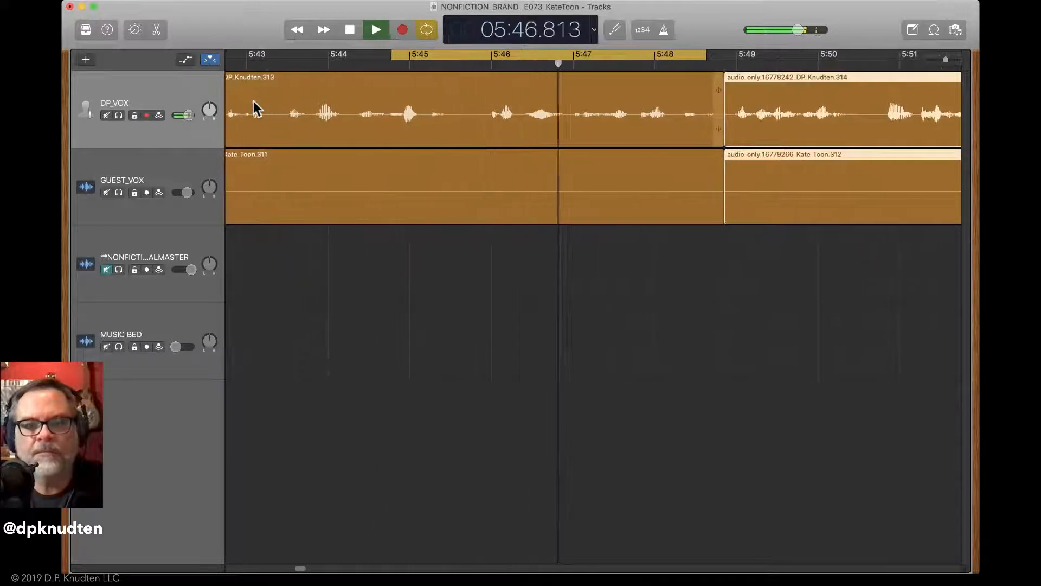
pyautogui.press('space')
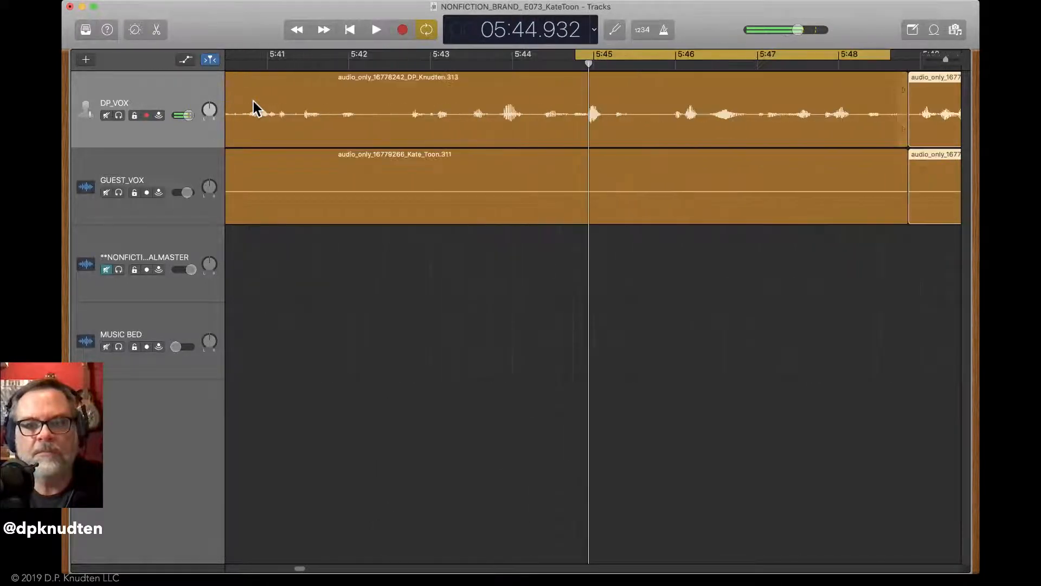
# Narrow the cycle area to about 5:46.9 to 5:49, just past the last join, and play it in a loop
pyautogui.hscroll(5, 252, 101)
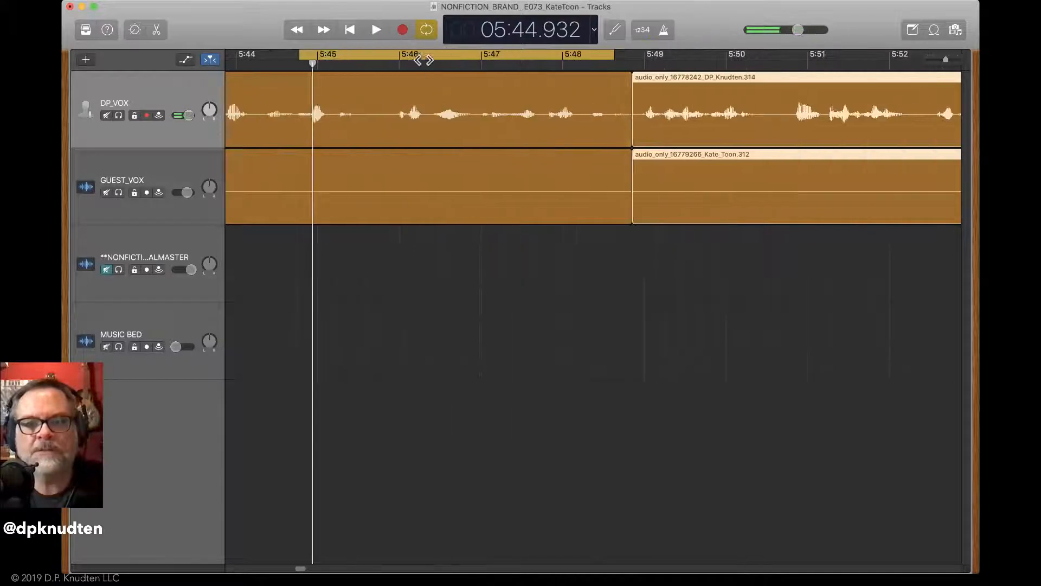
pyautogui.moveTo(299, 58); pyautogui.dragTo(475, 73)
pyautogui.press('space')
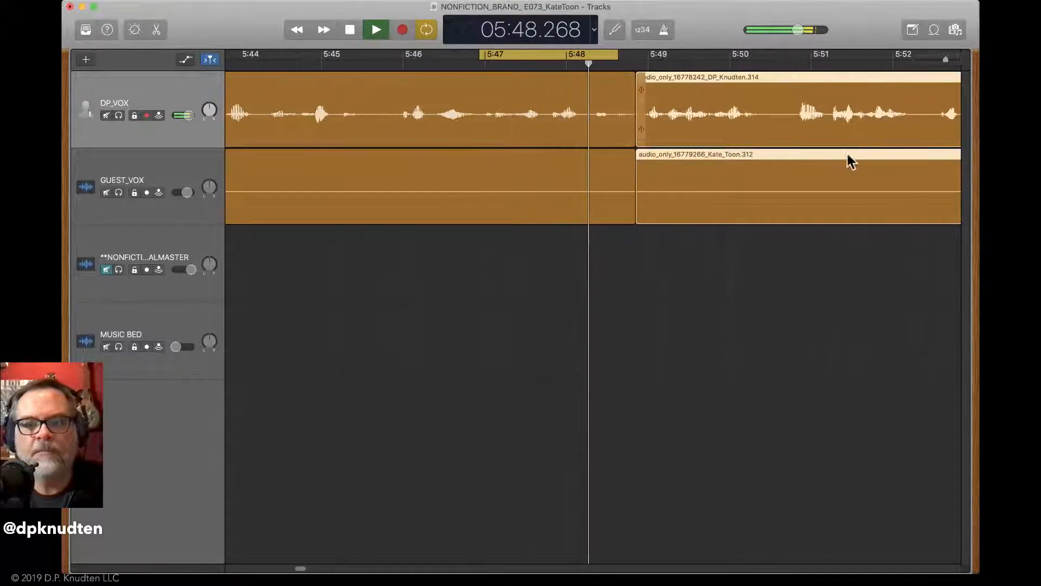
pyautogui.press('space')
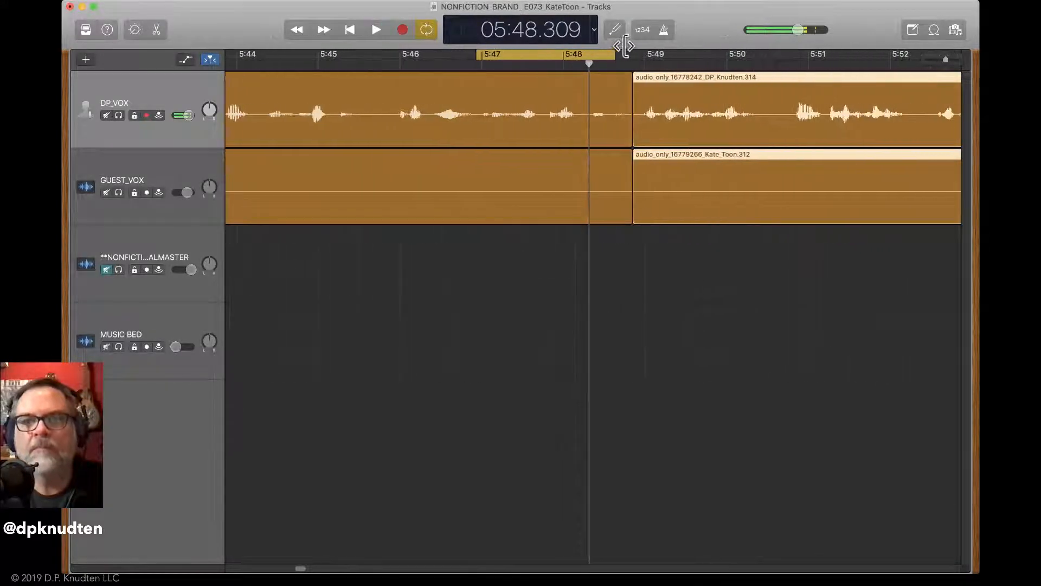
pyautogui.moveTo(613, 56); pyautogui.dragTo(641, 57)
pyautogui.press('space')
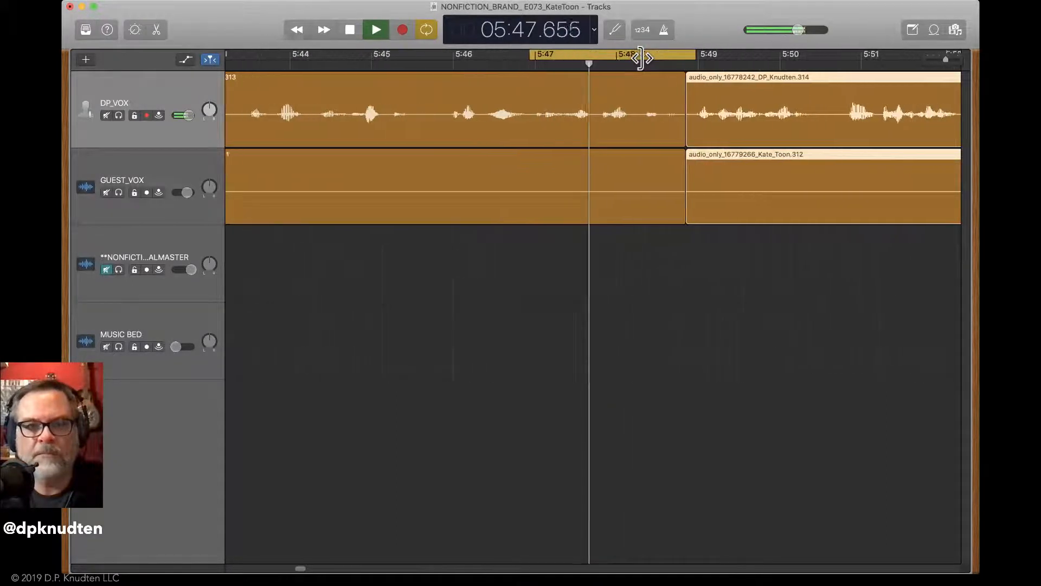
# Select the DP_VOX track and show its Smart Controls with the recording settings, compressor and EQ knobs
pyautogui.click(157, 95)
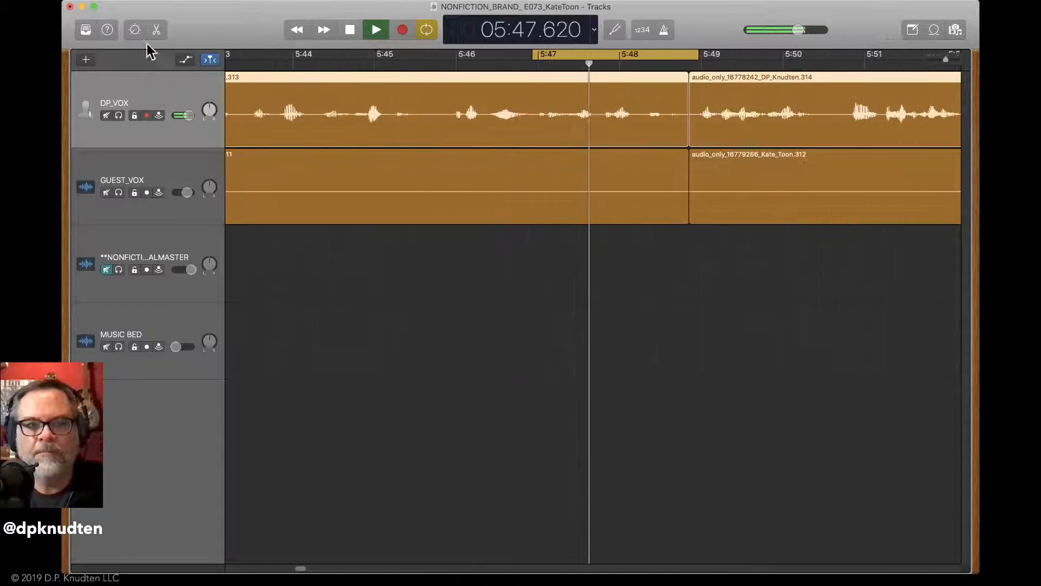
pyautogui.click(135, 29)
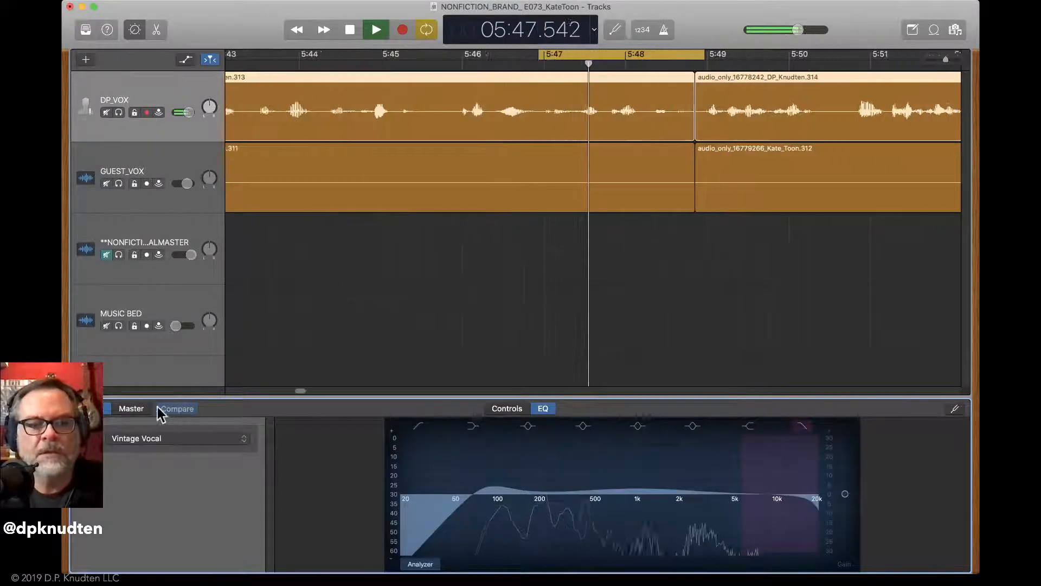
pyautogui.click(130, 410)
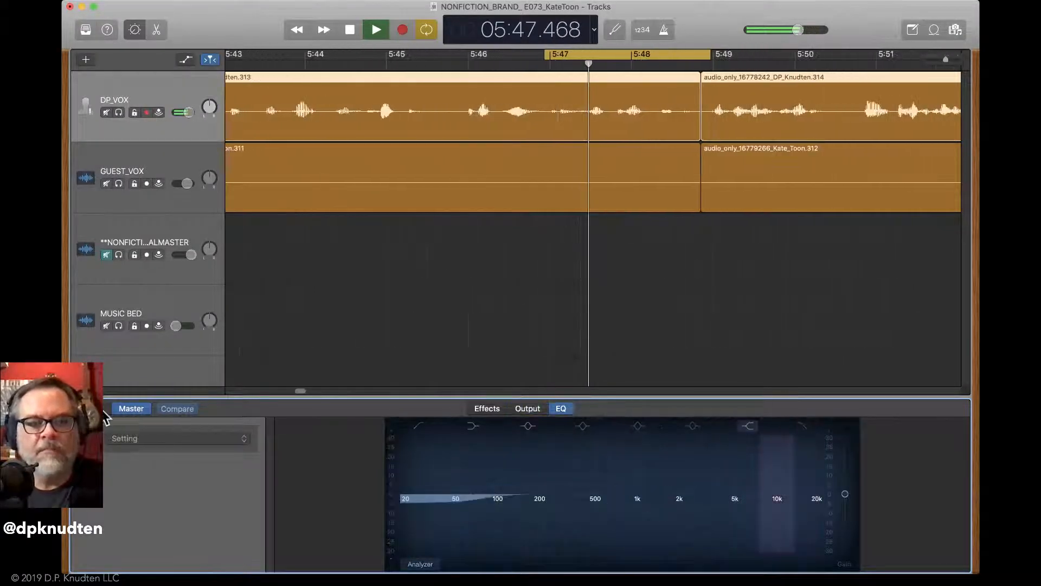
pyautogui.click(131, 409)
pyautogui.click(510, 410)
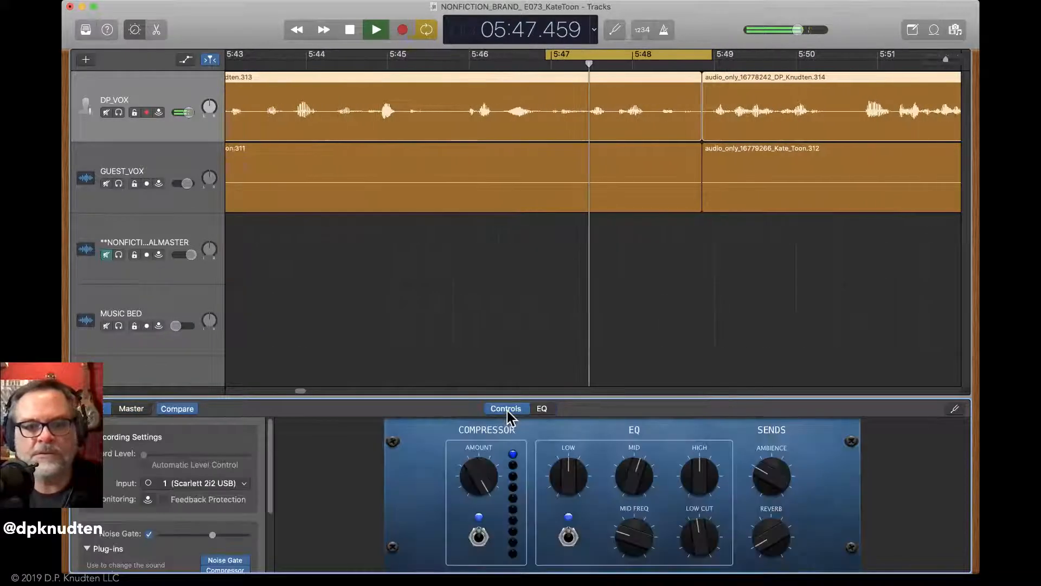
# Fine-tune the DP_VOX noise gate threshold near -40 dB by ear while the looped passage plays, and stop playback
pyautogui.click(214, 536)
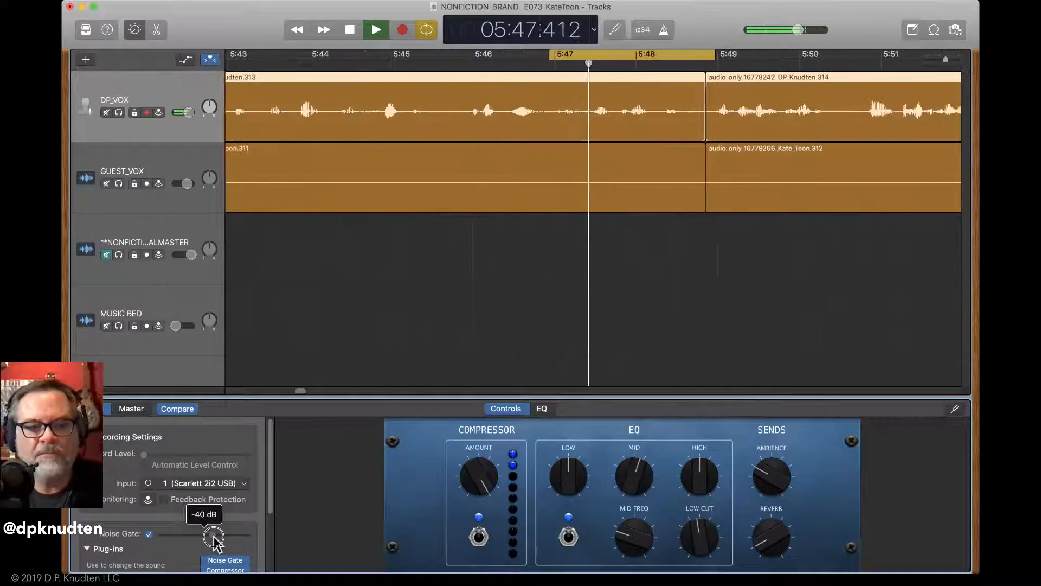
pyautogui.moveTo(214, 537); pyautogui.dragTo(210, 539)
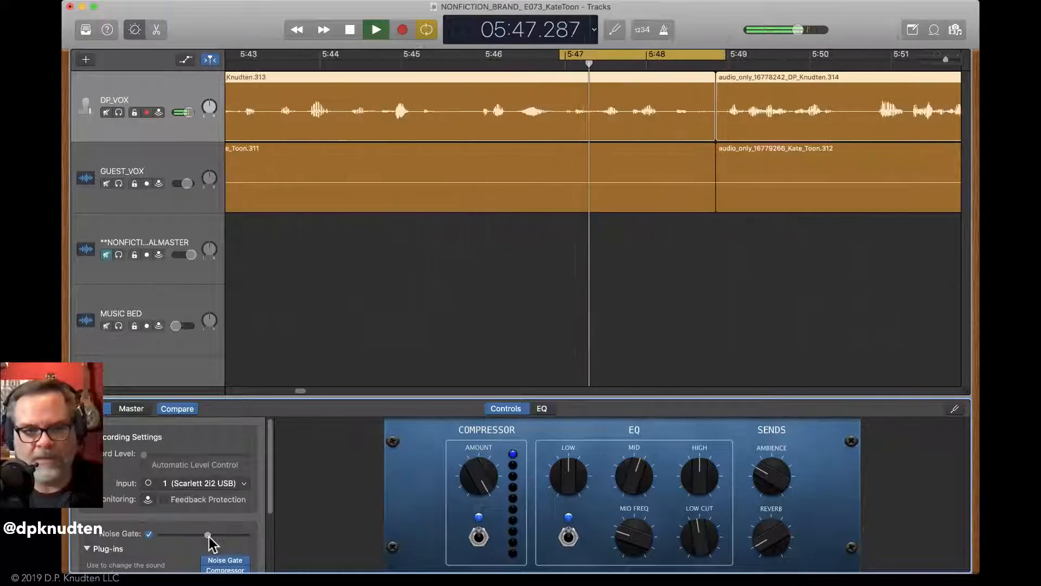
pyautogui.moveTo(210, 537); pyautogui.dragTo(214, 537)
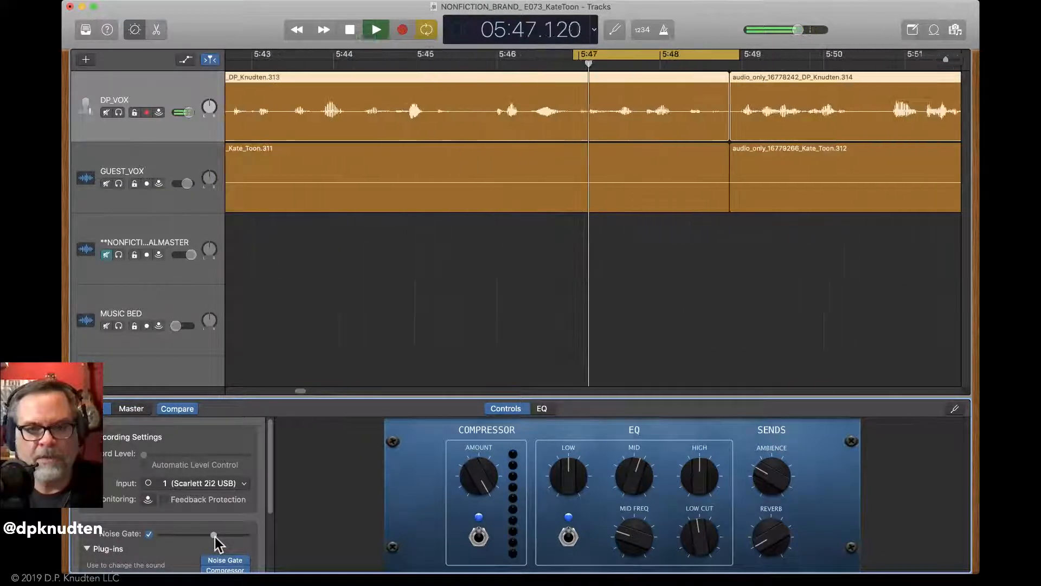
pyautogui.moveTo(215, 537); pyautogui.dragTo(210, 535)
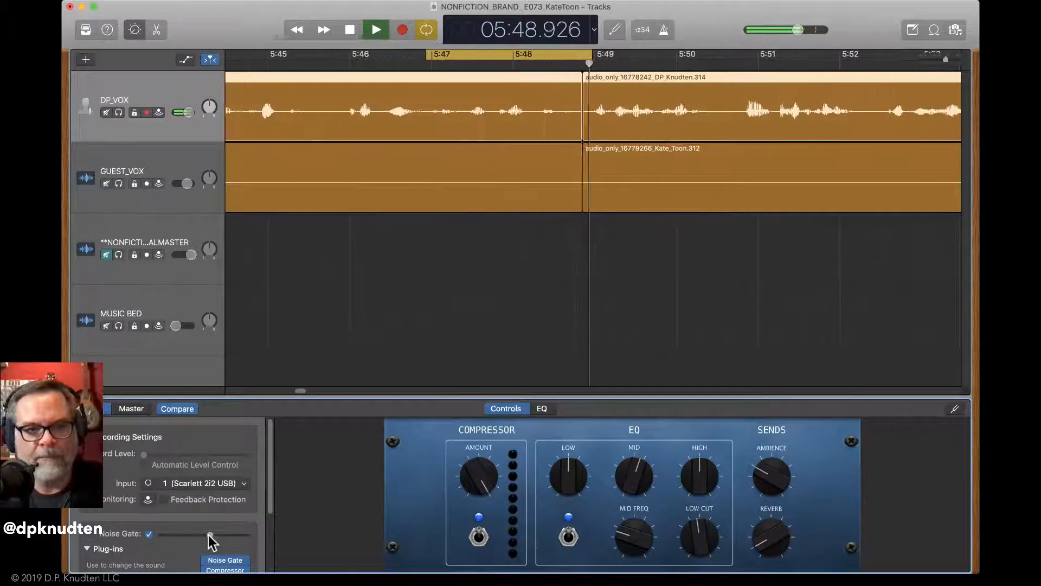
pyautogui.moveTo(210, 535); pyautogui.dragTo(212, 538)
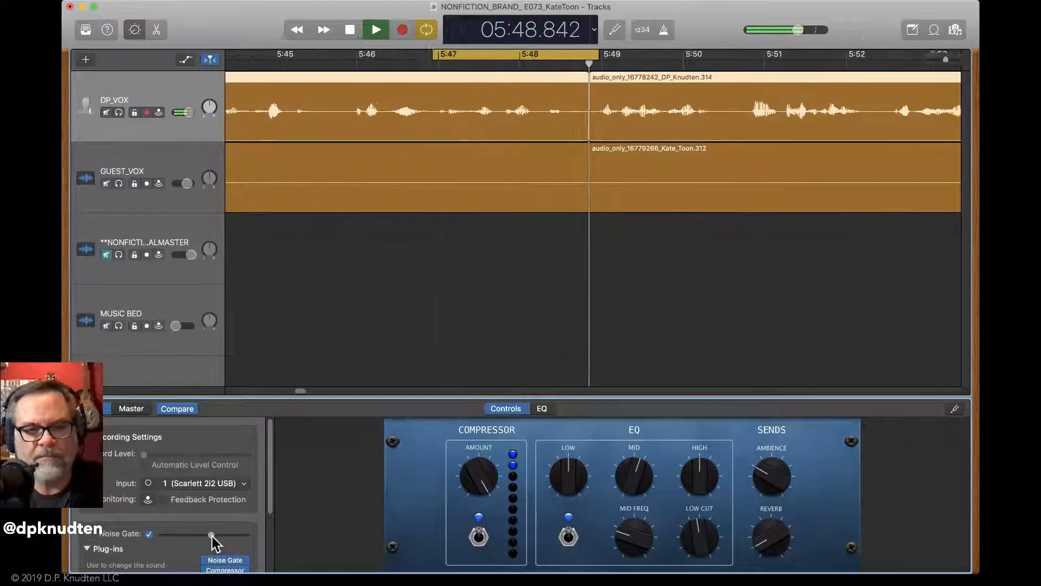
pyautogui.moveTo(212, 535); pyautogui.dragTo(213, 536)
pyautogui.moveTo(214, 536); pyautogui.dragTo(215, 537)
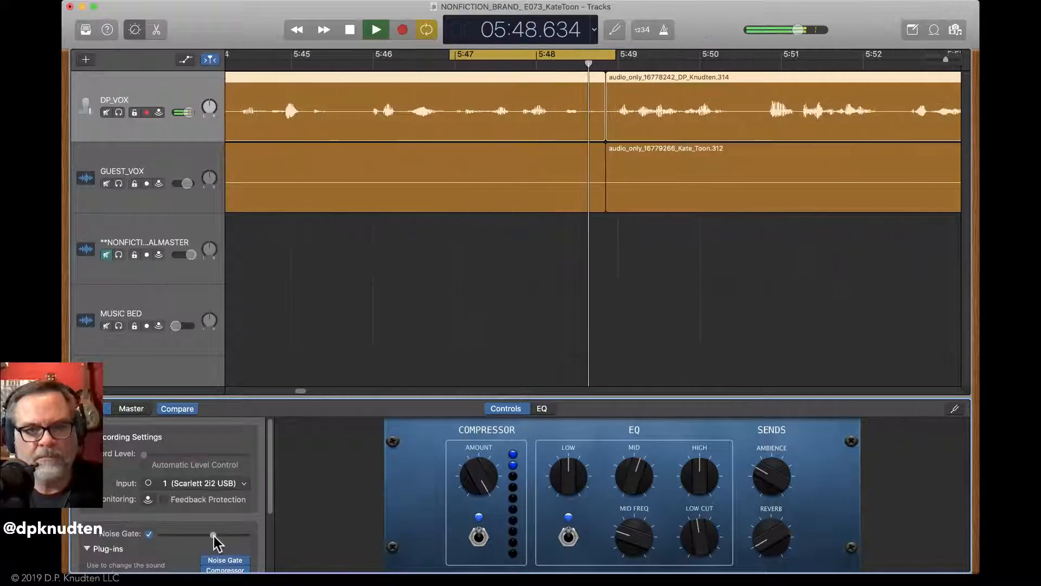
pyautogui.moveTo(214, 536); pyautogui.dragTo(213, 536)
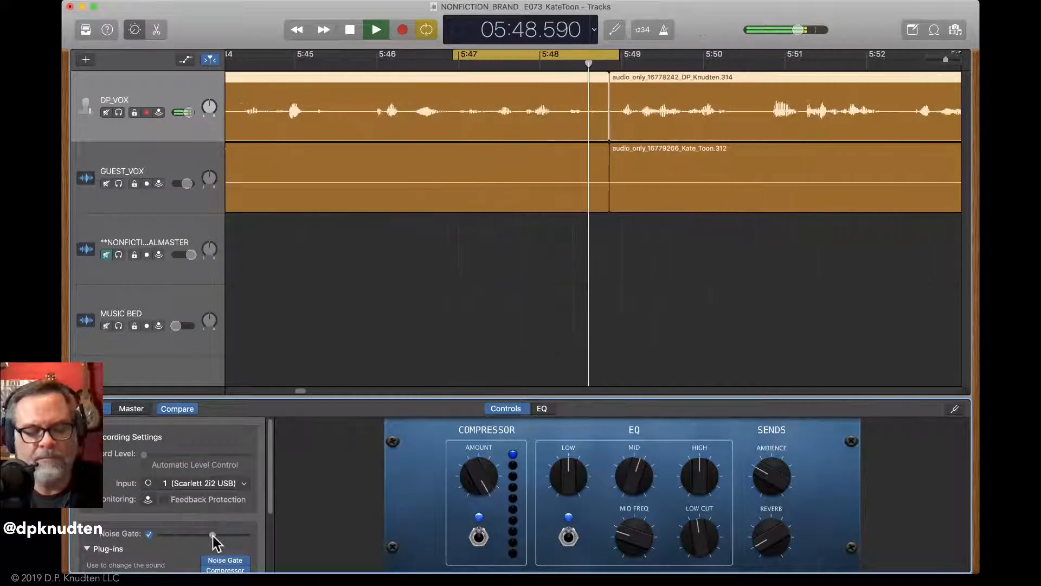
pyautogui.press('space')
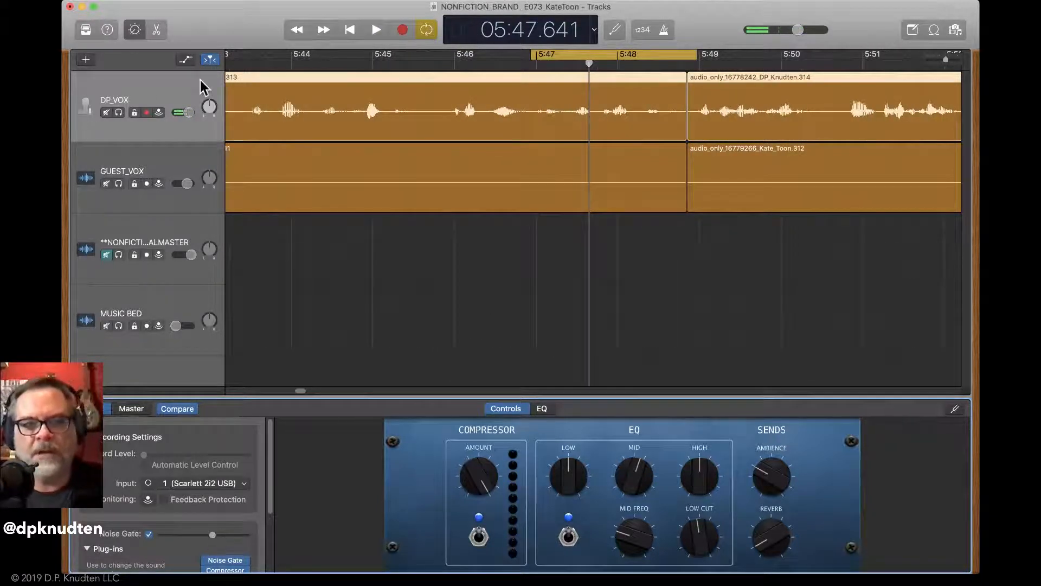
# Turn off looped playback and listen to the voice tracks from 5:44 to about 6:04
pyautogui.click(187, 60)
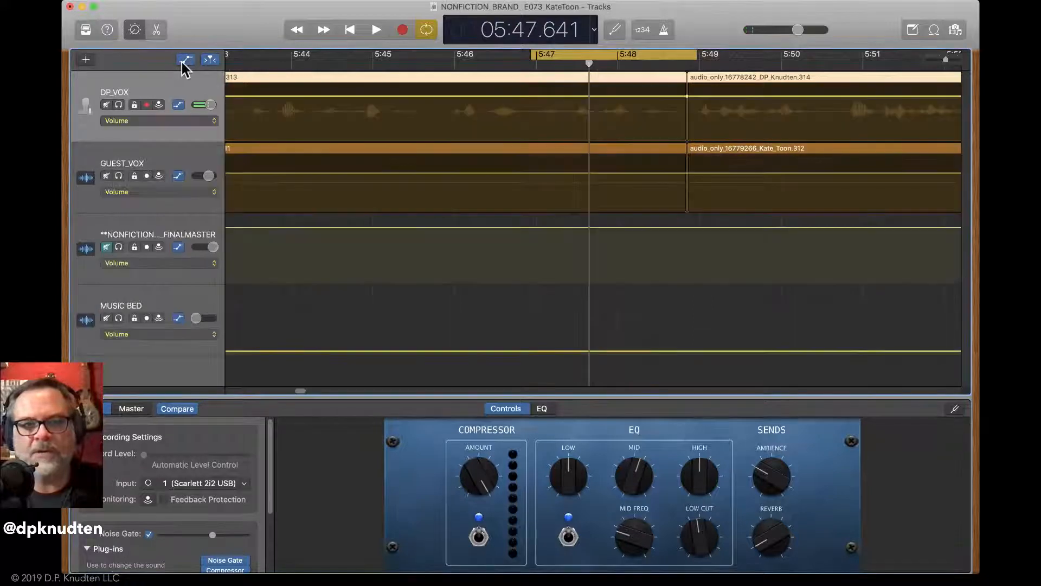
pyautogui.click(186, 60)
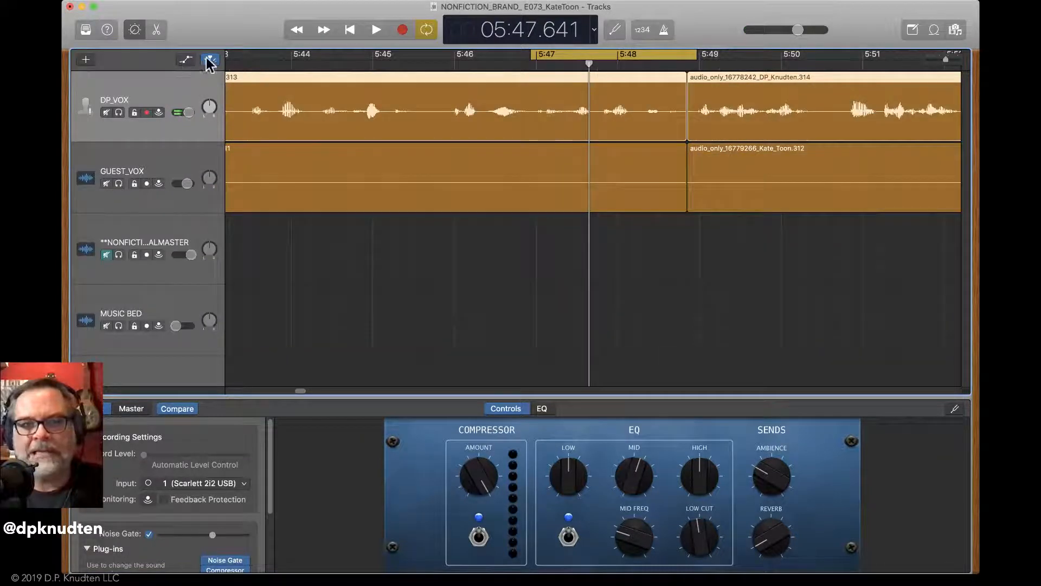
pyautogui.click(427, 31)
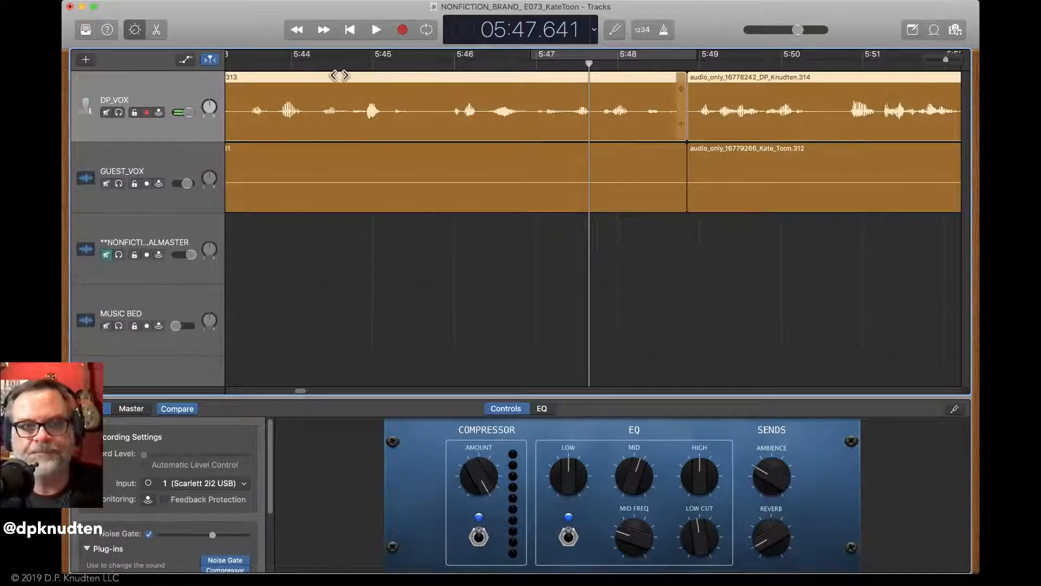
pyautogui.click(296, 70)
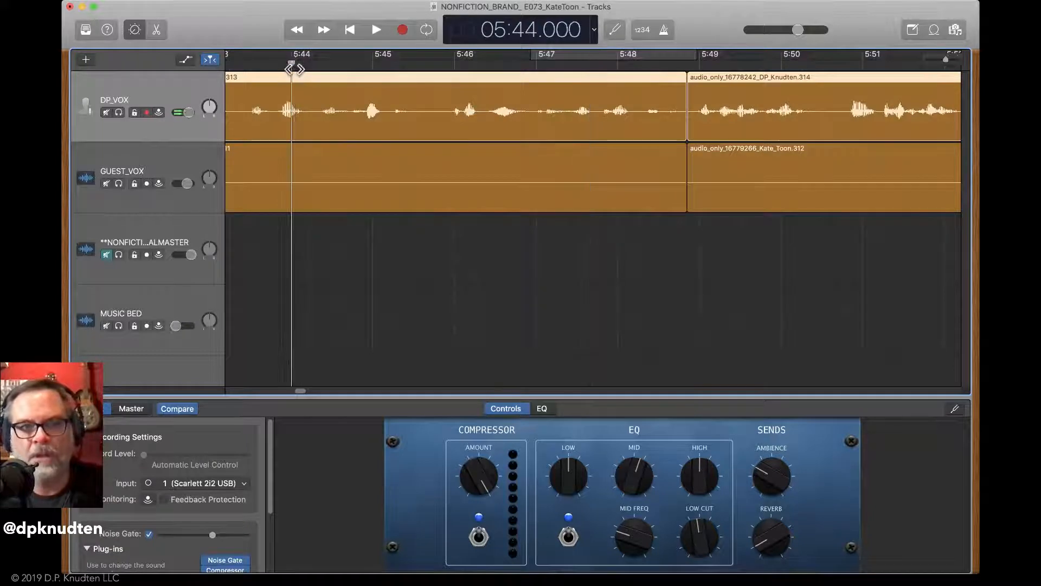
pyautogui.press('space')
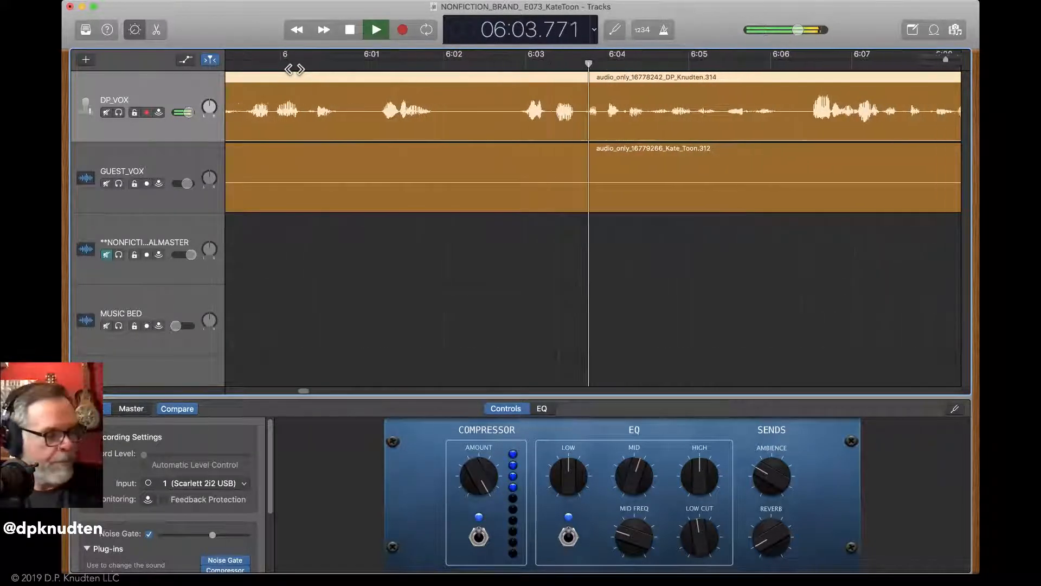
pyautogui.press('space')
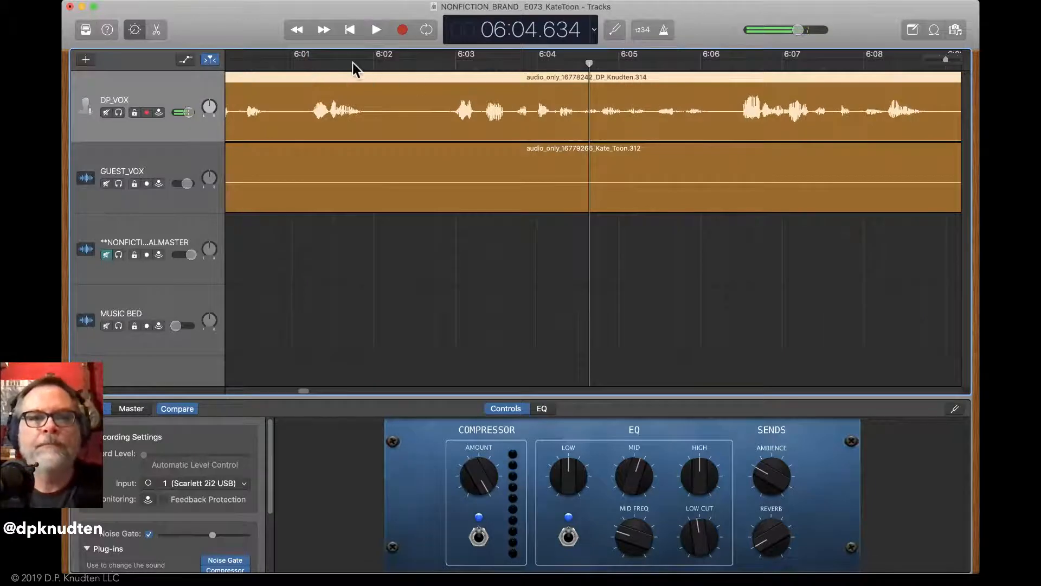
# Split both voice regions at 6:02.000, trim about 0.9 s of pause from the later regions' start, close the gap, and replay the join
pyautogui.moveTo(352, 63); pyautogui.dragTo(371, 69)
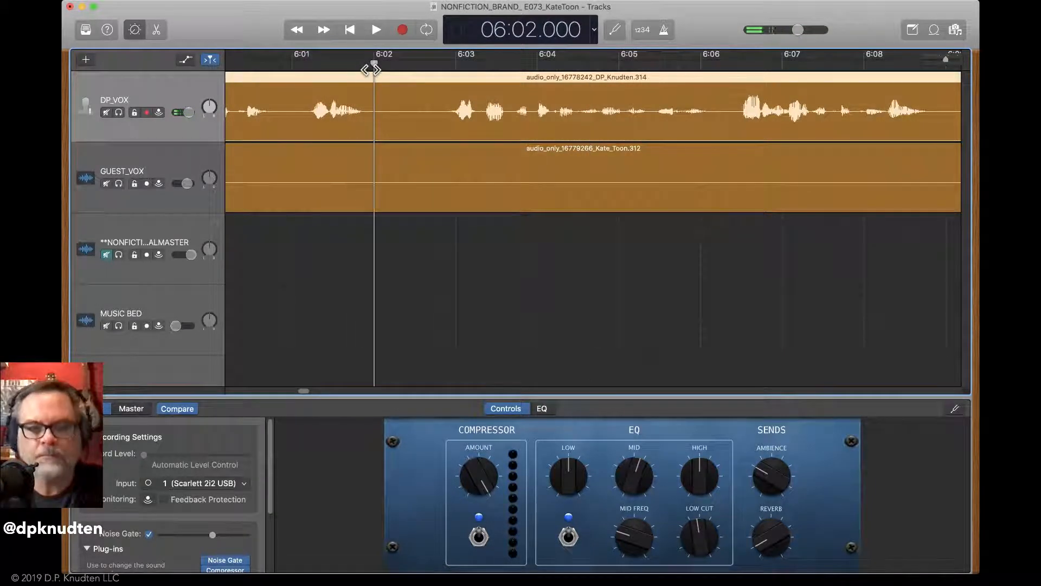
pyautogui.press('super+t')
pyautogui.moveTo(412, 268); pyautogui.dragTo(410, 80)
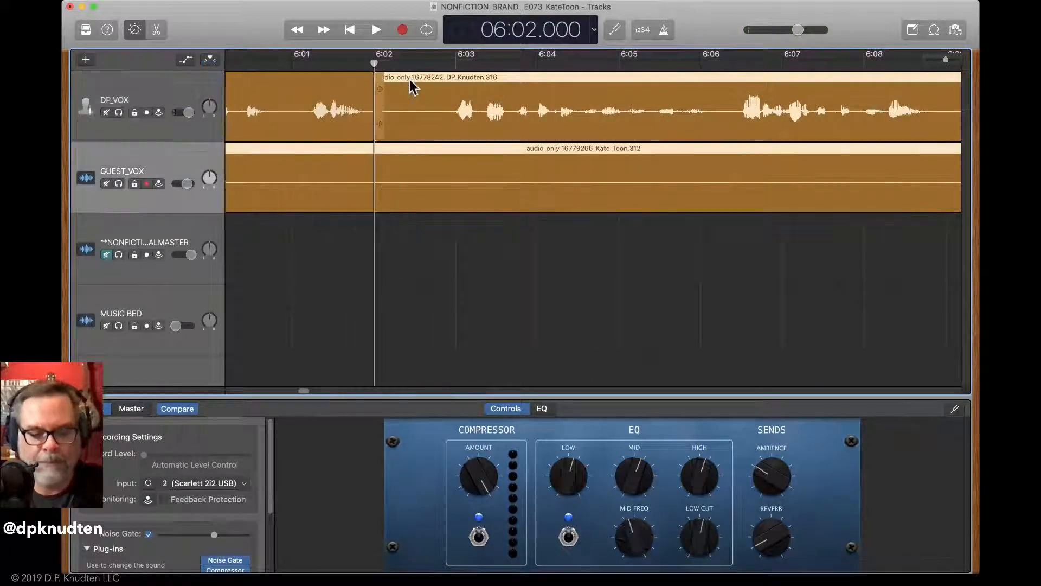
pyautogui.press('super+t')
pyautogui.moveTo(408, 271); pyautogui.dragTo(402, 26)
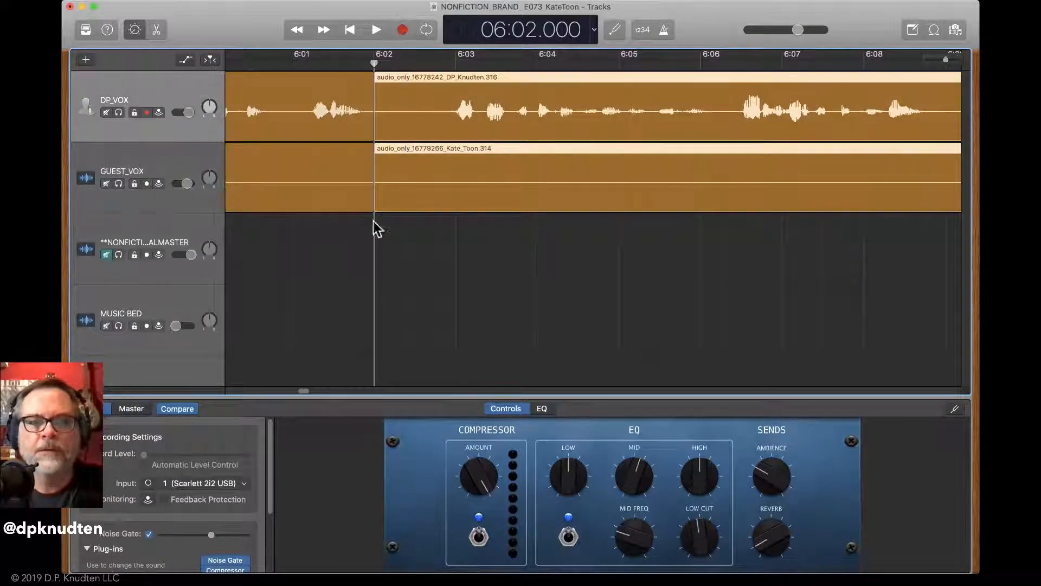
pyautogui.moveTo(383, 198)
pyautogui.mouseDown()
pyautogui.moveTo(449, 195)
pyautogui.moveTo(396, 193)
pyautogui.mouseUp()
pyautogui.click(242, 66)
pyautogui.press('space')
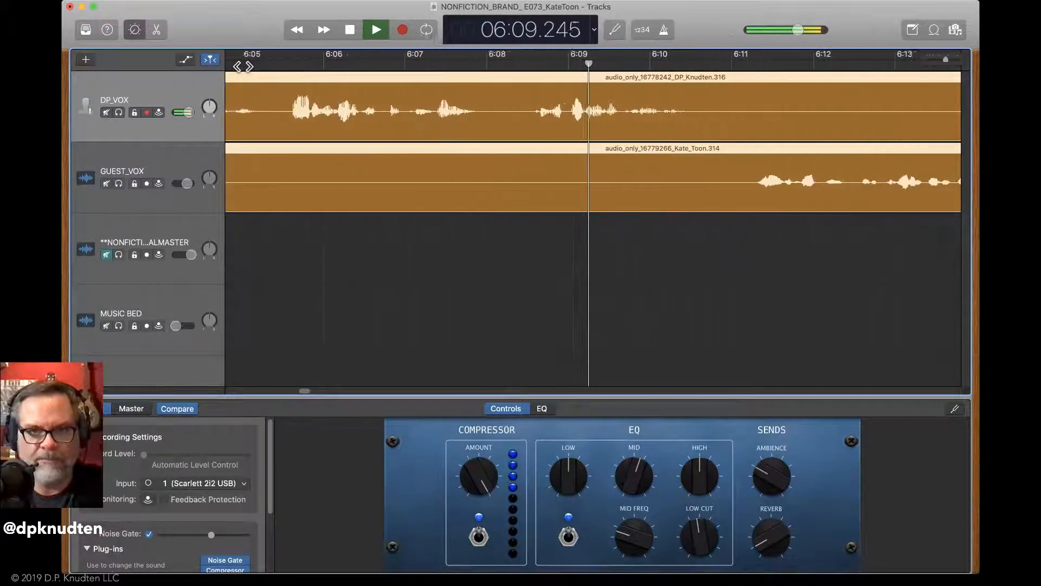
pyautogui.press('space')
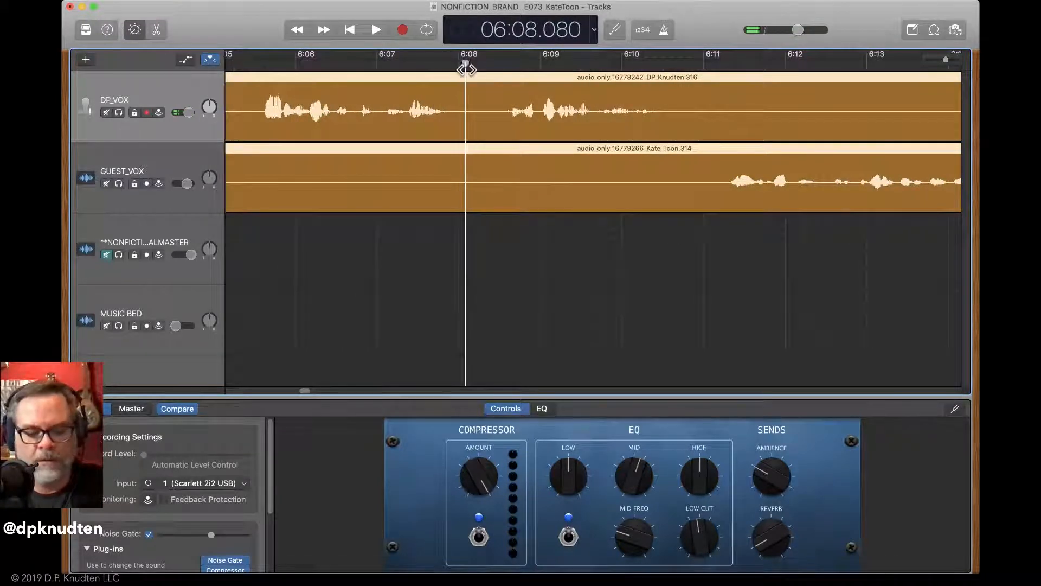
# Split both voice regions at 6:08.080, trim about 0.4 s of pause from the later regions' start, close the gap, and replay the join
pyautogui.press('super+t')
pyautogui.click(471, 170)
pyautogui.moveTo(469, 203); pyautogui.dragTo(498, 209)
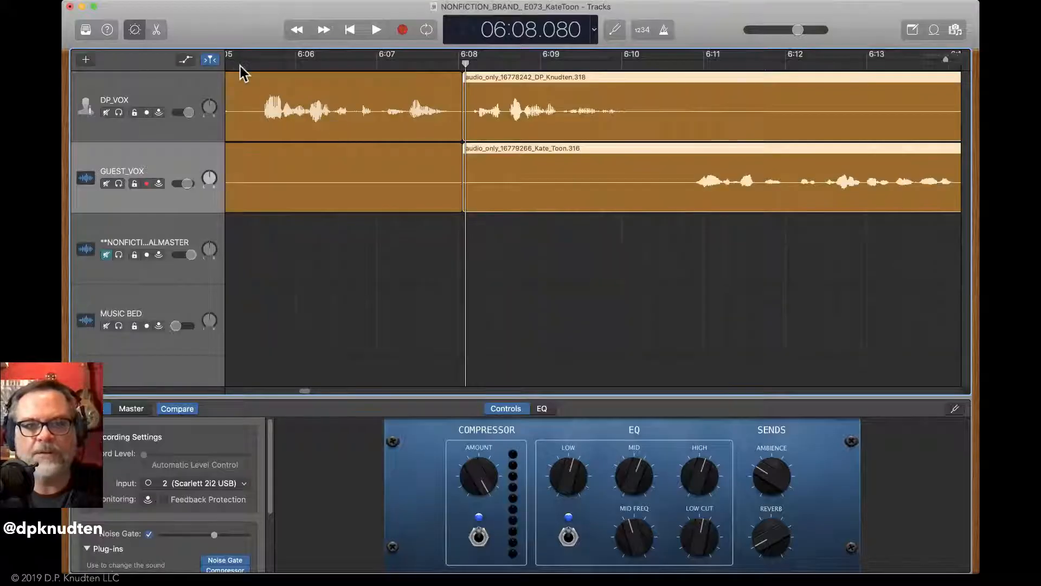
pyautogui.click(241, 73)
pyautogui.press('space')
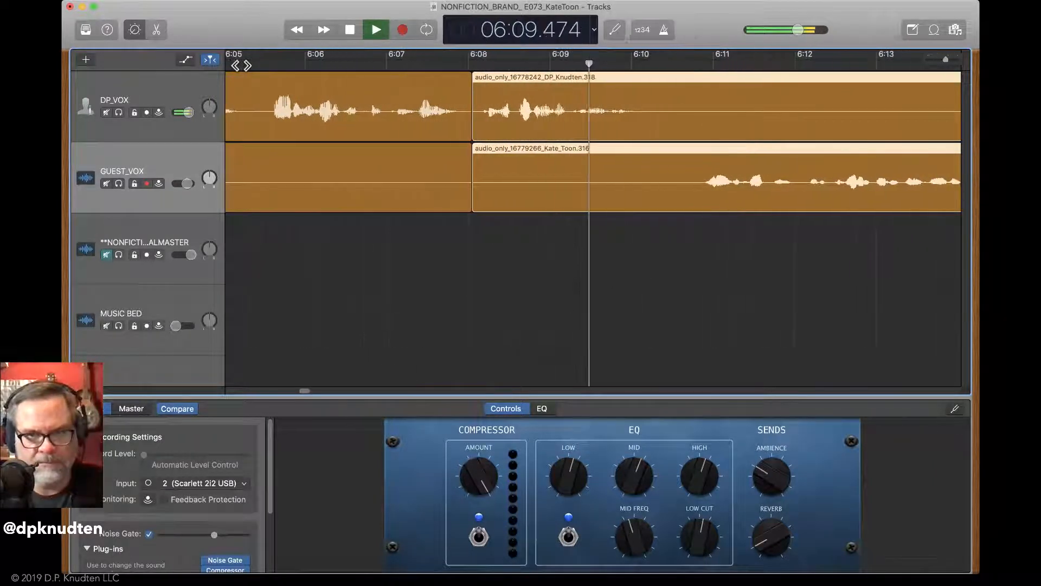
pyautogui.click(373, 20)
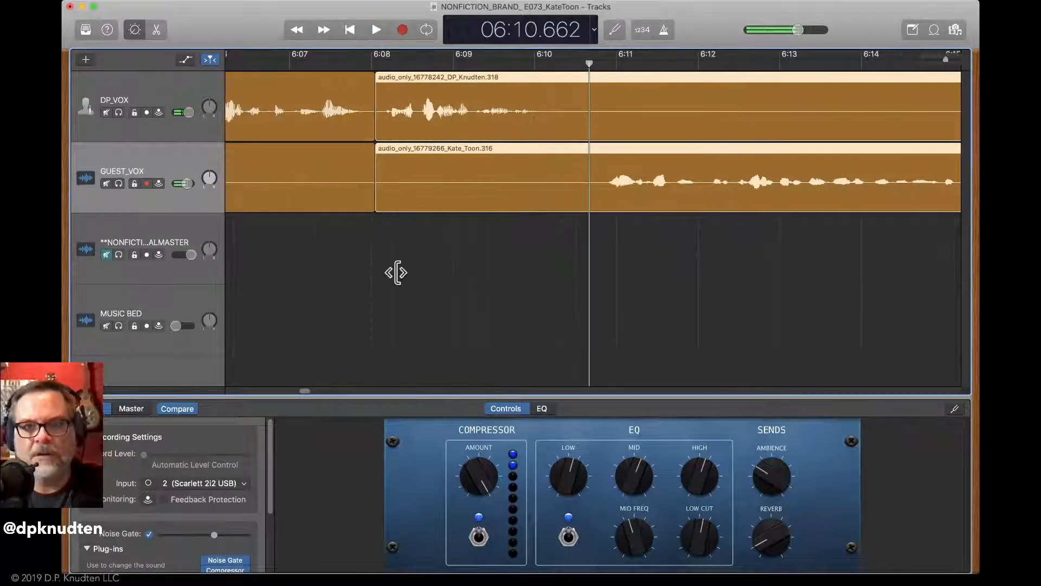
# Examine the whole episode's timeline to see how much voice material remains unedited, and return to the passage around 6:10
pyautogui.press('super+Left')
pyautogui.press('super+Left')
pyautogui.press('super+Left')
pyautogui.press('super+Left')
pyautogui.press('super+Left')
pyautogui.press('super+Left')
pyautogui.press('super+Left')
pyautogui.press('super+Left')
pyautogui.press('super+Left')
pyautogui.press('super+Left')
pyautogui.press('super+Left')
pyautogui.press('super+Left')
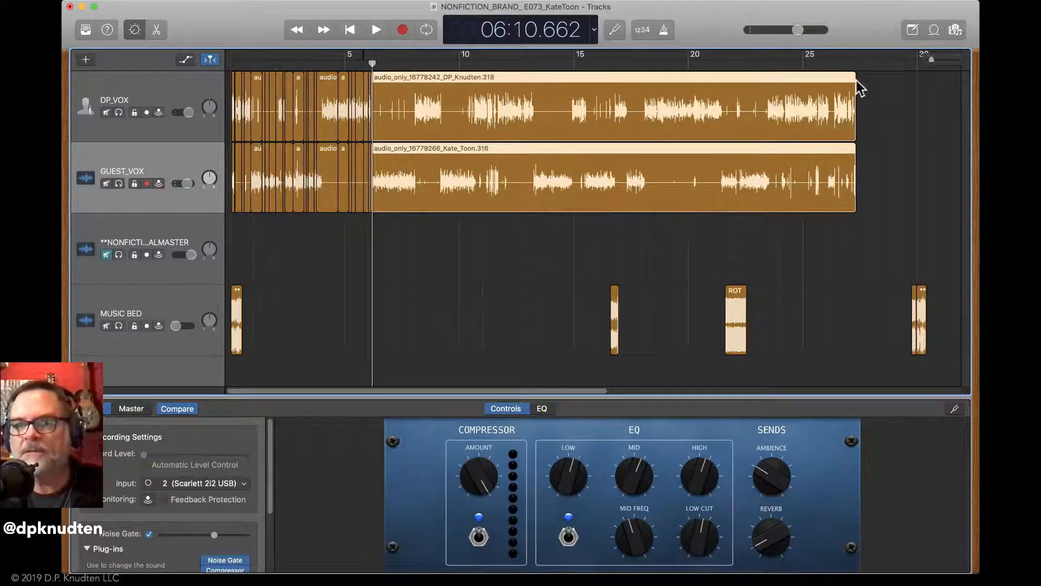
pyautogui.press('super+Left')
pyautogui.press('super+Left')
pyautogui.press('super+Left')
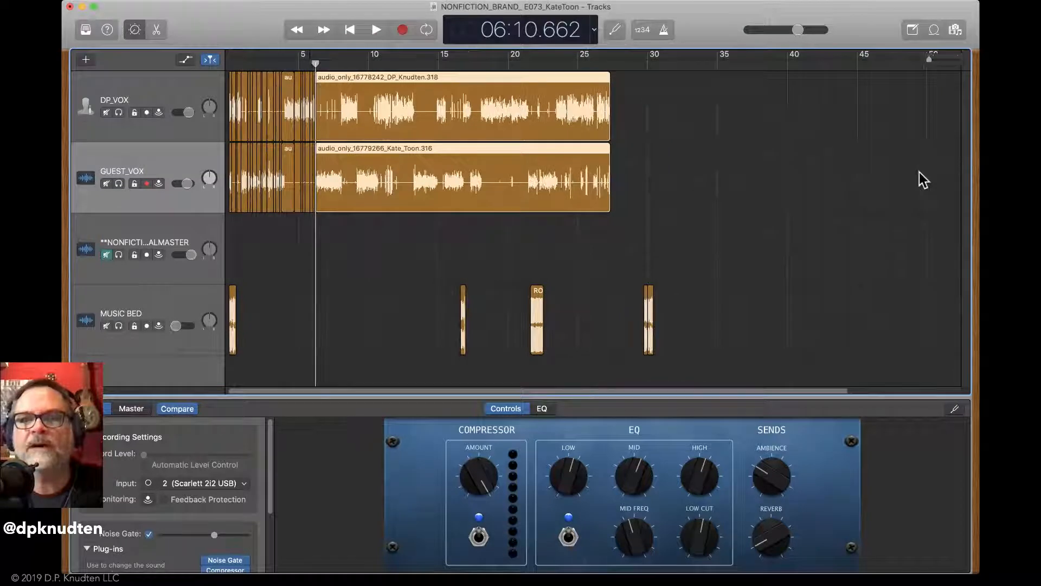
pyautogui.press('super+Right')
pyautogui.press('super+Right')
pyautogui.press('super+Right')
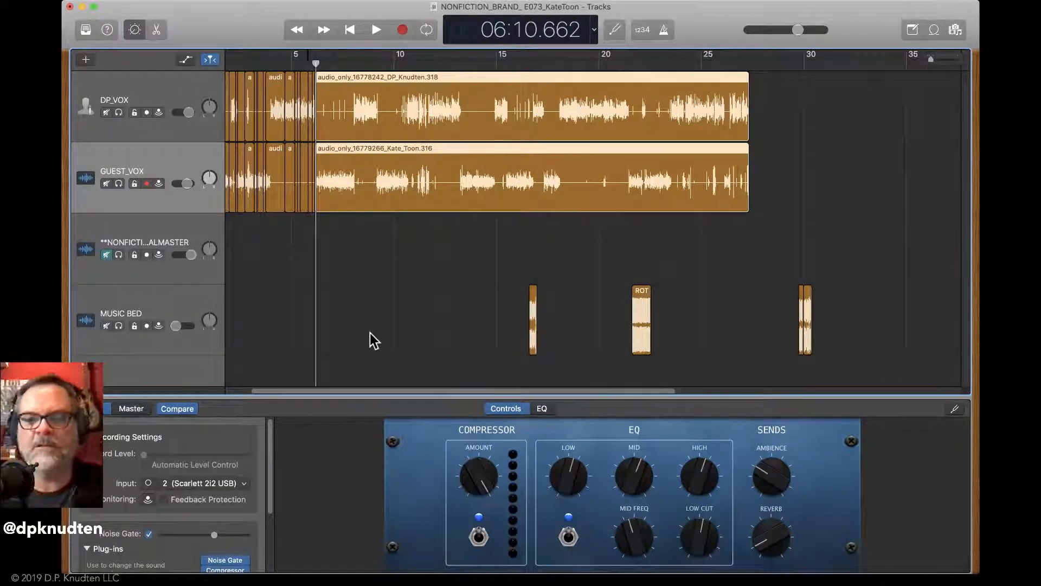
pyautogui.press('super+Right')
pyautogui.press('super+Right')
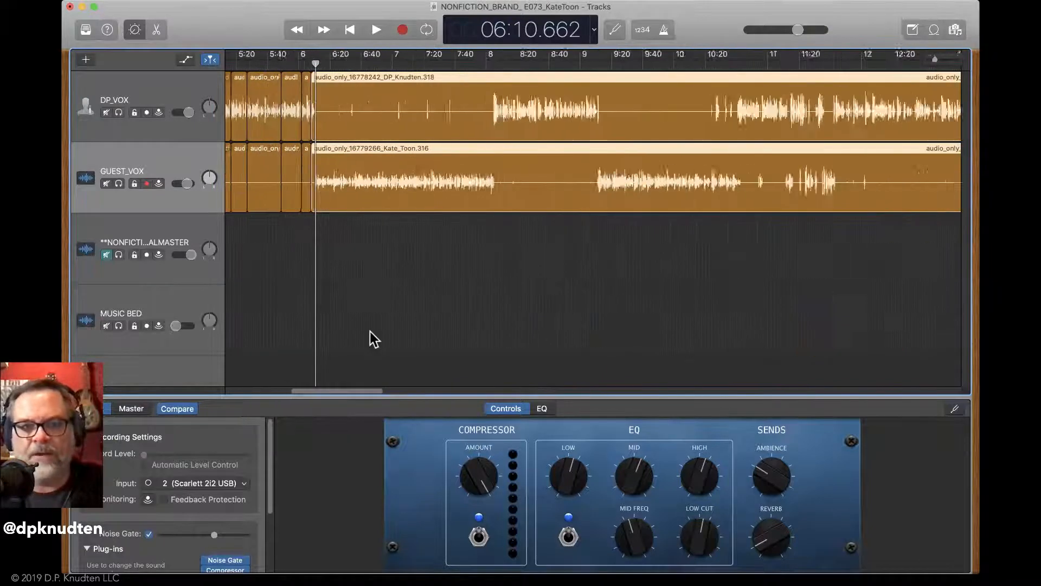
pyautogui.press('super+Right')
pyautogui.press('super+Right')
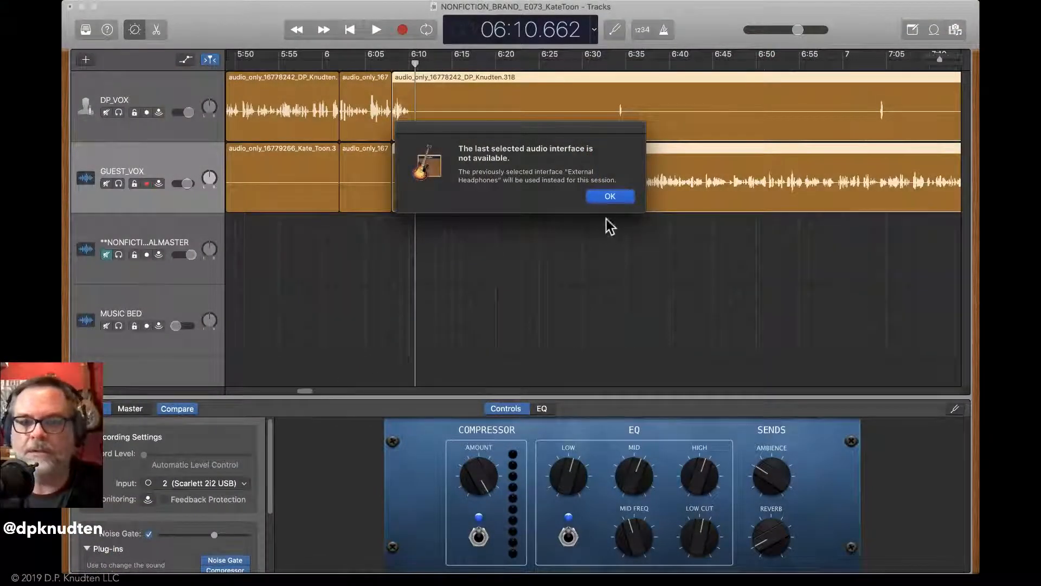
# Dismiss the audio interface alert and listen to the guest's answer from about 6:02 to 6:46
pyautogui.click(609, 199)
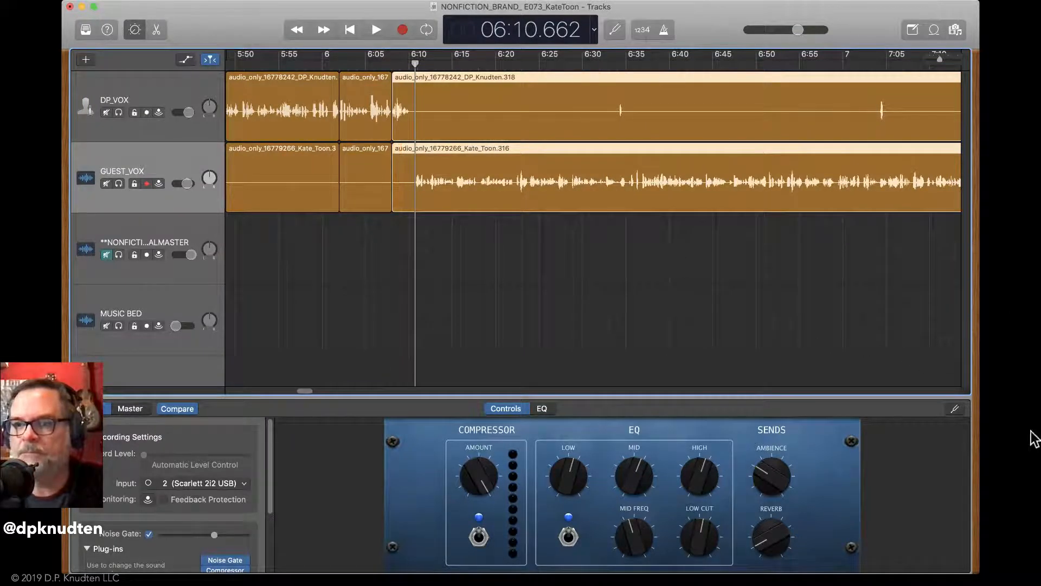
pyautogui.click(999, 498)
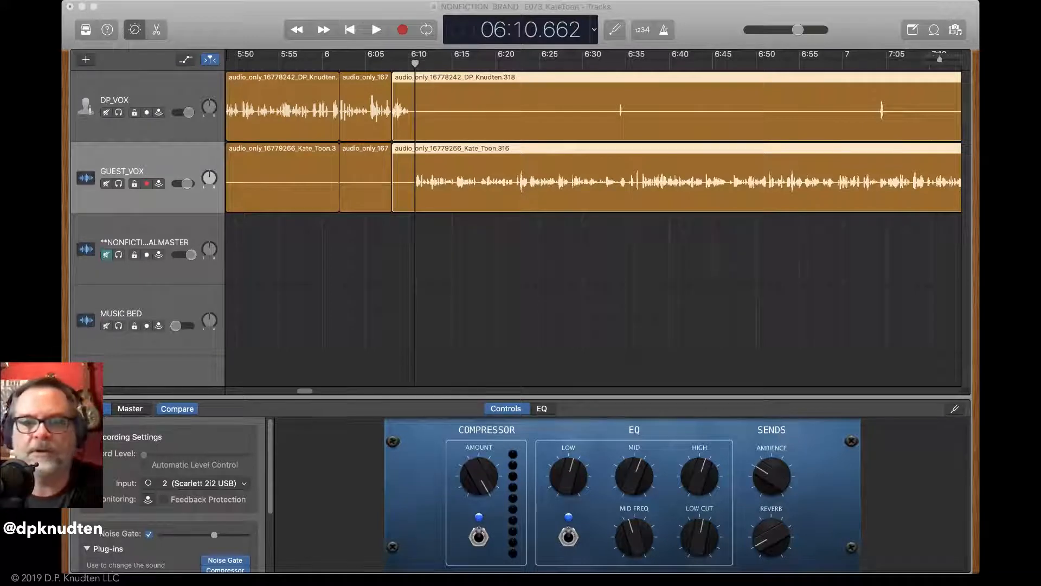
pyautogui.click(344, 61)
pyautogui.press('space')
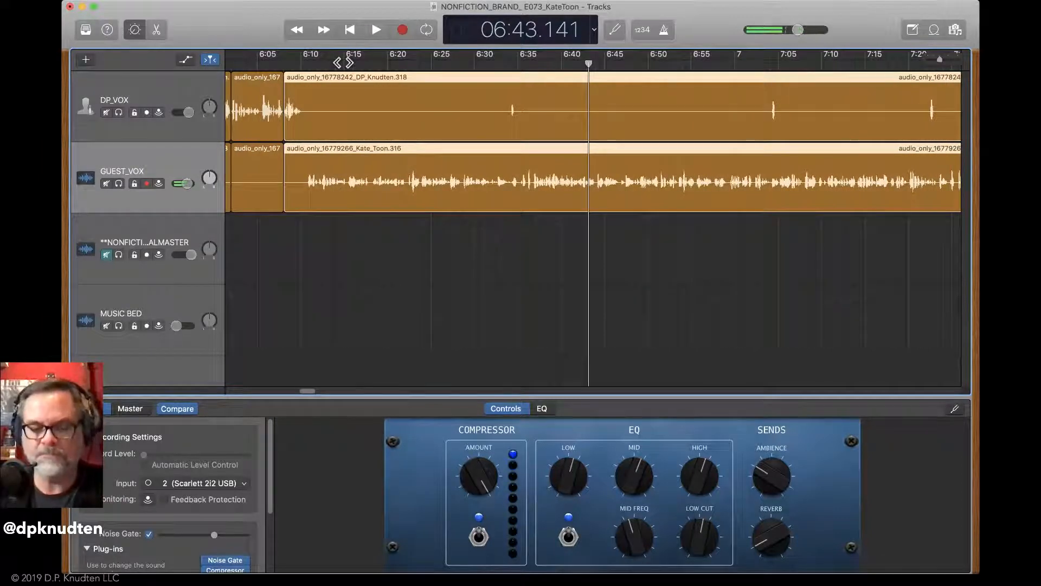
pyautogui.press('space')
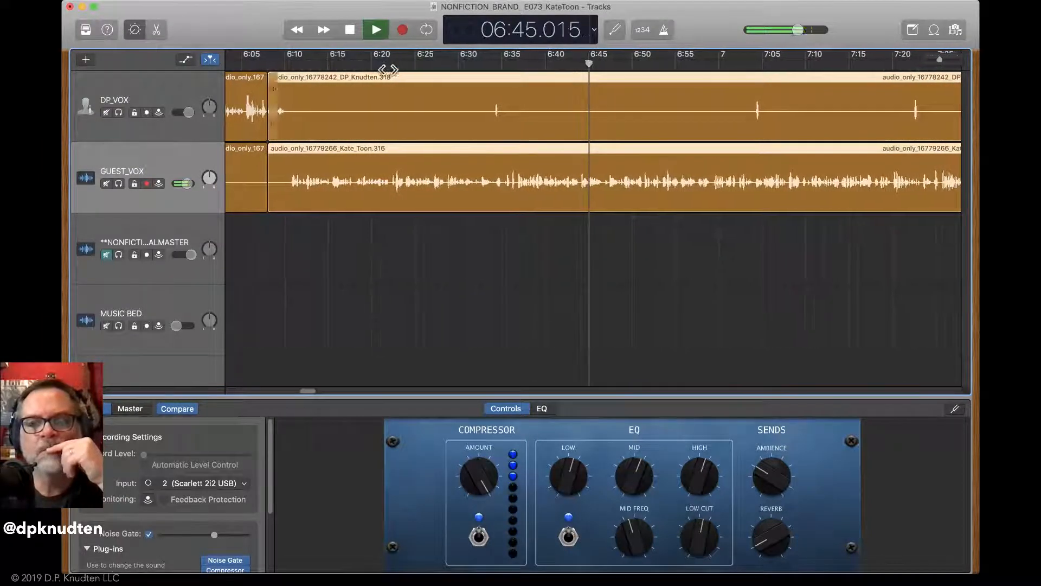
pyautogui.press('space')
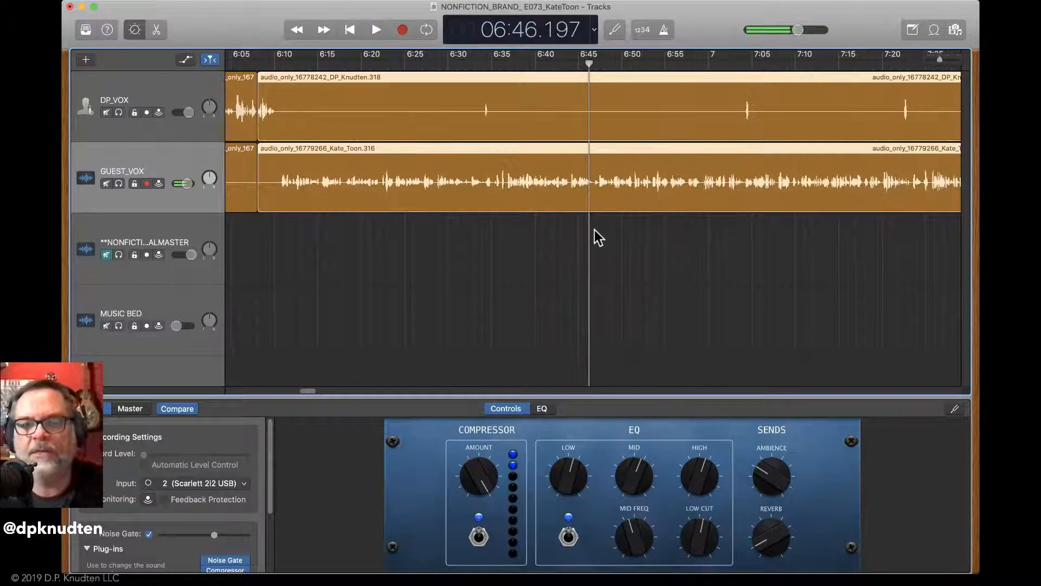
# Replay the GUEST_VOX passage from about 6:42.8 to examine the pause around 6:46
pyautogui.press('super+Right')
pyautogui.press('super+Right')
pyautogui.press('super+Right')
pyautogui.press('super+Right')
pyautogui.press('super+Right')
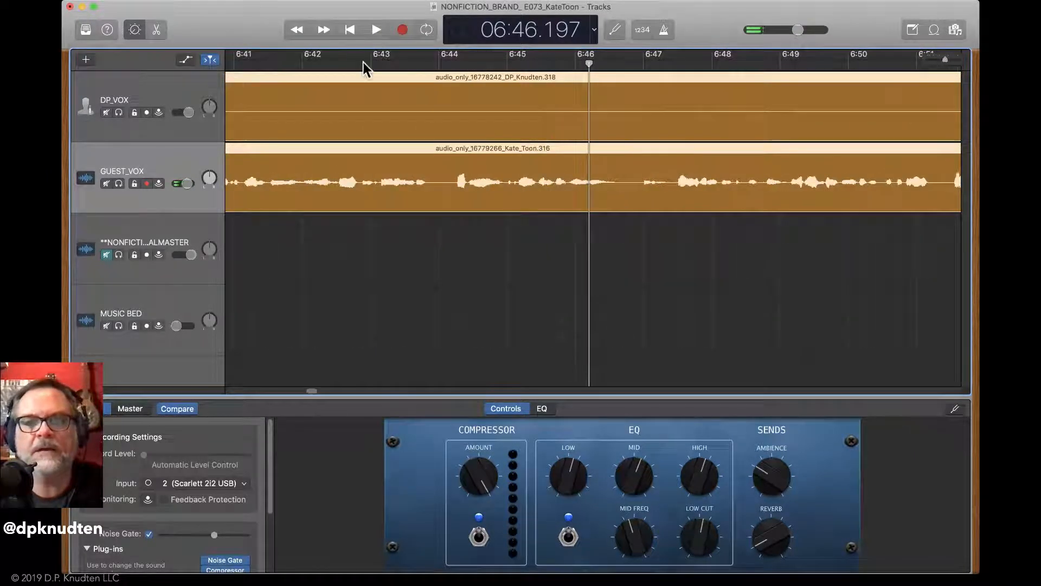
pyautogui.click(360, 63)
pyautogui.press('space')
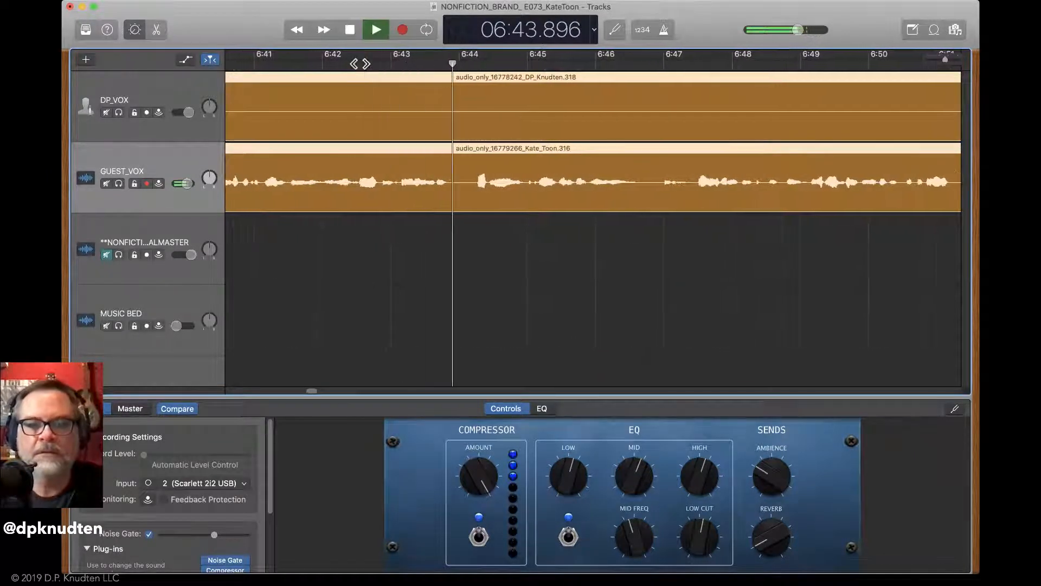
# Stop playback, show the volume automation, and dip the GUEST_VOX volume to minimum between about 6:43.8 and 6:44.3
pyautogui.press('space')
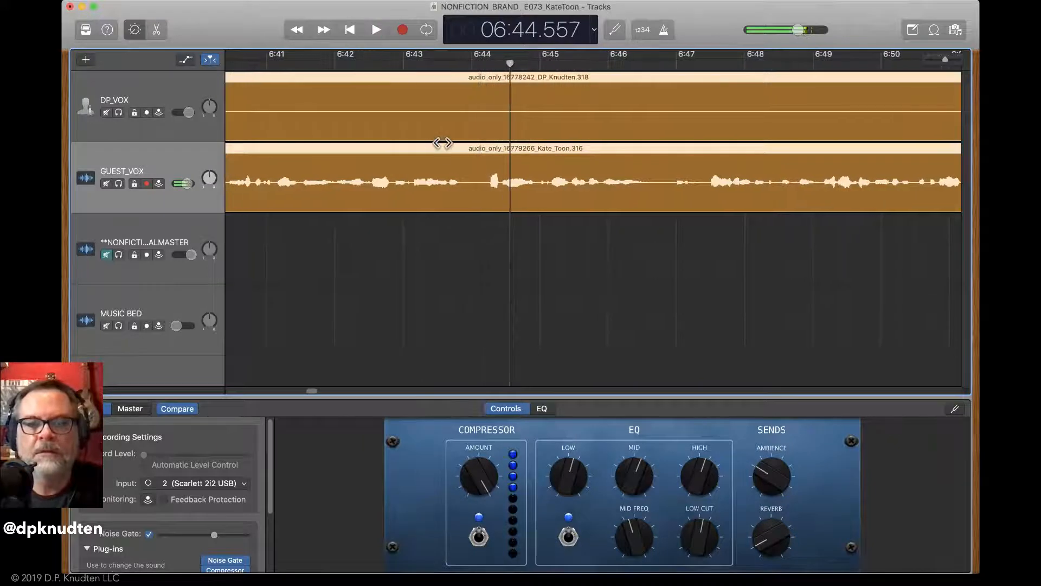
pyautogui.click(186, 61)
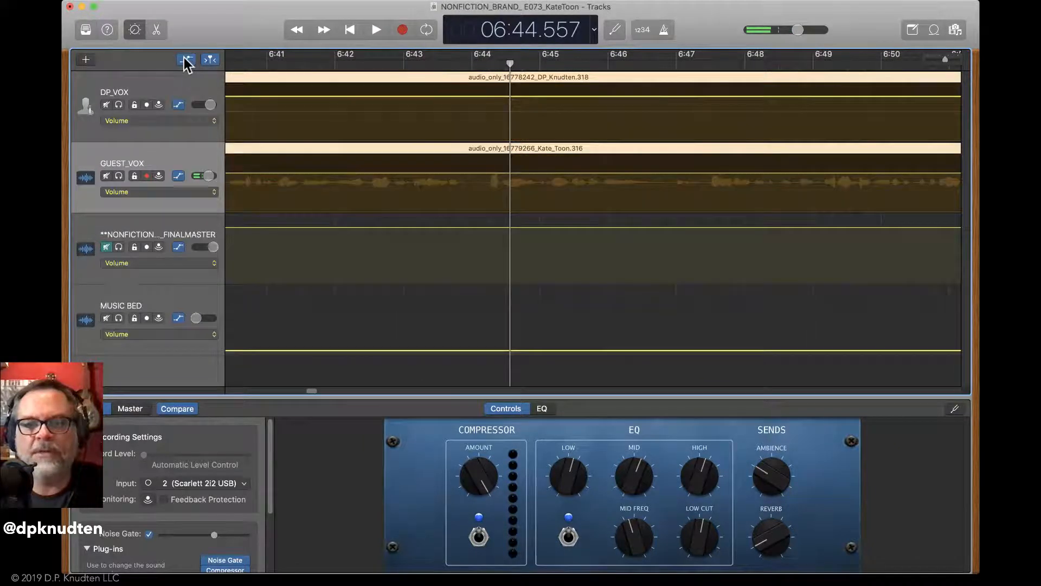
pyautogui.click(459, 172)
pyautogui.click(457, 173)
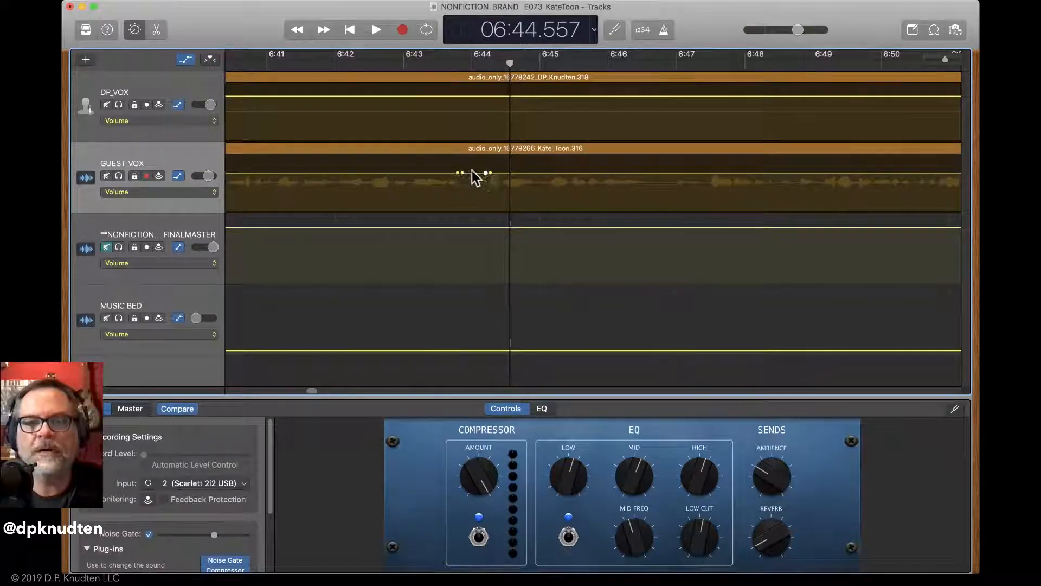
pyautogui.moveTo(473, 173); pyautogui.dragTo(460, 202)
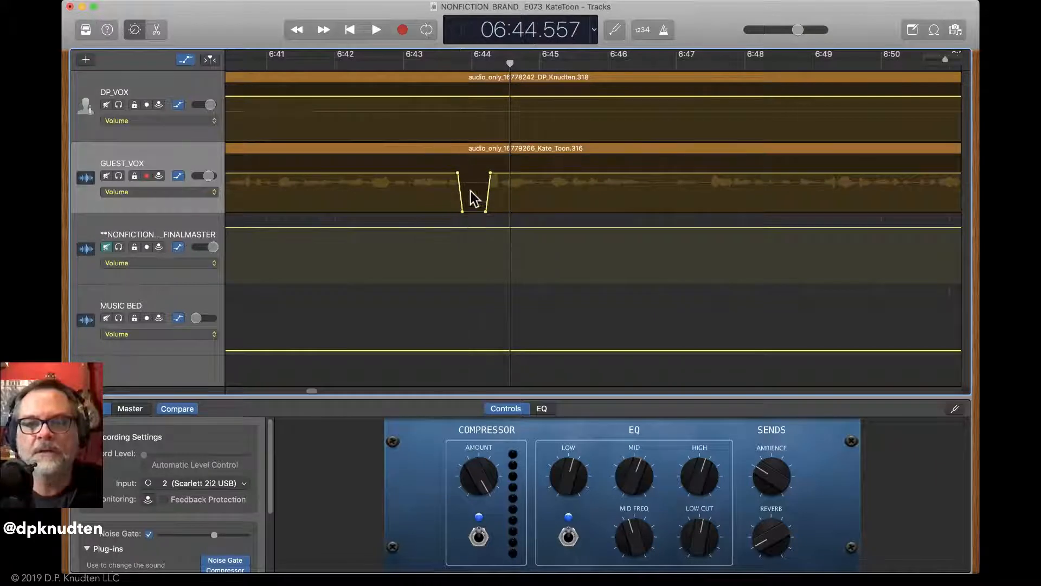
# Play back the guest track from about 6:43.2 to check the sound across the full volume dip
pyautogui.press('super+Right')
pyautogui.press('super+Right')
pyautogui.press('super+Right')
pyautogui.hscroll(-10, 471, 189)
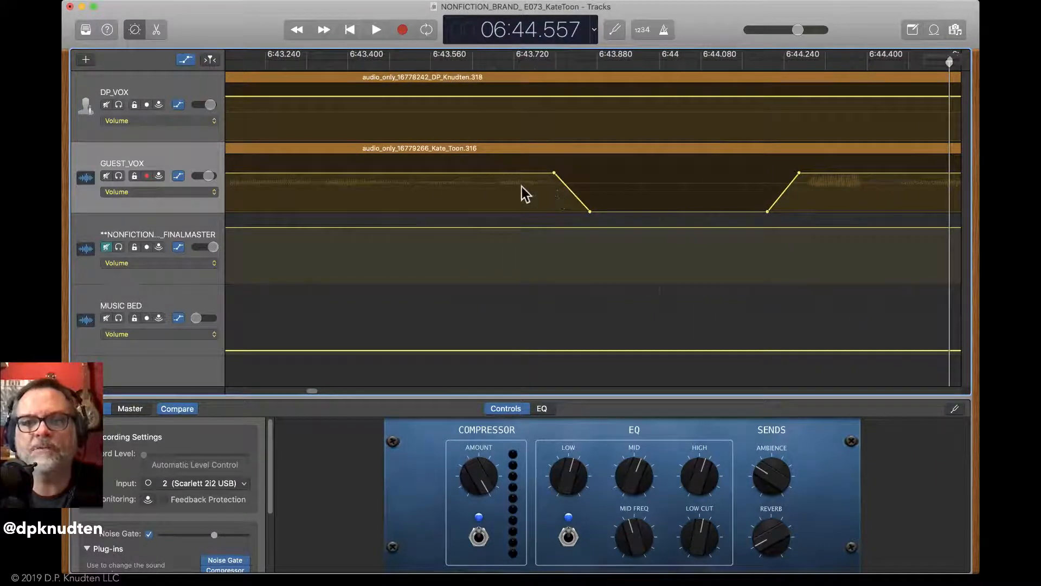
pyautogui.click(262, 64)
pyautogui.press('space')
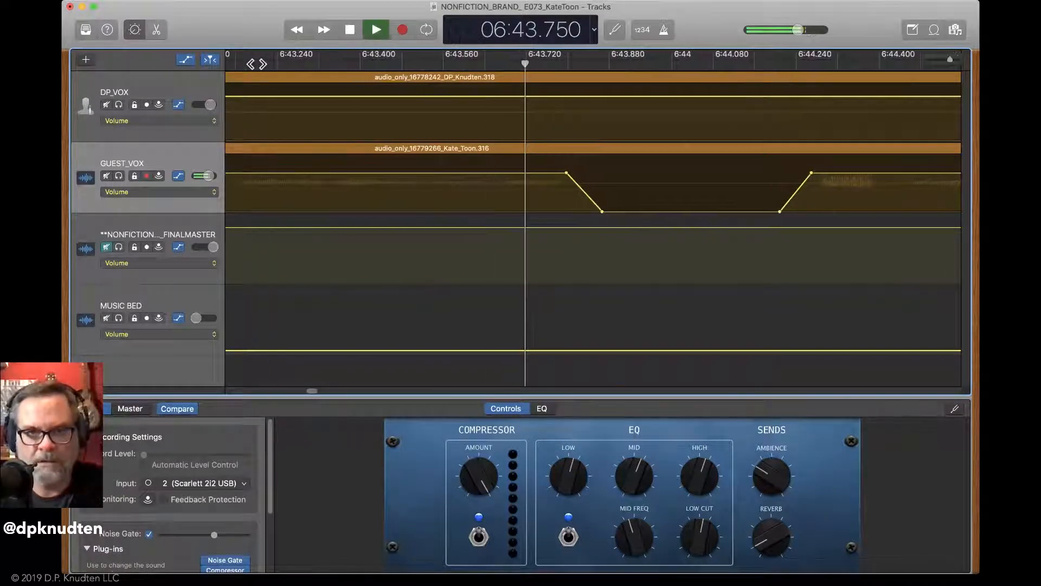
pyautogui.press('space')
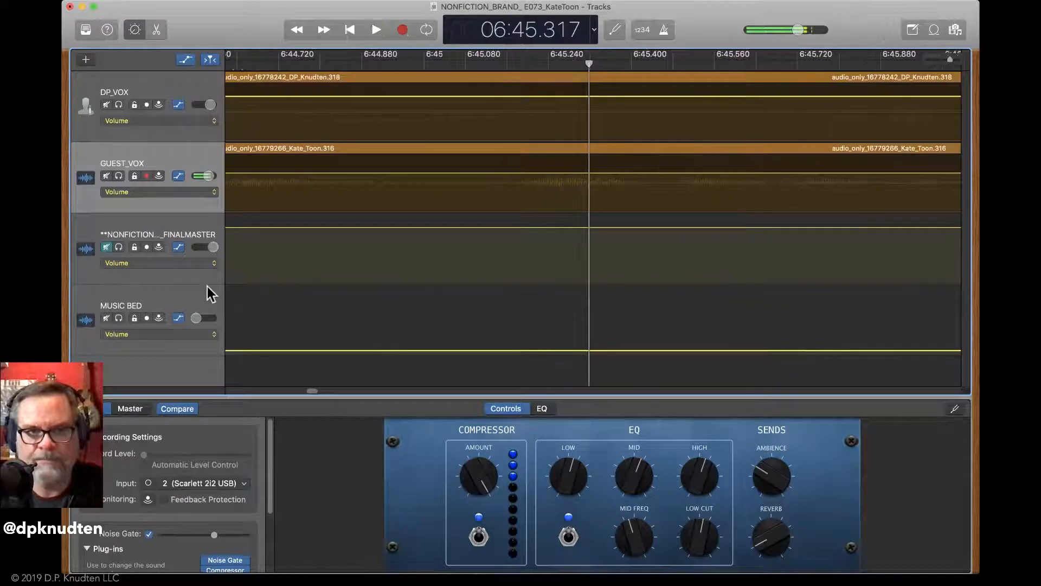
pyautogui.hscroll(-5, 207, 287)
pyautogui.hscroll(-3, 279, 216)
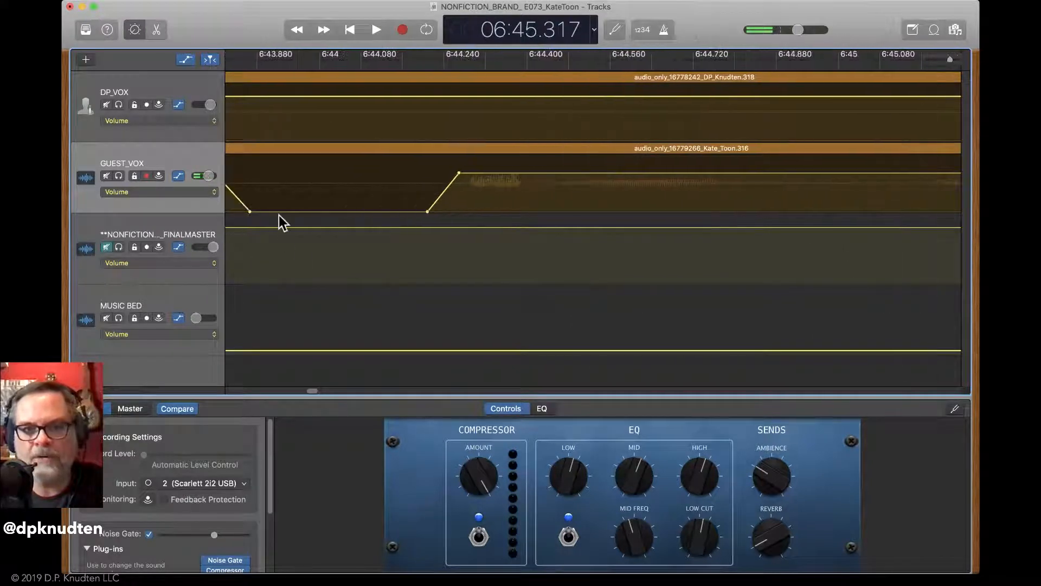
pyautogui.click(317, 211)
pyautogui.hscroll(-3, 358, 211)
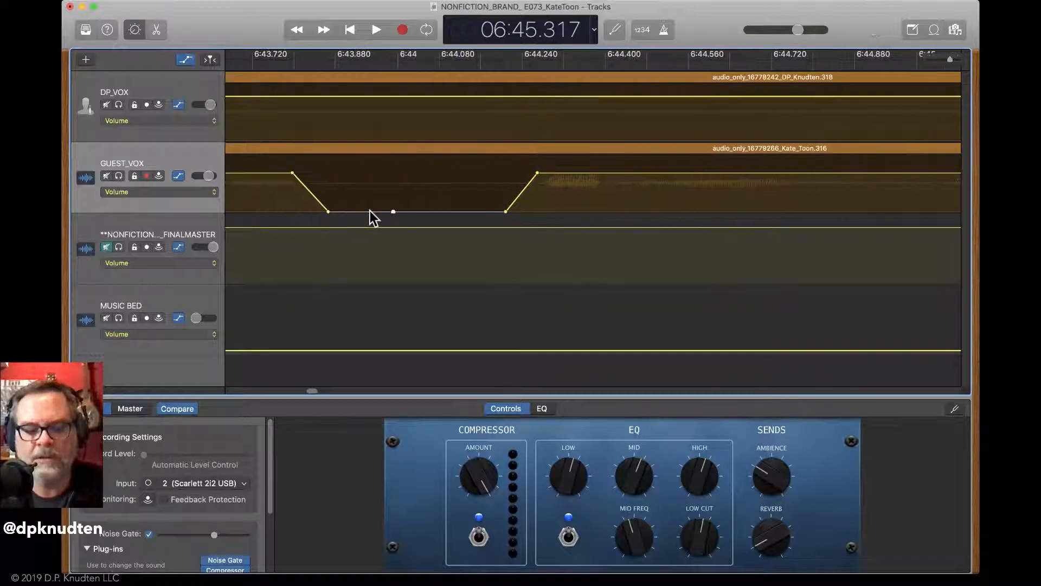
pyautogui.press('Delete')
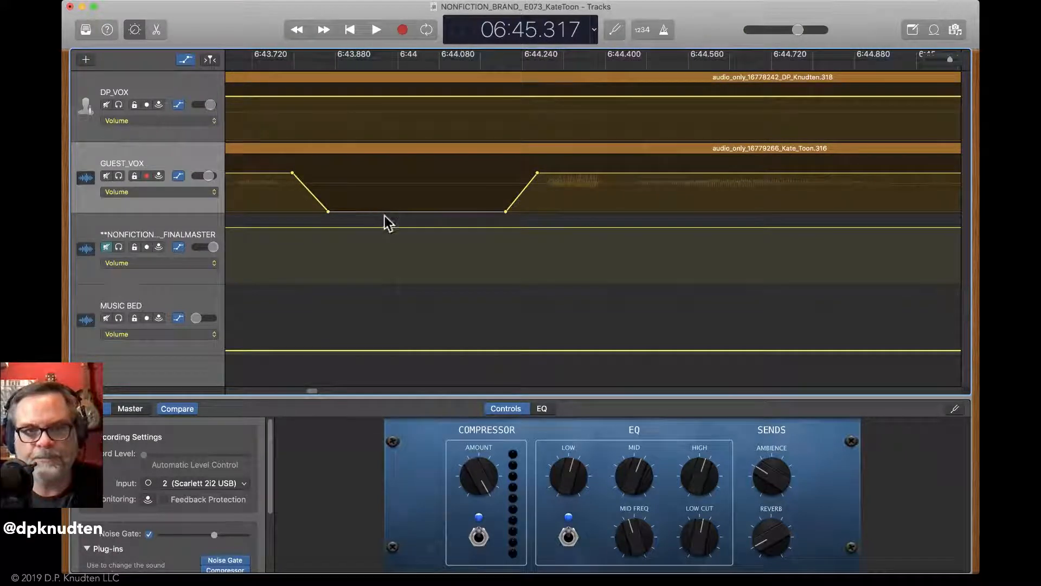
pyautogui.click(389, 211)
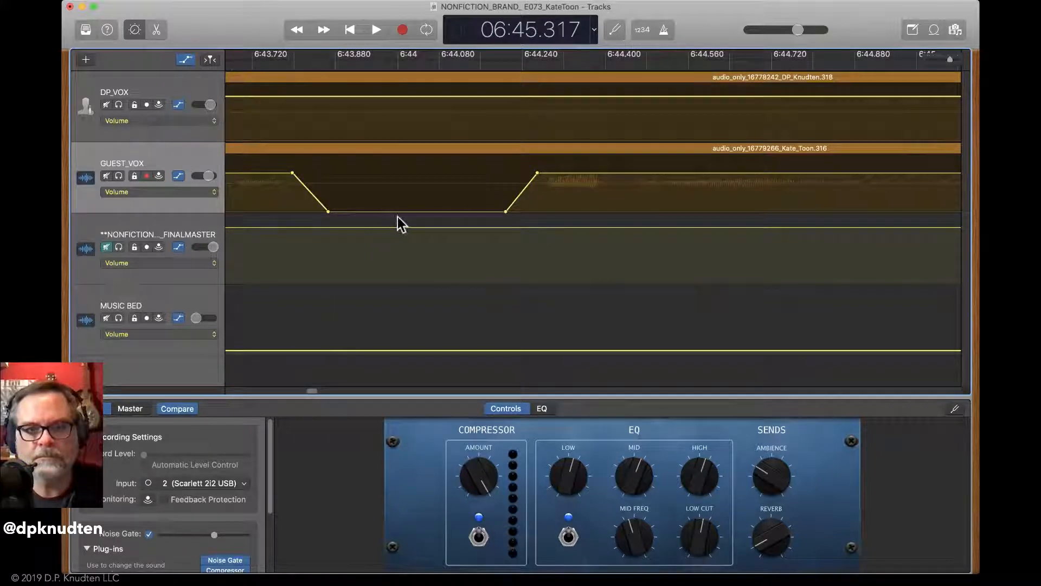
pyautogui.click(419, 212)
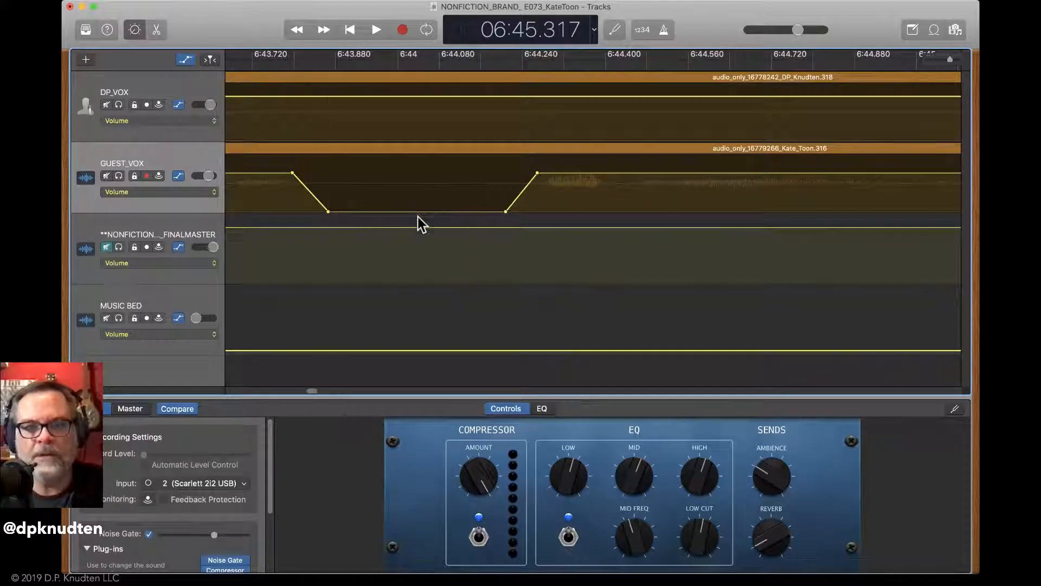
pyautogui.click(418, 213)
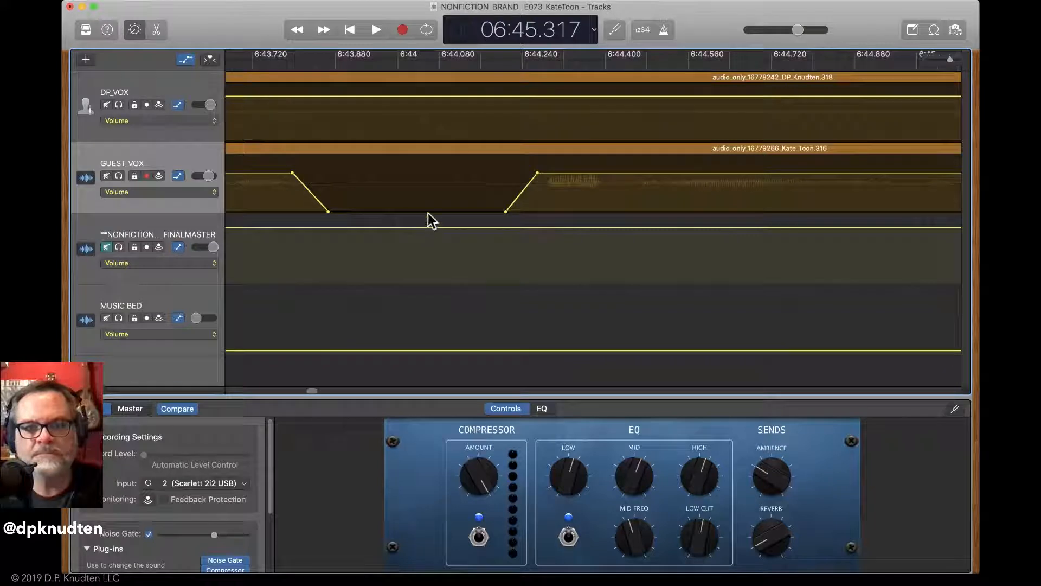
# Raise the two lower automation points of the GUEST_VOX dip so the volume is only partly reduced there
pyautogui.moveTo(505, 211); pyautogui.dragTo(506, 196)
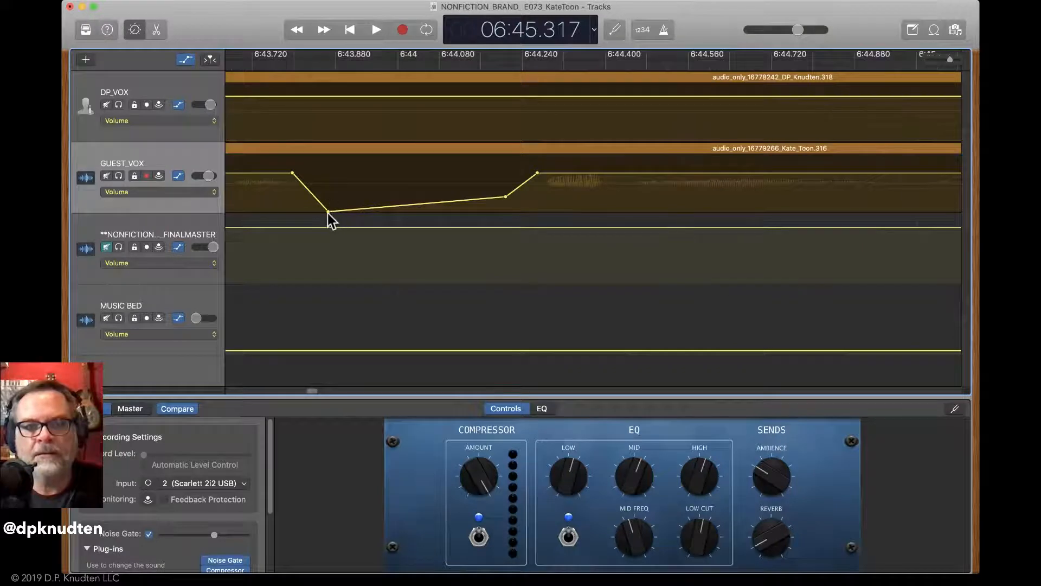
pyautogui.moveTo(327, 212); pyautogui.dragTo(324, 210)
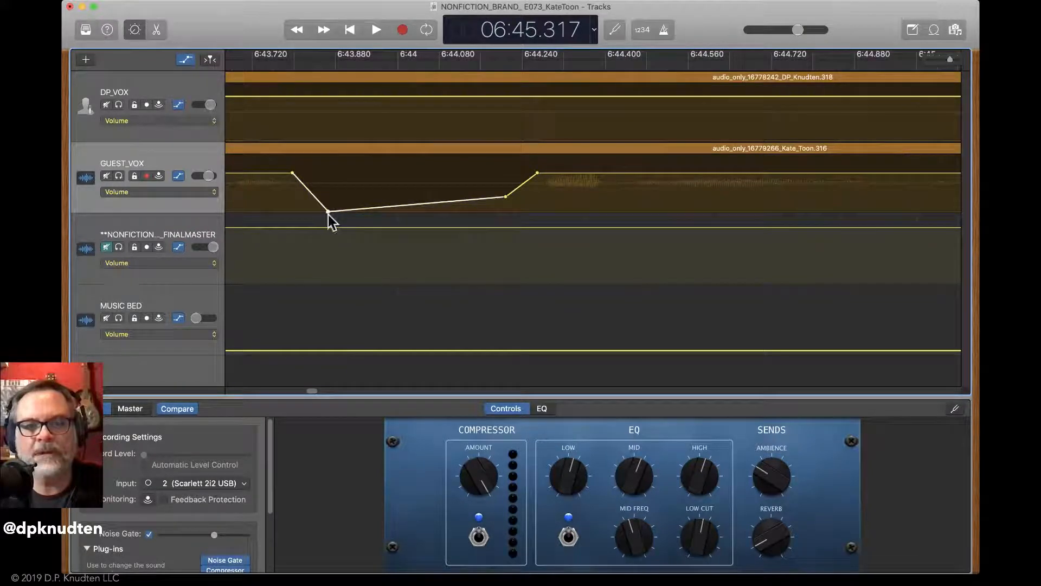
pyautogui.moveTo(327, 213); pyautogui.dragTo(328, 203)
# Play back the softened GUEST_VOX volume dip from about 6:43.25 and return the playhead to that spot
pyautogui.hscroll(-5, 277, 84)
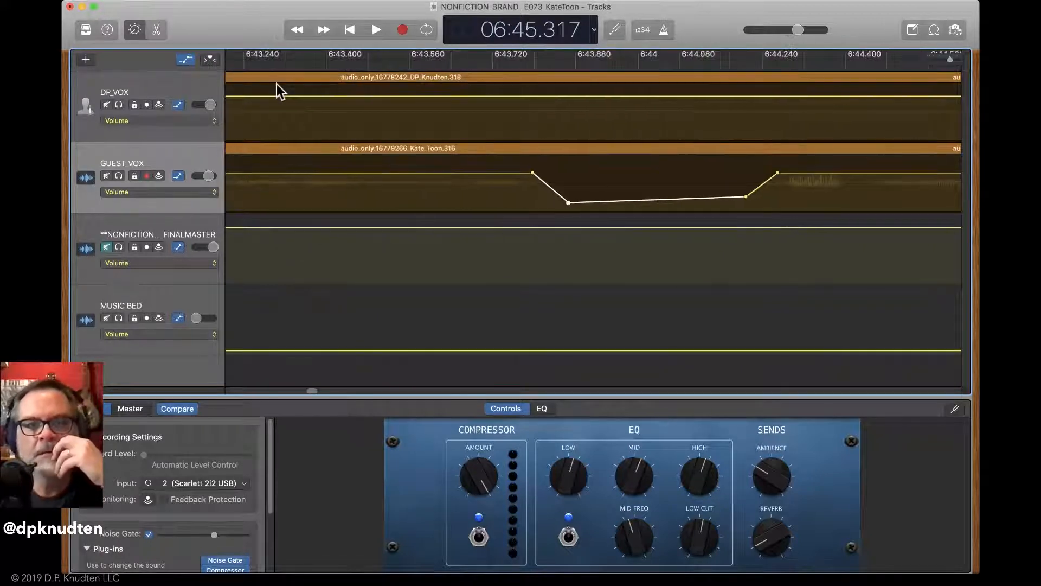
pyautogui.click(253, 66)
pyautogui.press('space')
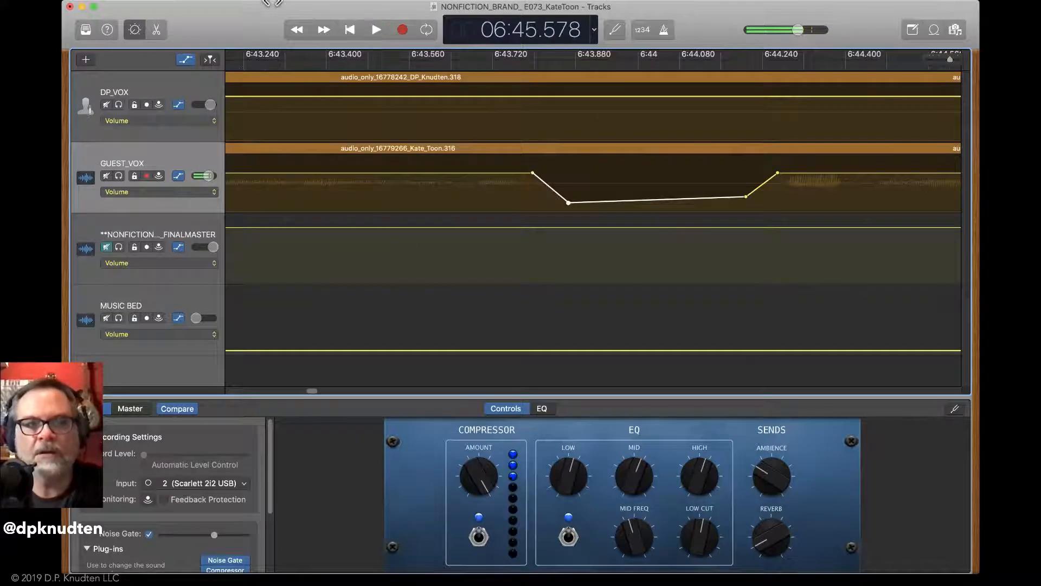
pyautogui.click(250, 66)
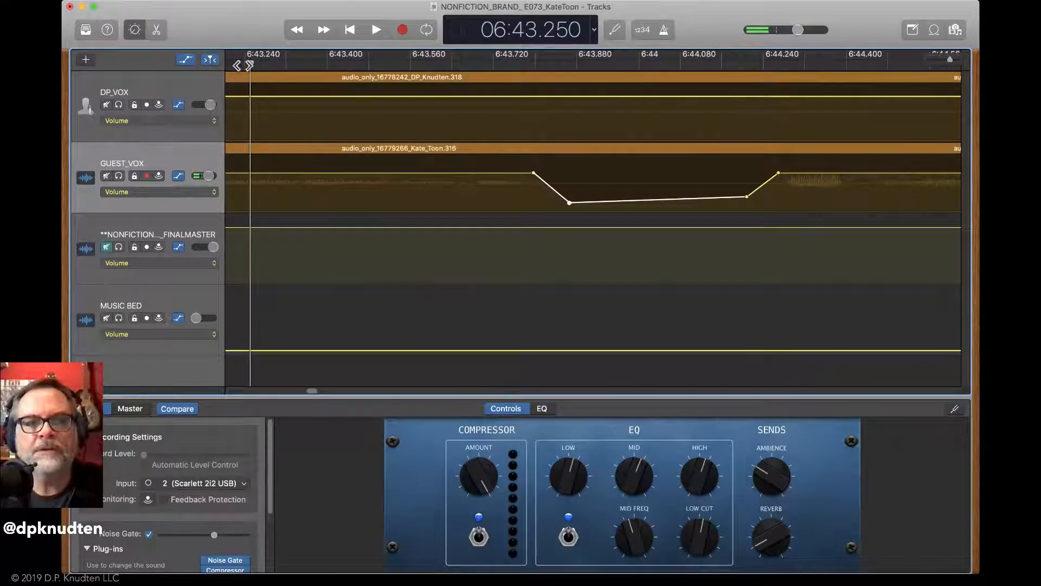
# Hide the volume automation, view a longer stretch of the timeline, and listen onward from 6:43.25 to about 7:12
pyautogui.click(186, 59)
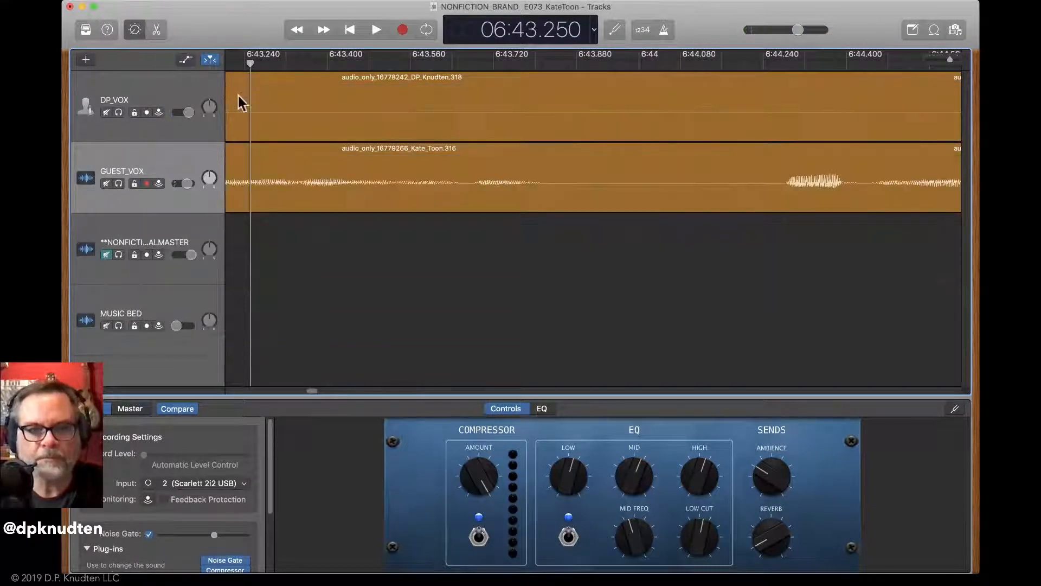
pyautogui.press('super+Left')
pyautogui.press('super+Left')
pyautogui.press('super+Left')
pyautogui.press('super+Left')
pyautogui.press('super+Left')
pyautogui.press('super+Left')
pyautogui.press('super+Right')
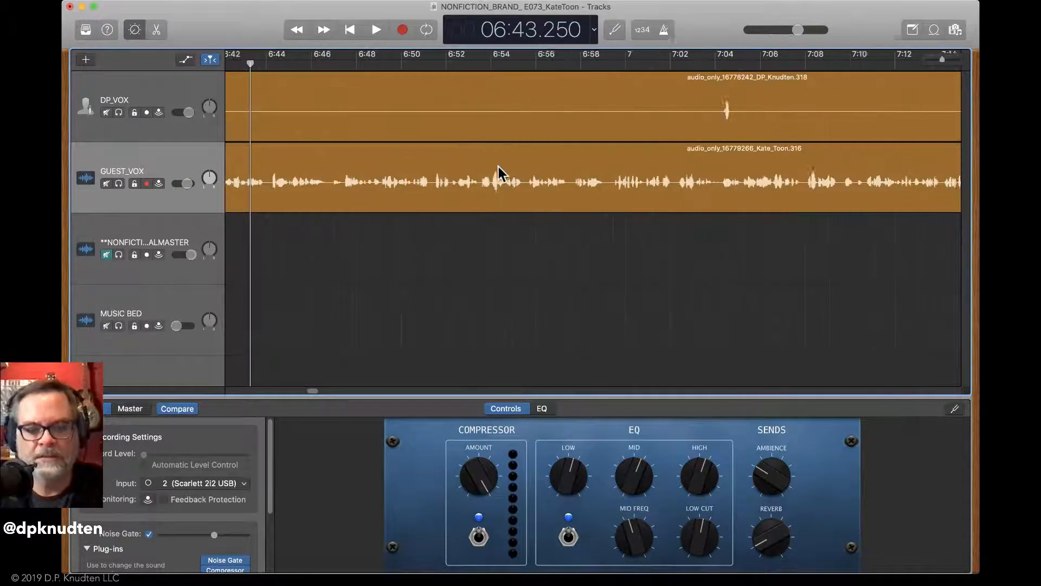
pyautogui.press('space')
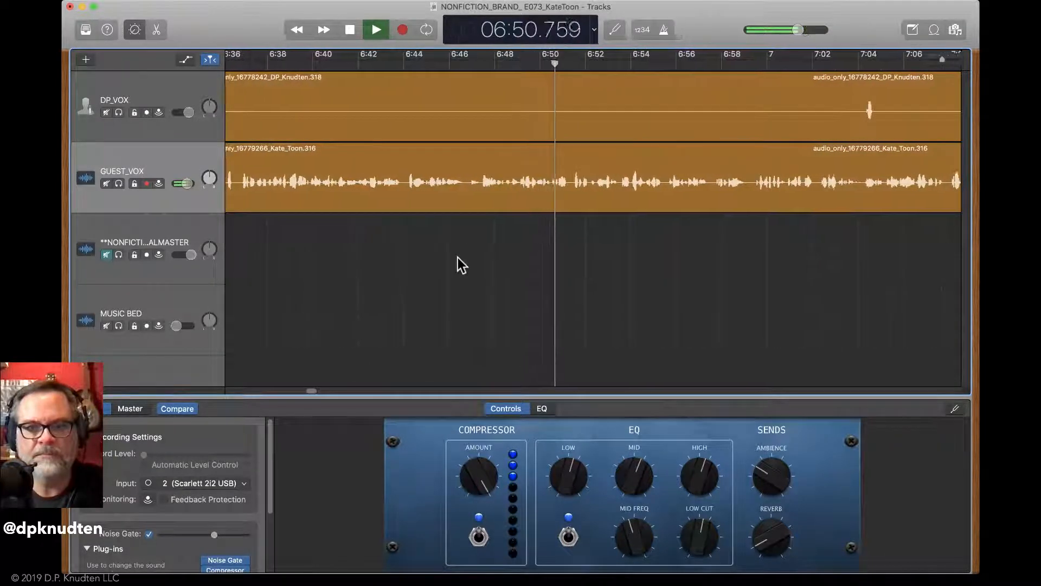
pyautogui.press('super+Right')
pyautogui.press('super+Right')
pyautogui.press('super+Left')
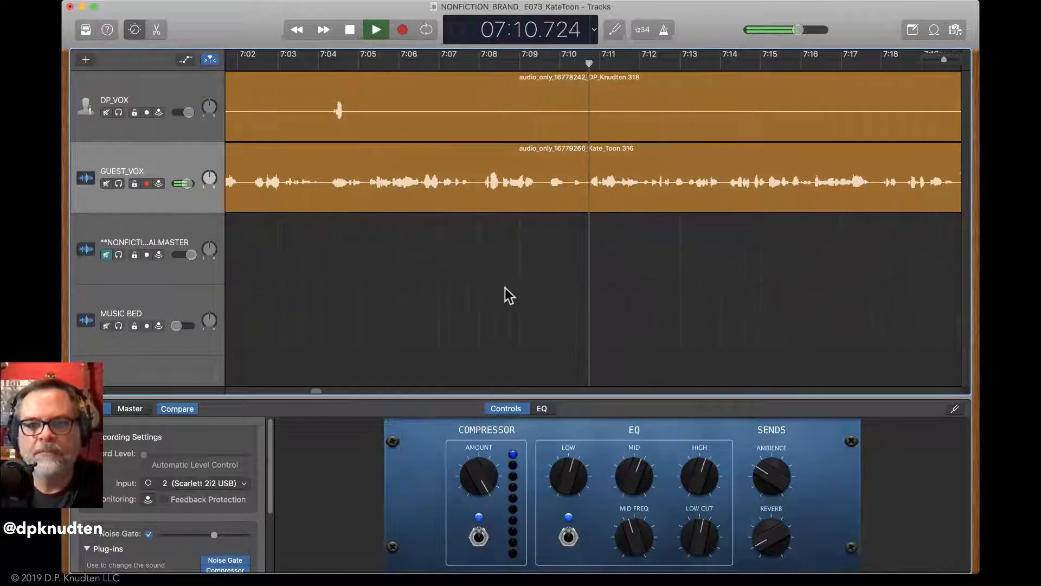
pyautogui.press('space')
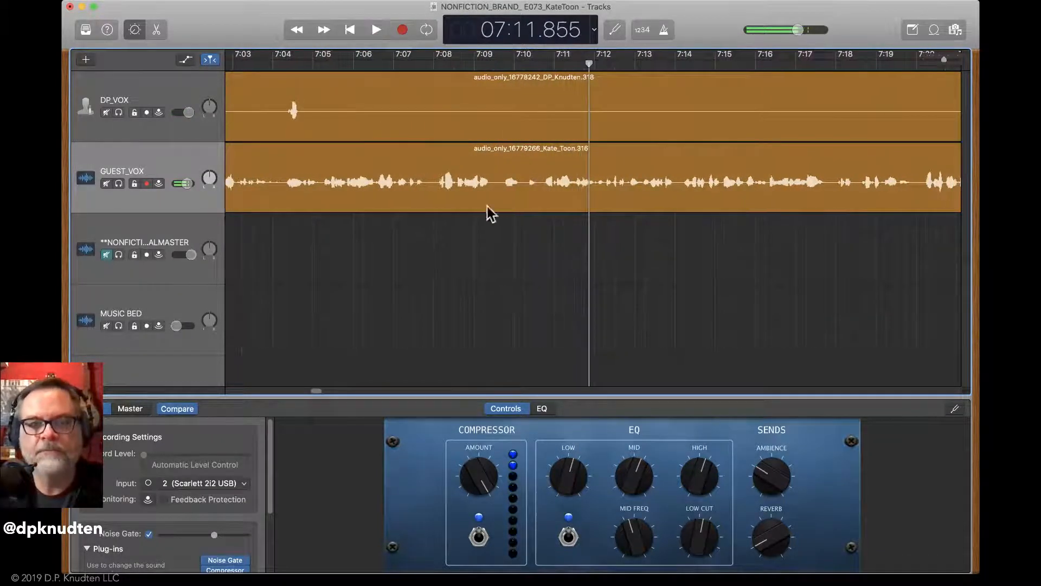
# Show the volume automation and replay the guest track from about 7:06.5 to 7:10, examining the gaps between phrases
pyautogui.click(187, 59)
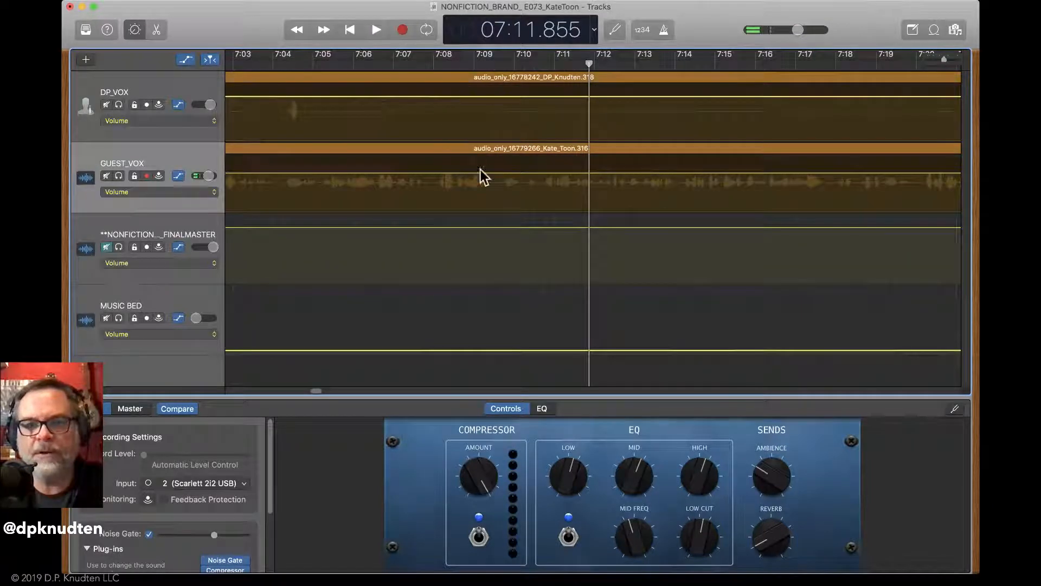
pyautogui.scroll(5, 490, 168)
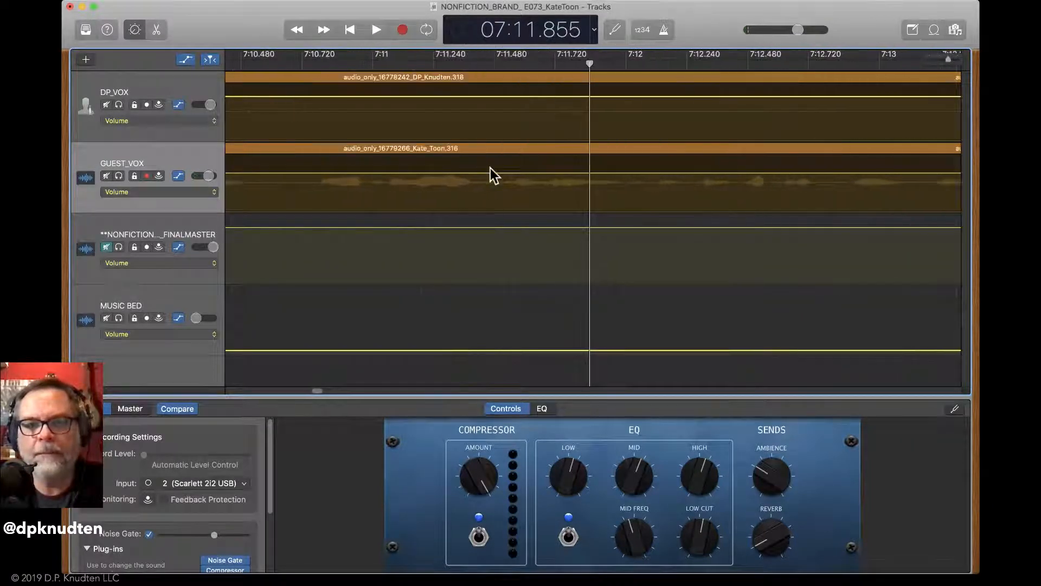
pyautogui.hscroll(-5, 490, 168)
pyautogui.hscroll(-5, 490, 169)
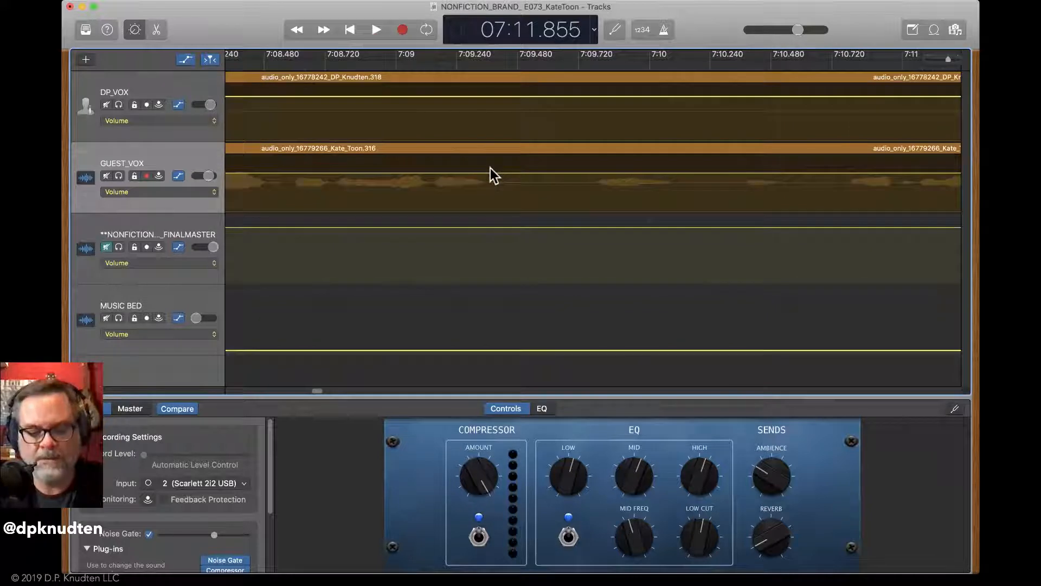
pyautogui.scroll(-3, 482, 184)
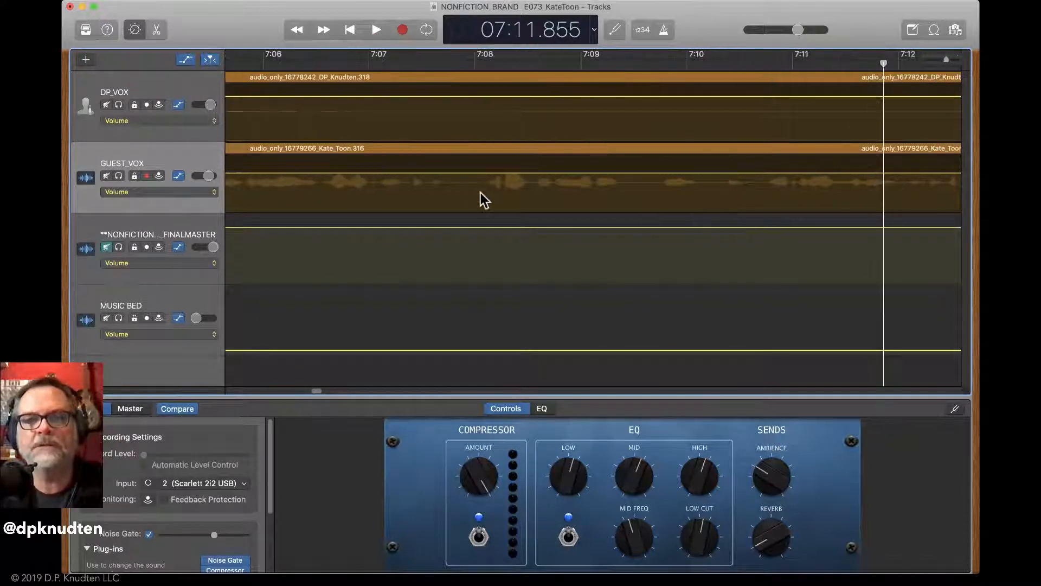
pyautogui.click(318, 62)
pyautogui.press('space')
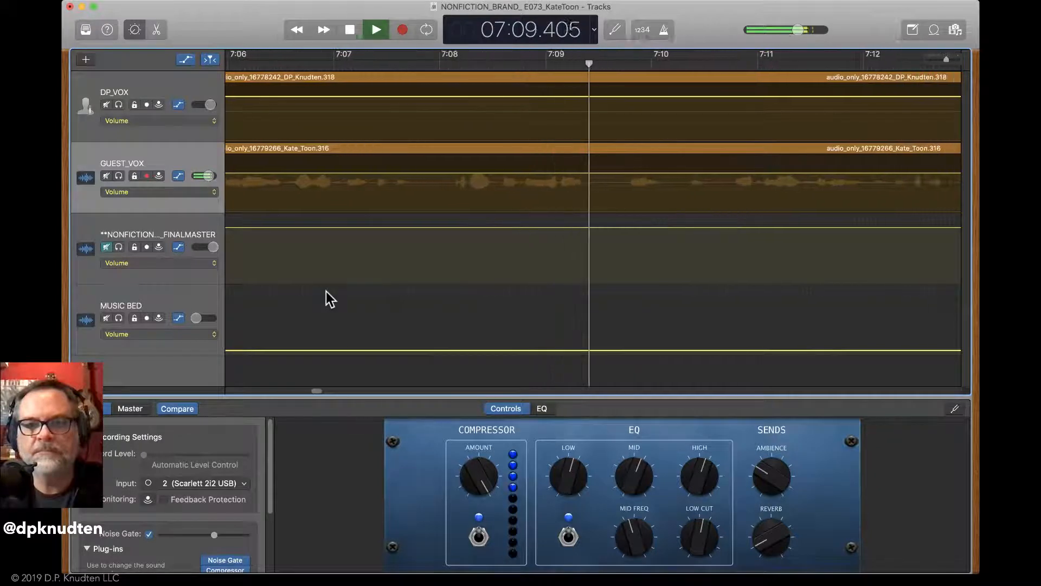
pyautogui.press('space')
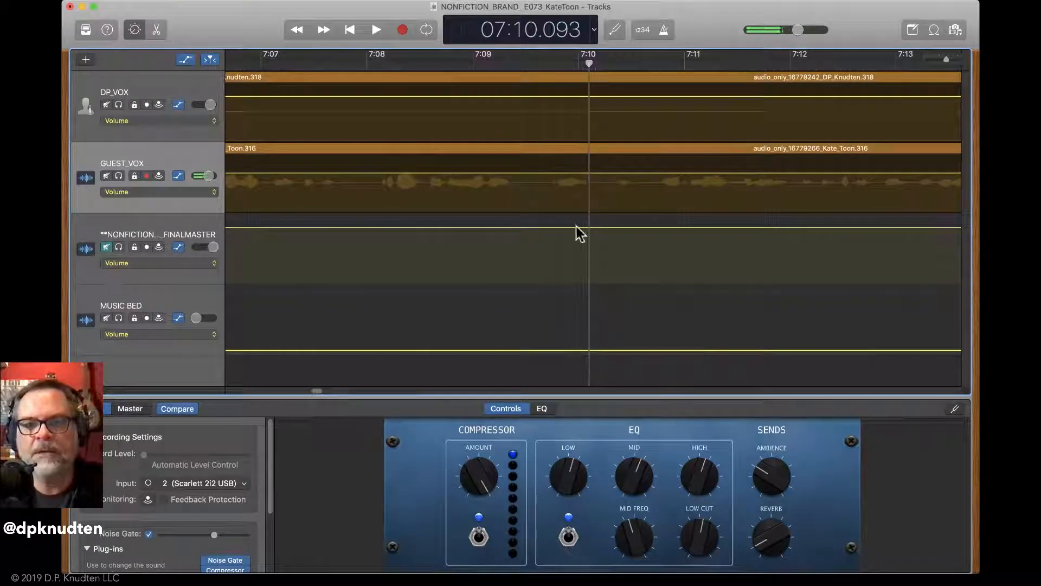
pyautogui.press('super+Right')
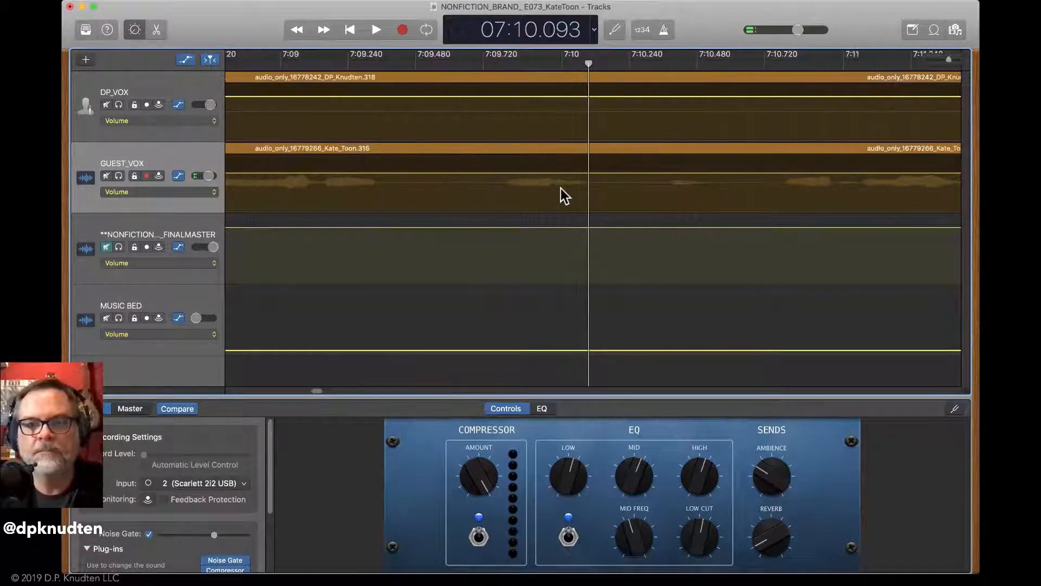
# Lower the GUEST_VOX volume partway between about 7:09.4 and 7:09.8, and place the playhead before the dip at 7:08.875
pyautogui.click(139, 158)
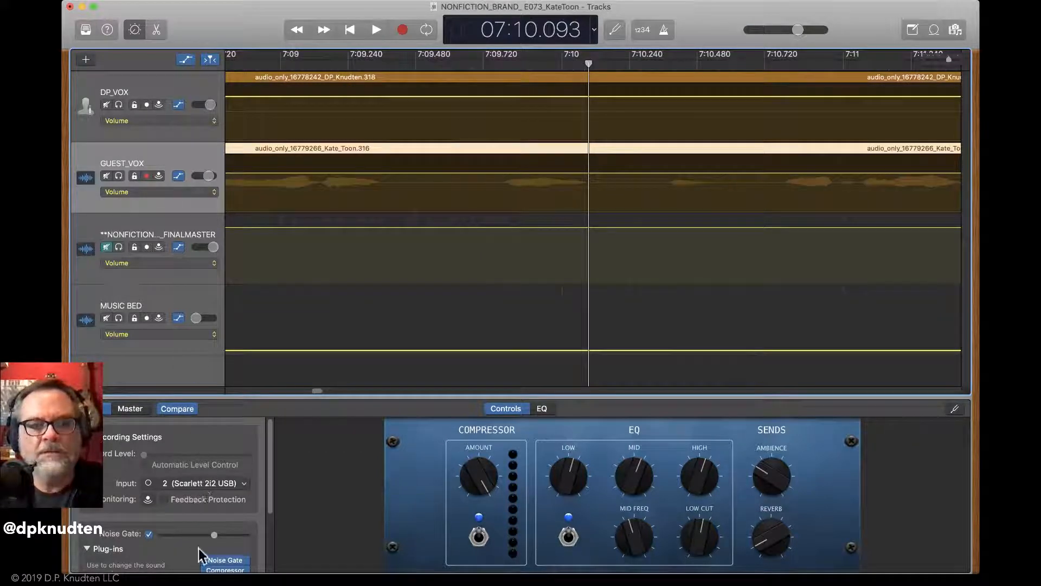
pyautogui.click(214, 536)
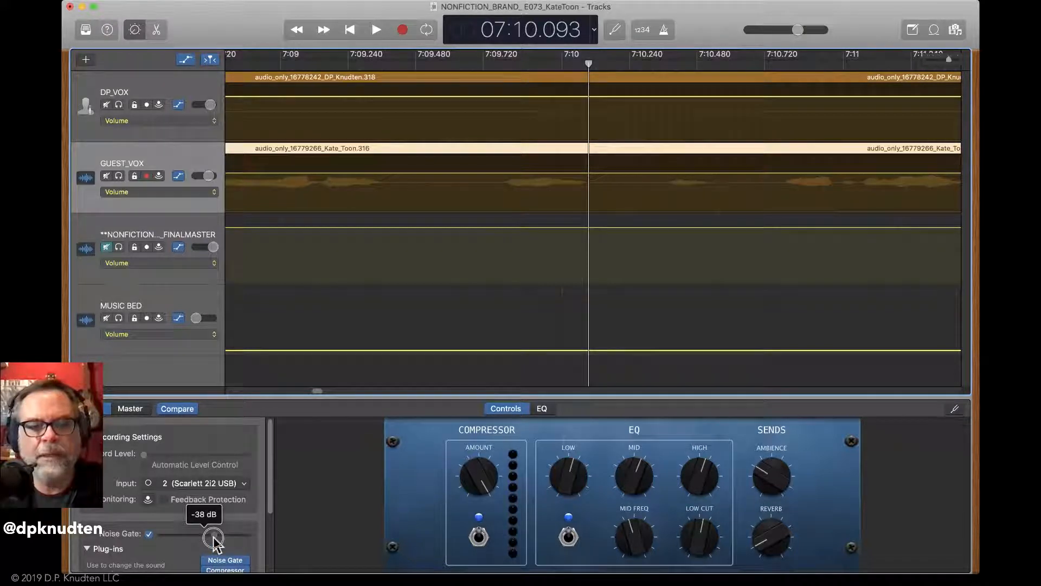
pyautogui.click(386, 174)
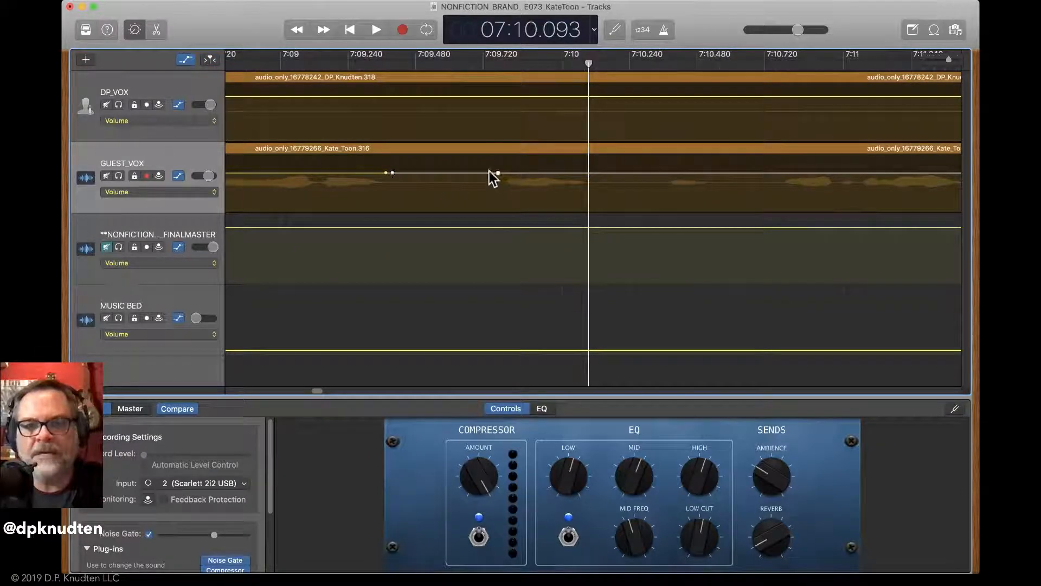
pyautogui.moveTo(467, 173); pyautogui.dragTo(455, 197)
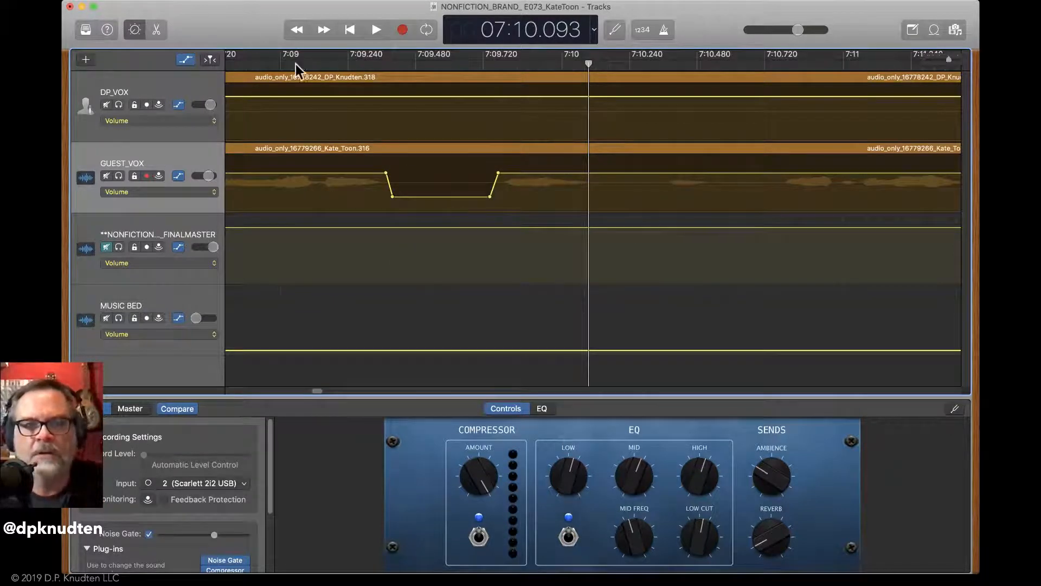
pyautogui.click(244, 63)
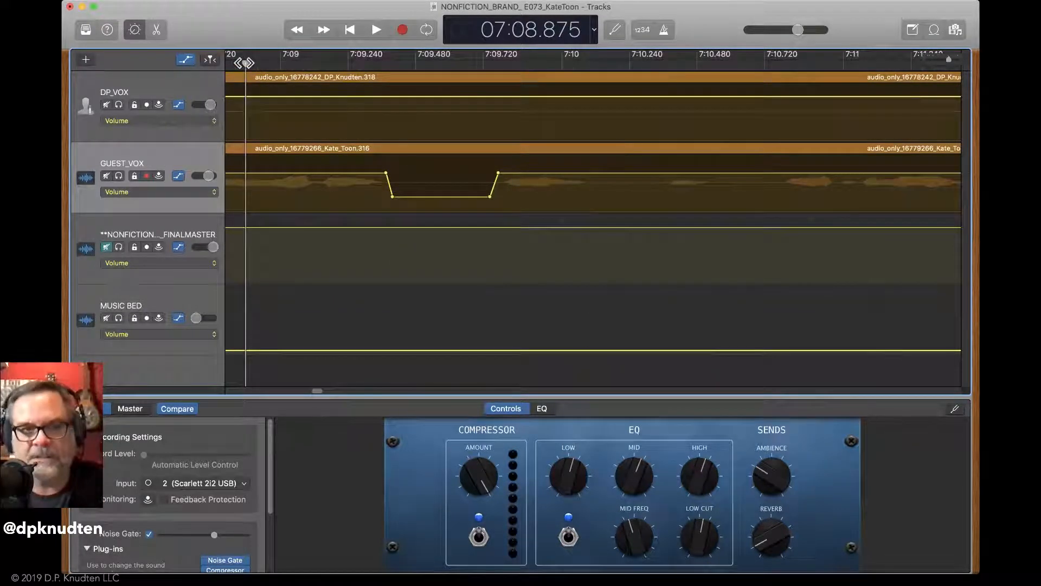
# Hide the volume automation and listen from 7:08.875 to about 8:15, following the playhead with a longer stretch of timeline in view
pyautogui.click(188, 66)
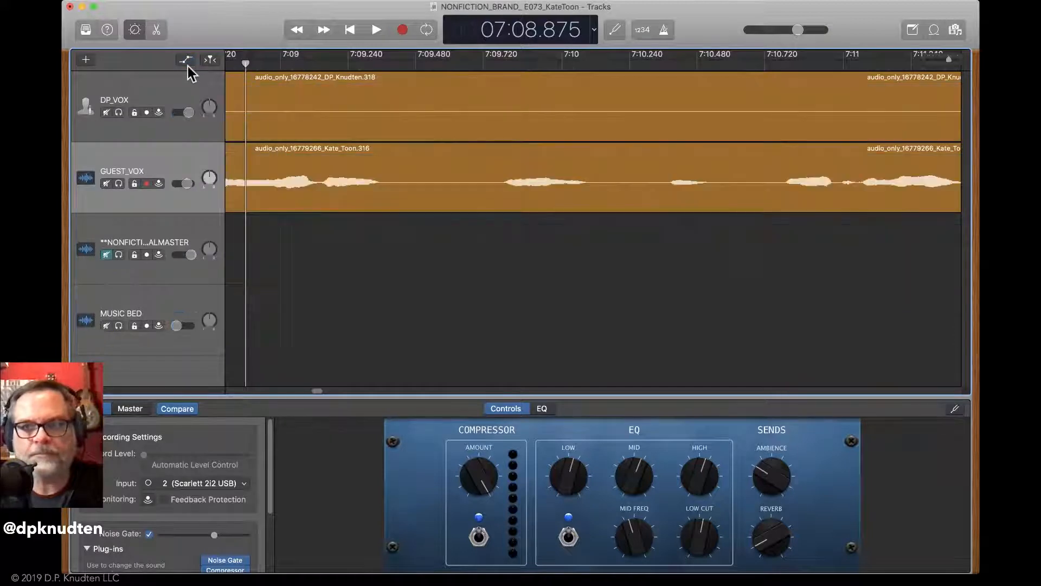
pyautogui.press('space')
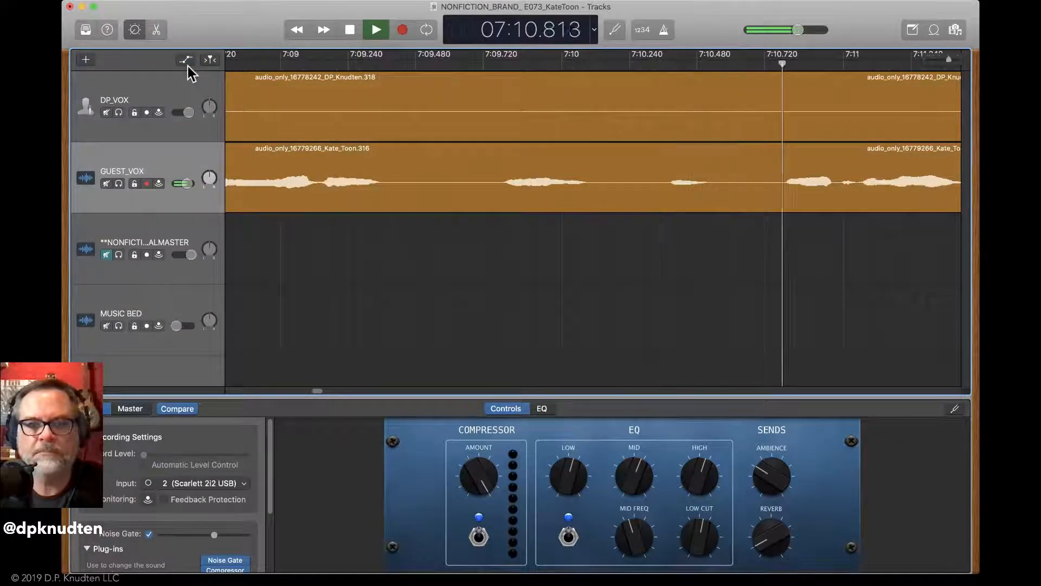
pyautogui.click(210, 59)
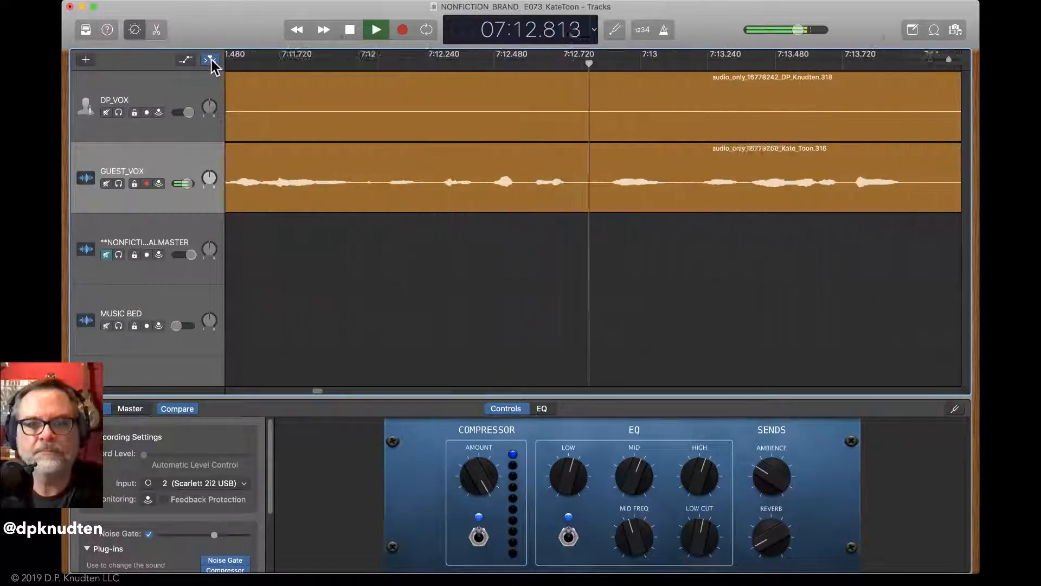
pyautogui.click(479, 322)
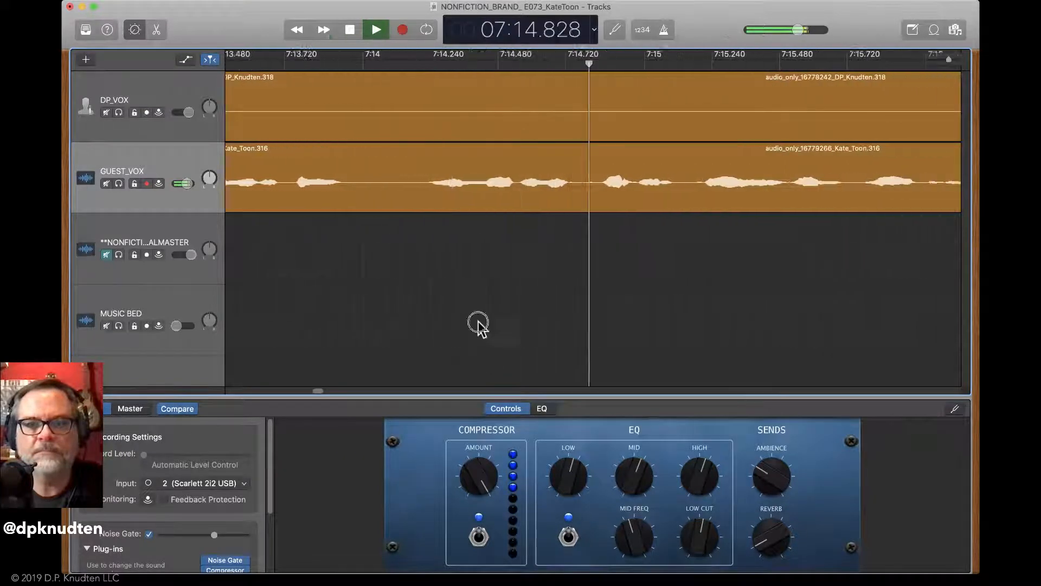
pyautogui.press('super+Left')
pyautogui.press('super+Left')
pyautogui.press('super+Left')
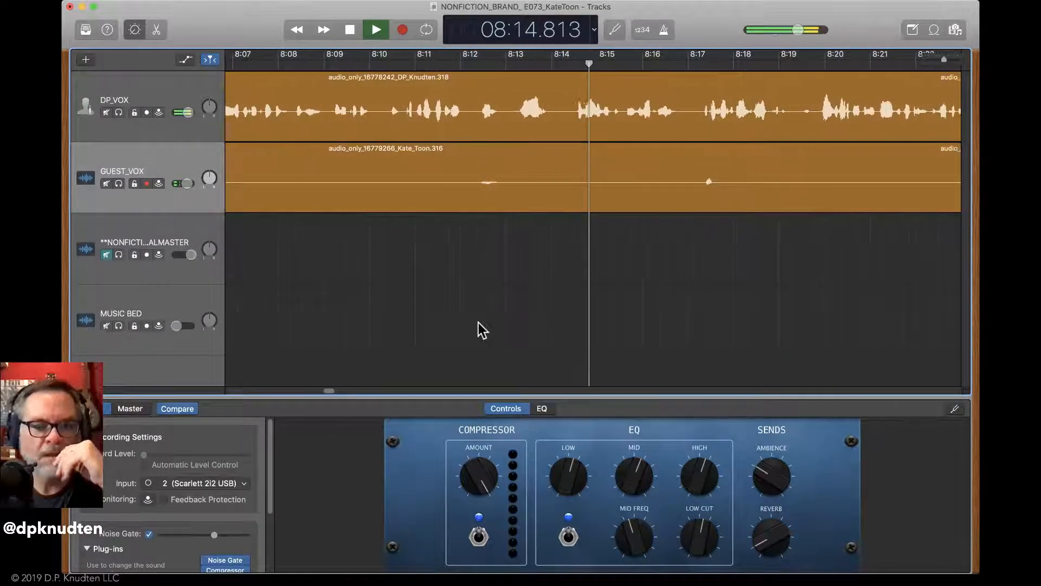
pyautogui.press('space')
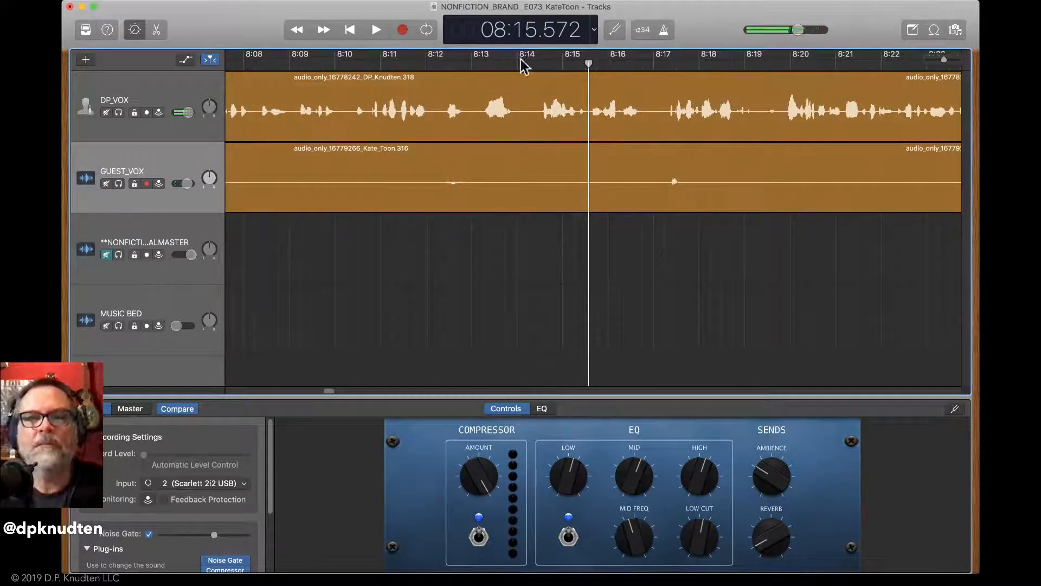
# Split the DP_VOX and GUEST_VOX regions at 8:14.125, cut out the short pause after the split, and play back the join
pyautogui.moveTo(532, 225); pyautogui.dragTo(530, 58)
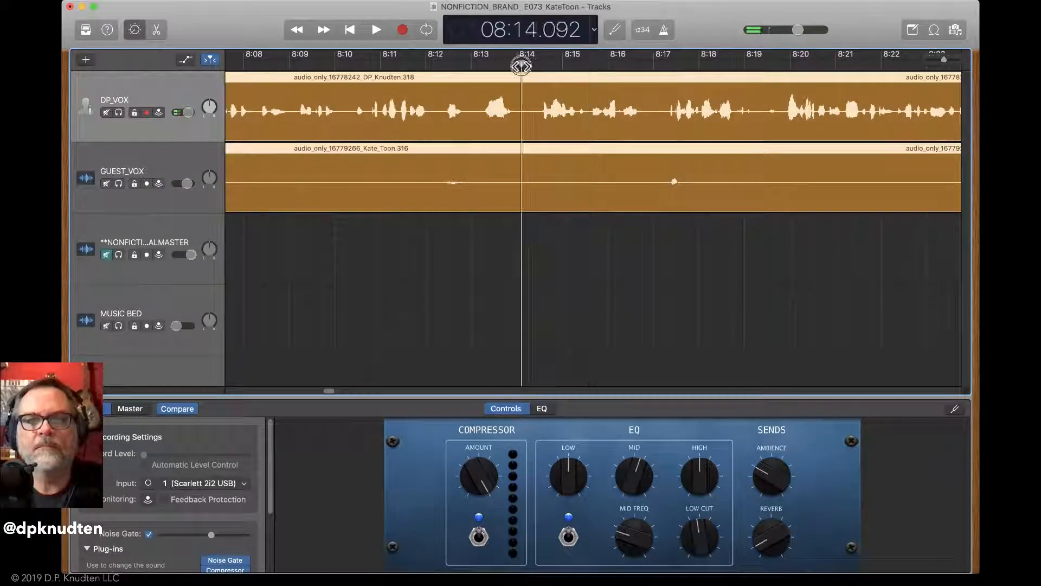
pyautogui.press('super+t')
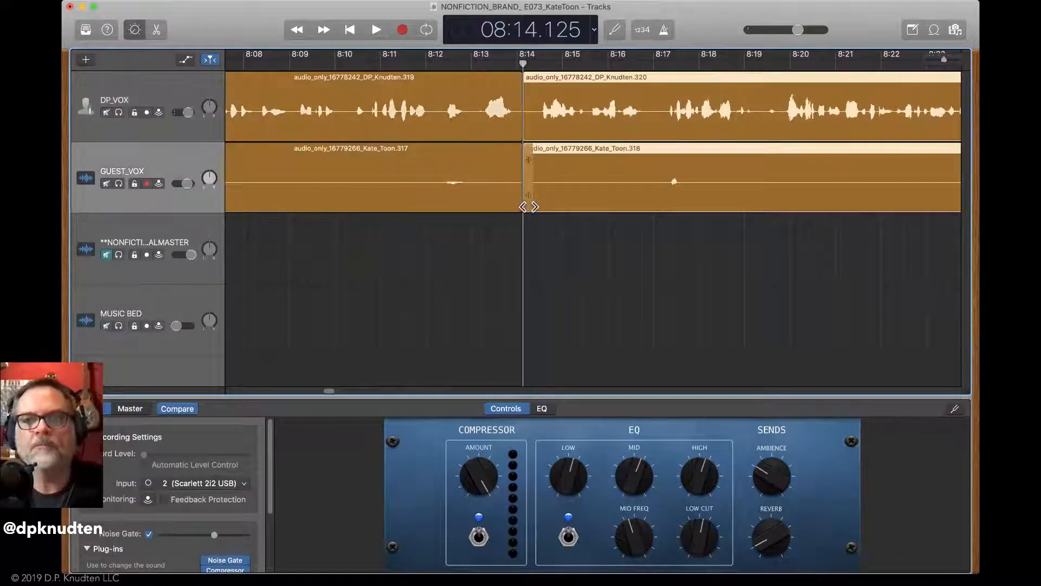
pyautogui.moveTo(530, 206); pyautogui.dragTo(550, 202)
pyautogui.press('space')
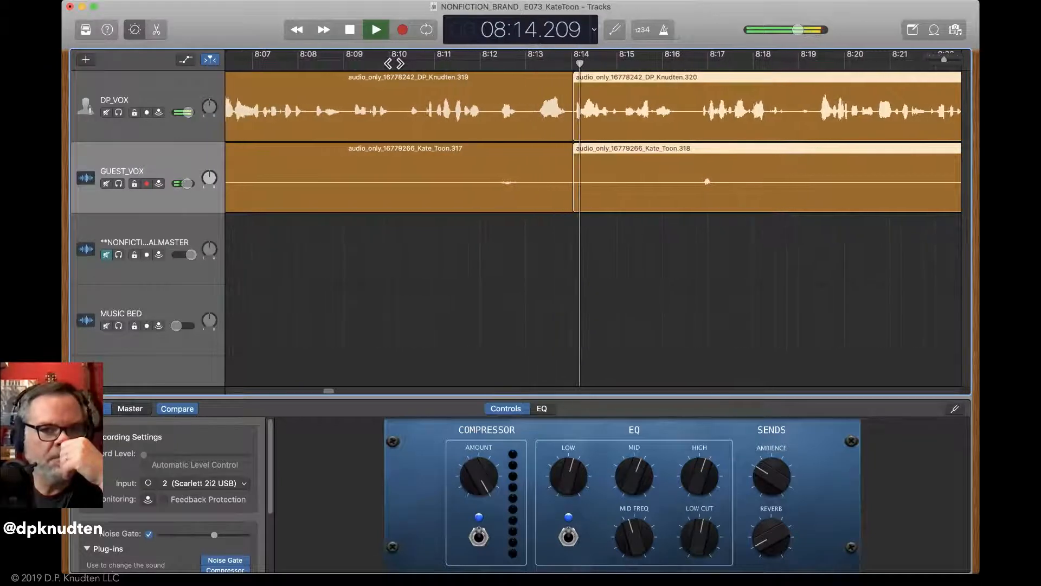
pyautogui.press('space')
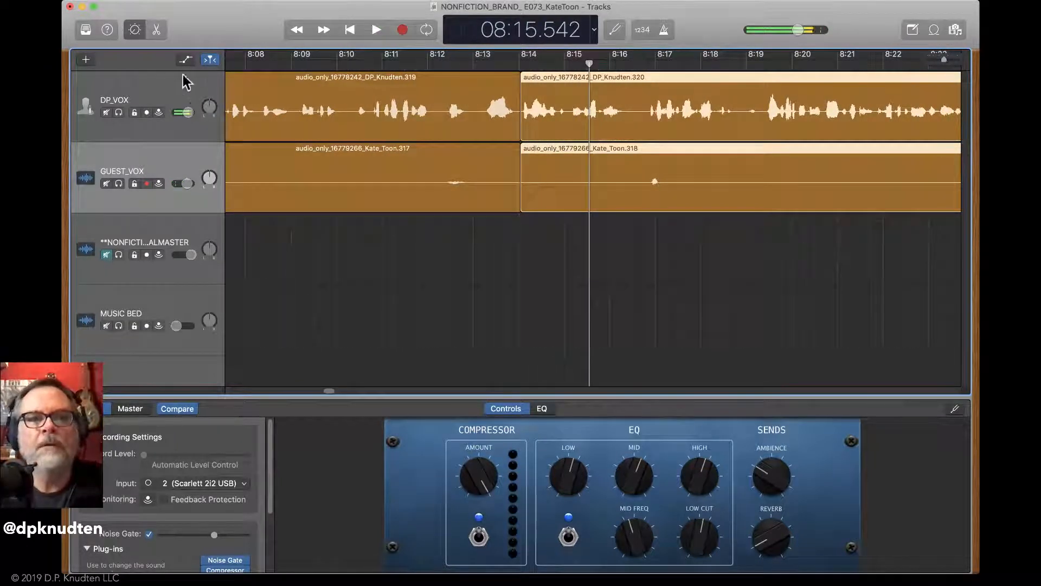
# Show the volume automation and lower the GUEST_VOX volume to its minimum between about 8:12 and 8:13
pyautogui.click(186, 60)
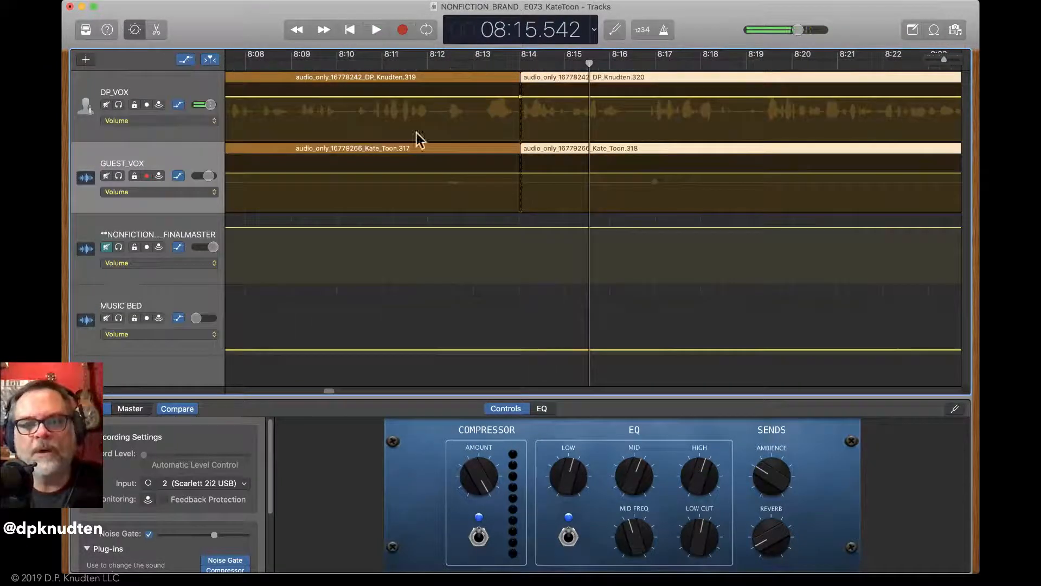
pyautogui.click(432, 174)
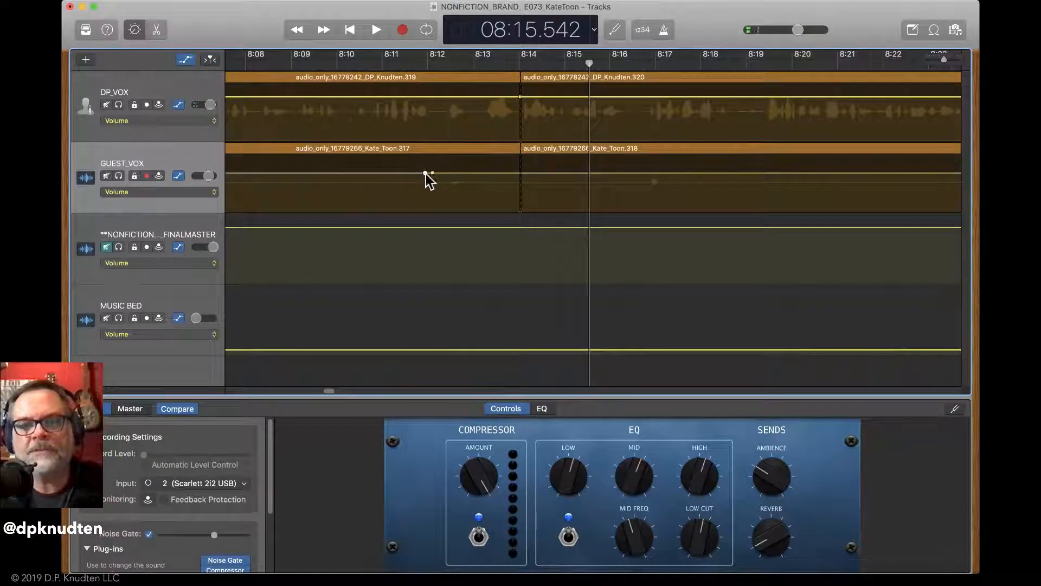
pyautogui.click(472, 173)
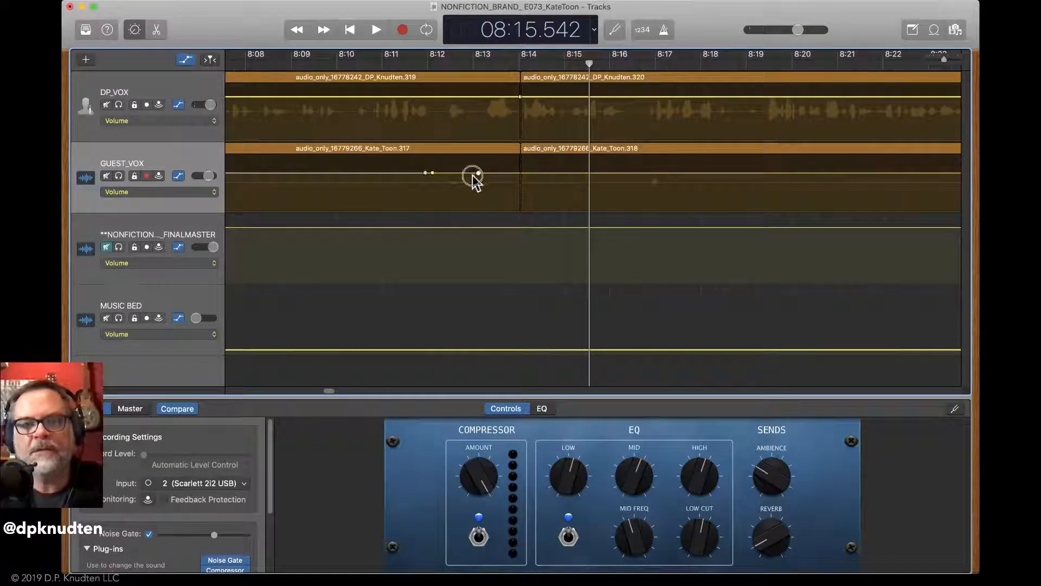
pyautogui.moveTo(461, 174); pyautogui.dragTo(492, 403)
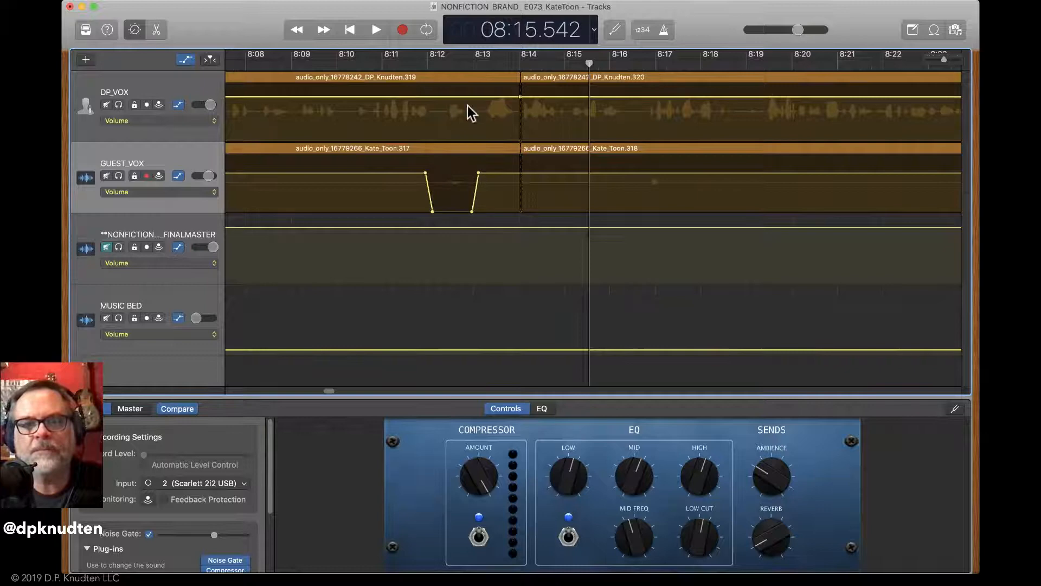
# Play back the GUEST_VOX dip from about 8:10 and listen onward past 8:18 with the volume automation hidden
pyautogui.click(345, 57)
pyautogui.press('space')
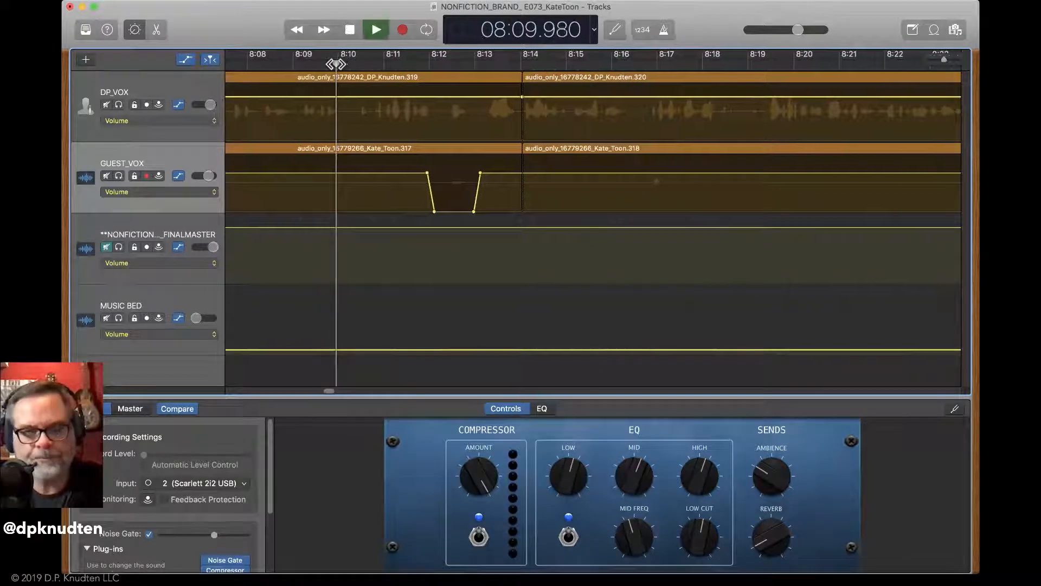
pyautogui.click(185, 59)
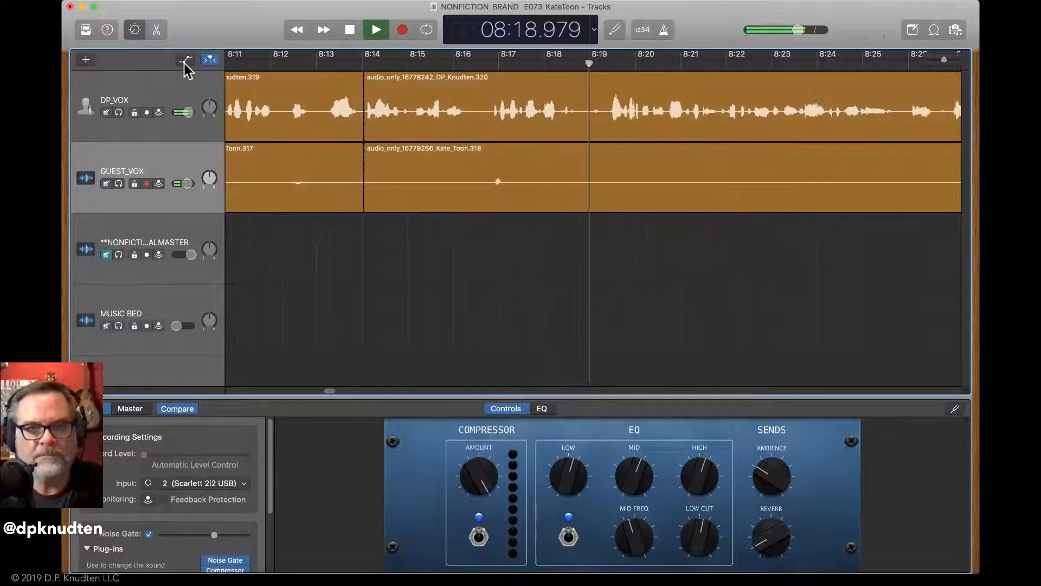
# Split both voice regions at 8:18.375, remove the pause after the cut, and listen onward to about 8:33
pyautogui.click(350, 29)
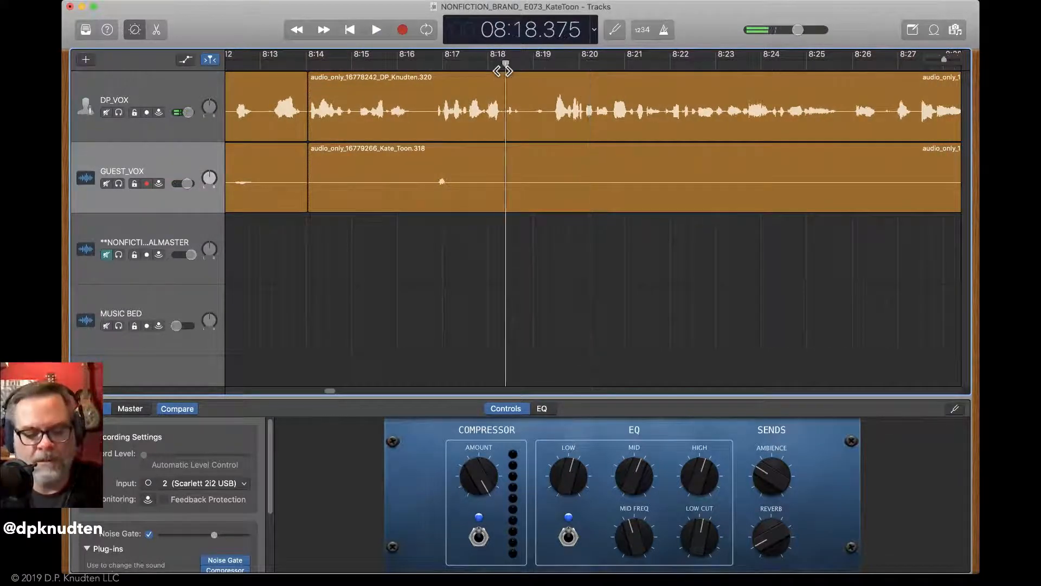
pyautogui.press('super+t')
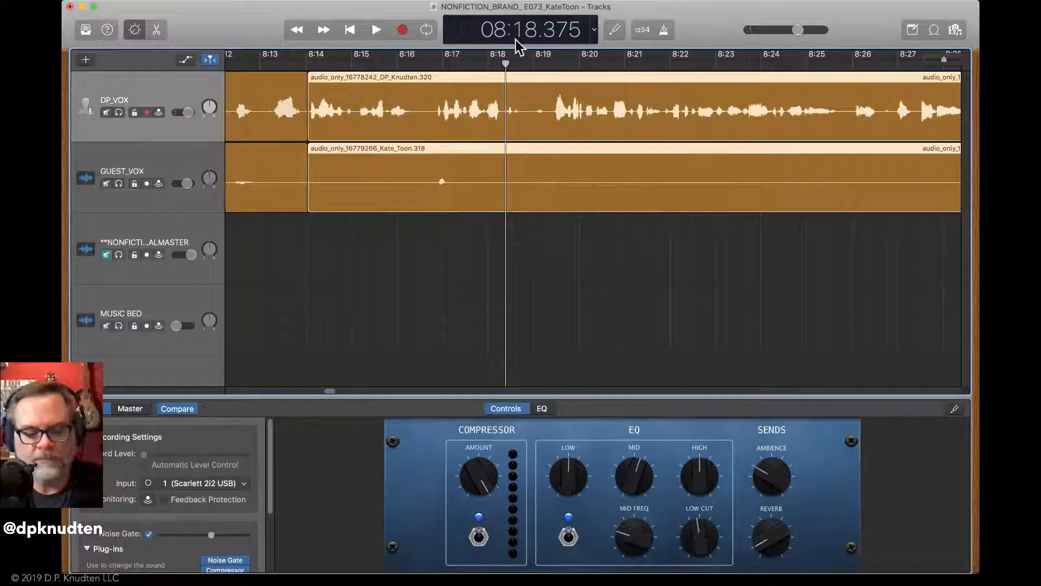
pyautogui.moveTo(510, 213); pyautogui.dragTo(544, 210)
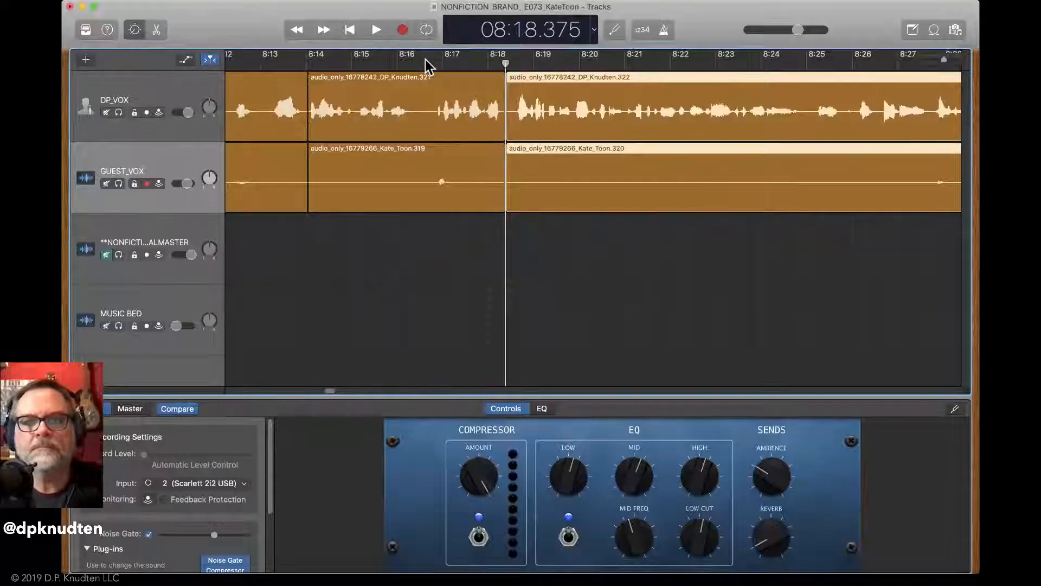
pyautogui.press('space')
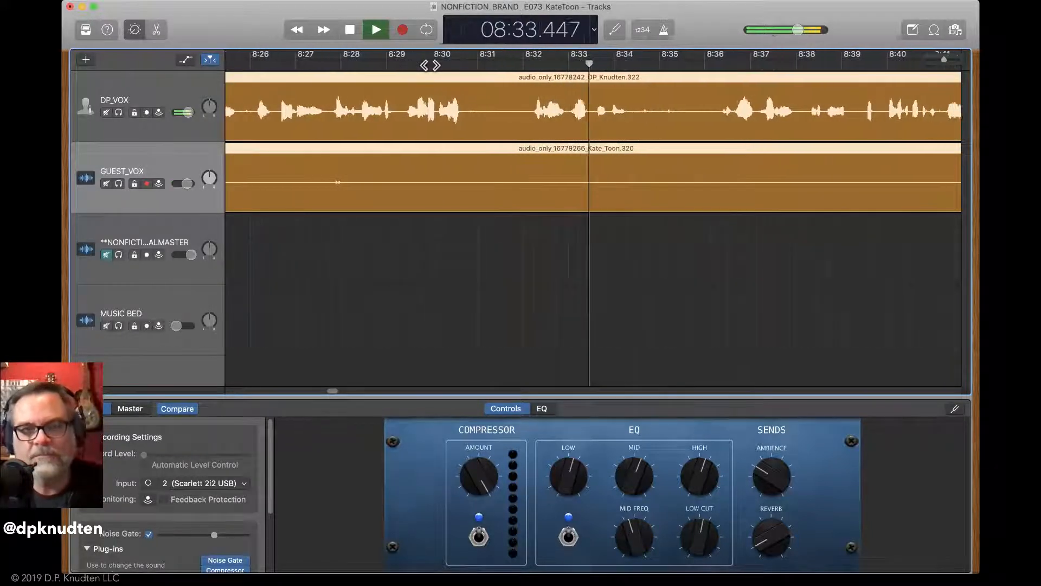
# Split both voice regions at 8:30.750, close up the pause after the cut, and play back the join from about 8:27
pyautogui.press('space')
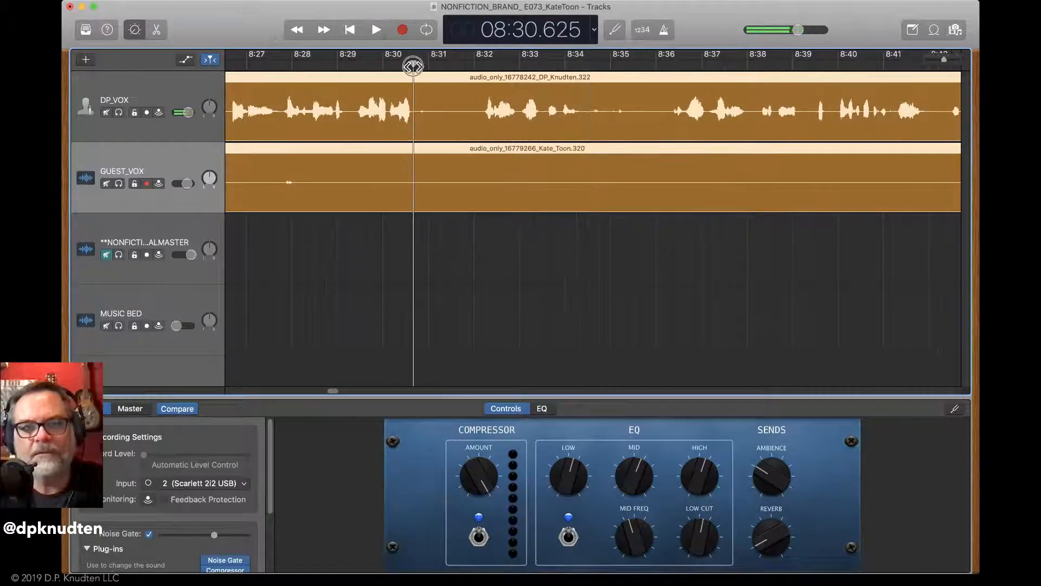
pyautogui.press('super+t')
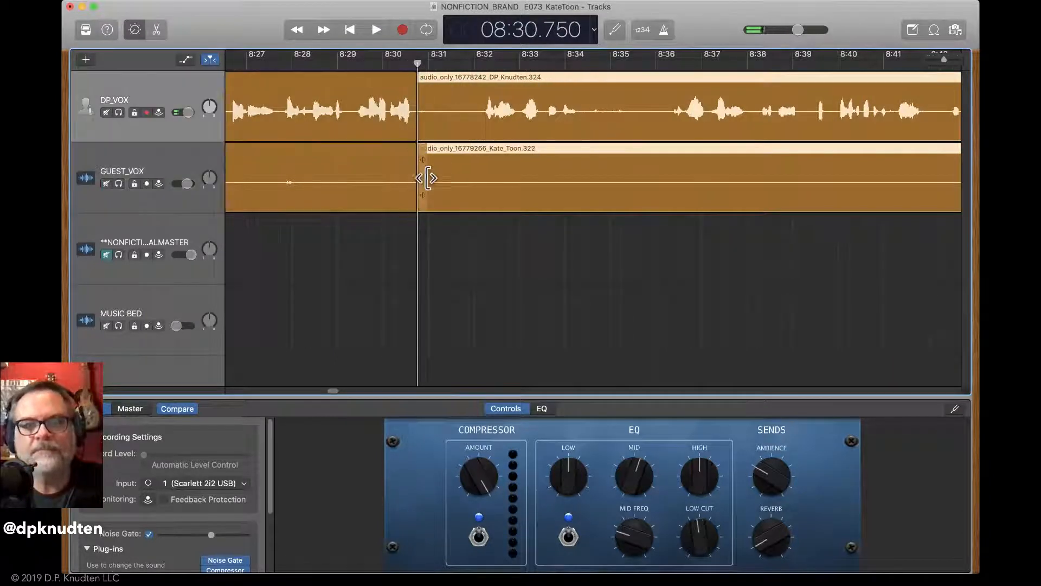
pyautogui.moveTo(427, 198); pyautogui.dragTo(506, 196)
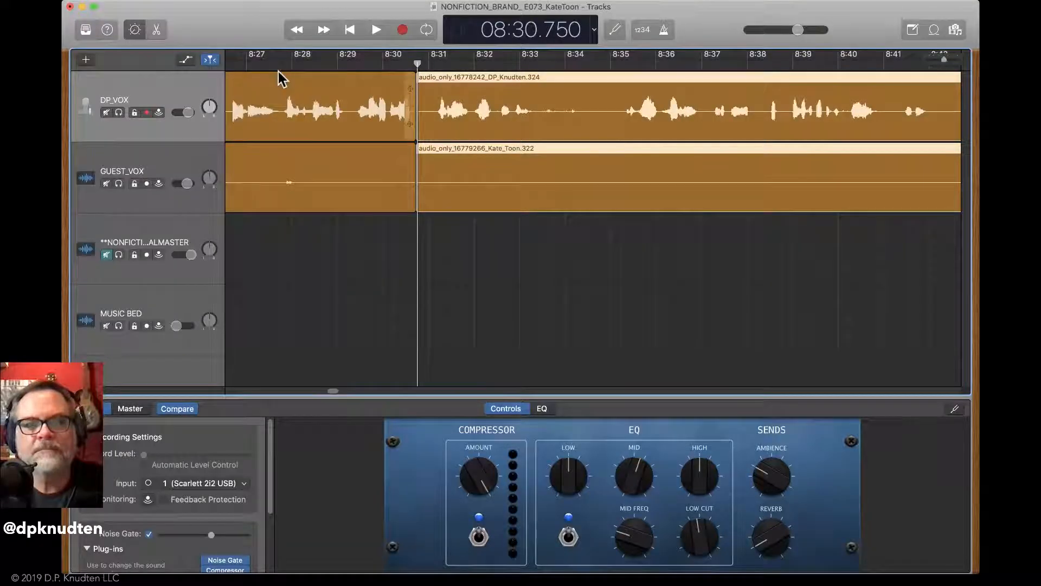
pyautogui.click(278, 67)
pyautogui.press('space')
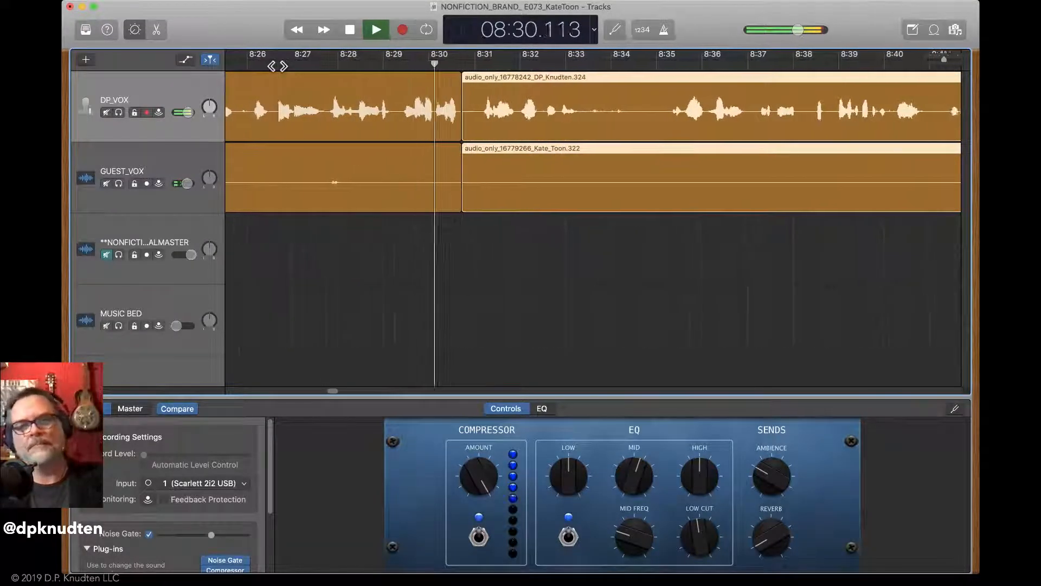
pyautogui.press('space')
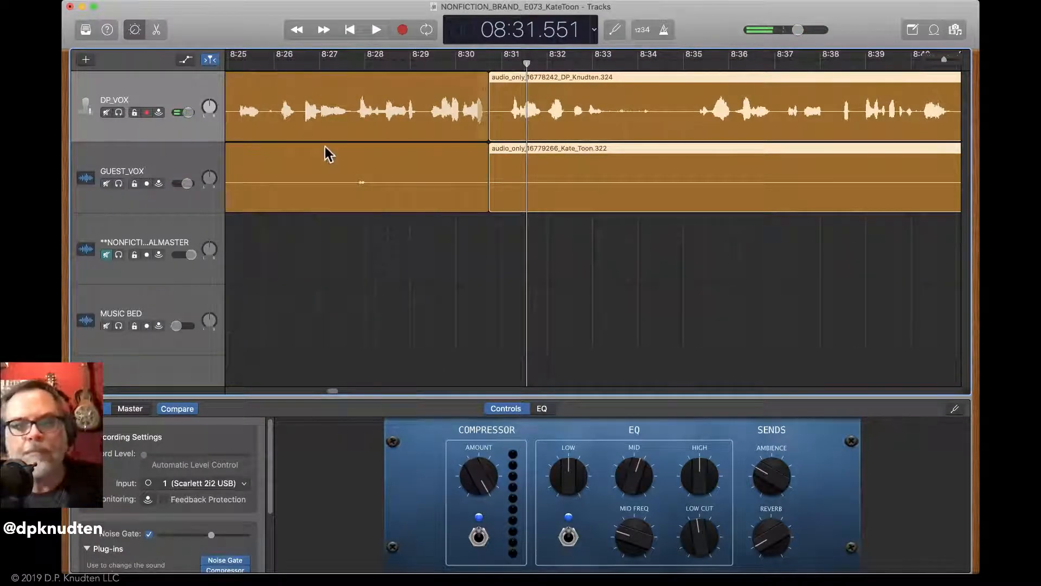
# Lower the DP_VOX volume to -∞ dB between about 8:29.1 and 8:29.4, with a vertical drop at the start of the dip
pyautogui.press('super+Right')
pyautogui.press('super+Right')
pyautogui.press('super+Right')
pyautogui.hscroll(-5, 435, 150)
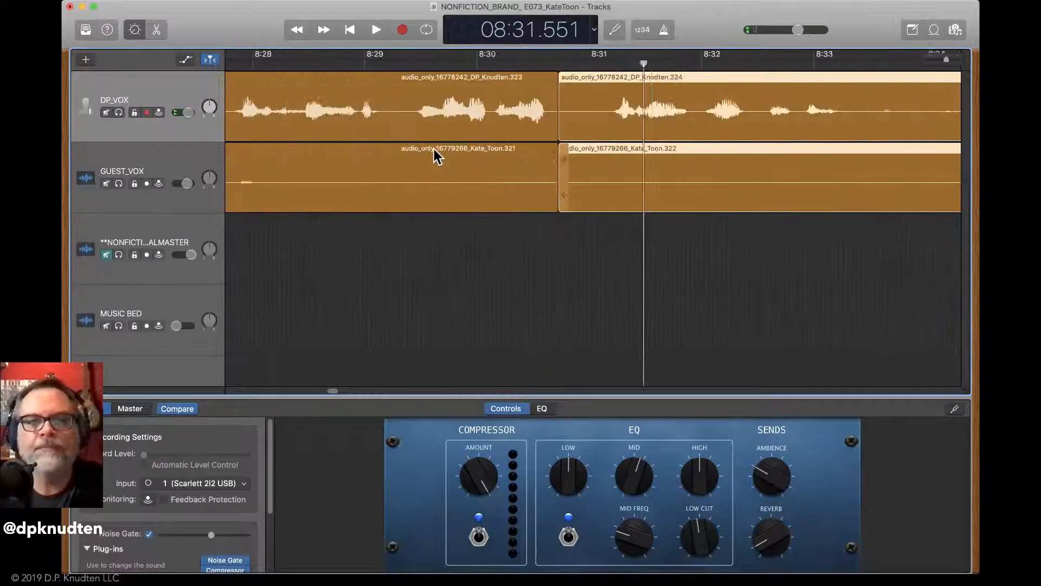
pyautogui.click(185, 61)
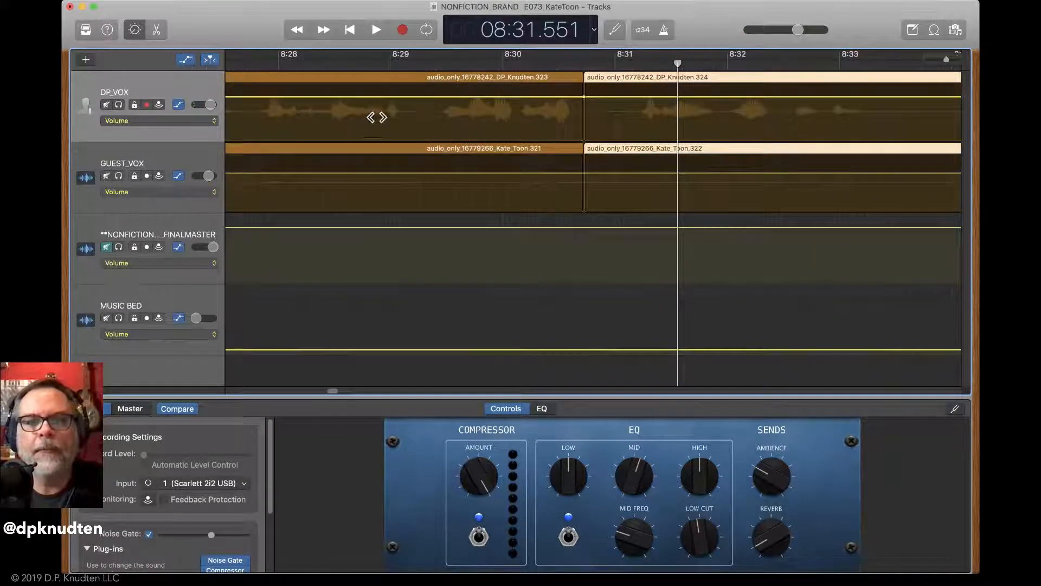
pyautogui.click(406, 97)
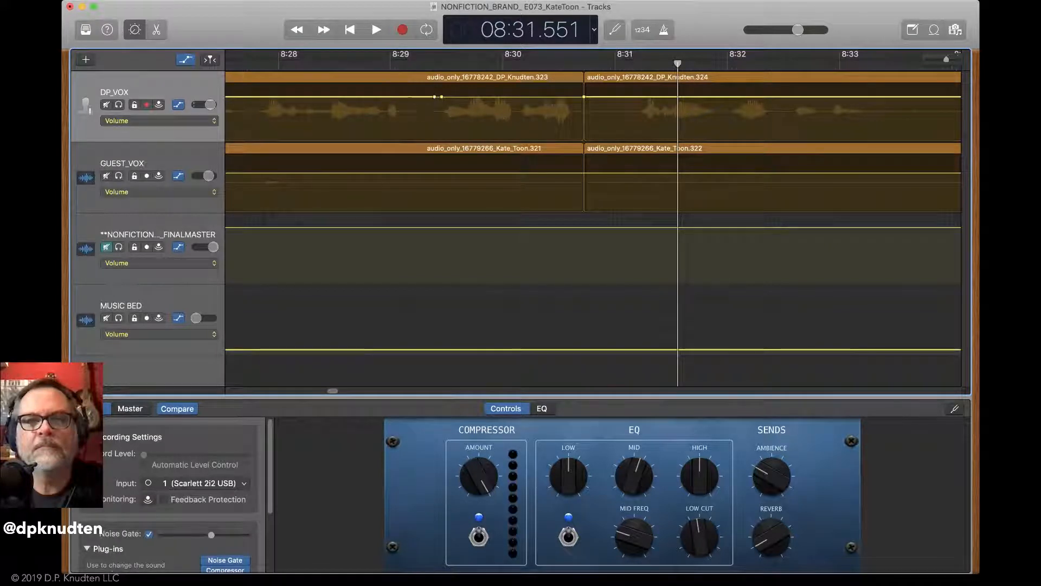
pyautogui.click(405, 97)
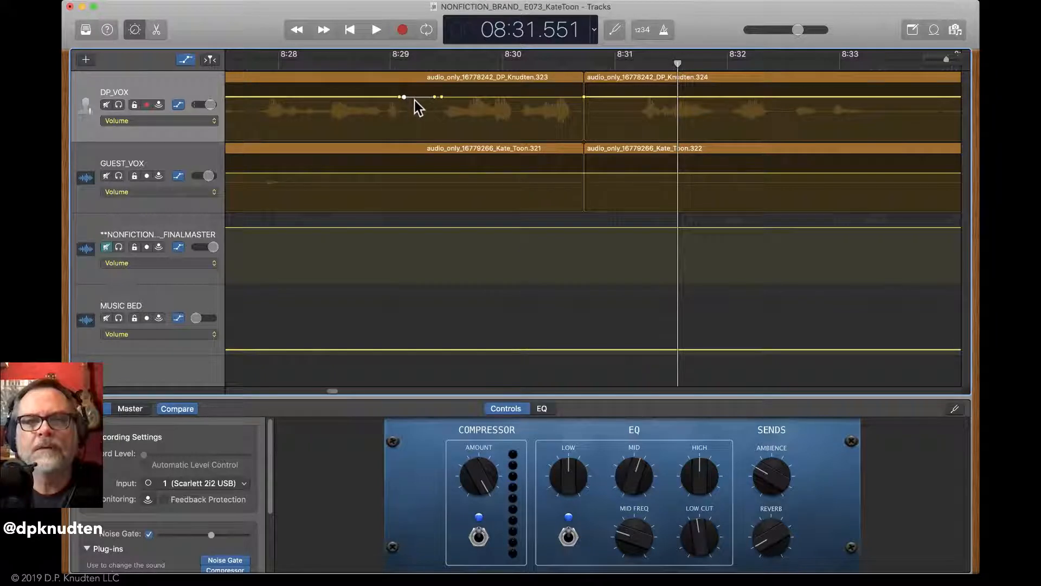
pyautogui.moveTo(414, 100); pyautogui.dragTo(417, 136)
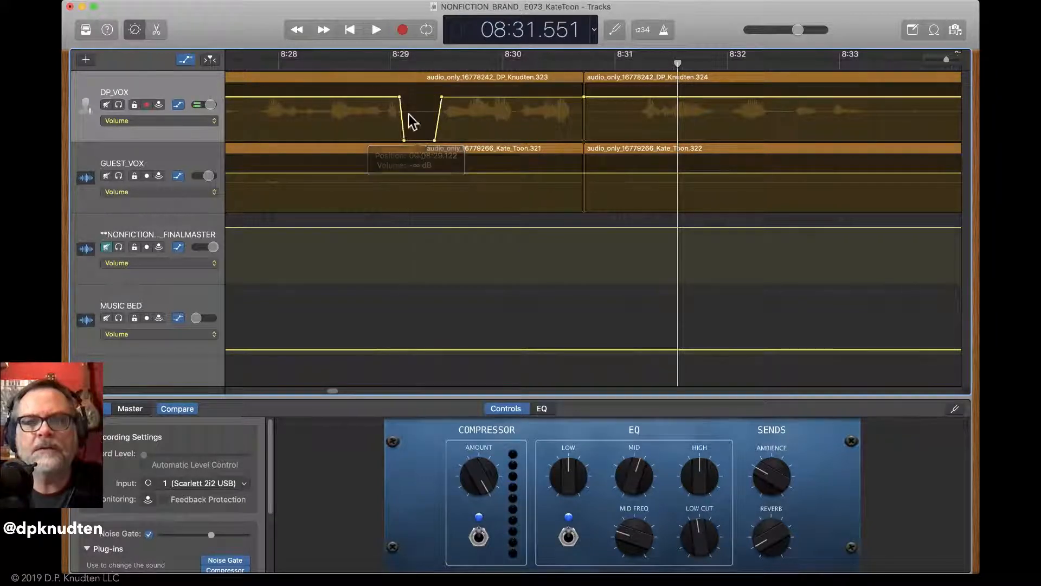
pyautogui.moveTo(400, 97); pyautogui.dragTo(405, 97)
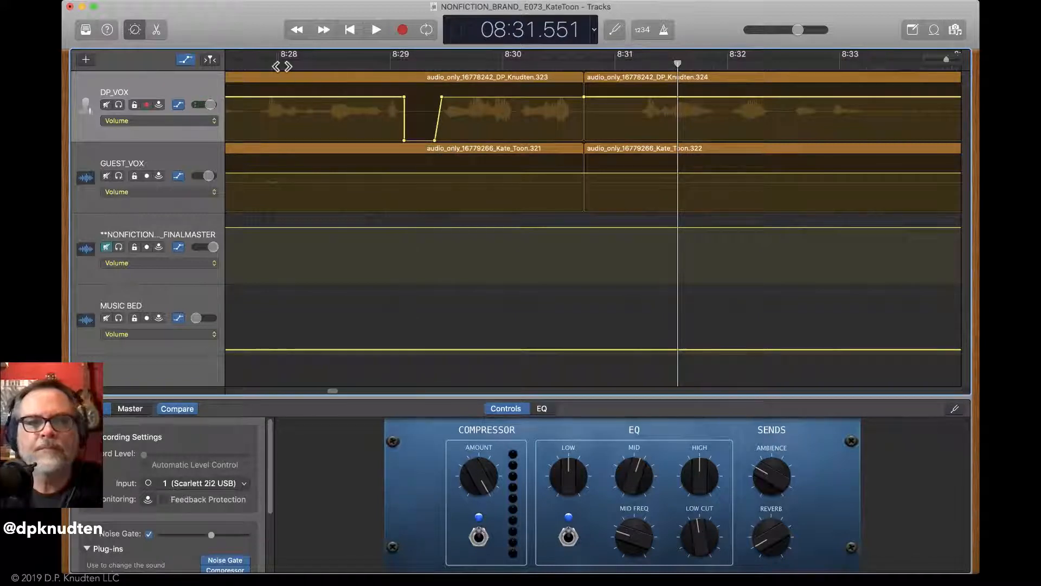
# Hide the volume automation and listen from about 8:27.5 to 8:36.5 with the view following the playhead
pyautogui.click(188, 60)
pyautogui.click(234, 64)
pyautogui.press('space')
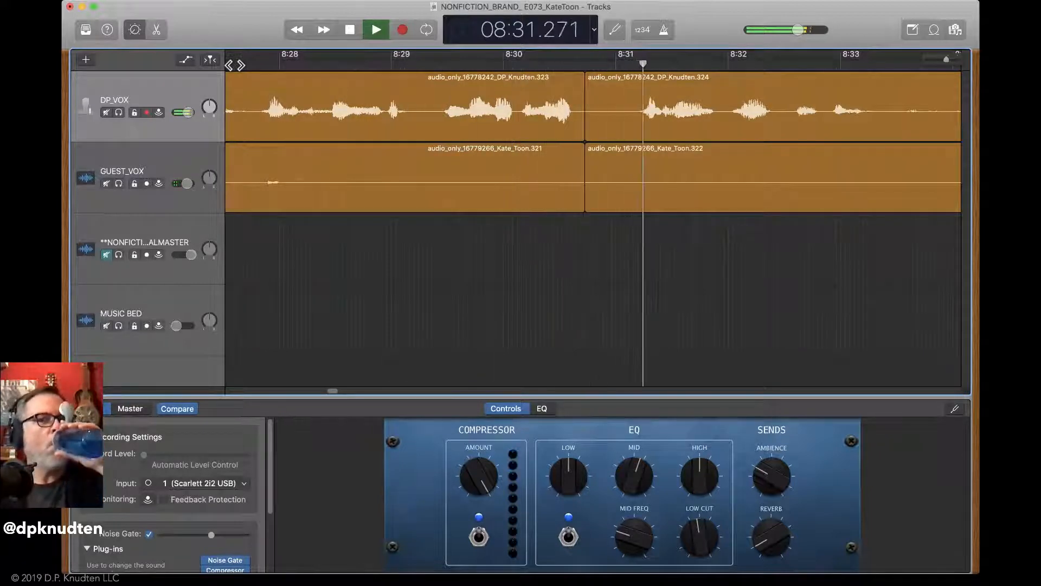
pyautogui.click(210, 60)
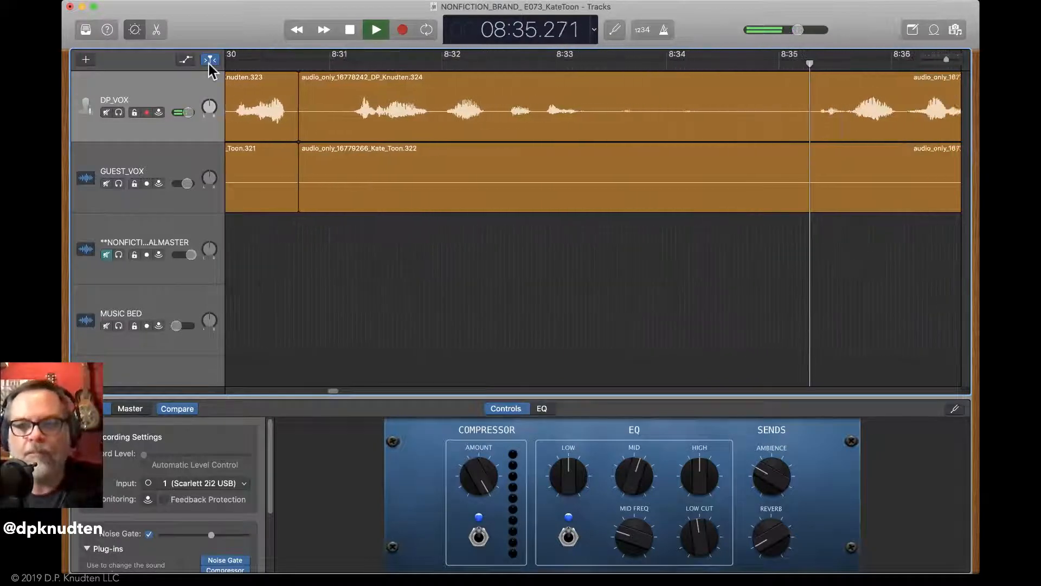
pyautogui.press('space')
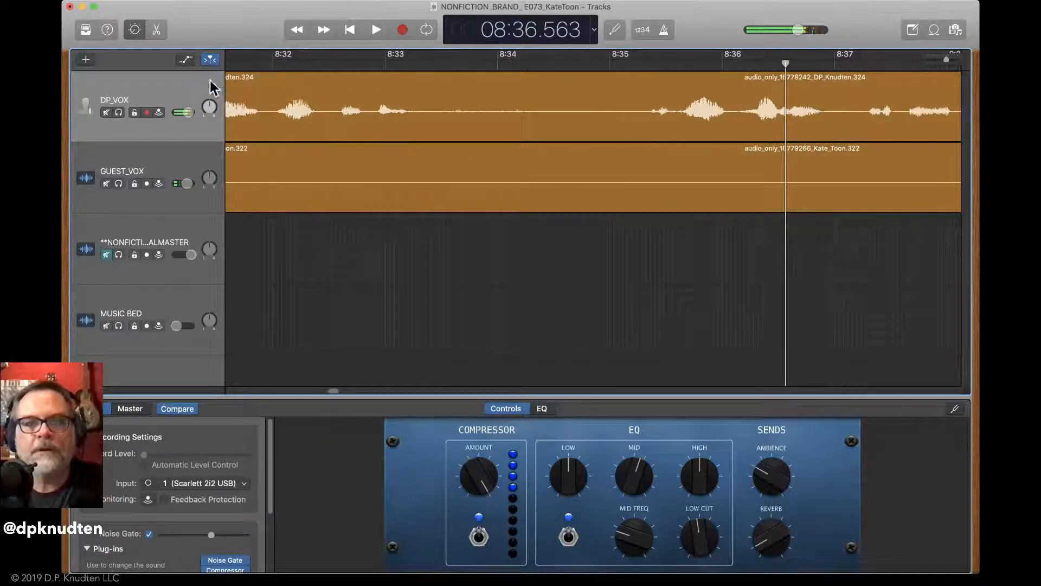
# Raise the DP_VOX volume between about 8:33.3 and 8:35.3 with automation points at both ends, and hide the volume automation
pyautogui.click(186, 61)
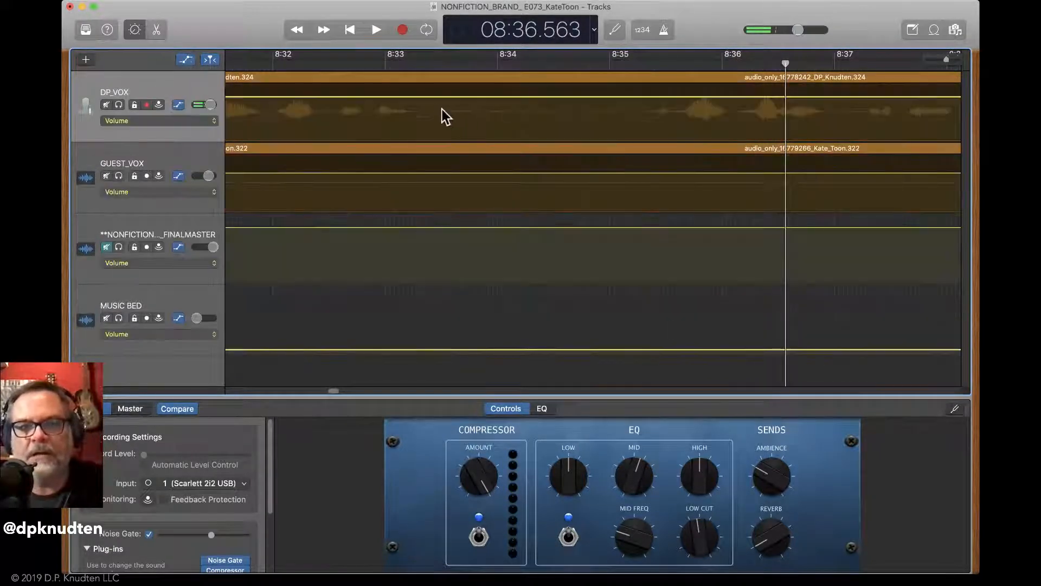
pyautogui.click(422, 98)
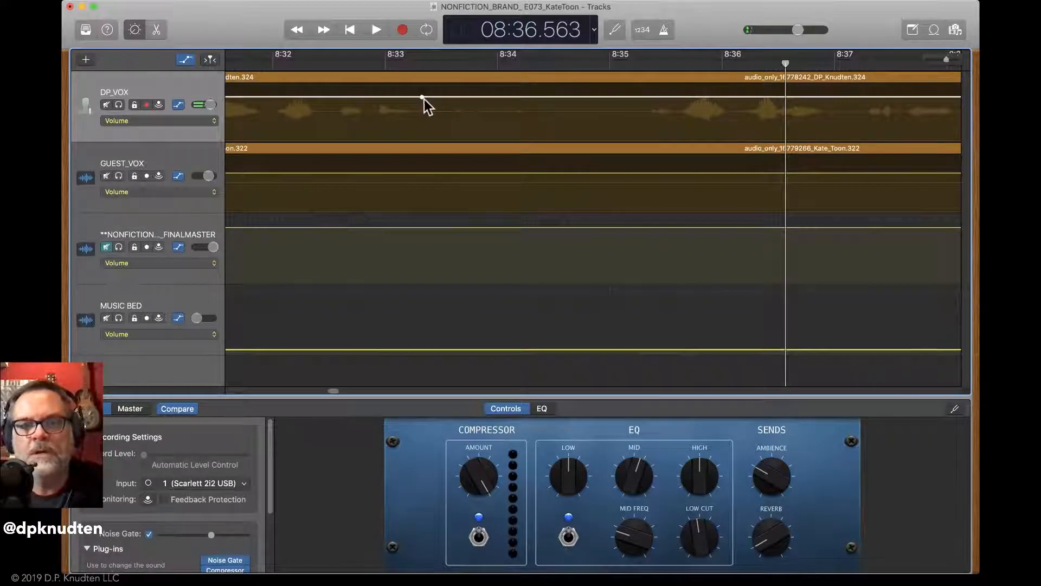
pyautogui.click(425, 97)
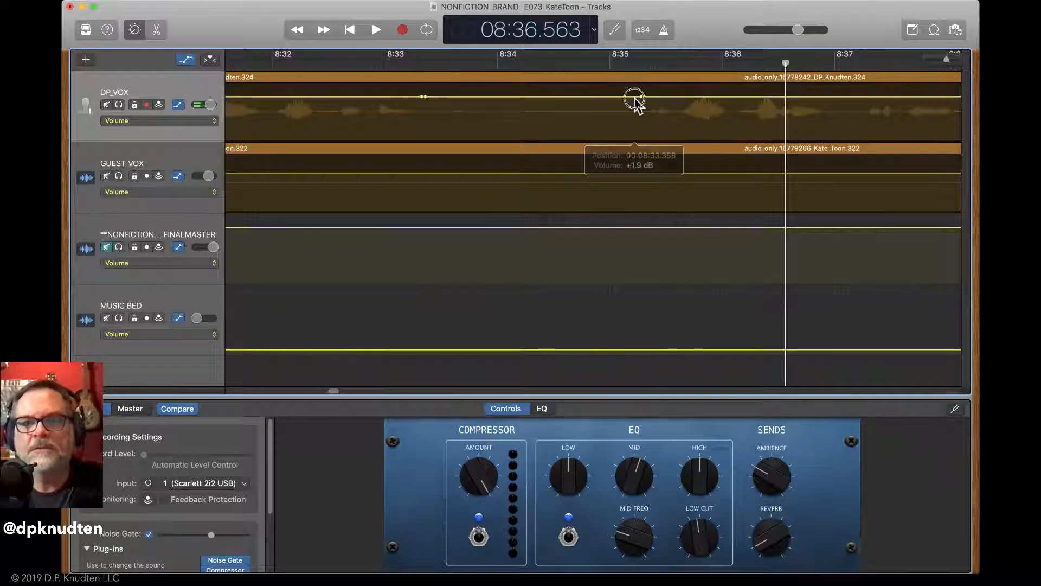
pyautogui.moveTo(615, 98); pyautogui.dragTo(612, 84)
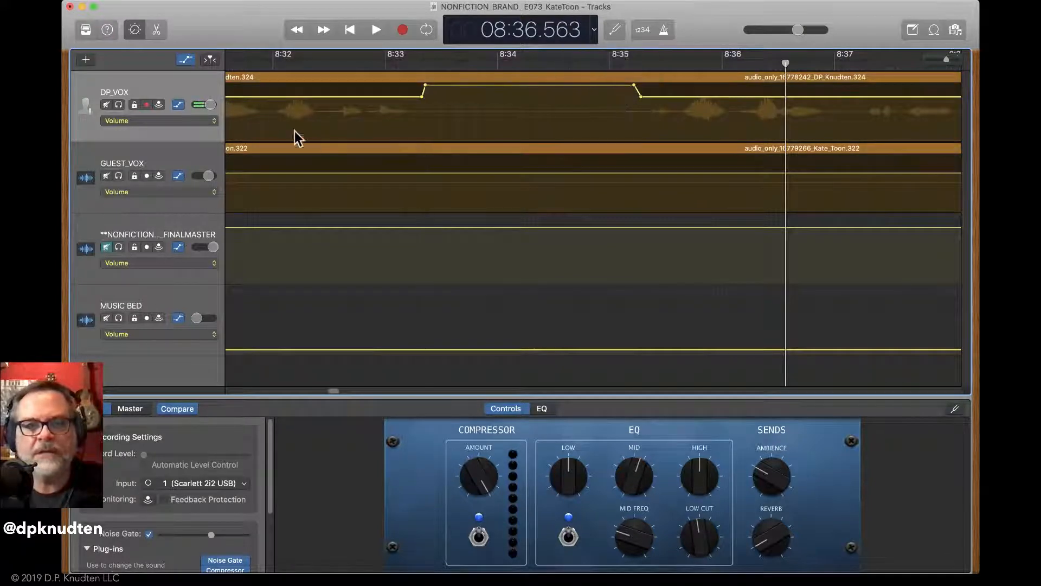
pyautogui.click(186, 60)
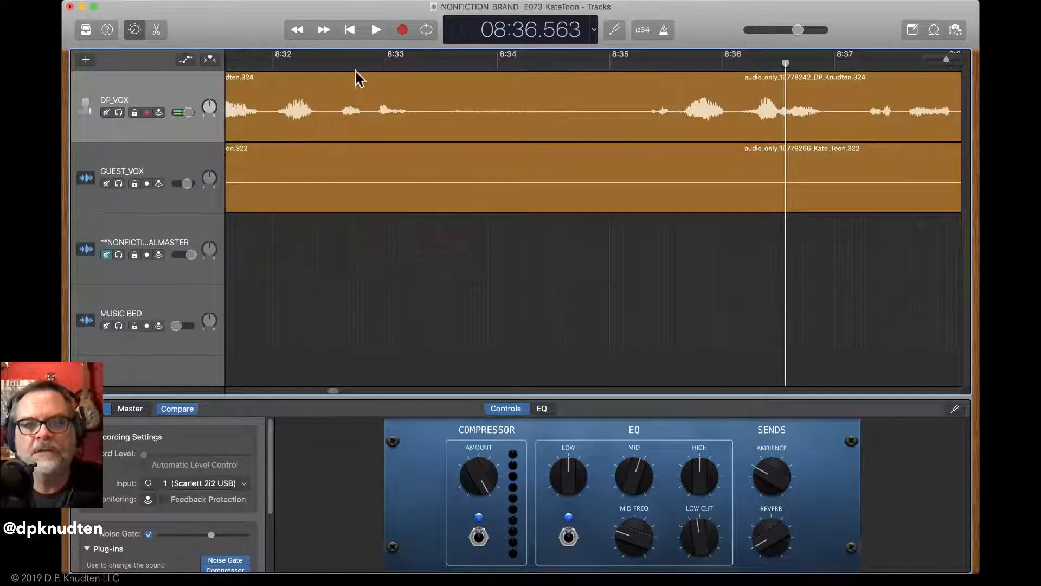
# Listen from 8:32.694 to about 8:43 with the view following the playhead
pyautogui.press('super+f')
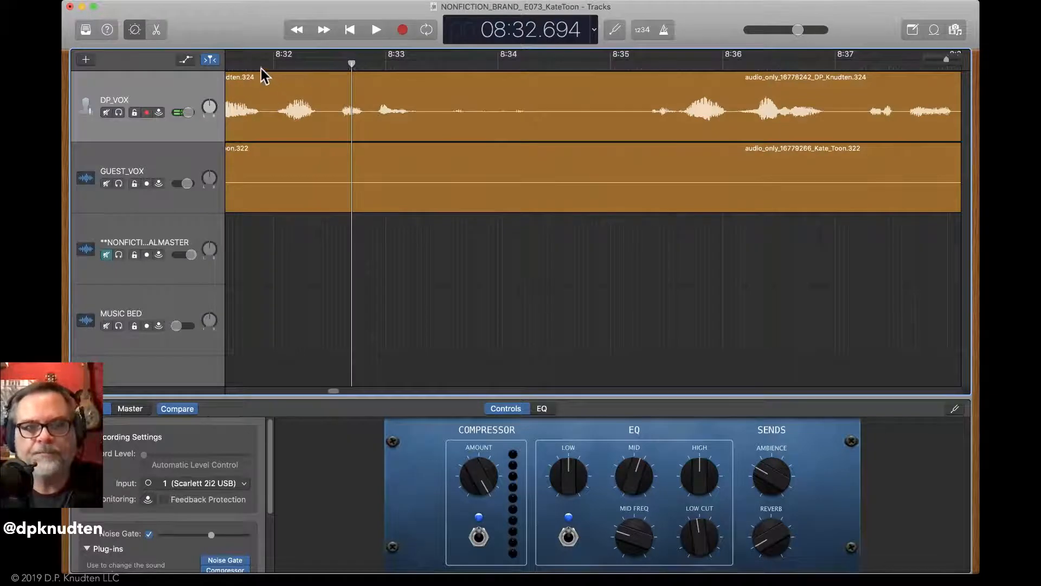
pyautogui.press('space')
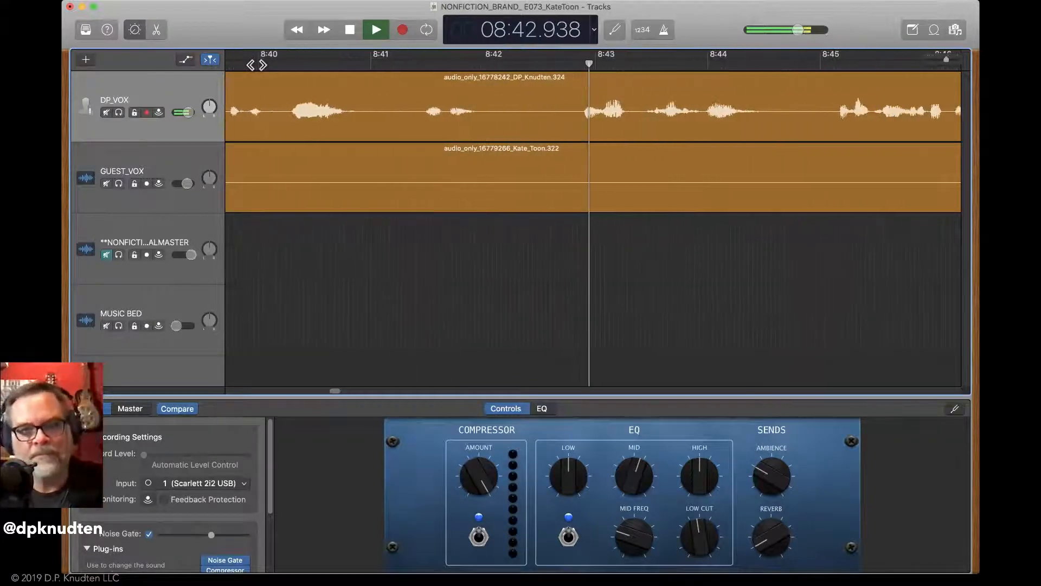
pyautogui.press('space')
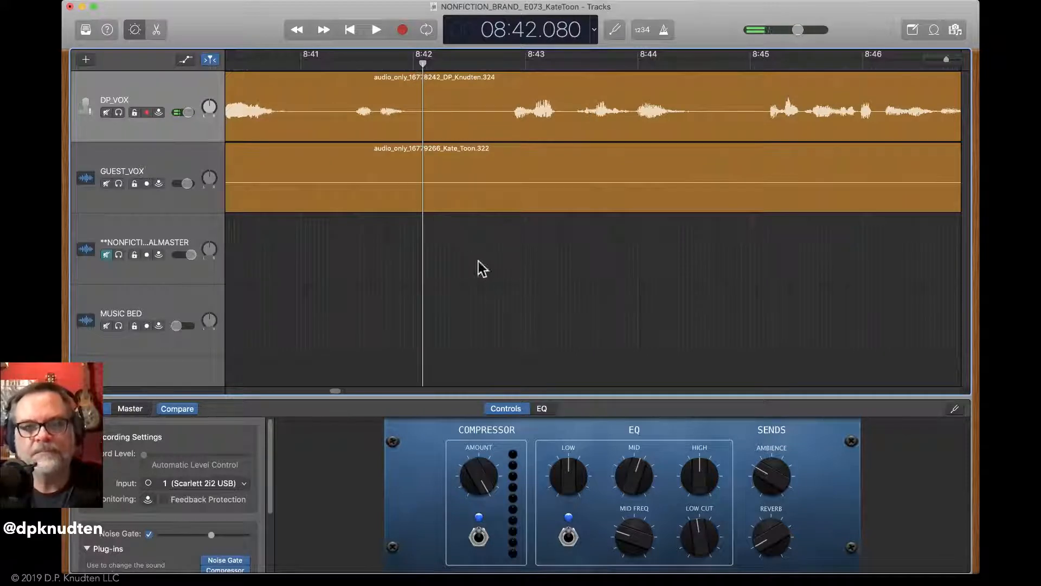
# Split both voice regions at 8:42.080, close up the pause after the cut, and play back from 8:40.500 to about 8:55
pyautogui.moveTo(480, 261); pyautogui.dragTo(471, 103)
pyautogui.press('super+t')
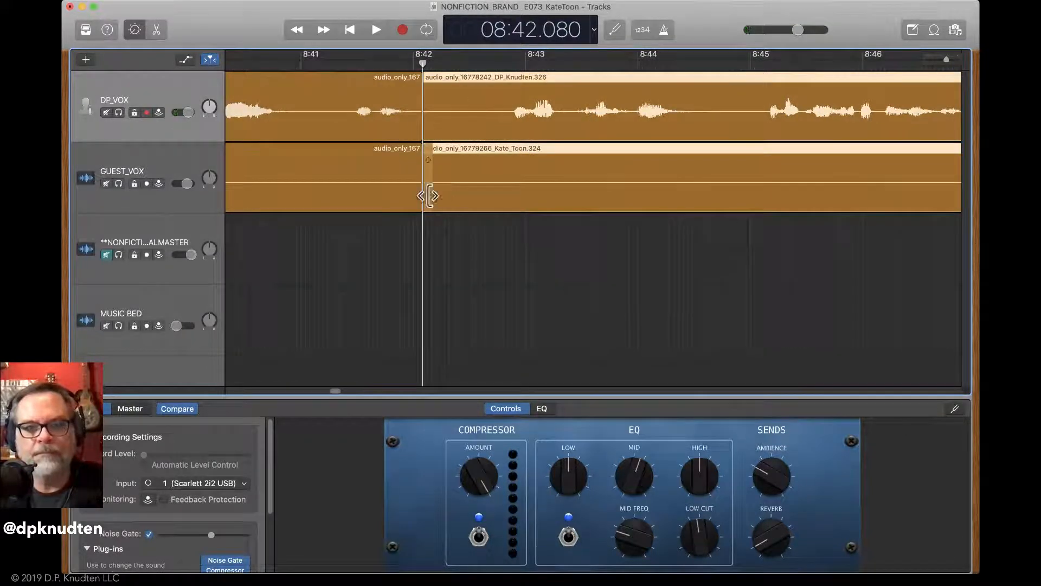
pyautogui.moveTo(424, 195); pyautogui.dragTo(493, 199)
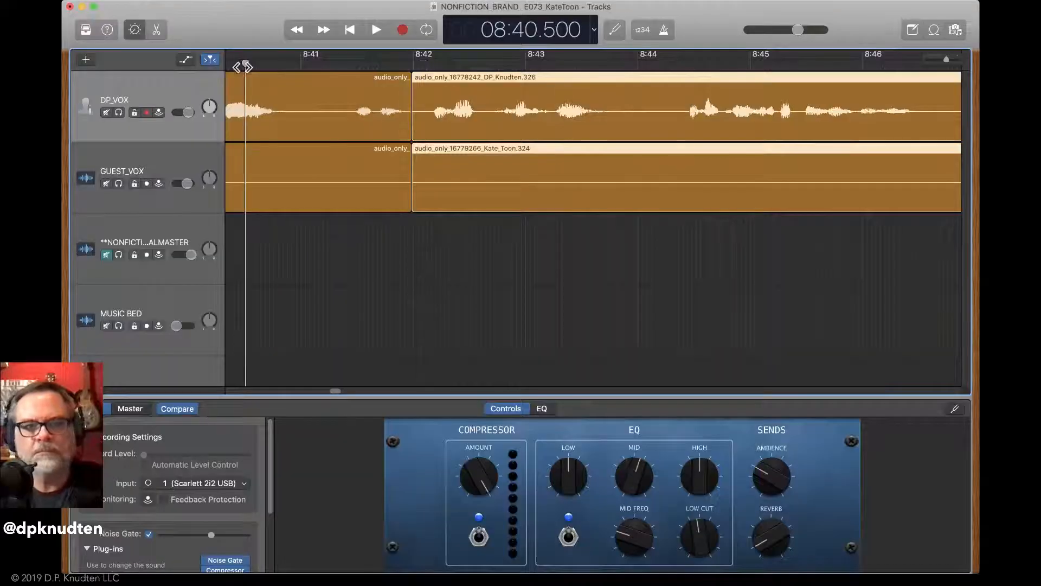
pyautogui.press('space')
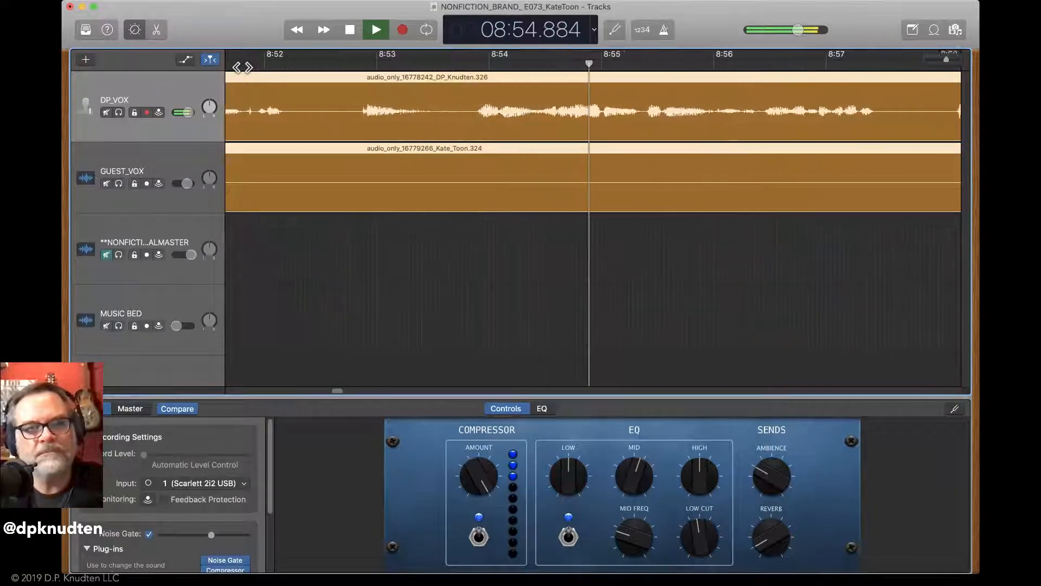
pyautogui.press('space')
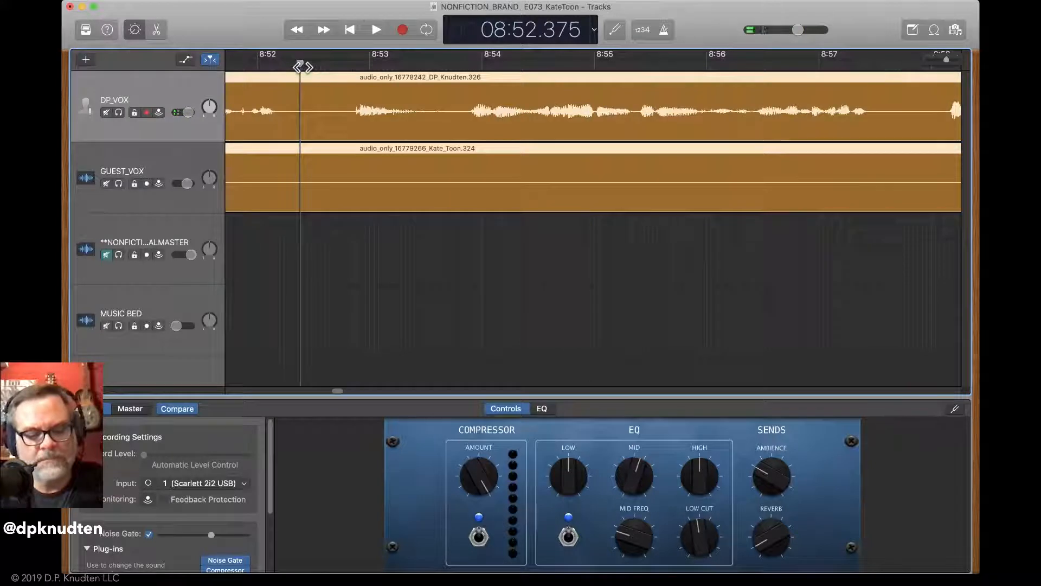
# Split both voice regions at 8:52.375 and close up the pause after the cut
pyautogui.click(316, 185)
pyautogui.press('super+t')
pyautogui.moveTo(302, 198); pyautogui.dragTo(345, 199)
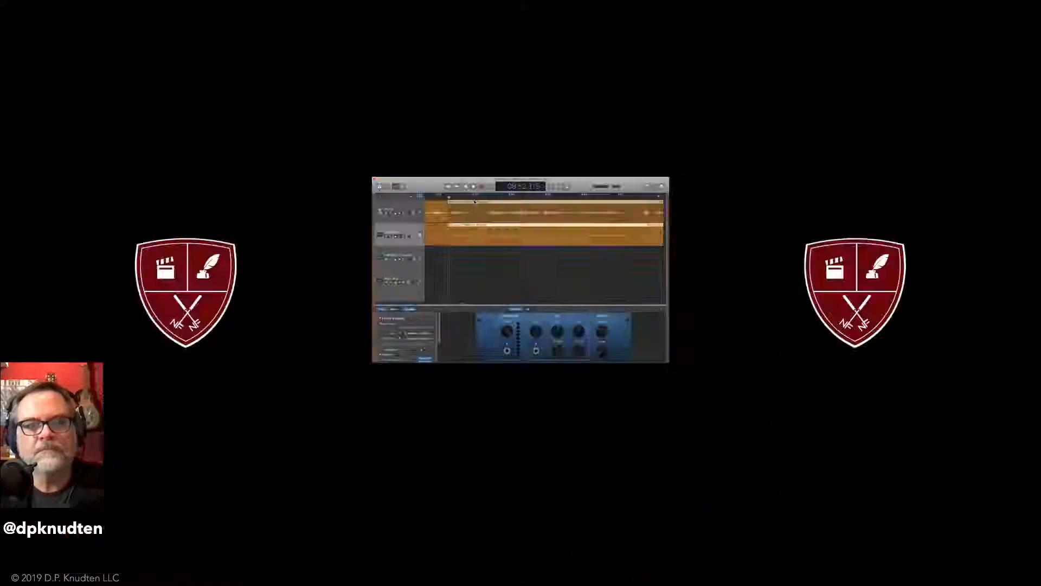
# Split both voice regions at 8:53.250, close up the short pause after the cut, and listen onward to about 9:13.8
pyautogui.click(391, 65)
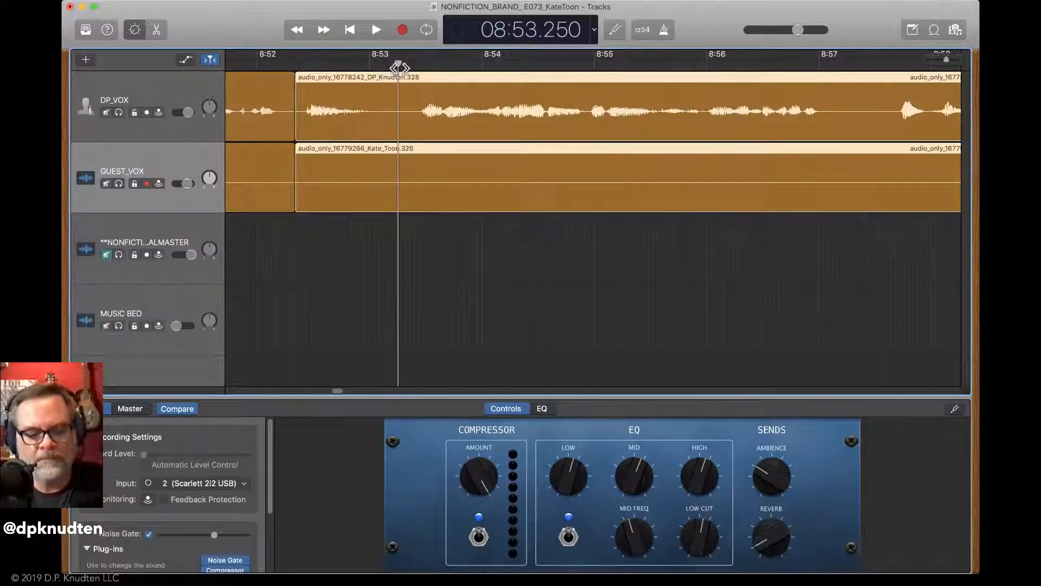
pyautogui.press('super+t')
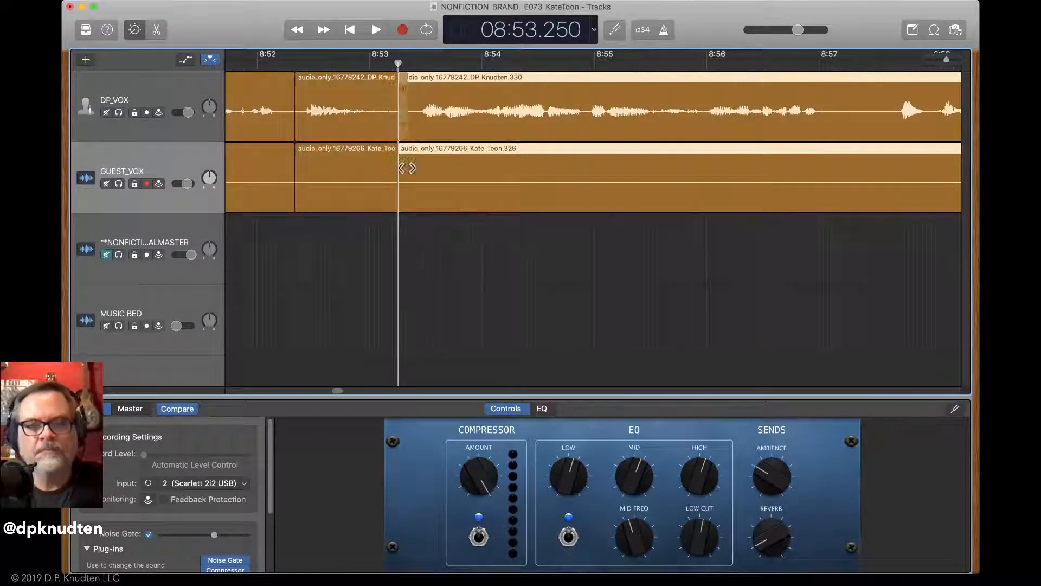
pyautogui.moveTo(403, 202); pyautogui.dragTo(420, 204)
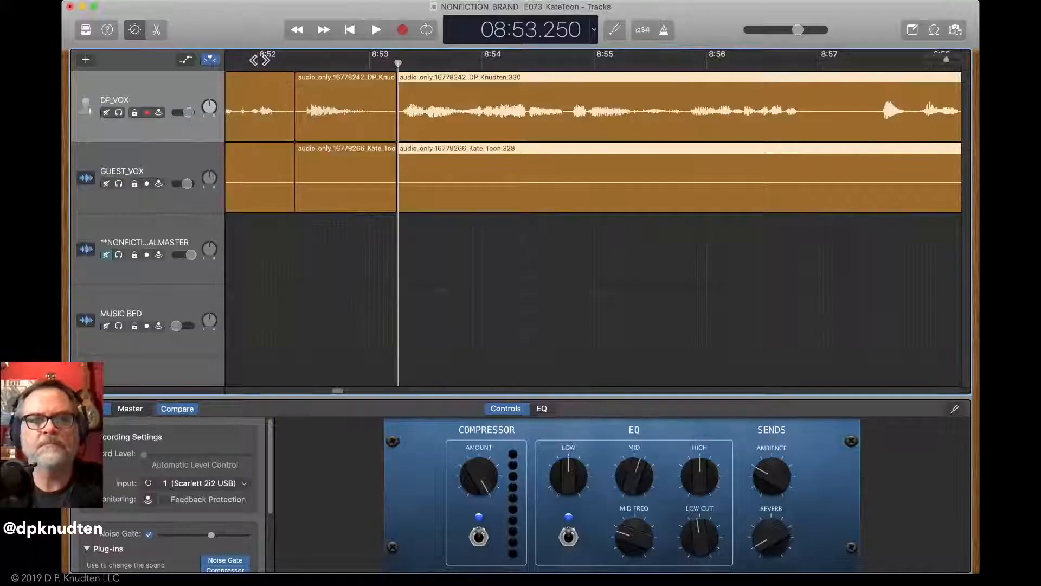
pyautogui.press('space')
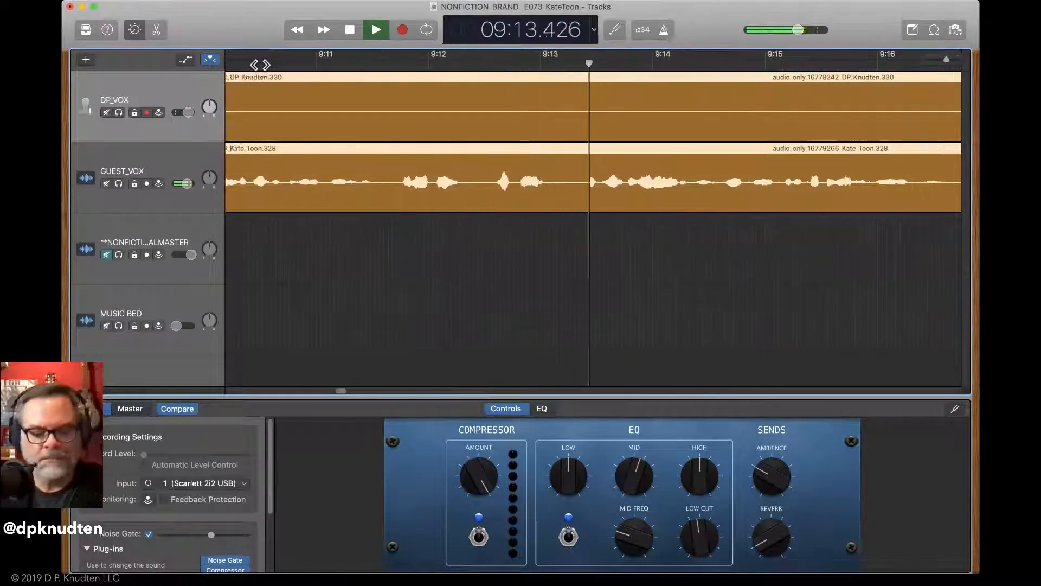
pyautogui.press('space')
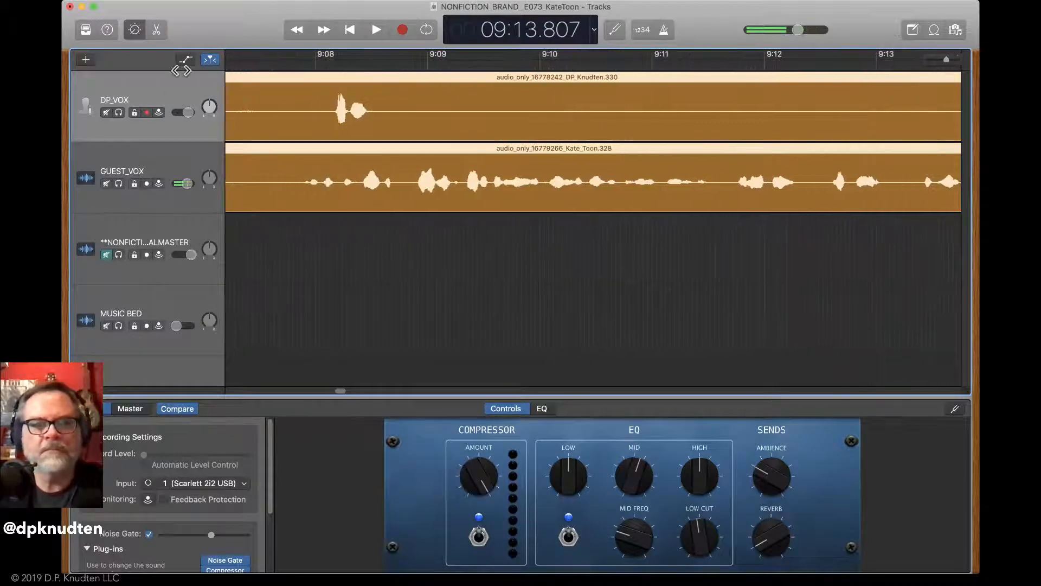
# Lower the DP_VOX volume to the minimum between about 9:07.9 and 9:08.7, with short ramps, and play back the dip from 9:05.012
pyautogui.click(185, 59)
pyautogui.click(302, 98)
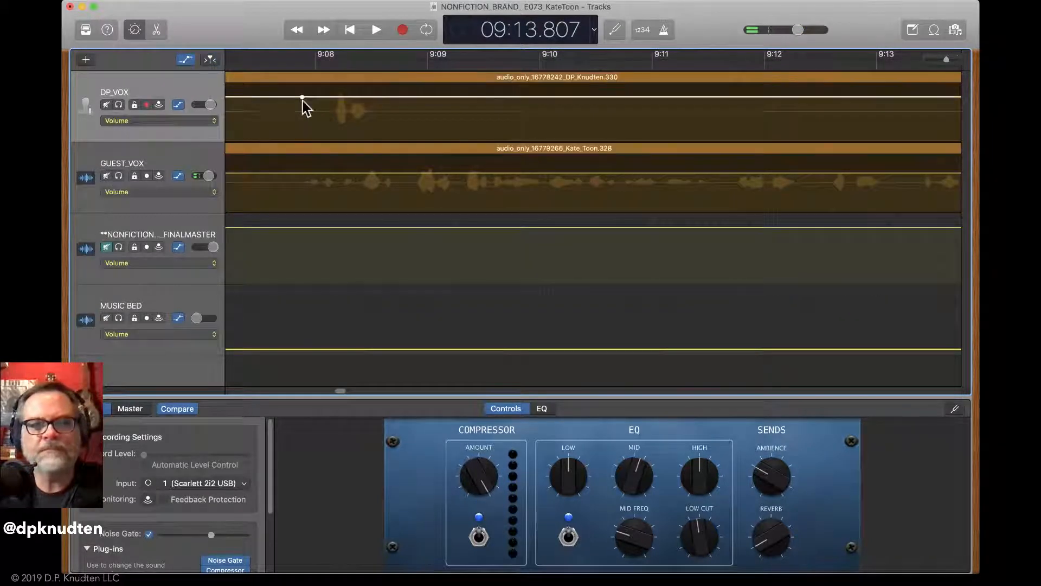
pyautogui.click(399, 97)
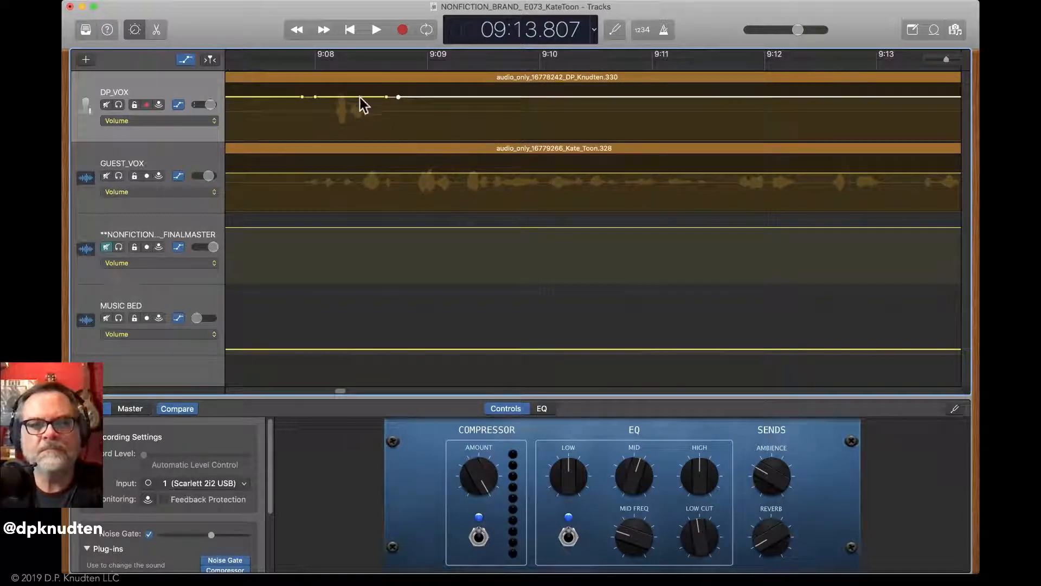
pyautogui.moveTo(361, 98); pyautogui.dragTo(360, 157)
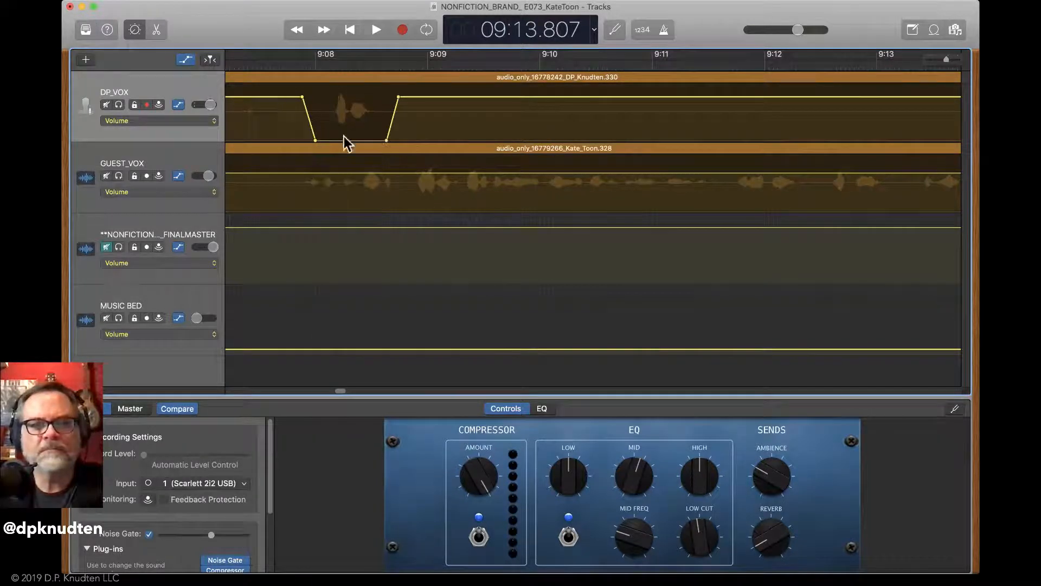
pyautogui.hscroll(-10, 344, 135)
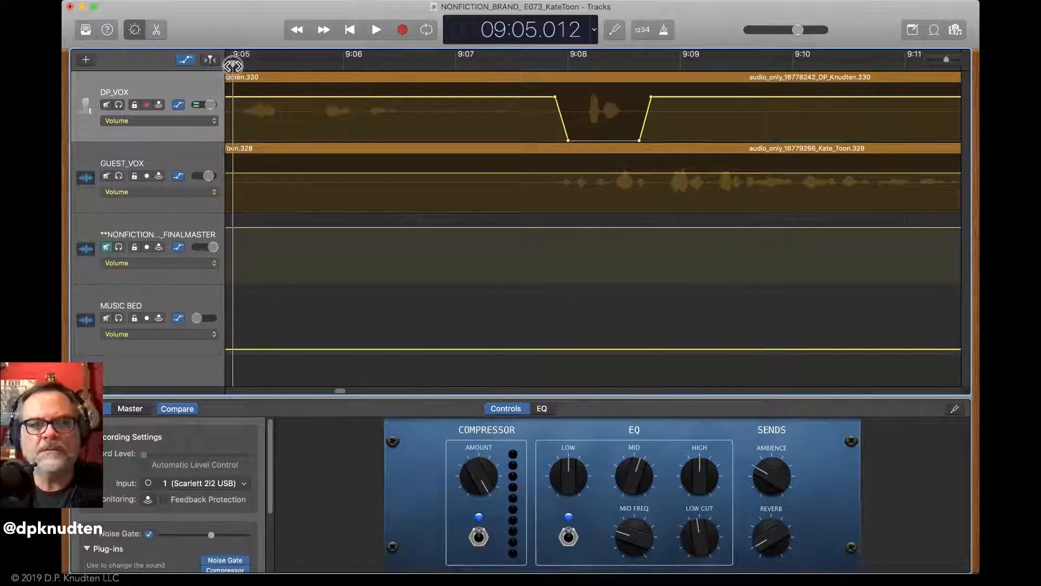
pyautogui.press('space')
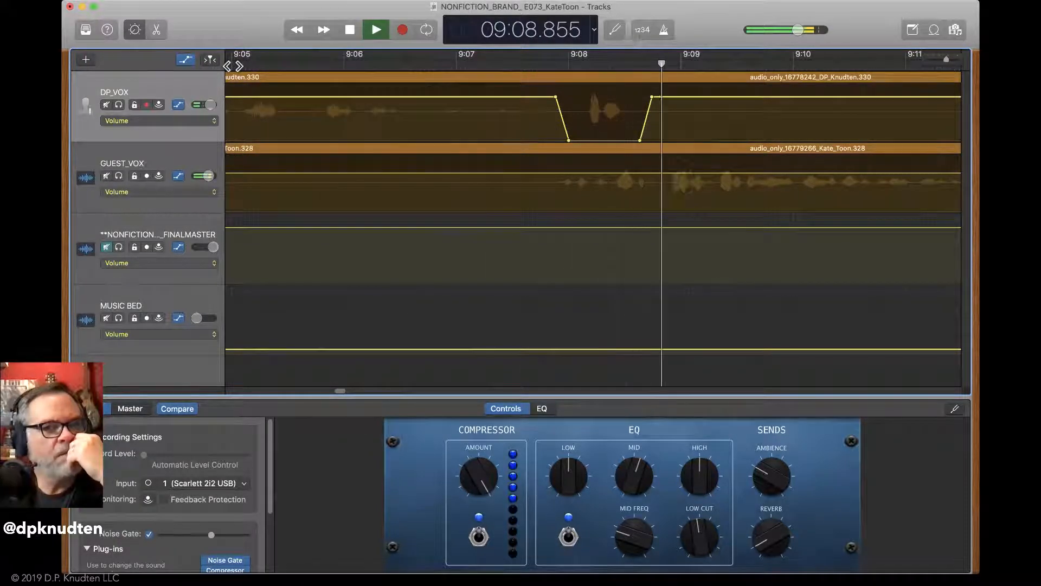
# Hide the volume automation and the Smart Controls, and listen onward to about 10:32.5 with the view following the playhead
pyautogui.click(186, 58)
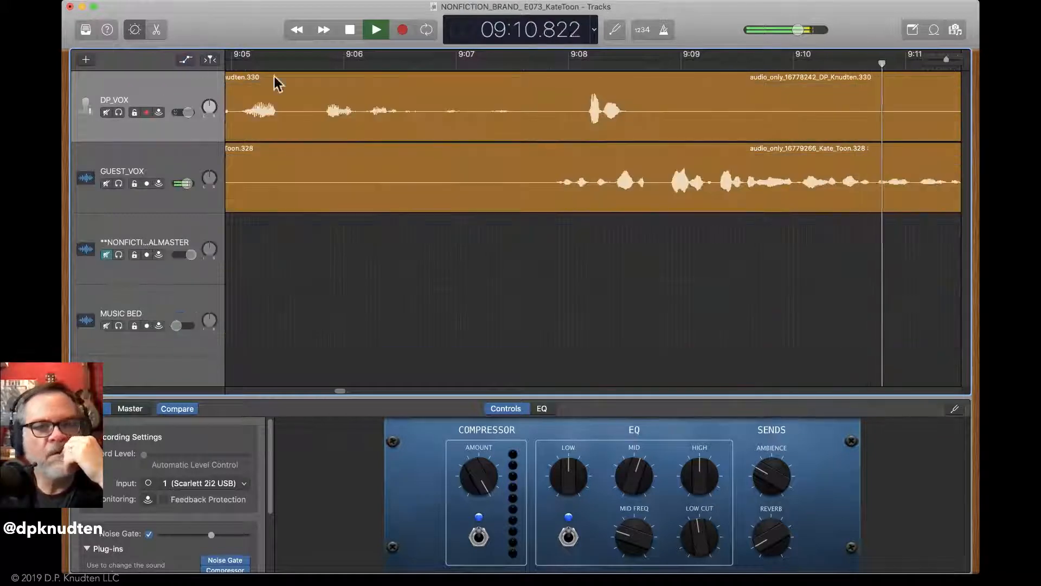
pyautogui.click(214, 66)
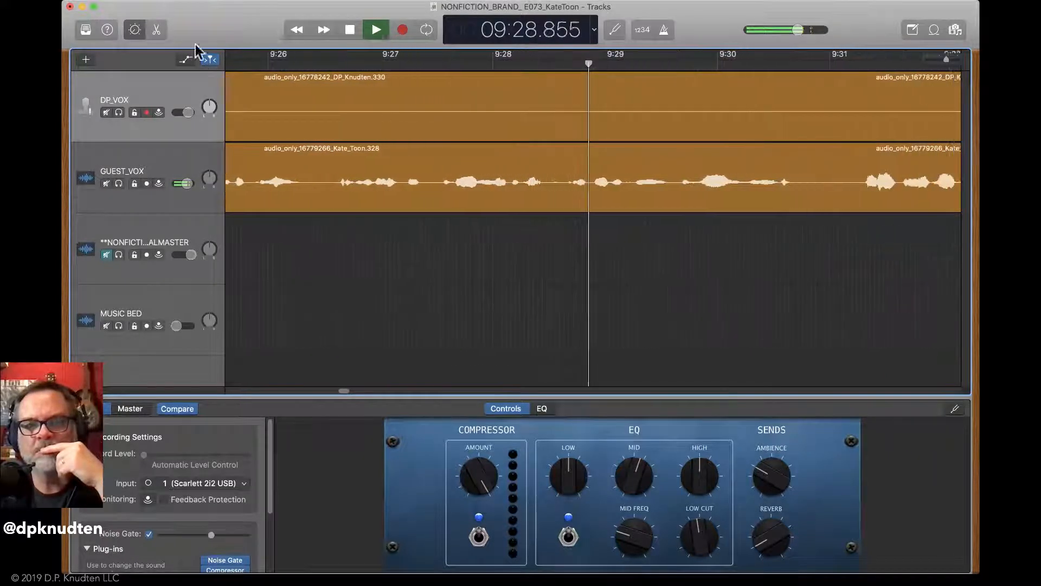
pyautogui.click(135, 32)
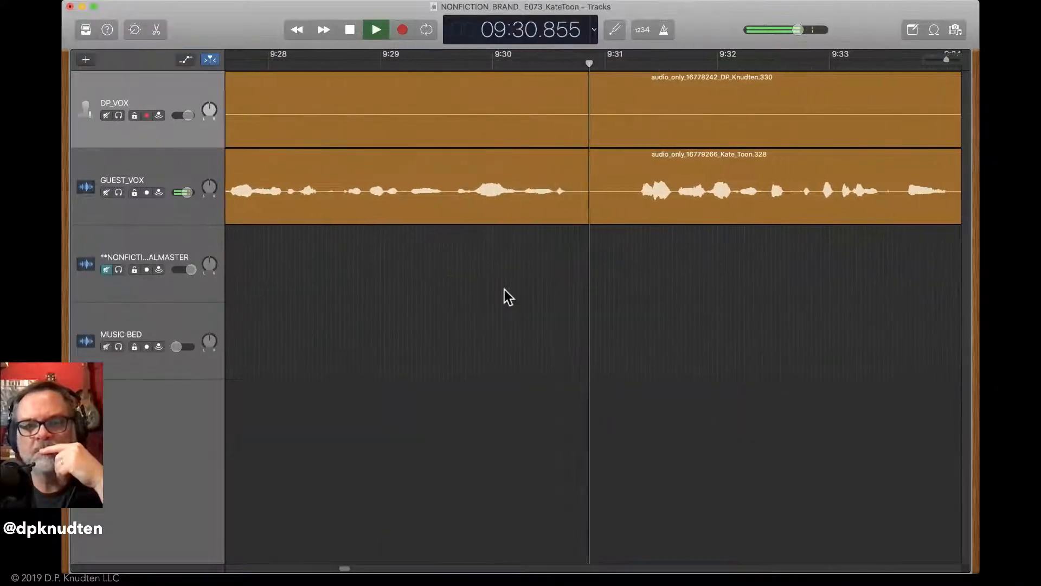
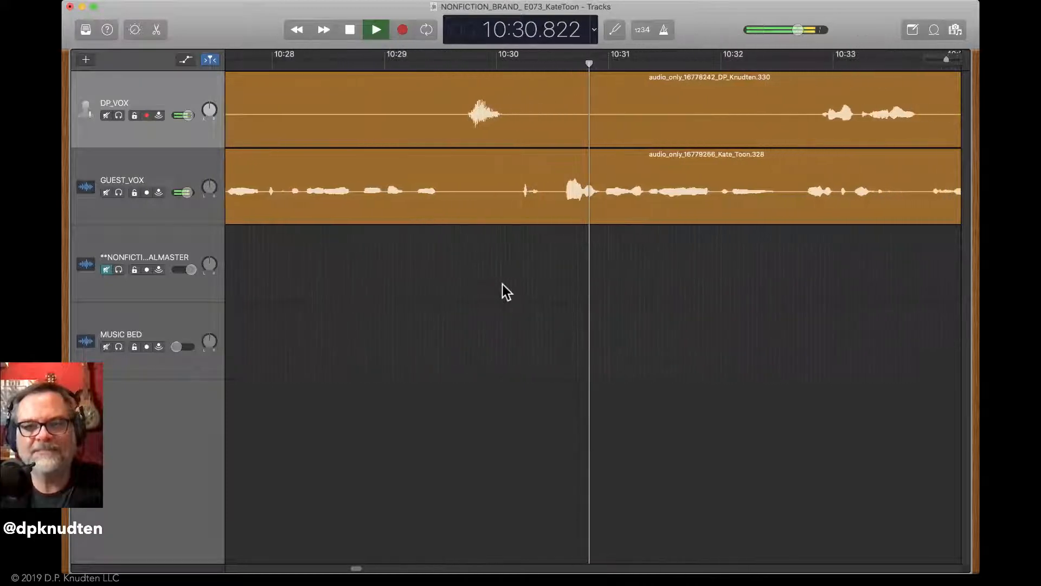
pyautogui.press('space')
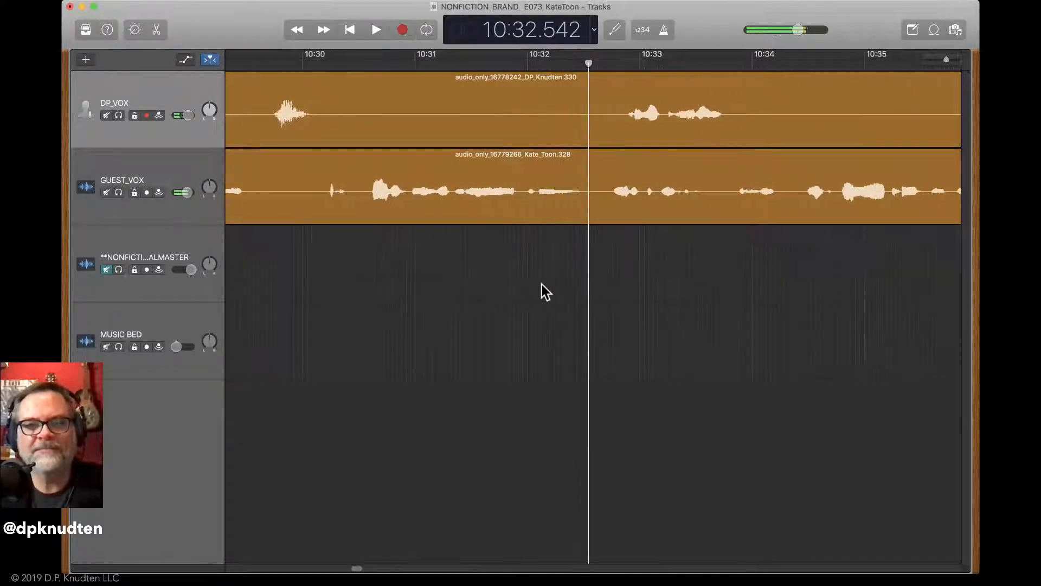
# Split both voice regions at 10:30.200, remove the pause and small noise after the cut, and listen onward to about 10:44.8
pyautogui.moveTo(317, 64); pyautogui.dragTo(324, 69)
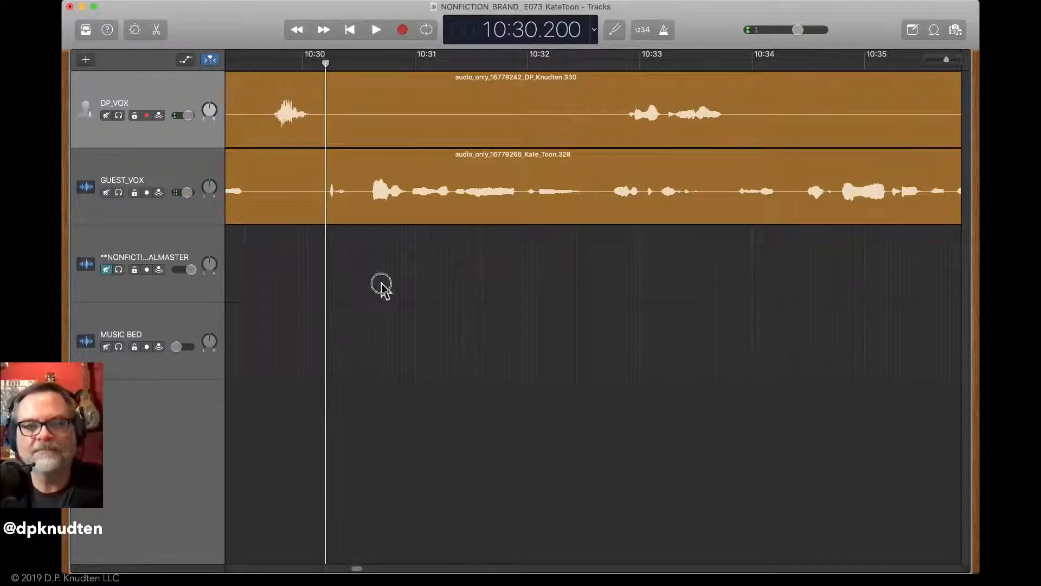
pyautogui.press('super+a')
pyautogui.press('super+t')
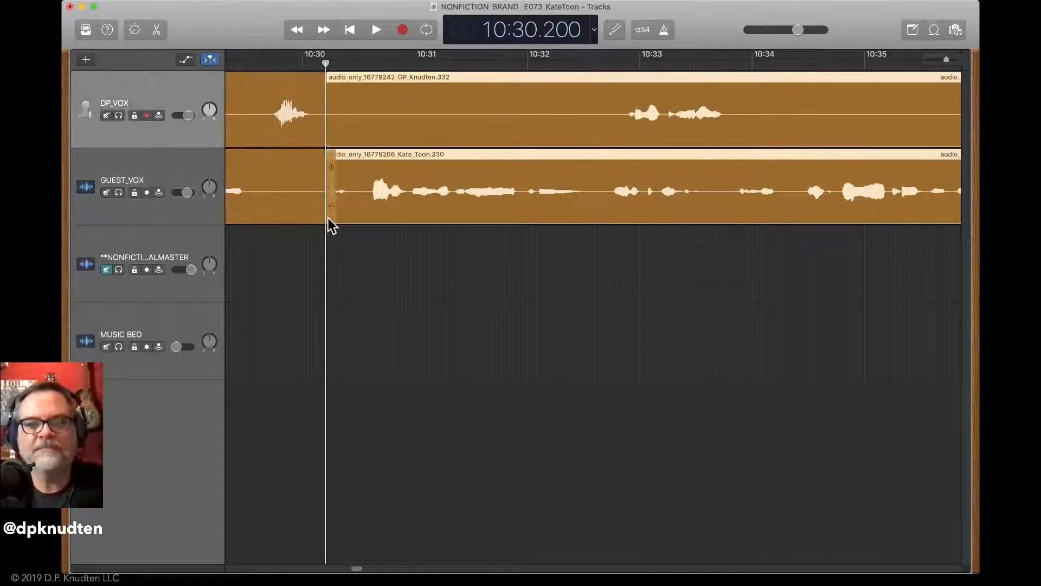
pyautogui.moveTo(328, 218)
pyautogui.mouseDown()
pyautogui.moveTo(363, 223)
pyautogui.moveTo(337, 213)
pyautogui.mouseUp()
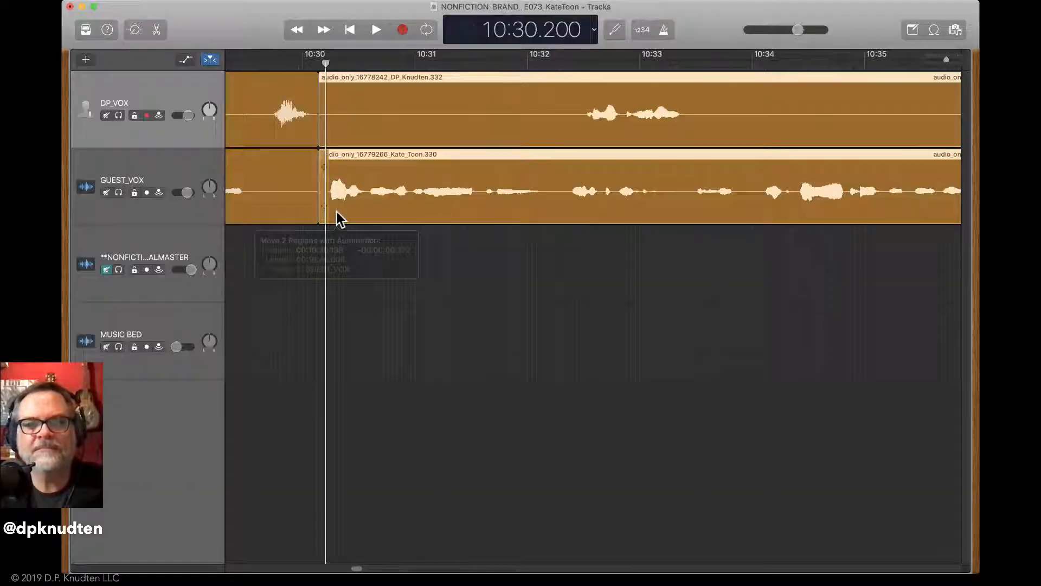
pyautogui.click(235, 61)
pyautogui.press('space')
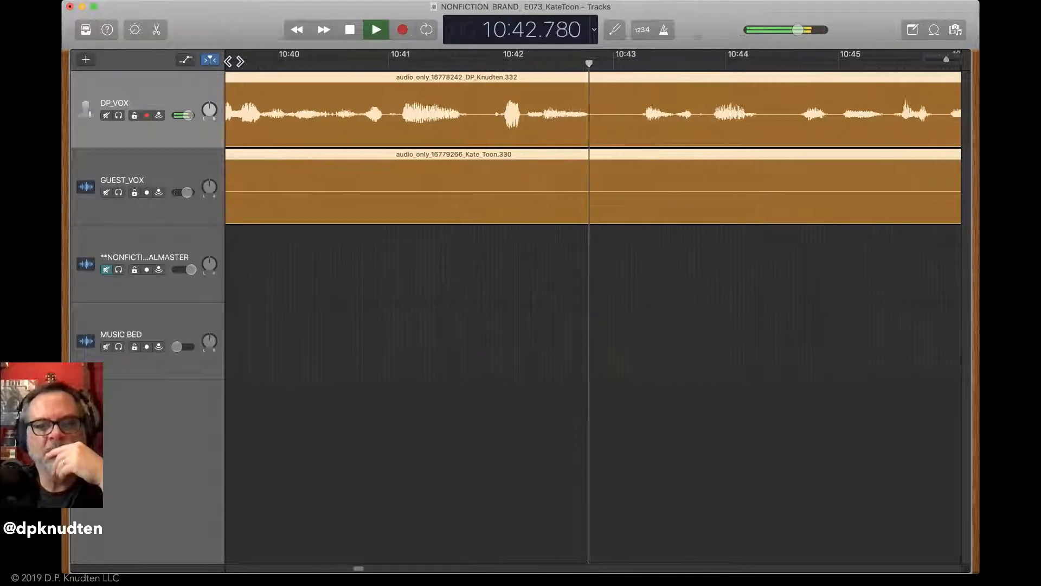
pyautogui.press('space')
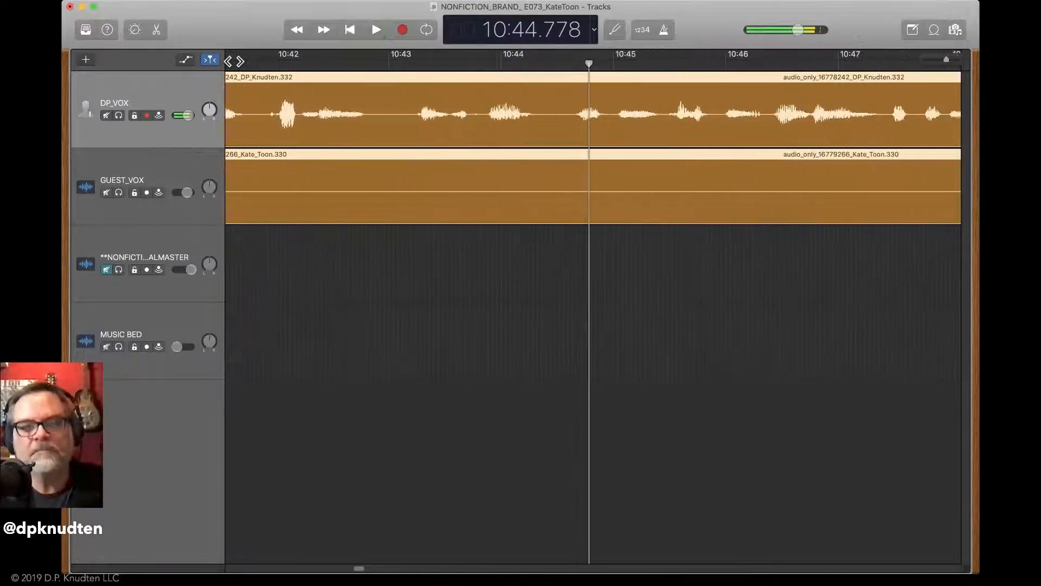
# Split both voice regions at 10:42.880, close up the pause after the cut, and play back the edit from 10:41.625
pyautogui.moveTo(360, 64); pyautogui.dragTo(377, 66)
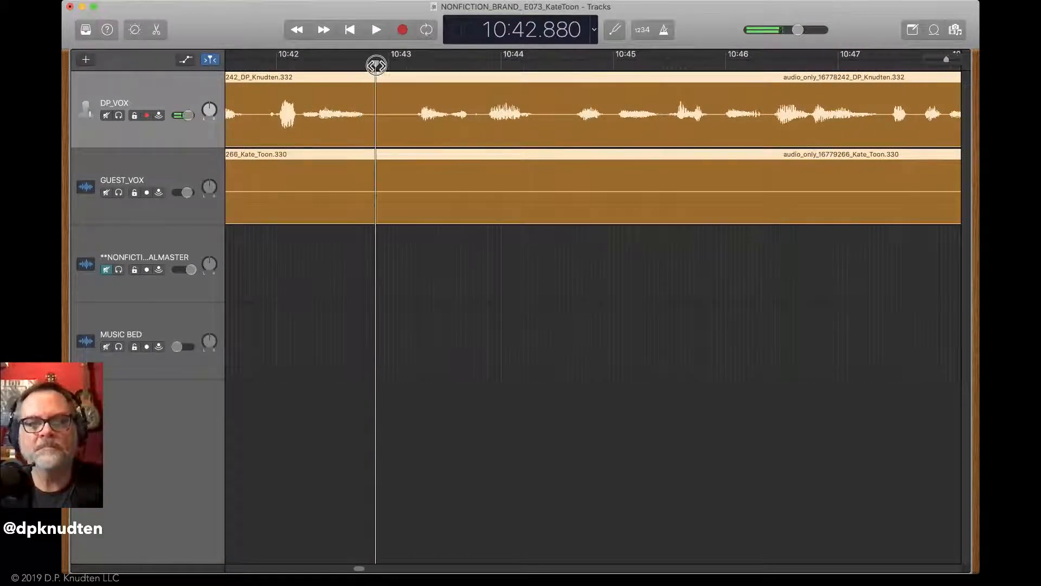
pyautogui.press('super+t')
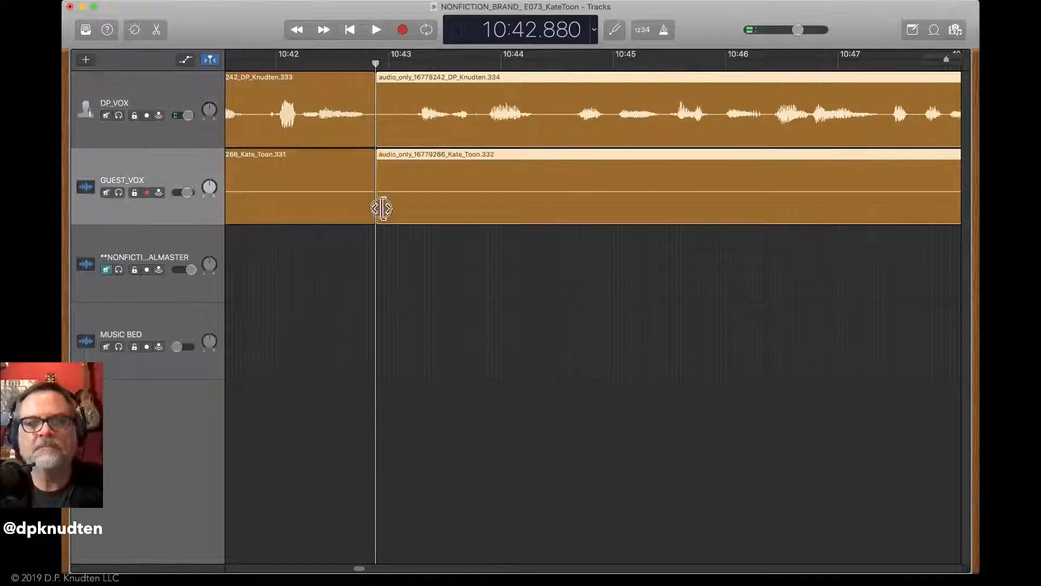
pyautogui.moveTo(381, 208); pyautogui.dragTo(413, 214)
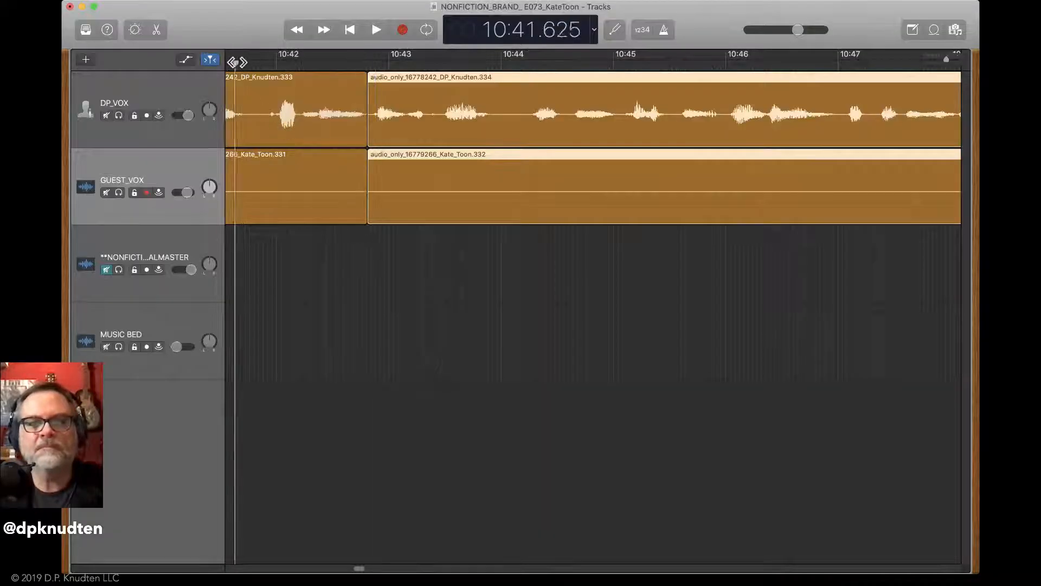
pyautogui.press('space')
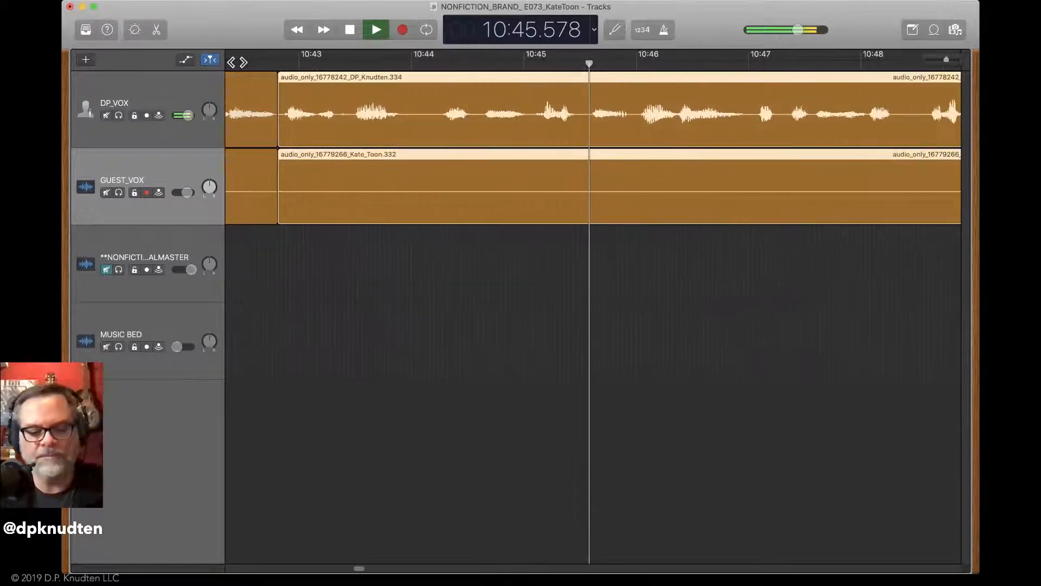
pyautogui.press('space')
# Split both voice regions at 10:44.071, remove the short sound after the cut, close the gap, and listen onward to about 10:46.7
pyautogui.click(391, 66)
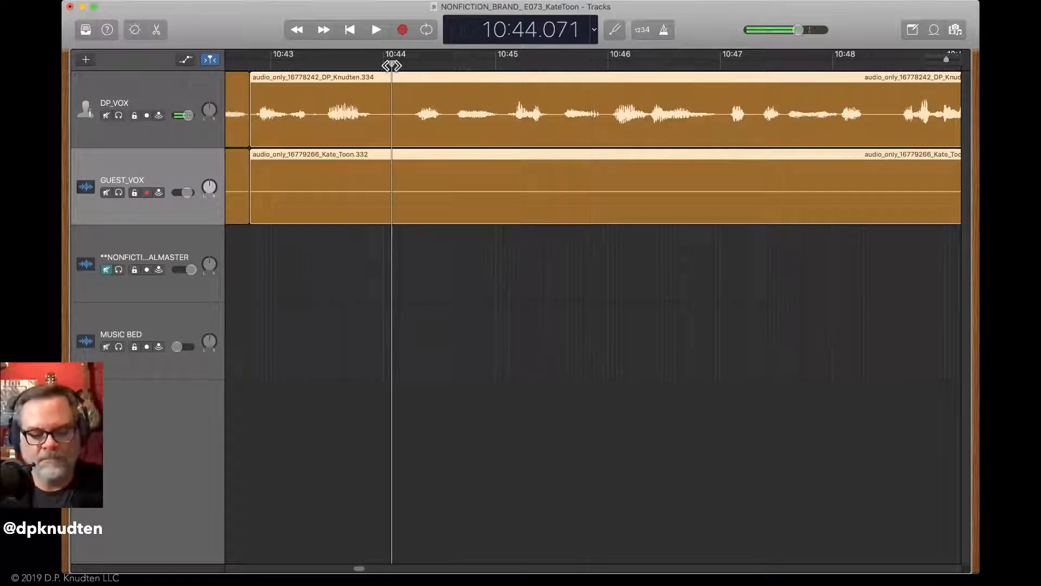
pyautogui.press('super+t')
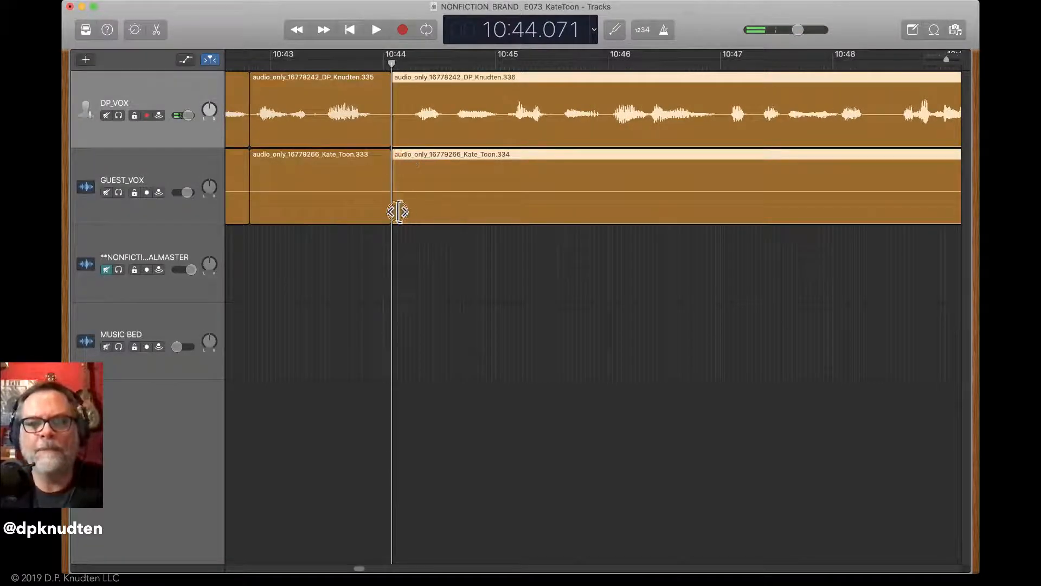
pyautogui.moveTo(397, 211); pyautogui.dragTo(455, 214)
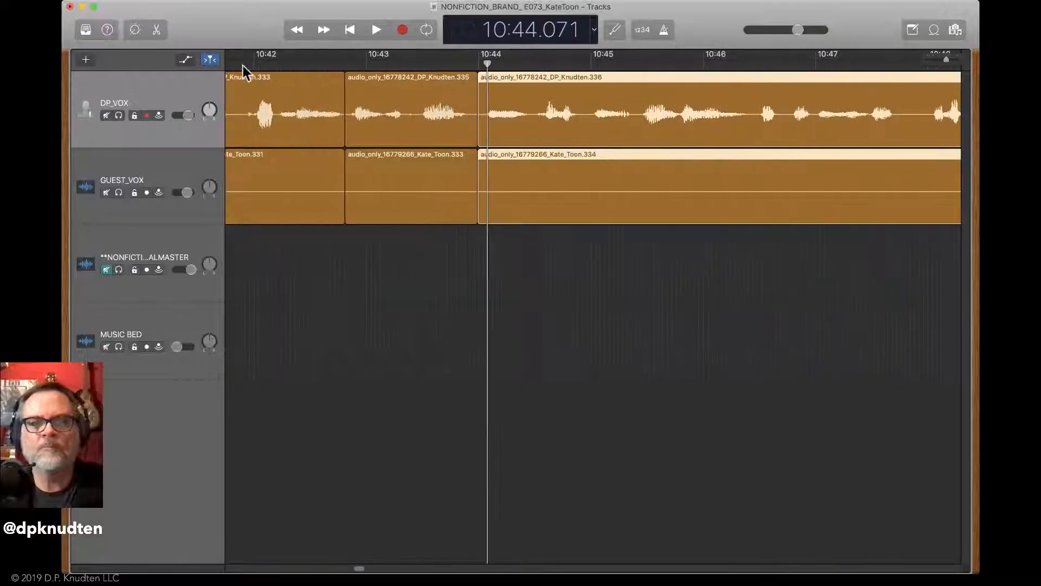
pyautogui.click(239, 66)
pyautogui.press('space')
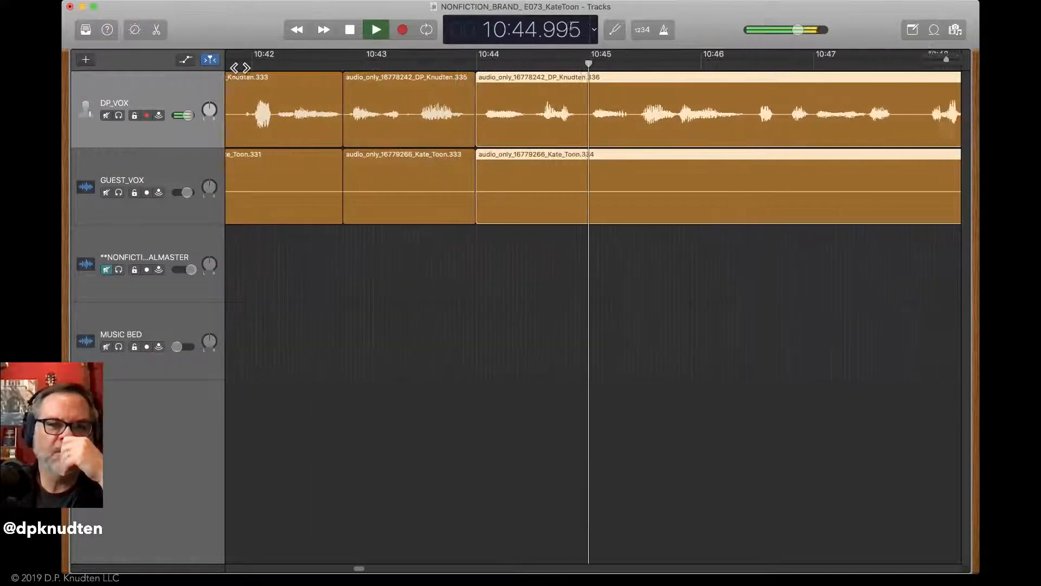
pyautogui.press('space')
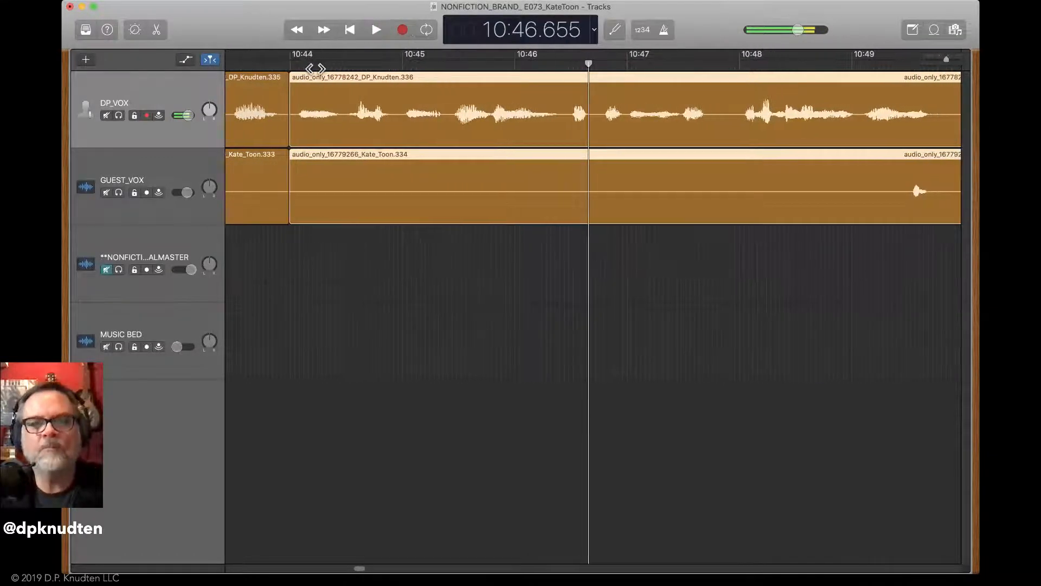
# Split both voice regions at 10:44.960, remove the short sound after the cut, close the gap, and listen onward to about 11:26.6
pyautogui.click(310, 63)
pyautogui.press('space')
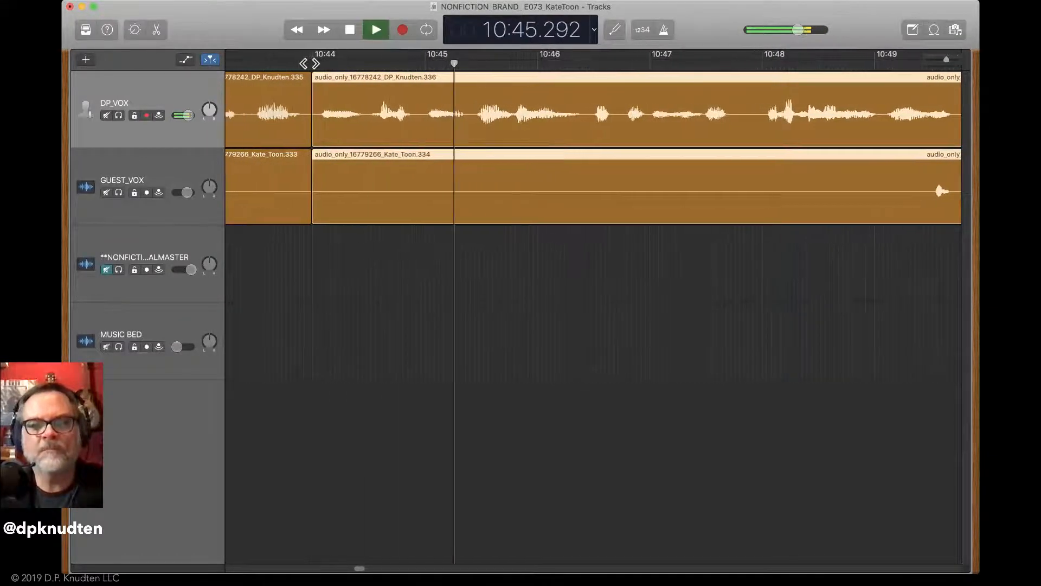
pyautogui.press('space')
pyautogui.moveTo(418, 67); pyautogui.dragTo(428, 69)
pyautogui.press('super+t')
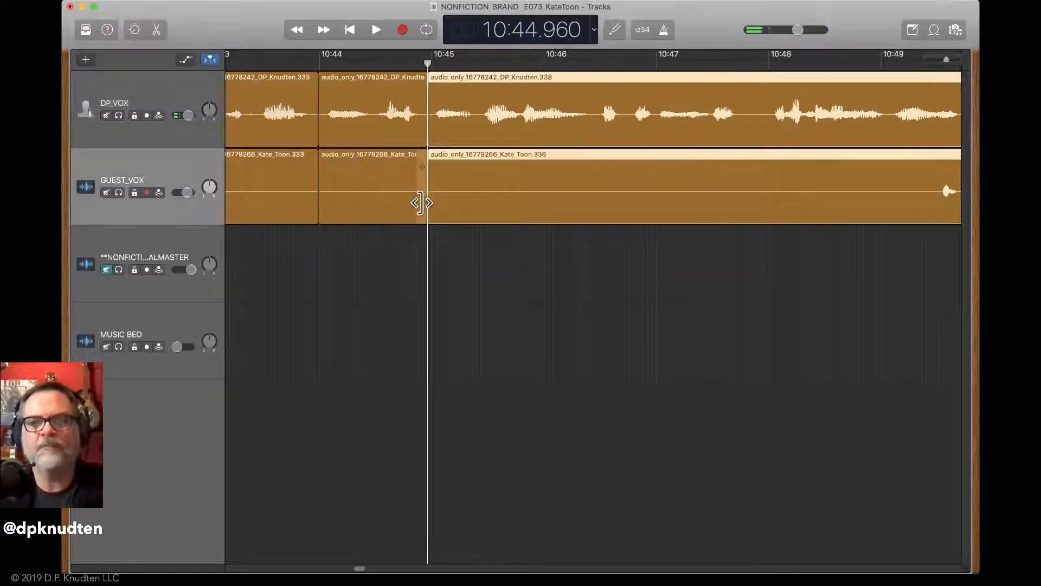
pyautogui.moveTo(432, 203); pyautogui.dragTo(478, 216)
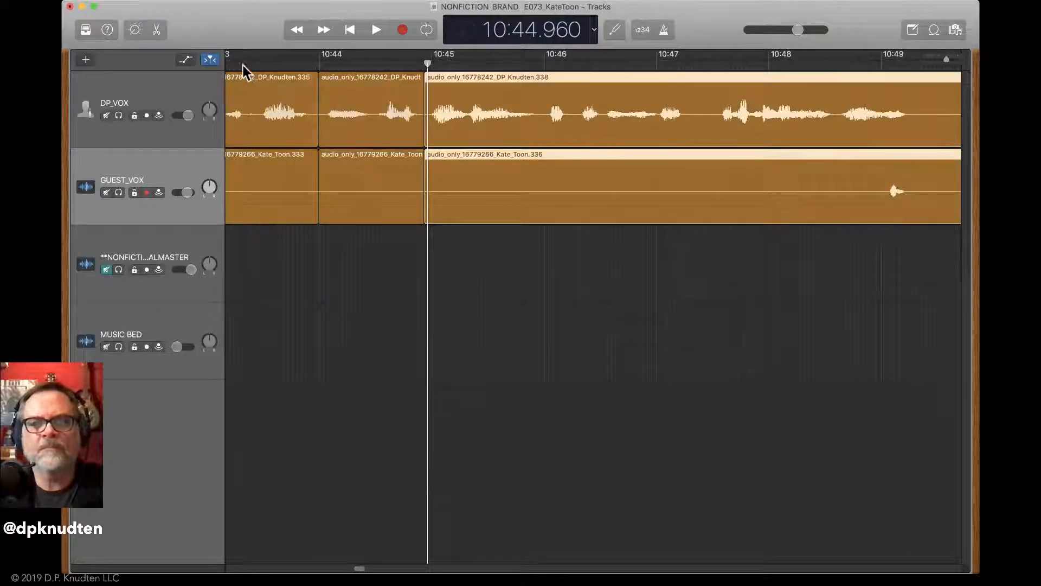
pyautogui.click(243, 65)
pyautogui.press('space')
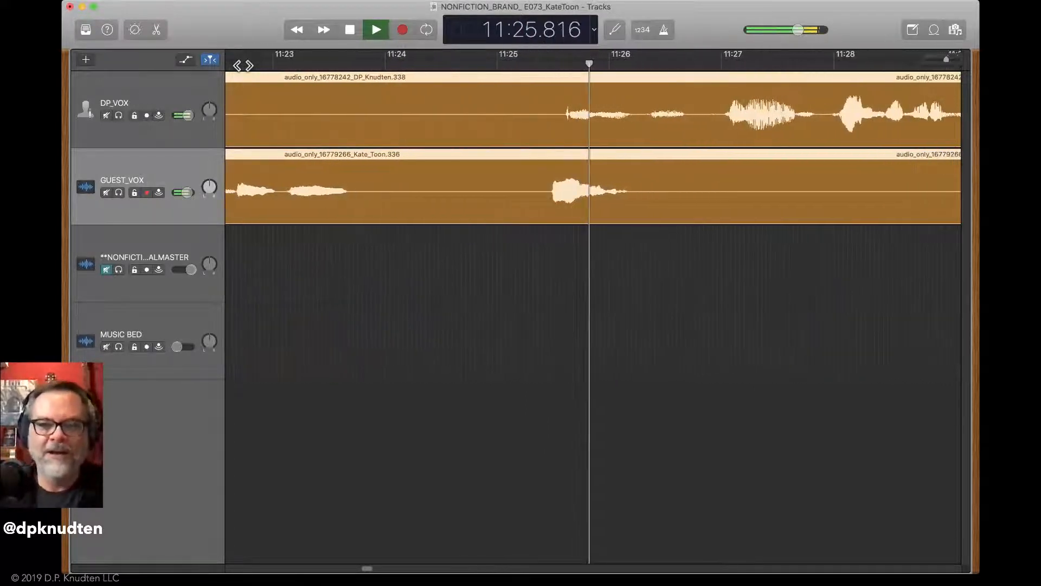
pyautogui.press('space')
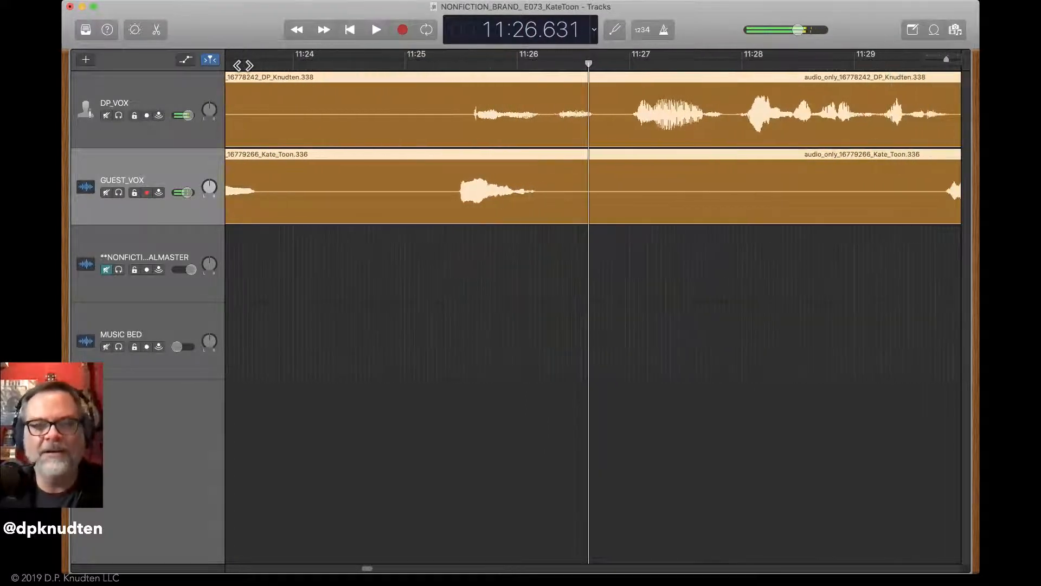
# Split both voice regions at 11:24.250, shorten the pause after the cut, and listen onward to about 11:38.5
pyautogui.click(320, 63)
pyautogui.press('super+t')
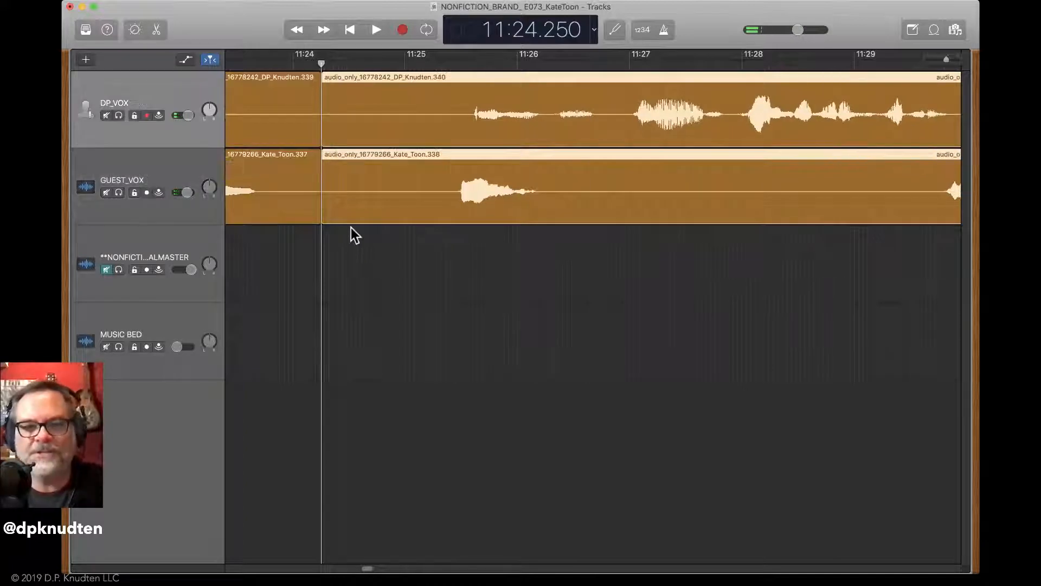
pyautogui.moveTo(321, 204); pyautogui.dragTo(364, 214)
pyautogui.hscroll(-10, 356, 217)
pyautogui.click(258, 65)
pyautogui.press('space')
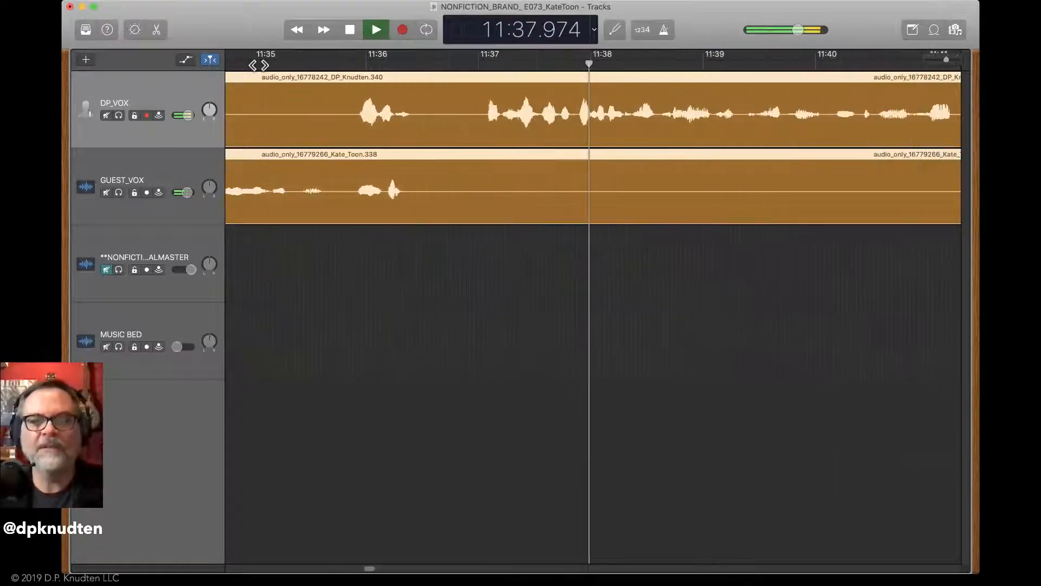
pyautogui.press('space')
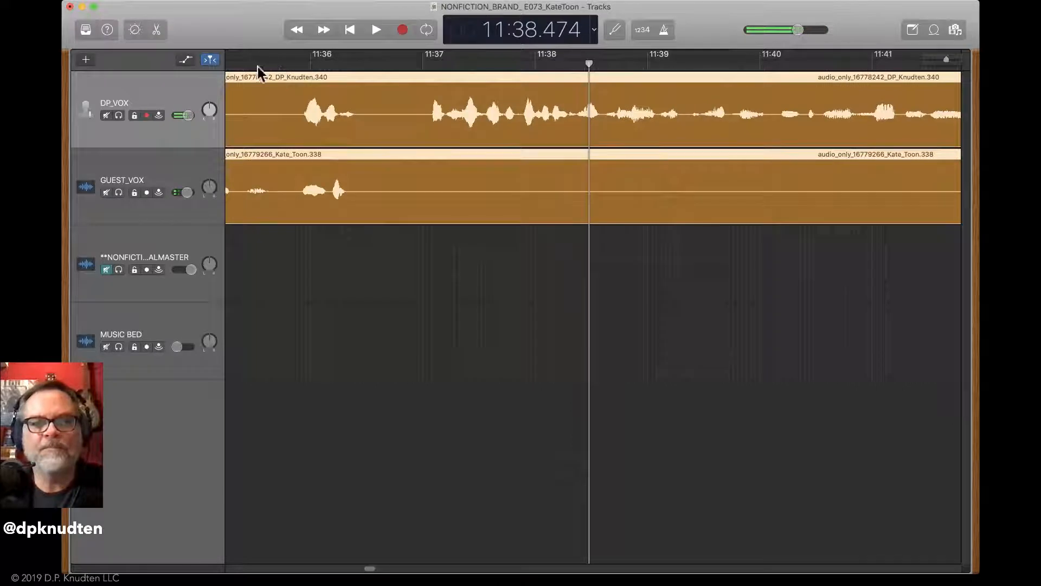
# Split both voice regions at 11:35.840, remove about one second of overlapping sounds after the cut, close the gap, and play back from 11:33.625
pyautogui.click(256, 68)
pyautogui.press('space')
pyautogui.hscroll(-1, 296, 60)
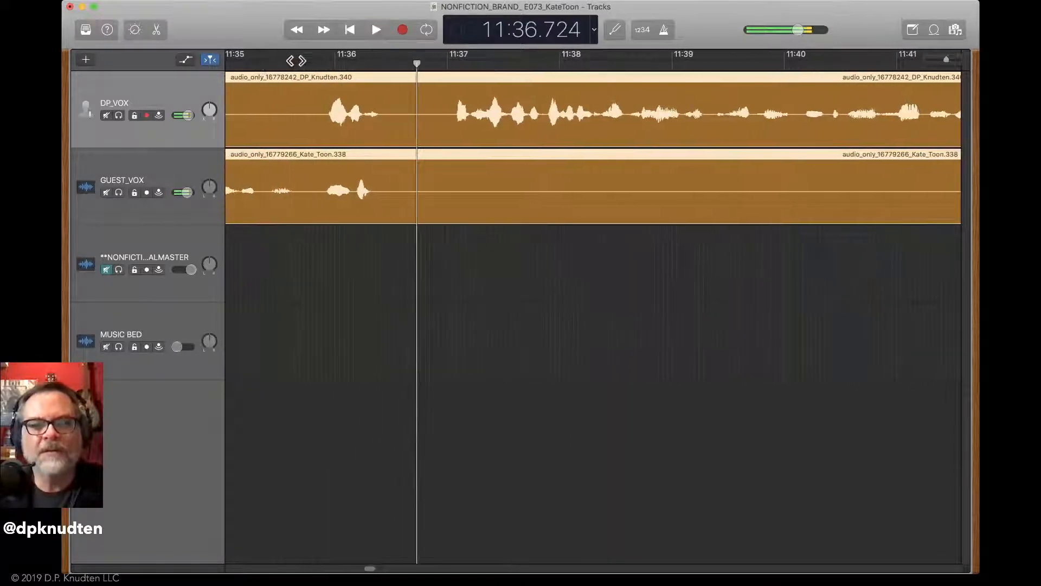
pyautogui.click(308, 67)
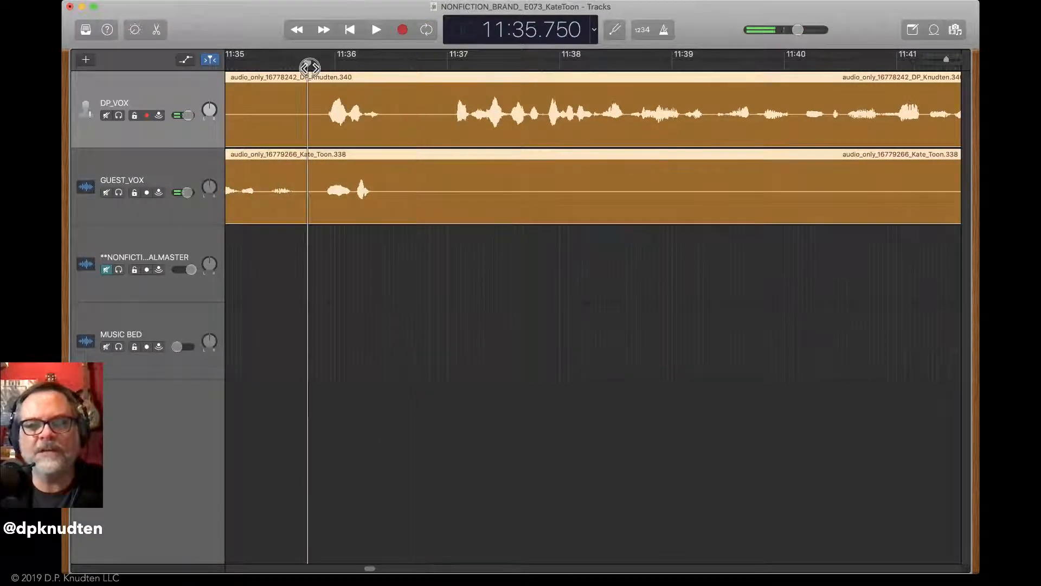
pyautogui.press('super+t')
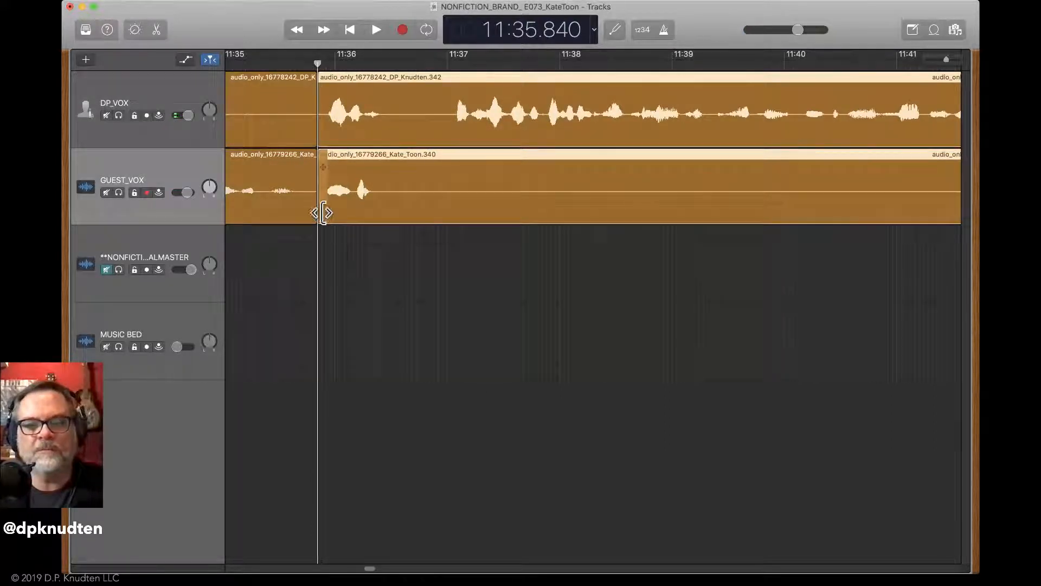
pyautogui.moveTo(324, 213); pyautogui.dragTo(430, 212)
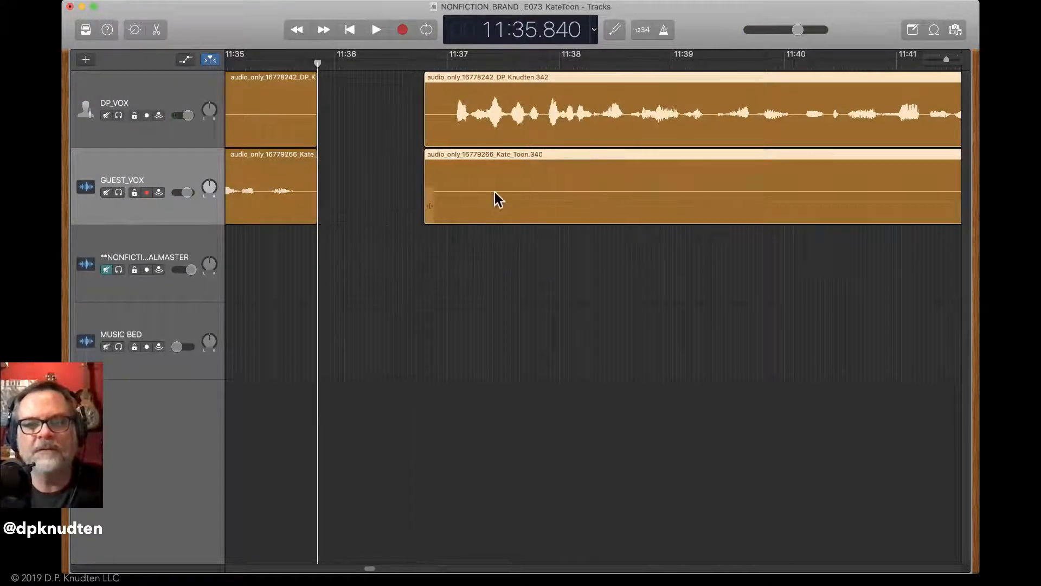
pyautogui.moveTo(494, 192); pyautogui.dragTo(494, 192)
pyautogui.moveTo(494, 192); pyautogui.dragTo(383, 189)
pyautogui.hscroll(-5, 383, 188)
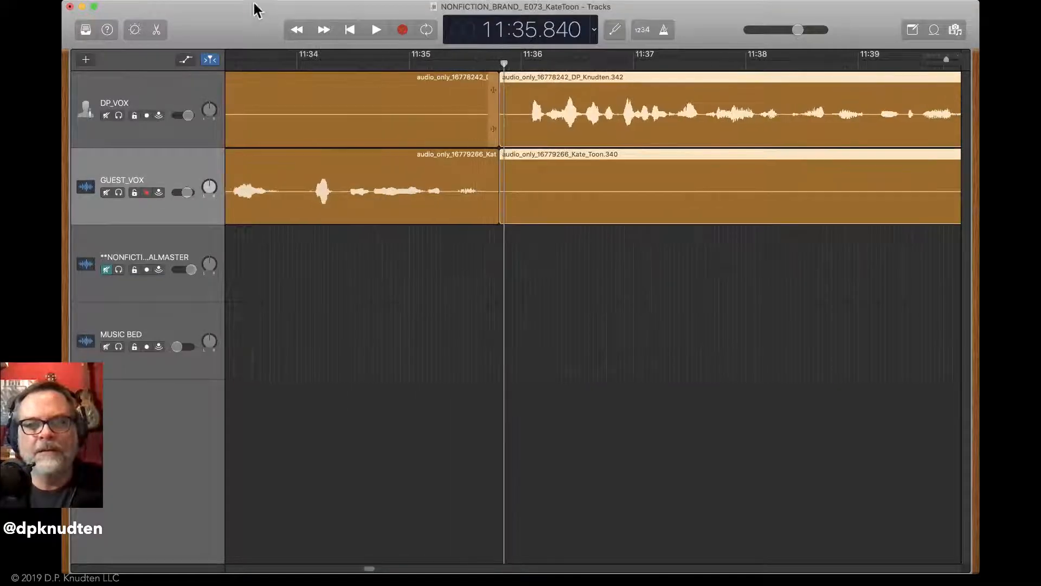
pyautogui.click(252, 68)
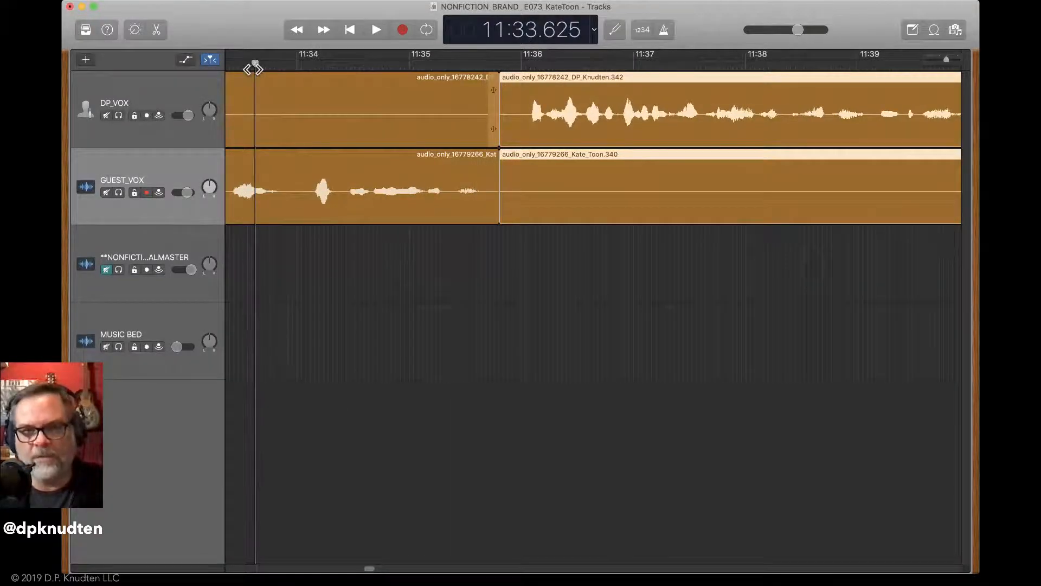
pyautogui.press('space')
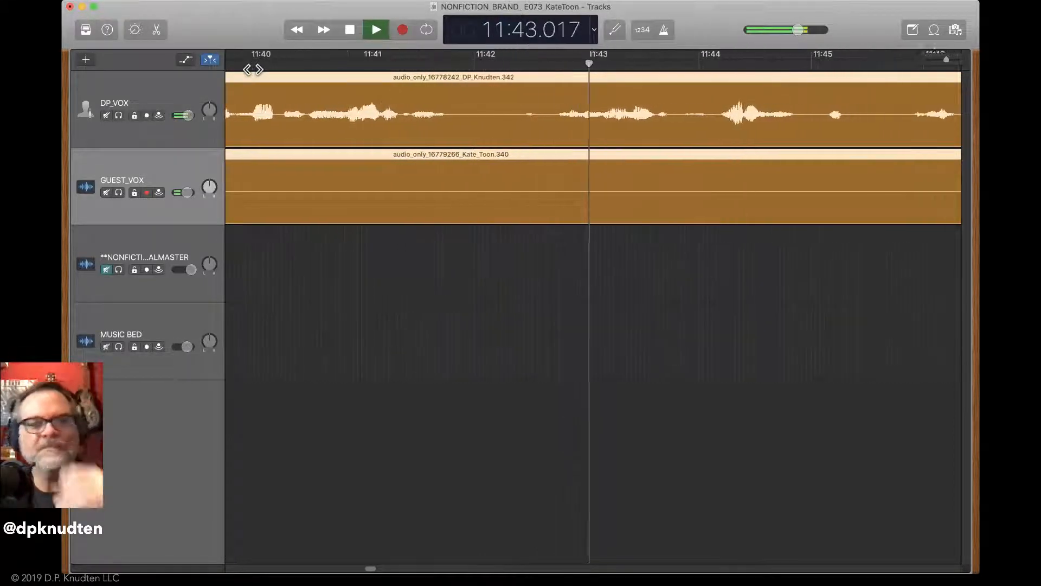
pyautogui.press('space')
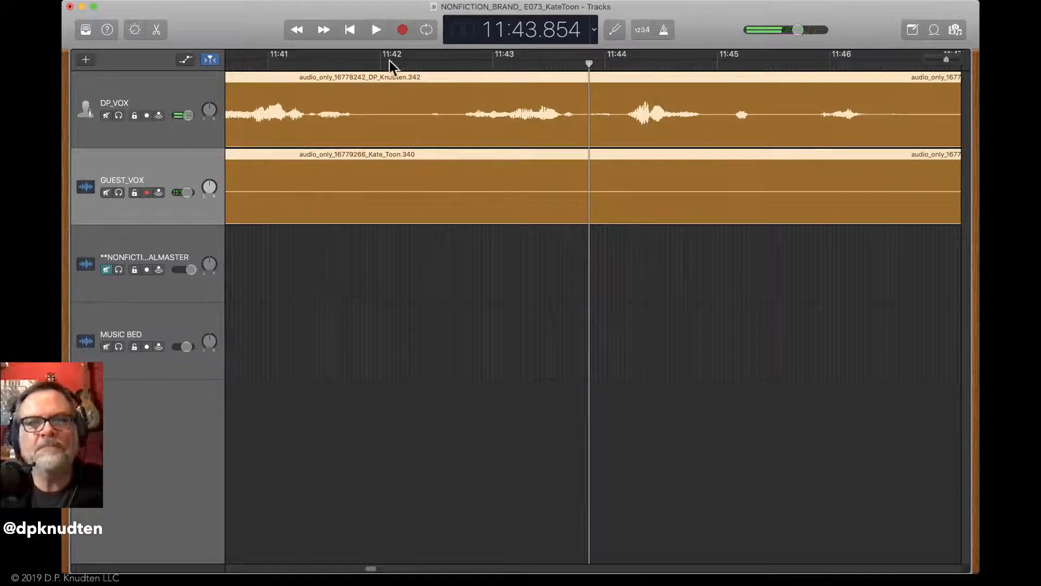
# Split both voice regions at 11:42.125, close up the pause after the cut, and play back the edit
pyautogui.press('super+t')
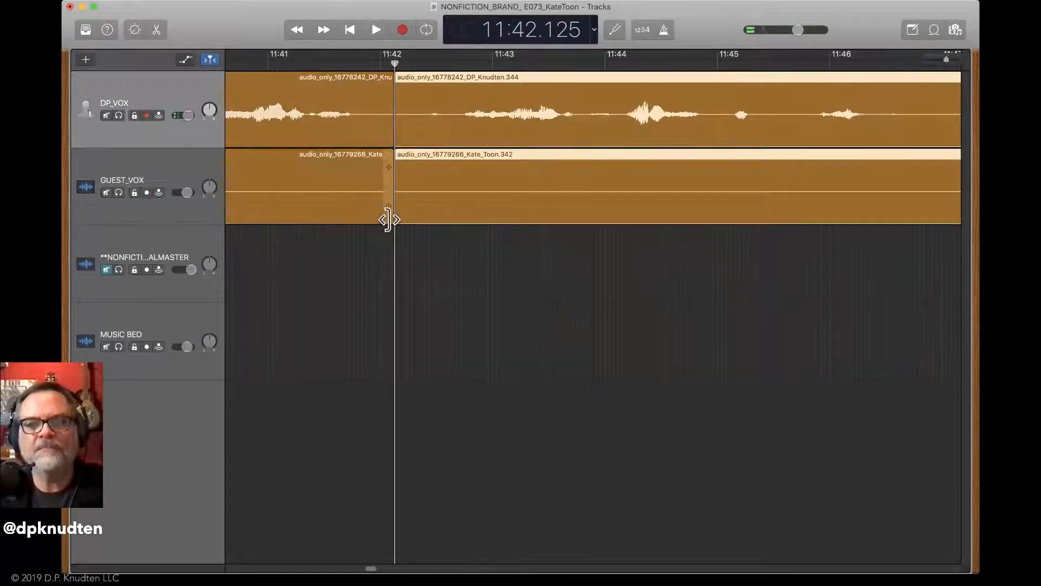
pyautogui.moveTo(408, 202); pyautogui.dragTo(464, 205)
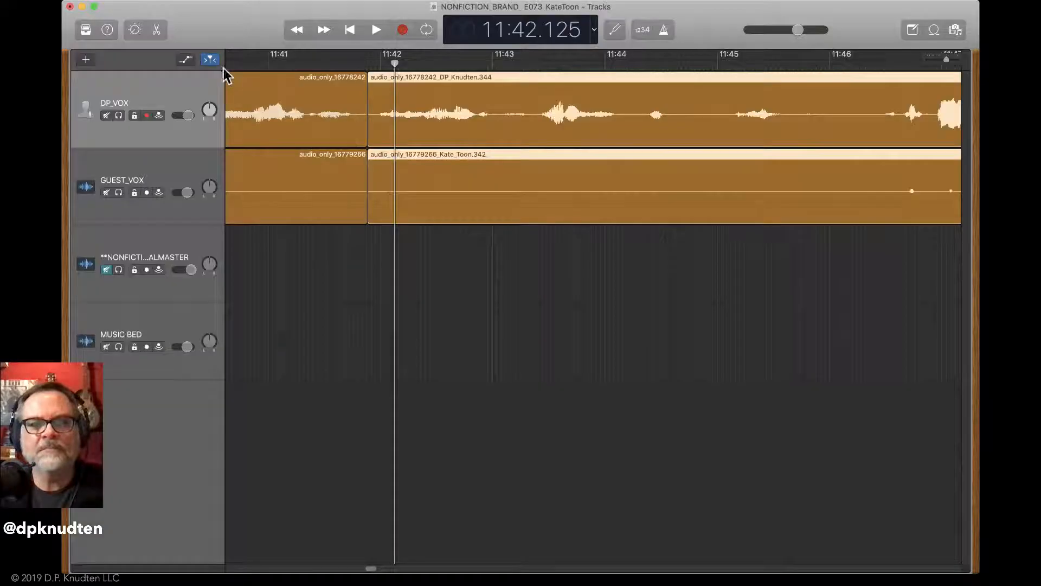
pyautogui.press('space')
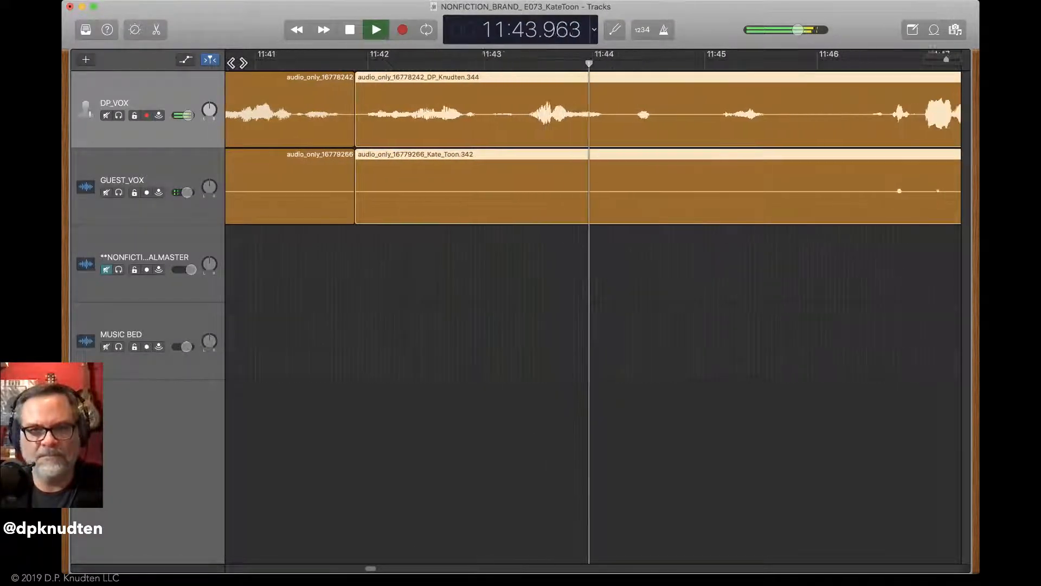
pyautogui.press('space')
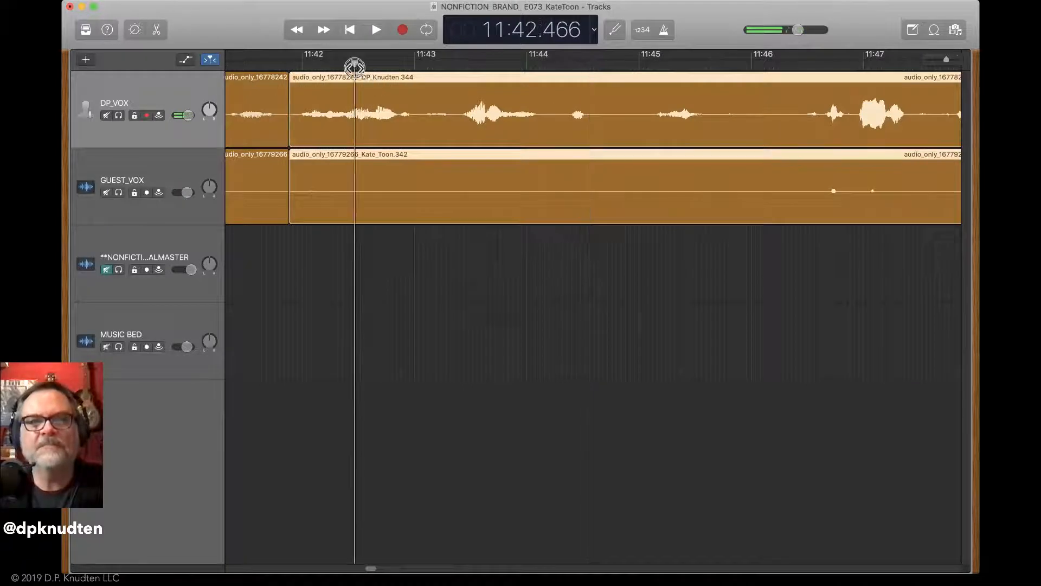
# Split both voice regions at 11:43.080, tighten the short pause after the cut, and listen onward to about 11:48.3
pyautogui.press('space')
pyautogui.press('space')
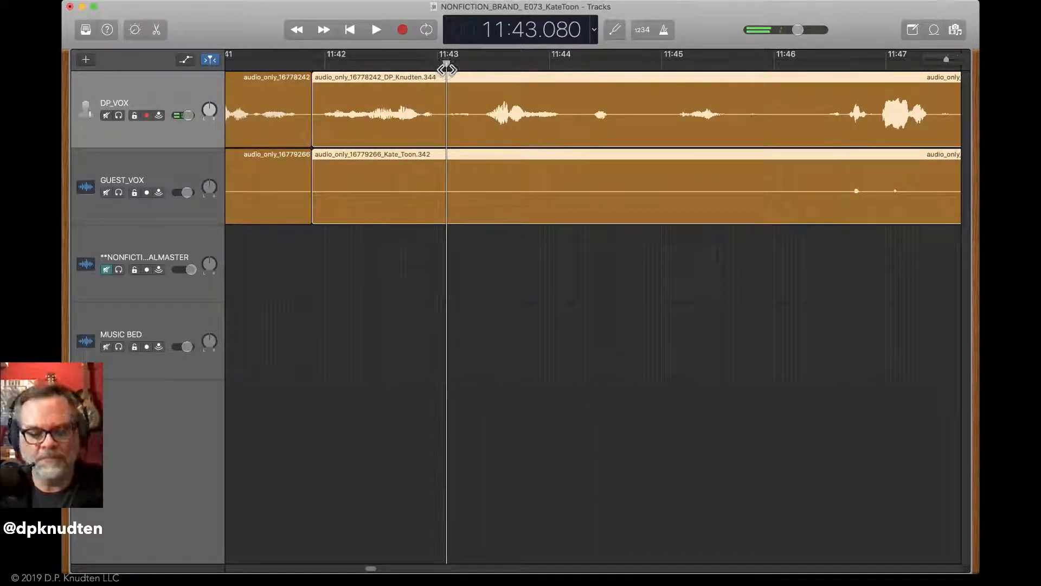
pyautogui.press('super+t')
pyautogui.moveTo(448, 212); pyautogui.dragTo(474, 216)
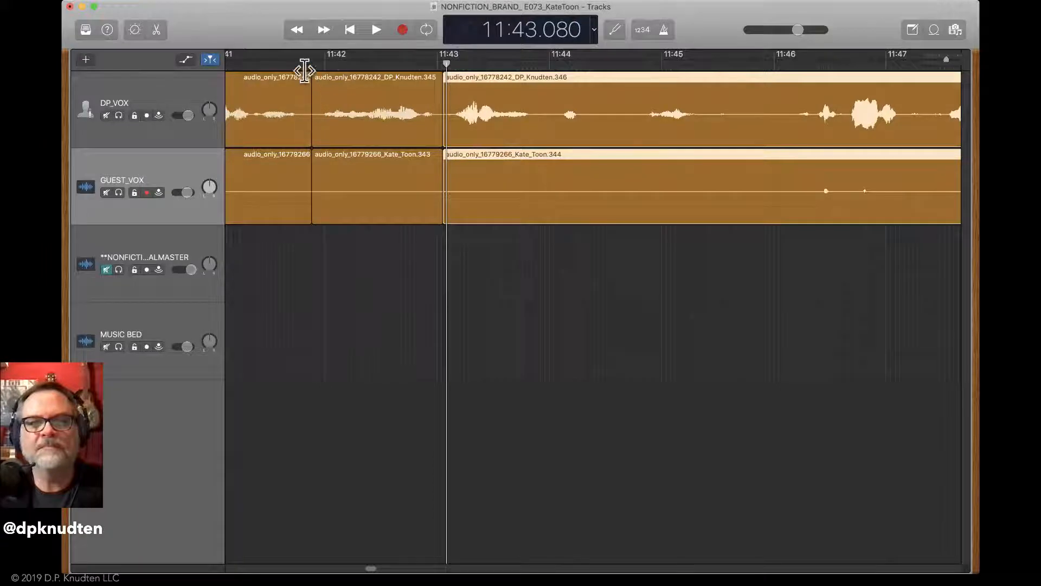
pyautogui.press('space')
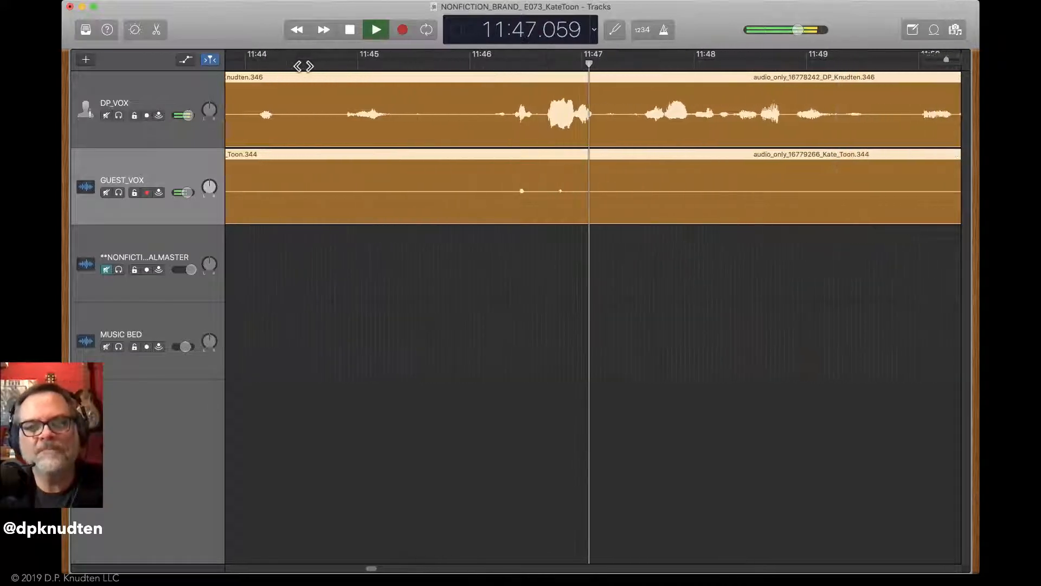
pyautogui.press('space')
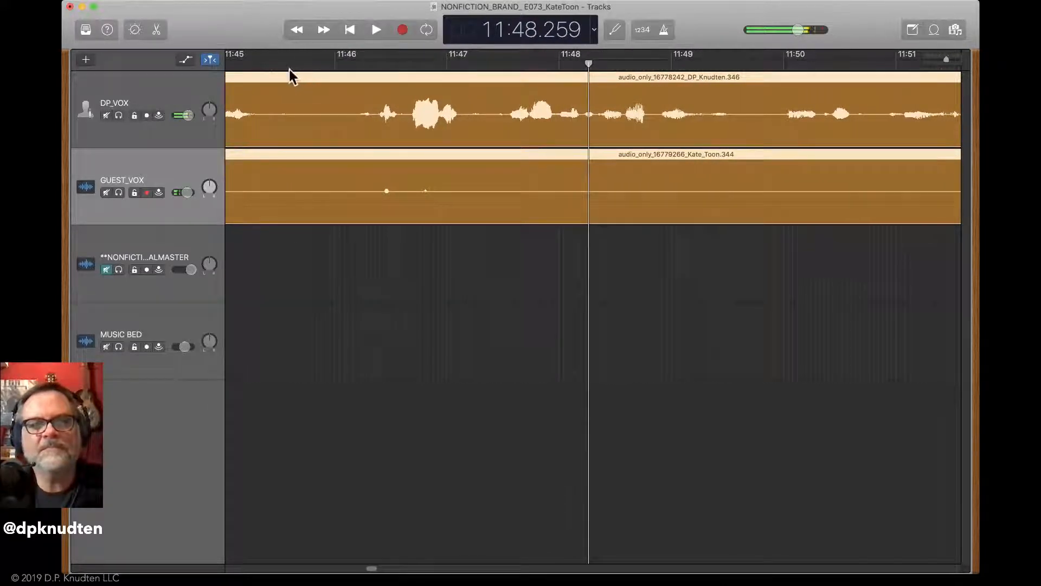
# Split both voice regions at 11:45.500, trim the pause after the cut, and close the gap
pyautogui.press('super+t')
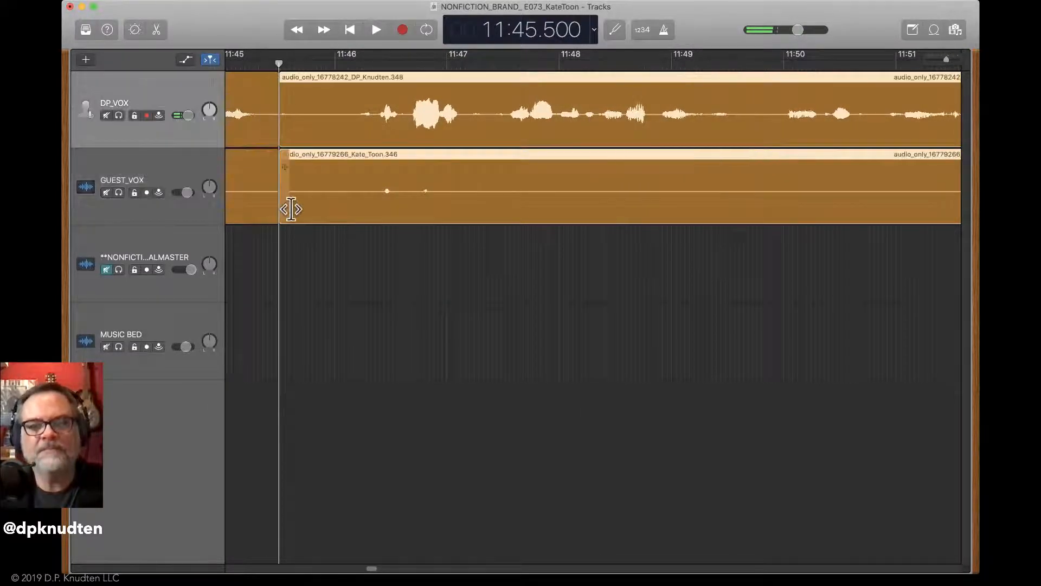
pyautogui.moveTo(282, 209); pyautogui.dragTo(356, 216)
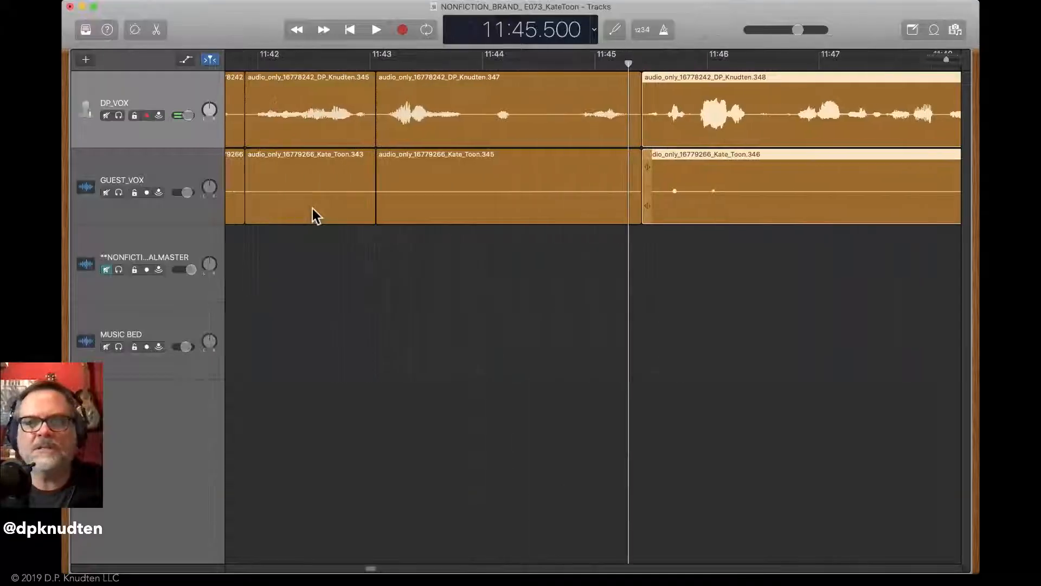
# Trim about 1.1 seconds more from the start of both voice regions after the latest cut, close the gap, and play back from about 11:41
pyautogui.press('space')
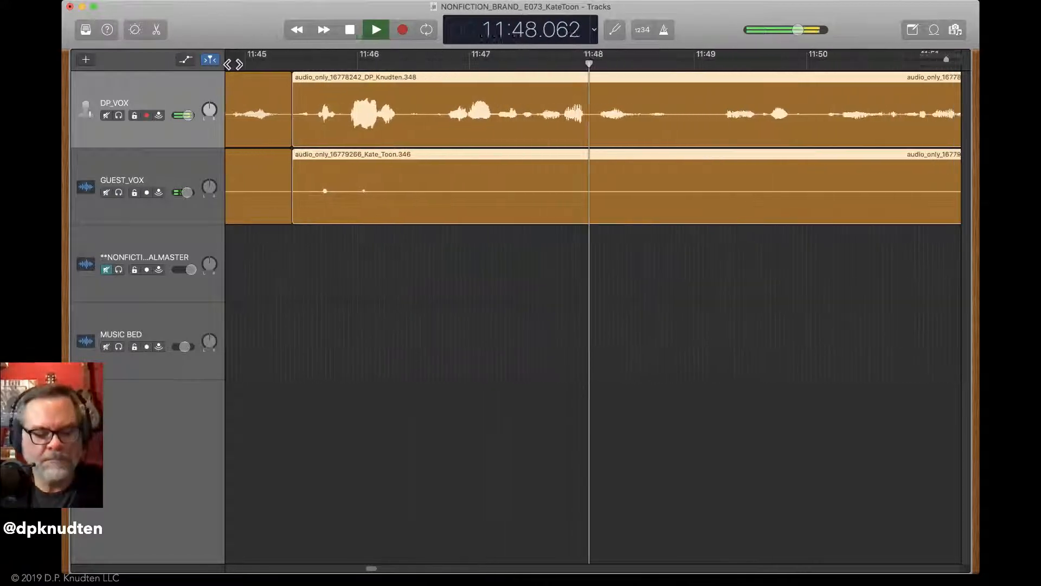
pyautogui.press('space')
pyautogui.hscroll(-5, 370, 181)
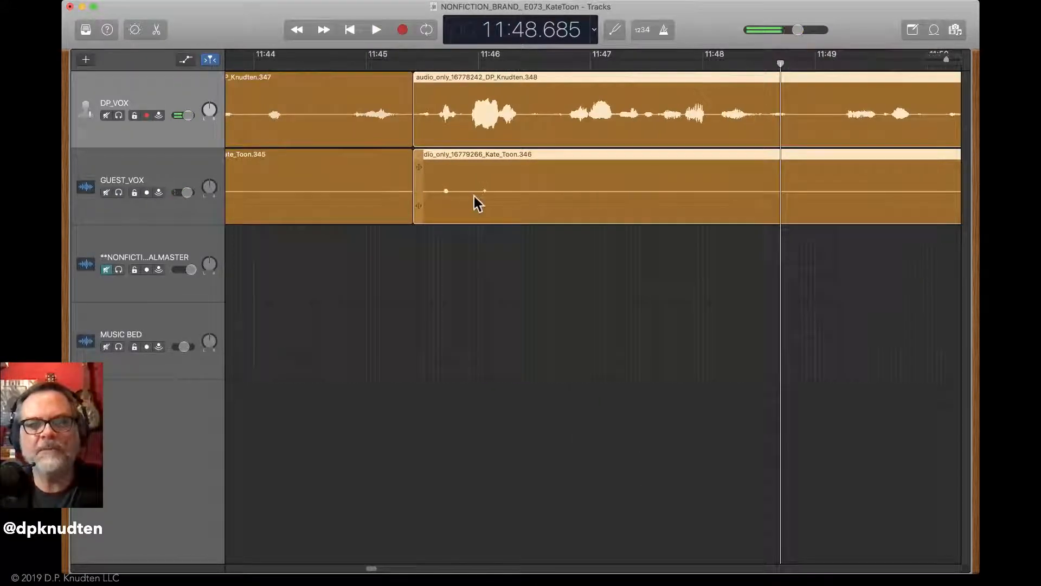
pyautogui.moveTo(420, 211); pyautogui.dragTo(548, 212)
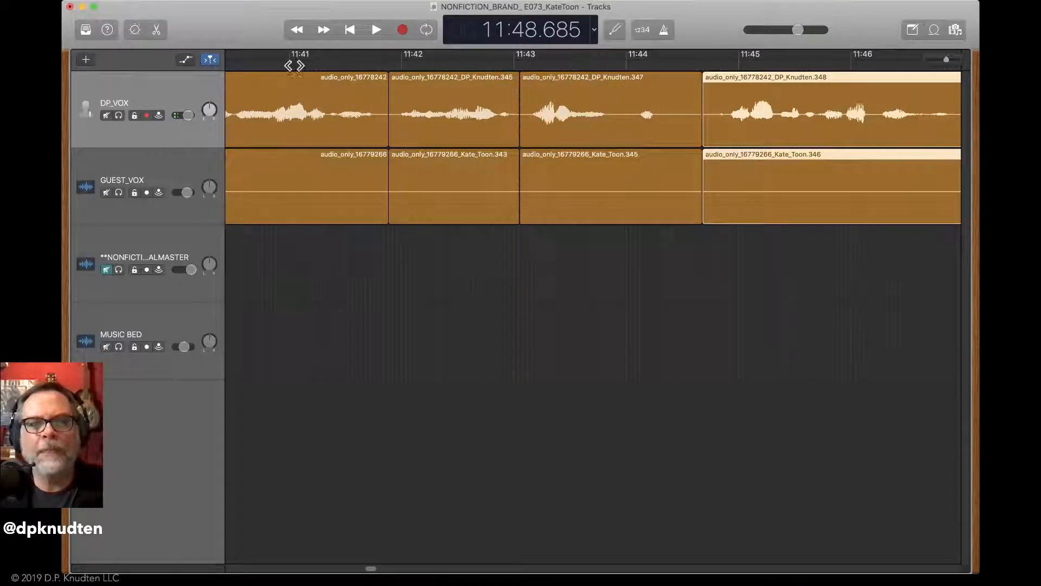
pyautogui.click(293, 64)
pyautogui.press('space')
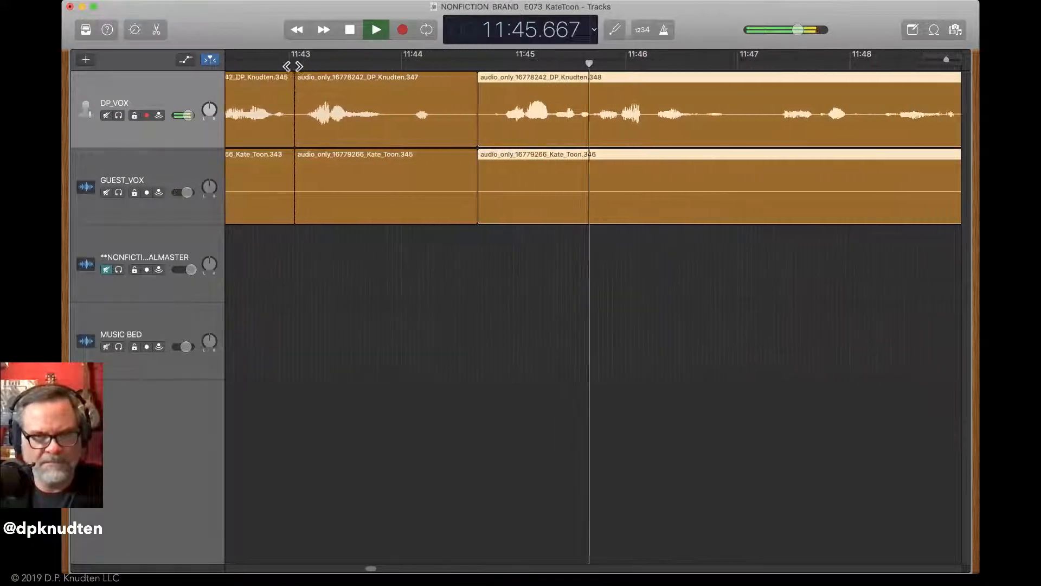
pyautogui.press('space')
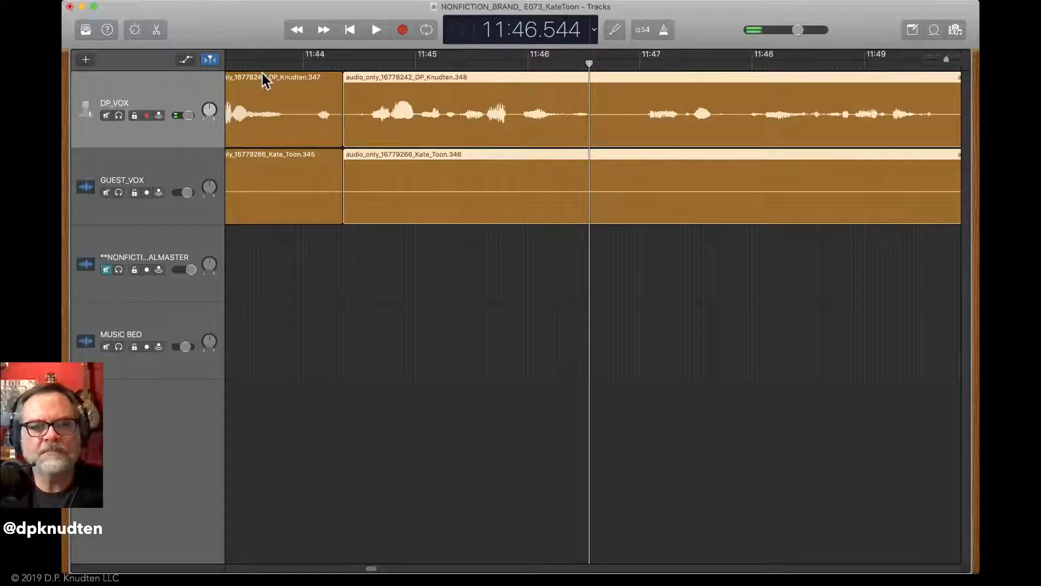
# Replay the passage, split both voice regions at 11:46.750, and tighten the pause after the cut by about 0.3 seconds
pyautogui.click(235, 66)
pyautogui.press('space')
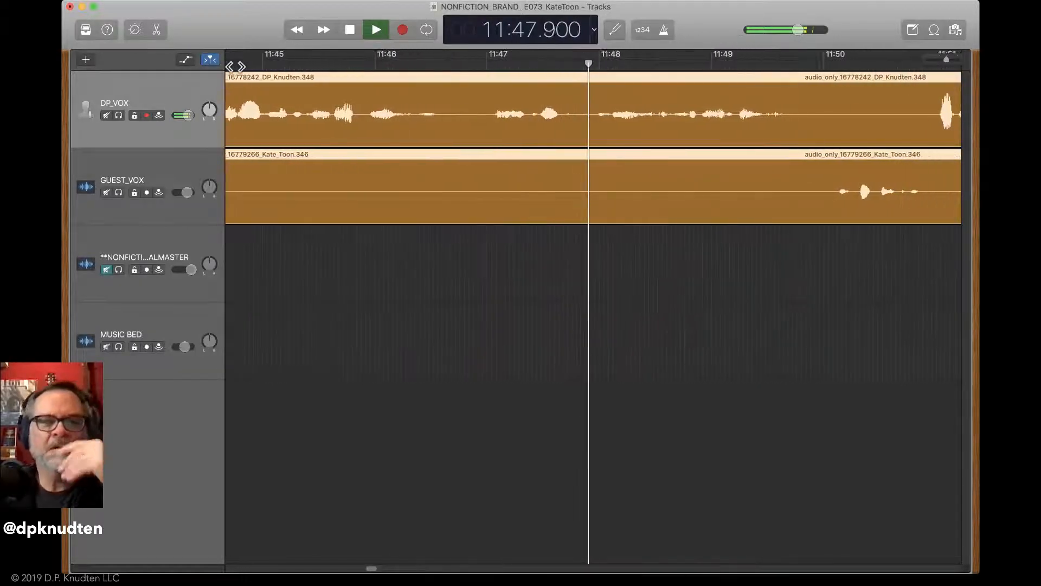
pyautogui.press('space')
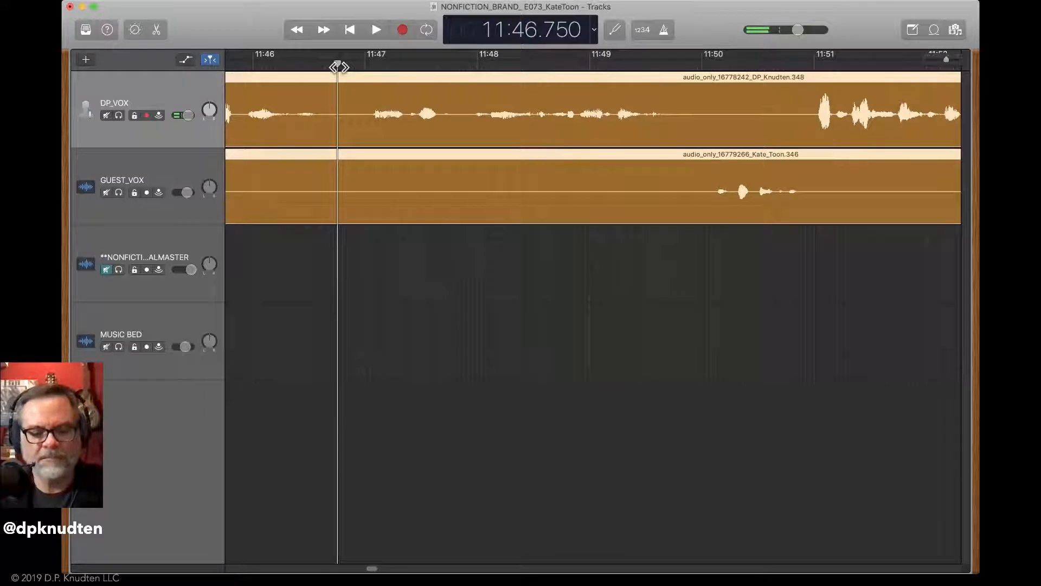
pyautogui.press('super+t')
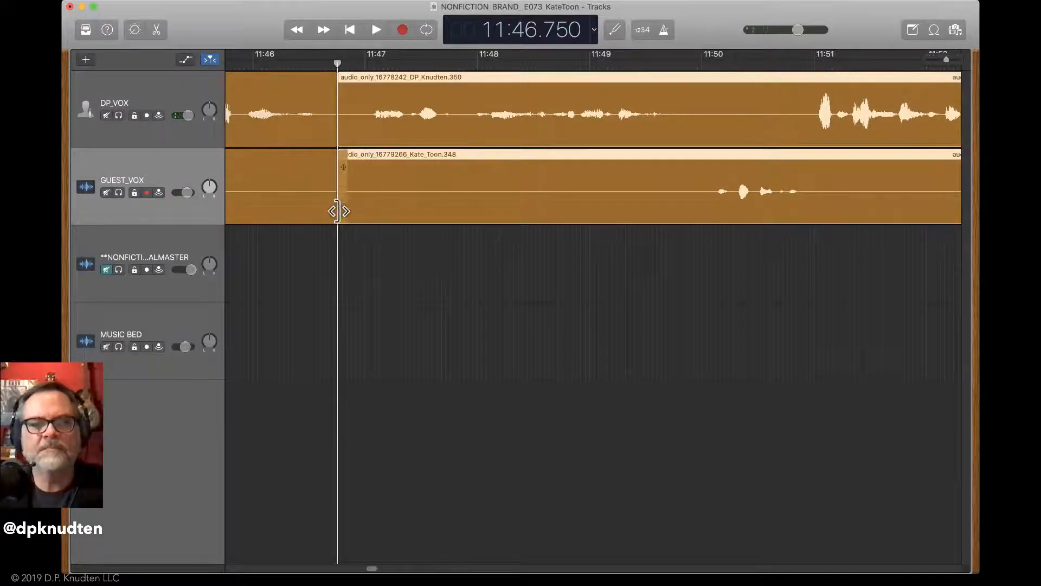
pyautogui.moveTo(339, 211); pyautogui.dragTo(371, 213)
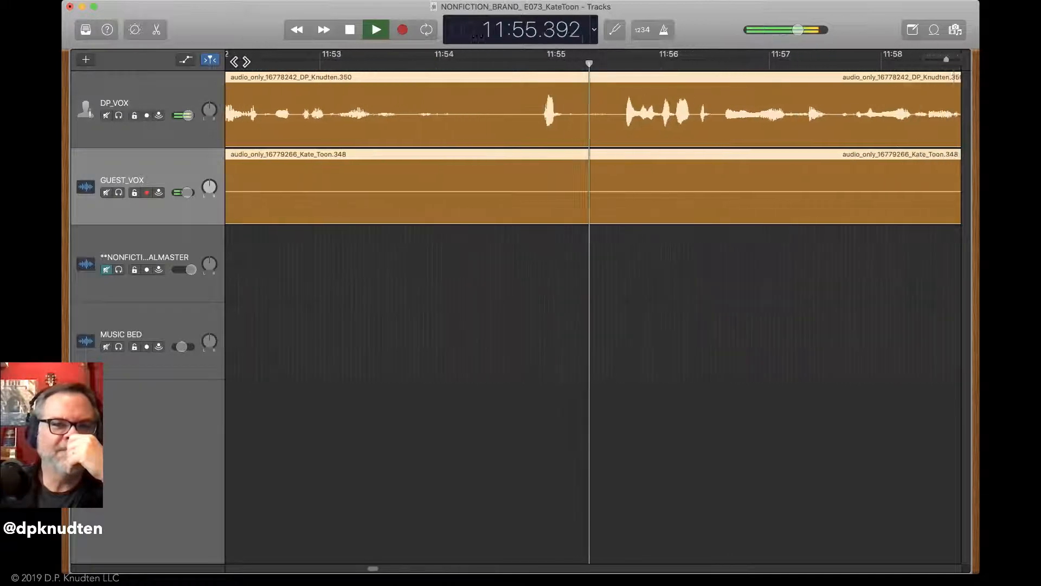
# Split both voice regions at 11:54.875 and trim about 0.7 seconds from the start of the regions after the cut
pyautogui.press('space')
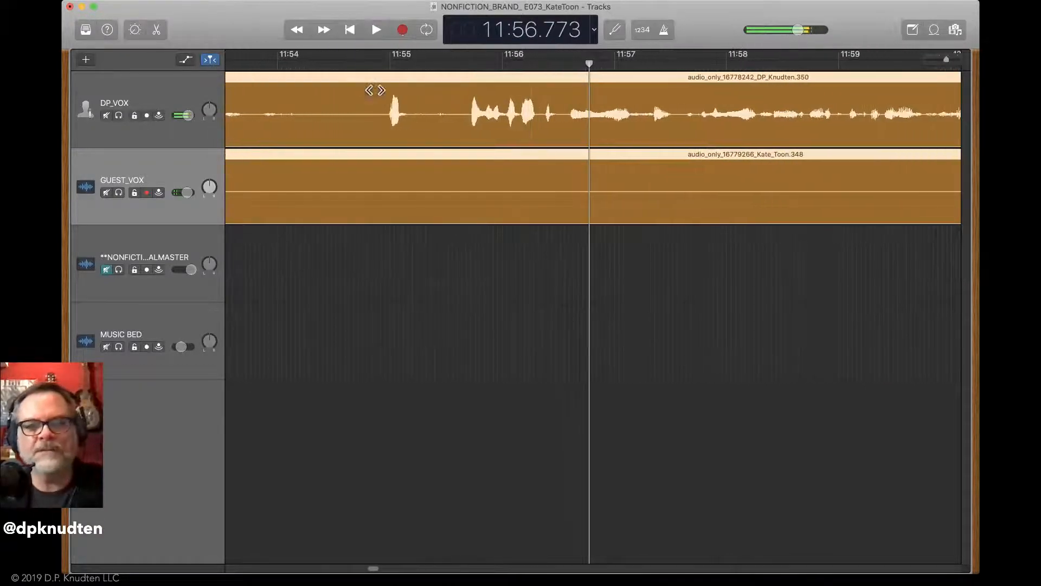
pyautogui.press('super+t')
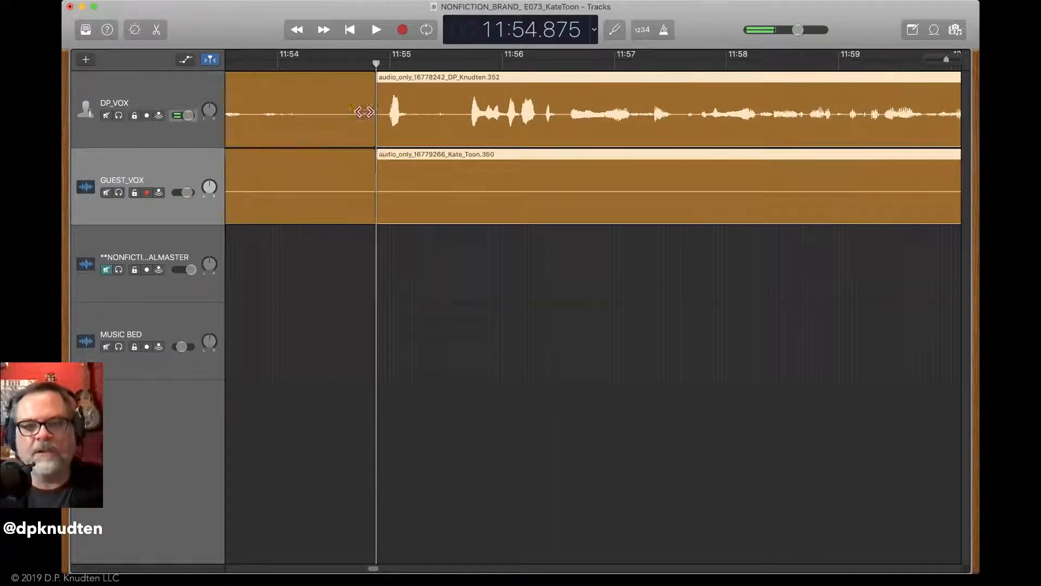
pyautogui.moveTo(379, 211); pyautogui.dragTo(462, 223)
# Move the NONFICTION_BRANDVERSITY_PROMO.2 region on the MUSIC BED track from about 16:30 so it starts at the 11:54.875 cut
pyautogui.scroll(-15, 643, 270)
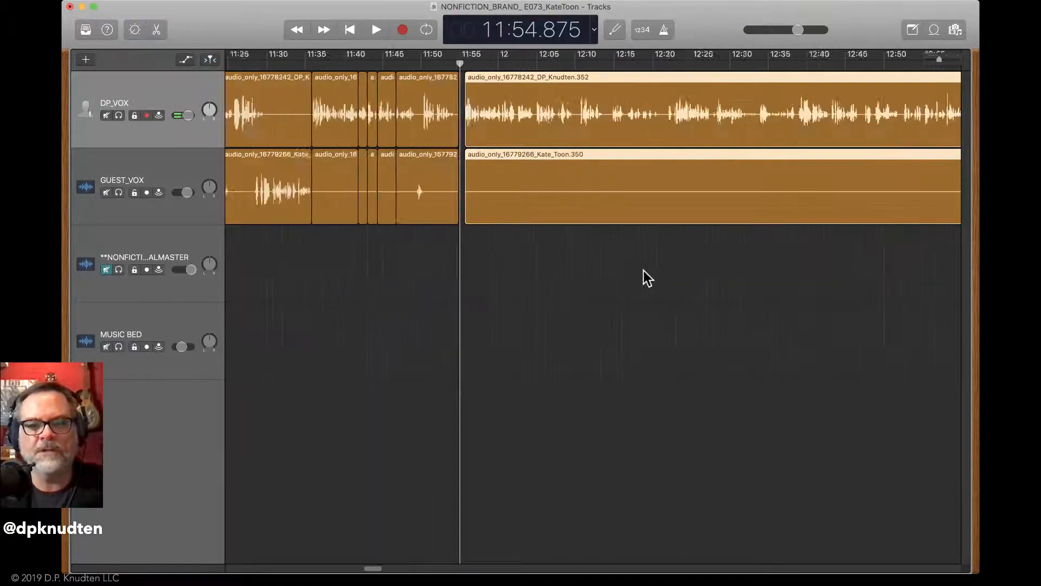
pyautogui.scroll(-5, 643, 271)
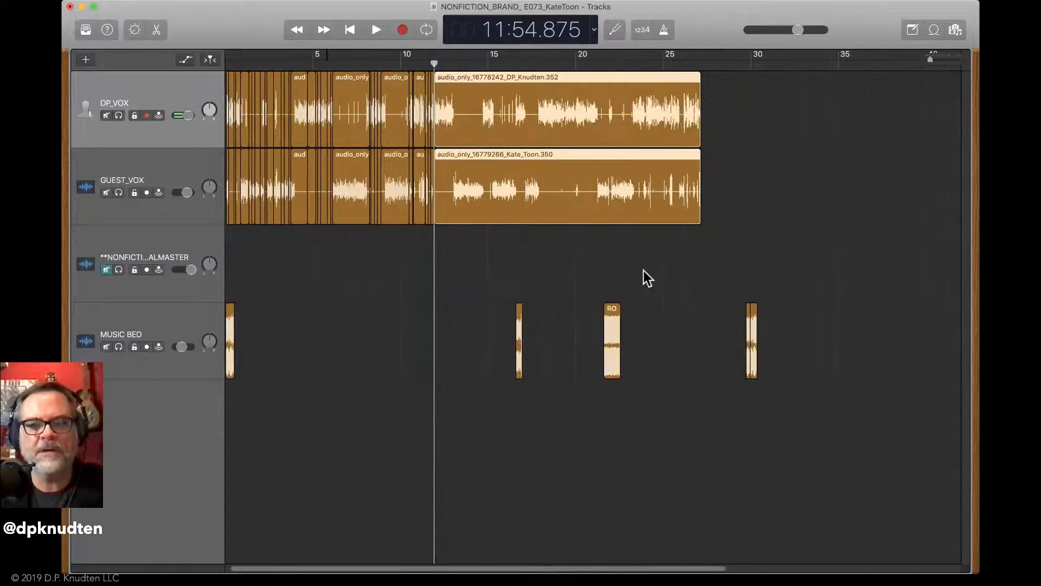
pyautogui.scroll(10, 535, 328)
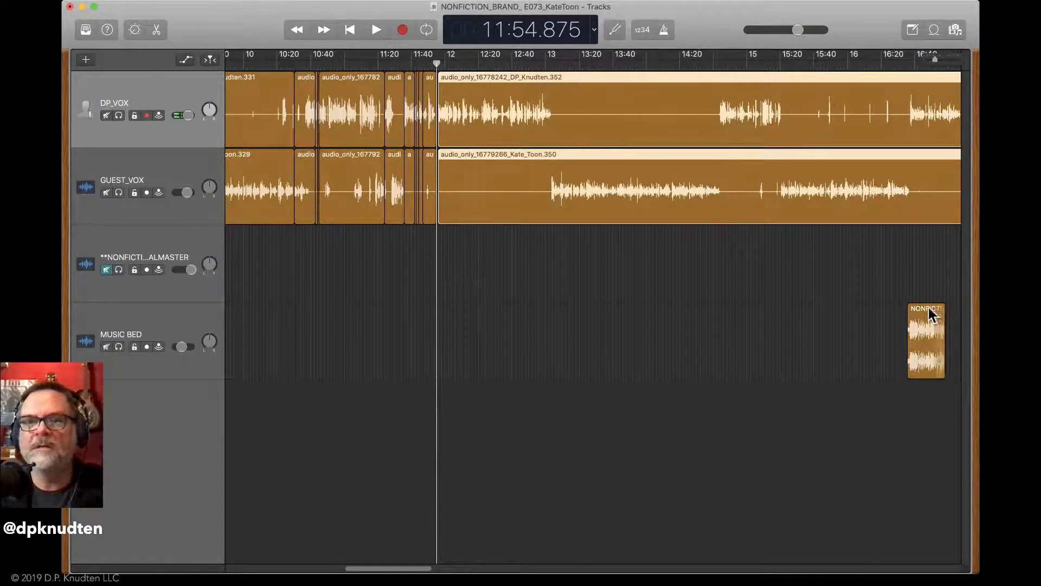
pyautogui.moveTo(929, 313); pyautogui.dragTo(471, 313)
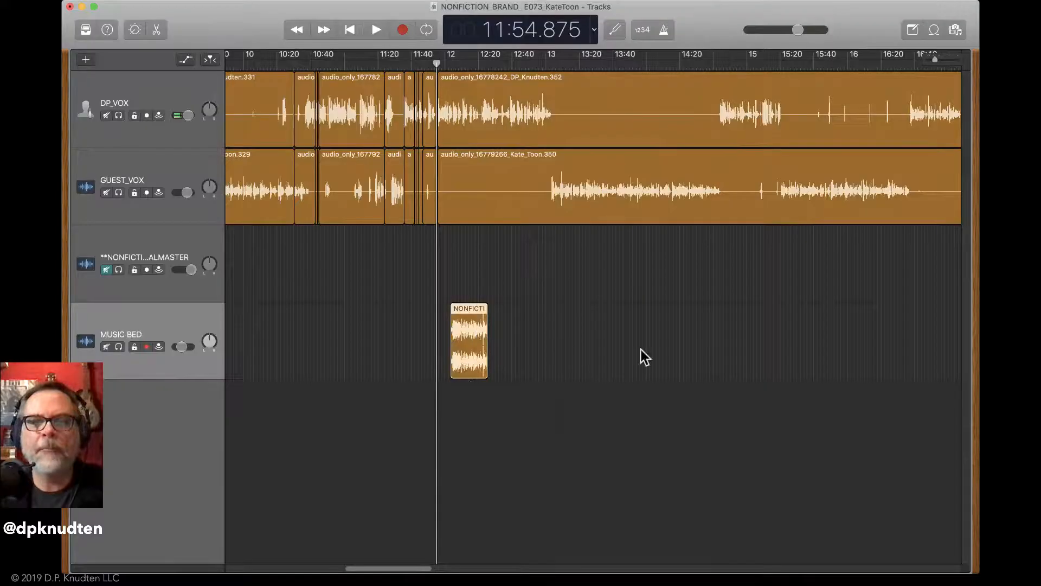
pyautogui.scroll(10, 641, 349)
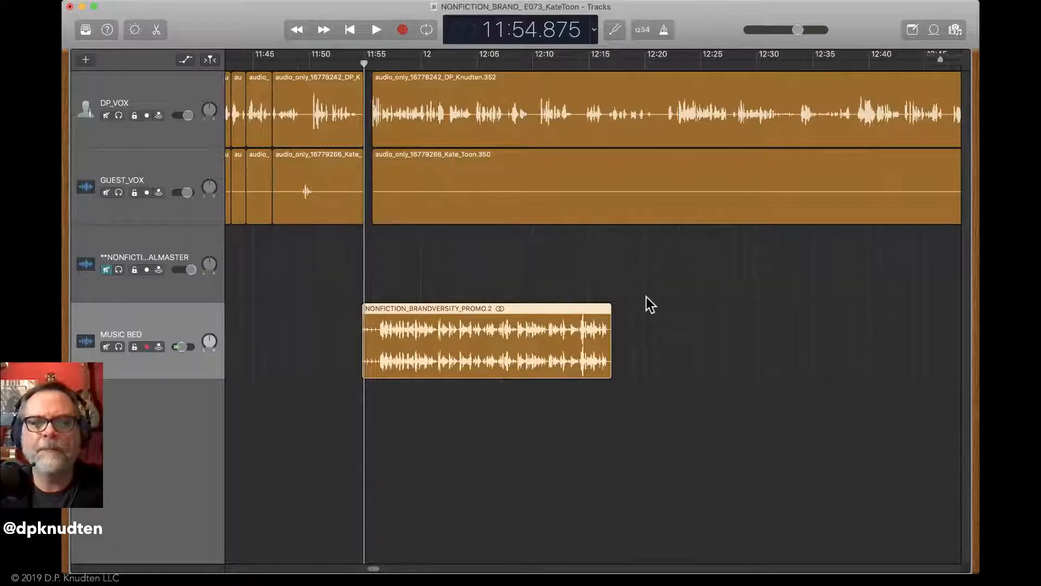
pyautogui.scroll(8, 646, 297)
pyautogui.scroll(3, 646, 286)
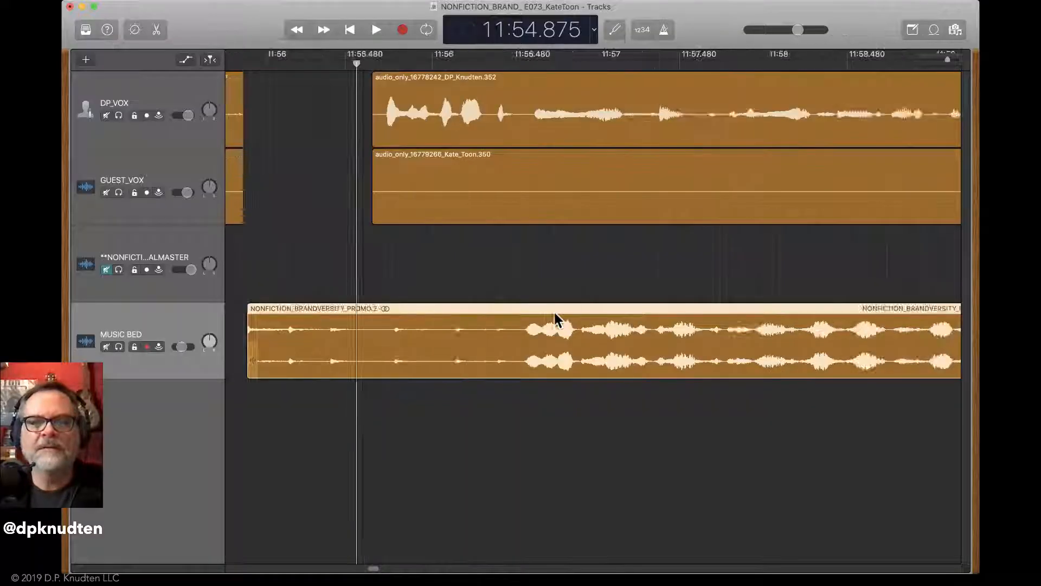
# Move both voice regions that follow the 11:54.875 cut so they start right after the promo ends
pyautogui.hscroll(10, 555, 313)
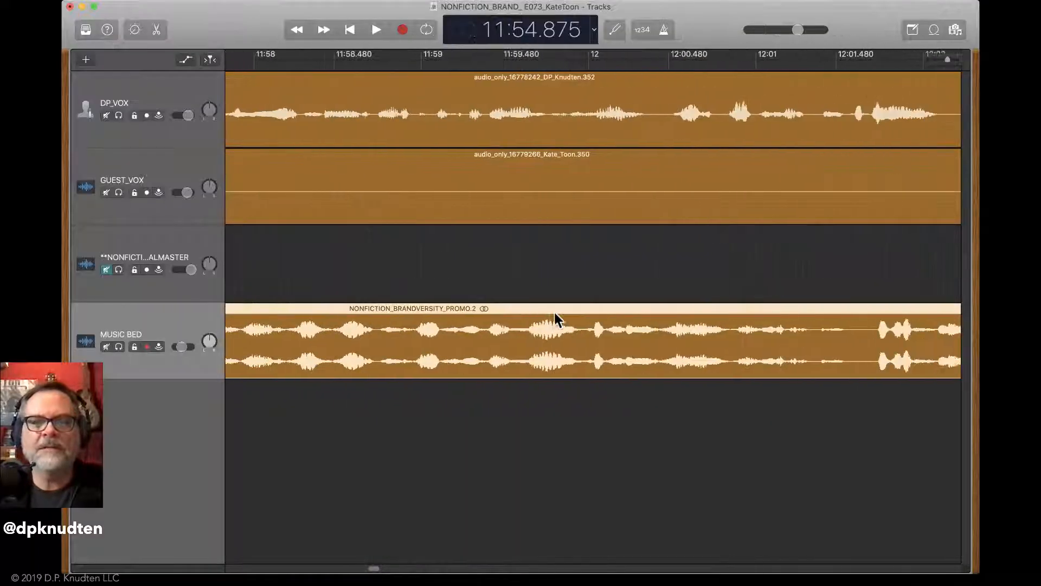
pyautogui.scroll(-10, 582, 316)
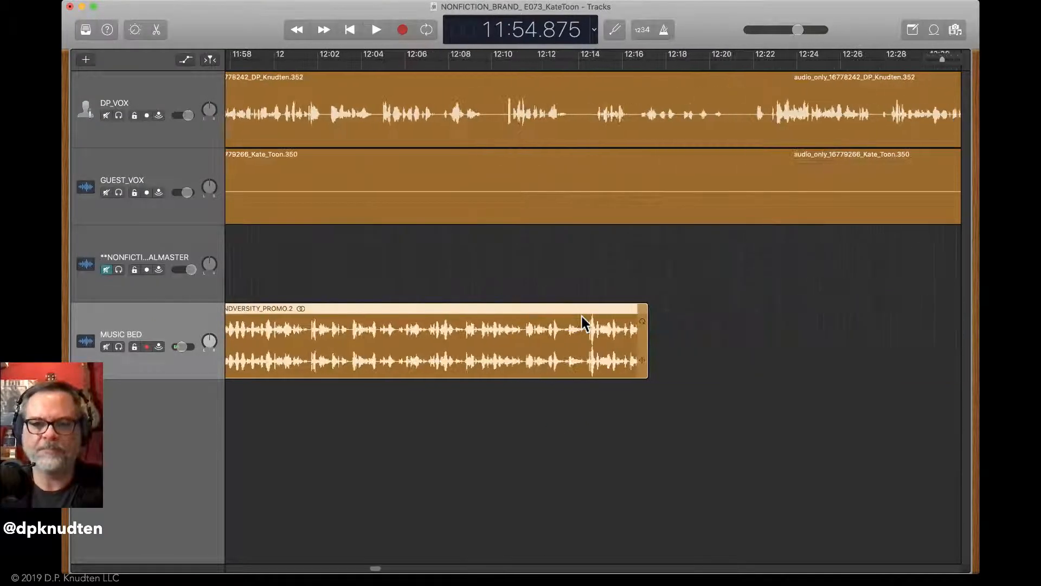
pyautogui.click(702, 166)
pyautogui.moveTo(701, 166); pyautogui.dragTo(673, 120)
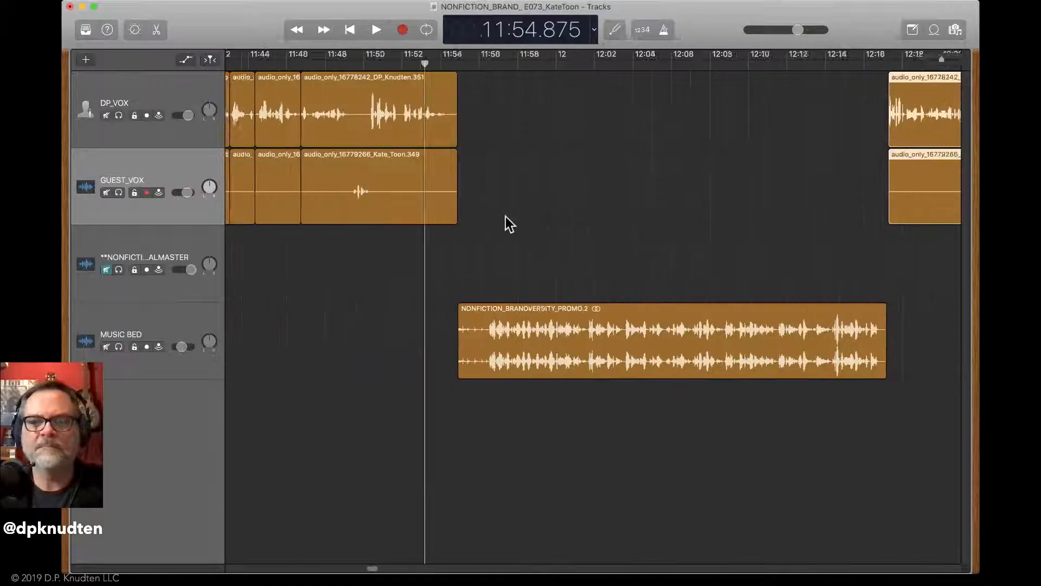
pyautogui.press('super+z')
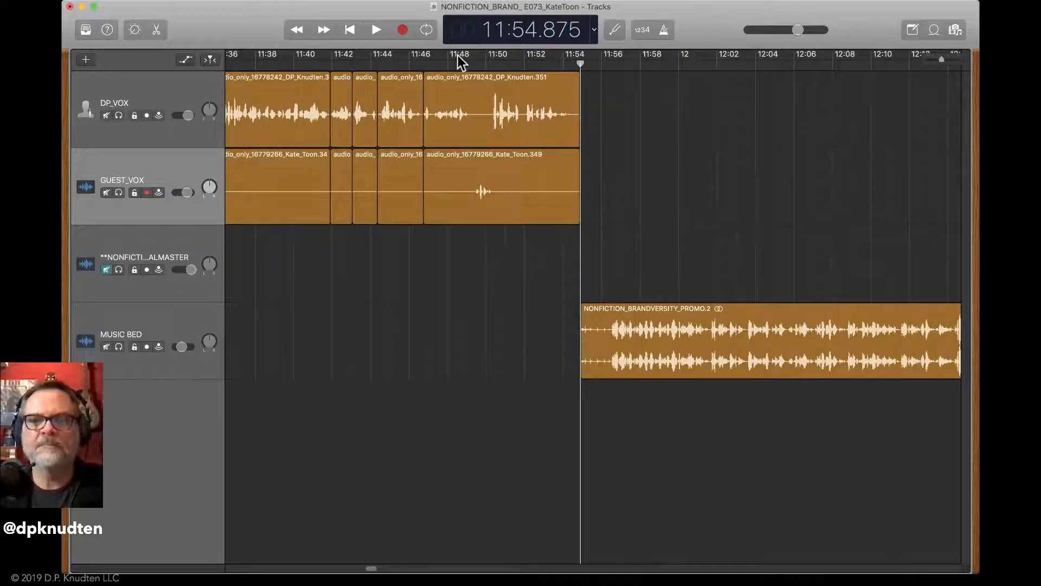
# Play back from about 11:48 through the promo into the following speech, dismissing the audio interface warning along the way
pyautogui.press('space')
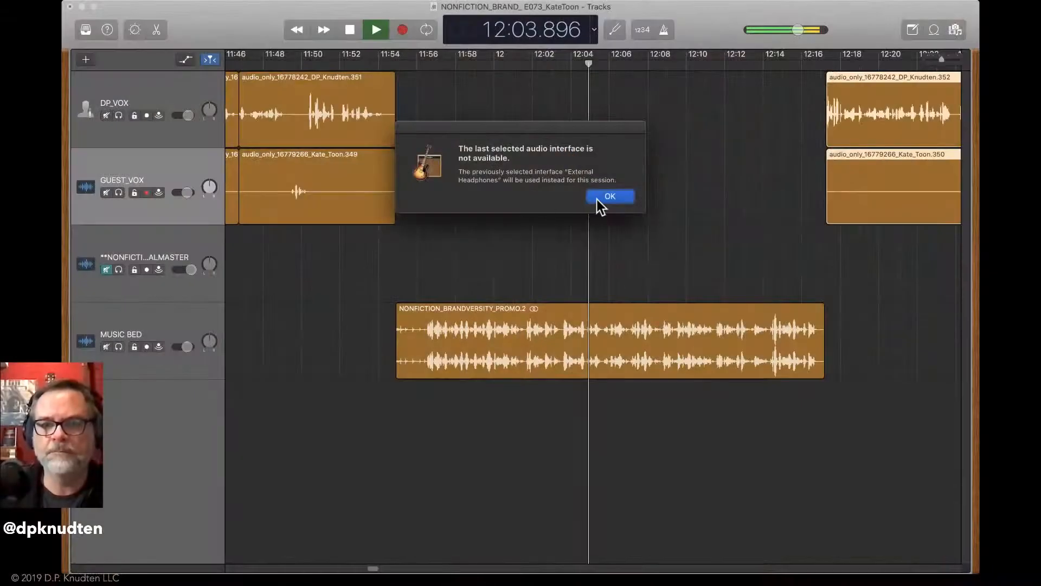
pyautogui.click(599, 199)
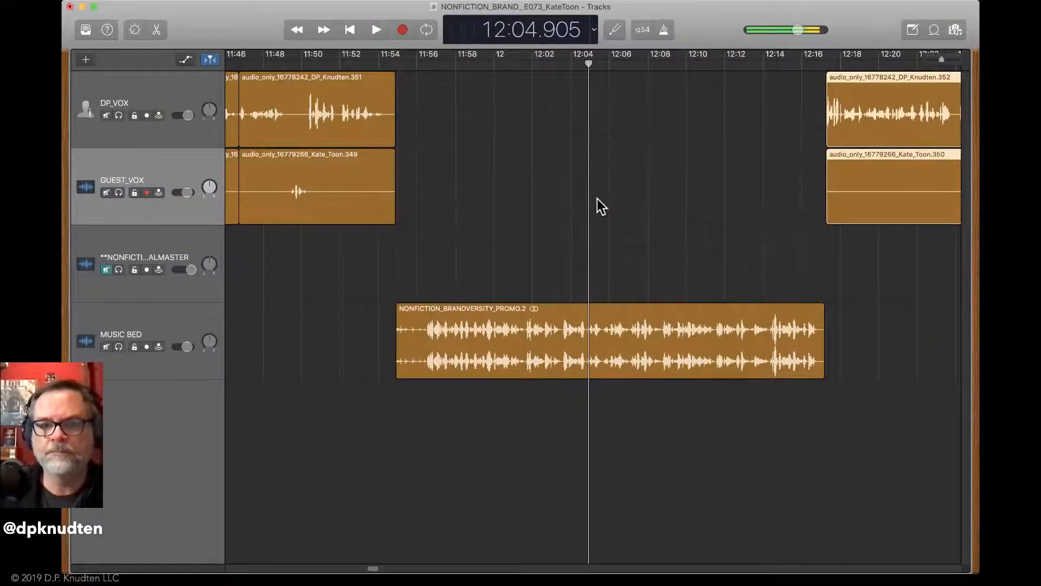
pyautogui.press('space')
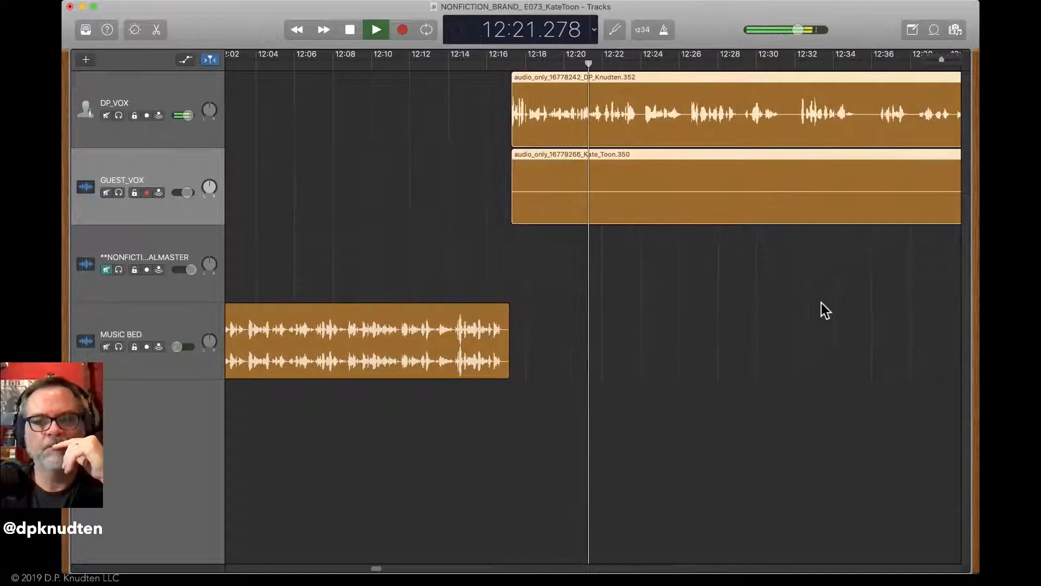
# Split both voice regions at 12:35.400, trim the pause after the cut, close the gap, and play back from 12:32.335
pyautogui.scroll(5, 715, 285)
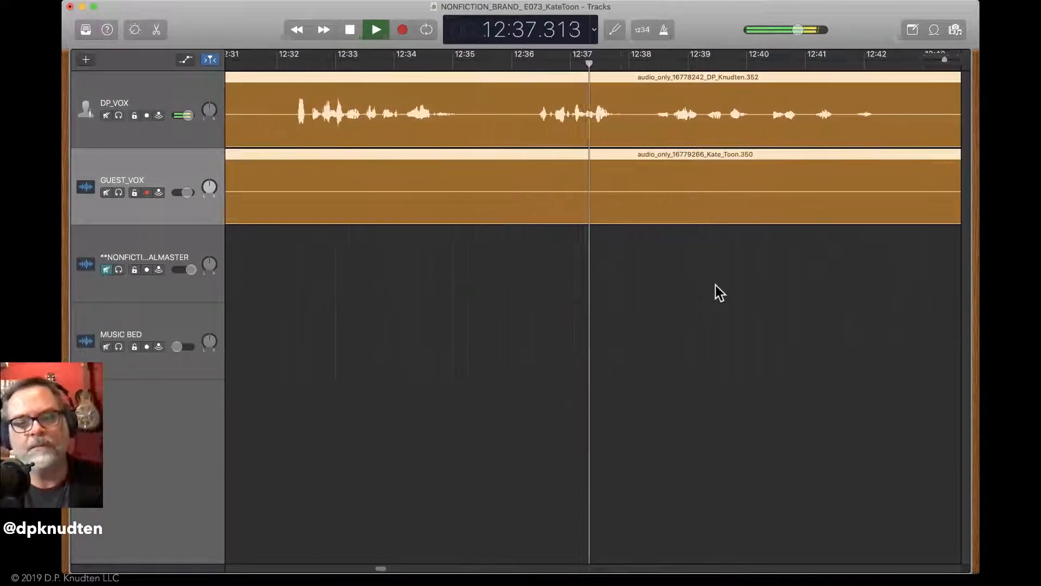
pyautogui.press('space')
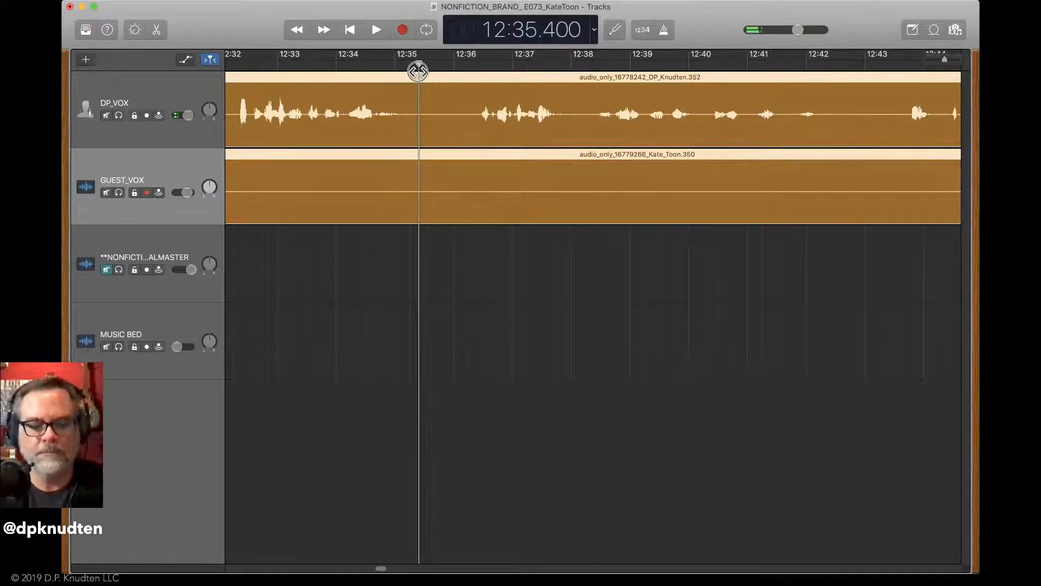
pyautogui.press('super+t')
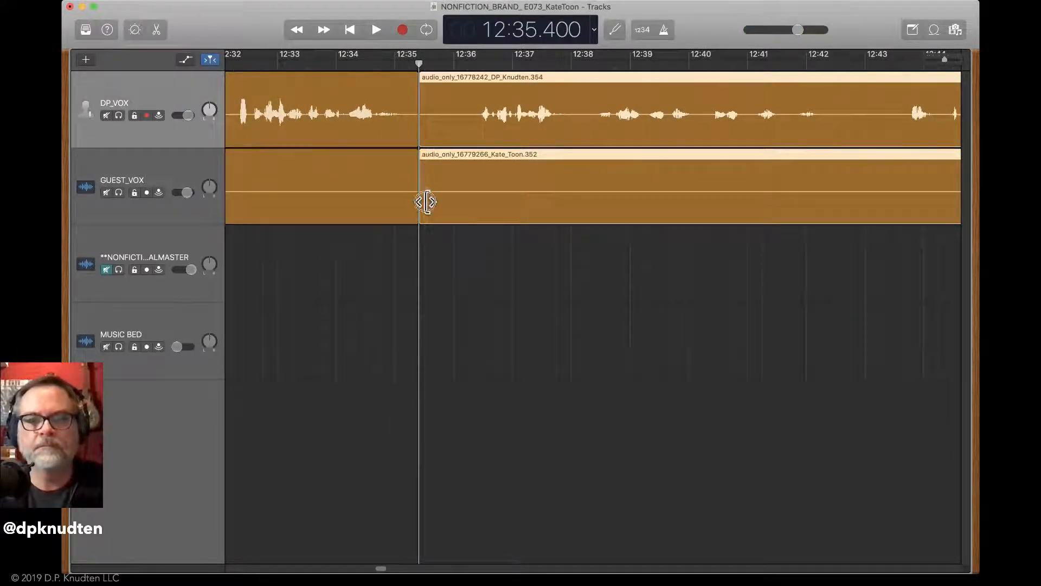
pyautogui.moveTo(426, 202); pyautogui.dragTo(476, 217)
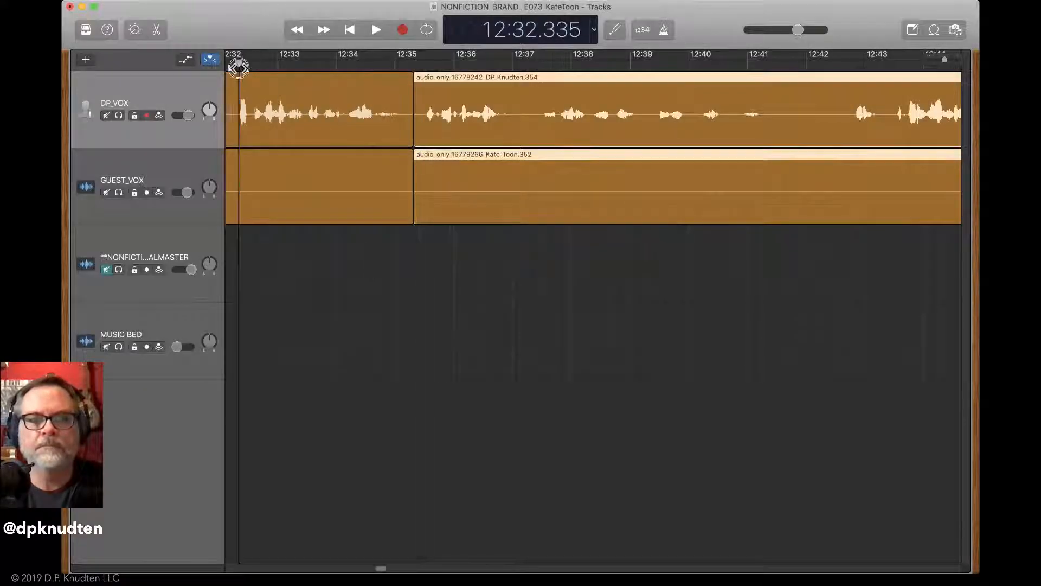
pyautogui.press('space')
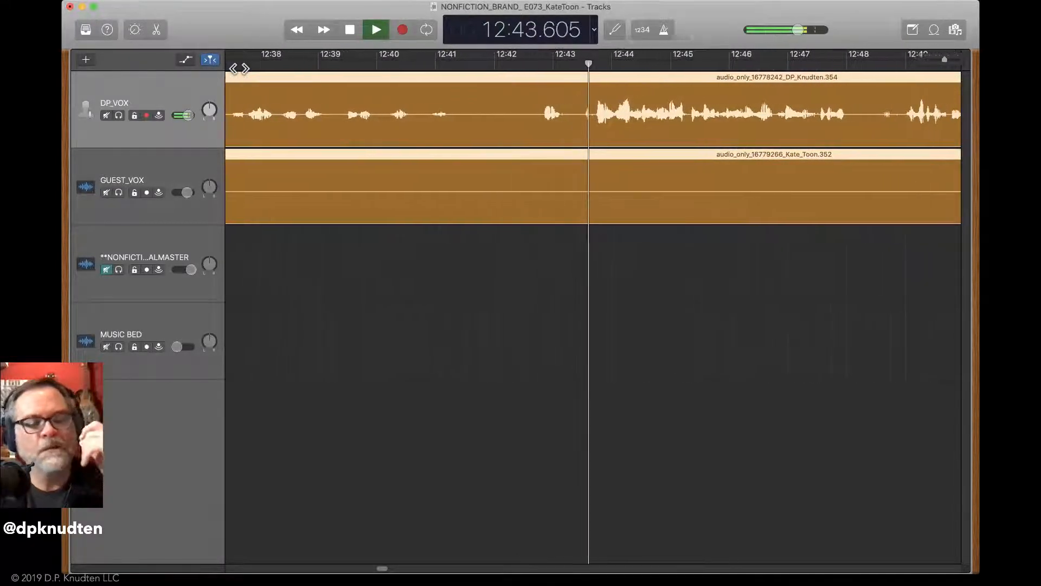
# Split both voice regions at 12:41.875, trim about 0.9 seconds of pause after the cut, and close the gap
pyautogui.press('space')
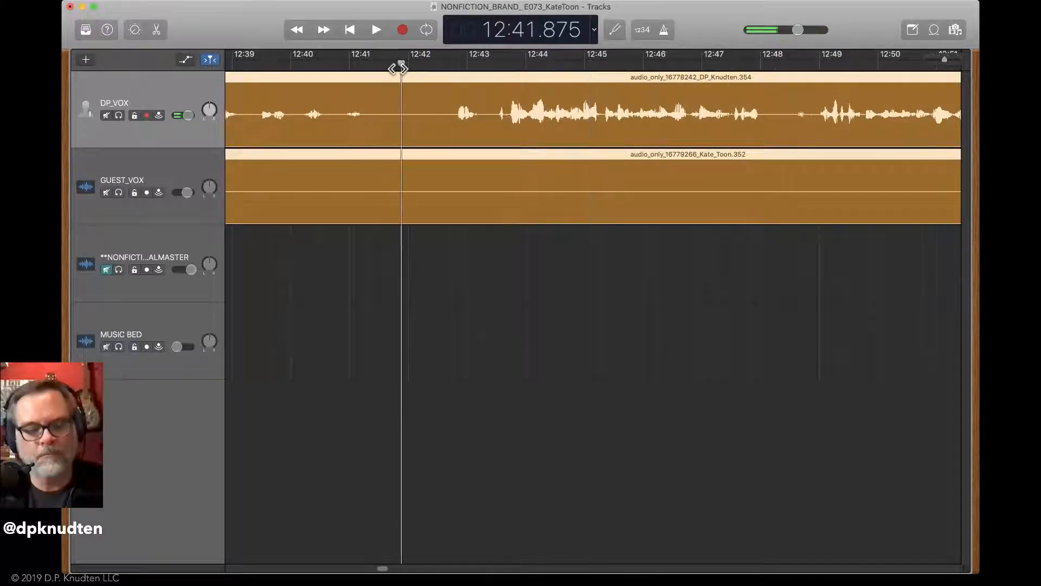
pyautogui.press('super+t')
pyautogui.moveTo(403, 212); pyautogui.dragTo(455, 217)
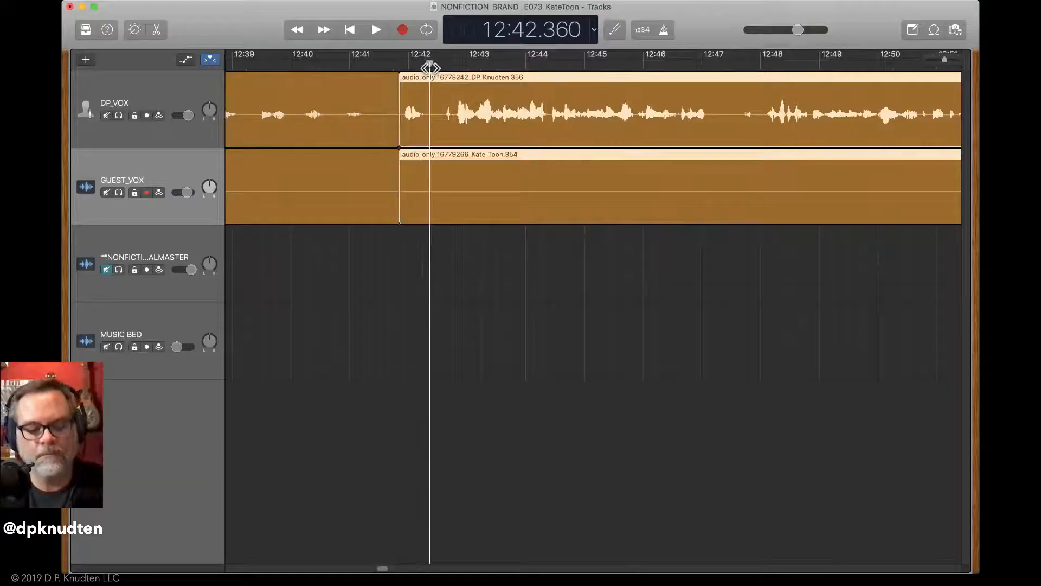
# Split both voice regions at 12:42.360, trim the short pause after the cut, close it up, and play back from 12:39.750
pyautogui.press('super+t')
pyautogui.moveTo(437, 212); pyautogui.dragTo(483, 210)
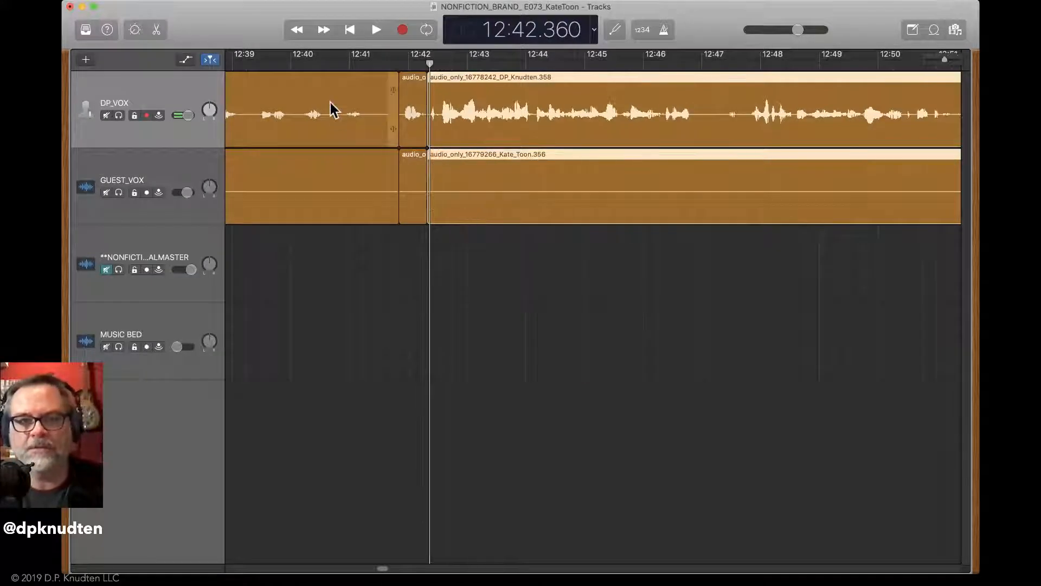
pyautogui.click(274, 67)
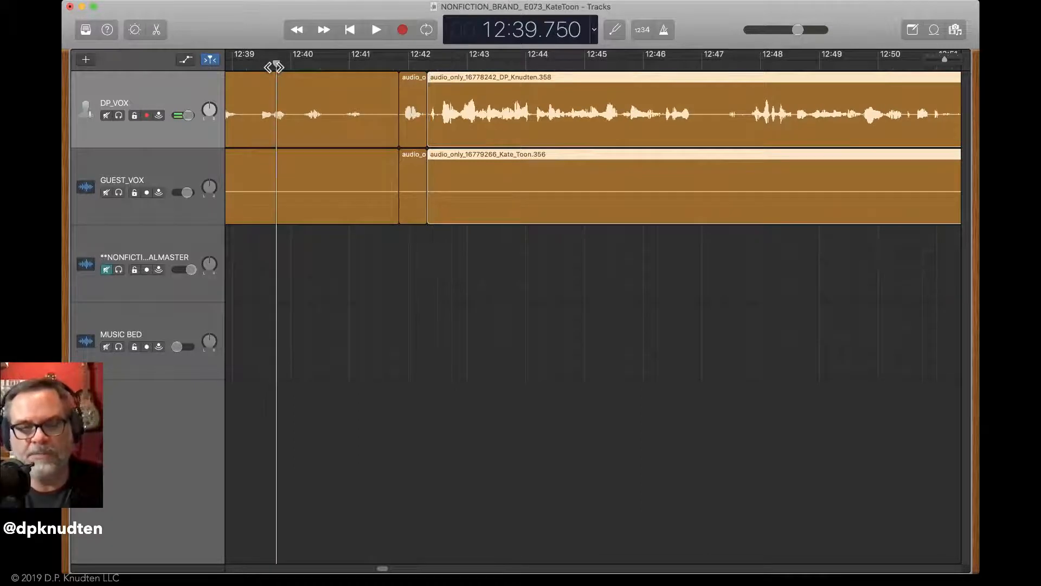
pyautogui.press('space')
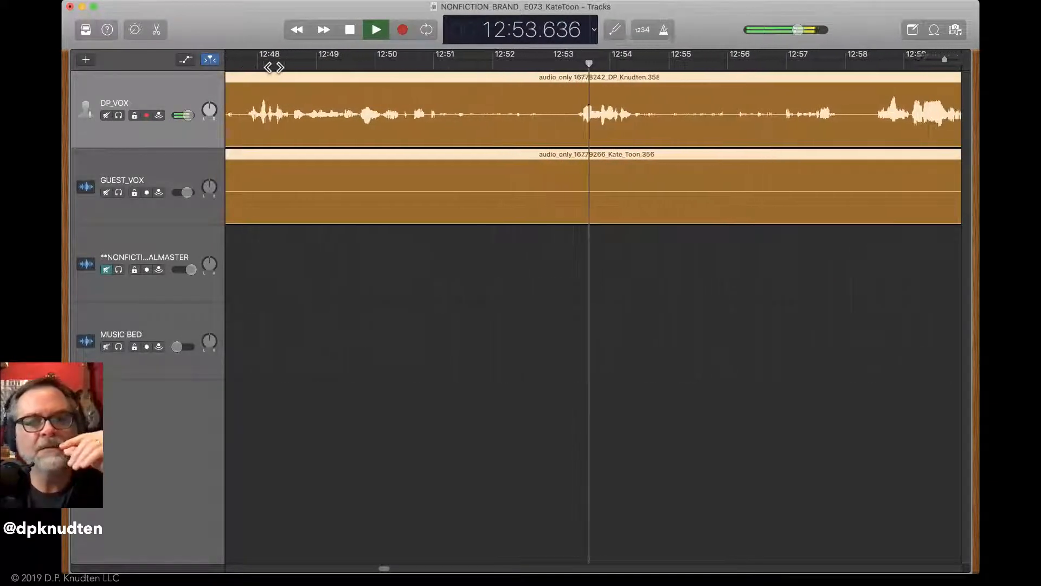
pyautogui.press('space')
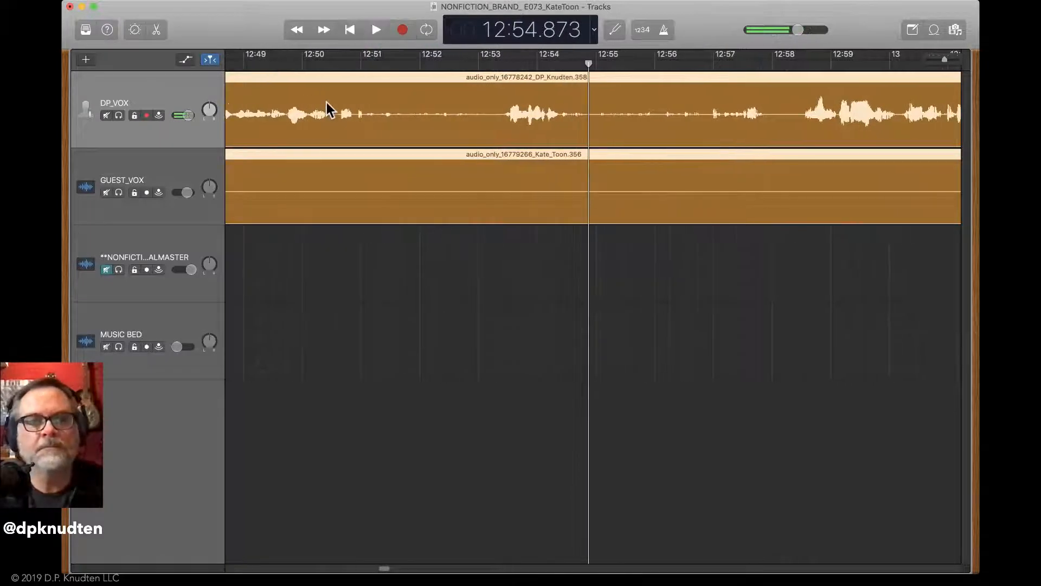
# Show volume automation and boost DP_VOX to nearly equal levels across the quiet passages at about 12:51.2–12:53.4 and 12:54.4–12:58.3
pyautogui.click(184, 60)
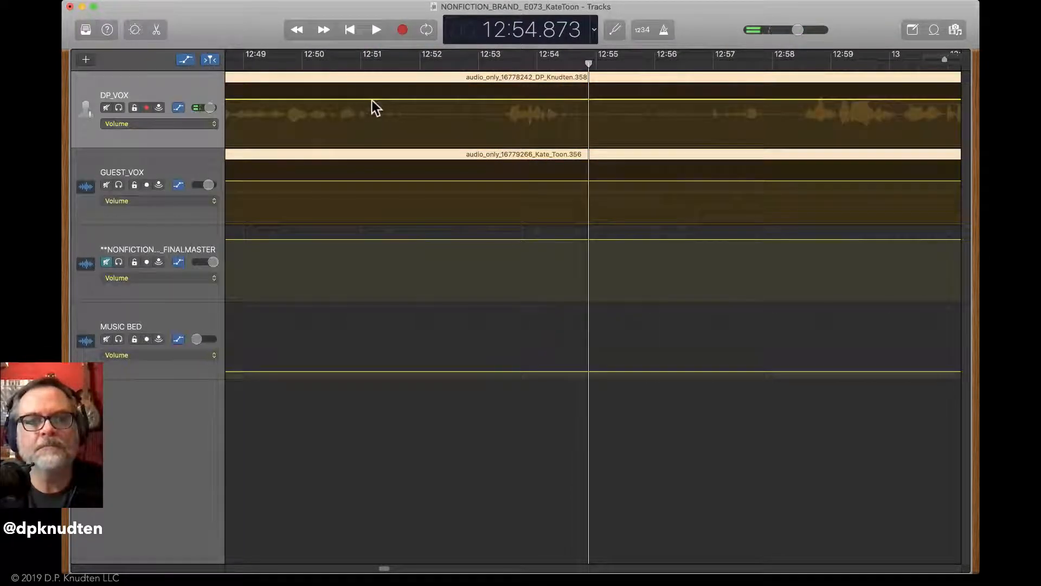
pyautogui.click(373, 98)
pyautogui.click(381, 99)
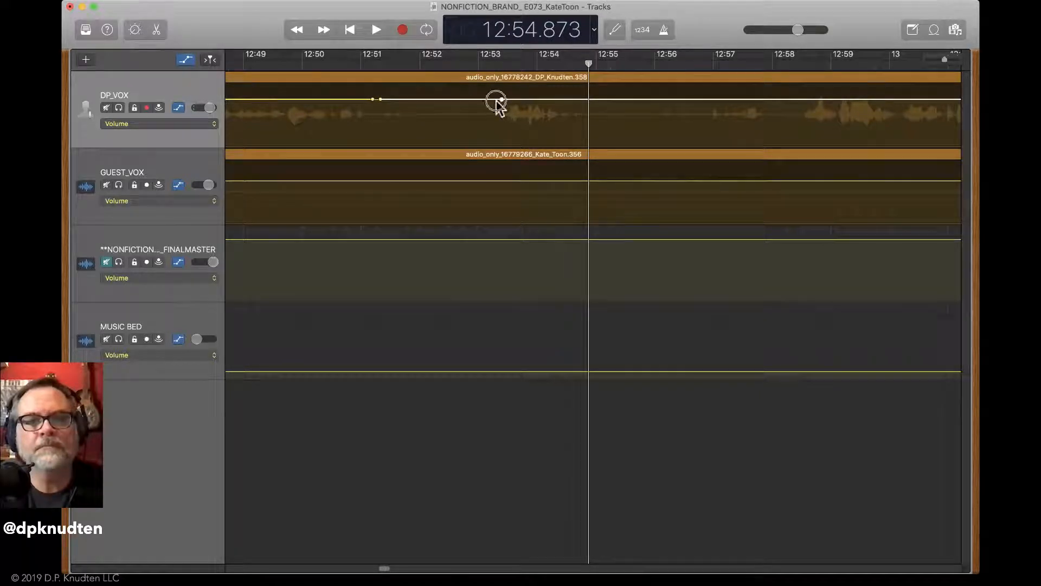
pyautogui.click(495, 100)
pyautogui.moveTo(484, 101); pyautogui.dragTo(485, 97)
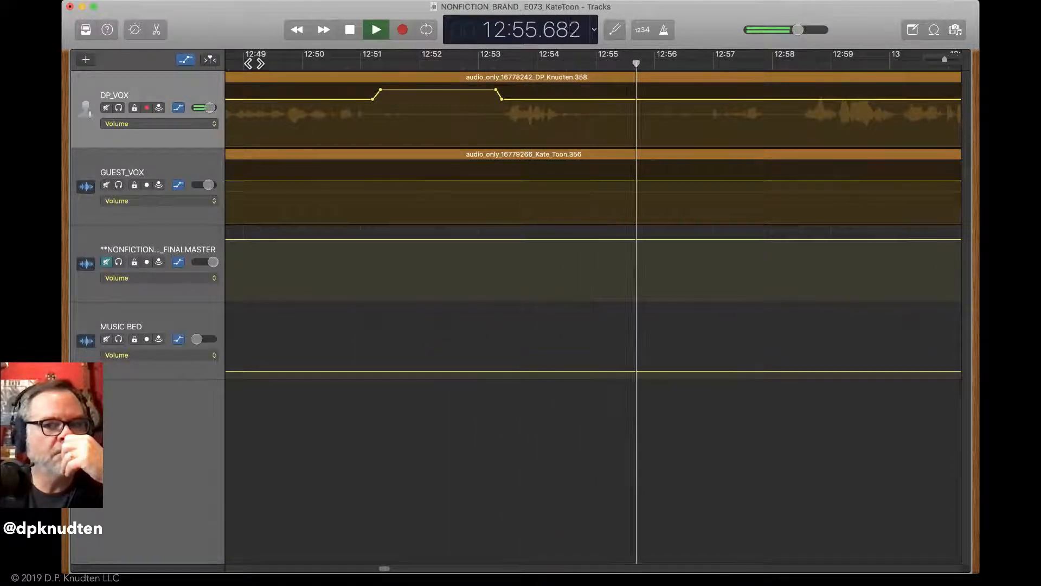
pyautogui.press('space')
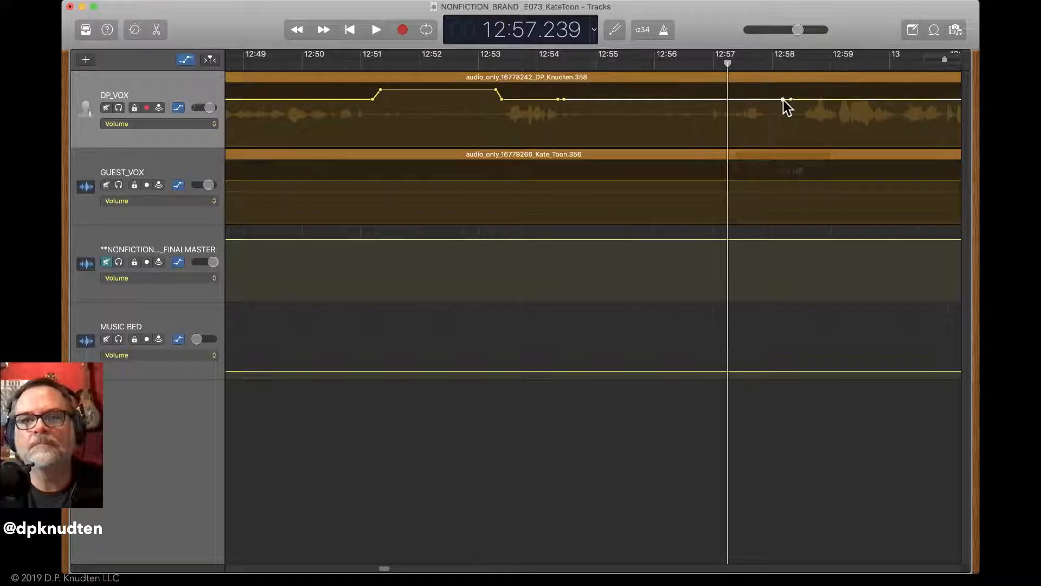
pyautogui.moveTo(735, 99); pyautogui.dragTo(729, 86)
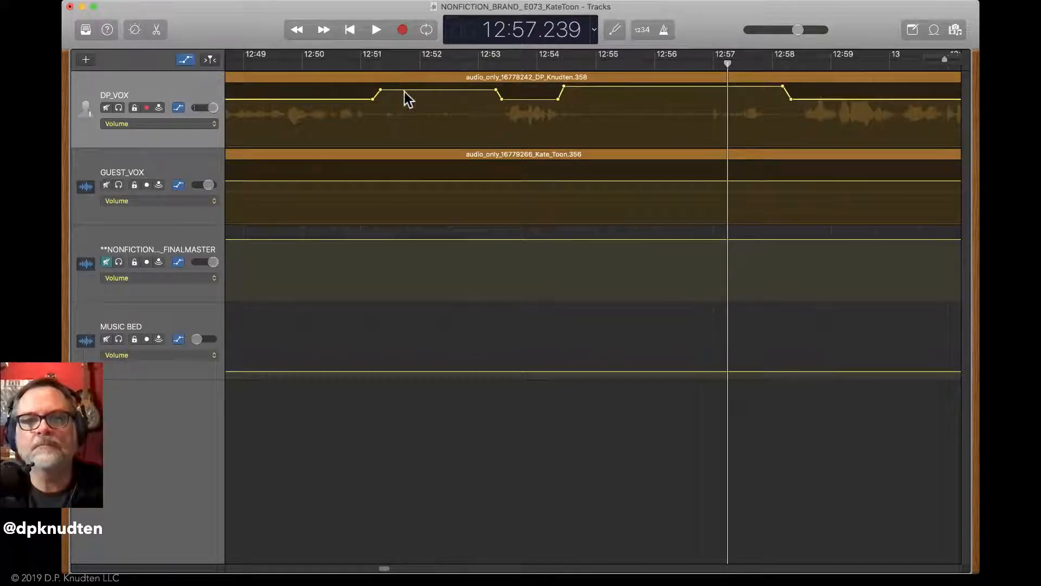
pyautogui.moveTo(406, 93); pyautogui.dragTo(404, 85)
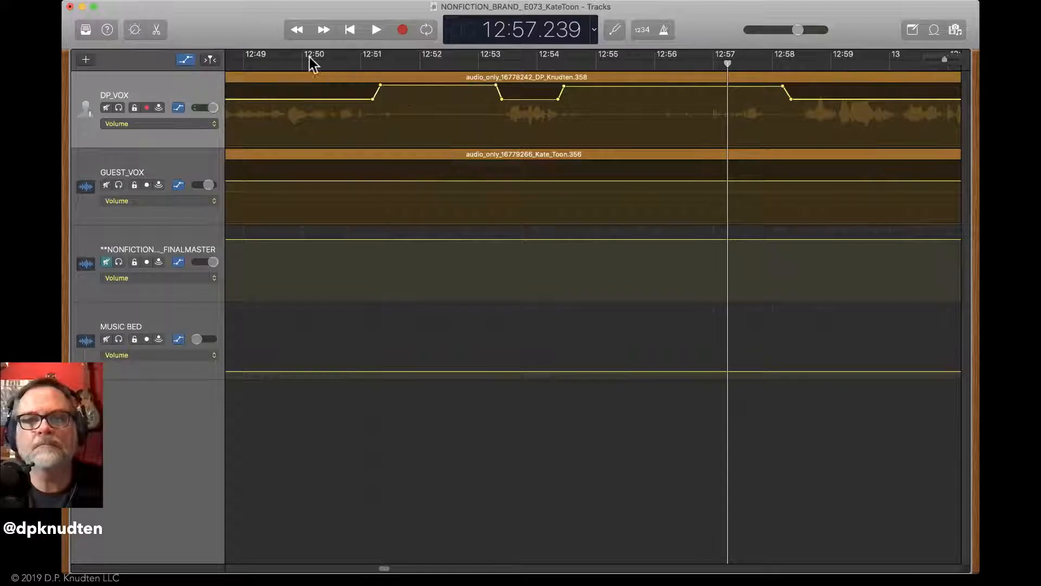
# Play back the two boosted passages from about 12:49, hide the volume automation, and make the view follow the playhead
pyautogui.click(278, 72)
pyautogui.click(265, 63)
pyautogui.press('space')
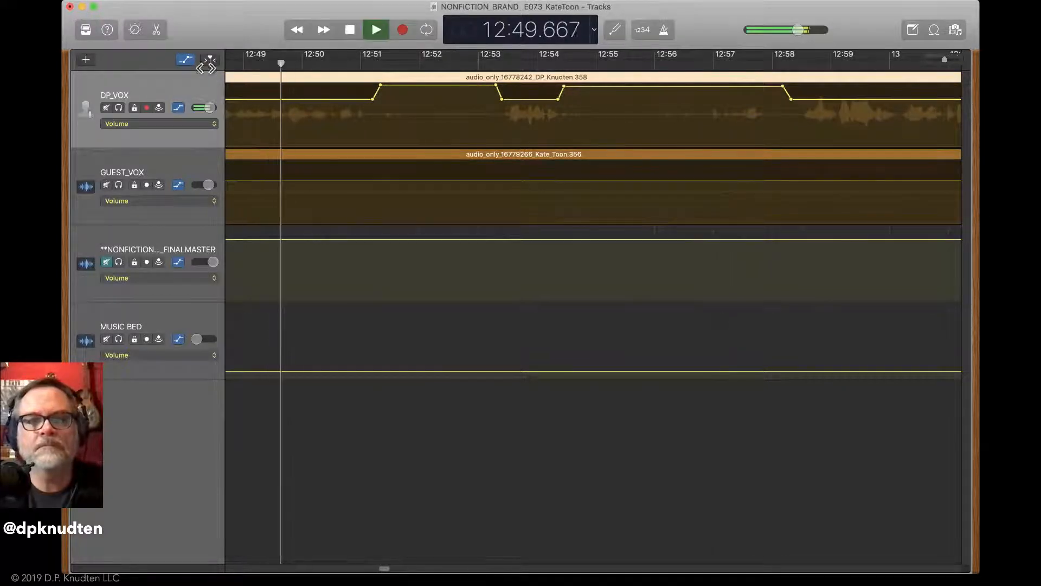
pyautogui.click(180, 60)
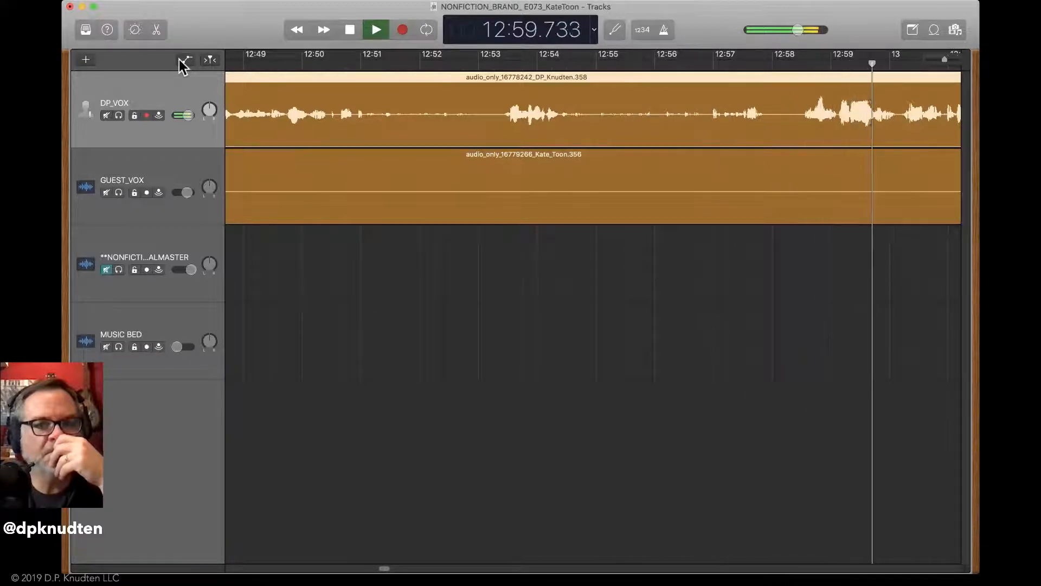
pyautogui.click(208, 60)
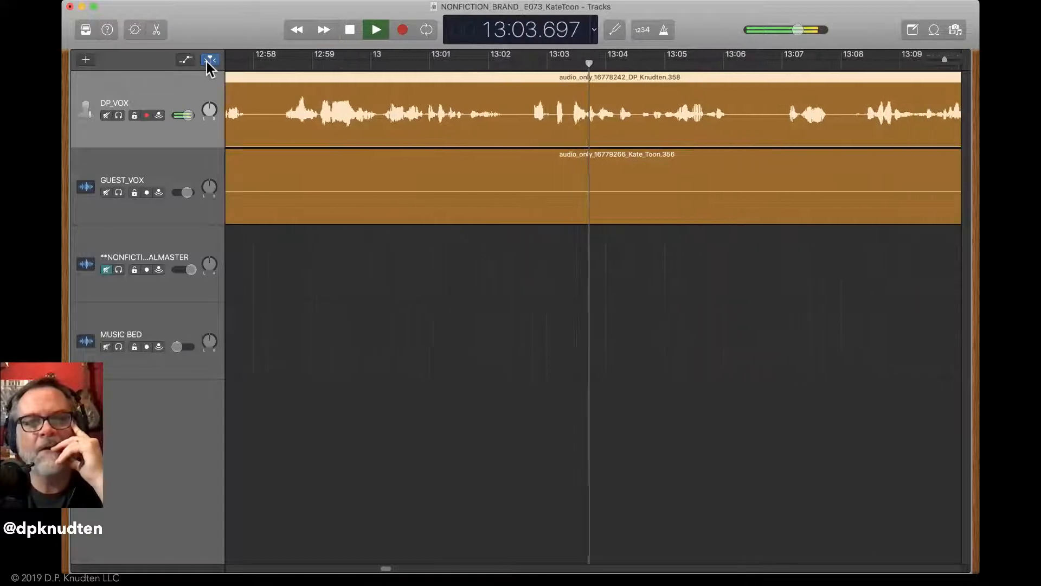
pyautogui.press('space')
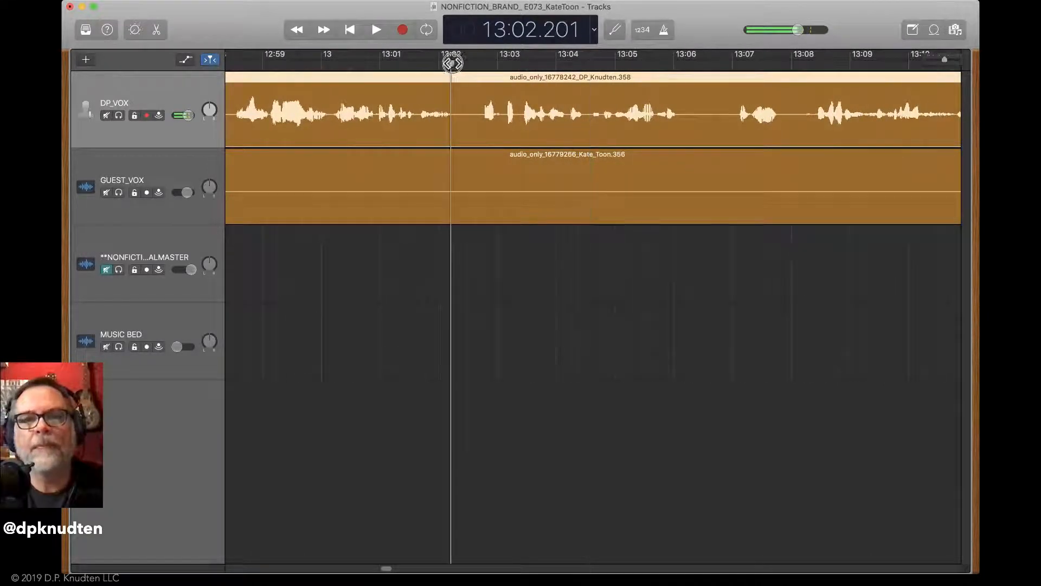
# Split the regions on both voice tracks at 13:03.080
pyautogui.moveTo(451, 64); pyautogui.dragTo(477, 64)
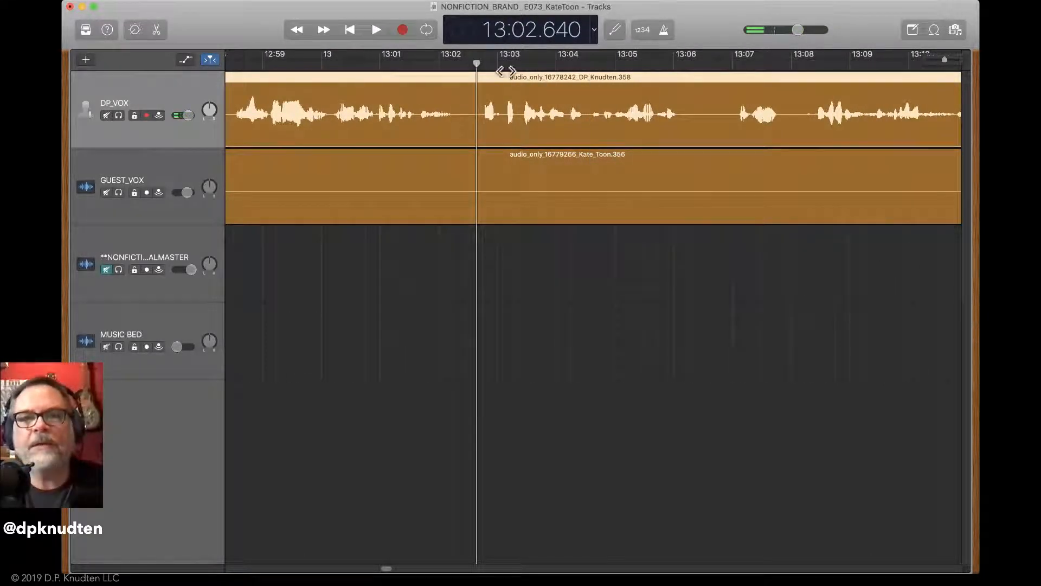
pyautogui.moveTo(498, 69); pyautogui.dragTo(503, 69)
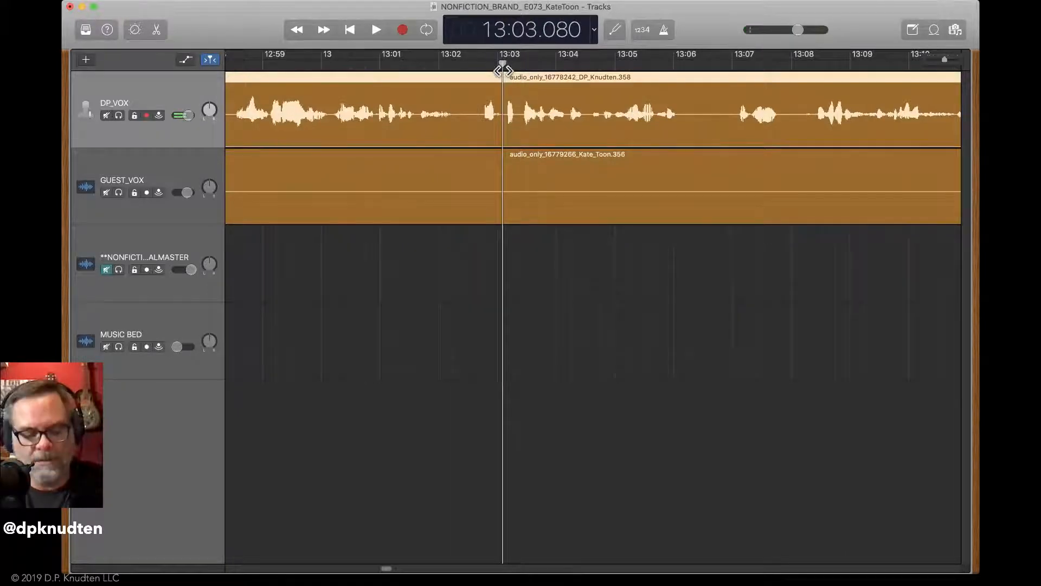
pyautogui.press('super+t')
pyautogui.click(528, 155)
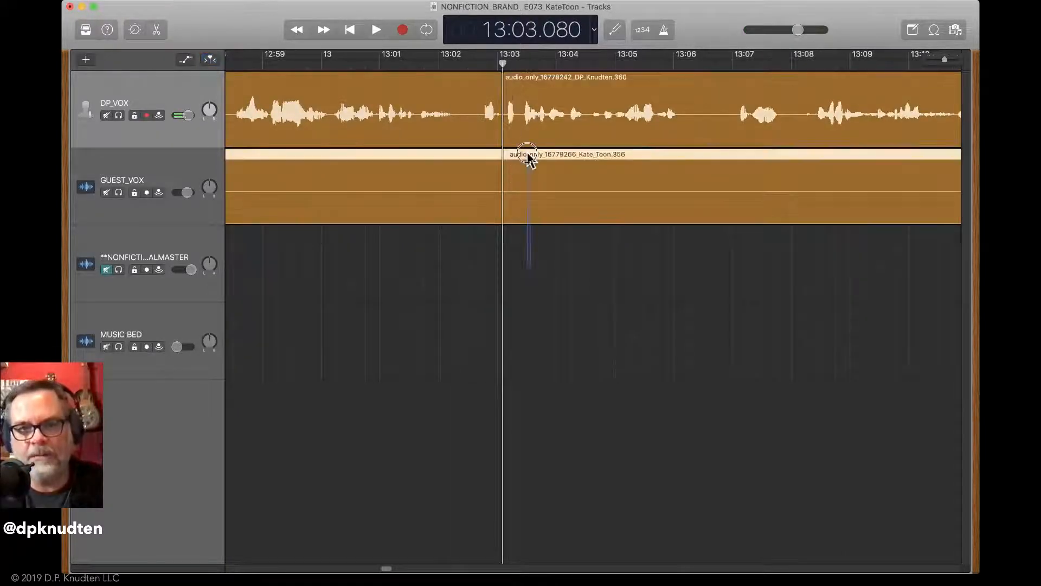
pyautogui.keyDown('shift'); pyautogui.click(531, 80); pyautogui.keyUp('shift')
pyautogui.click(515, 199)
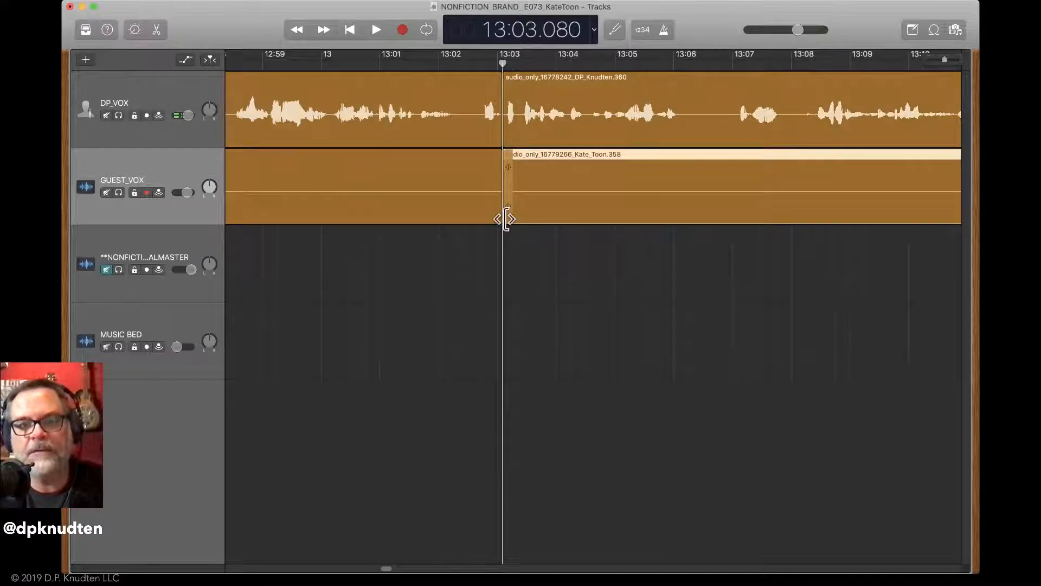
# Try trimming the sound just after the 13:03.080 cut and closing the gap, play back from 13:01.500, and undo both edits
pyautogui.moveTo(533, 256); pyautogui.dragTo(528, 93)
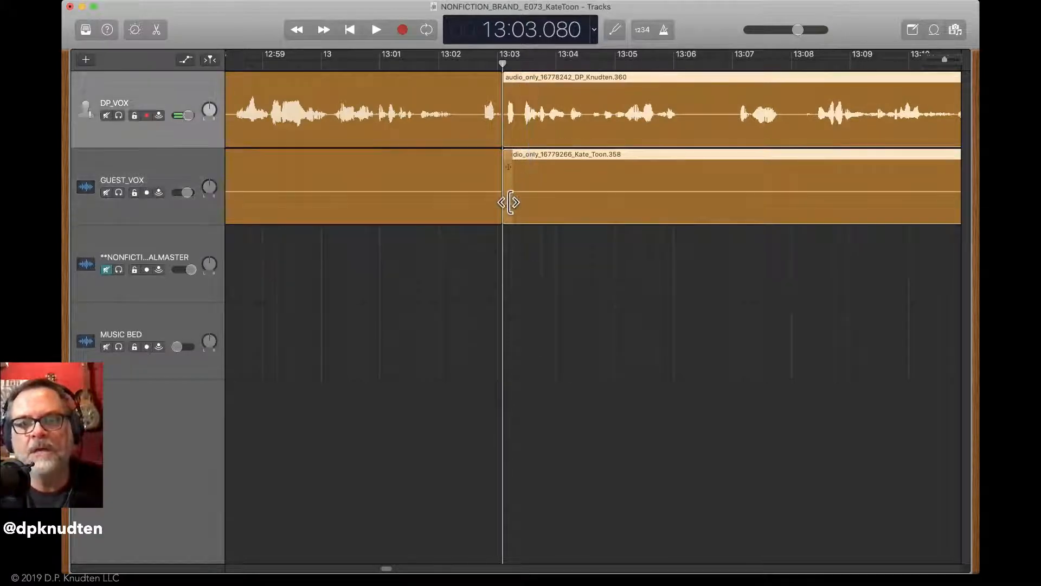
pyautogui.moveTo(509, 202); pyautogui.dragTo(535, 210)
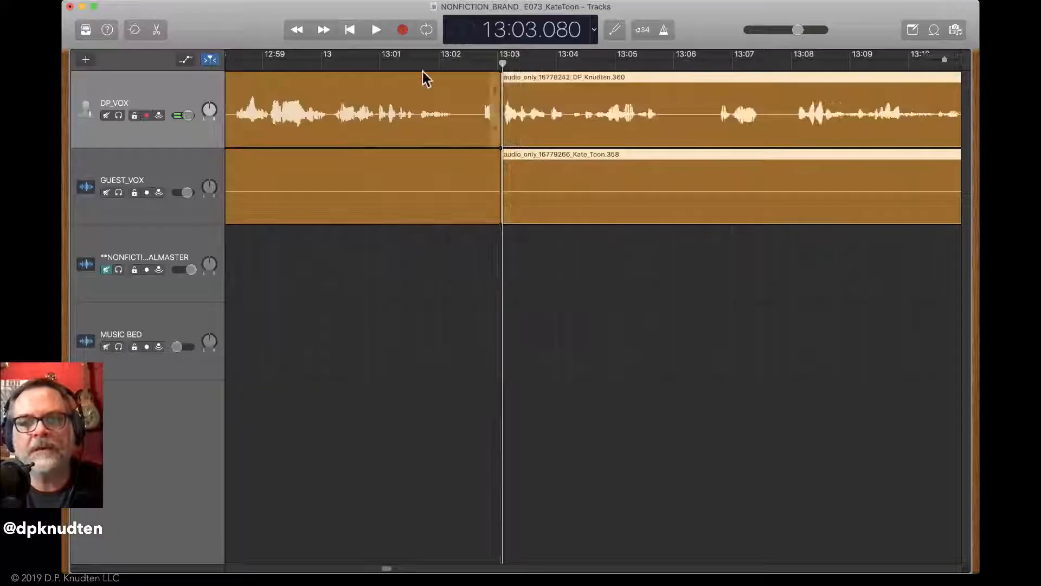
pyautogui.click(411, 67)
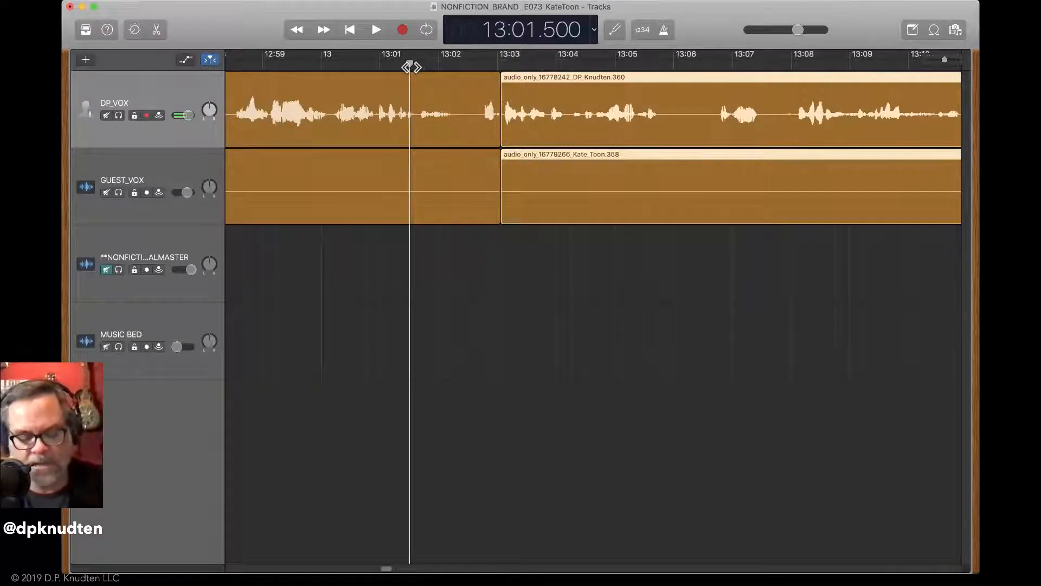
pyautogui.press('space')
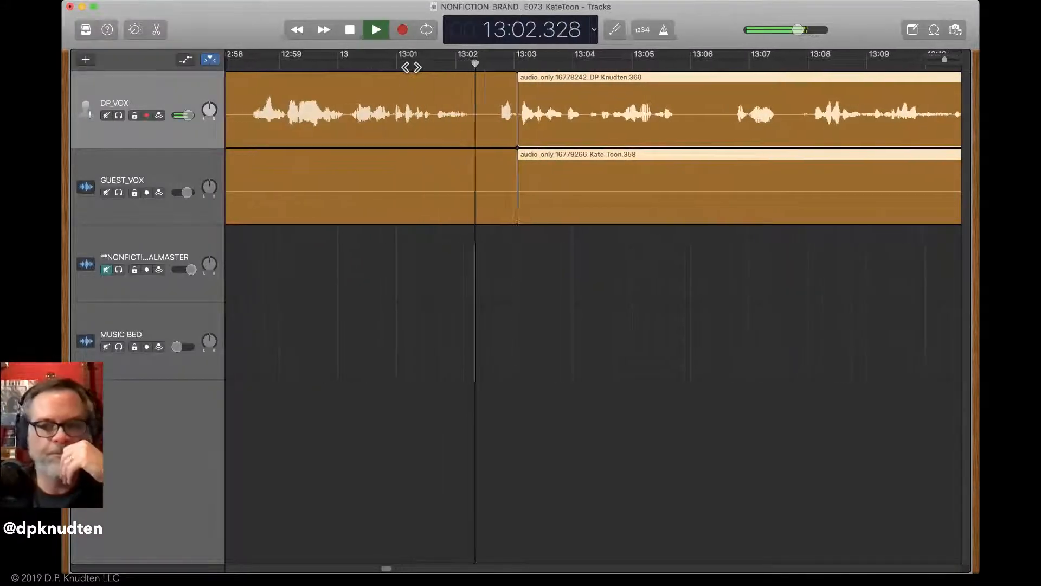
pyautogui.press('space')
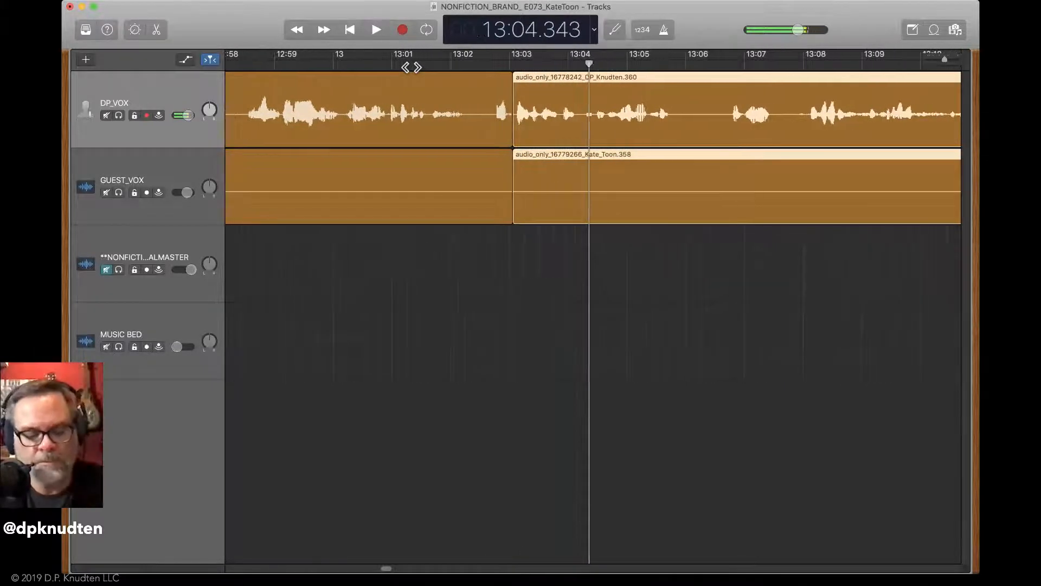
pyautogui.press('super+z')
pyautogui.press('super+z')
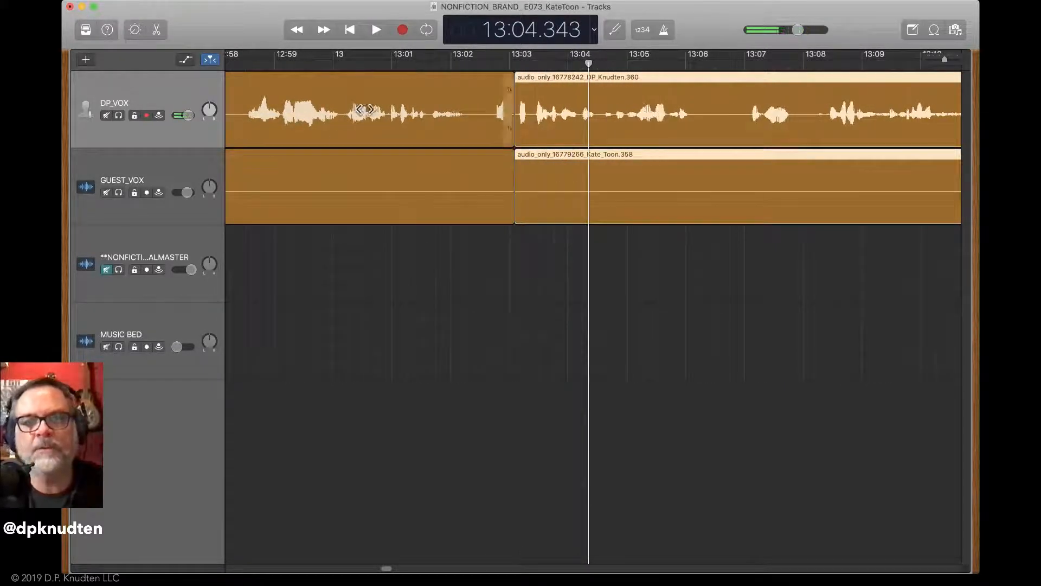
# Trim about 0.5 seconds from both voice regions before the 13:03.080 cut, close the gap, and play back from 12:59.250
pyautogui.click(474, 109)
pyautogui.keyDown('shift'); pyautogui.click(508, 191); pyautogui.keyUp('shift')
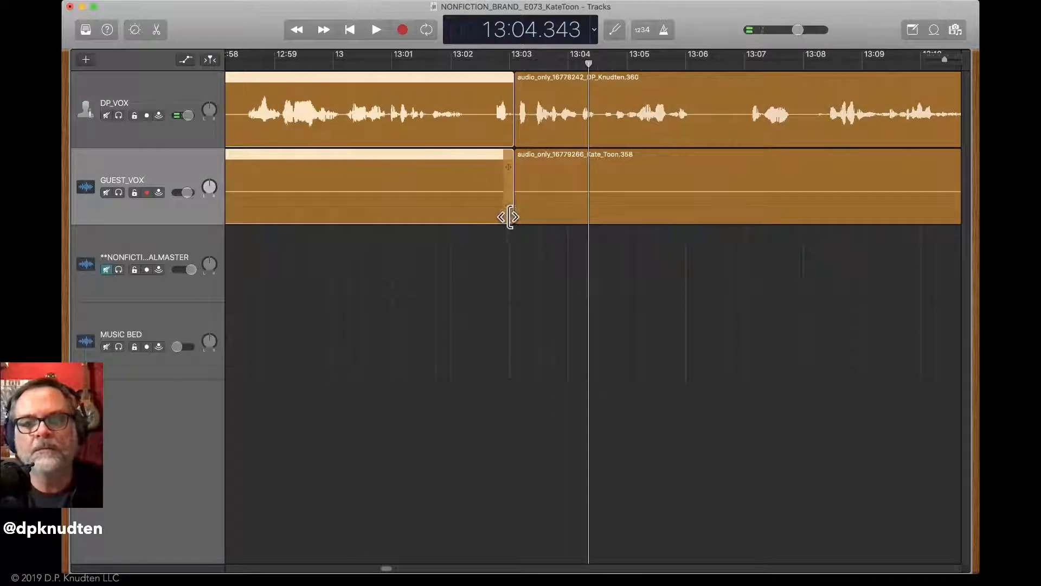
pyautogui.moveTo(510, 217); pyautogui.dragTo(480, 213)
pyautogui.moveTo(732, 266); pyautogui.dragTo(583, 145)
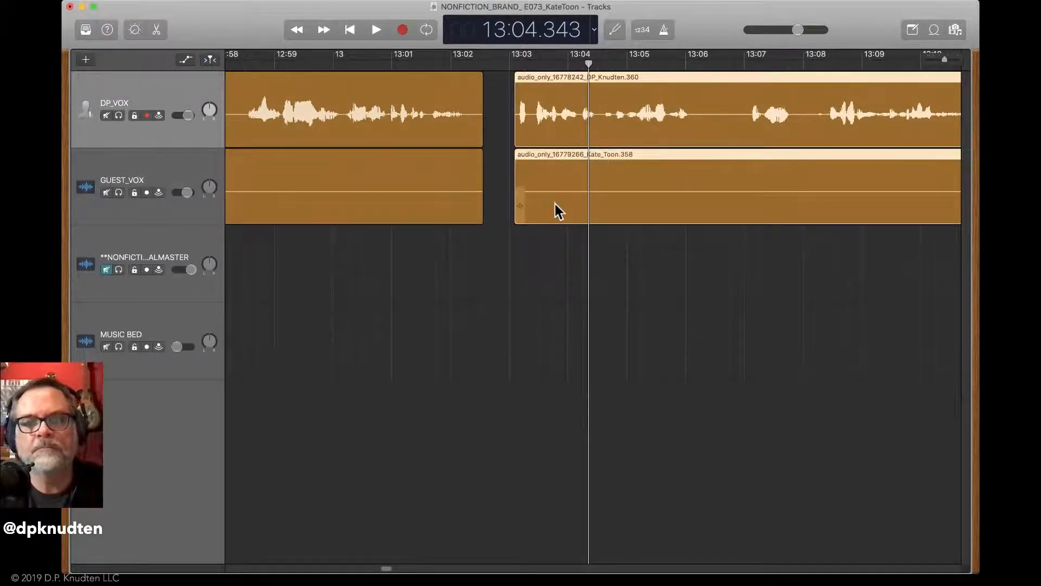
pyautogui.moveTo(556, 206); pyautogui.dragTo(521, 206)
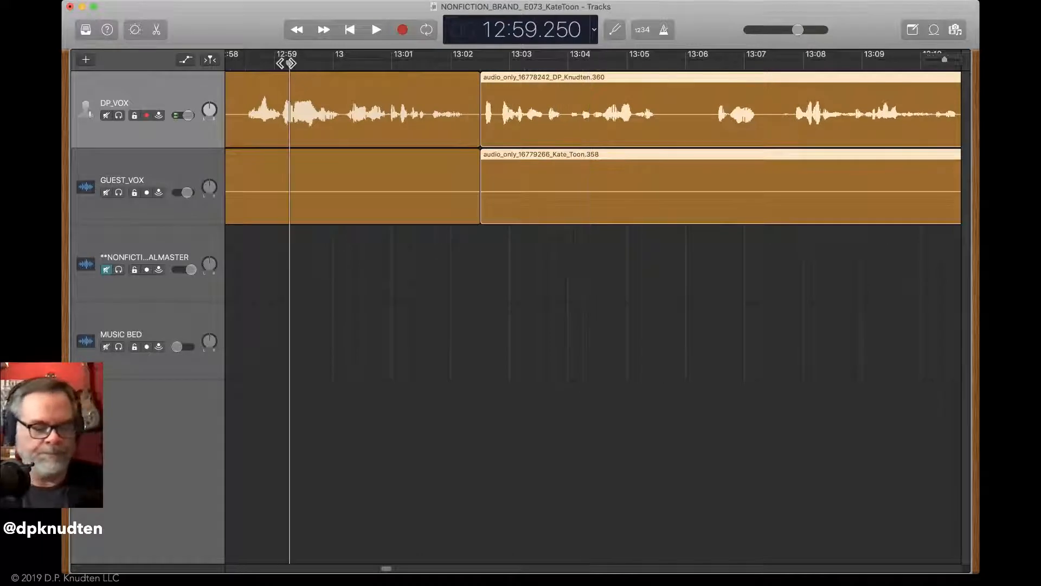
pyautogui.press('space')
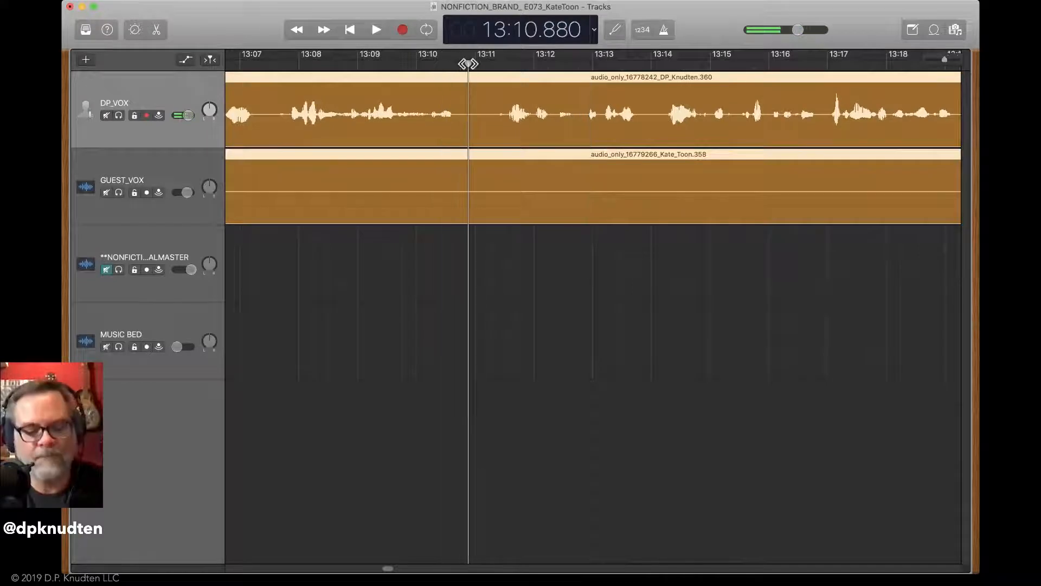
# Split both voice regions at 13:10.880, trim about 0.4 seconds after the cut, close the gap, and play back from 13:08.152
pyautogui.press('super+t')
pyautogui.moveTo(474, 216); pyautogui.dragTo(498, 216)
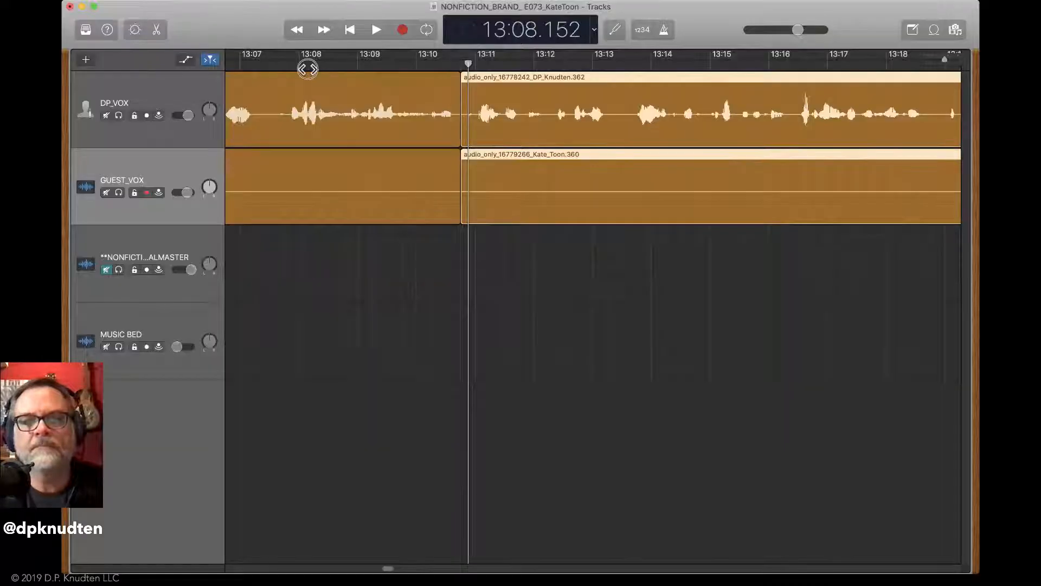
pyautogui.press('space')
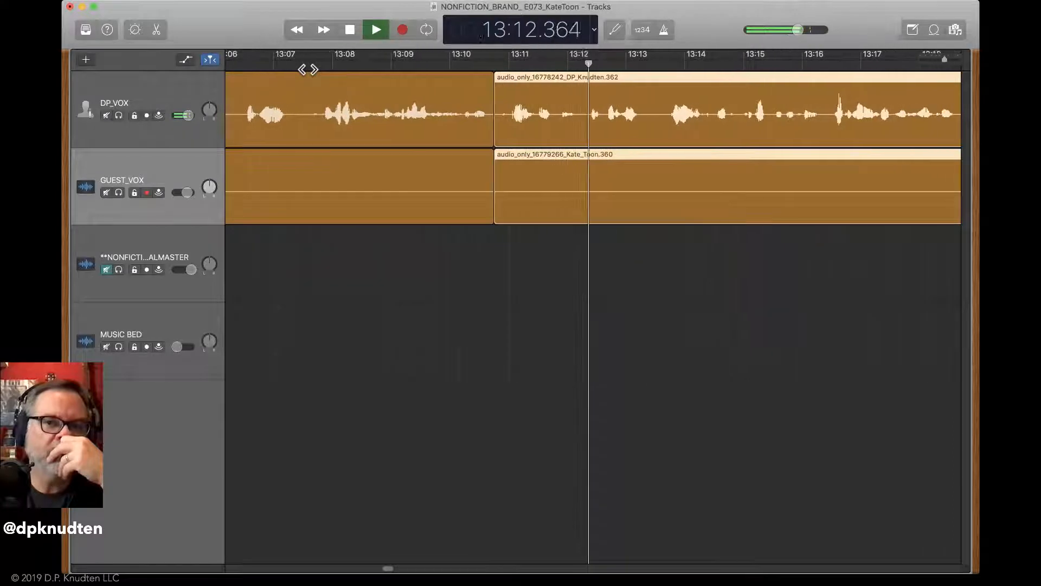
pyautogui.press('space')
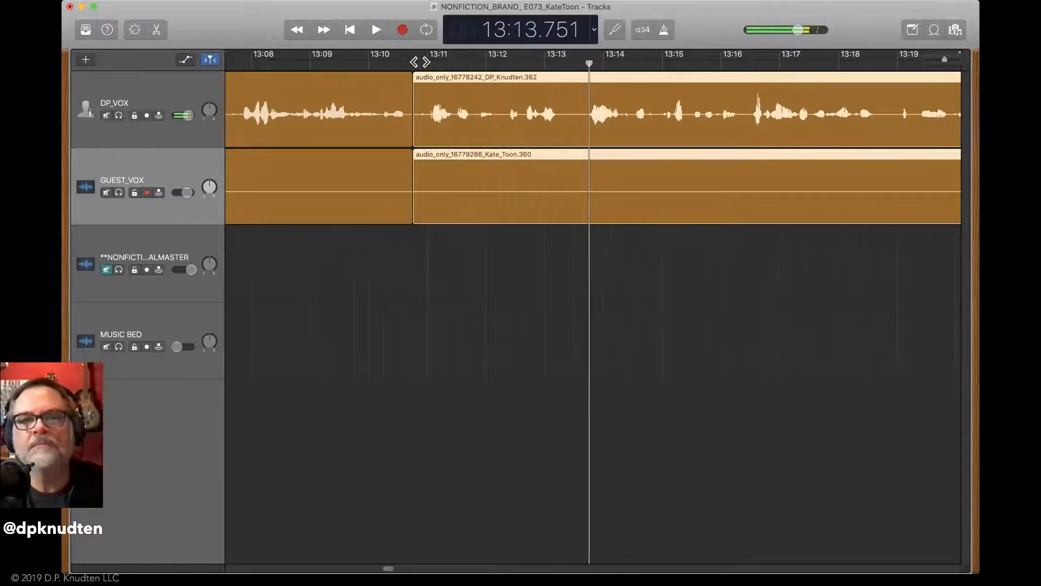
# Split both voice regions at 13:12.160, trim the short pause after the cut, close it up, and play back from 13:10.708
pyautogui.press('space')
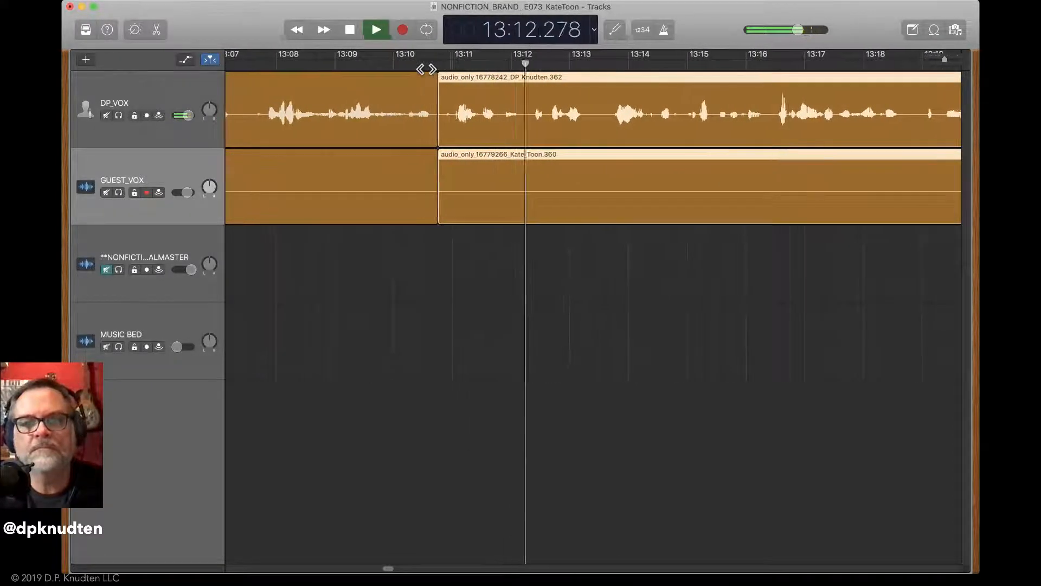
pyautogui.press('super+Right')
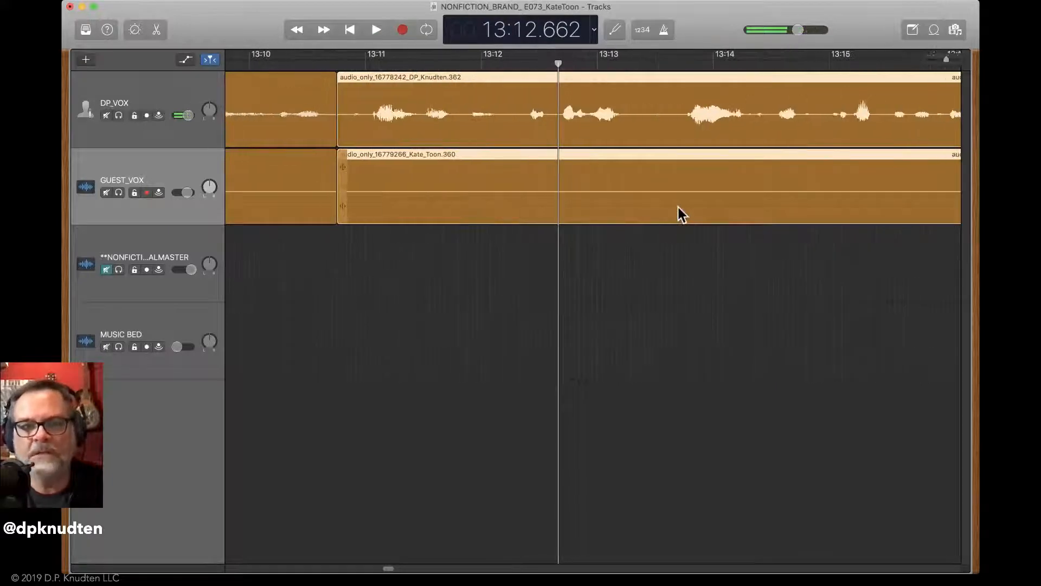
pyautogui.press('super+Right')
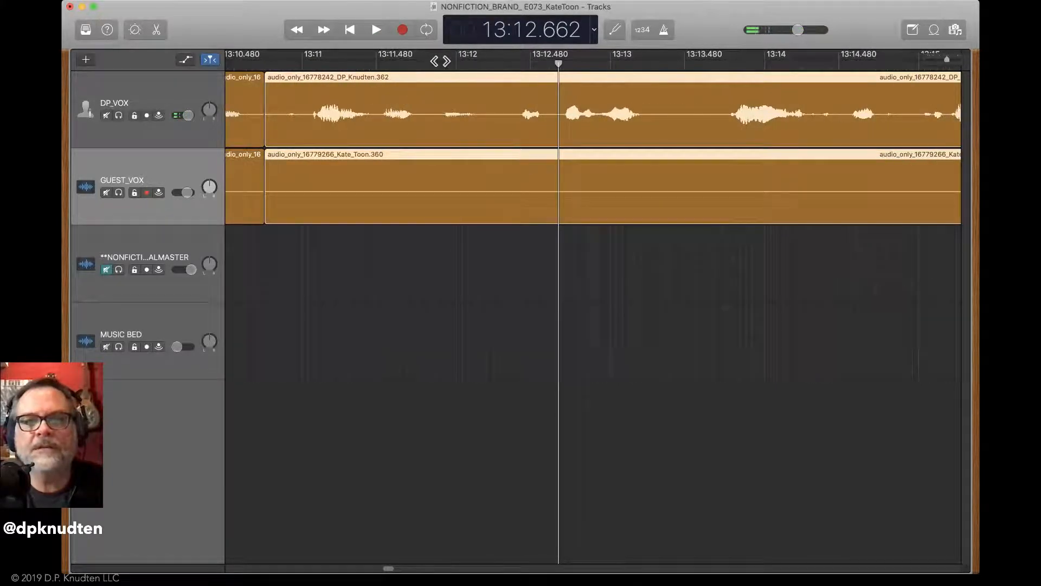
pyautogui.press('space')
pyautogui.press('space')
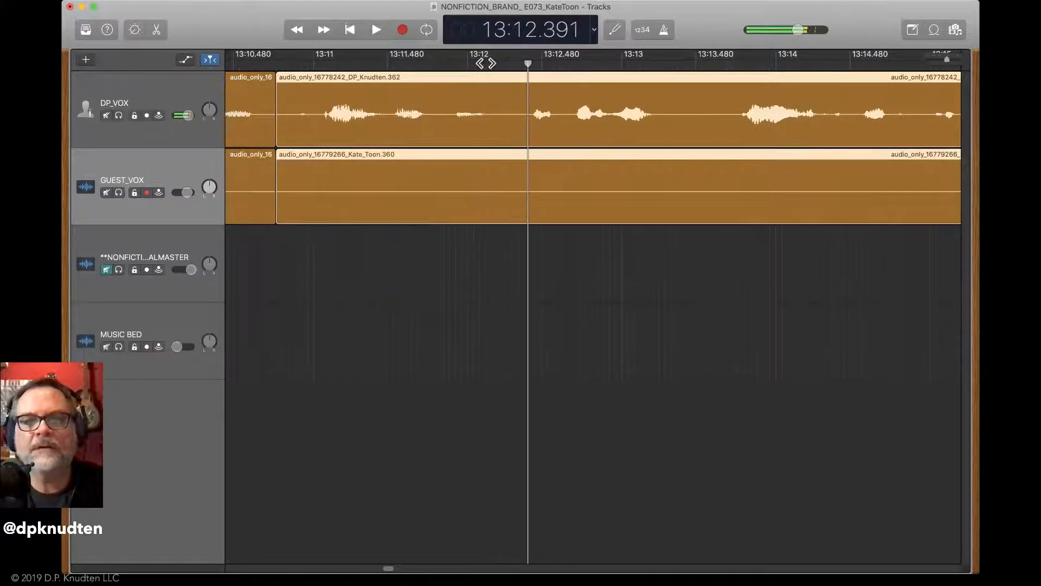
pyautogui.press('super+t')
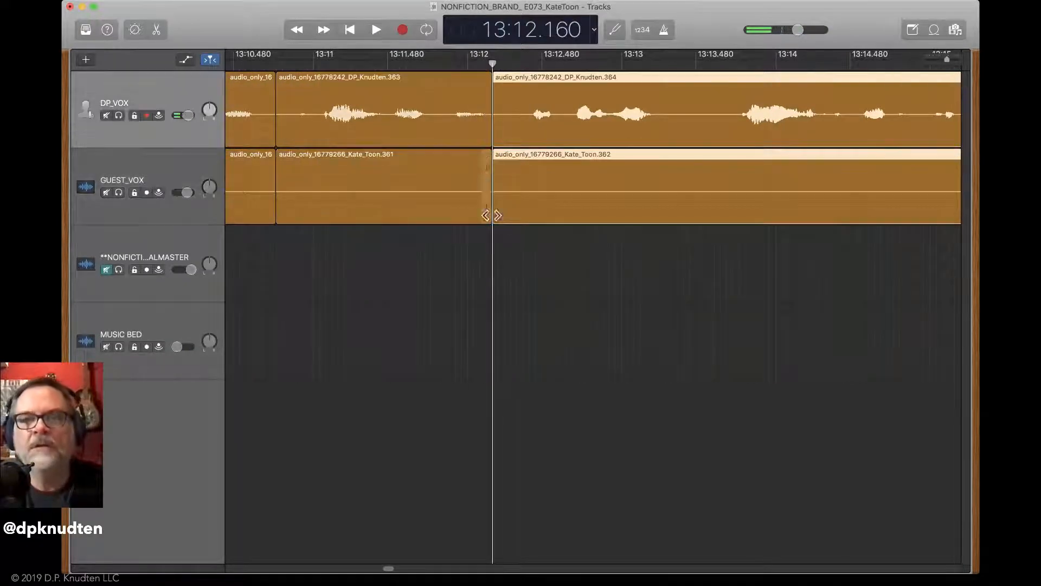
pyautogui.moveTo(499, 215)
pyautogui.mouseDown()
pyautogui.moveTo(530, 223)
pyautogui.moveTo(517, 219)
pyautogui.mouseUp()
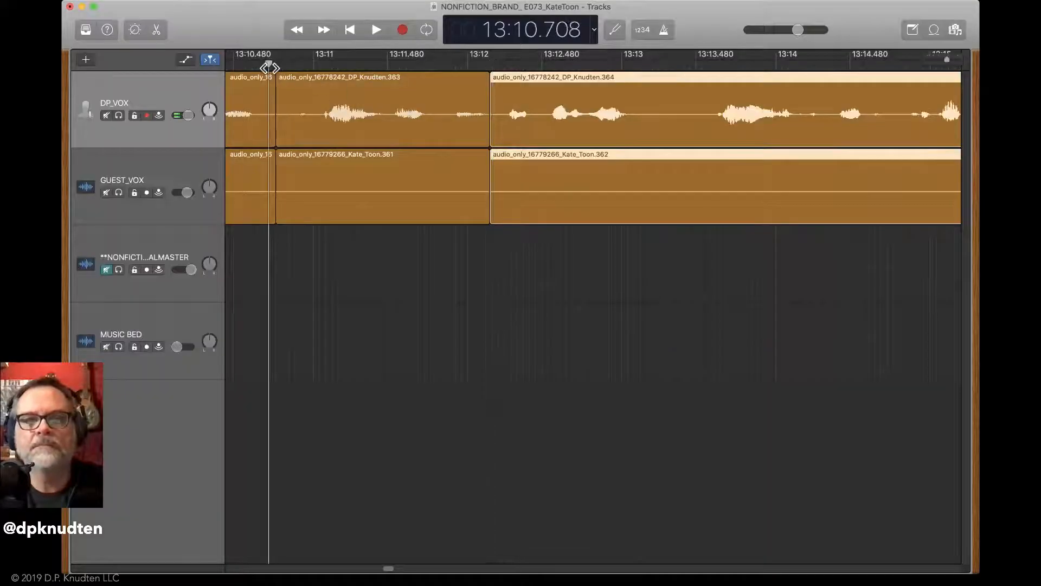
pyautogui.press('space')
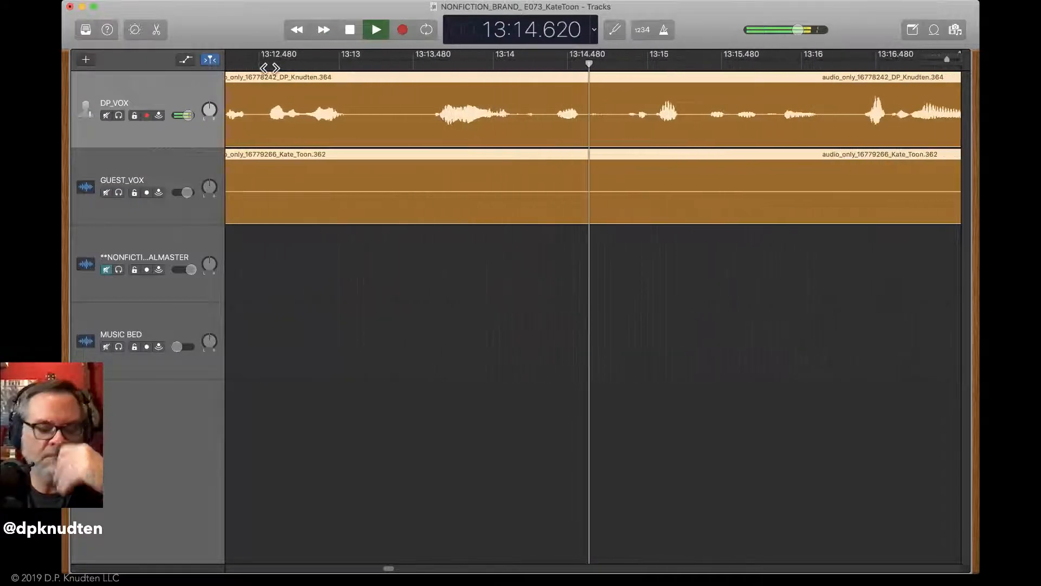
pyautogui.press('space')
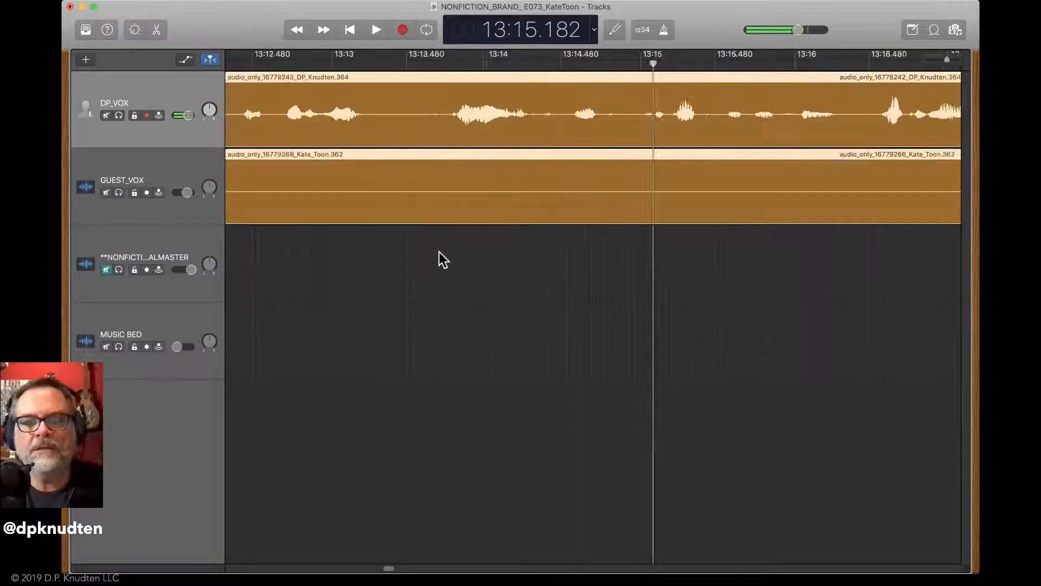
# Play back the tightened section of the voice tracks from 13:10.312 to check the previous cuts by ear
pyautogui.hscroll(-5, 444, 259)
pyautogui.hscroll(-3, 297, 69)
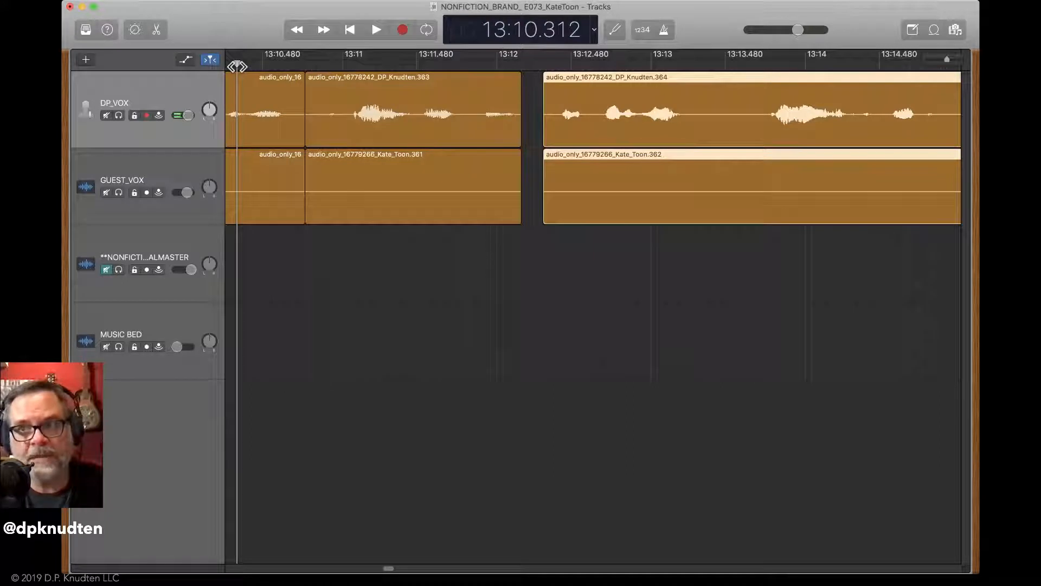
pyautogui.press('space')
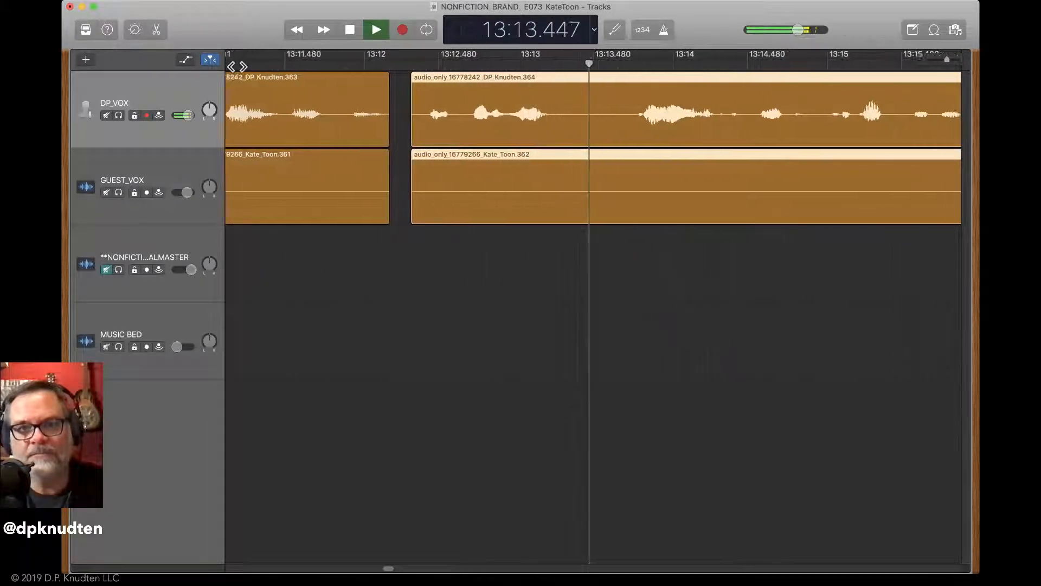
pyautogui.press('space')
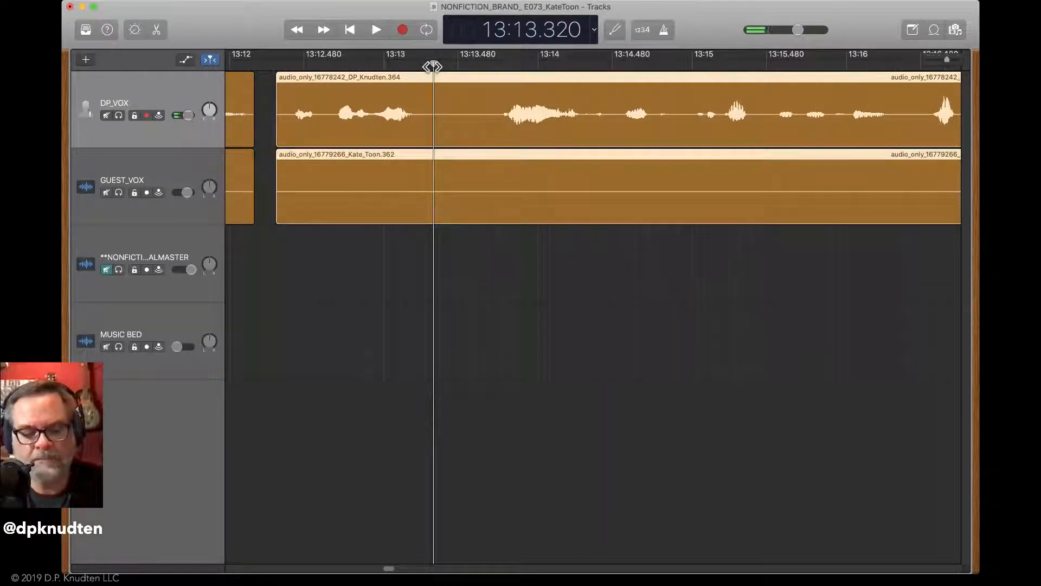
# Split both voice regions at 13:13.320, trim about 0.3 seconds after the cut, and listen on through the guest's answer
pyautogui.press('super+t')
pyautogui.moveTo(439, 198); pyautogui.dragTo(482, 221)
pyautogui.press('space')
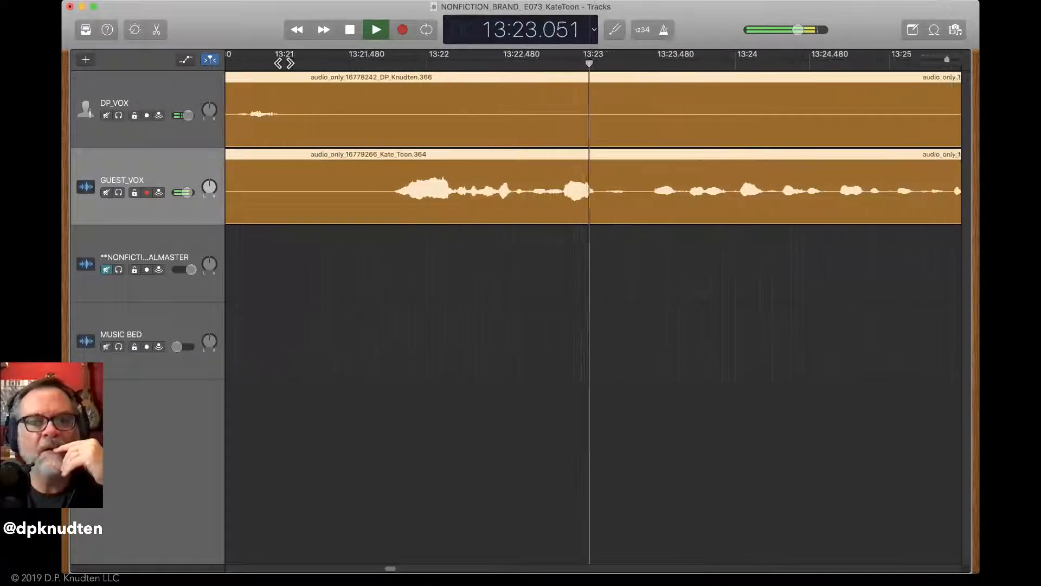
pyautogui.press('super+Left')
pyautogui.press('super+Left')
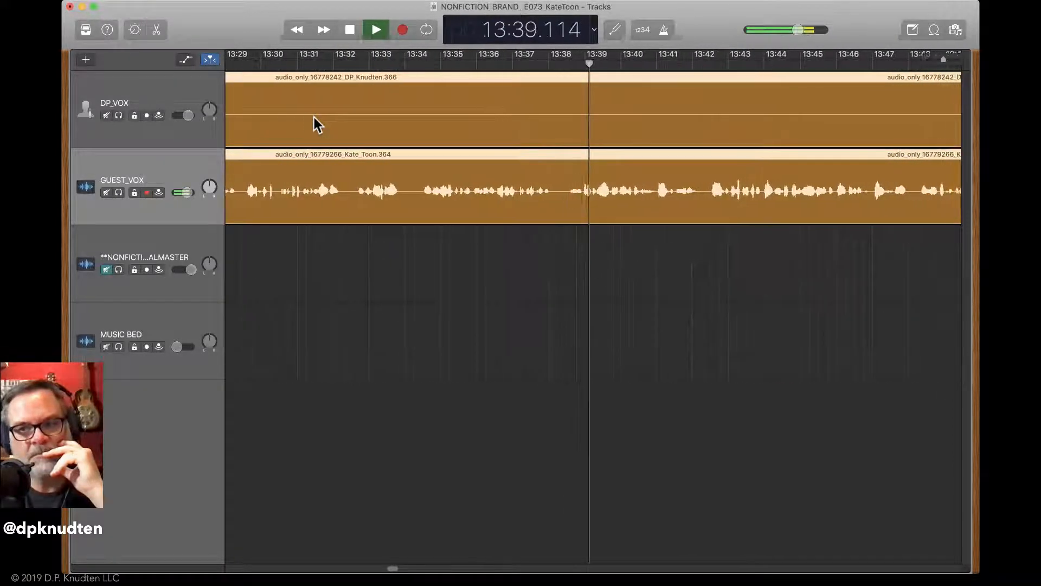
pyautogui.press('space')
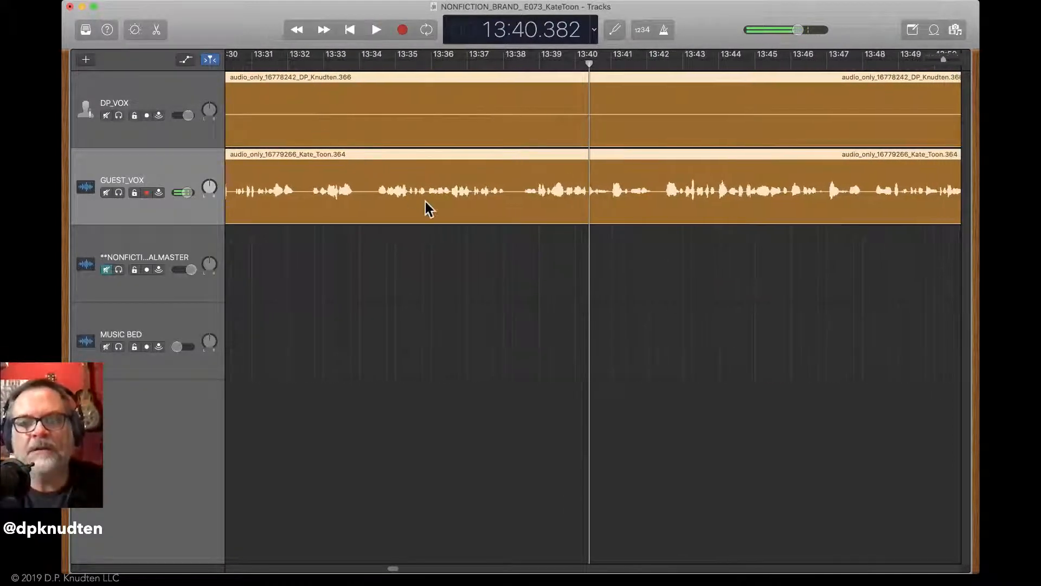
# Split both voice regions at 13:38.520, trim about 0.4 seconds after the cut, and close the gap
pyautogui.scroll(10, 425, 201)
pyautogui.scroll(-4, 425, 200)
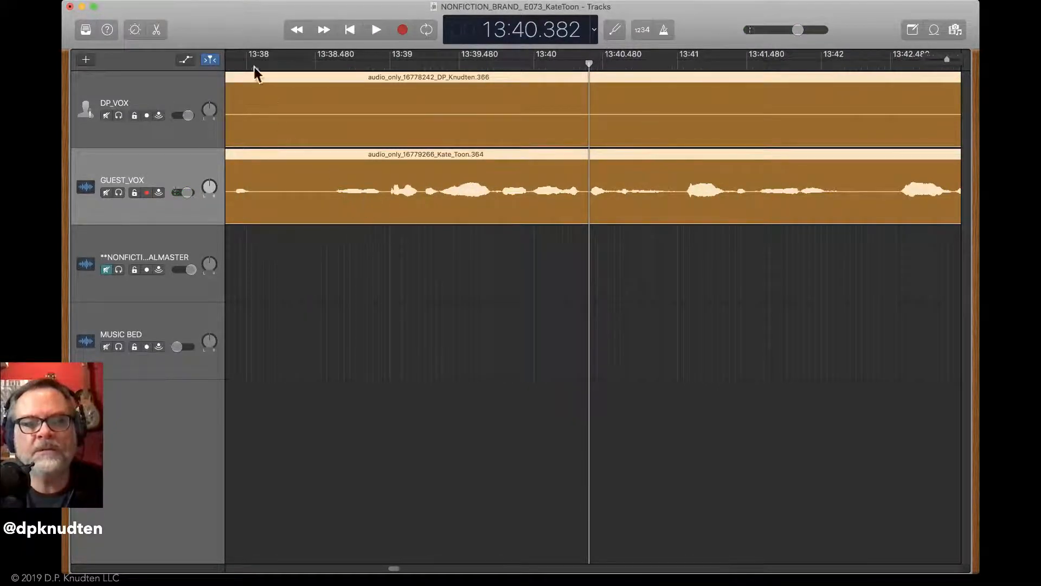
pyautogui.press('space')
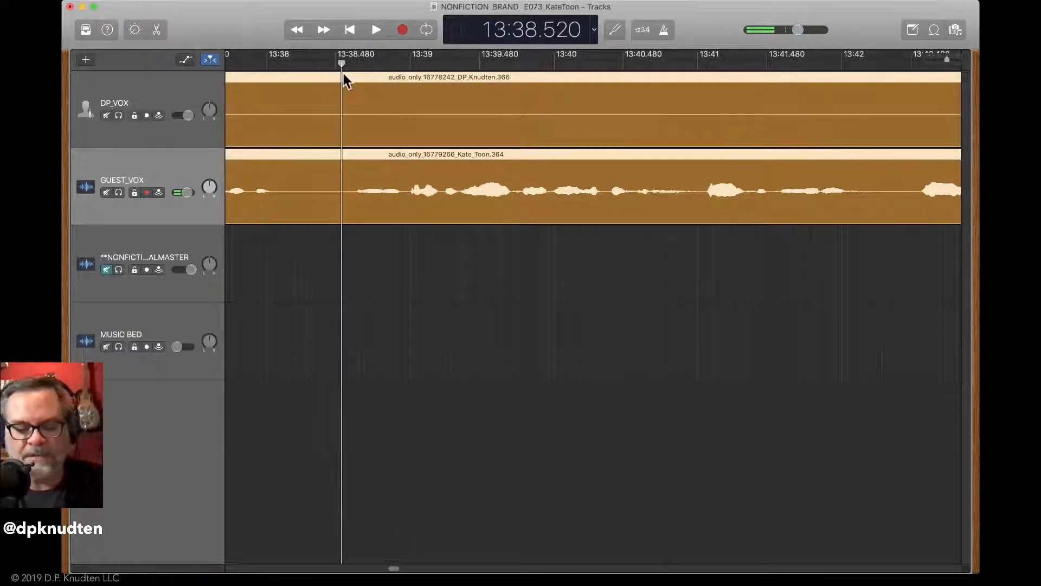
pyautogui.press('super+t')
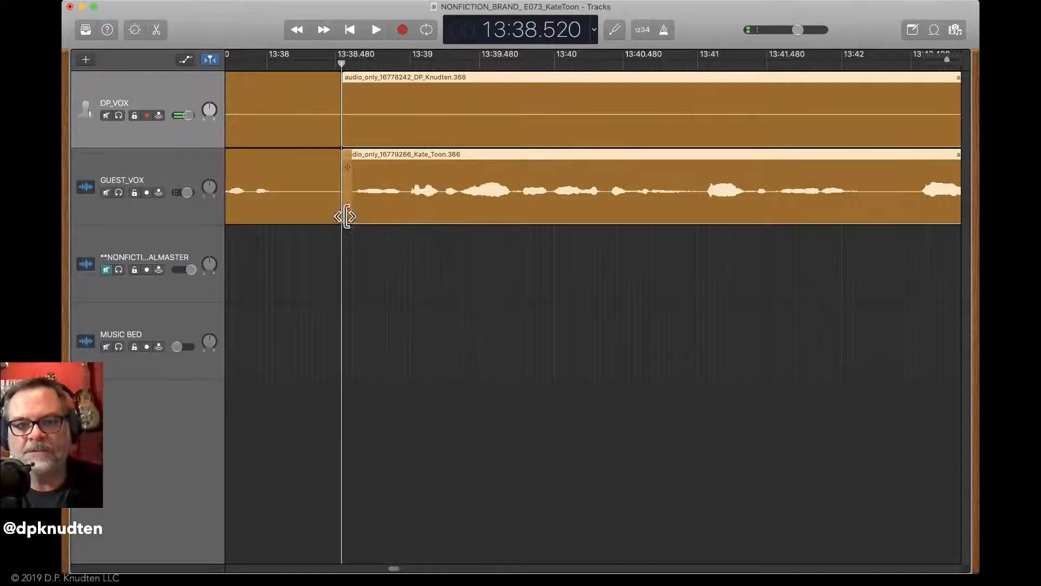
pyautogui.moveTo(347, 217); pyautogui.dragTo(424, 218)
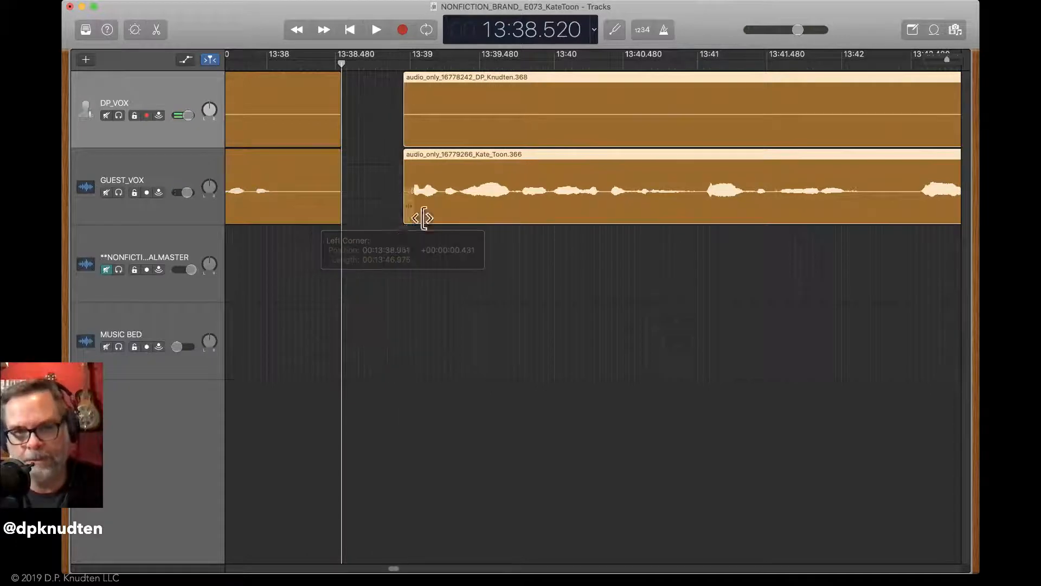
pyautogui.press('super+z')
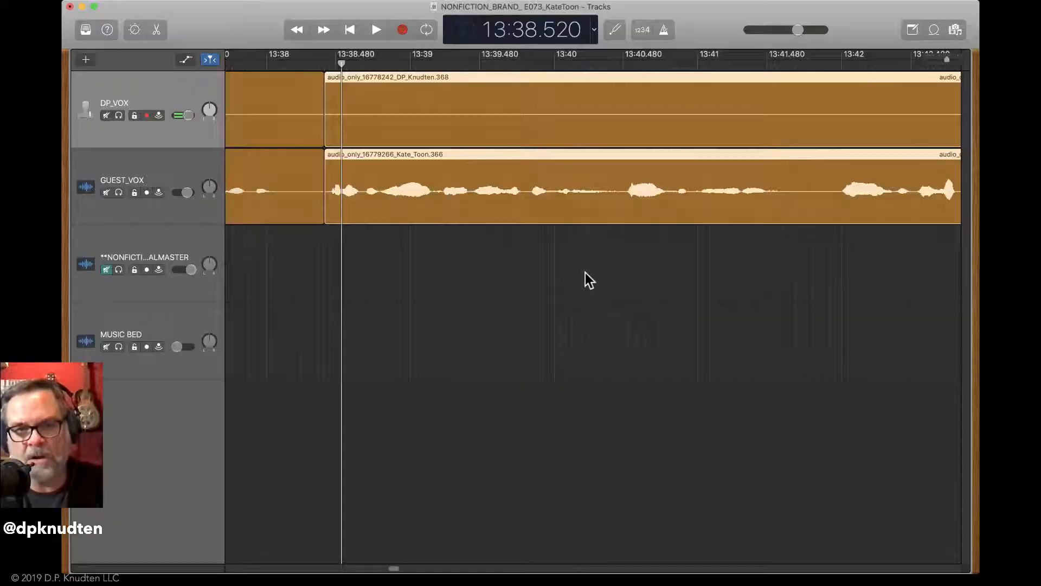
# Play back the latest edit from 13:35.250, and replay the guest's passage leading up to 13:48.745
pyautogui.press('super+Left')
pyautogui.press('super+Left')
pyautogui.press('super+Left')
pyautogui.hscroll(-2, 604, 283)
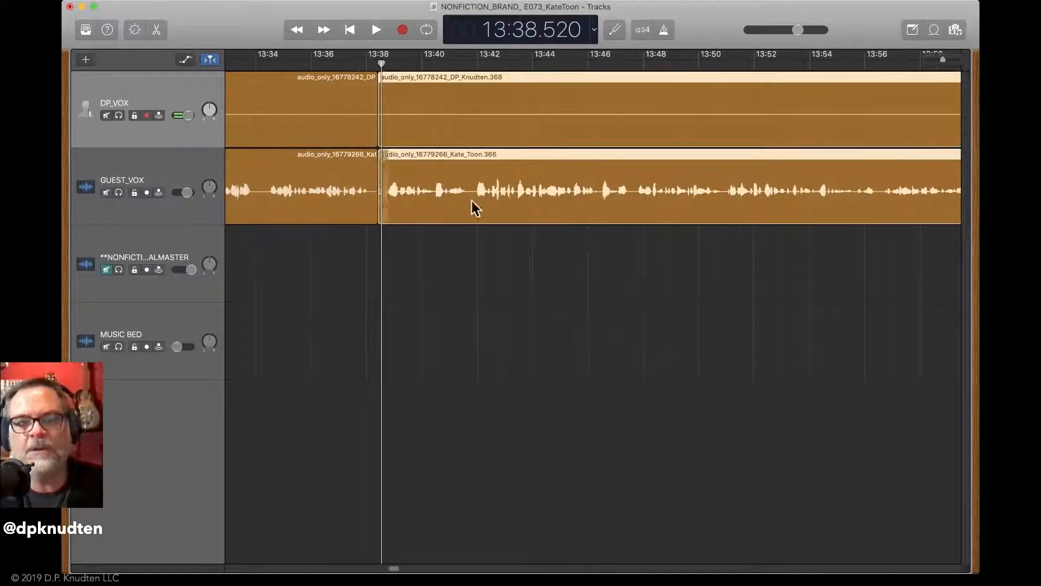
pyautogui.click(291, 62)
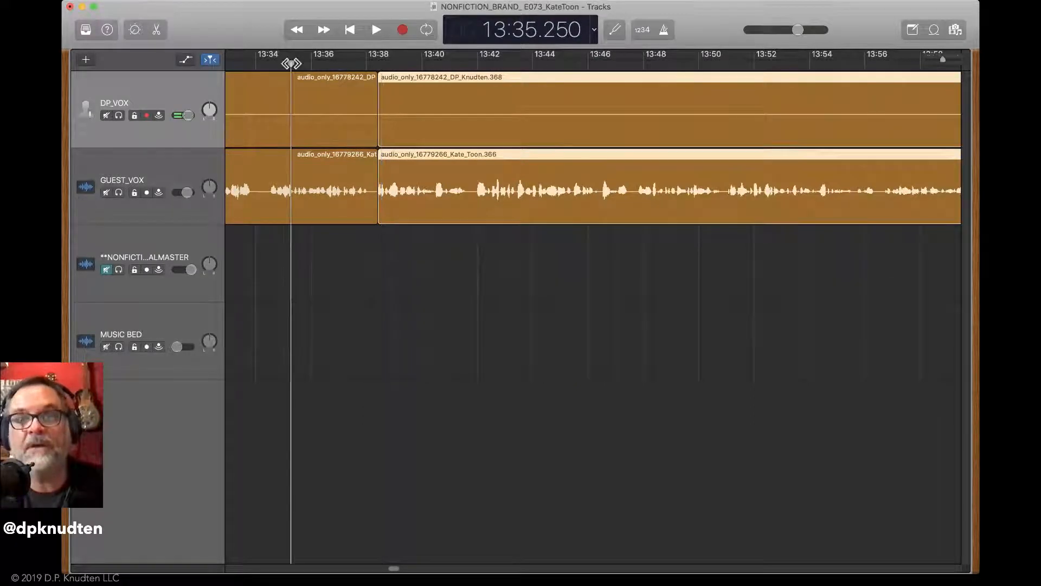
pyautogui.press('space')
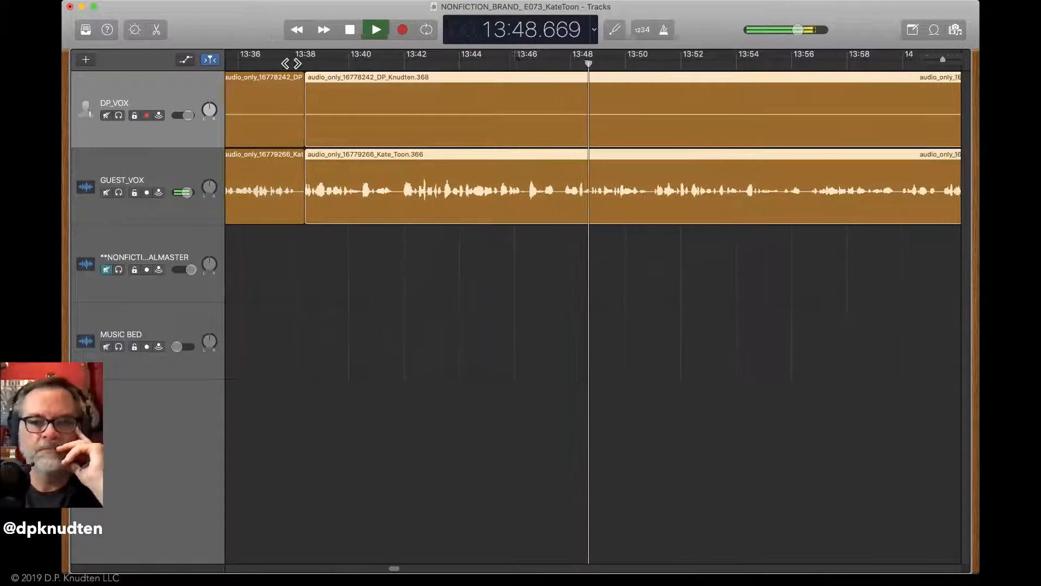
pyautogui.press('space')
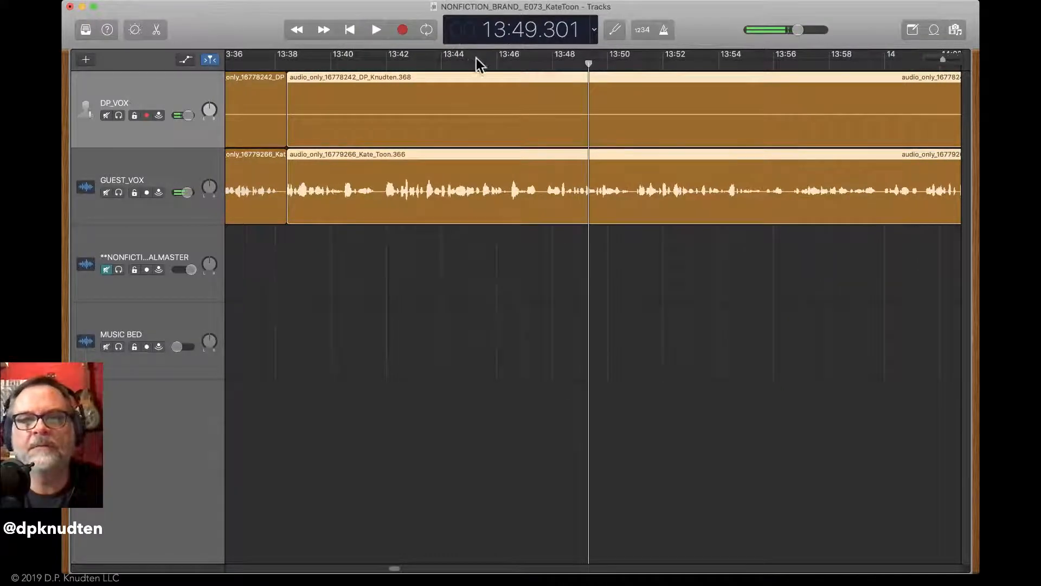
pyautogui.press('space')
pyautogui.press('super+Right')
pyautogui.press('super+Right')
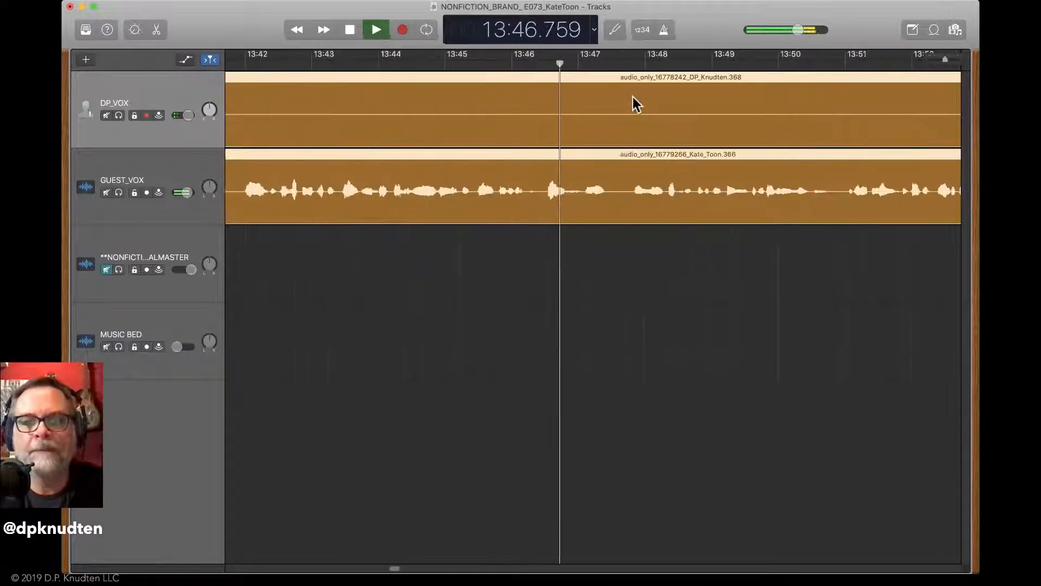
pyautogui.press('space')
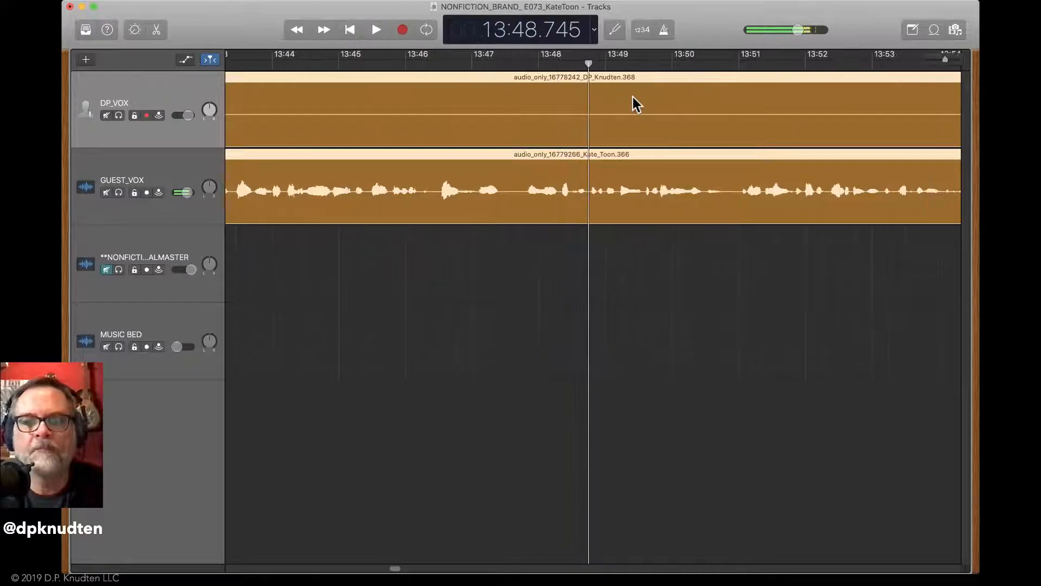
# Split both voice regions at 13:47.708, trim about 0.3 seconds after the cut, and close the gap
pyautogui.press('super+Right')
pyautogui.press('super+t')
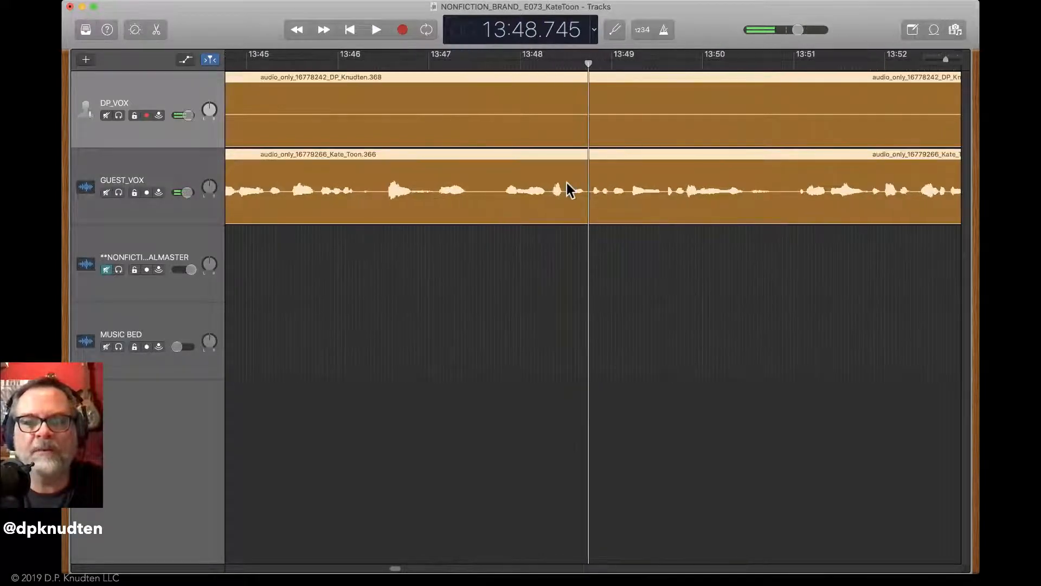
pyautogui.press('super+Right')
pyautogui.press('super+Right')
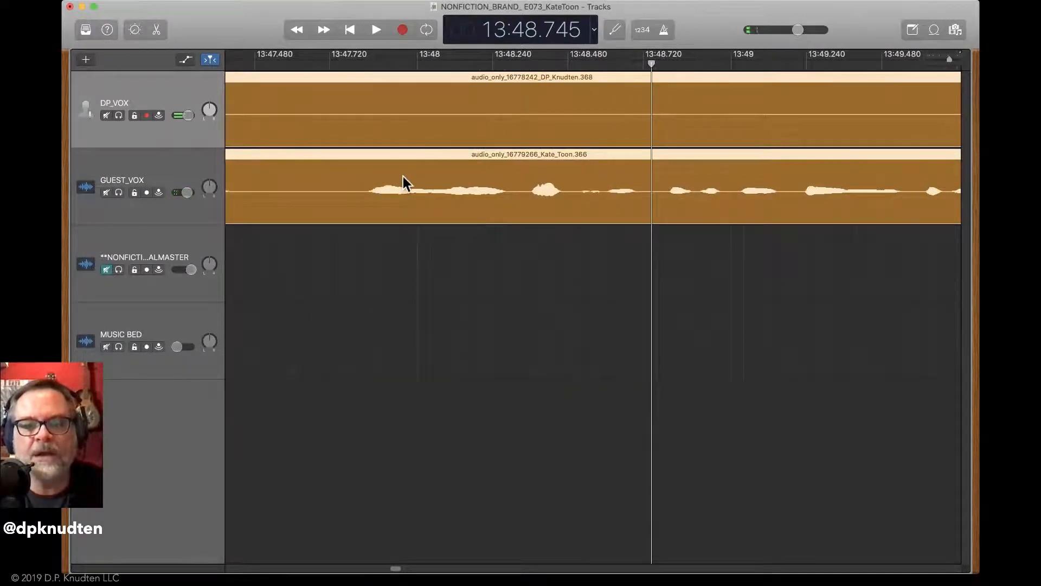
pyautogui.press('super+Right')
pyautogui.press('super+Right')
pyautogui.press('super+Right')
pyautogui.press('super+Right')
pyautogui.press('super+Right')
pyautogui.press('super+Right')
pyautogui.press('super+Left')
pyautogui.press('super+Left')
pyautogui.press('super+Left')
pyautogui.press('super+Left')
pyautogui.press('super+Left')
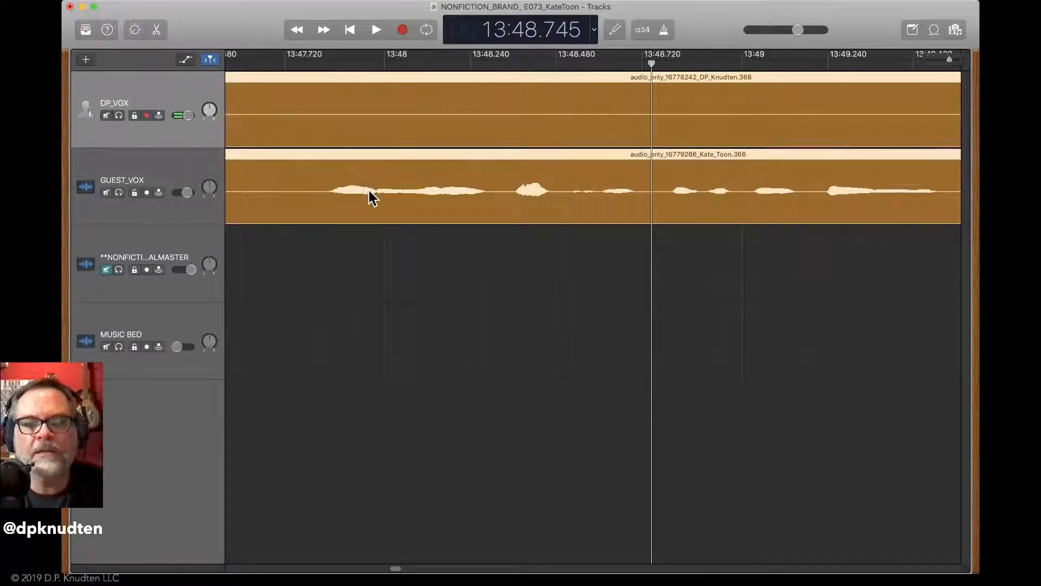
pyautogui.hscroll(-3, 376, 193)
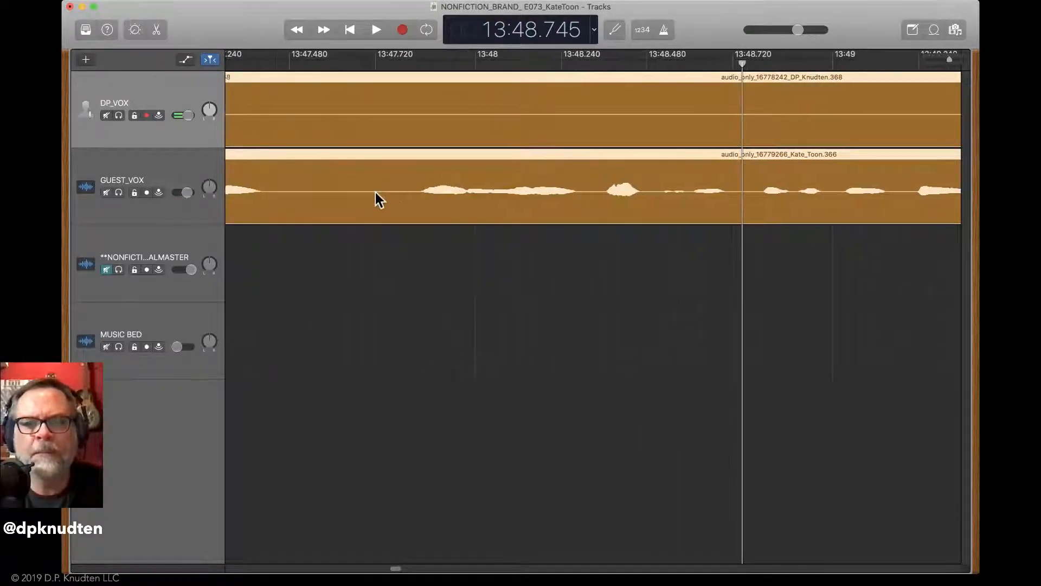
pyautogui.click(373, 63)
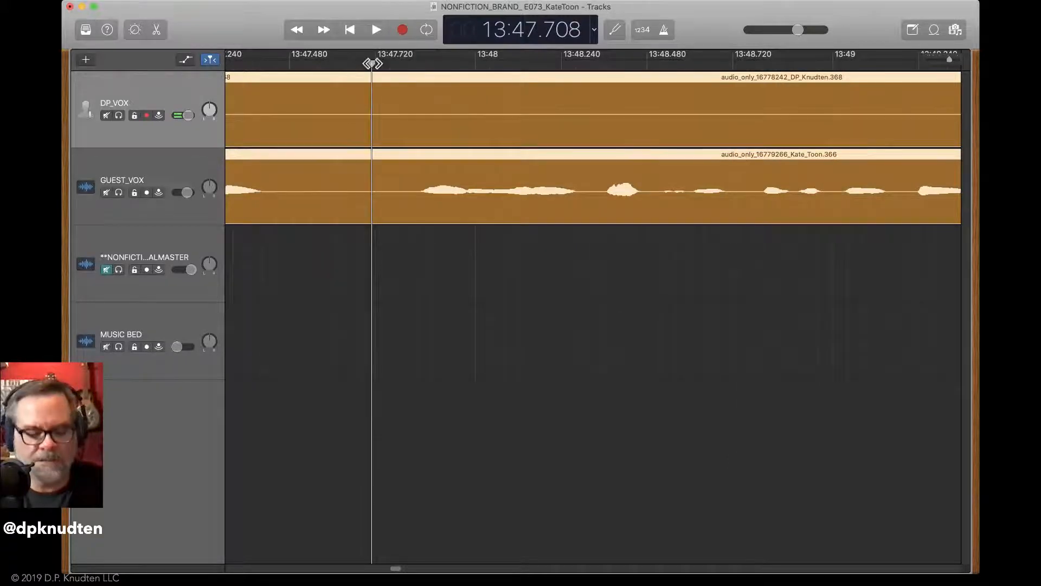
pyautogui.press('cmd+t')
pyautogui.click(386, 209)
pyautogui.moveTo(378, 225); pyautogui.dragTo(469, 253)
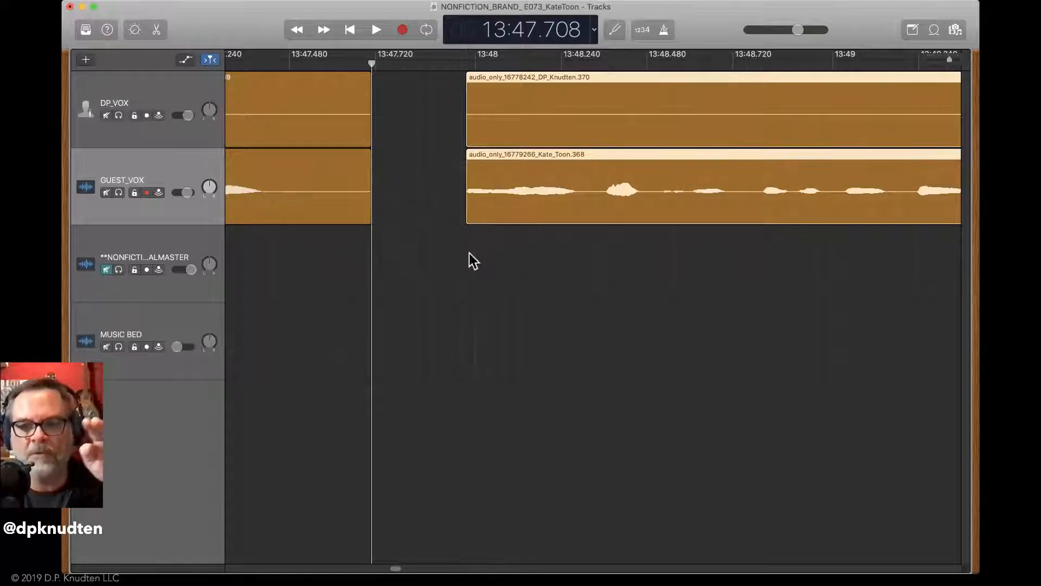
pyautogui.moveTo(598, 326); pyautogui.dragTo(563, 110)
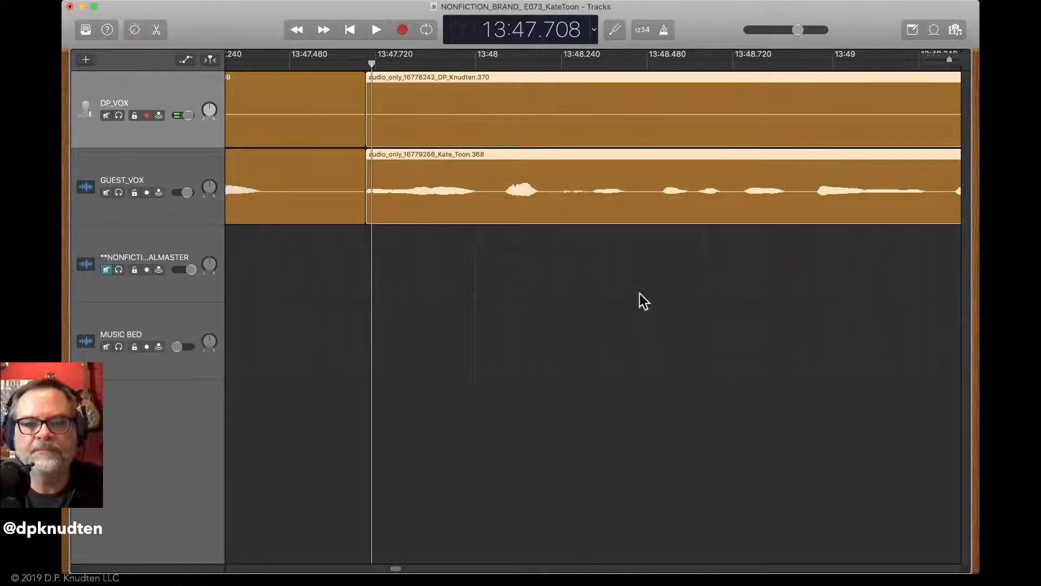
# Play back the voice tracks from 13:45.891 to check the new cut and listen on past 14:18
pyautogui.hscroll(-6, 640, 294)
pyautogui.press('super+Left')
pyautogui.press('super+Left')
pyautogui.press('super+Left')
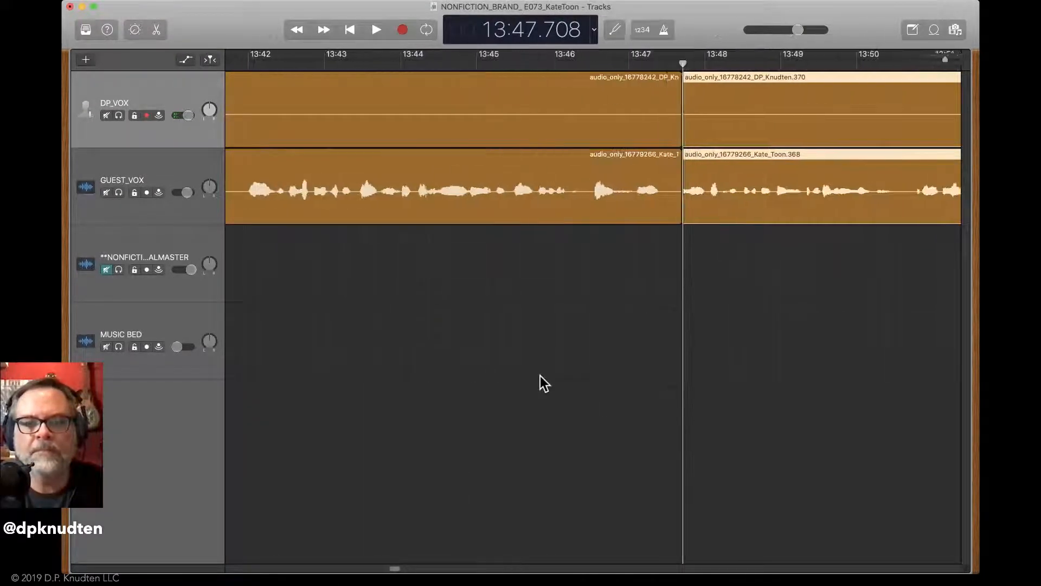
pyautogui.press('super+Right')
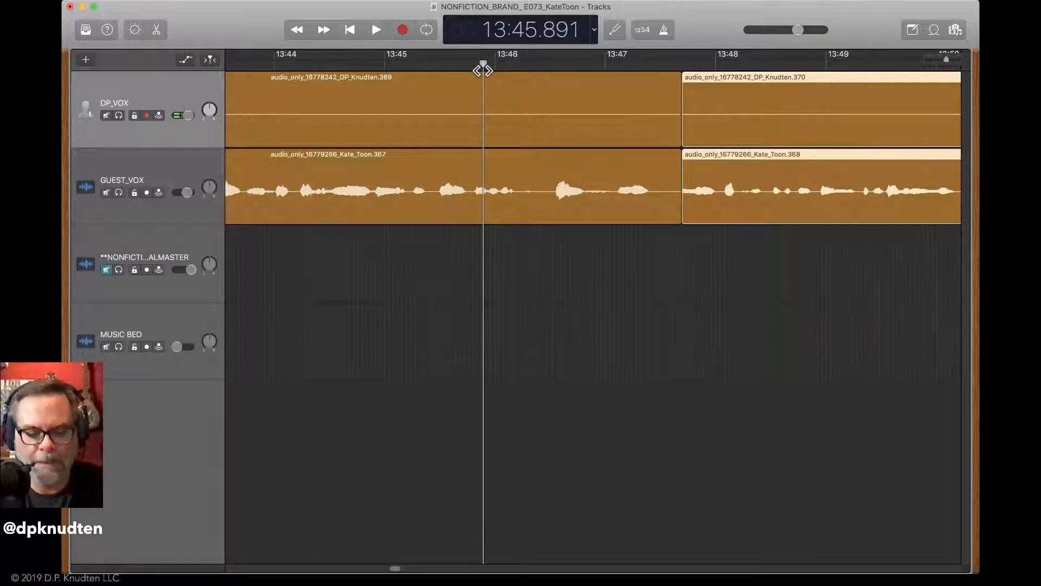
pyautogui.press('space')
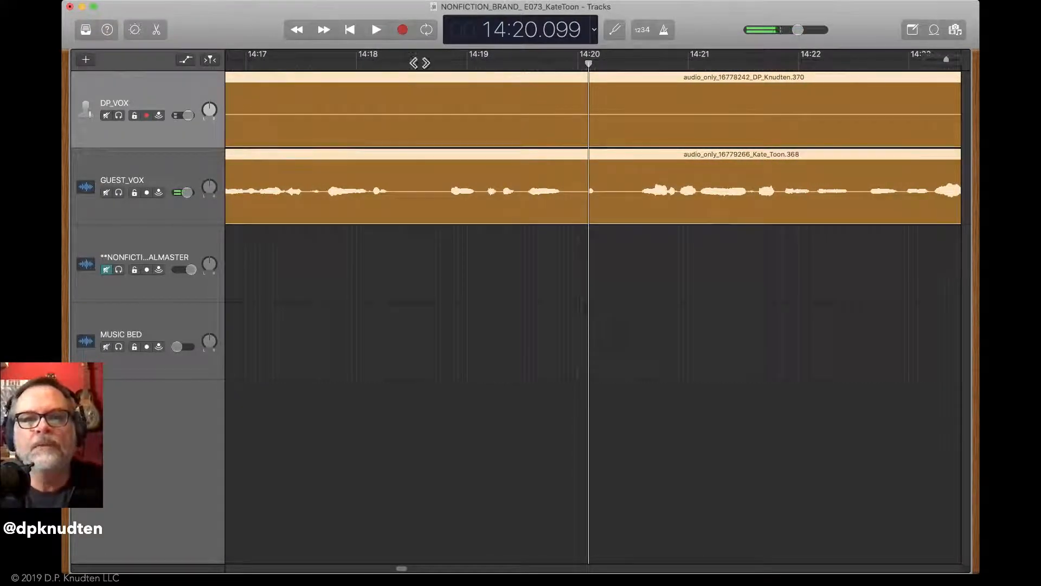
# Split both voice regions at 14:18.625, trim about 0.5 seconds after the cut, close the gap, and play back from just before 14:16
pyautogui.press('super+t')
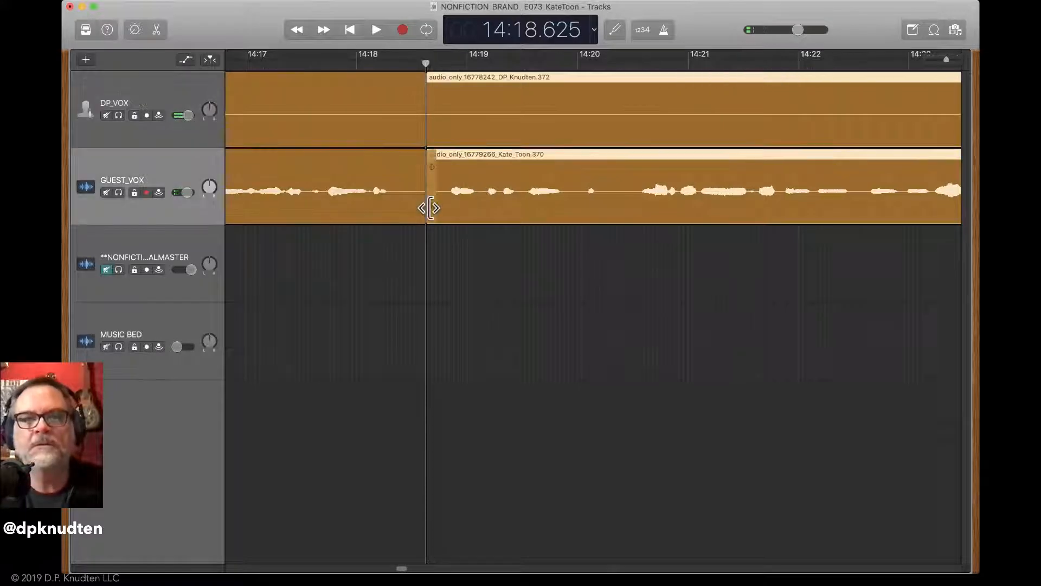
pyautogui.moveTo(429, 207); pyautogui.dragTo(473, 222)
pyautogui.moveTo(483, 224); pyautogui.dragTo(484, 224)
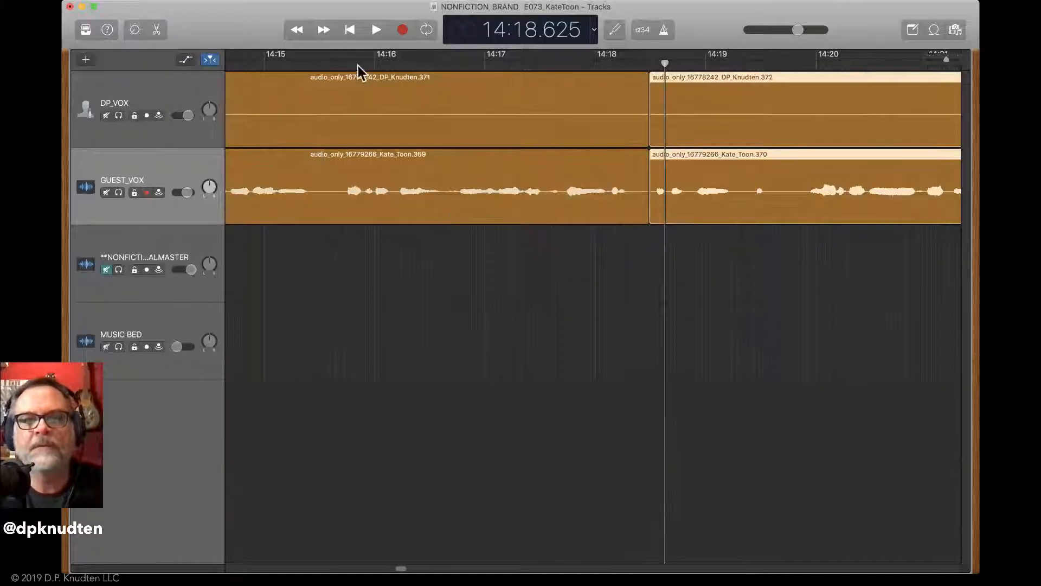
pyautogui.click(350, 64)
pyautogui.press('space')
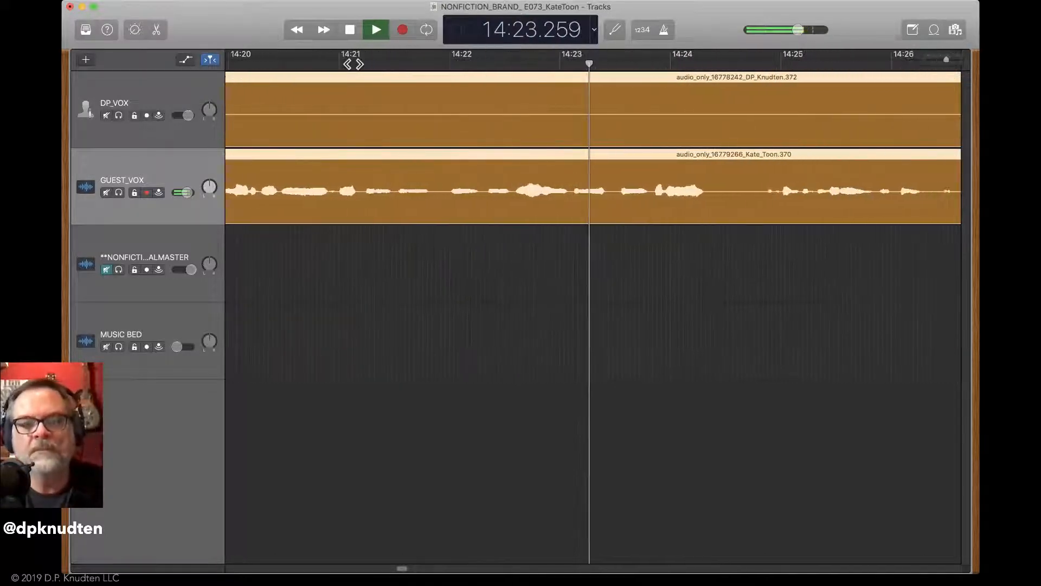
# Split both voice regions at 14:21.500, trim about 0.45 seconds after the cut, close the gap, and play back from just before 14:20
pyautogui.press('space')
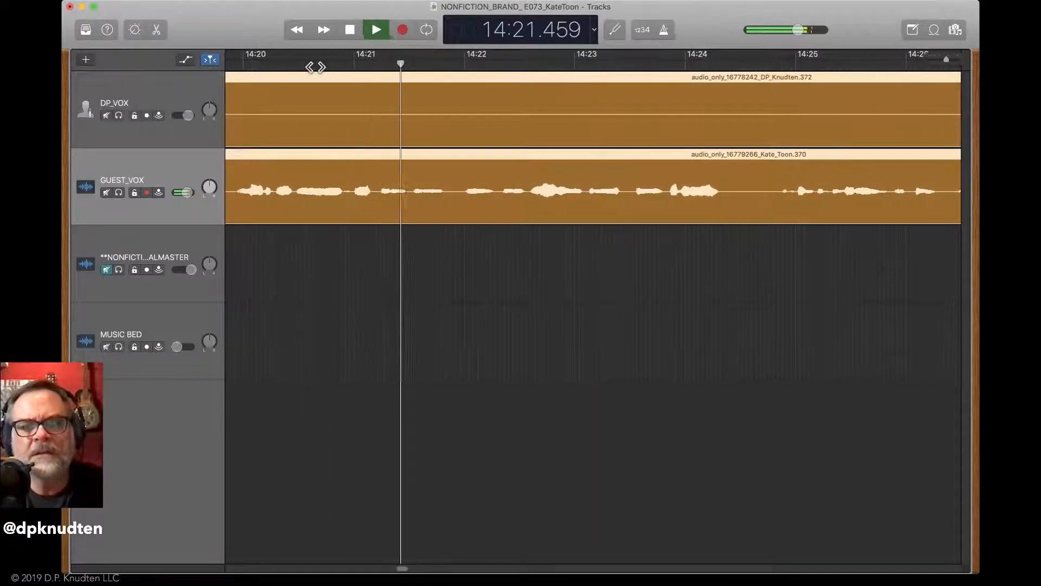
pyautogui.press('space')
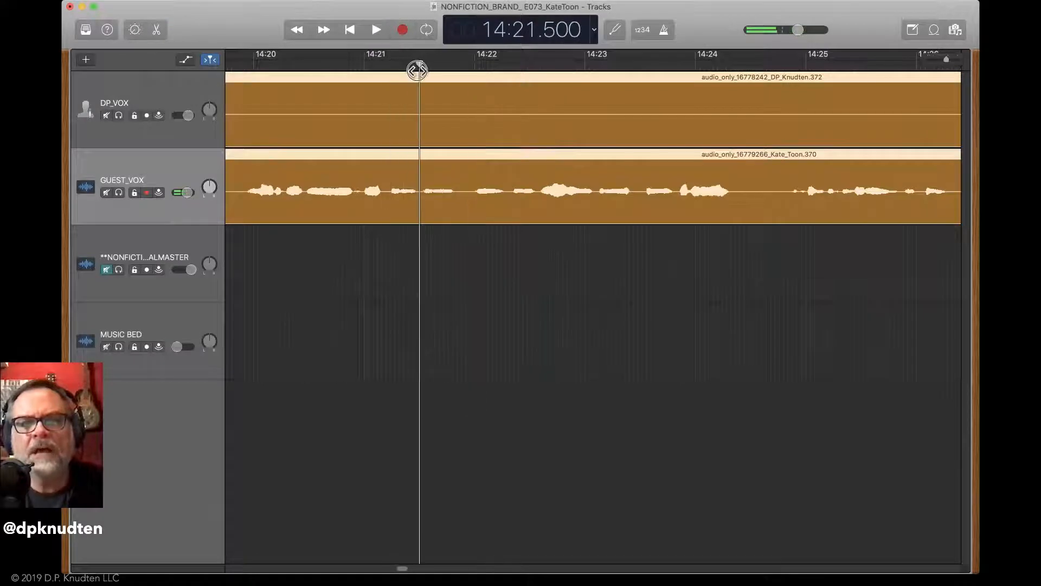
pyautogui.press('super+t')
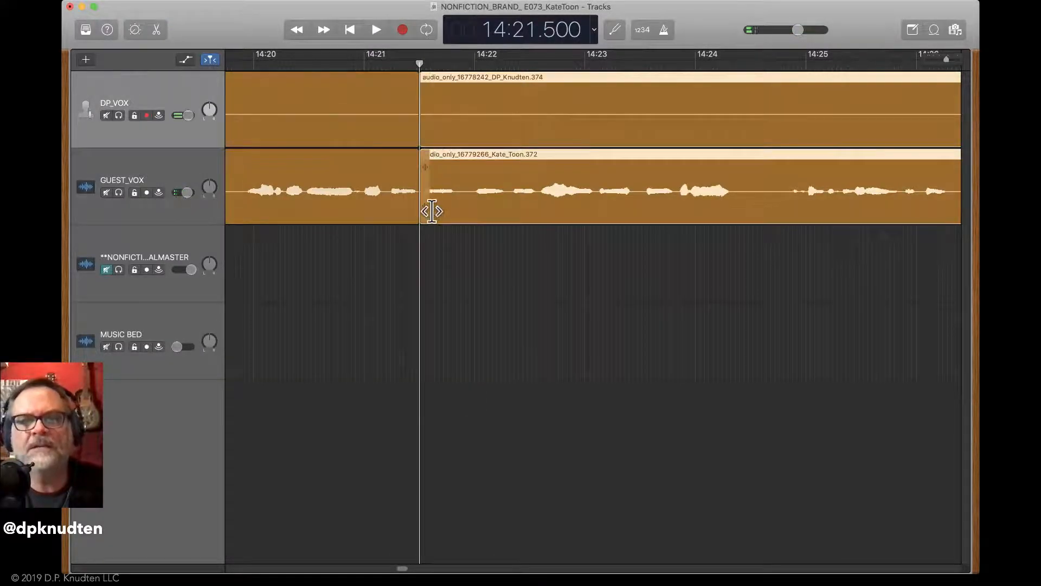
pyautogui.moveTo(423, 211); pyautogui.dragTo(445, 216)
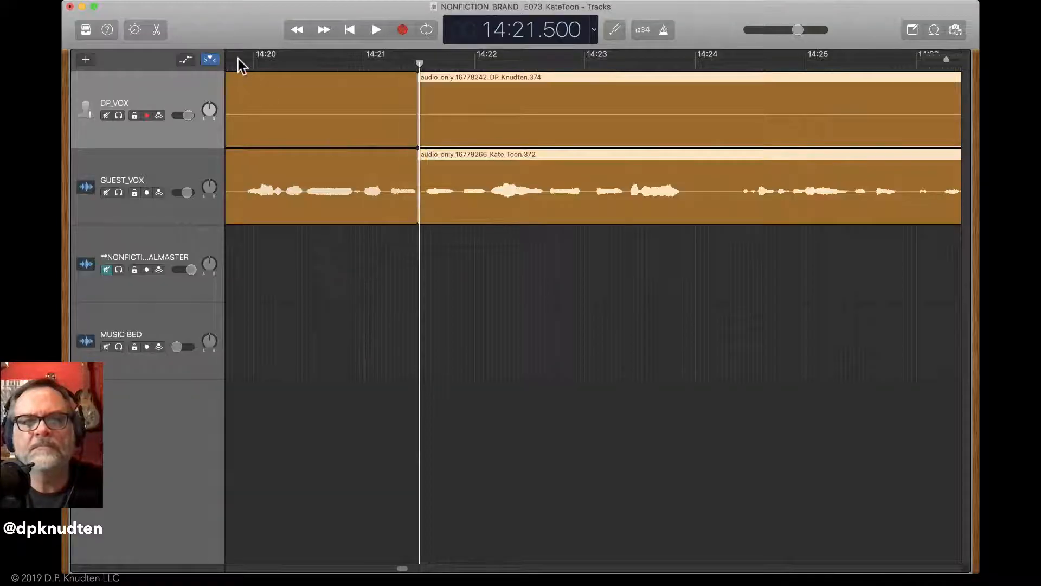
pyautogui.press('space')
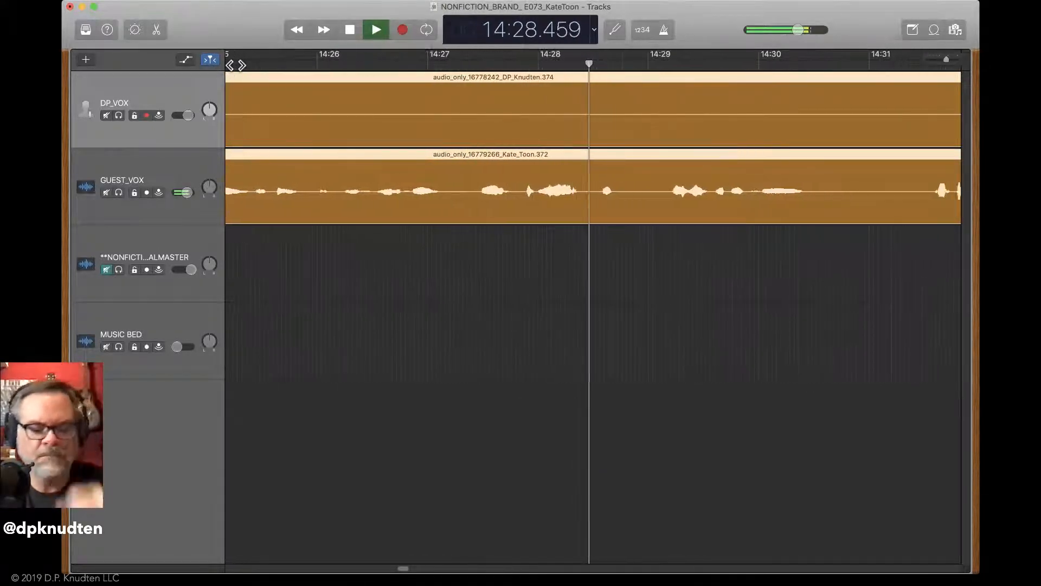
# Split both voice regions at 14:27.360, trim about 0.5 seconds after the cut, close the gap, and play back from before 14:26
pyautogui.press('space')
pyautogui.click(405, 64)
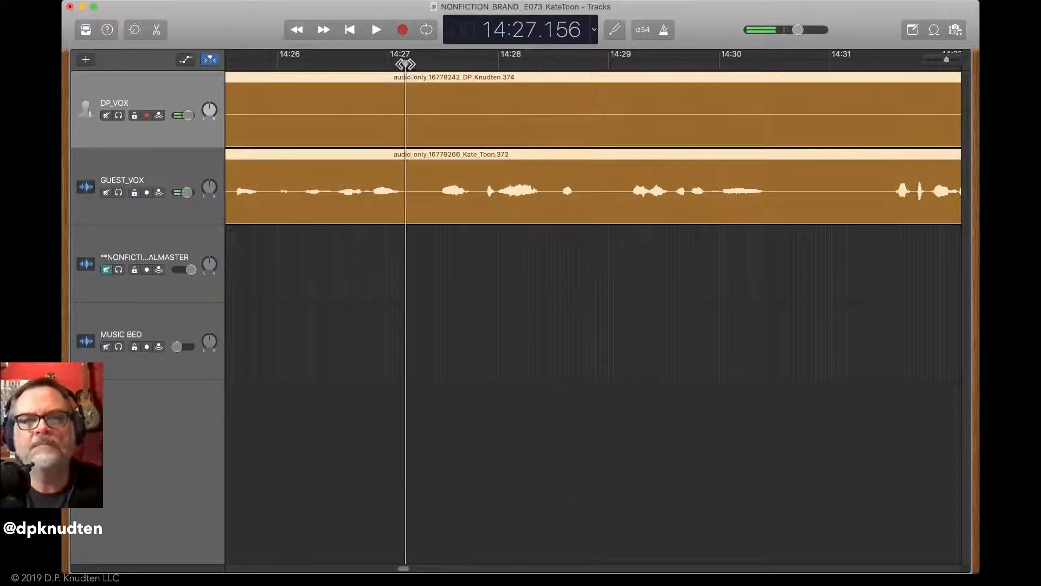
pyautogui.press('space')
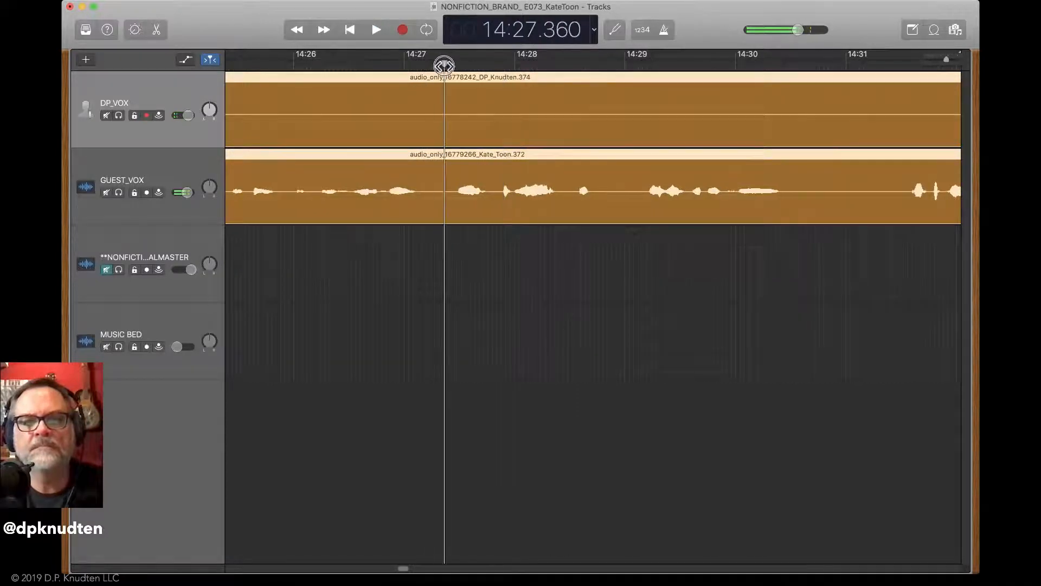
pyautogui.press('super+t')
pyautogui.moveTo(450, 212); pyautogui.dragTo(470, 217)
pyautogui.click(231, 66)
pyautogui.press('space')
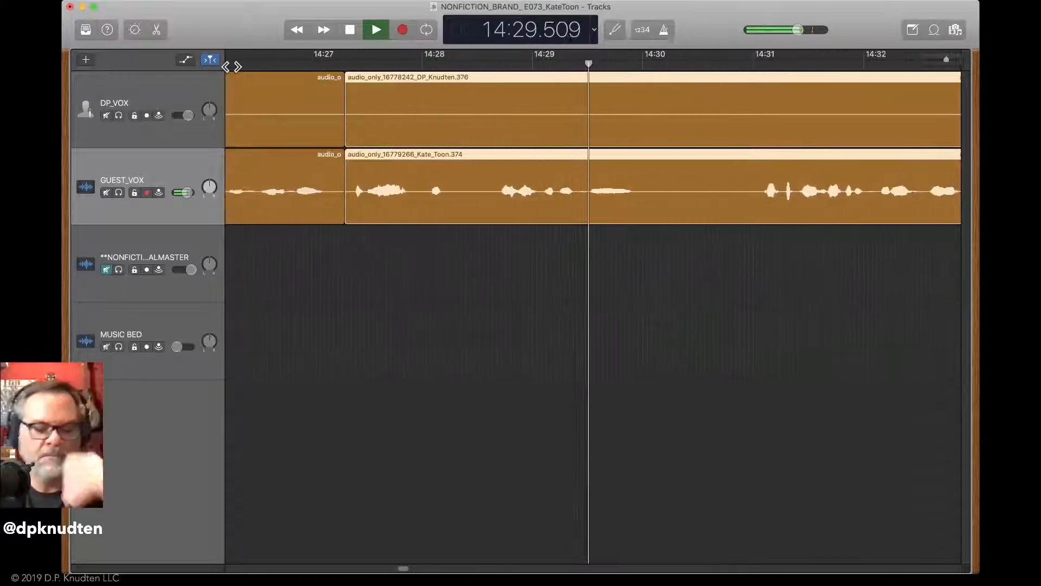
# Split both voice regions at 14:28.000, trim about 0.6 seconds after the cut, close the gap, and play back from just before 14:27
pyautogui.press('space')
pyautogui.moveTo(343, 67); pyautogui.dragTo(356, 64)
pyautogui.press('super+t')
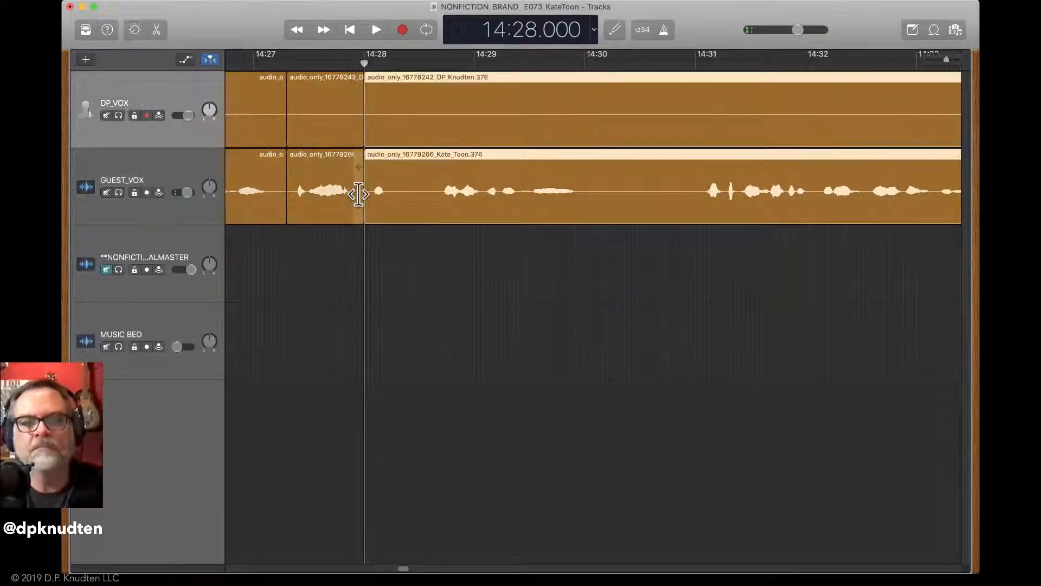
pyautogui.moveTo(382, 205); pyautogui.dragTo(434, 219)
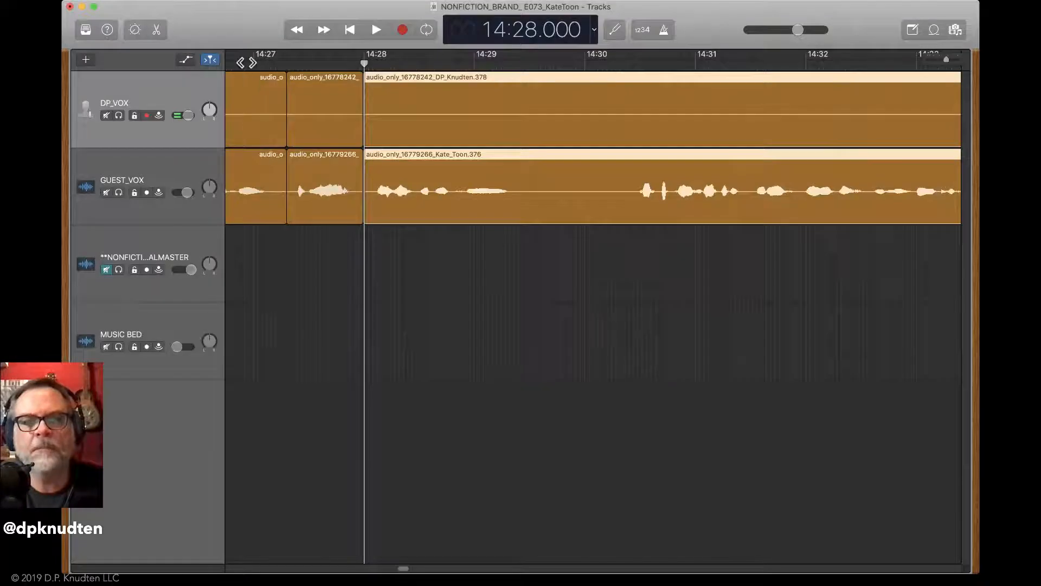
pyautogui.press('space')
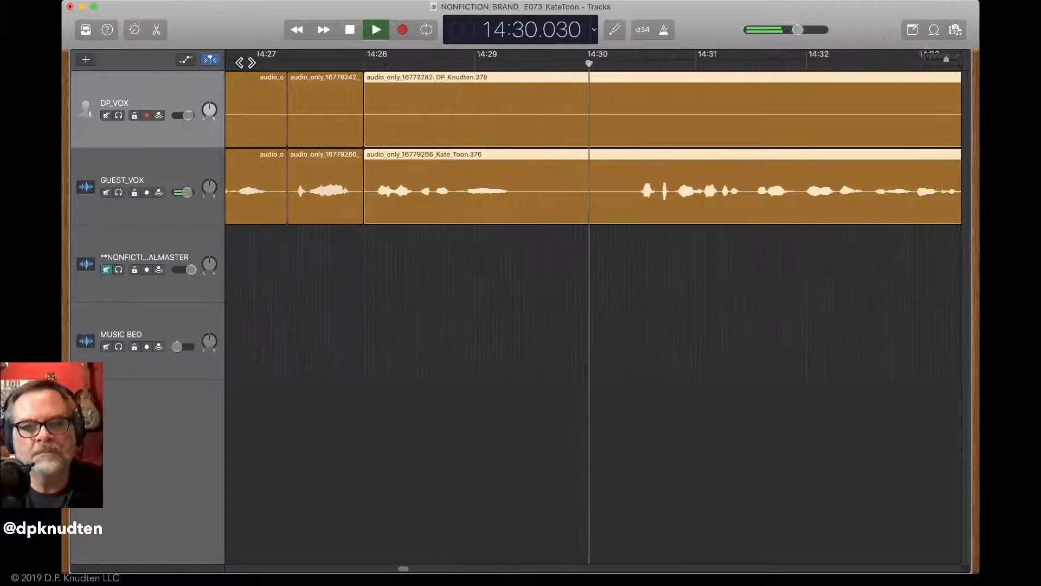
# Split both voice regions at 14:29.520, trim about 0.85 seconds of the pause, close the gap, and play back from 14:27.913
pyautogui.press('space')
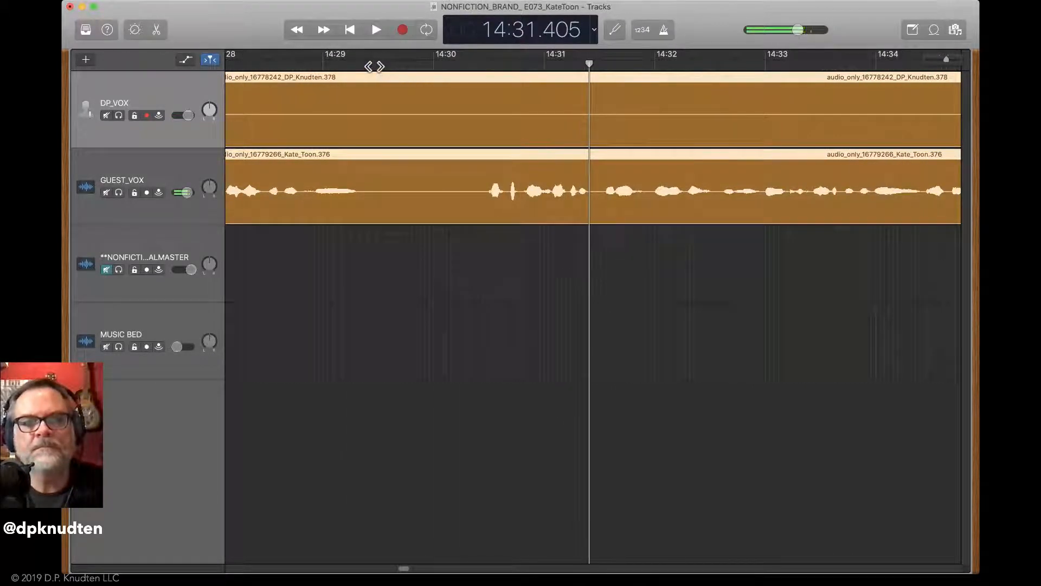
pyautogui.press('super+t')
pyautogui.click(385, 193)
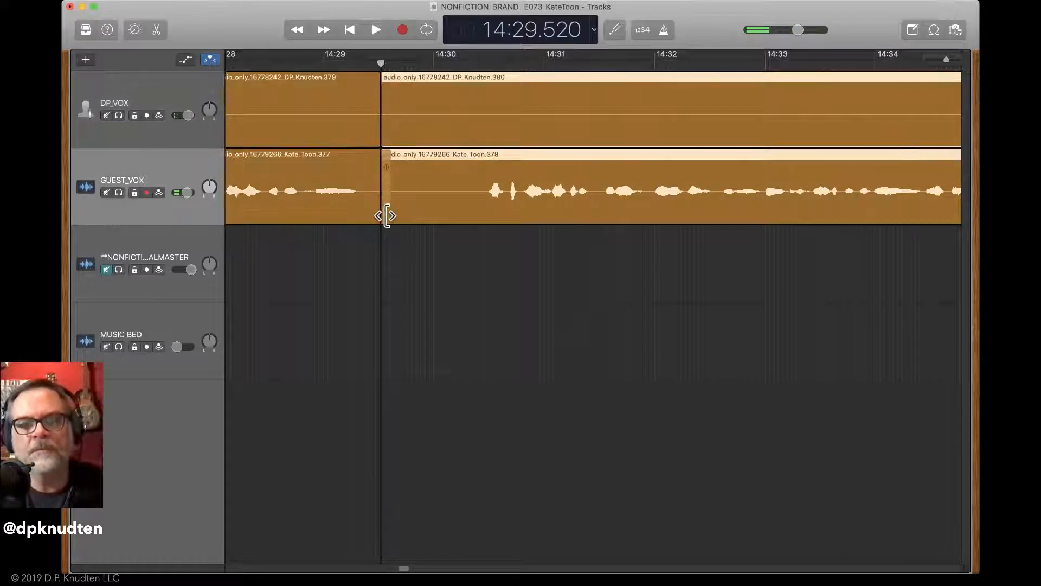
pyautogui.moveTo(386, 216); pyautogui.dragTo(471, 216)
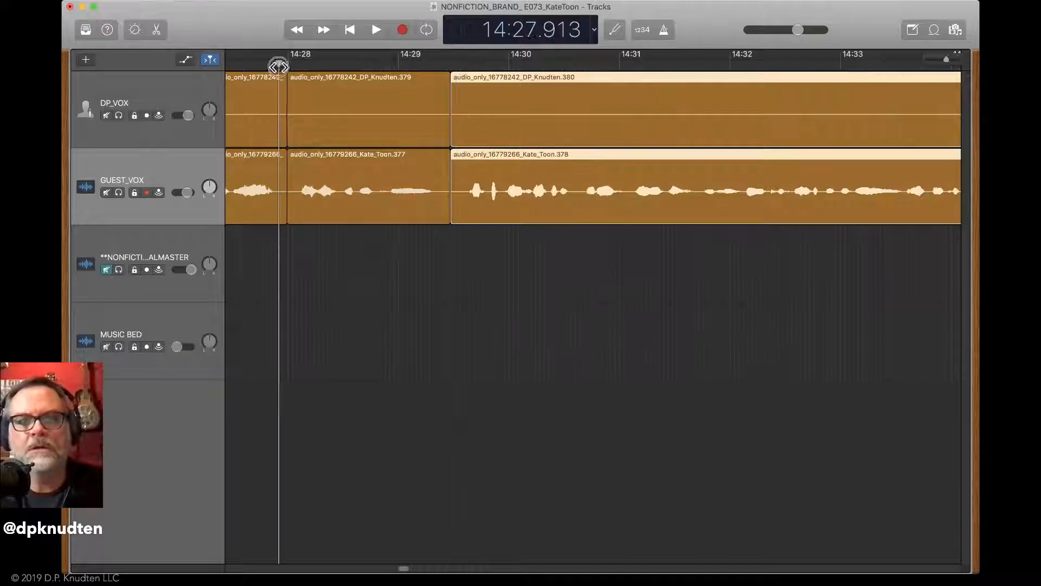
pyautogui.press('space')
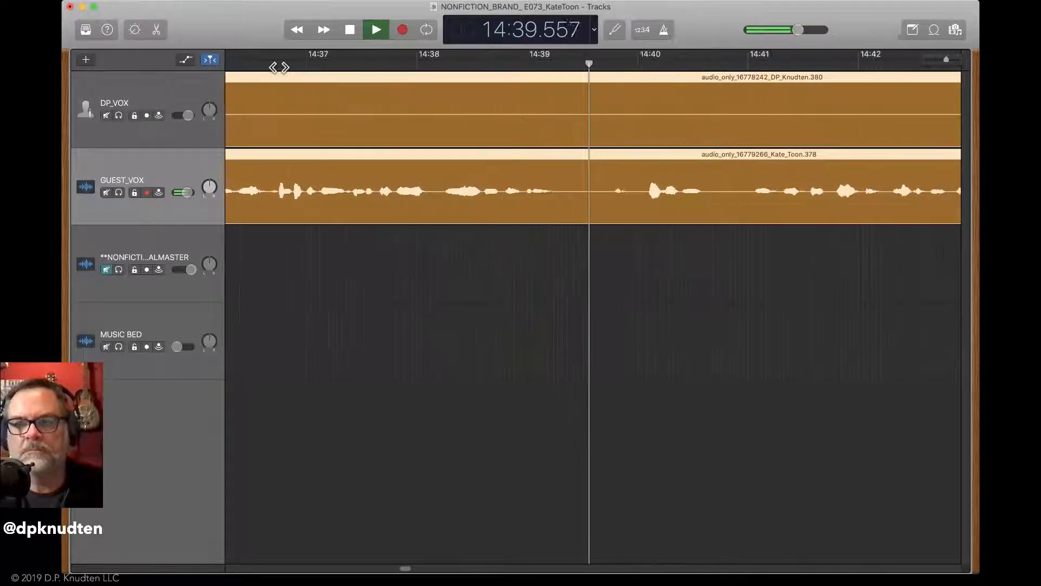
# Split both voice regions at 14:39.560, trim about 0.5 seconds, close the gap, dismiss the chat's read-only notice, and play back from before 14:38
pyautogui.press('space')
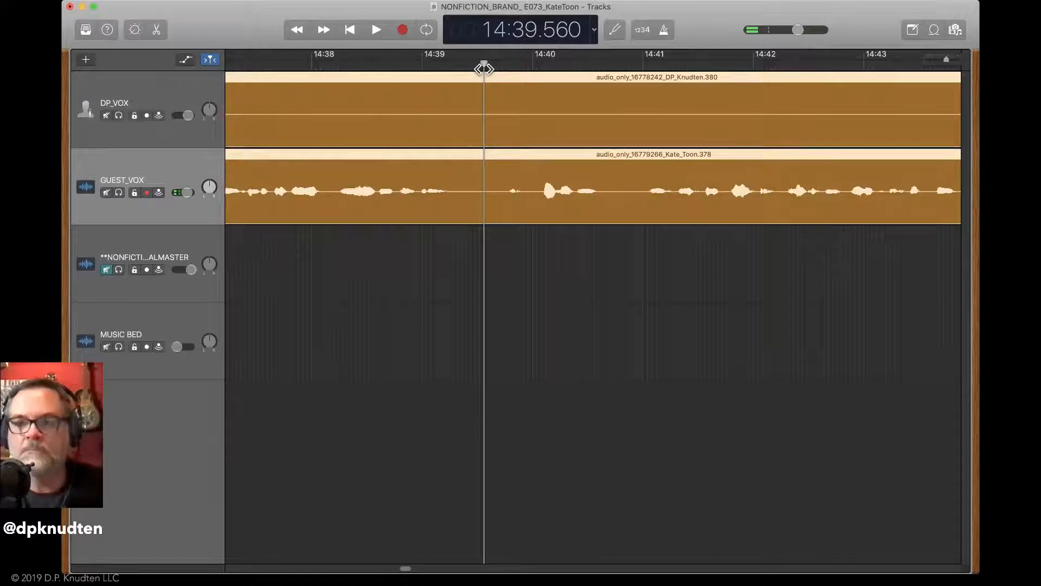
pyautogui.press('super+t')
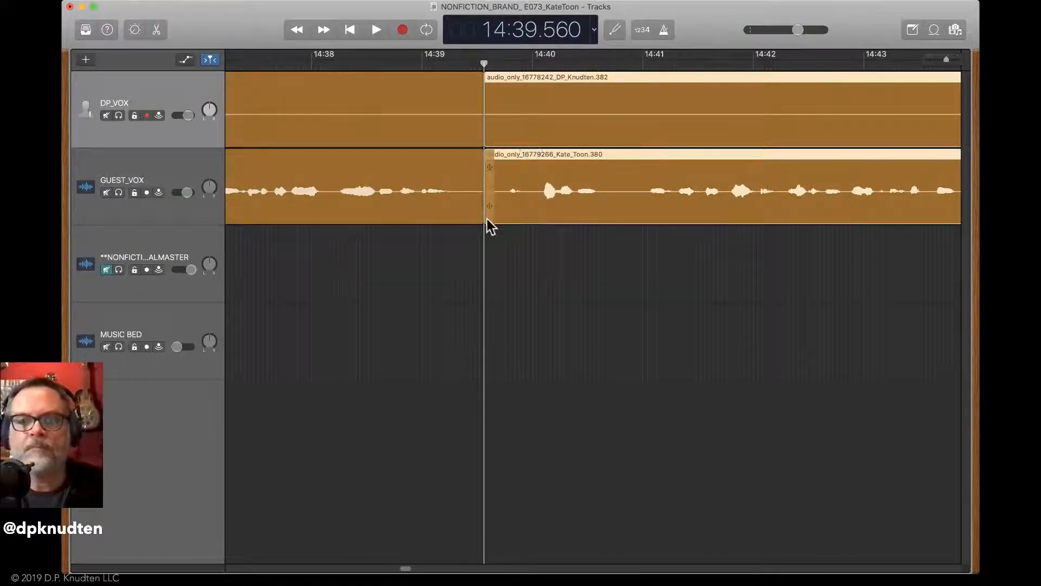
pyautogui.moveTo(488, 218); pyautogui.dragTo(536, 222)
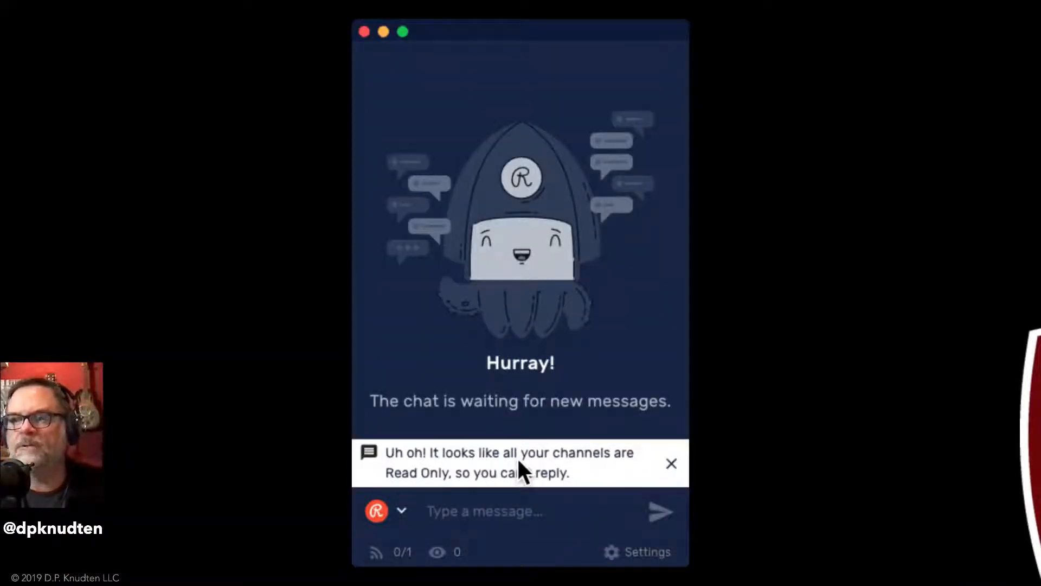
pyautogui.click(672, 463)
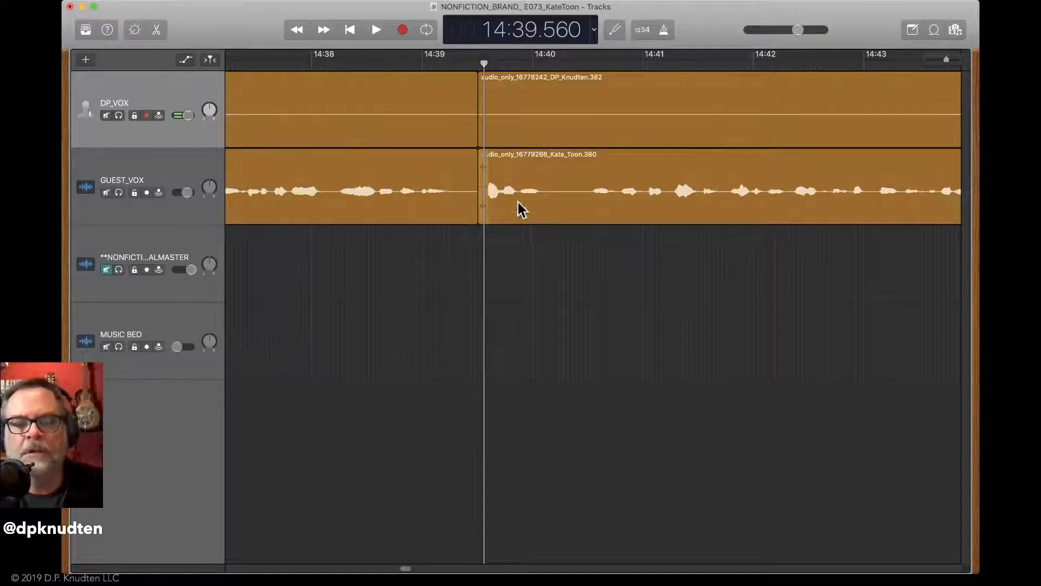
pyautogui.doubleClick(288, 65)
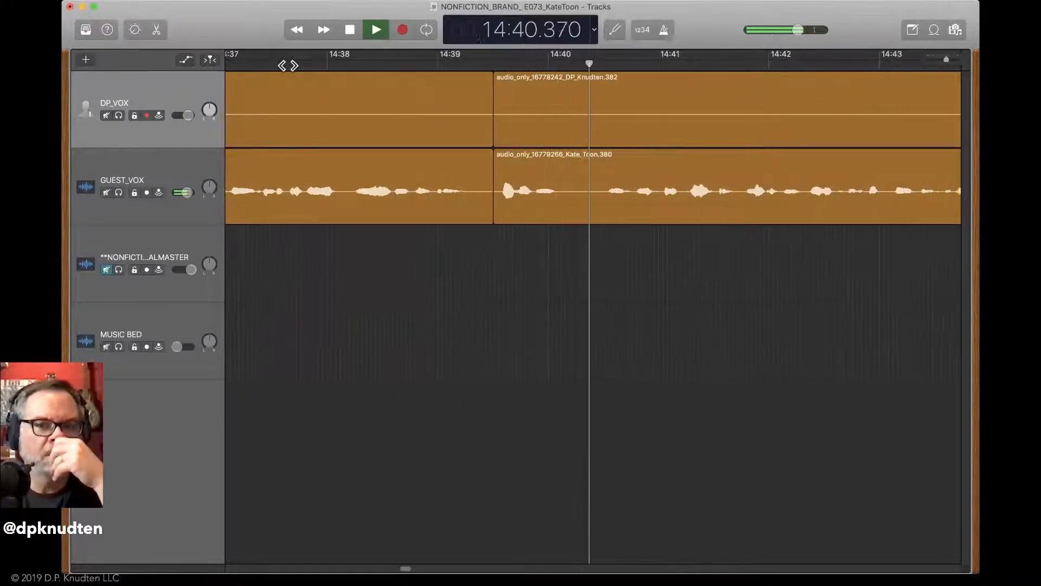
# Split both voice regions at 14:40.375, trim about 0.45 seconds after the cut, close the gap, and play back from just before 14:39
pyautogui.press('space')
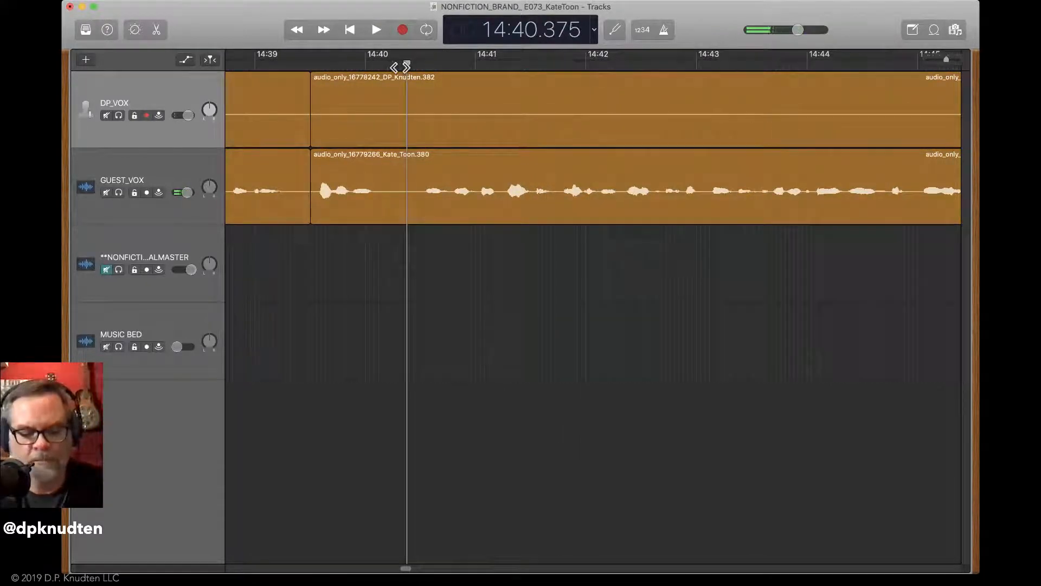
pyautogui.moveTo(432, 270); pyautogui.dragTo(425, 41)
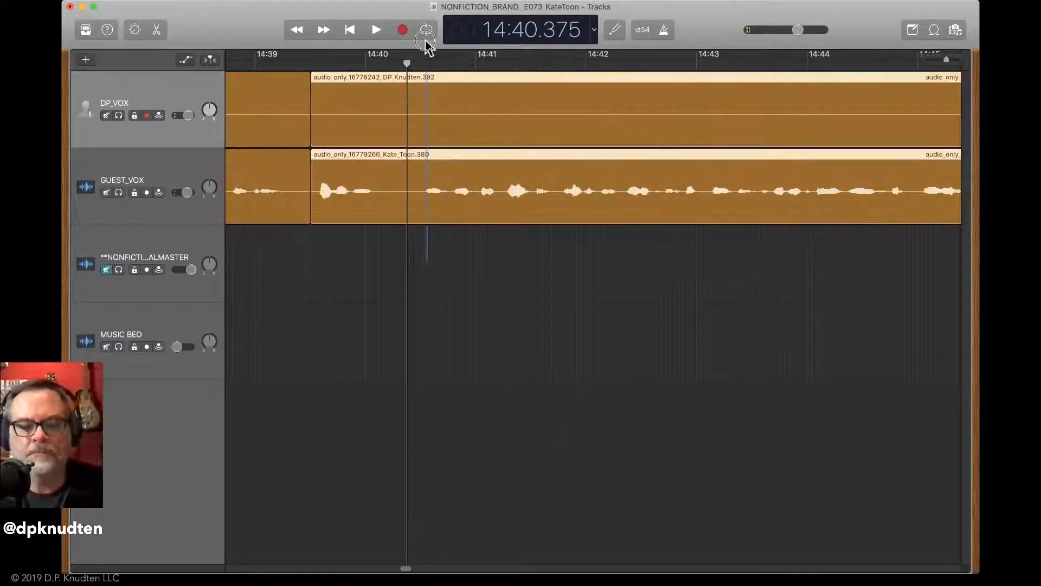
pyautogui.press('super+t')
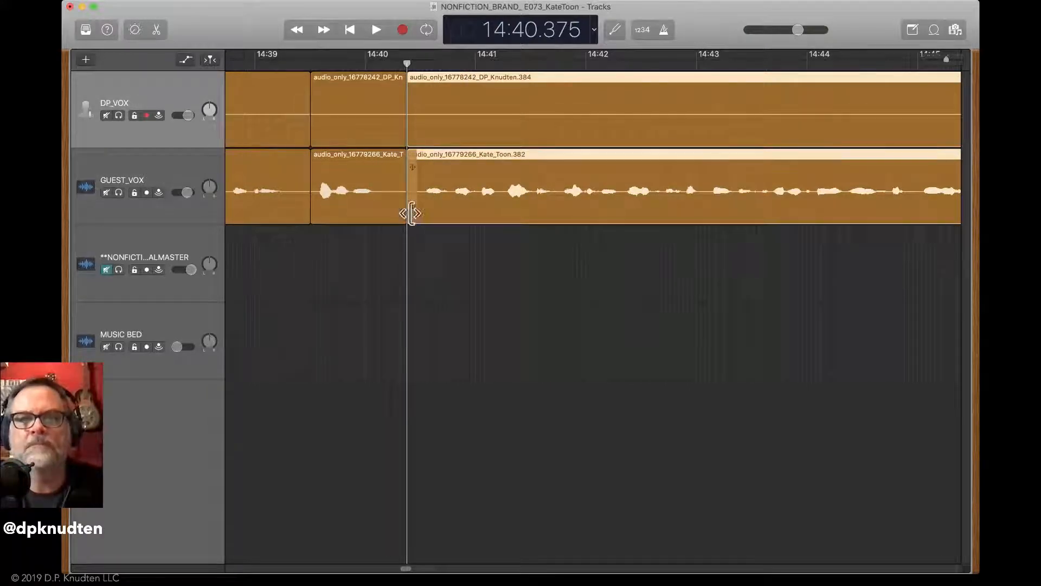
pyautogui.moveTo(412, 213); pyautogui.dragTo(459, 220)
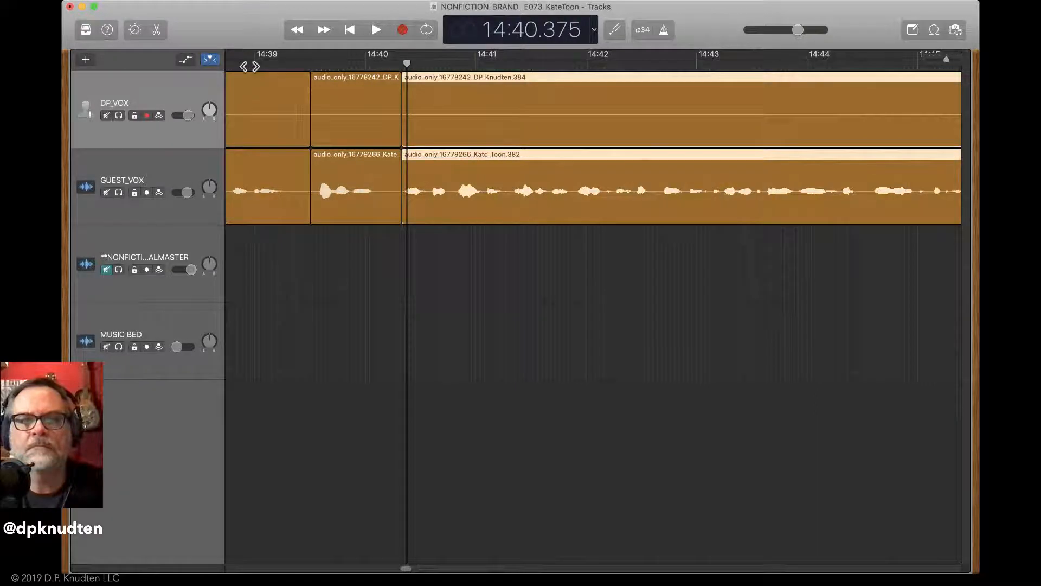
pyautogui.click(251, 66)
pyautogui.press('space')
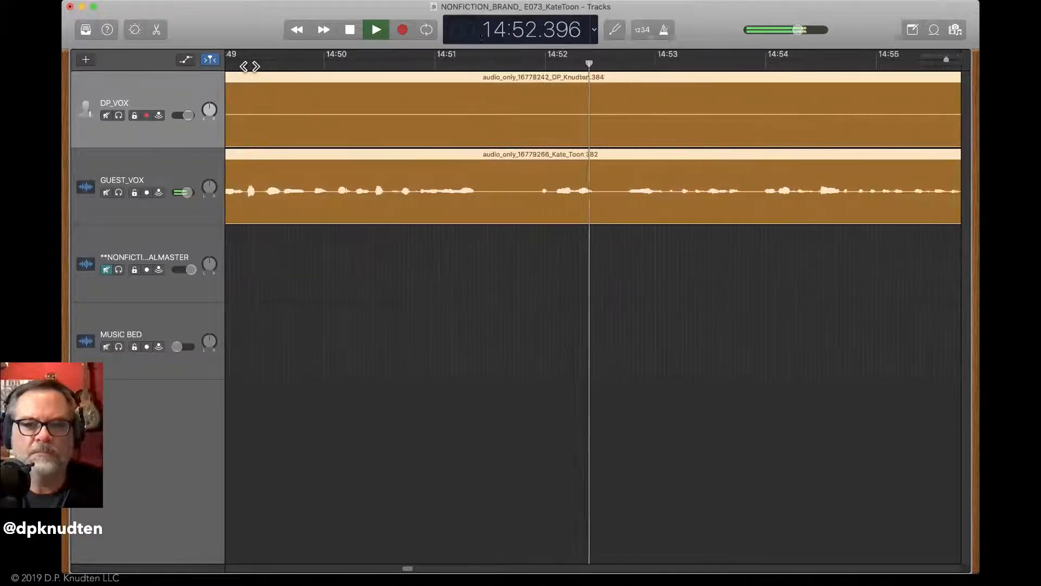
# Split both voice regions at 14:51.600, trim about 0.4 seconds after the cut, close the gap, and play back from around 14:50
pyautogui.press('space')
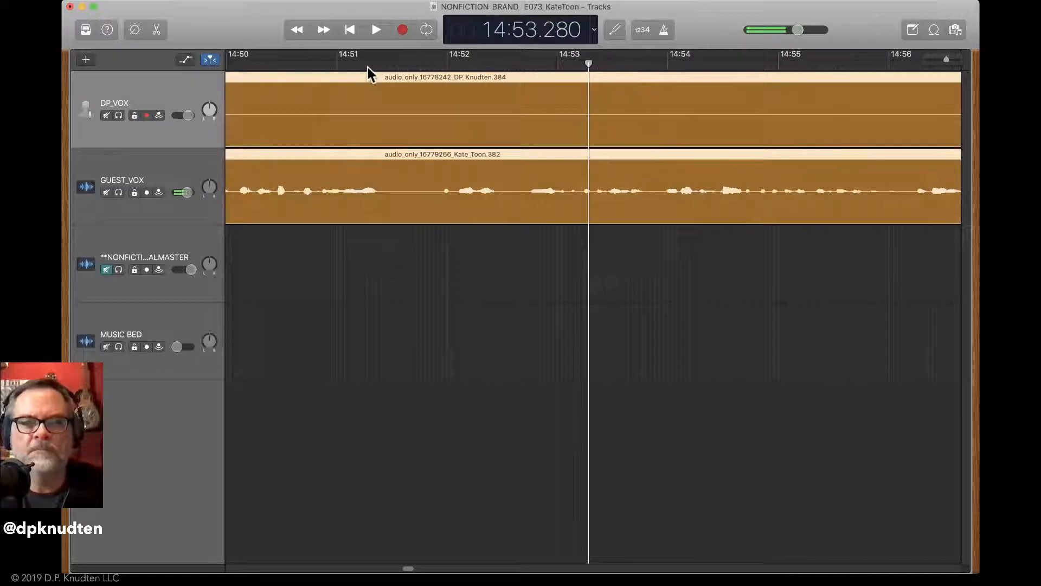
pyautogui.press('super+t')
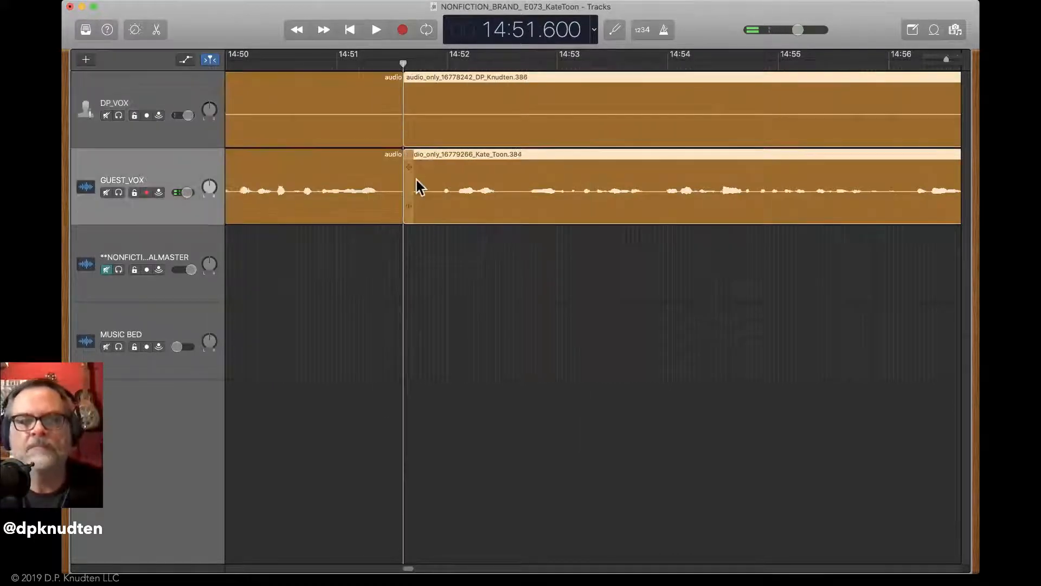
pyautogui.moveTo(406, 204)
pyautogui.mouseDown()
pyautogui.moveTo(444, 215)
pyautogui.moveTo(413, 214)
pyautogui.mouseUp()
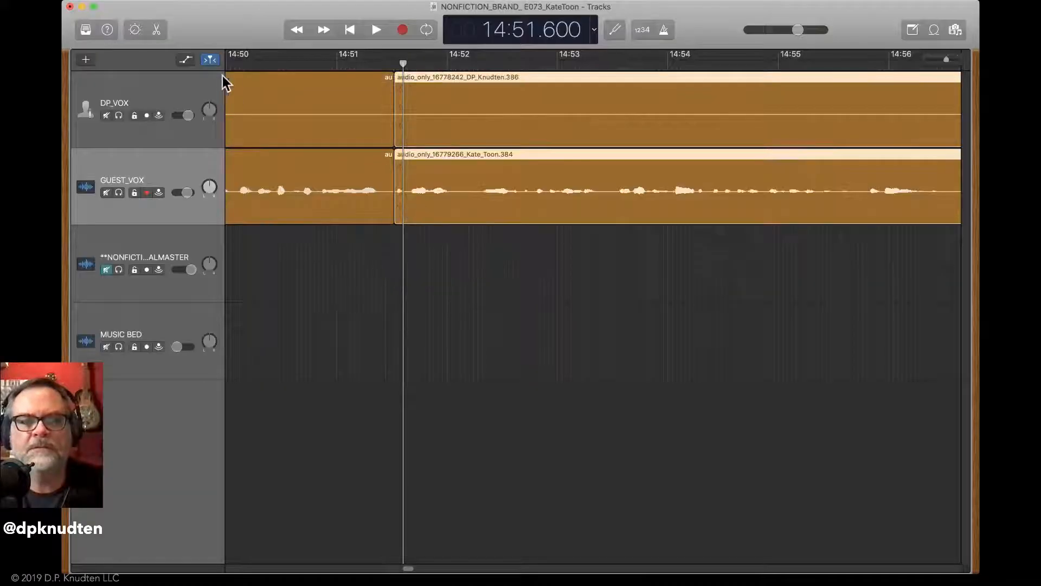
pyautogui.press('space')
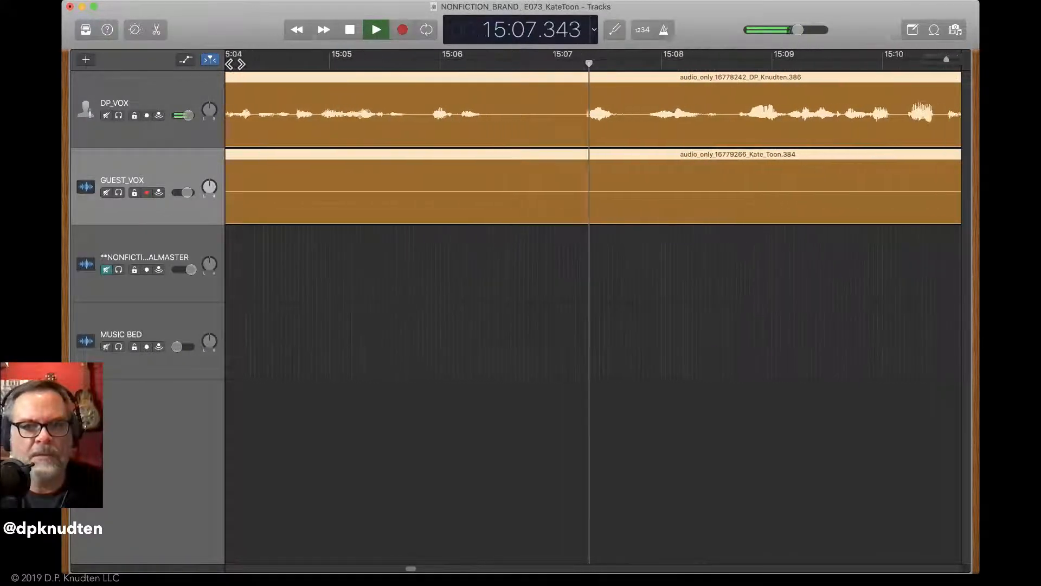
# Split both voice regions at 15:06.750, trim about 0.55 seconds of the pause, close the gap, and play back from 15:04.249
pyautogui.click(371, 64)
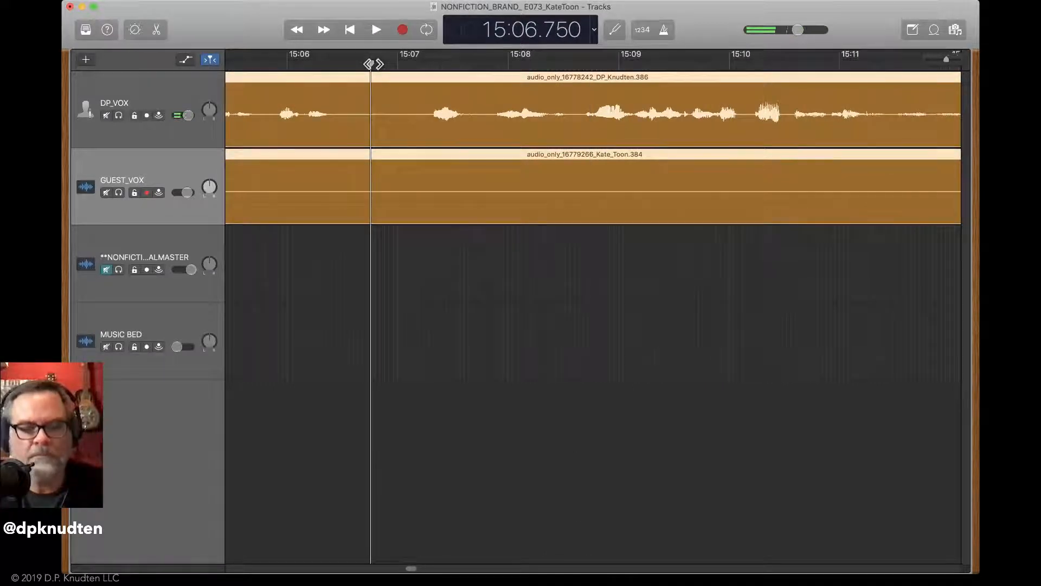
pyautogui.press('super+t')
pyautogui.moveTo(378, 209); pyautogui.dragTo(431, 211)
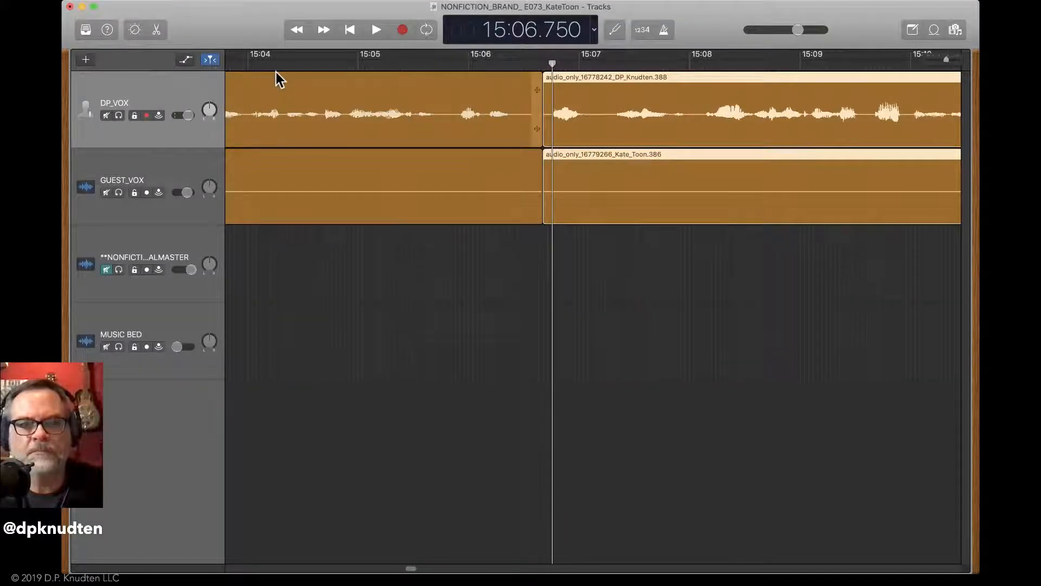
pyautogui.click(275, 73)
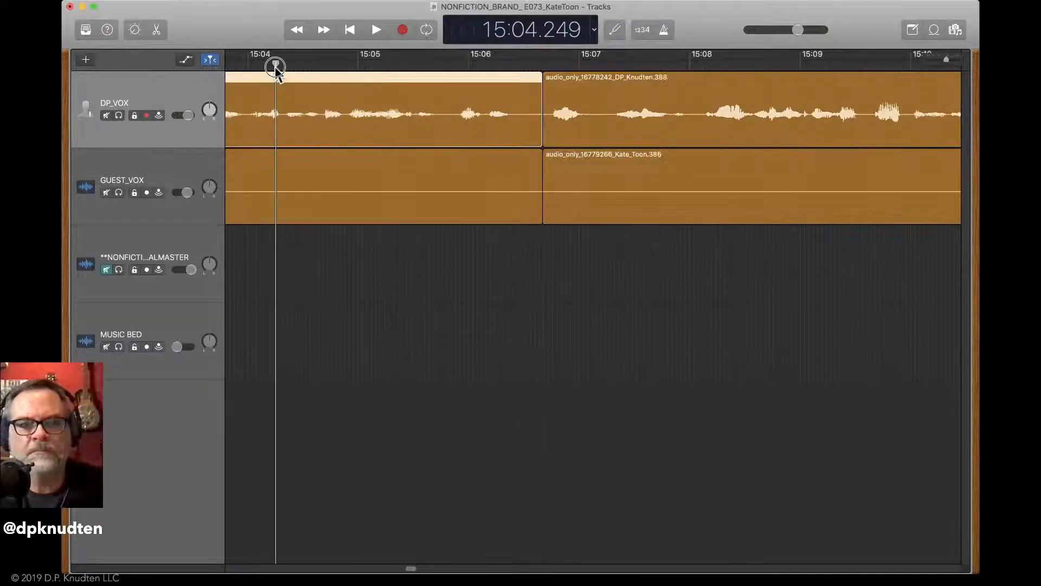
pyautogui.press('space')
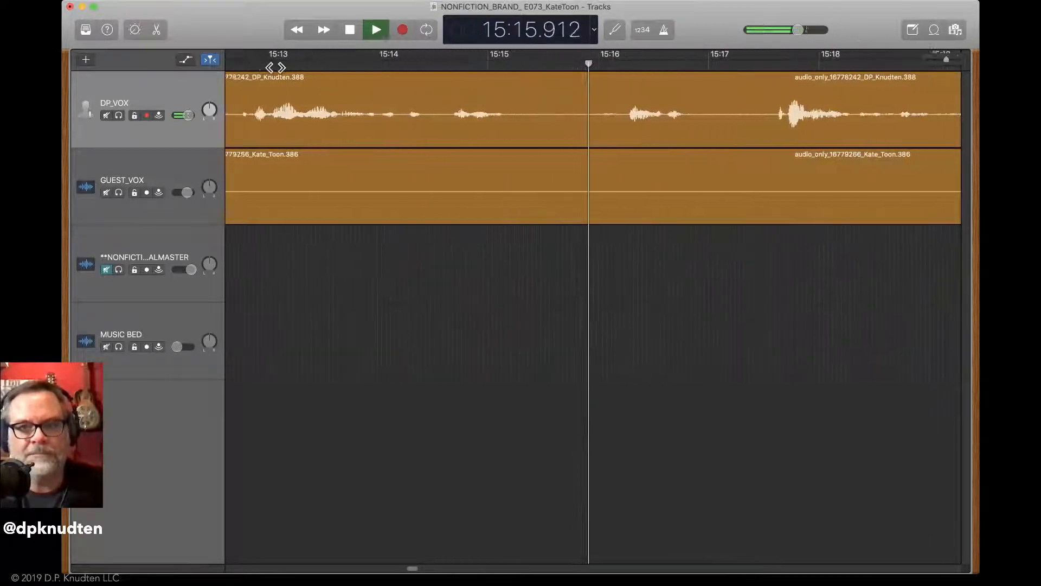
# Split both voice regions at 15:15.360, trim about 0.55 seconds after the cut, close the gap, and play back from around 15:14
pyautogui.click(376, 30)
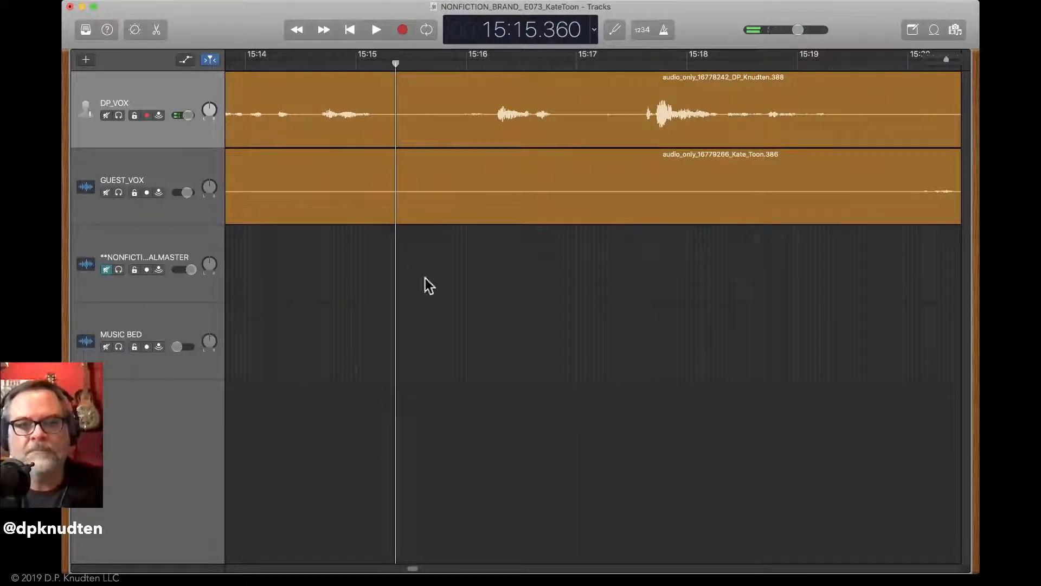
pyautogui.moveTo(429, 286); pyautogui.dragTo(430, 103)
pyautogui.press('super+t')
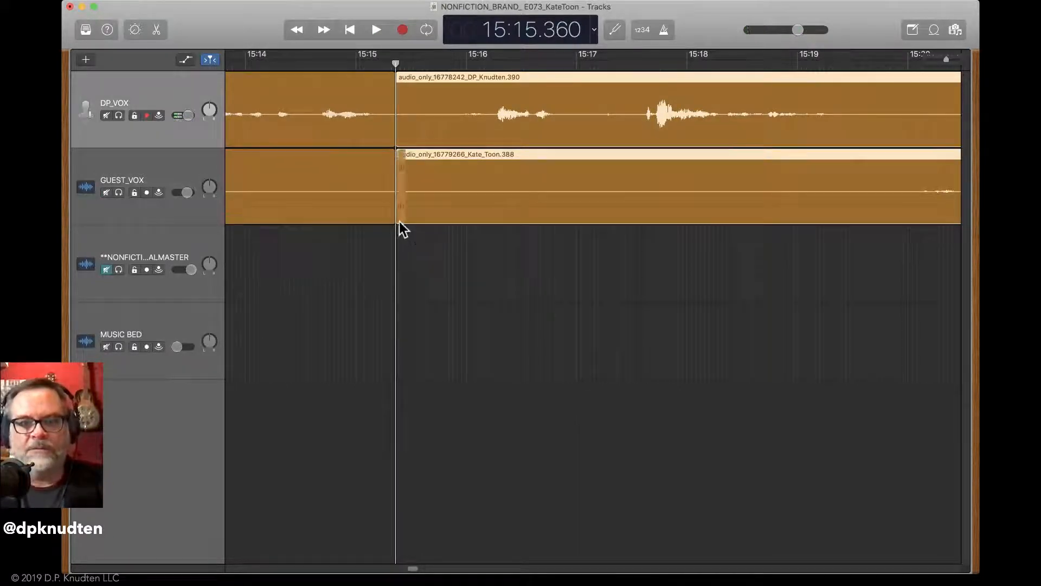
pyautogui.moveTo(401, 219); pyautogui.dragTo(435, 207)
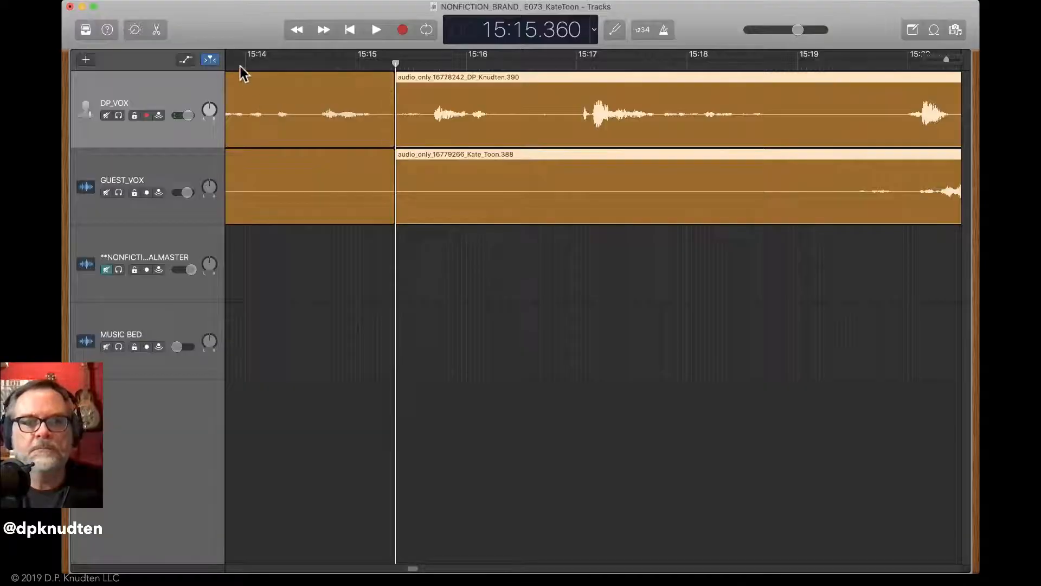
pyautogui.press('space')
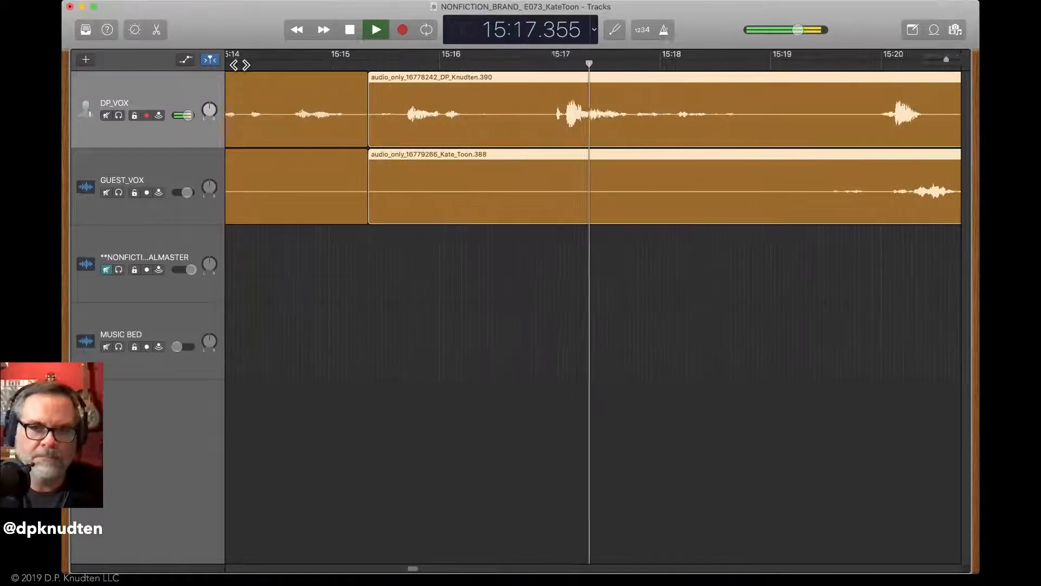
# Split both voice regions at 15:16.600, trim about 0.3 seconds after the cut, and close the gap
pyautogui.press('space')
pyautogui.click(462, 63)
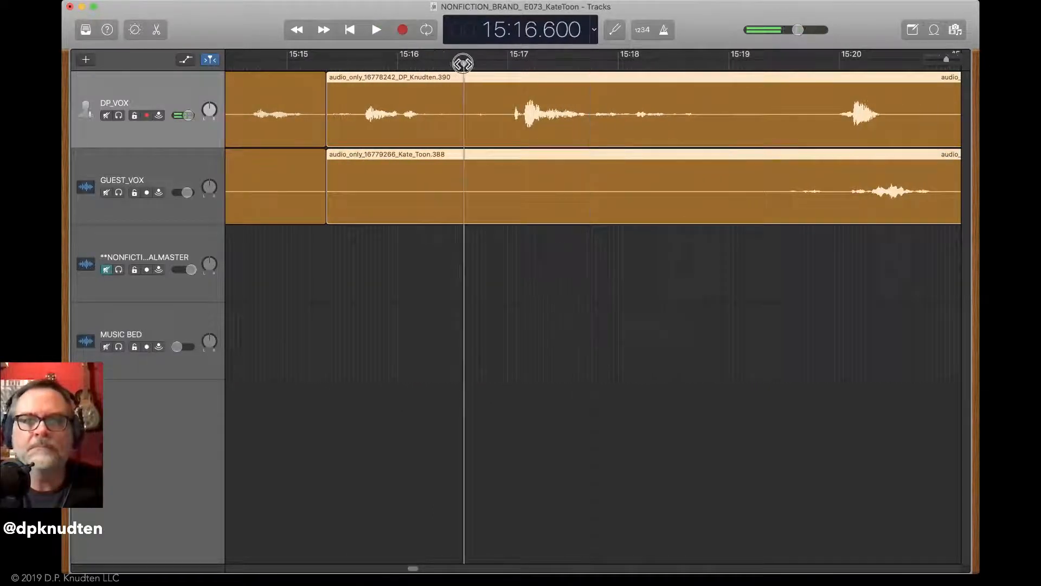
pyautogui.press('super+t')
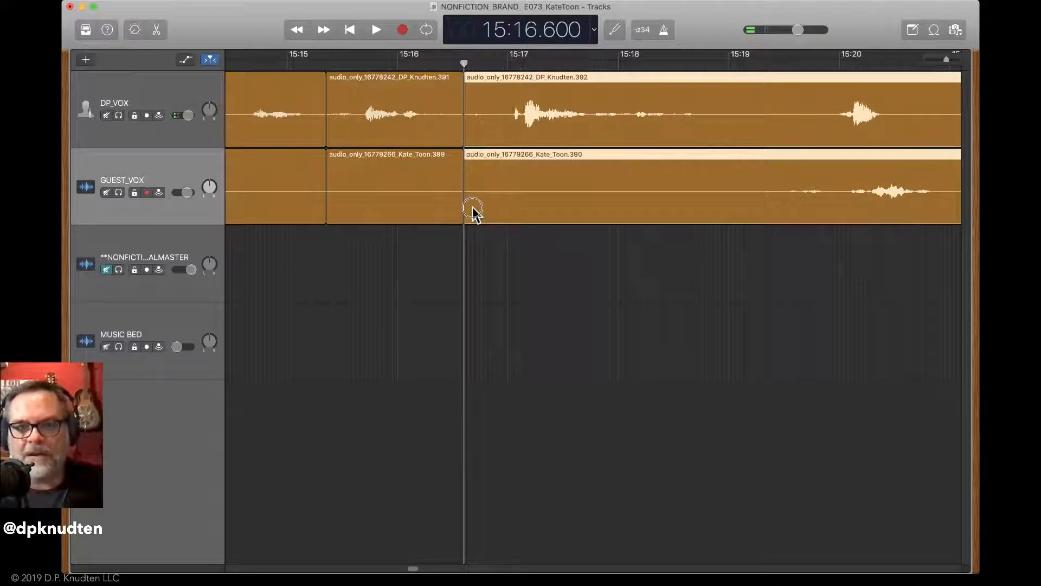
pyautogui.moveTo(473, 212); pyautogui.dragTo(501, 204)
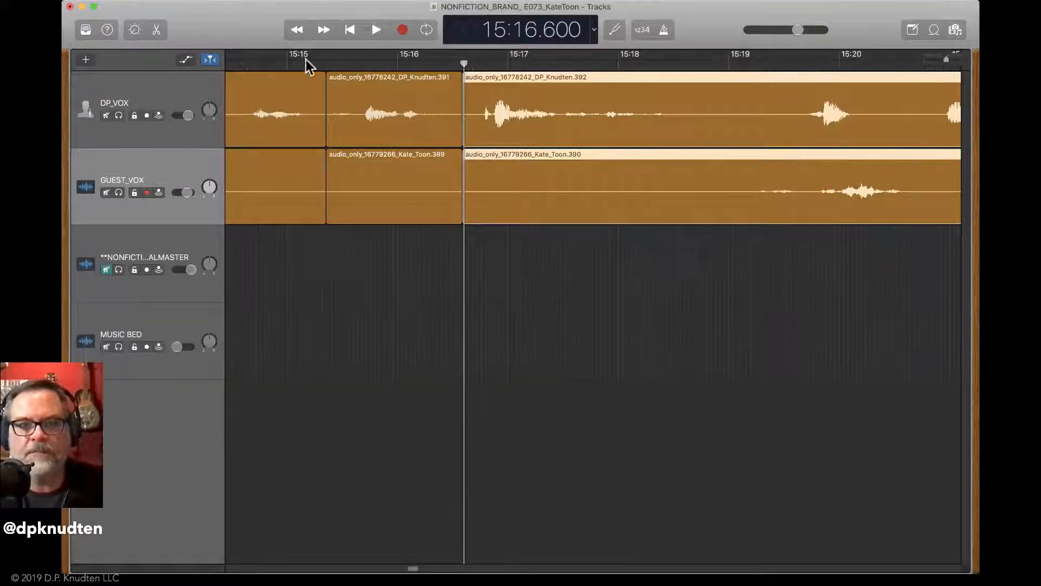
# Play on to the next pause, split both voice regions at 15:27.640, trim about 1.3 seconds after the cut, and close the gap
pyautogui.press('space')
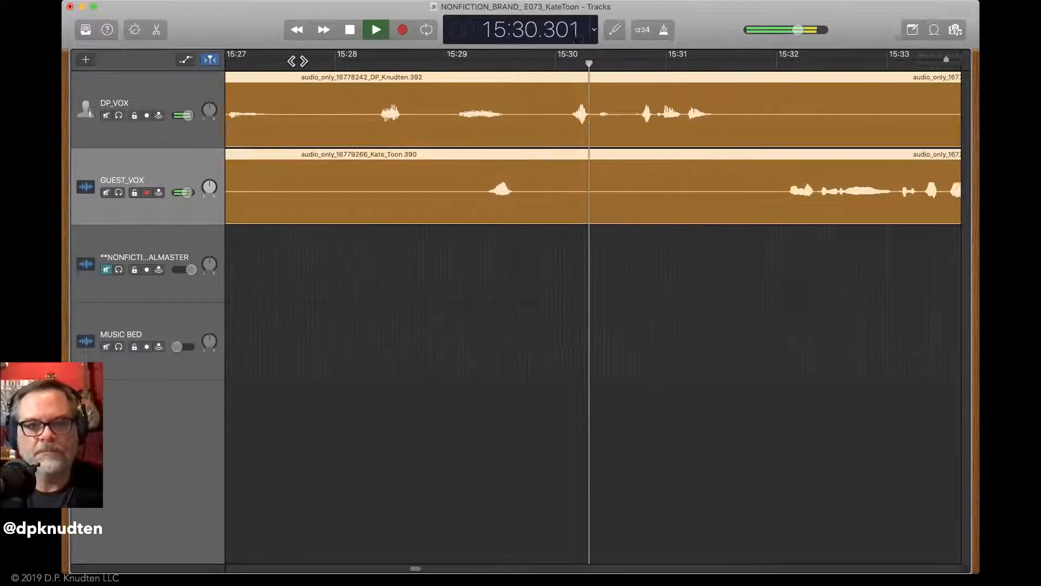
pyautogui.press('space')
pyautogui.hscroll(-3, 296, 82)
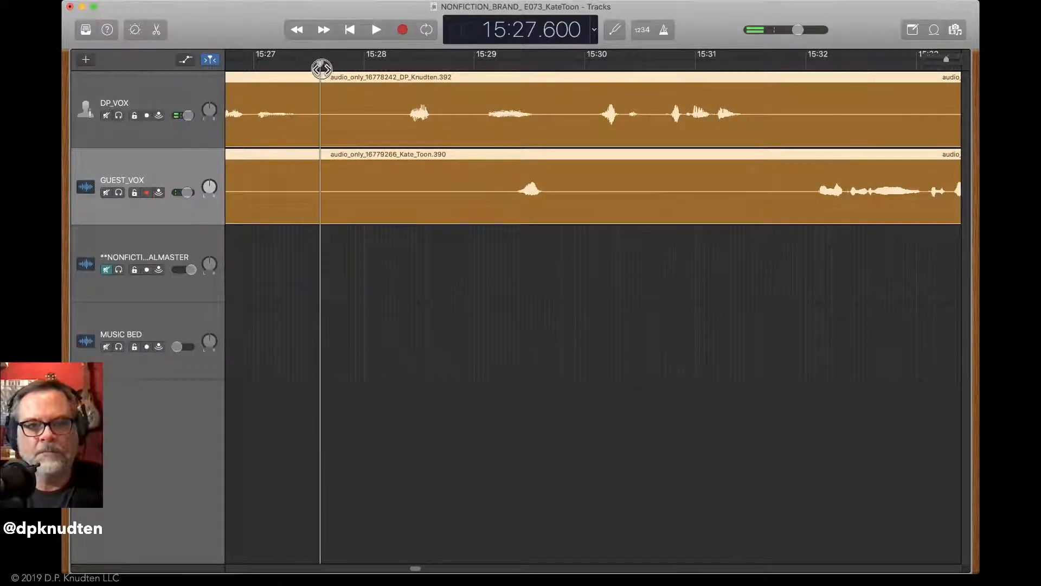
pyautogui.press('super+t')
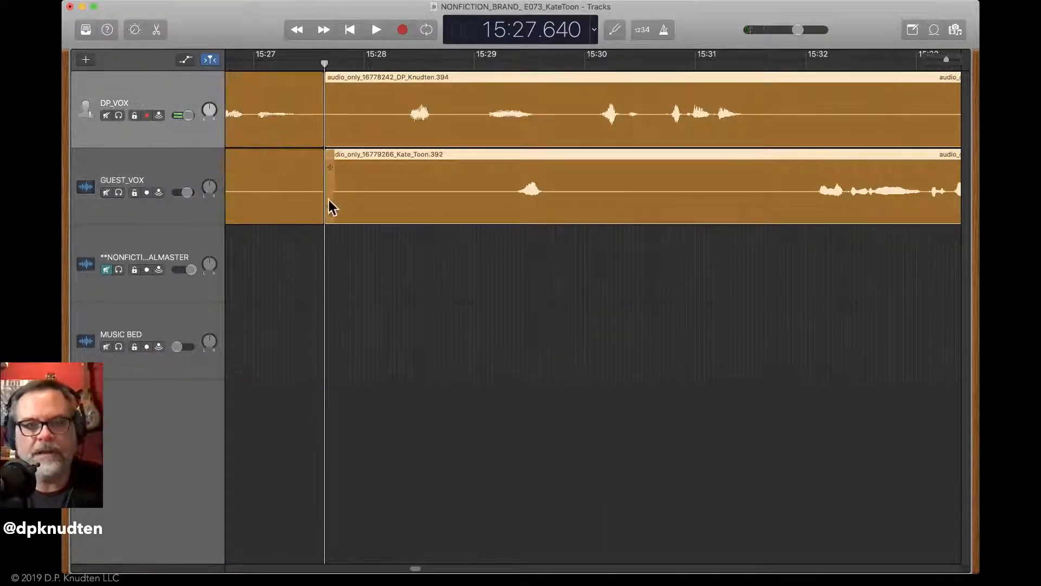
pyautogui.moveTo(331, 200); pyautogui.dragTo(471, 235)
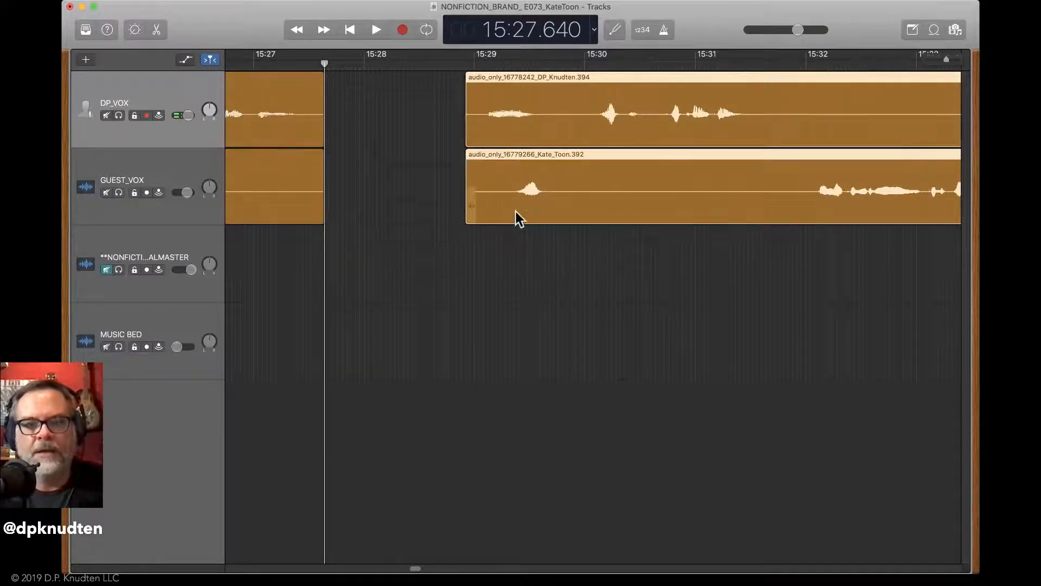
pyautogui.moveTo(470, 120); pyautogui.dragTo(324, 120)
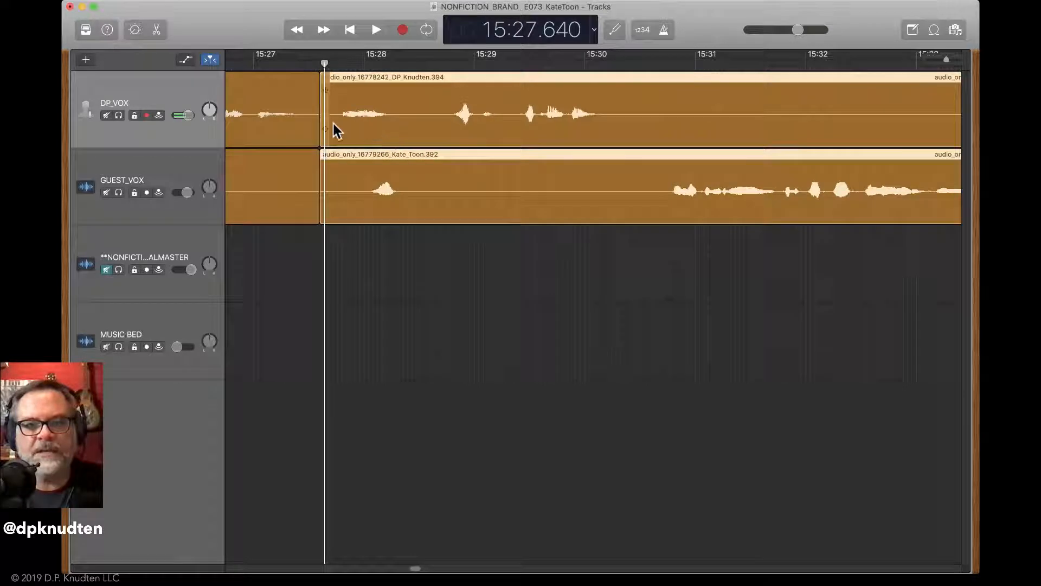
pyautogui.click(393, 281)
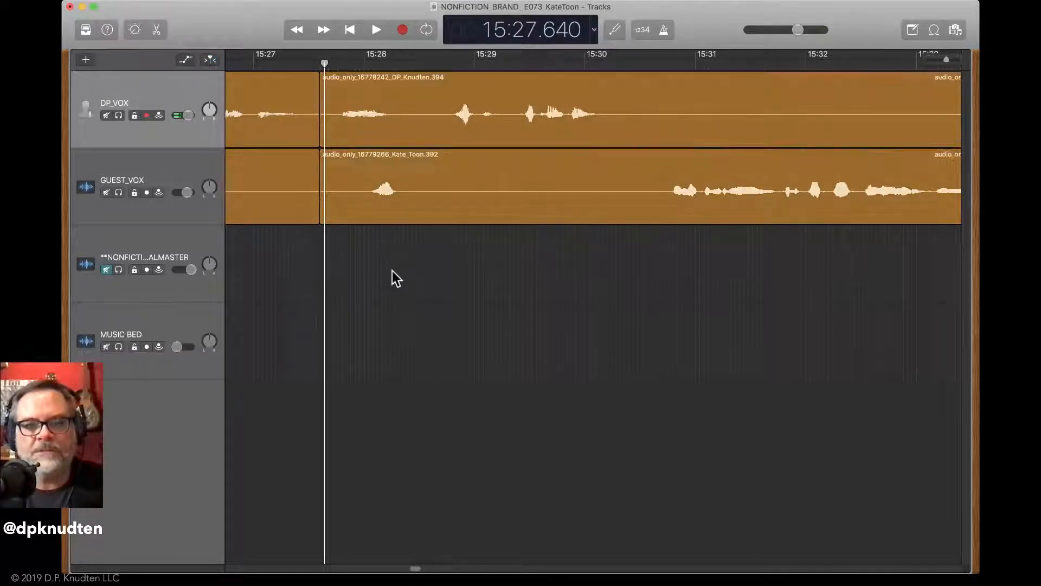
# Trim about 0.7 seconds off the start of the DP_VOX region at the 15:27 cut, and play back from around 15:25
pyautogui.click(354, 142)
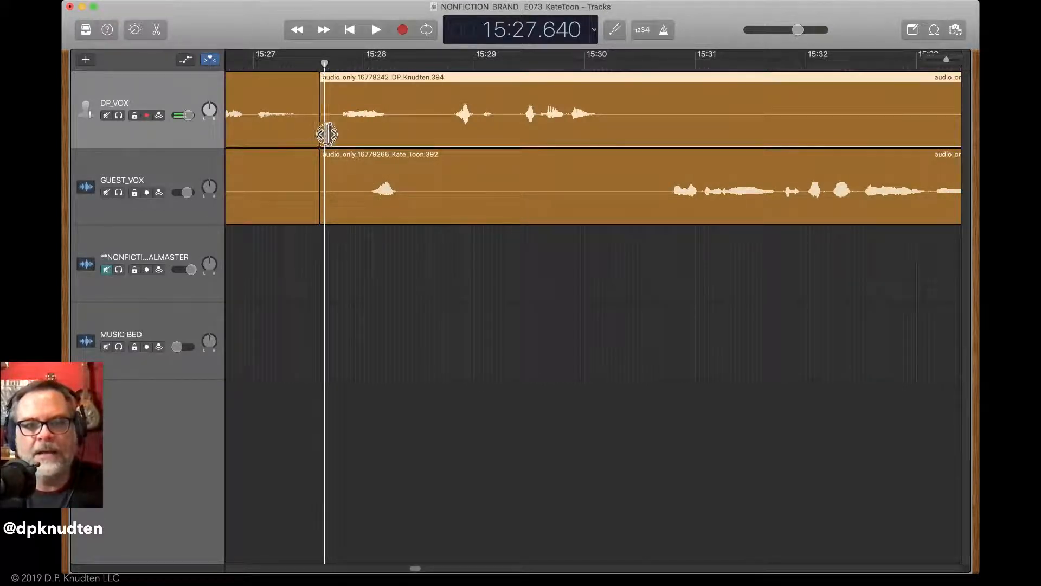
pyautogui.moveTo(327, 134); pyautogui.dragTo(396, 145)
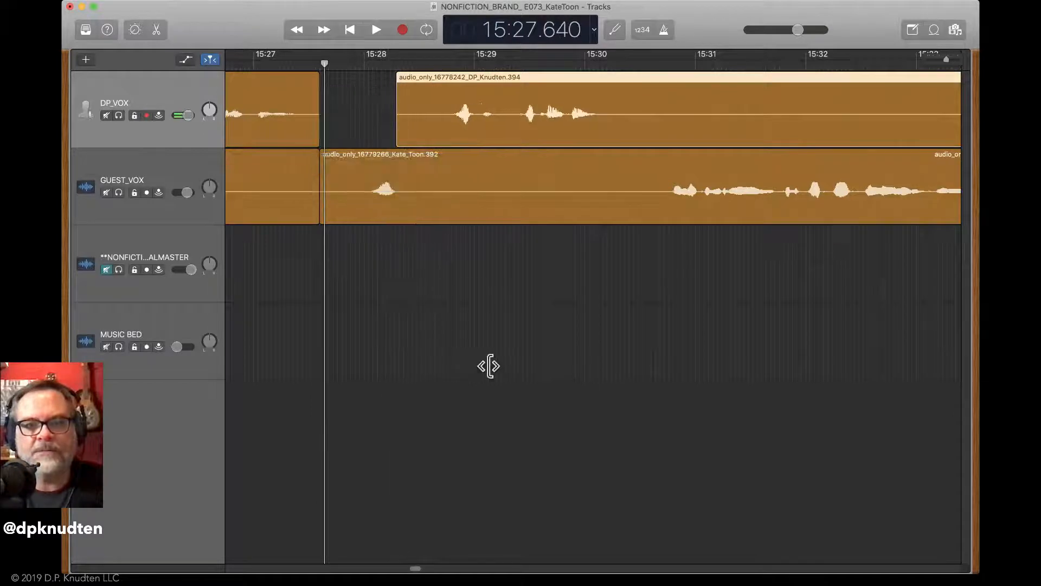
pyautogui.hscroll(-5, 474, 334)
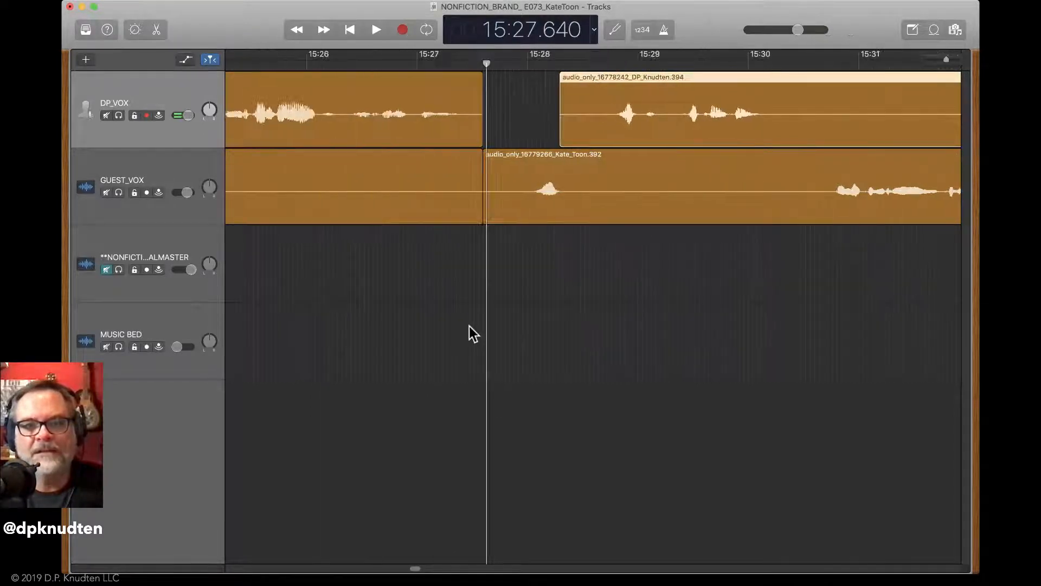
pyautogui.click(238, 66)
pyautogui.press('space')
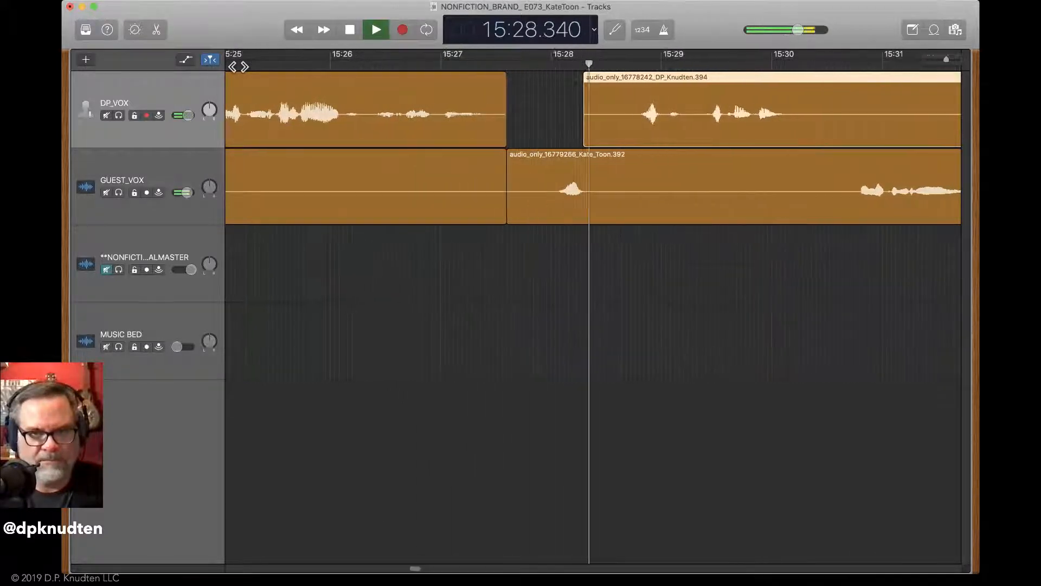
pyautogui.press('c')
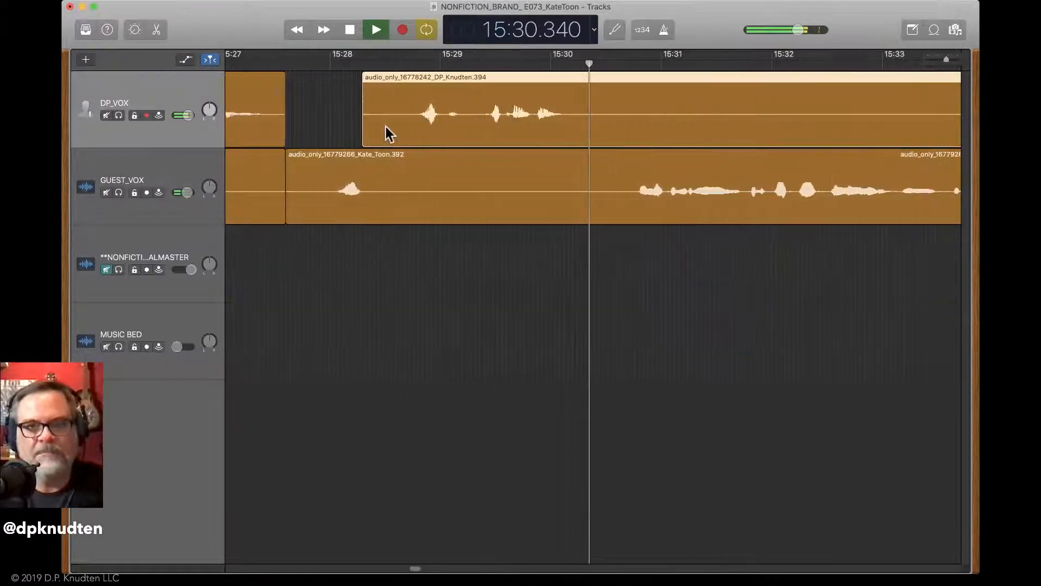
pyautogui.press('space')
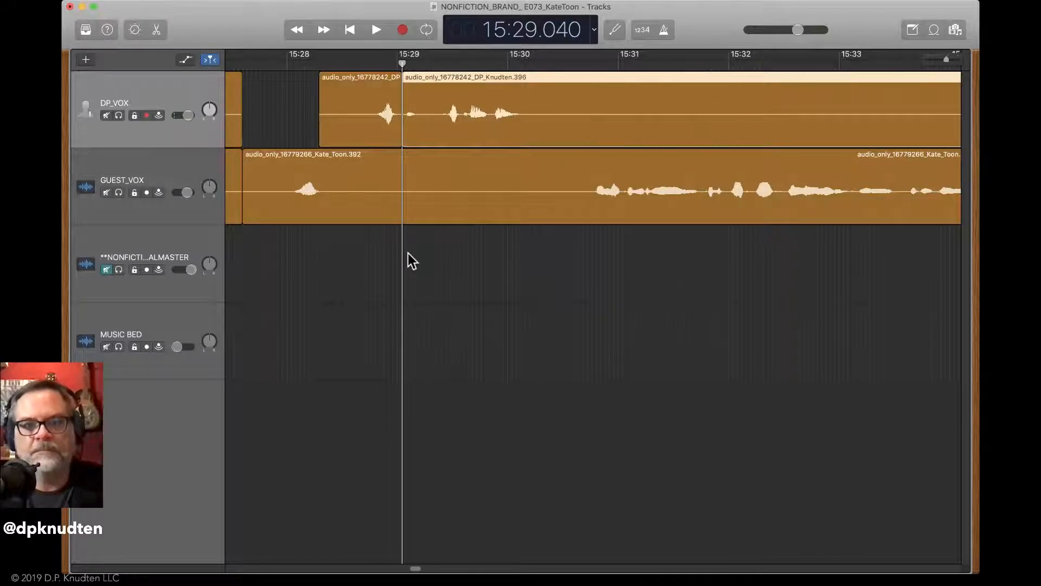
# Split the guest region at 15:29.040 too, trim about 0.35 seconds from both tracks, close the gap, and play back from 15:27.750
pyautogui.click(422, 176)
pyautogui.press('super+t')
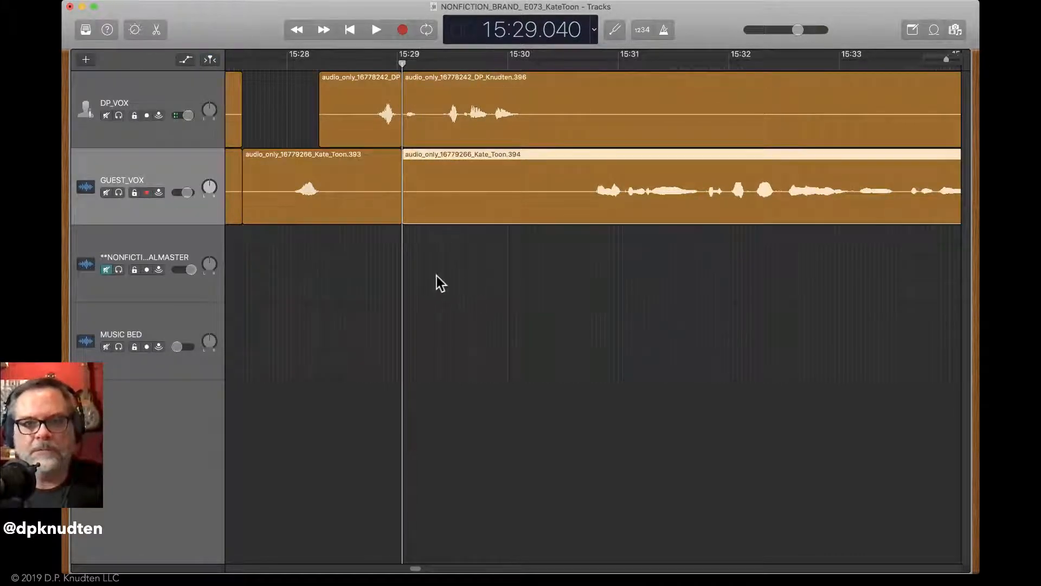
pyautogui.moveTo(437, 276); pyautogui.dragTo(418, 59)
pyautogui.moveTo(408, 214); pyautogui.dragTo(445, 215)
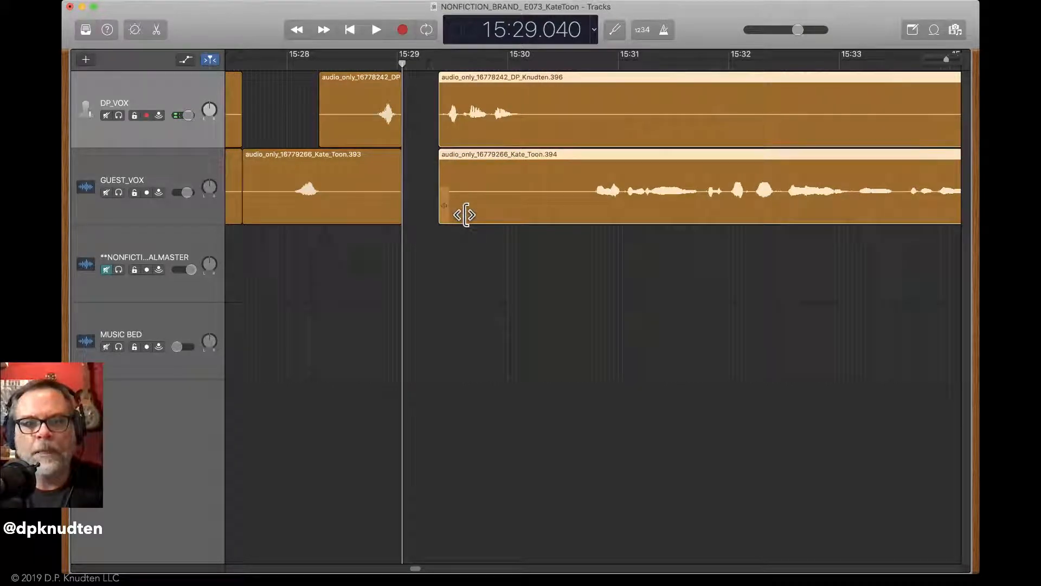
pyautogui.press('super+semicolon')
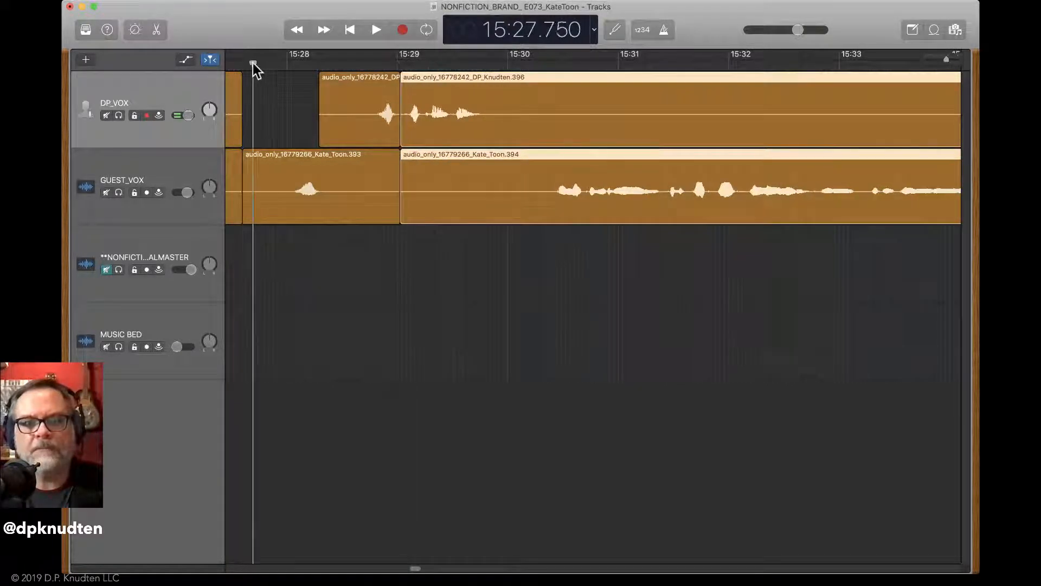
pyautogui.press('space')
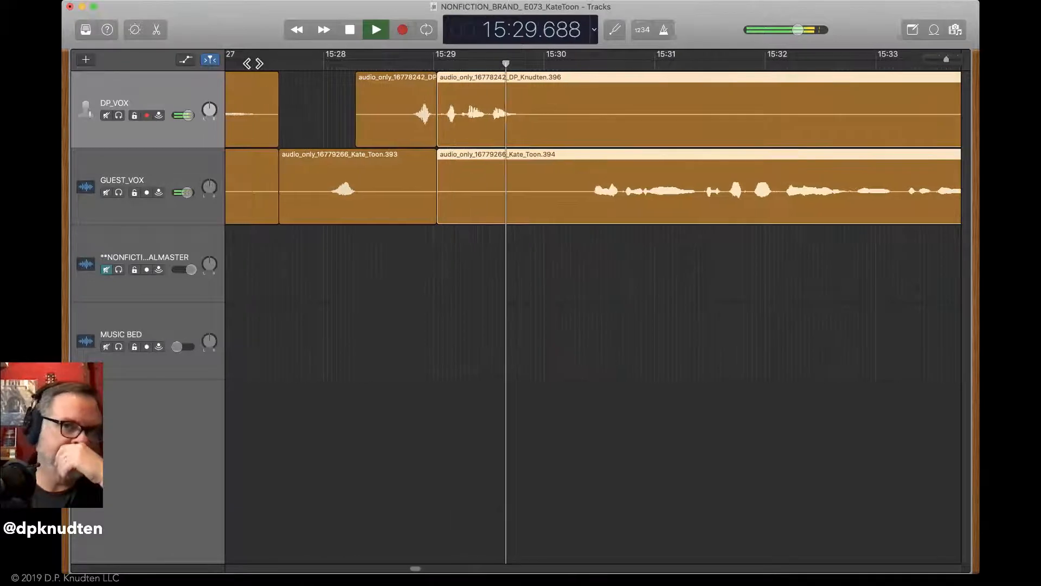
pyautogui.press('space')
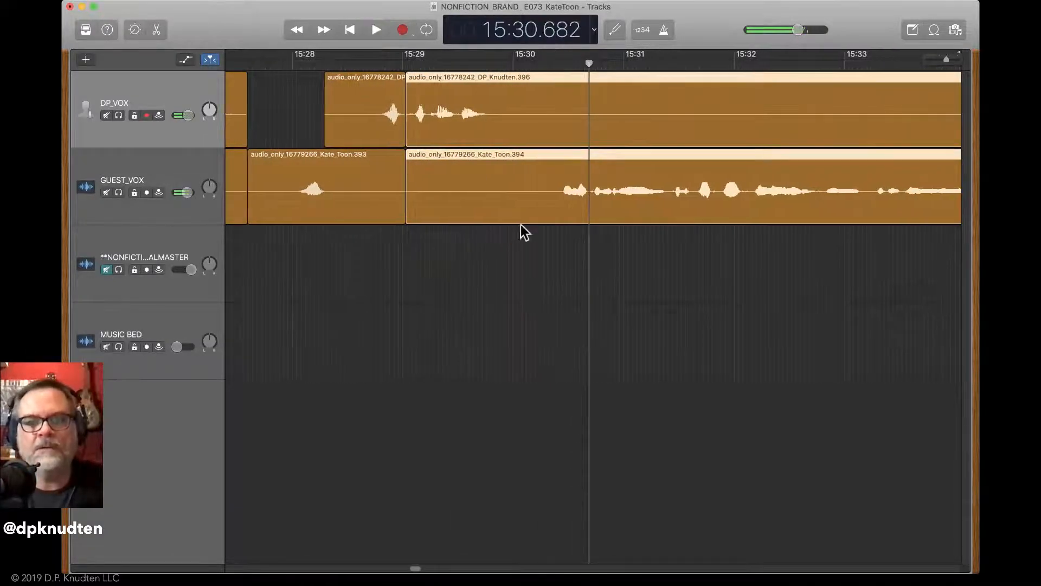
# Slide both voice regions after the 15:29 cut about 0.3 seconds earlier, and play back from around 15:27.5
pyautogui.moveTo(512, 223); pyautogui.dragTo(479, 222)
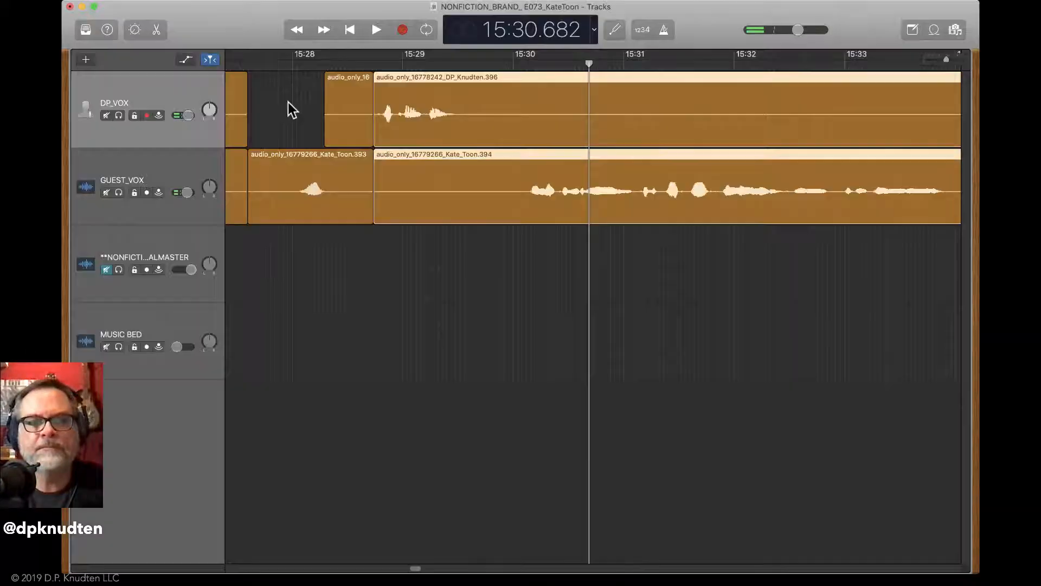
pyautogui.press('space')
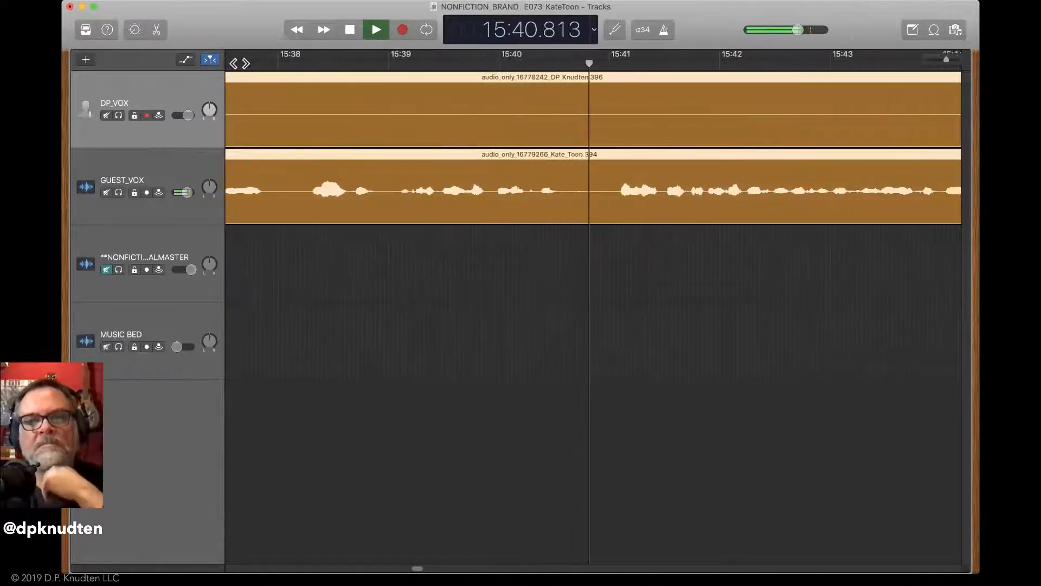
pyautogui.press('space')
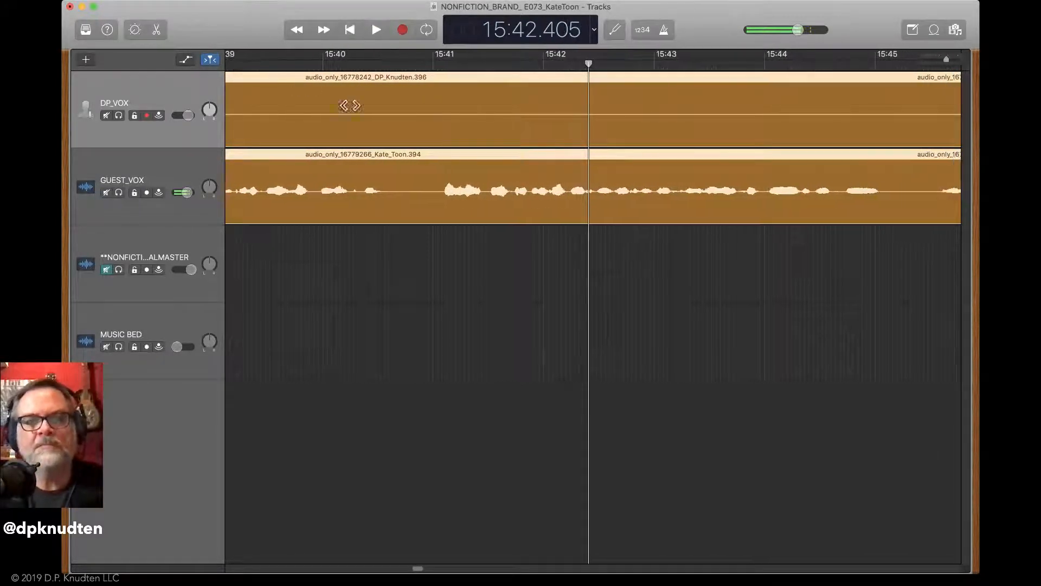
# Drop the GUEST_VOX volume automation to the minimum in the pause between about 15:40.5 and 15:41, and listen to the result
pyautogui.click(184, 58)
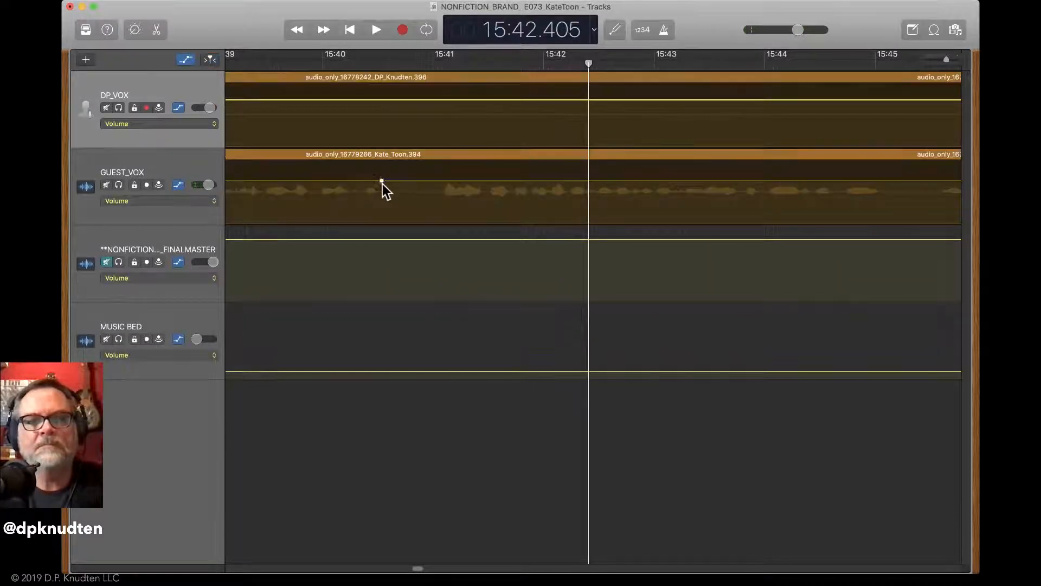
pyautogui.click(379, 181)
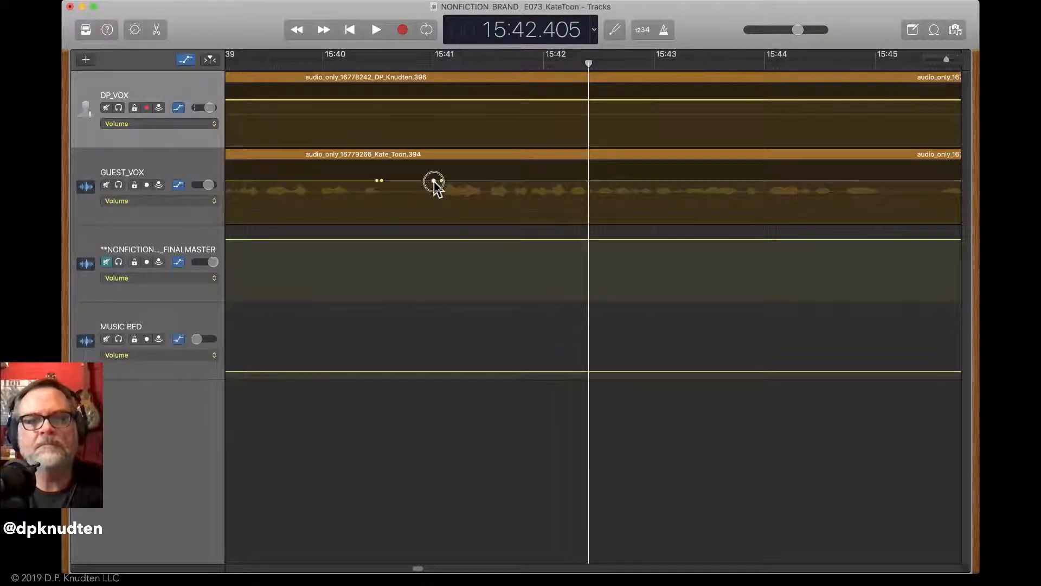
pyautogui.moveTo(423, 181); pyautogui.dragTo(421, 212)
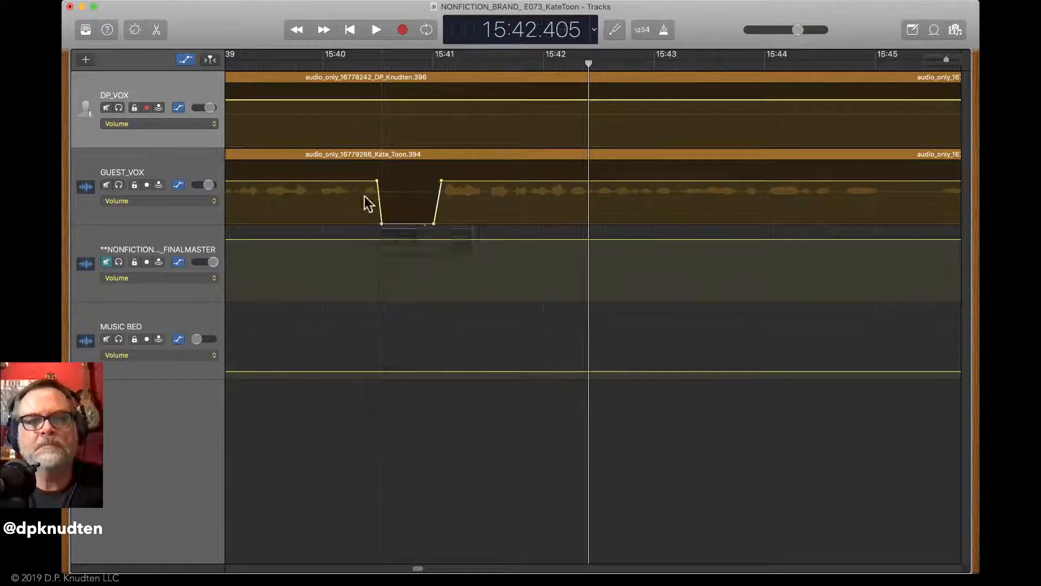
pyautogui.press('space')
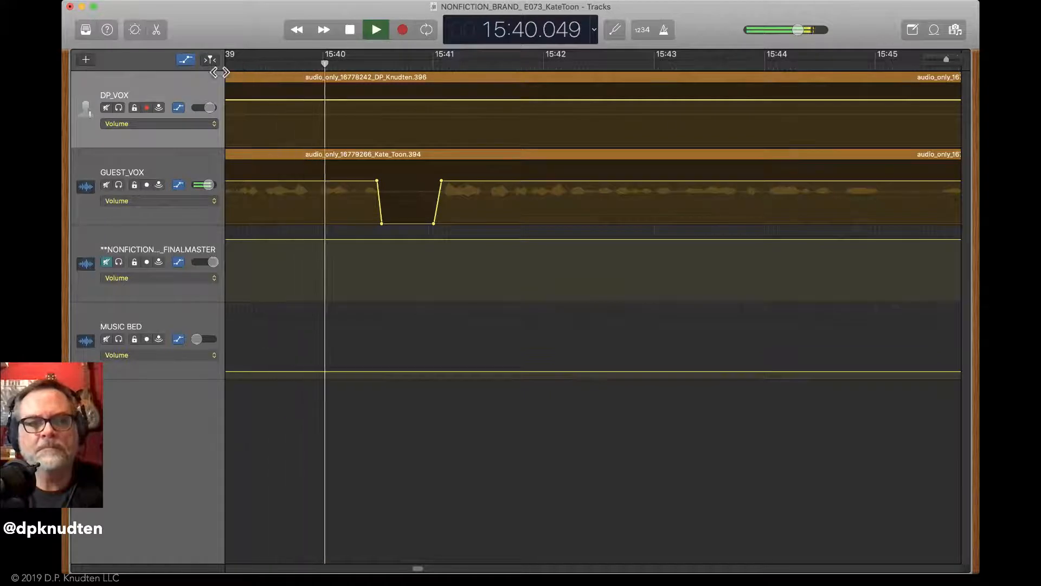
pyautogui.click(184, 60)
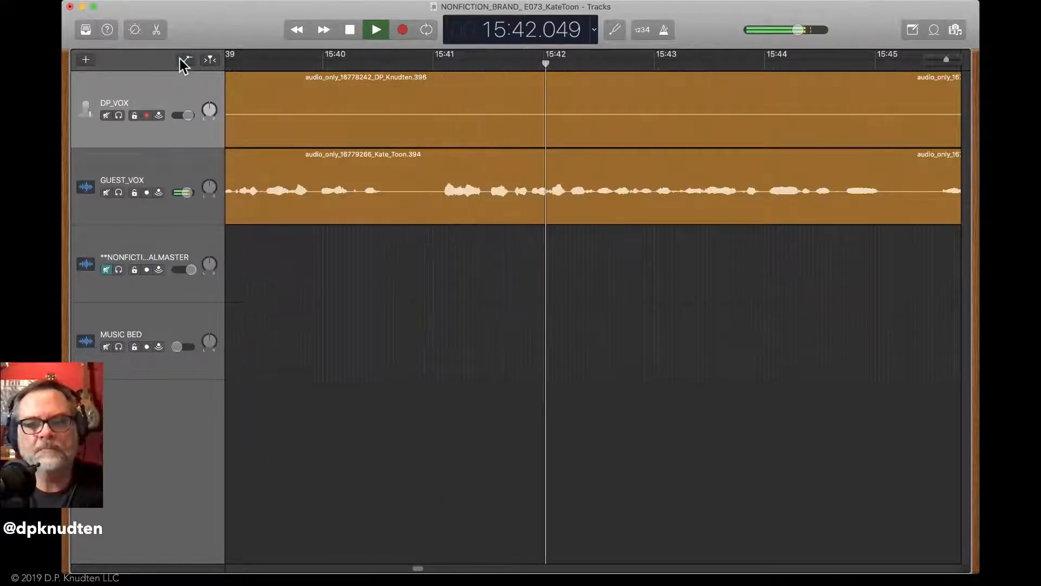
pyautogui.click(213, 60)
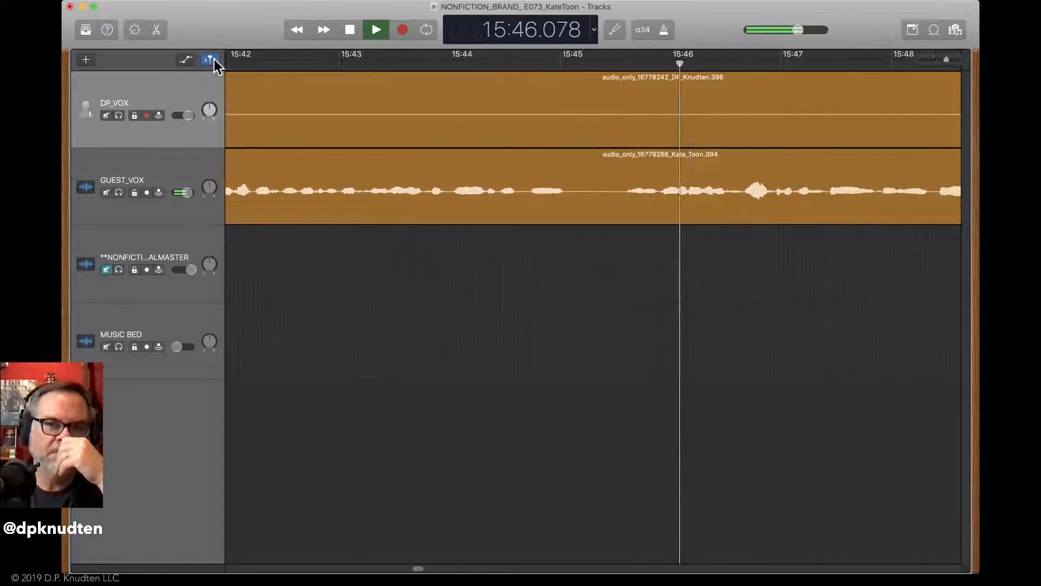
# Split both voice regions at 15:45.500, trim about 0.4 seconds after the cut, close the gap, and play back from around 15:43
pyautogui.press('space')
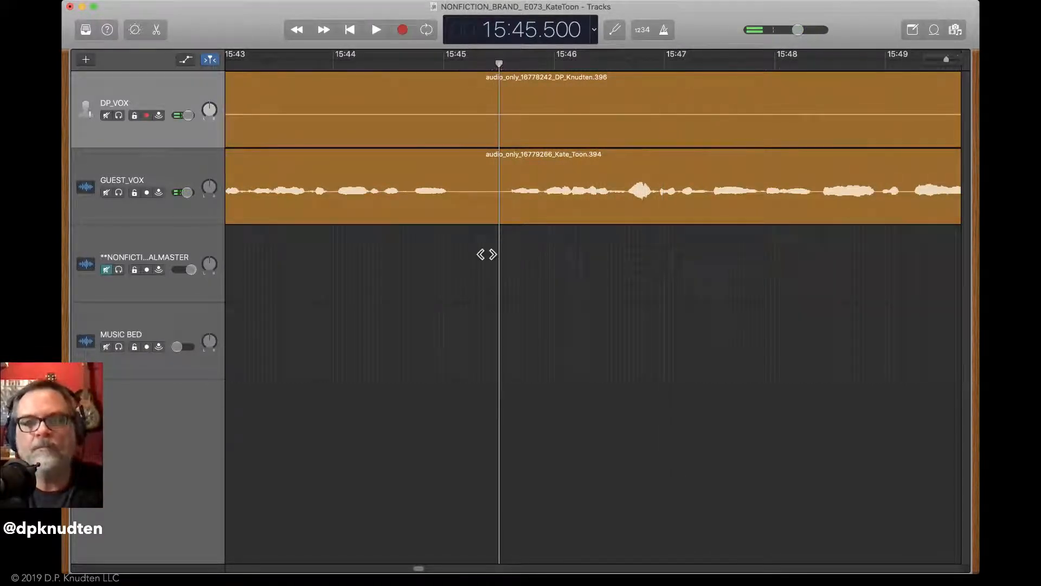
pyautogui.moveTo(569, 273); pyautogui.dragTo(540, 79)
pyautogui.press('super+t')
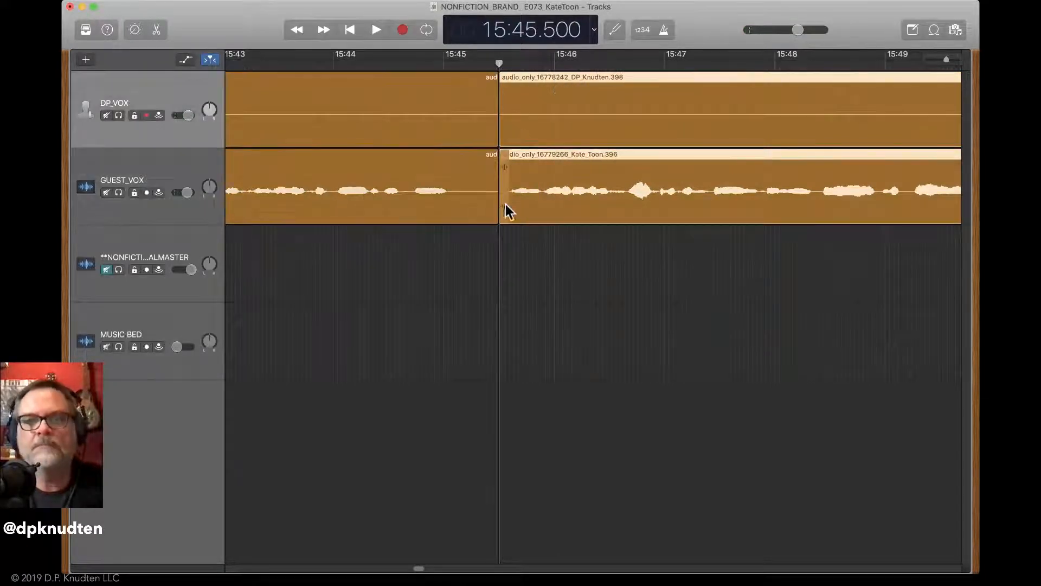
pyautogui.moveTo(508, 219); pyautogui.dragTo(552, 234)
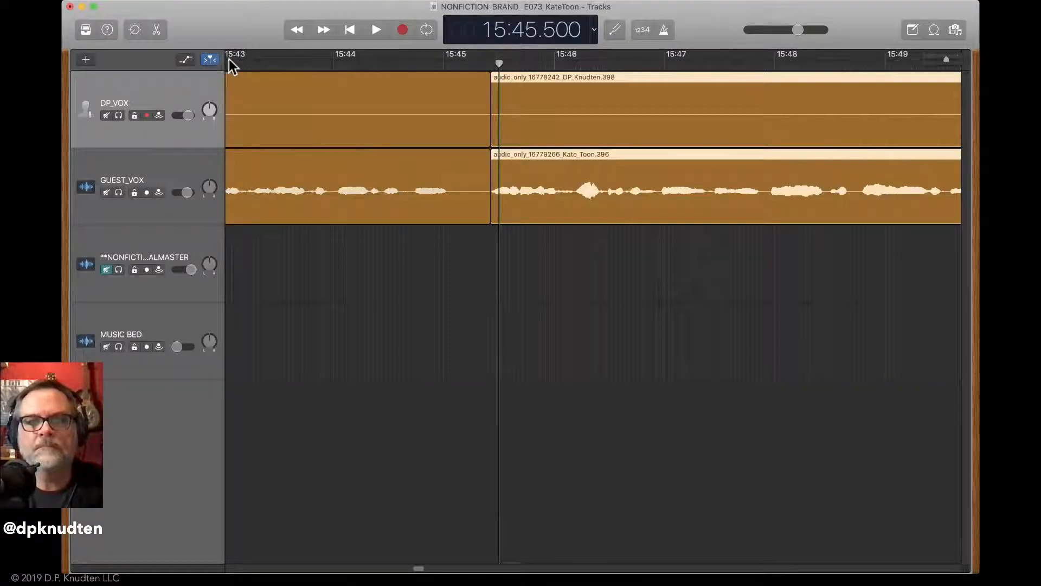
pyautogui.click(235, 66)
pyautogui.press('space')
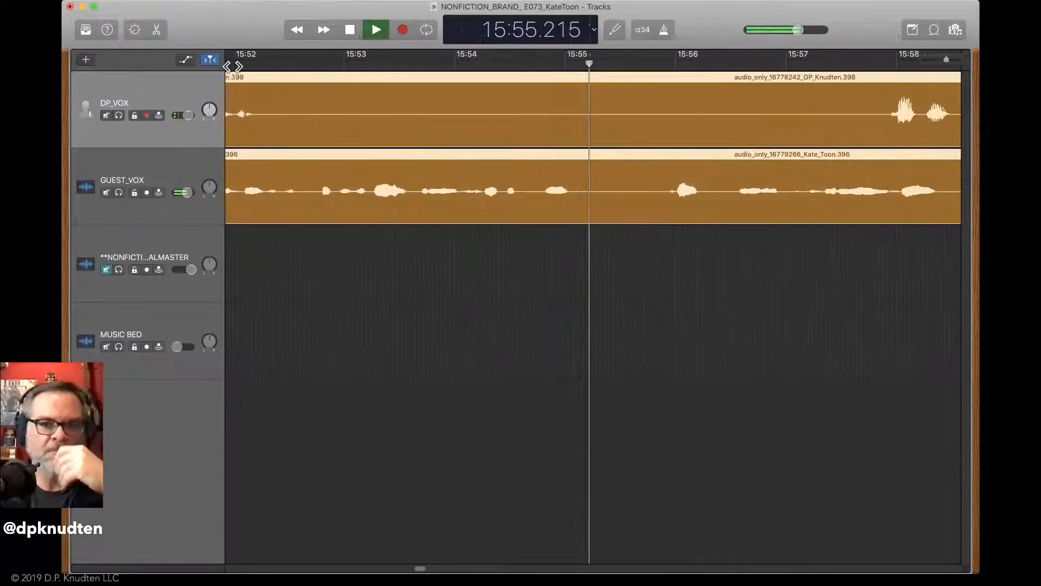
# Split both voice regions at 15:55.160, trim part of the pause after the cut, and play back from around 15:53.5
pyautogui.press('space')
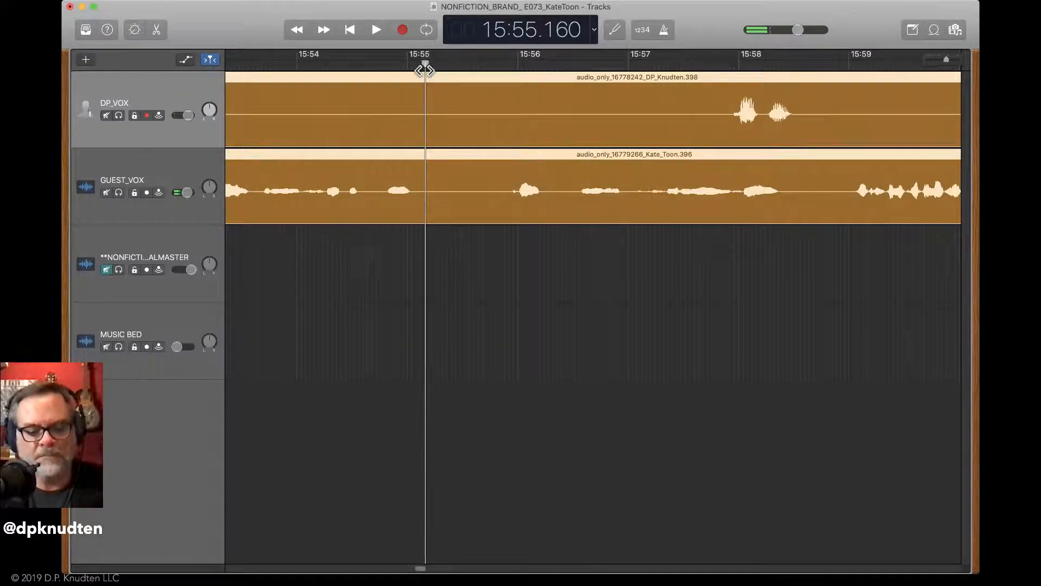
pyautogui.press('super+t')
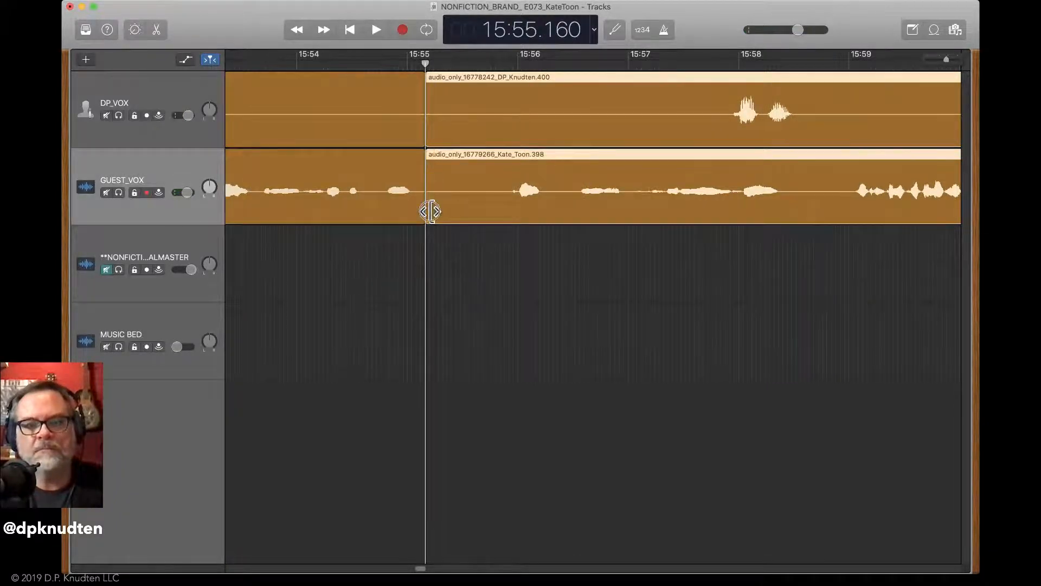
pyautogui.moveTo(430, 211); pyautogui.dragTo(453, 204)
pyautogui.click(255, 63)
pyautogui.press('space')
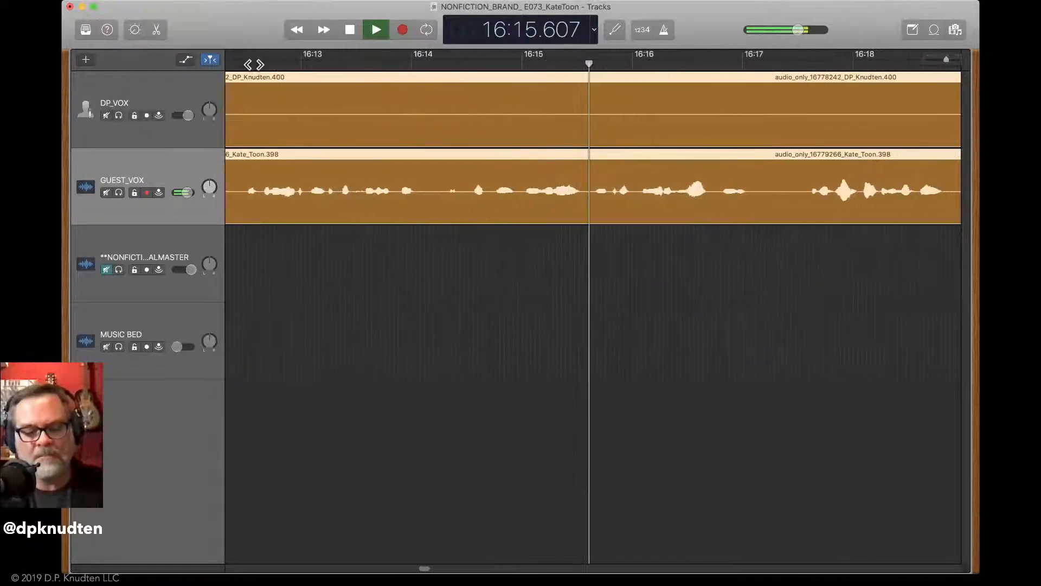
# Replay the guest's passage from 16:12.797
pyautogui.press('space')
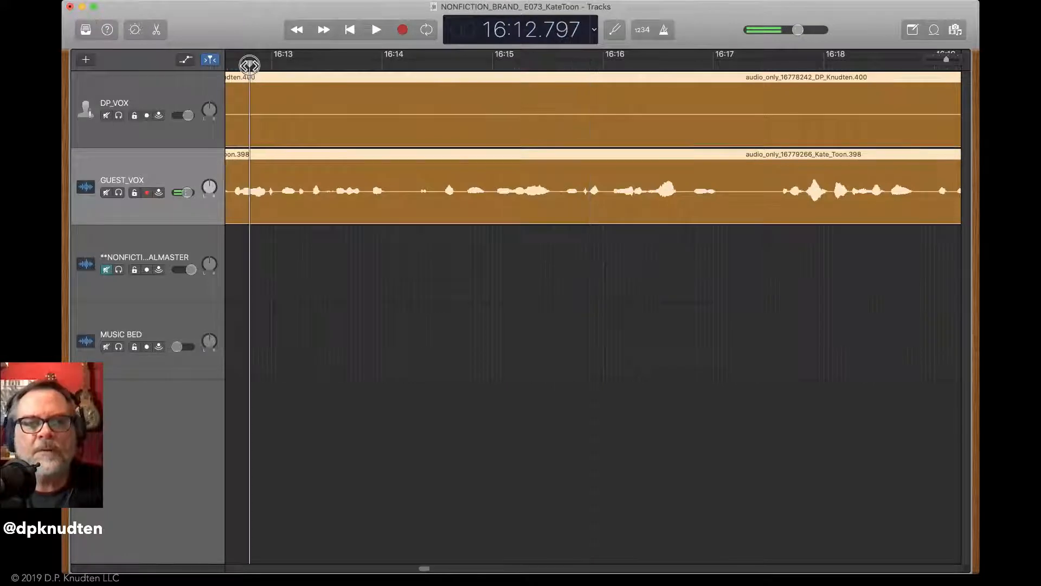
pyautogui.press('space')
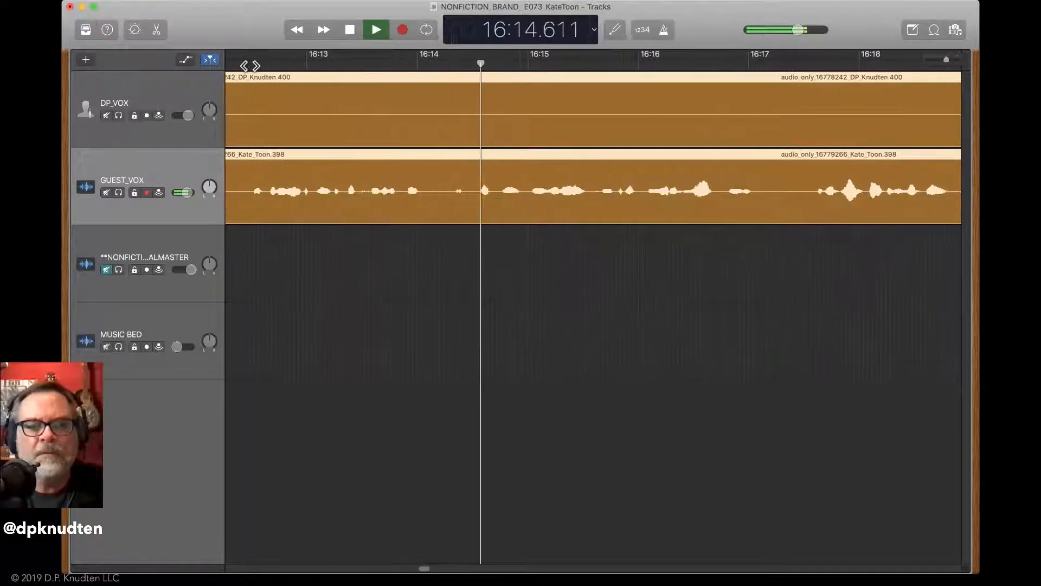
# Split both voice regions at 16:13.880, trim about 0.7 seconds after the cut, close the gap, and play back from around 16:12.5
pyautogui.press('space')
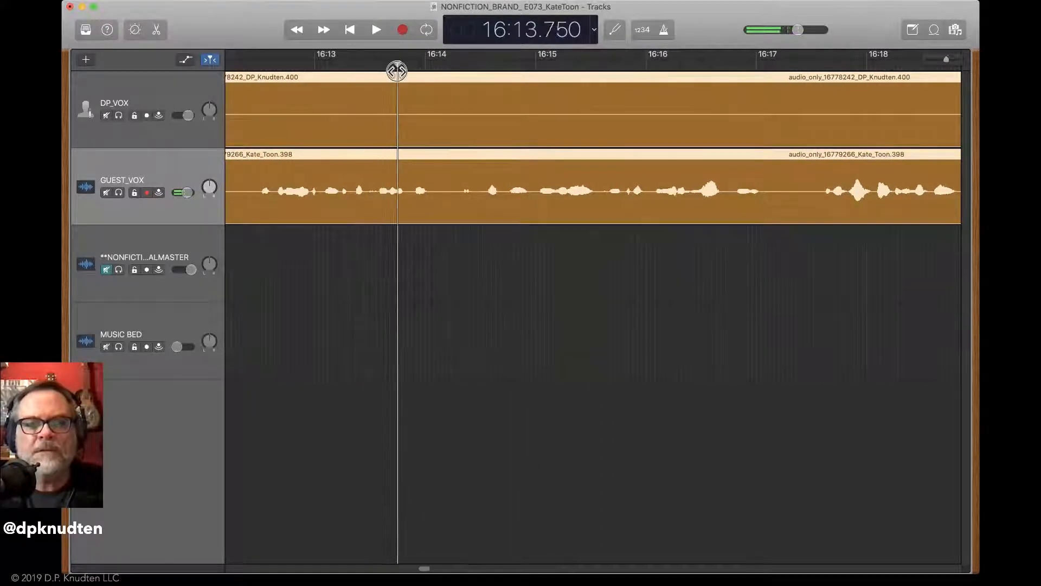
pyautogui.press('super+t')
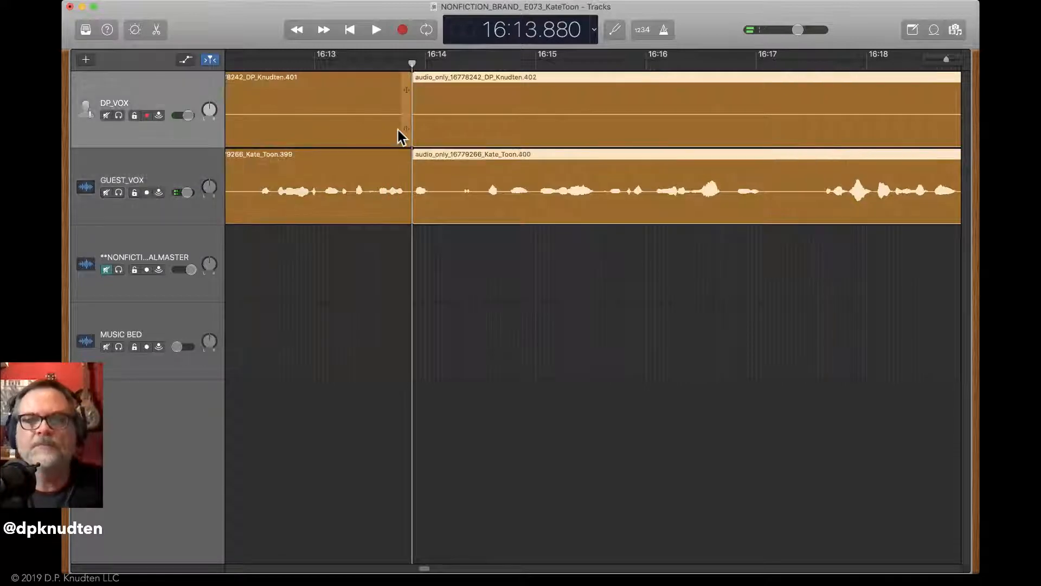
pyautogui.moveTo(413, 216); pyautogui.dragTo(487, 223)
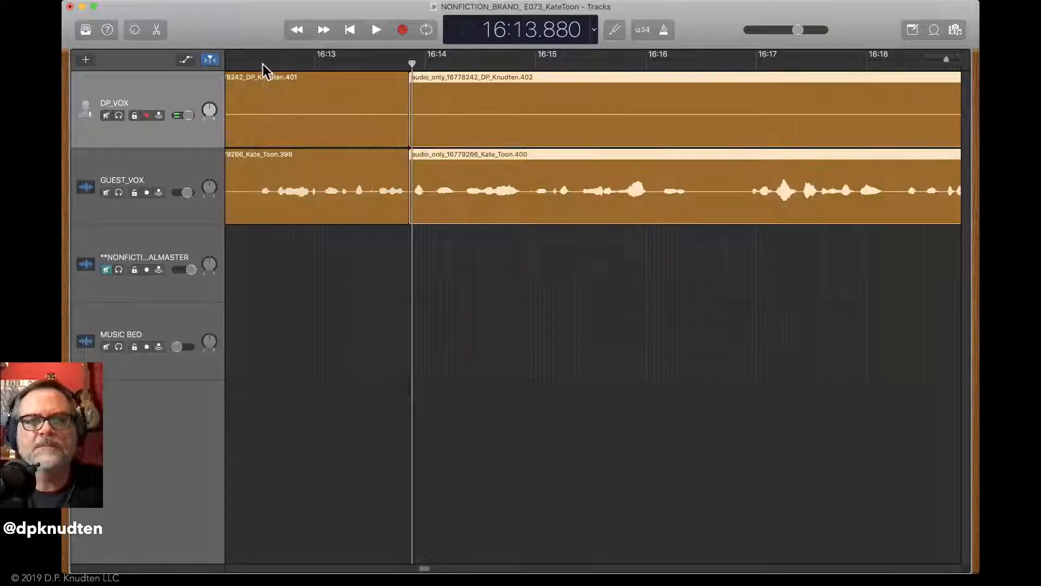
pyautogui.click(260, 64)
pyautogui.press('space')
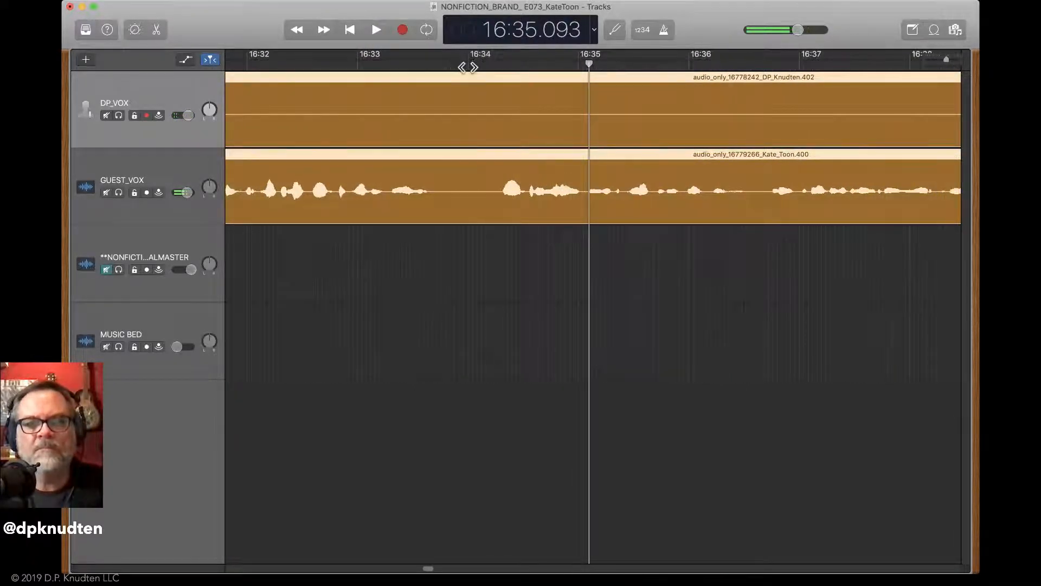
# Split both voice regions at 16:34.040, trim off the guest's sound right after the cut, close the gap, and play back from around 16:32
pyautogui.press('super+t')
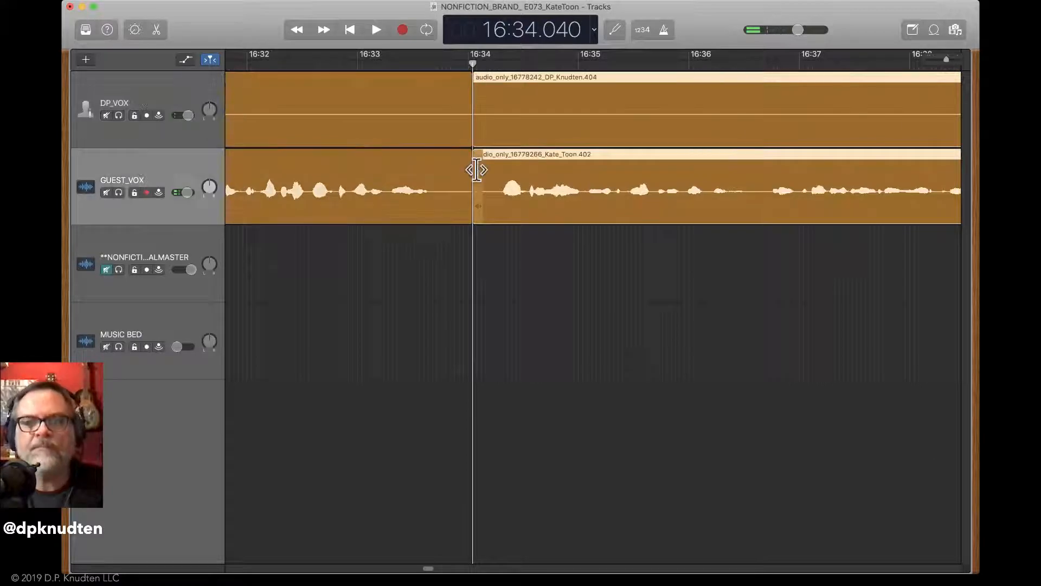
pyautogui.moveTo(476, 208); pyautogui.dragTo(507, 219)
pyautogui.moveTo(522, 232); pyautogui.dragTo(425, 189)
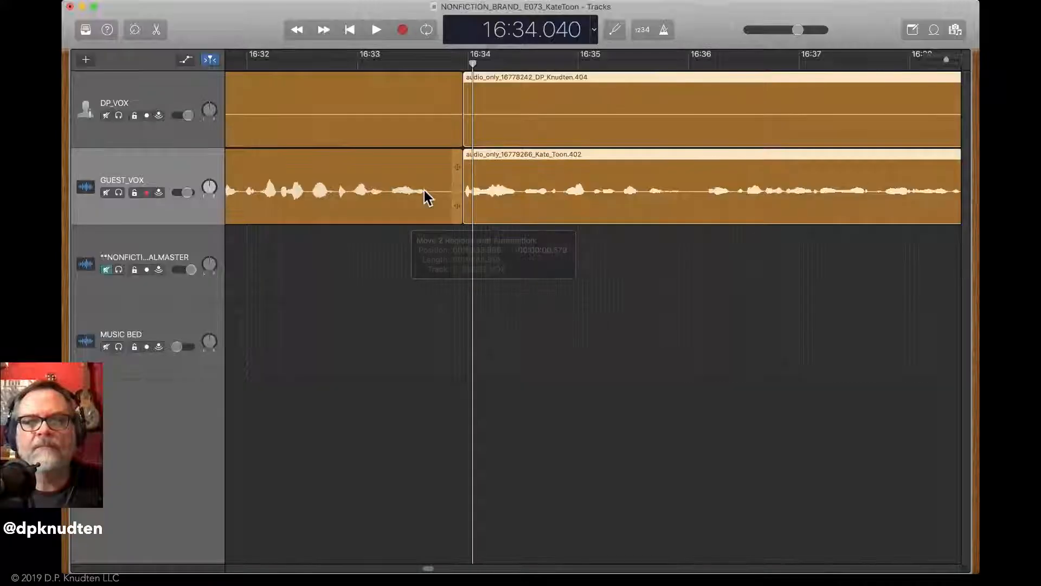
pyautogui.click(268, 66)
pyautogui.press('space')
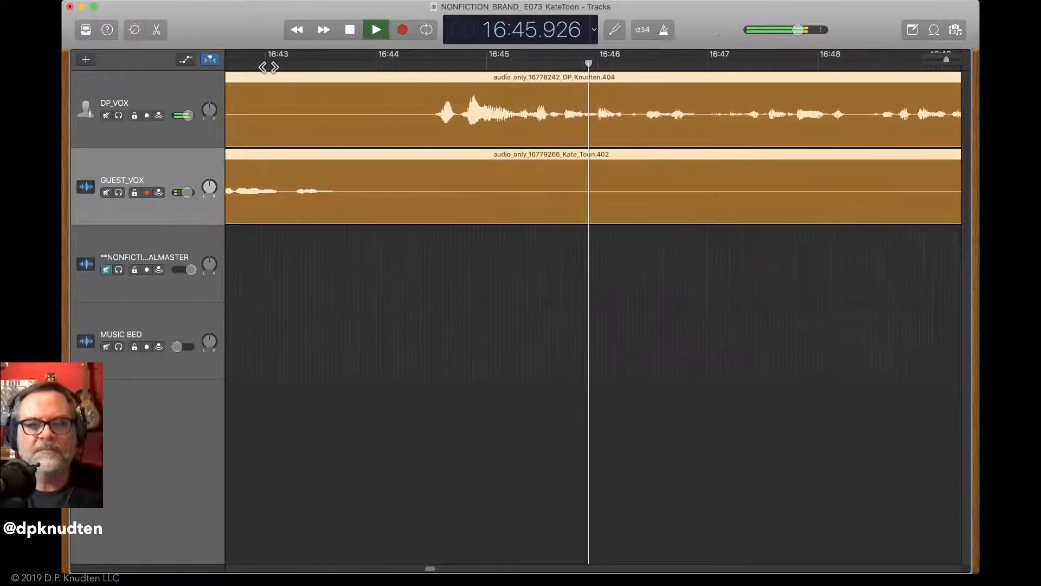
# Split both voice regions at 16:44.360, trim off the host's short sound after the cut, close the gap, and play back from around 16:42.5
pyautogui.press('space')
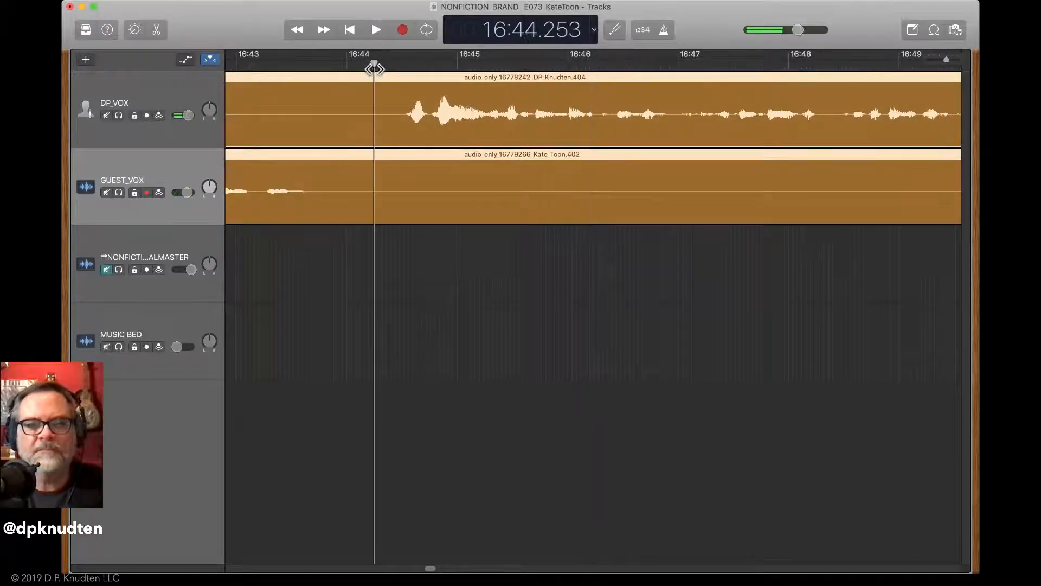
pyautogui.press('space')
pyautogui.press('space')
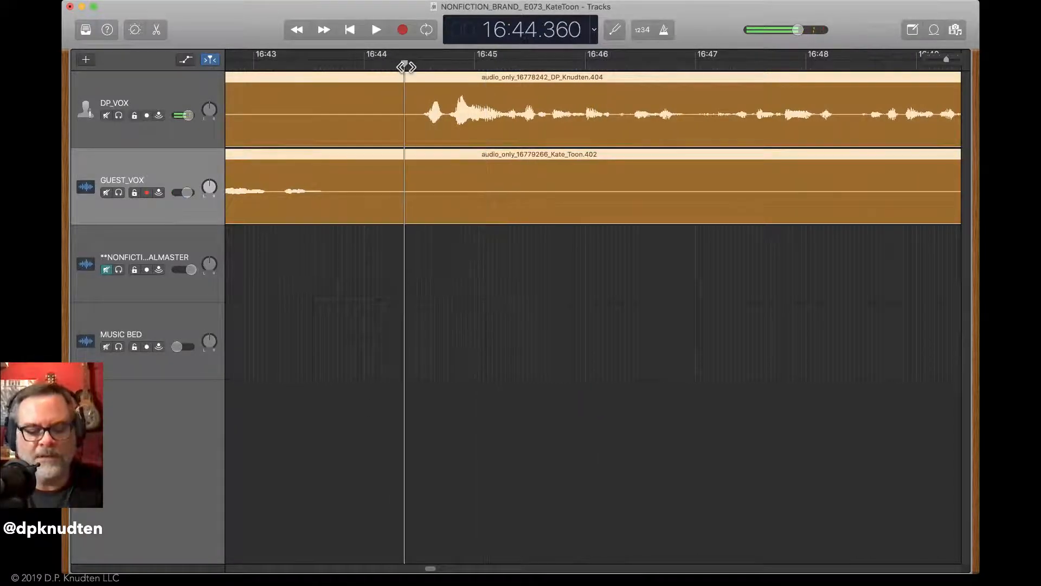
pyautogui.press('super+t')
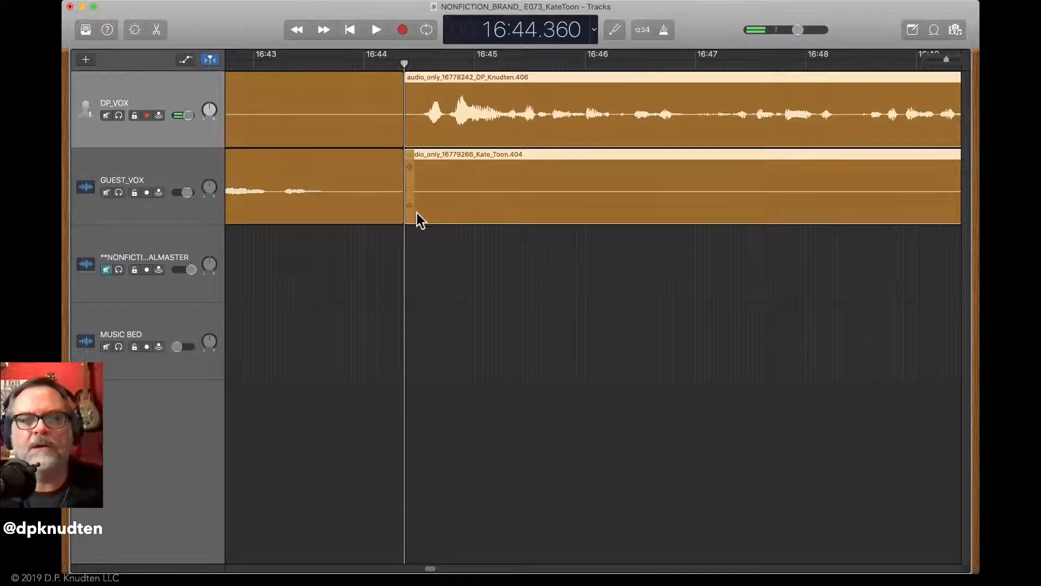
pyautogui.moveTo(411, 211); pyautogui.dragTo(457, 228)
pyautogui.moveTo(483, 196); pyautogui.dragTo(443, 196)
pyautogui.hscroll(-5, 221, 123)
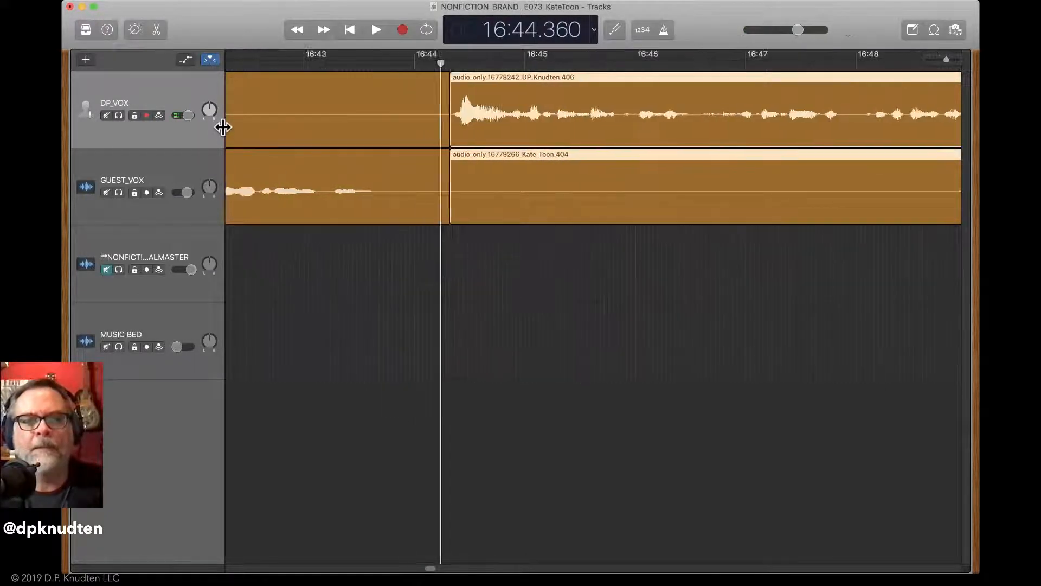
pyautogui.click(245, 64)
pyautogui.press('space')
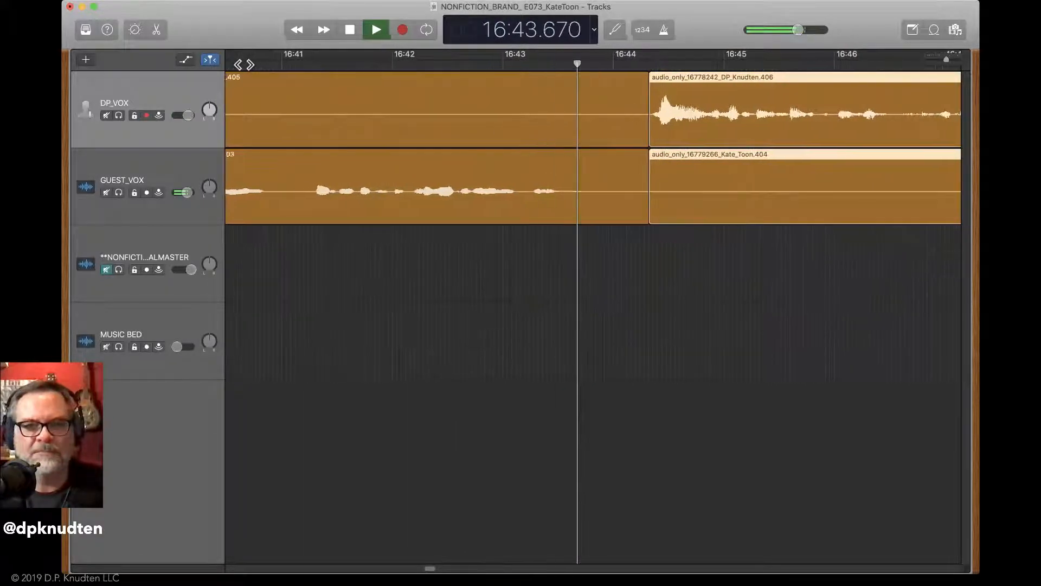
pyautogui.press('space')
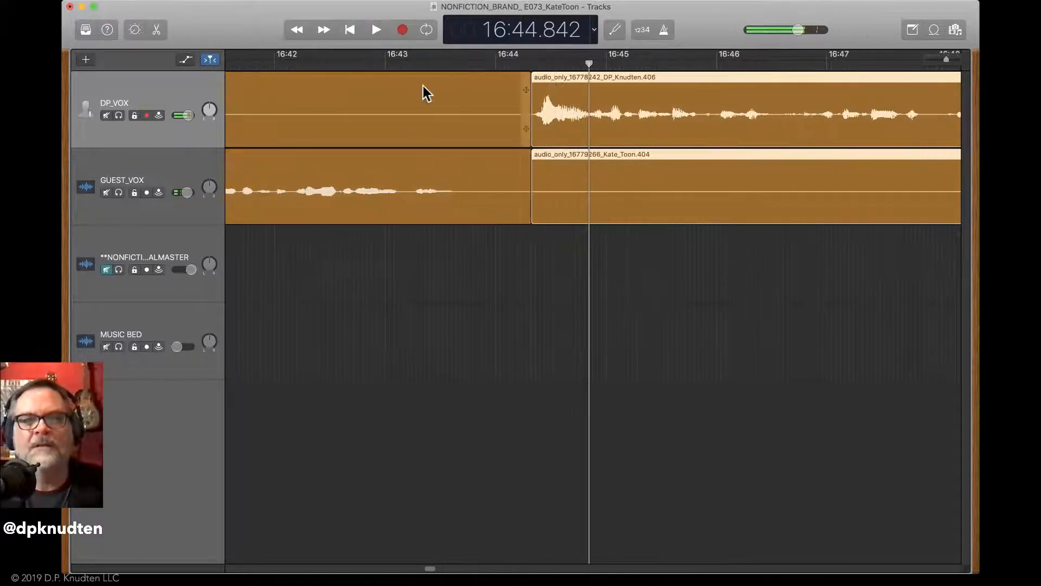
# Drop the GUEST_VOX volume automation to the minimum between about 16:43.6 and 16:44.3, listen on, and hide the automation
pyautogui.click(183, 61)
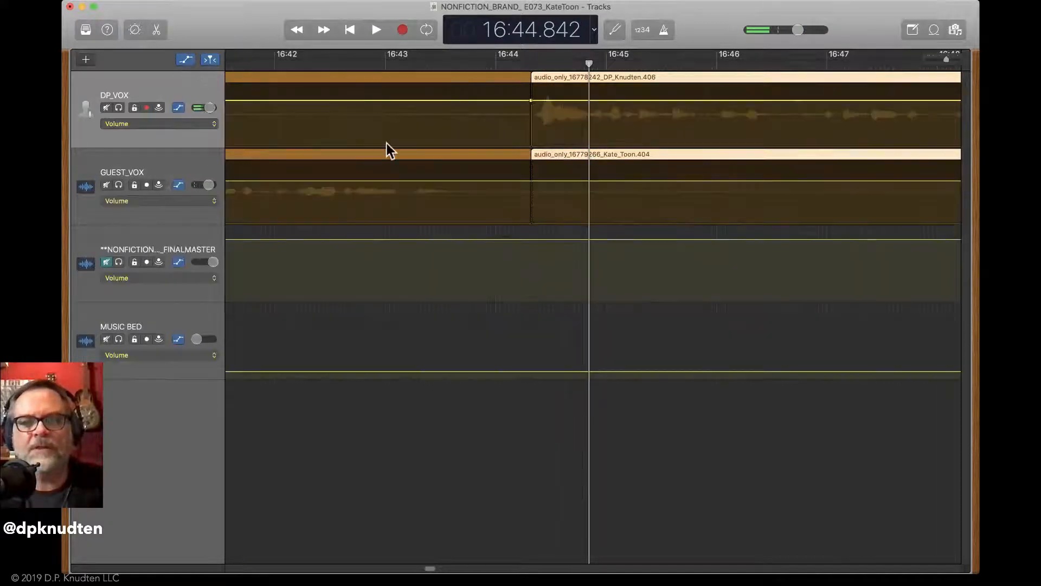
pyautogui.click(453, 181)
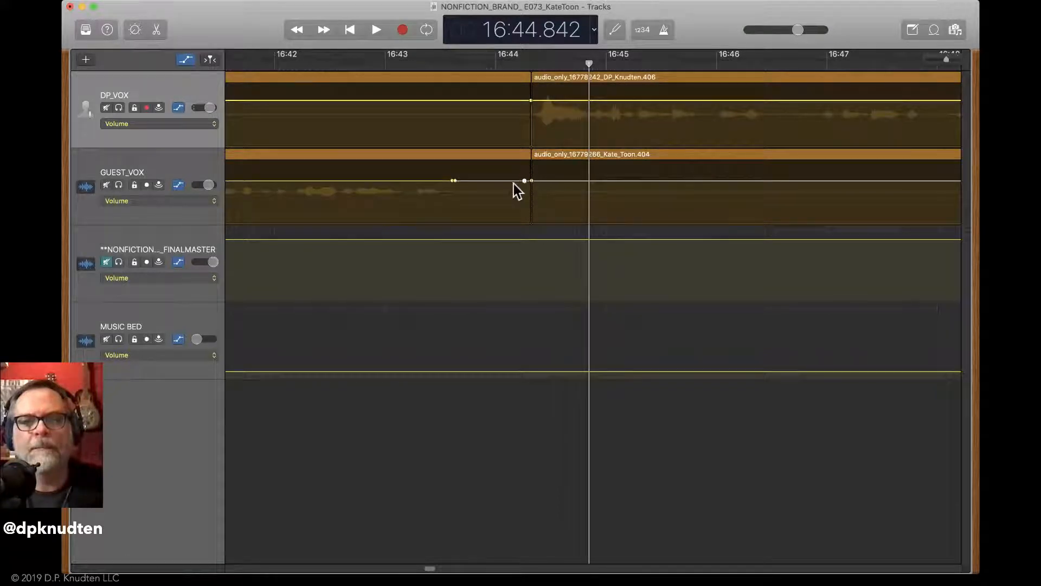
pyautogui.moveTo(513, 183); pyautogui.dragTo(513, 413)
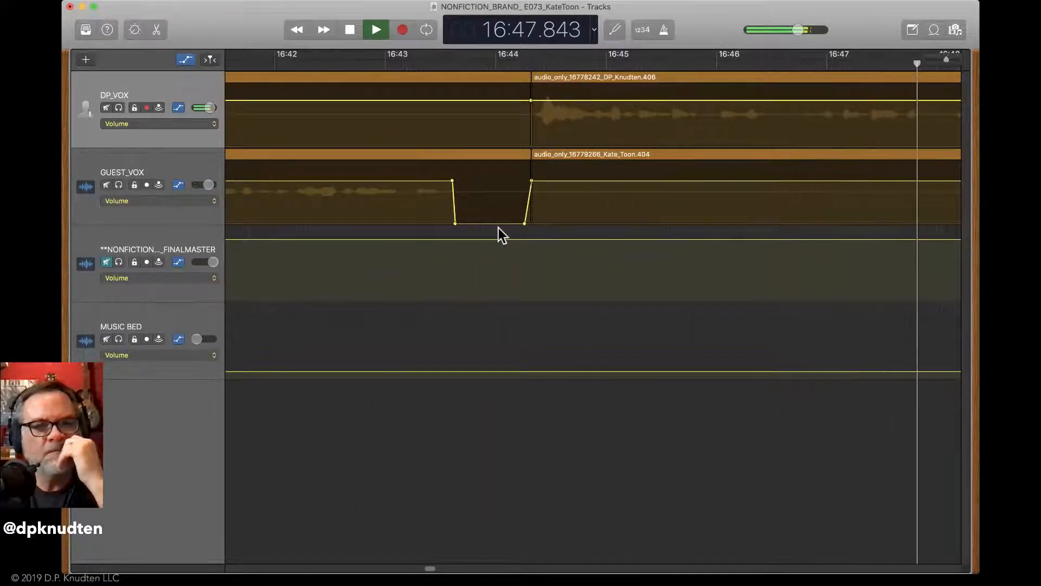
pyautogui.click(209, 61)
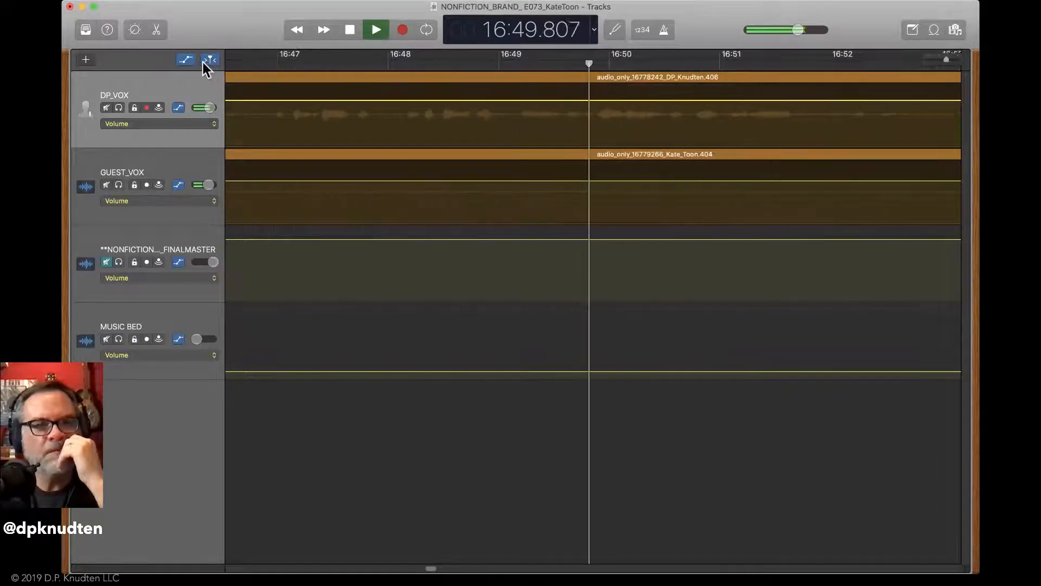
pyautogui.click(184, 61)
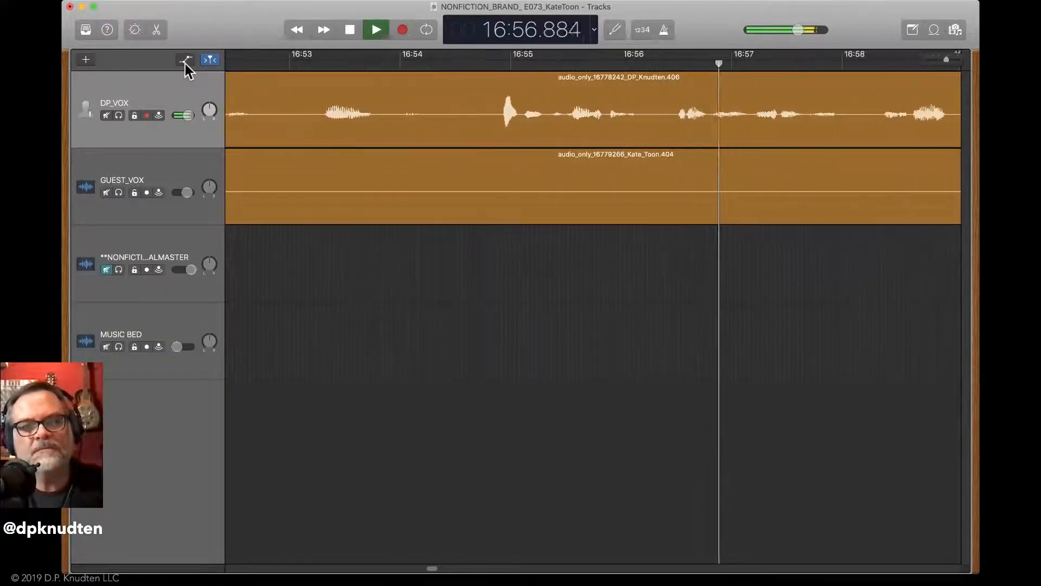
# Split both voice regions at 16:53.880, trim the pause after the cut, close the gap, and play back from around 16:53
pyautogui.press('space')
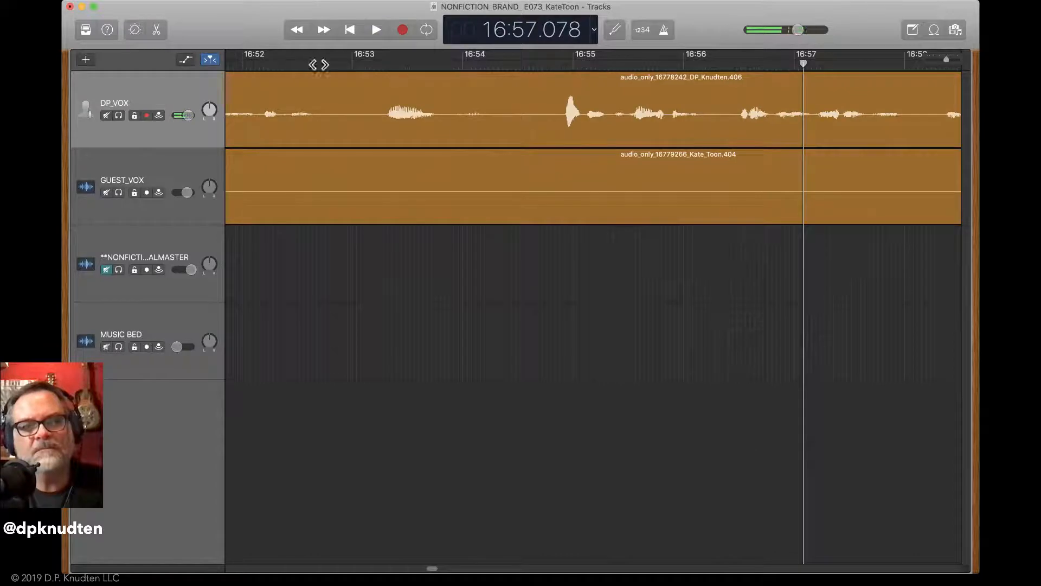
pyautogui.click(320, 64)
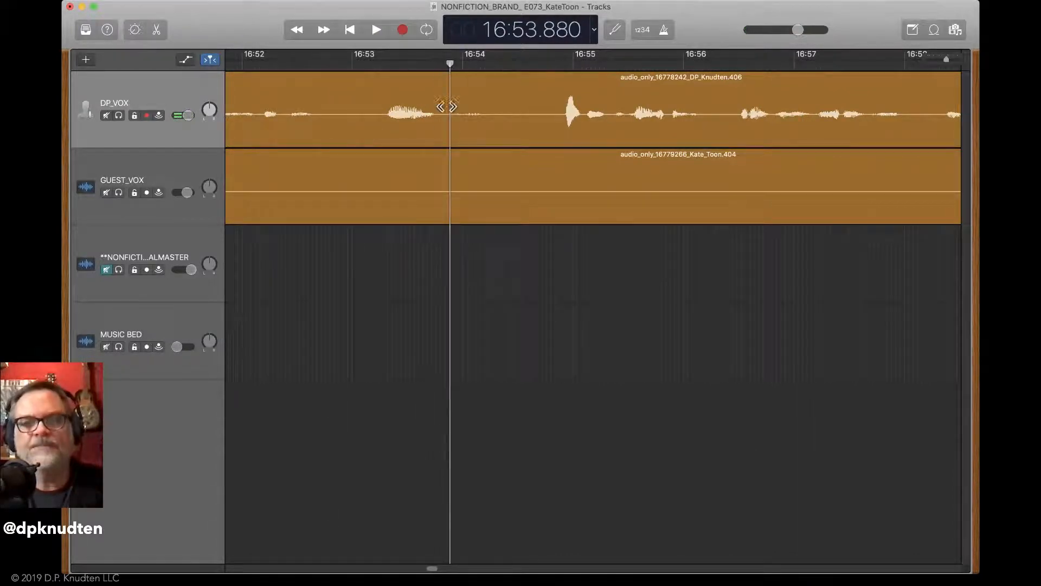
pyautogui.moveTo(499, 277); pyautogui.dragTo(476, 78)
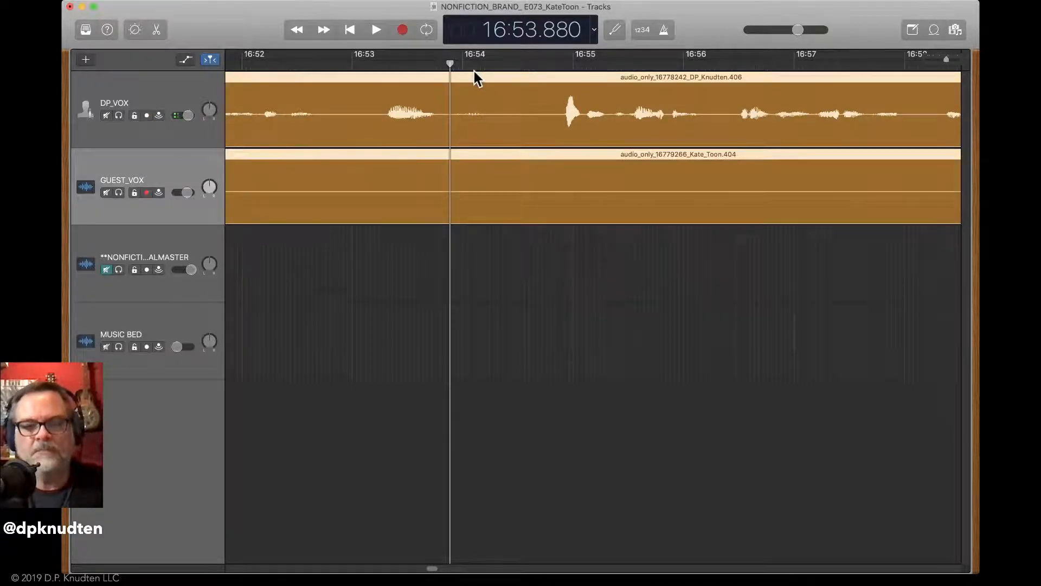
pyautogui.press('super+t')
pyautogui.moveTo(452, 206); pyautogui.dragTo(441, 184)
pyautogui.click(338, 60)
pyautogui.press('space')
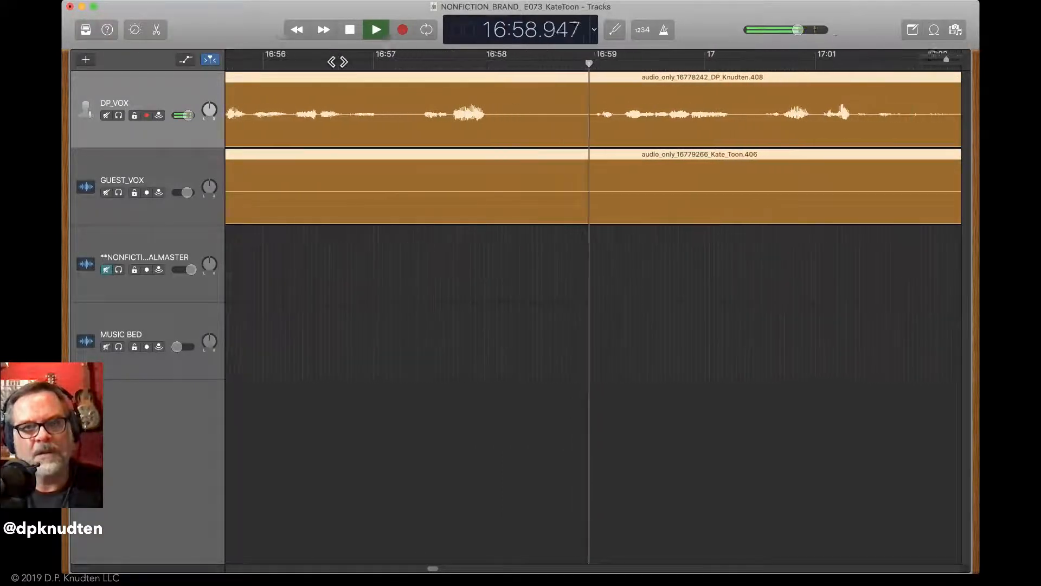
# Split both voice regions at 16:58.125, trim about 0.8 seconds after the cut, close the gap, and play back from around 16:57
pyautogui.press('space')
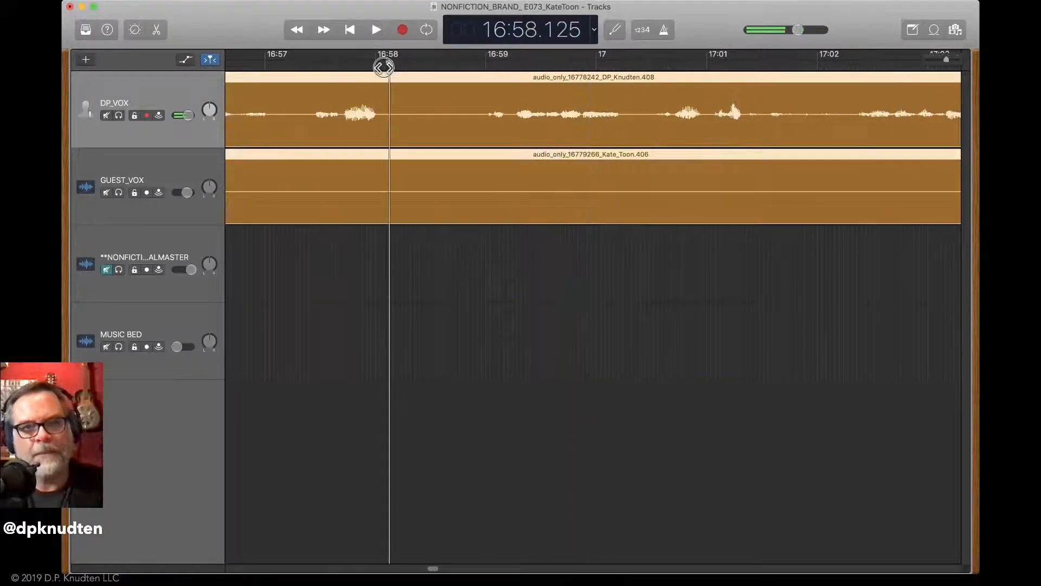
pyautogui.press('super+t')
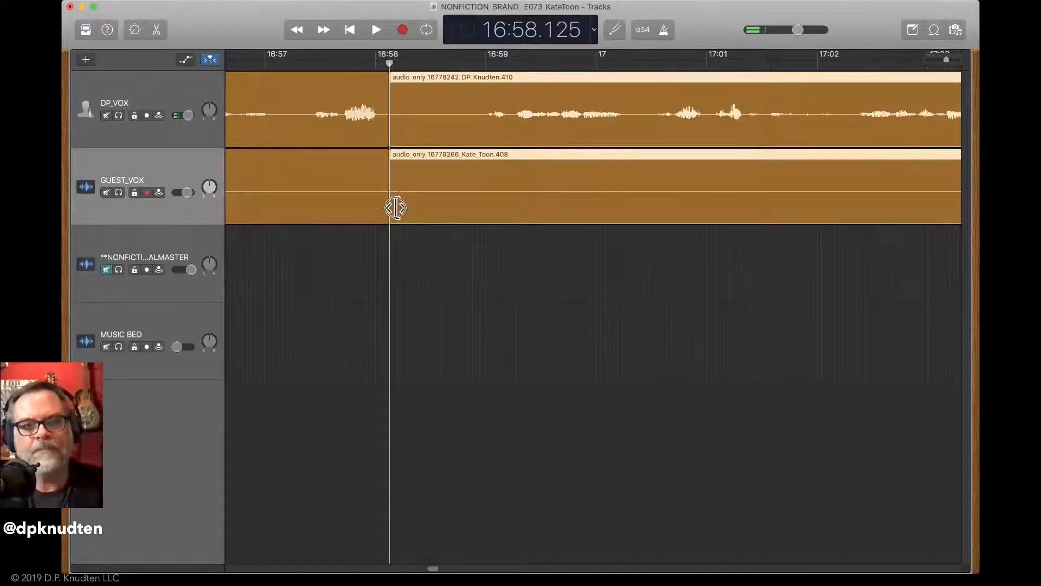
pyautogui.moveTo(395, 208); pyautogui.dragTo(481, 227)
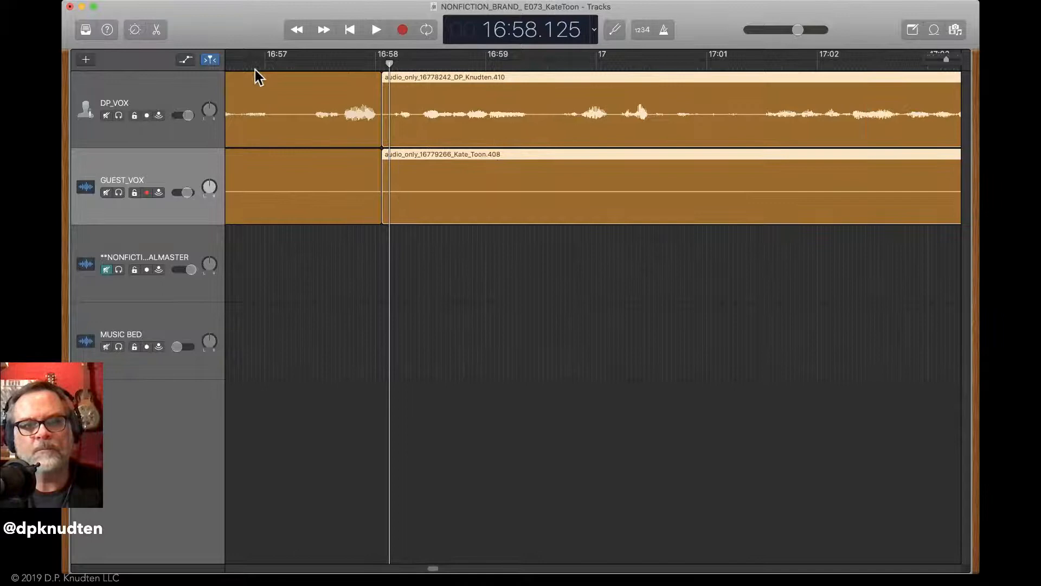
pyautogui.click(256, 64)
pyautogui.press('space')
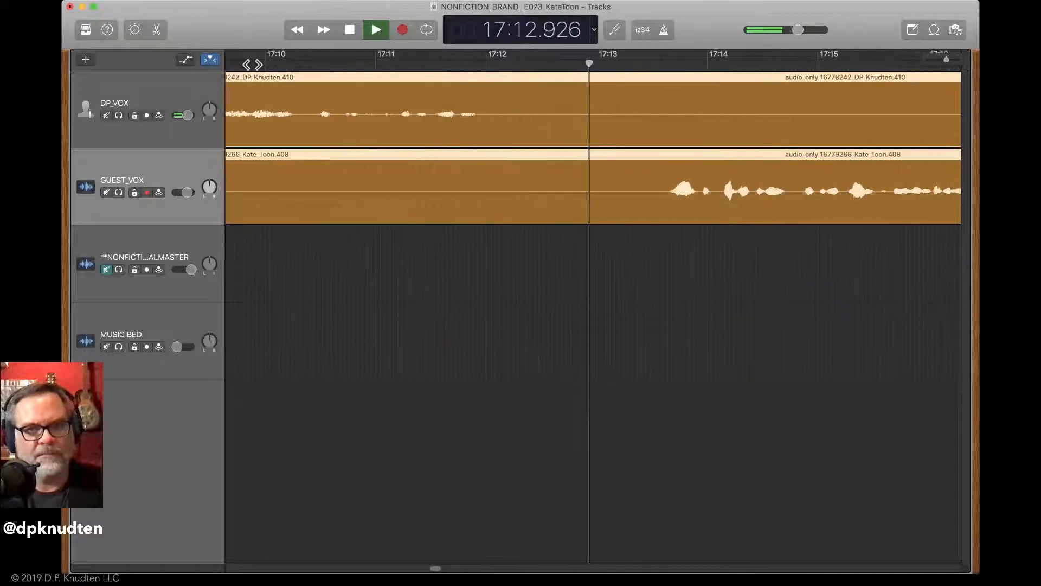
# Split both voice regions at 17:12.462, trim about 1.1 seconds before the guest's answer, close the gap, and play back from around 17:09
pyautogui.press('space')
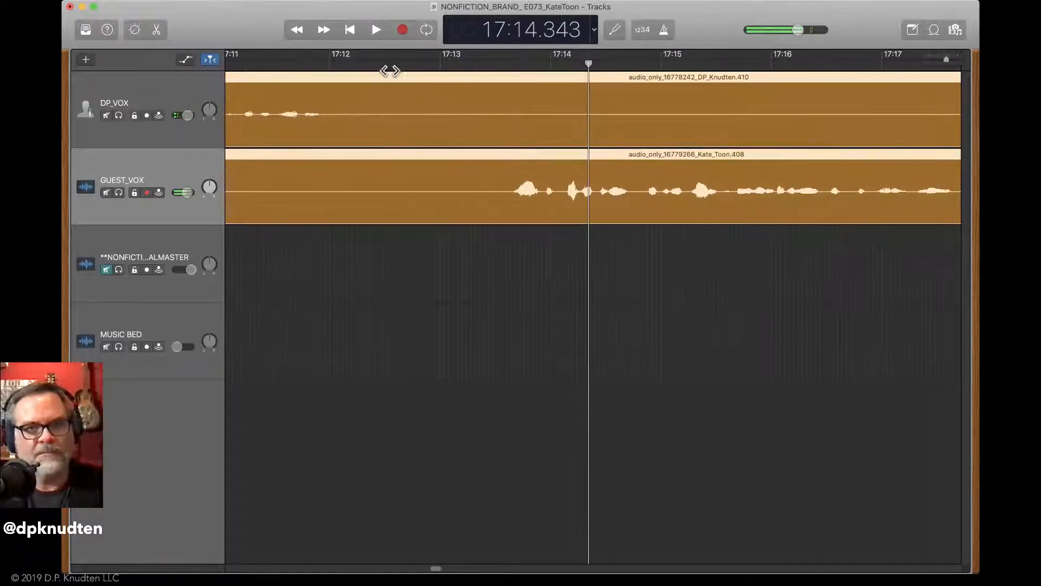
pyautogui.press('super+t')
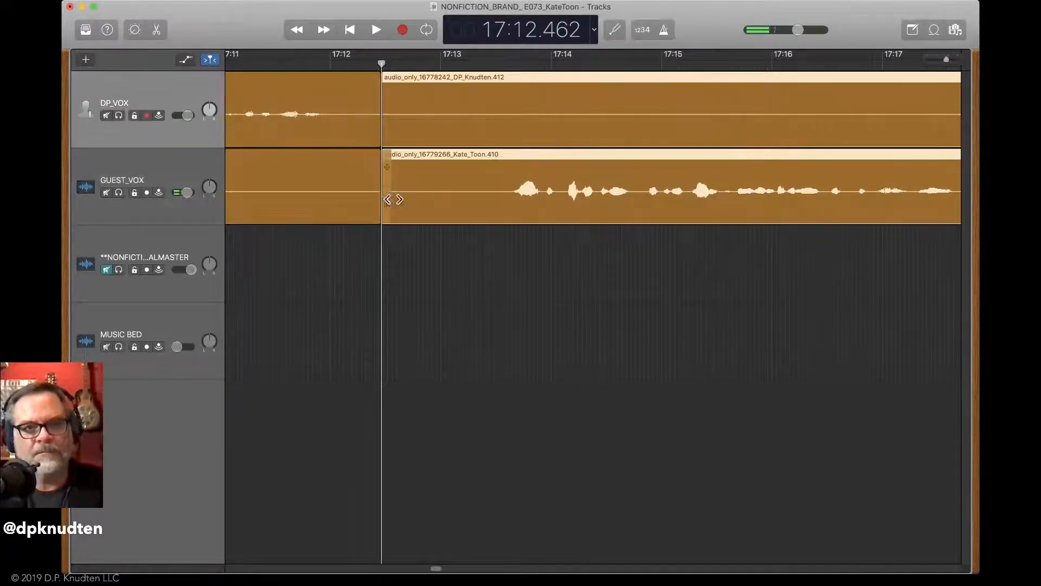
pyautogui.moveTo(383, 217); pyautogui.dragTo(507, 227)
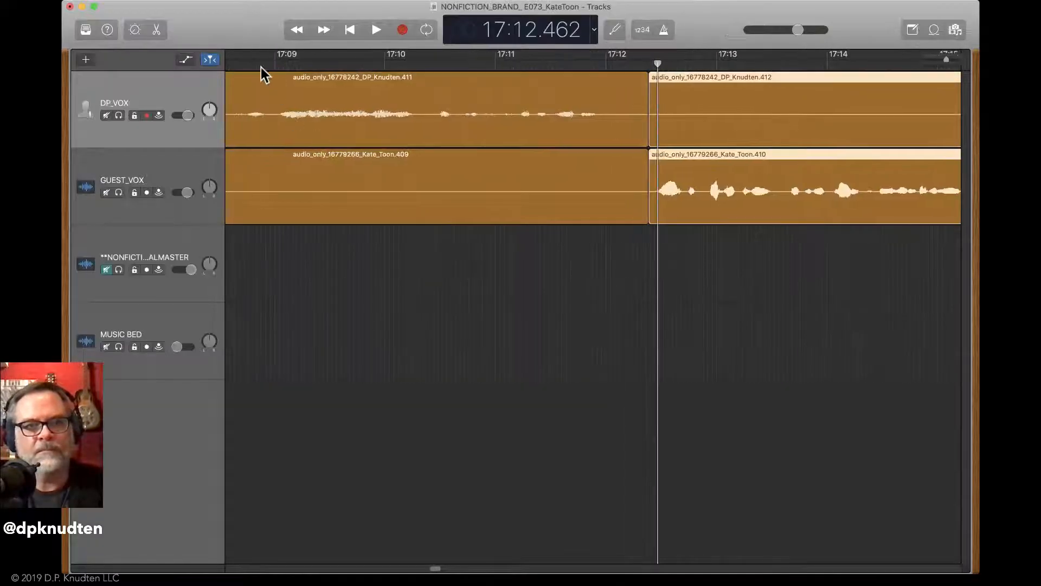
pyautogui.click(261, 66)
pyautogui.press('space')
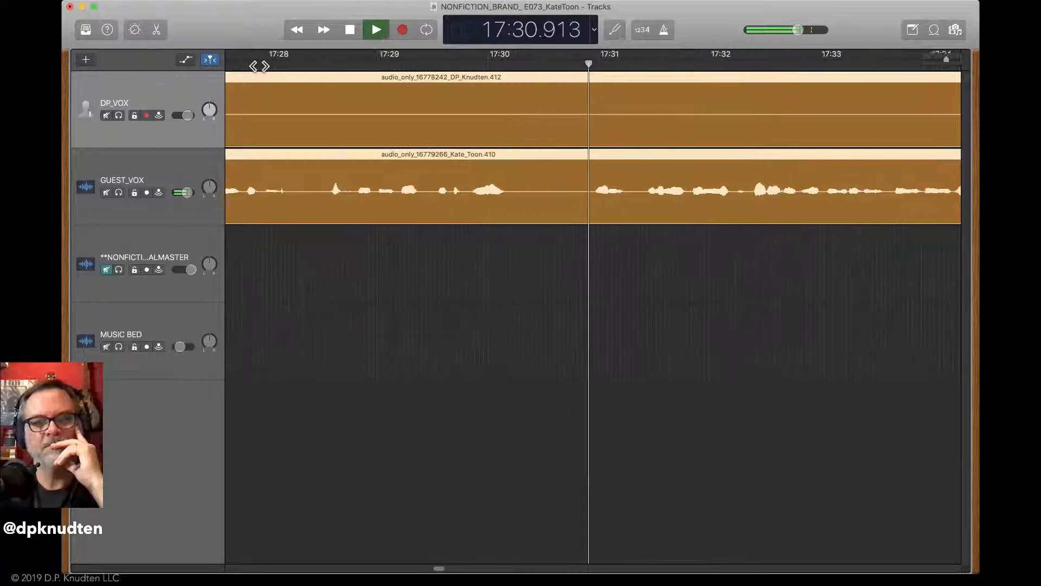
# Split both voice regions at 17:30.750, trim part of the guest's pause, close the gap, and play back from around 17:29
pyautogui.press('space')
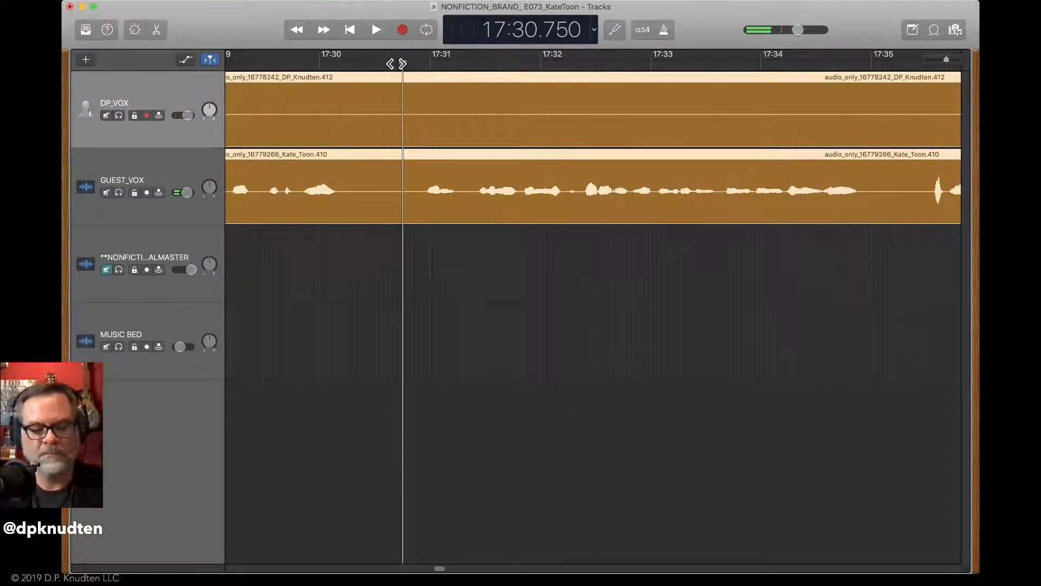
pyautogui.press('super+t')
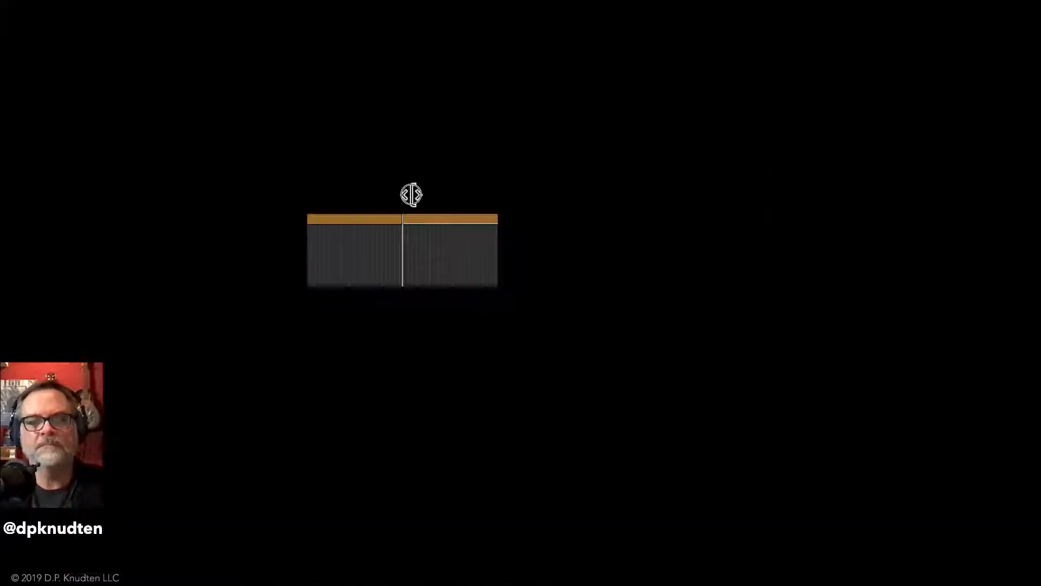
pyautogui.moveTo(407, 194)
pyautogui.mouseDown()
pyautogui.moveTo(480, 217)
pyautogui.moveTo(409, 209)
pyautogui.mouseUp()
pyautogui.click(237, 63)
pyautogui.press('space')
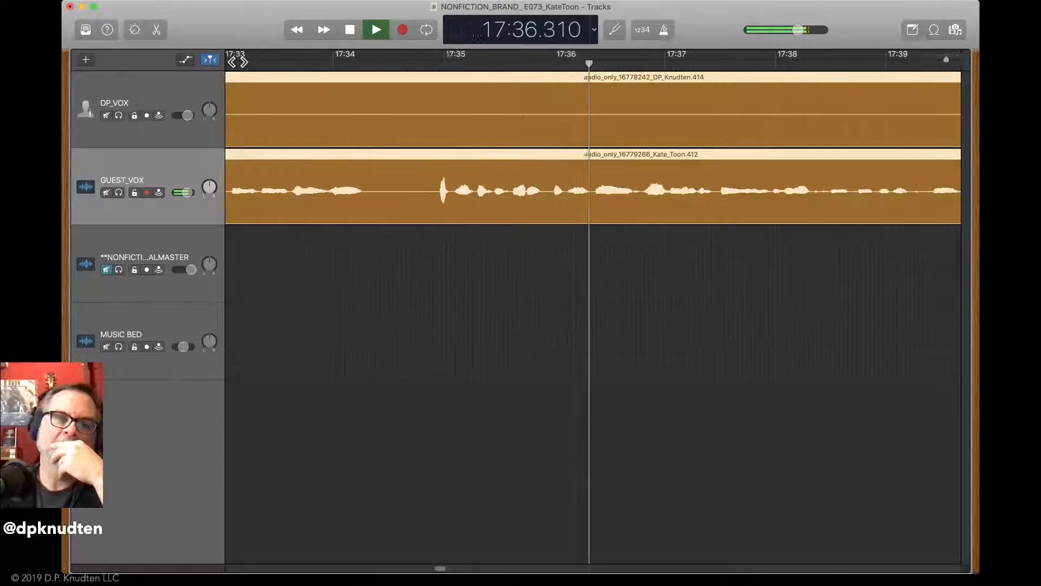
# Split both voice regions at 17:34.482, trim part of the guest's pause after the cut, close the gap, and play back from 17:32.831
pyautogui.press('space')
pyautogui.hscroll(-2, 298, 61)
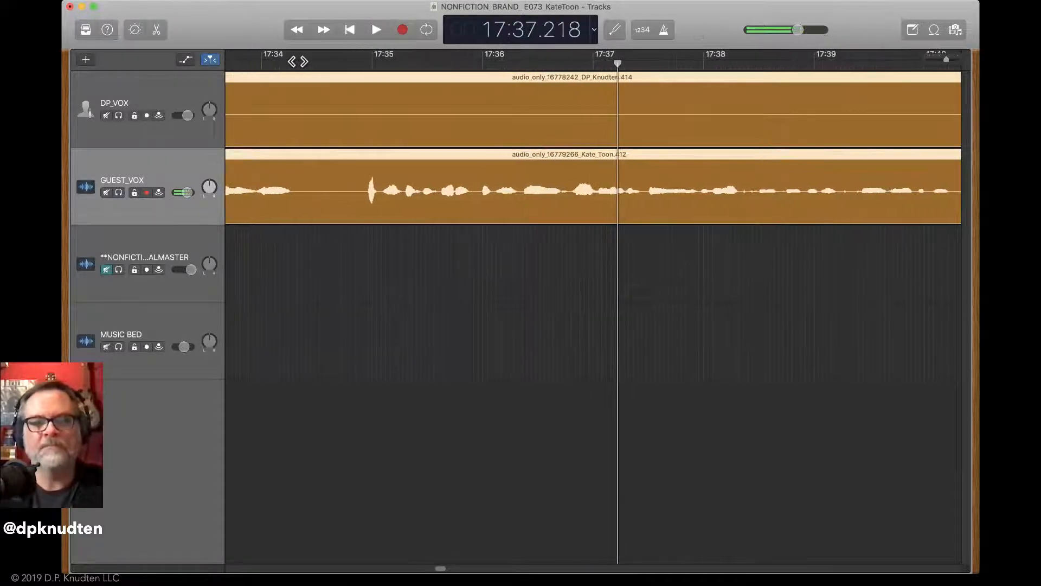
pyautogui.click(315, 64)
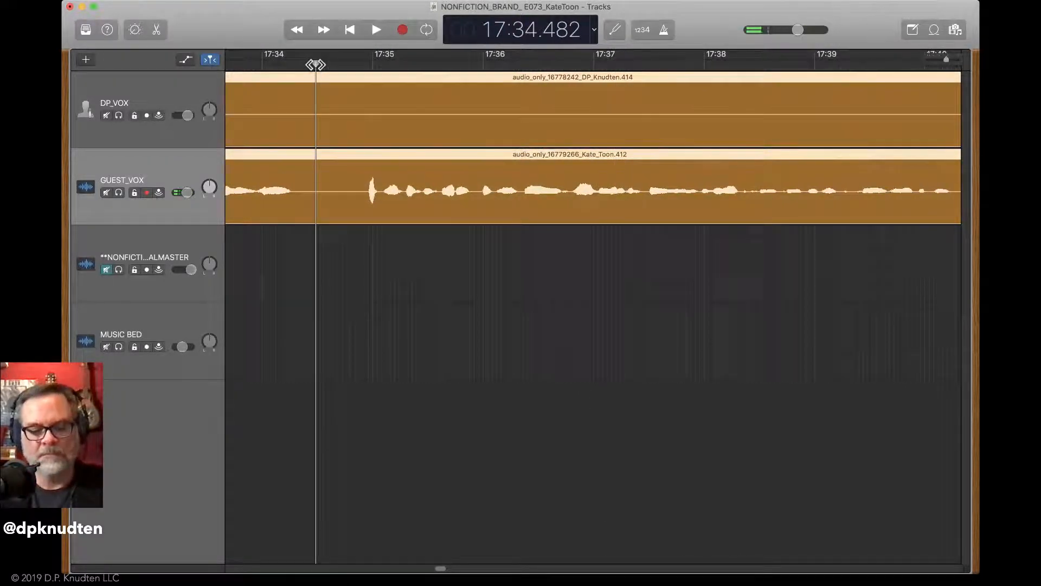
pyautogui.press('super+t')
pyautogui.moveTo(318, 213)
pyautogui.mouseDown()
pyautogui.moveTo(355, 213)
pyautogui.moveTo(333, 207)
pyautogui.mouseUp()
pyautogui.hscroll(-6, 333, 207)
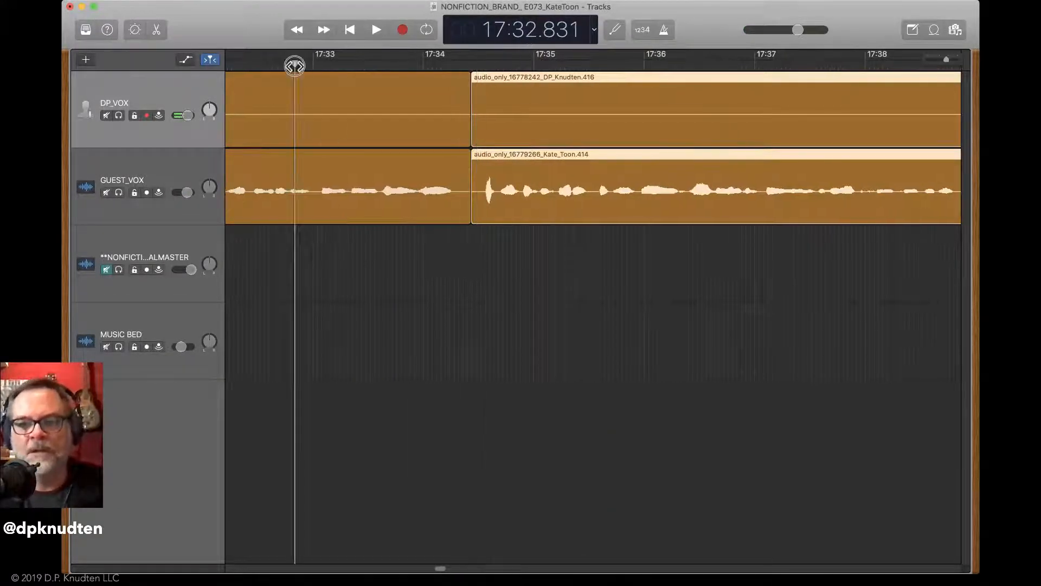
pyautogui.press('space')
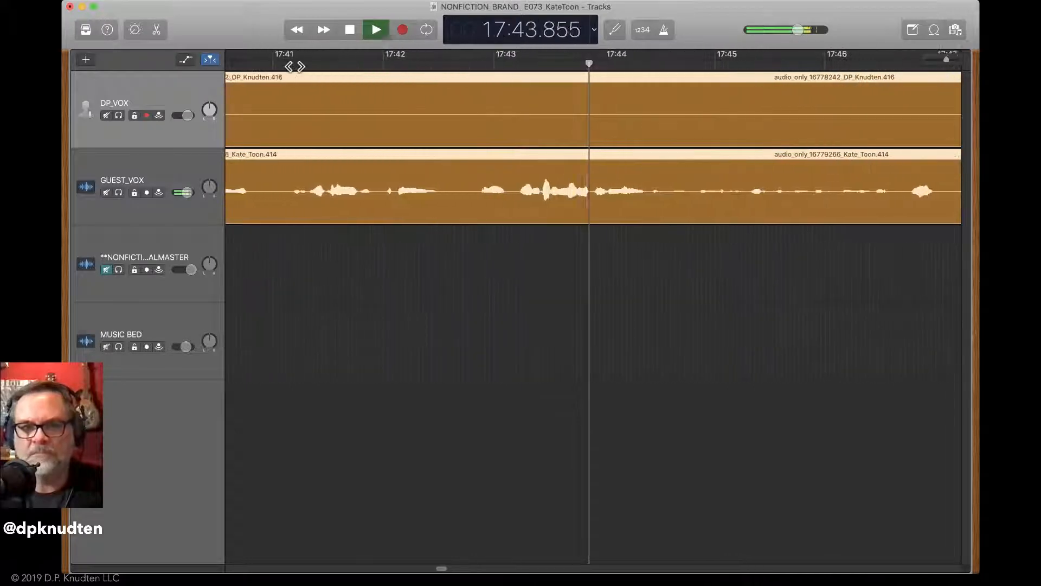
# Split both voice regions at 17:42.500, trim out the guest's short word after the cut, close the gap, and play back from 17:40.625
pyautogui.press('space')
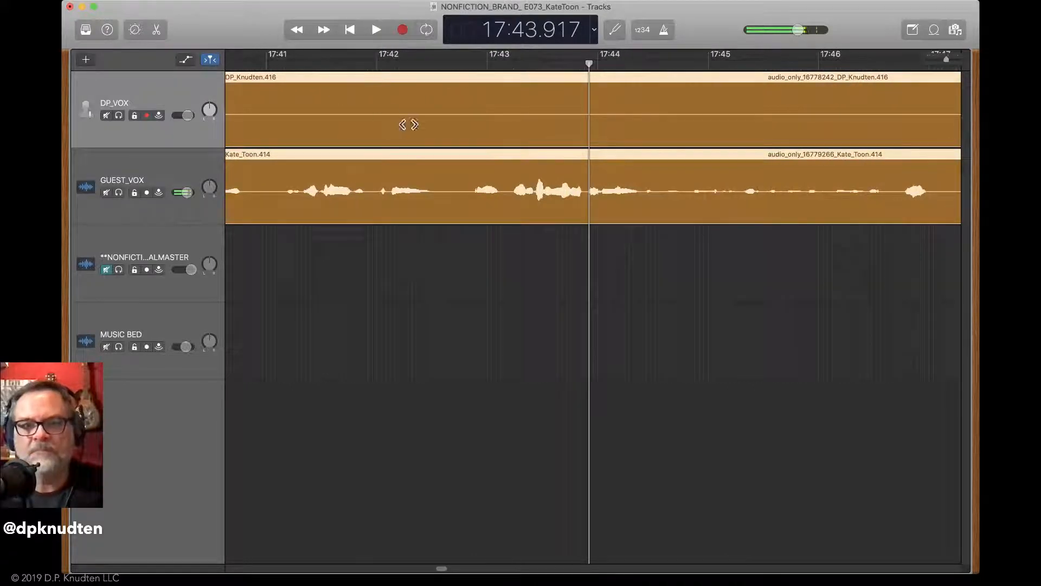
pyautogui.click(459, 63)
pyautogui.press('space')
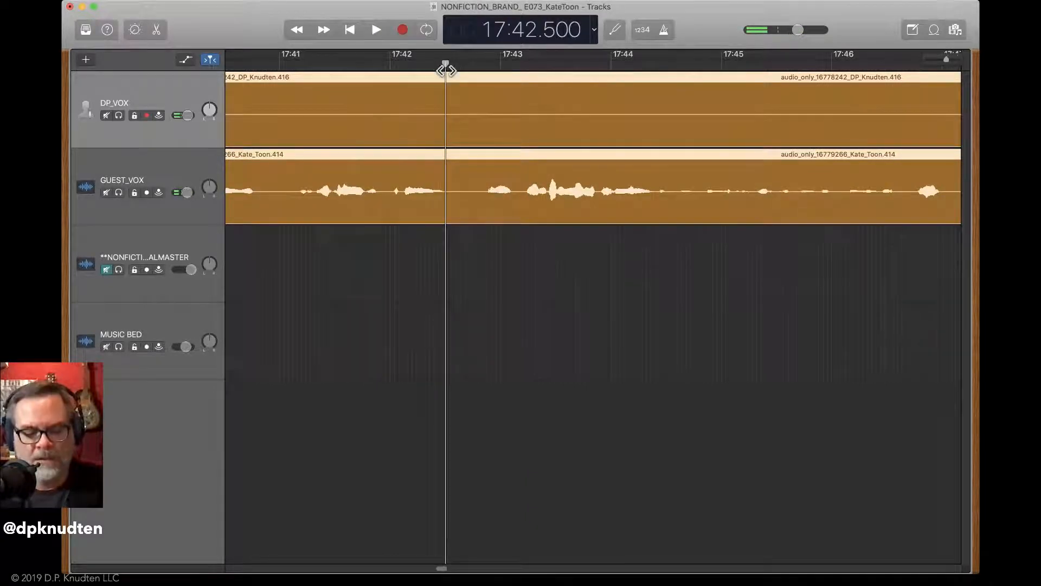
pyautogui.press('super+t')
pyautogui.moveTo(456, 215); pyautogui.dragTo(363, 207)
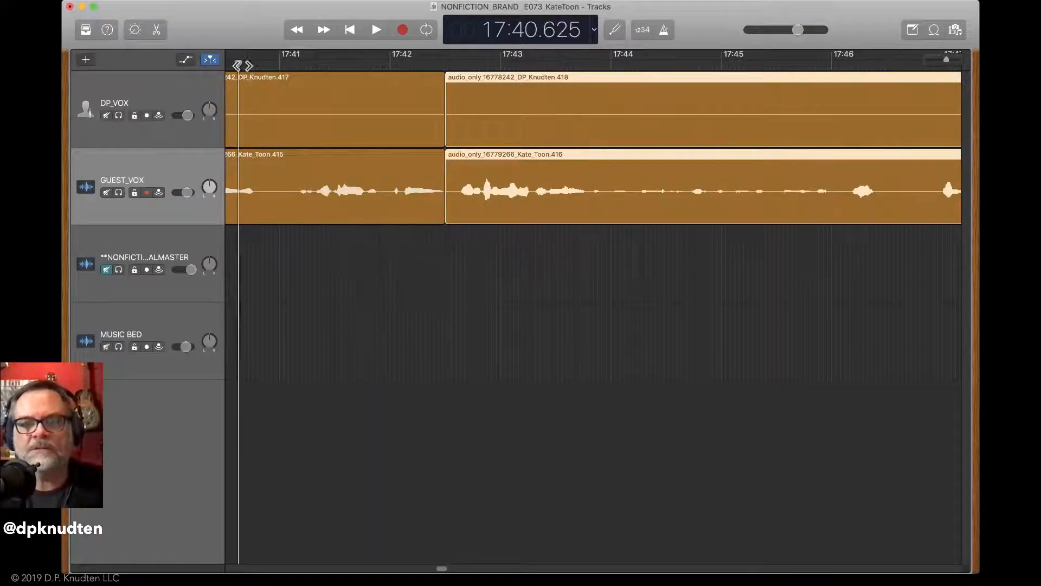
pyautogui.press('space')
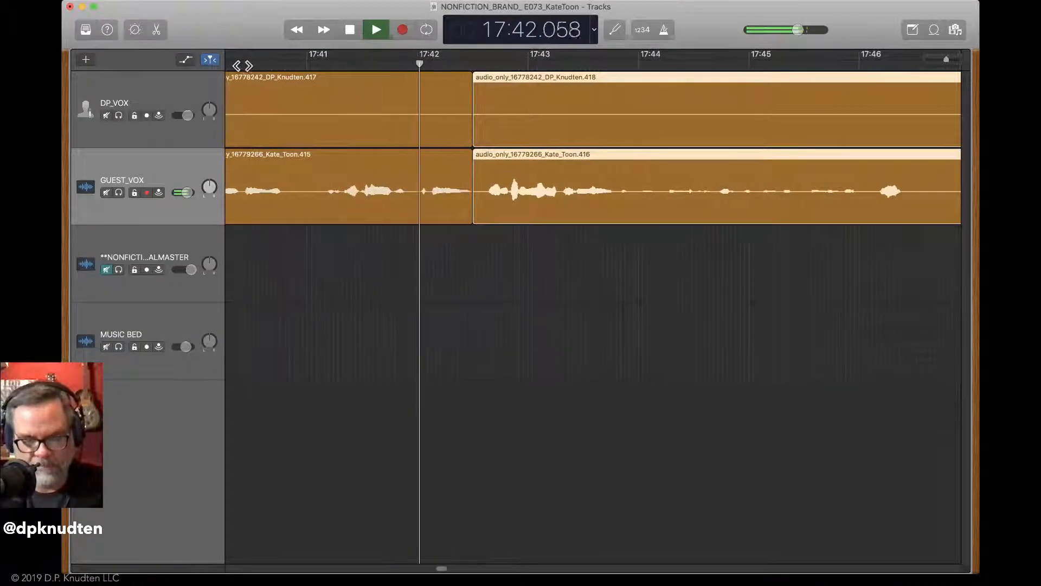
# Shift the regions after the 17:42.500 cut about 0.3 seconds later, trim their start slightly, and play back from 17:41.753
pyautogui.hscroll(-1, 489, 157)
pyautogui.press('space')
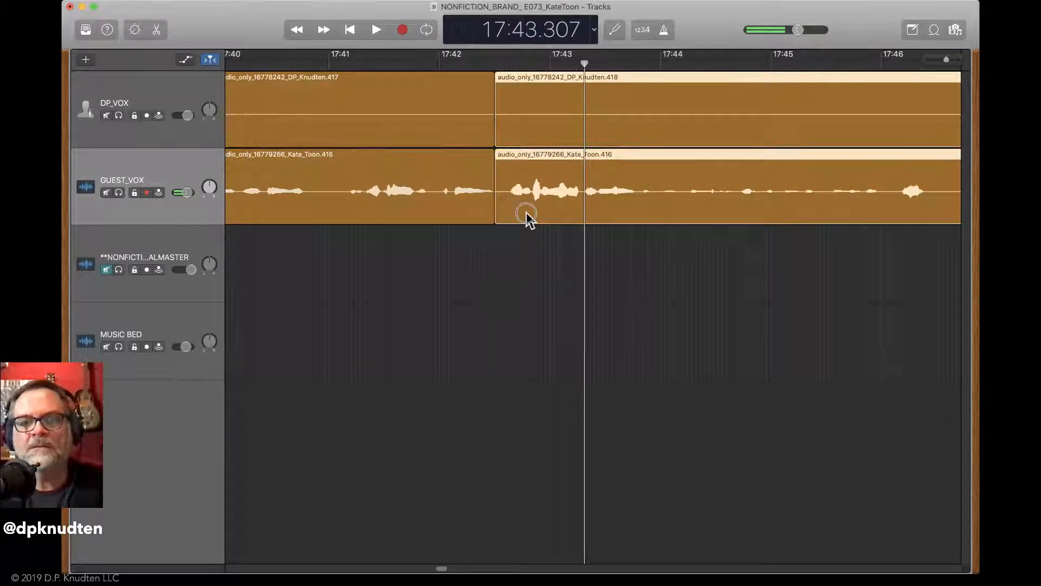
pyautogui.moveTo(526, 213); pyautogui.dragTo(559, 213)
pyautogui.doubleClick(294, 67)
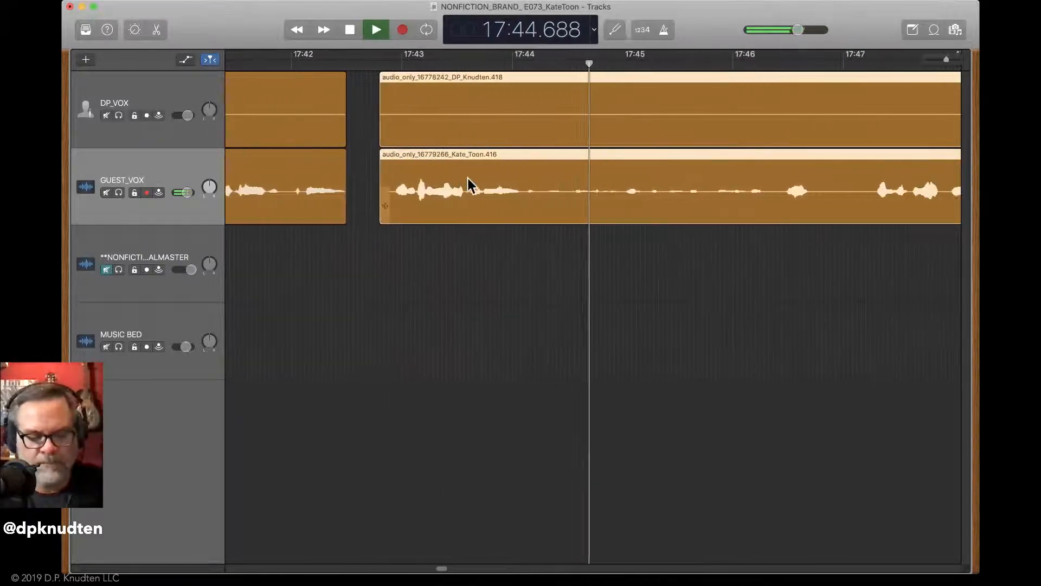
pyautogui.press('space')
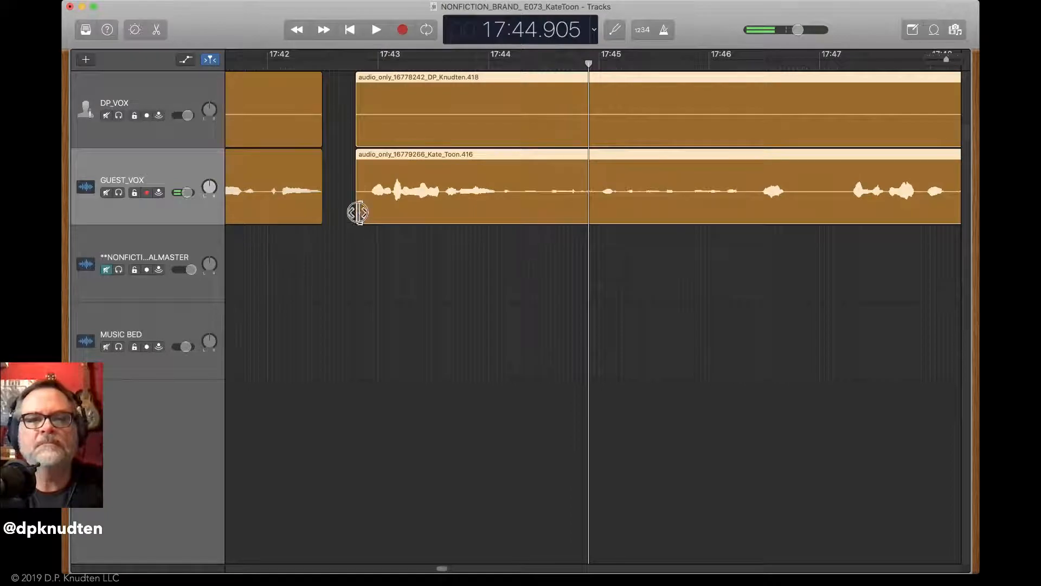
pyautogui.moveTo(357, 212); pyautogui.dragTo(364, 216)
pyautogui.click(240, 63)
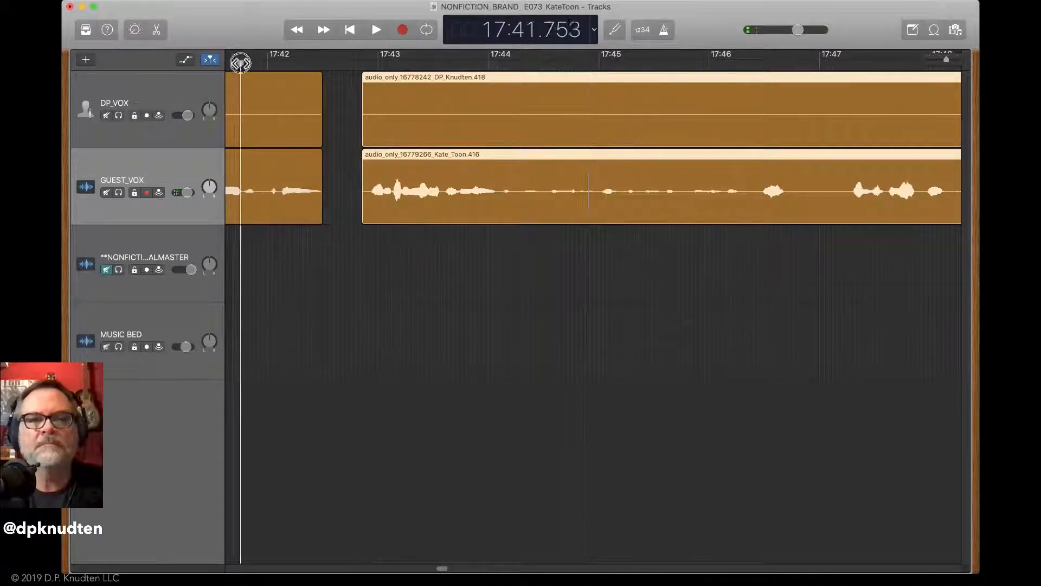
pyautogui.press('space')
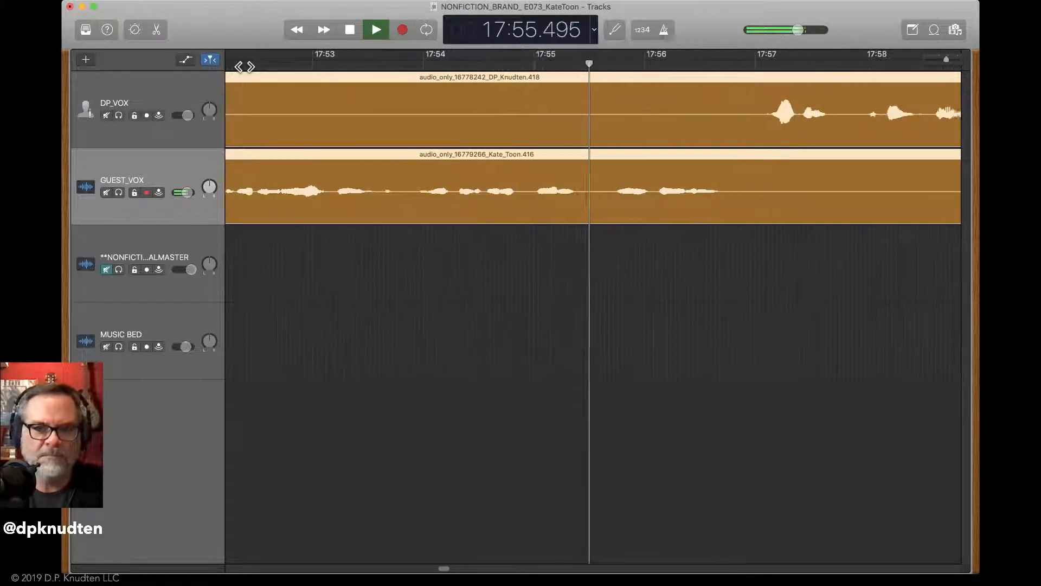
pyautogui.press('space')
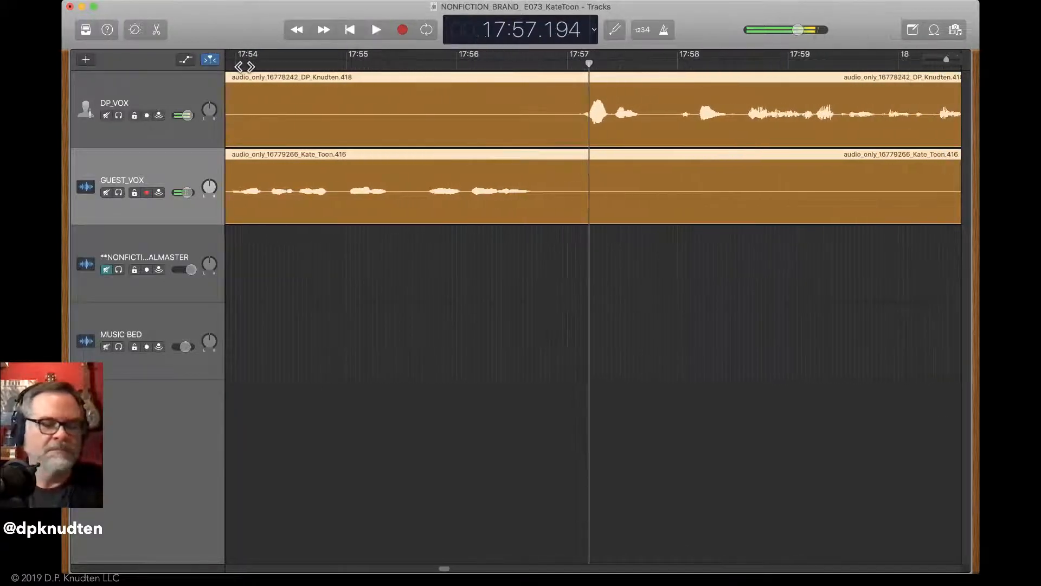
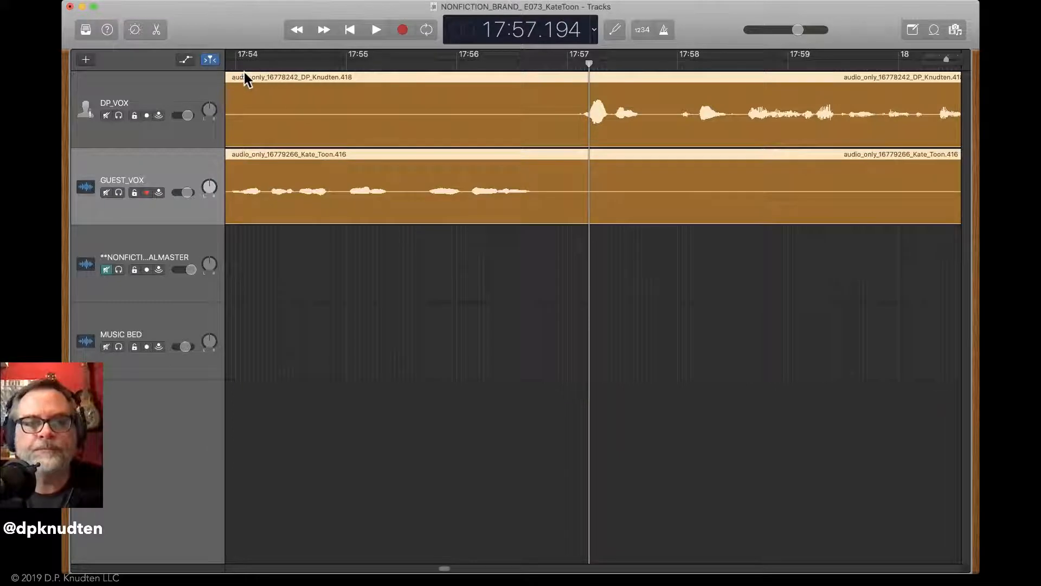
# Split both voice regions at 17:57.125, trim off the host's first sound after the cut, close the gap, and play back from around 17:54
pyautogui.click(244, 64)
pyautogui.press('space')
pyautogui.hscroll(-1, 244, 65)
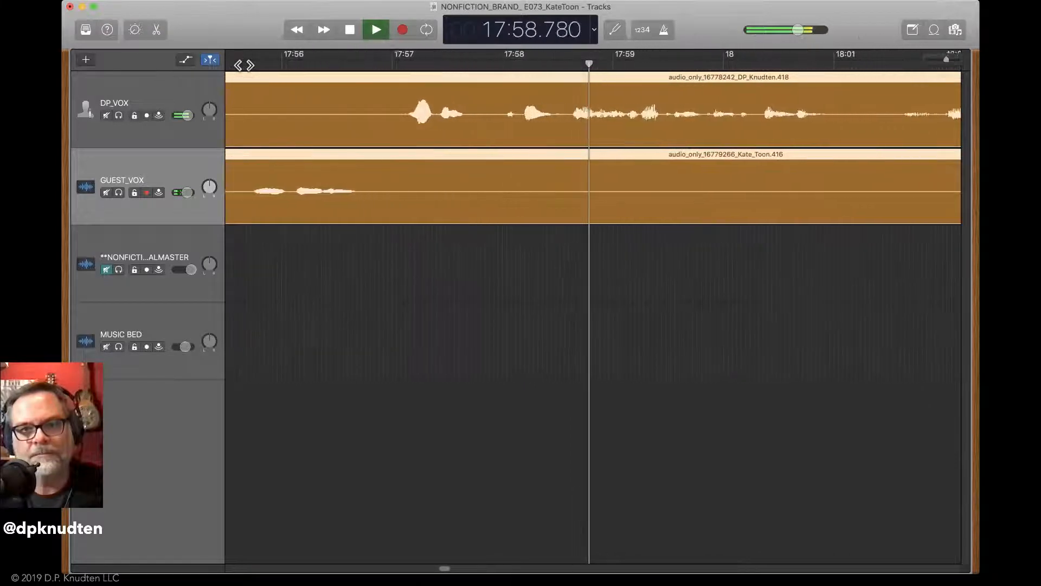
pyautogui.press('space')
pyautogui.click(379, 65)
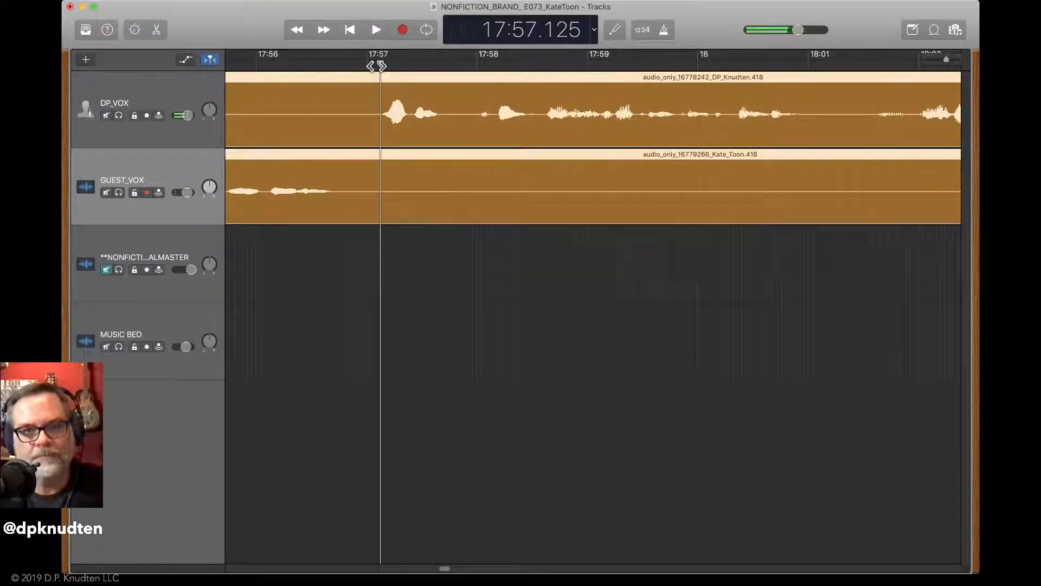
pyautogui.press('super+t')
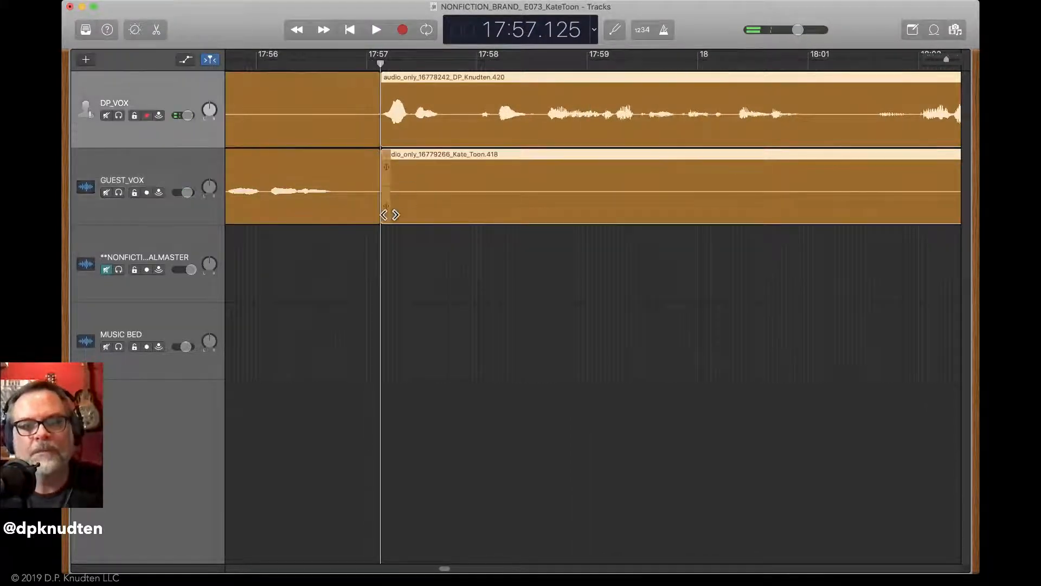
pyautogui.moveTo(386, 213); pyautogui.dragTo(426, 220)
pyautogui.hscroll(-7, 428, 220)
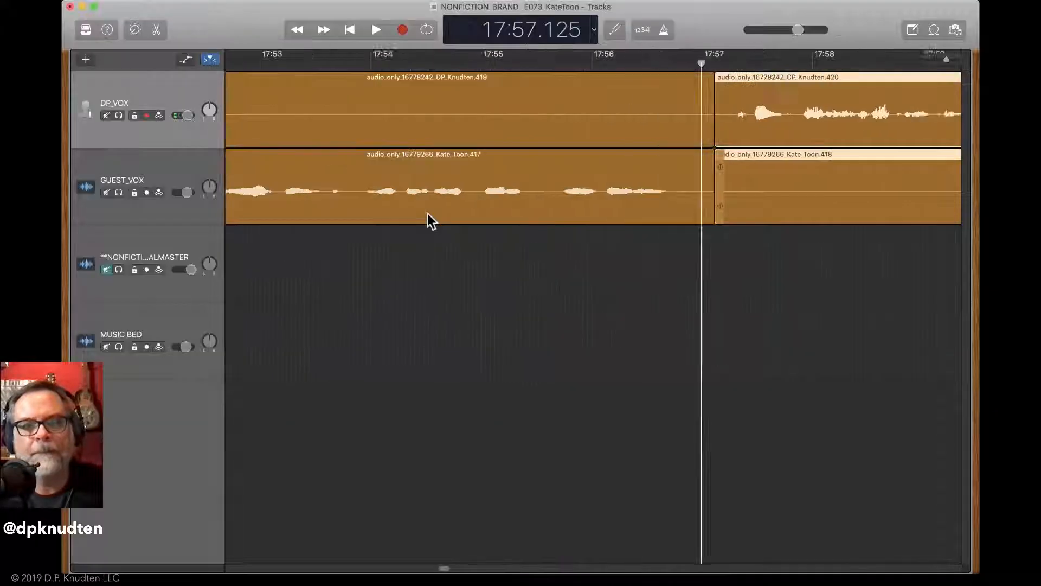
pyautogui.click(364, 65)
pyautogui.press('space')
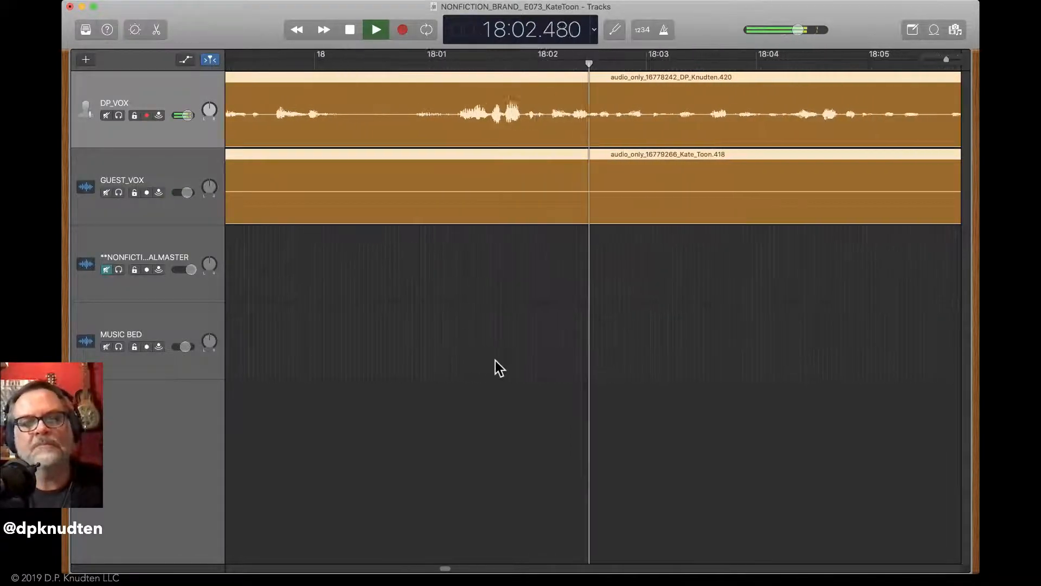
# Split both voice regions at 17:59.120, trim about 1.75 seconds after the cut, and listen to the start of the remaining audio
pyautogui.press('space')
pyautogui.hscroll(-5, 376, 138)
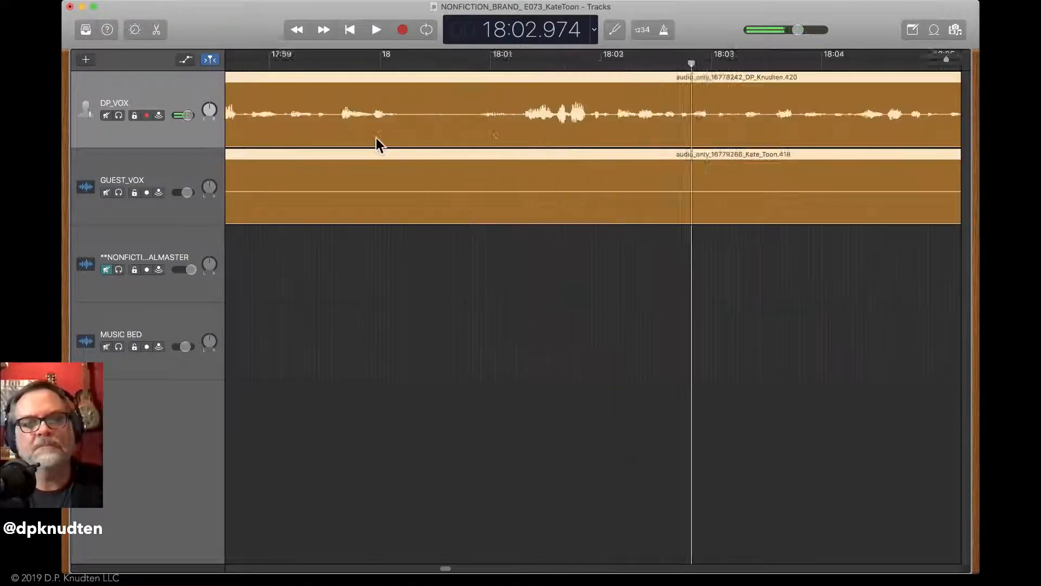
pyautogui.click(270, 54)
pyautogui.press('space')
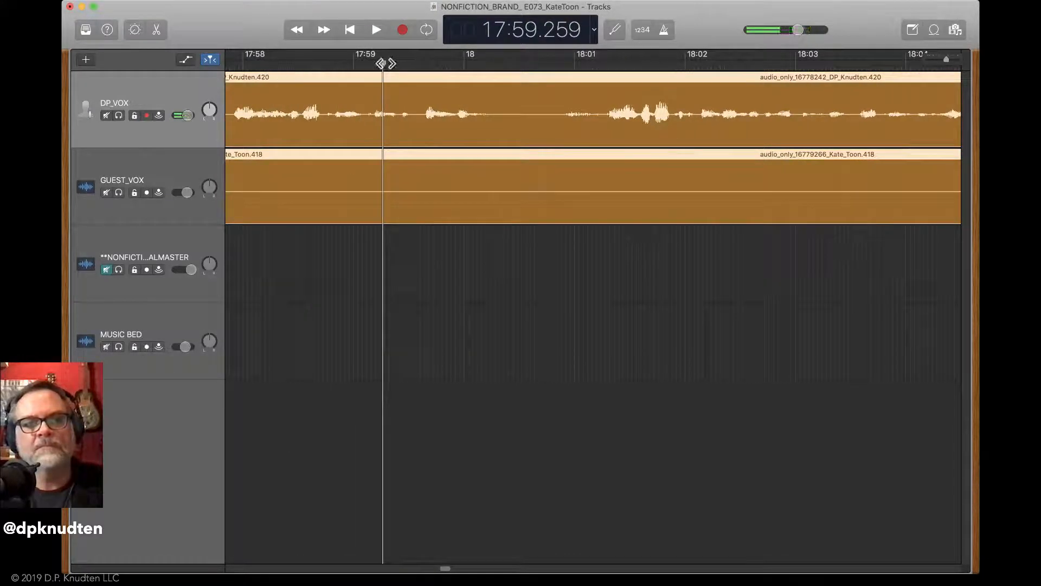
pyautogui.moveTo(381, 64); pyautogui.dragTo(366, 64)
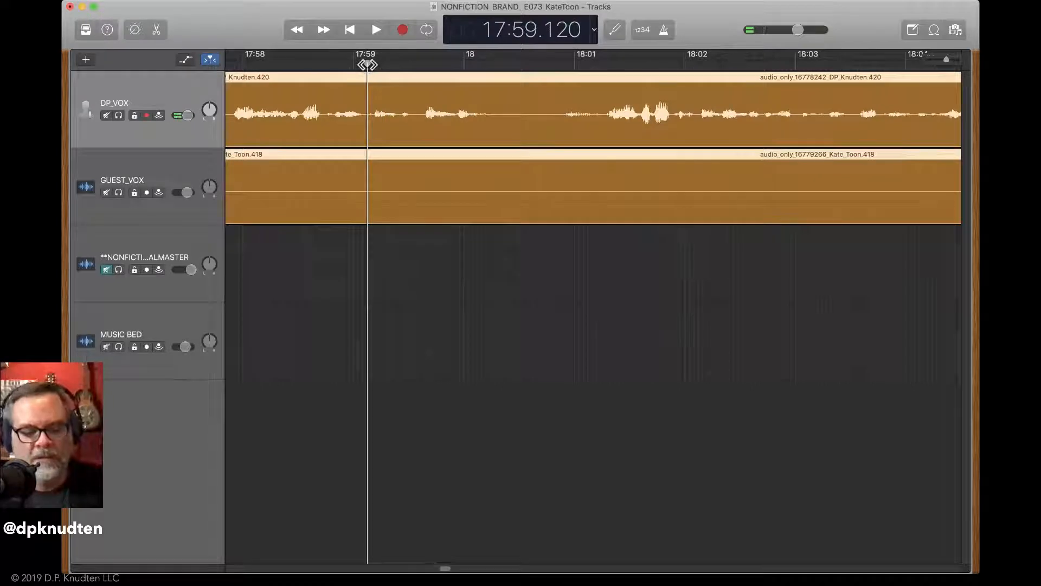
pyautogui.press('super+t')
pyautogui.click(378, 195)
pyautogui.moveTo(371, 194); pyautogui.dragTo(567, 239)
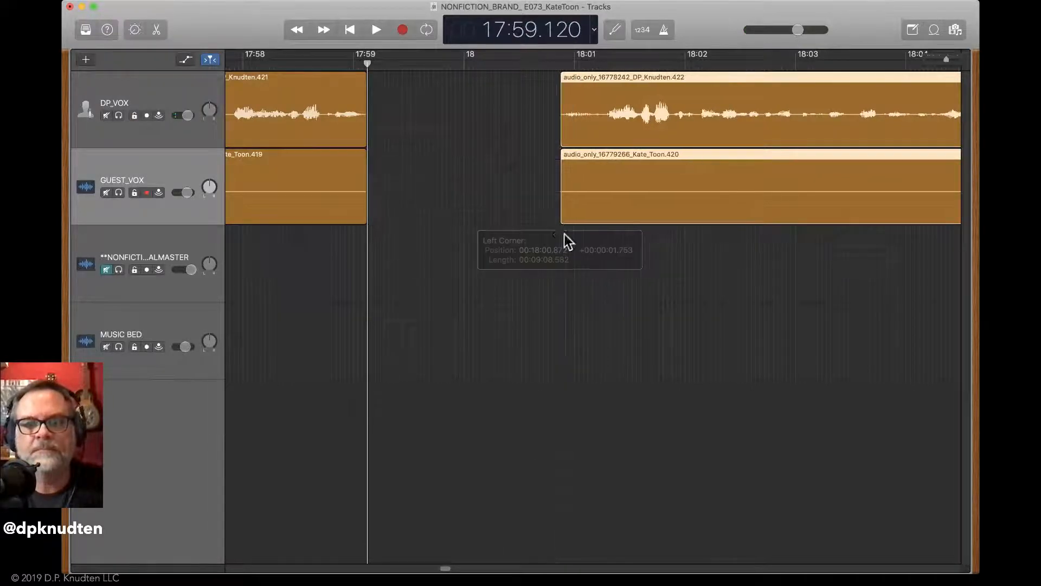
pyautogui.click(548, 63)
pyautogui.press('space')
pyautogui.press('space')
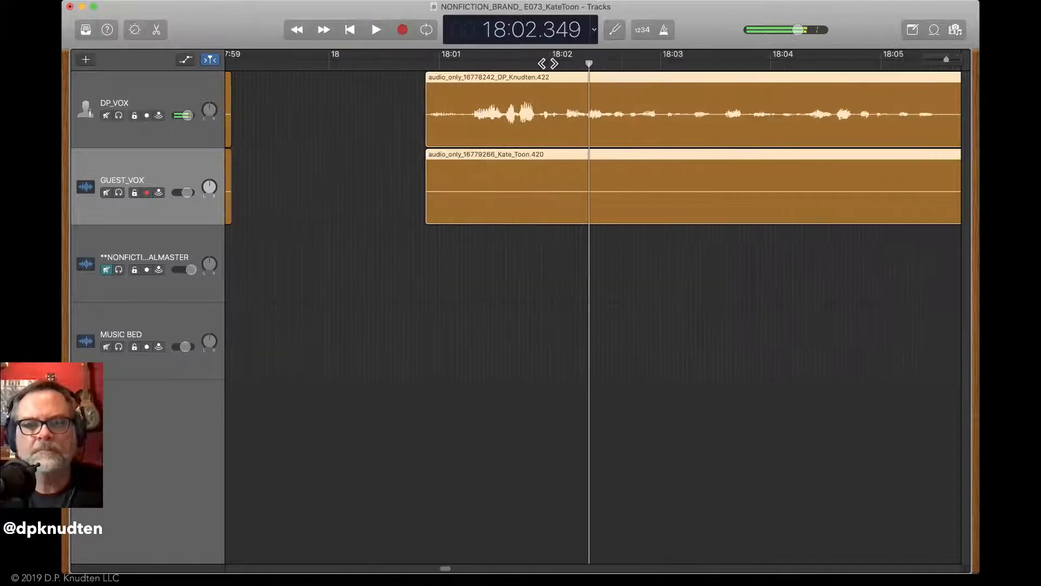
# Trim about 1.2 more seconds off the start of the later regions, close the gap at 17:59.120, and play back from 17:57.032
pyautogui.moveTo(431, 214); pyautogui.dragTo(558, 242)
pyautogui.moveTo(692, 209); pyautogui.dragTo(467, 196)
pyautogui.hscroll(-5, 466, 197)
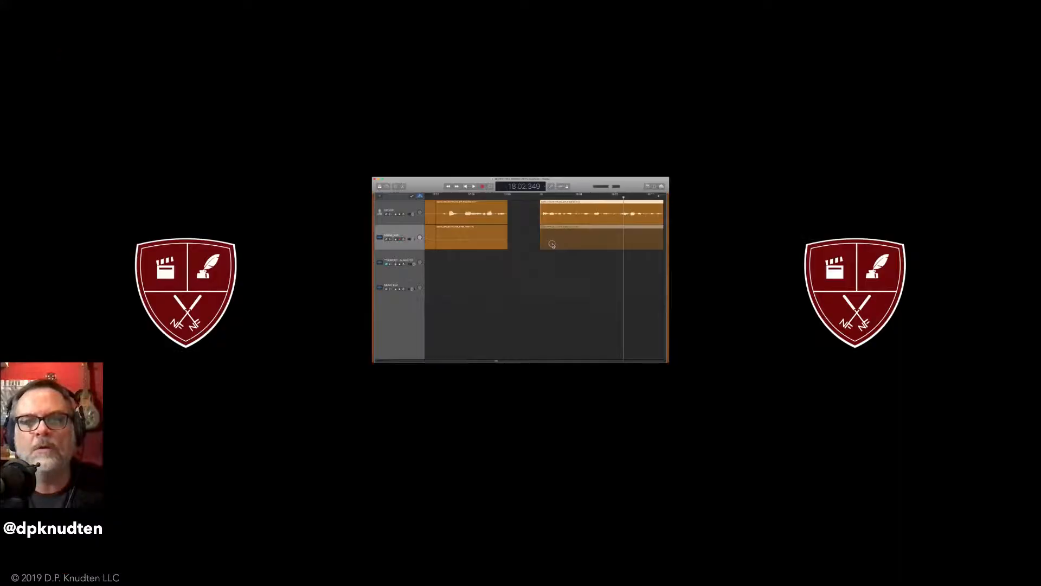
pyautogui.moveTo(552, 245); pyautogui.dragTo(522, 246)
pyautogui.click(433, 198)
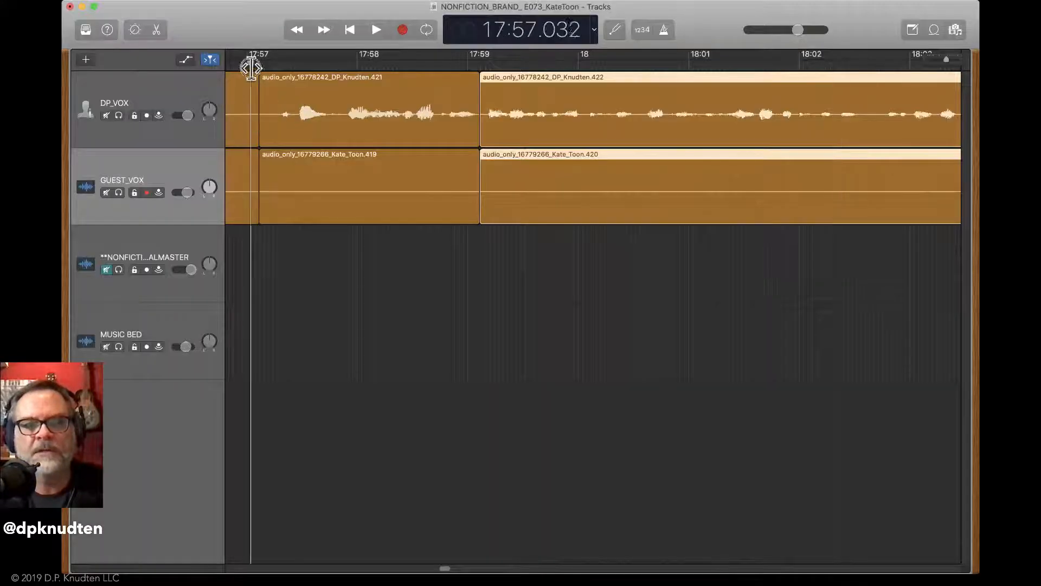
pyautogui.press('space')
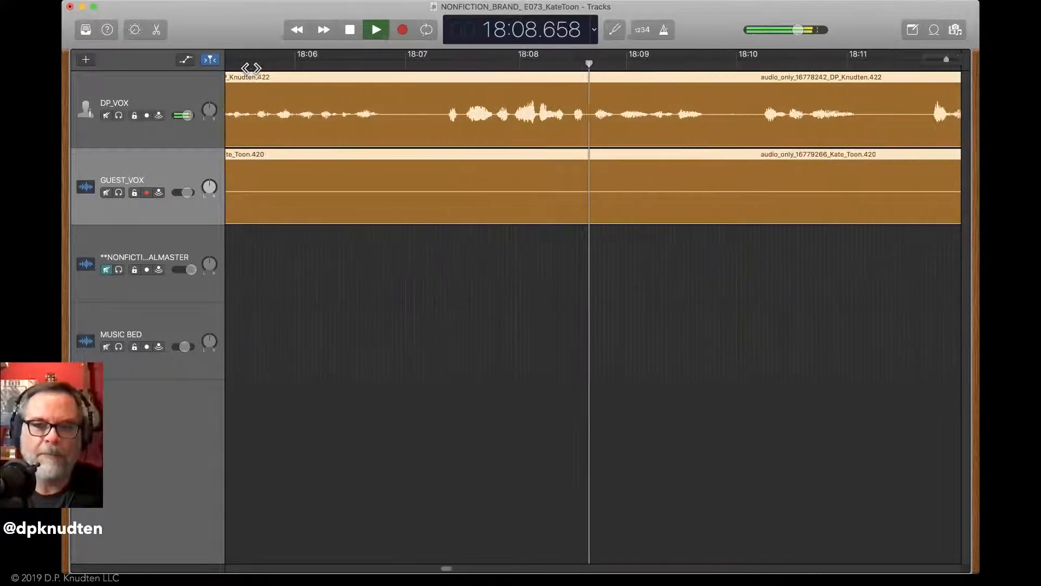
# Replay the host's line from 18:07.019 to locate the next edit point
pyautogui.click(275, 69)
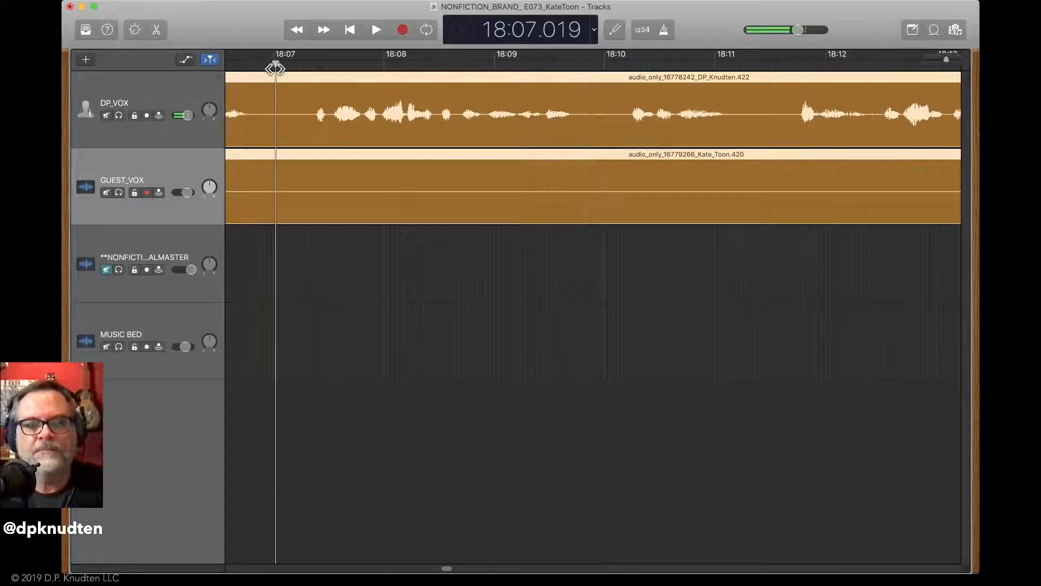
pyautogui.press('space')
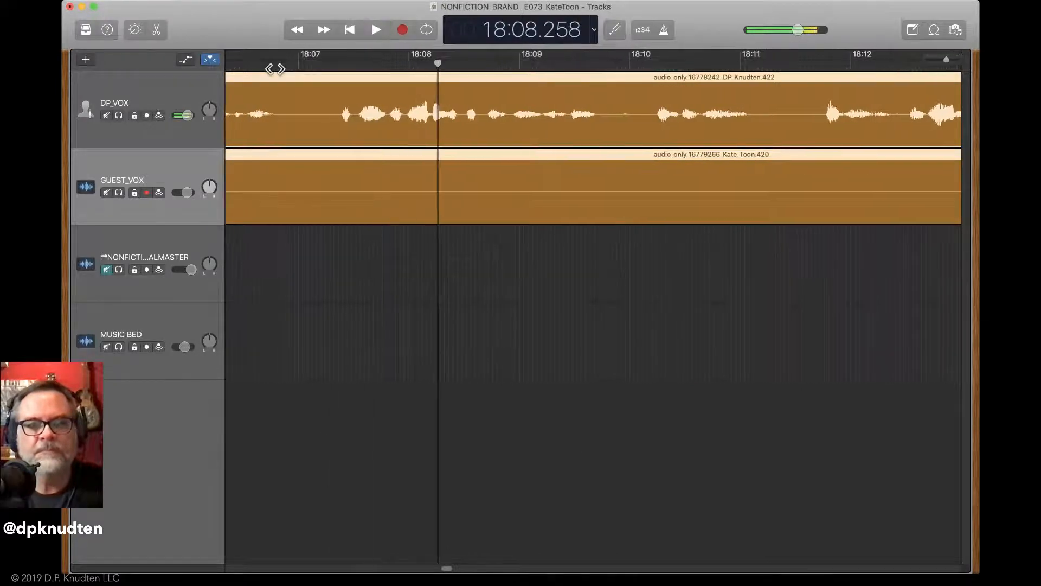
# Split DP_VOX and GUEST_VOX at 18:07.125, trim the pause from the start of the following clips, and slide them back against the preceding audio
pyautogui.click(313, 64)
pyautogui.press('super+t')
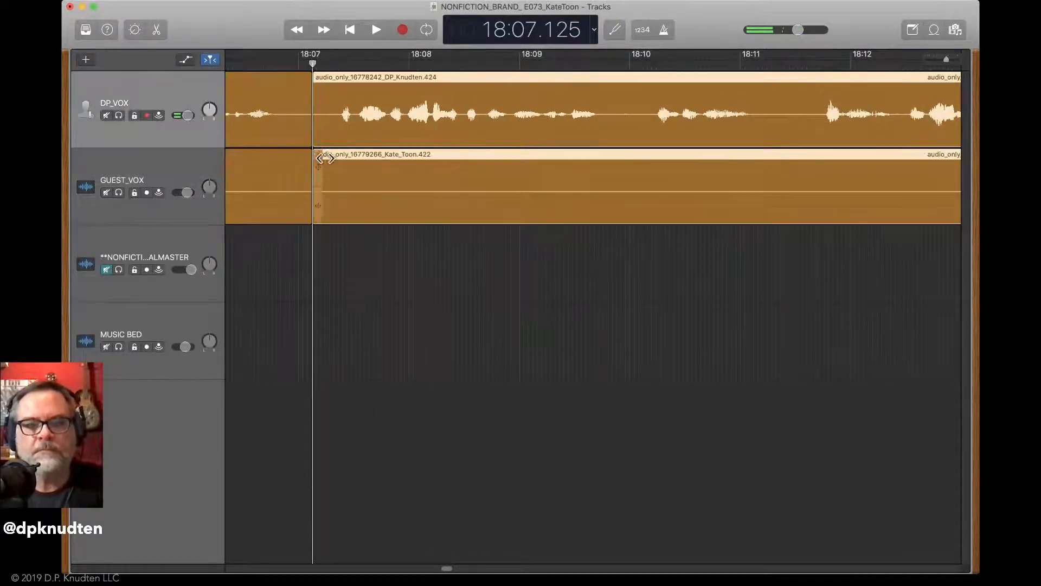
pyautogui.moveTo(319, 219); pyautogui.dragTo(387, 233)
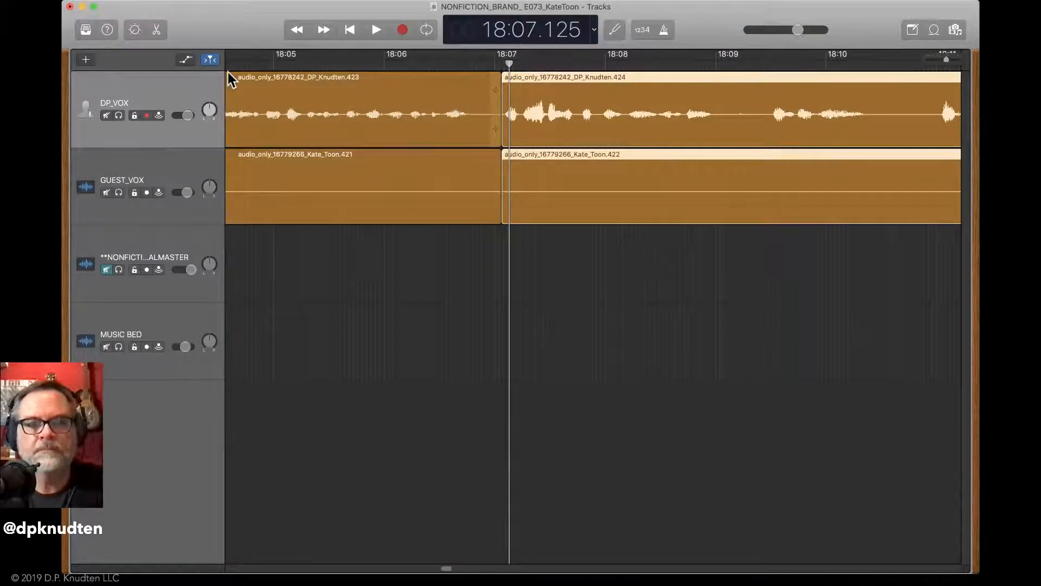
# Audition the join, split both voice tracks at 18:10.625, trim the first phrase off the following clips, and close the gap
pyautogui.click(233, 64)
pyautogui.press('space')
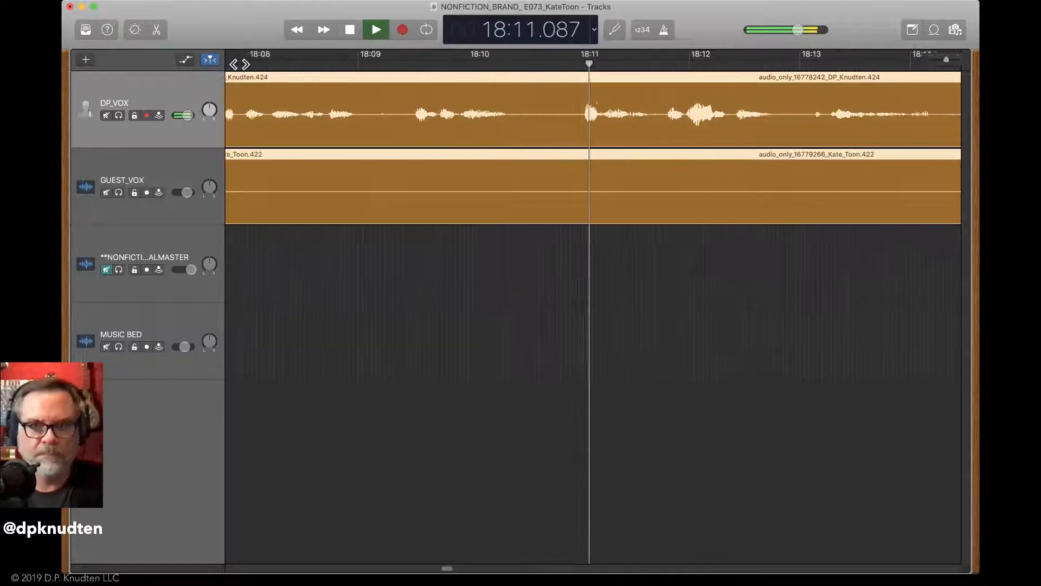
pyautogui.press('space')
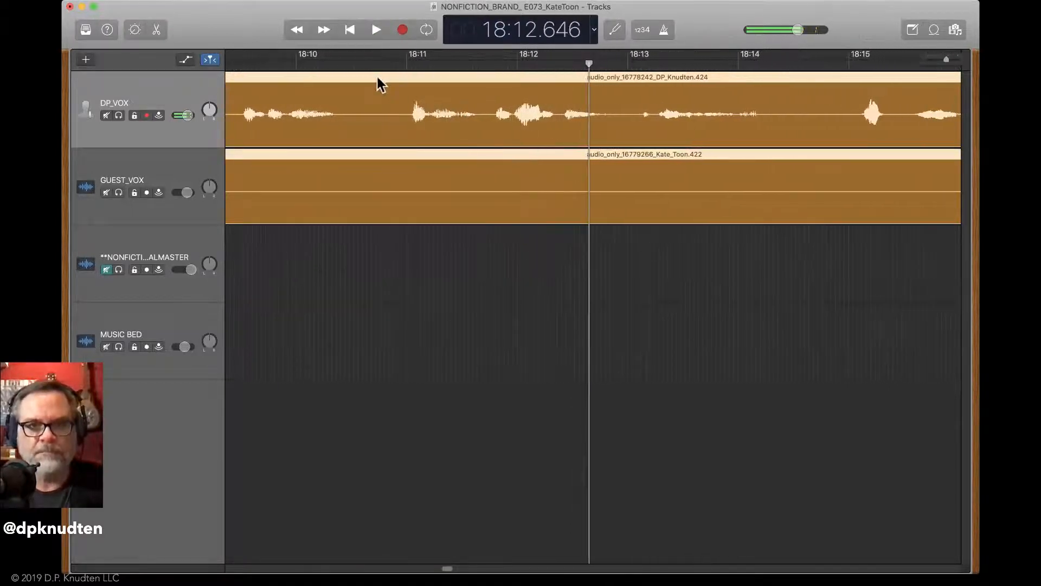
pyautogui.click(378, 63)
pyautogui.press('space')
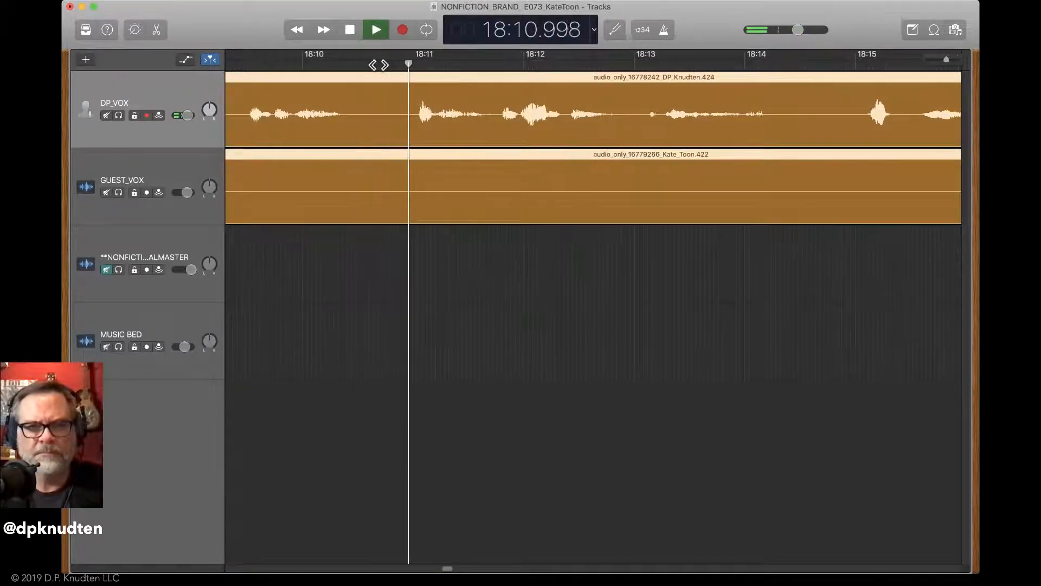
pyautogui.press('space')
pyautogui.click(387, 64)
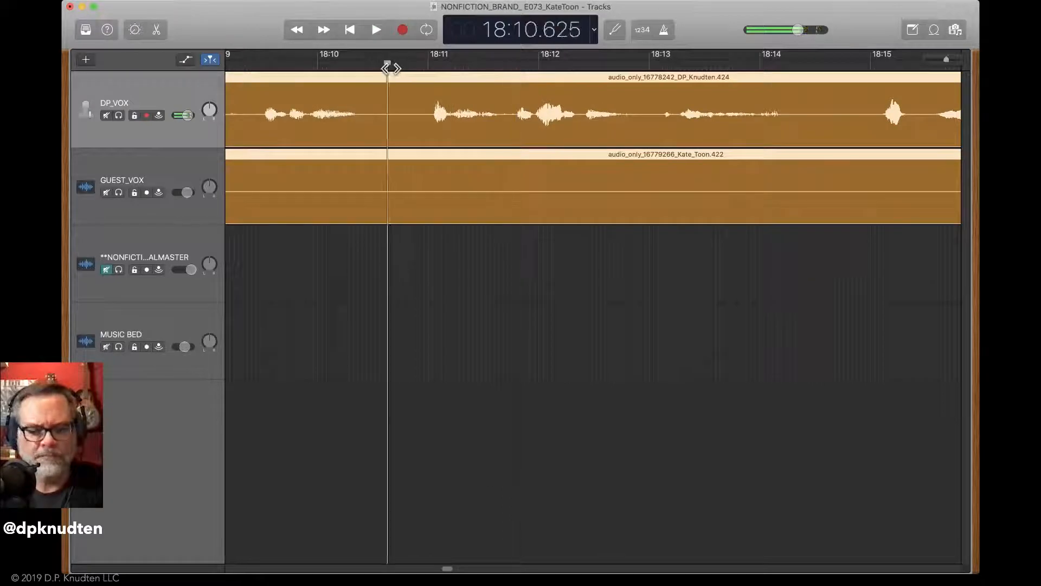
pyautogui.press('super+t')
pyautogui.moveTo(382, 209); pyautogui.dragTo(509, 220)
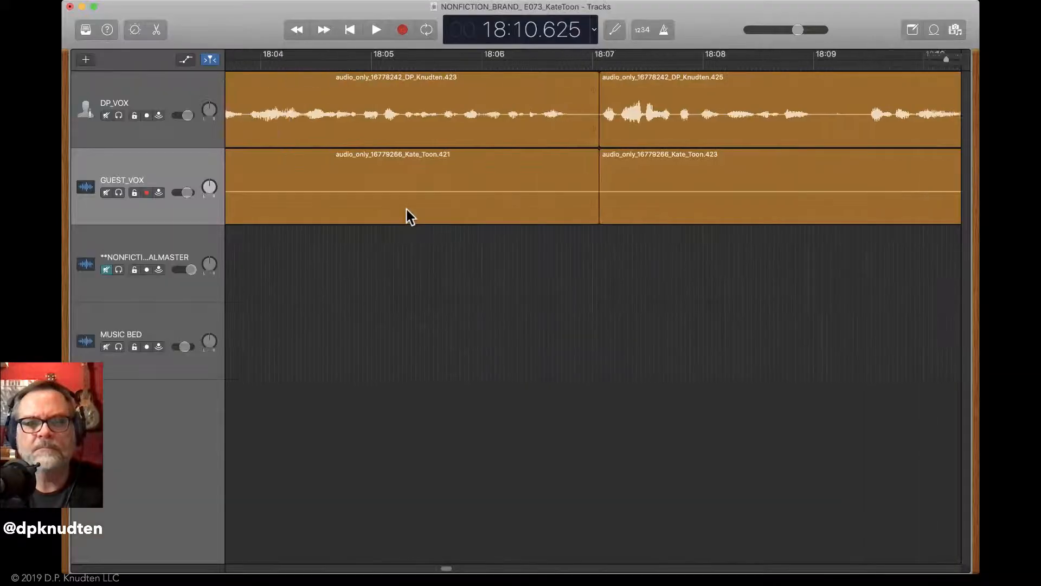
# Play back the last edit, split both voice tracks at 18:09.080, trim the pause after the cut, and pull all following clips back
pyautogui.hscroll(-1, 407, 214)
pyautogui.click(275, 63)
pyautogui.press('space')
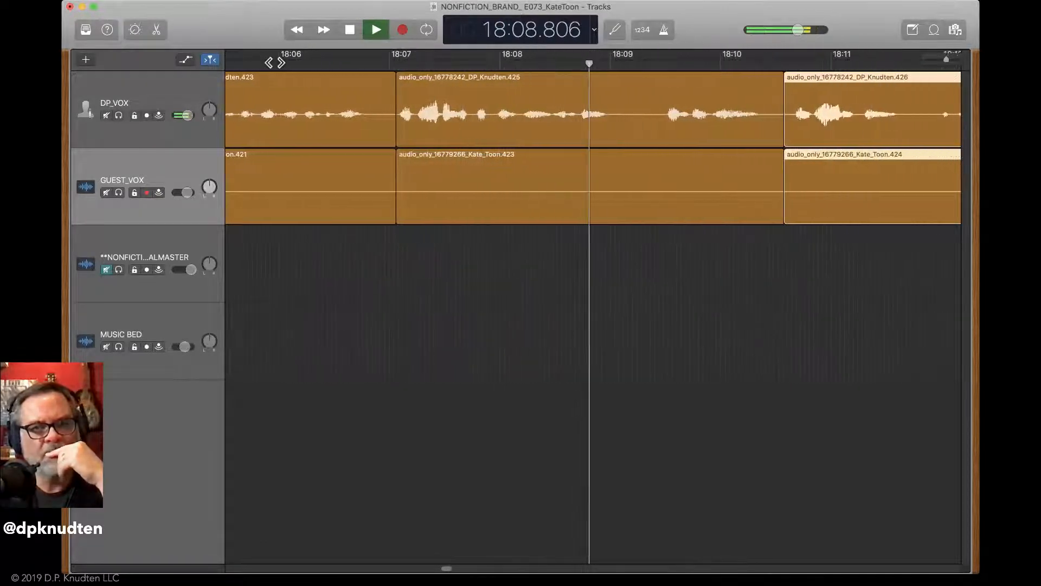
pyautogui.press('space')
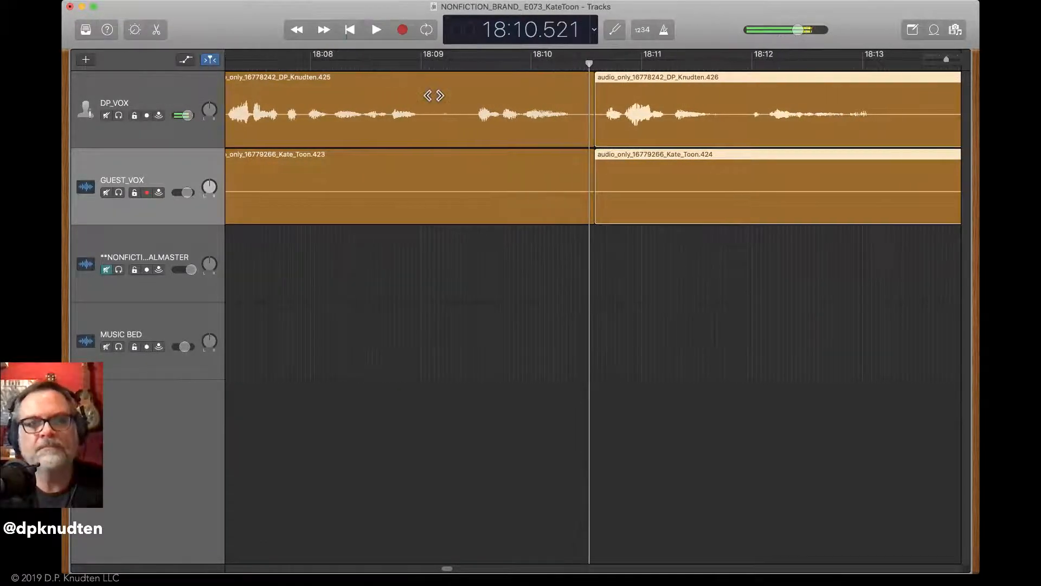
pyautogui.moveTo(421, 63); pyautogui.dragTo(428, 65)
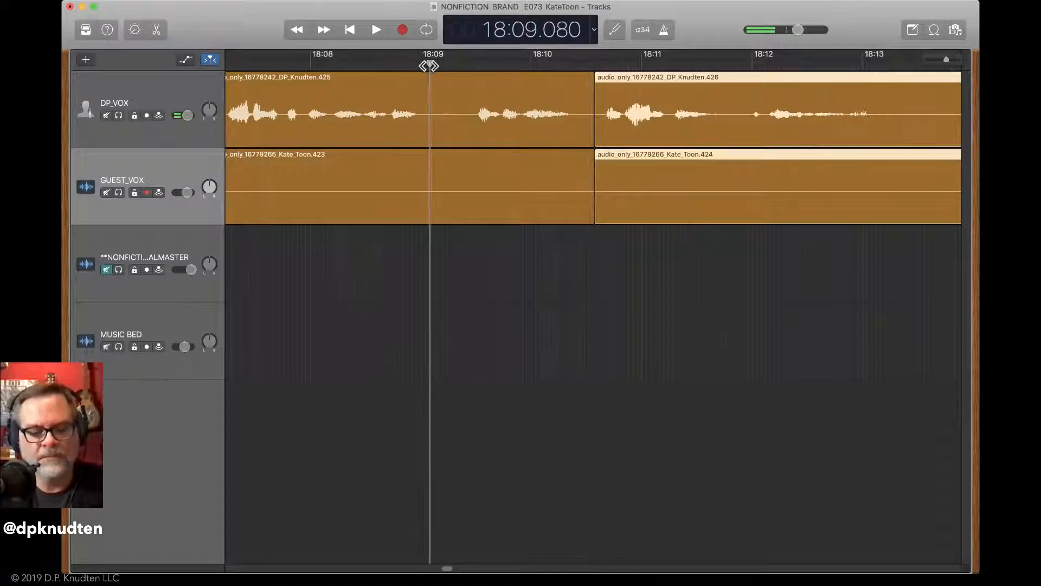
pyautogui.click(436, 227)
pyautogui.moveTo(457, 259); pyautogui.dragTo(459, 23)
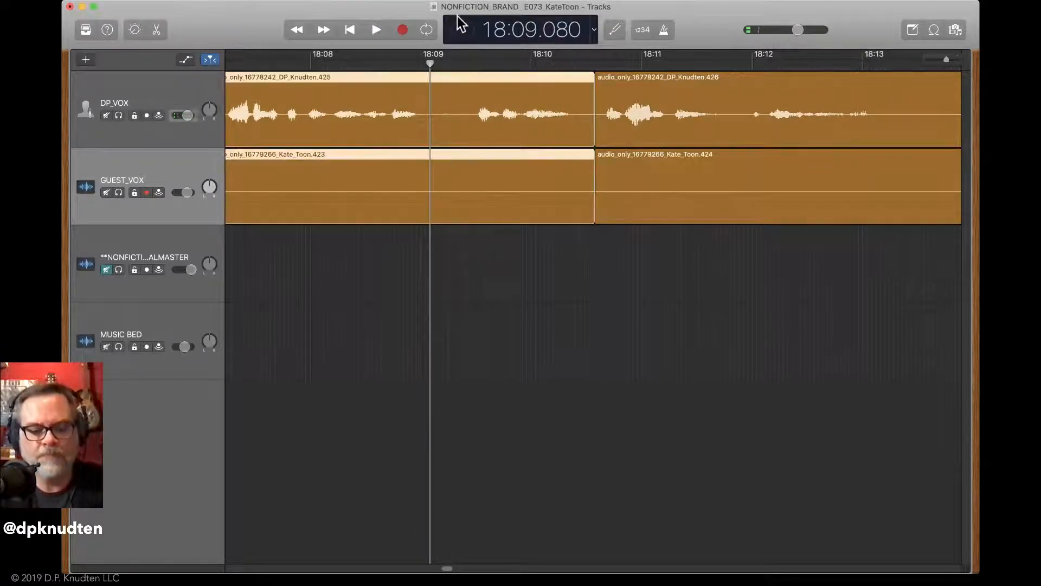
pyautogui.press('super+t')
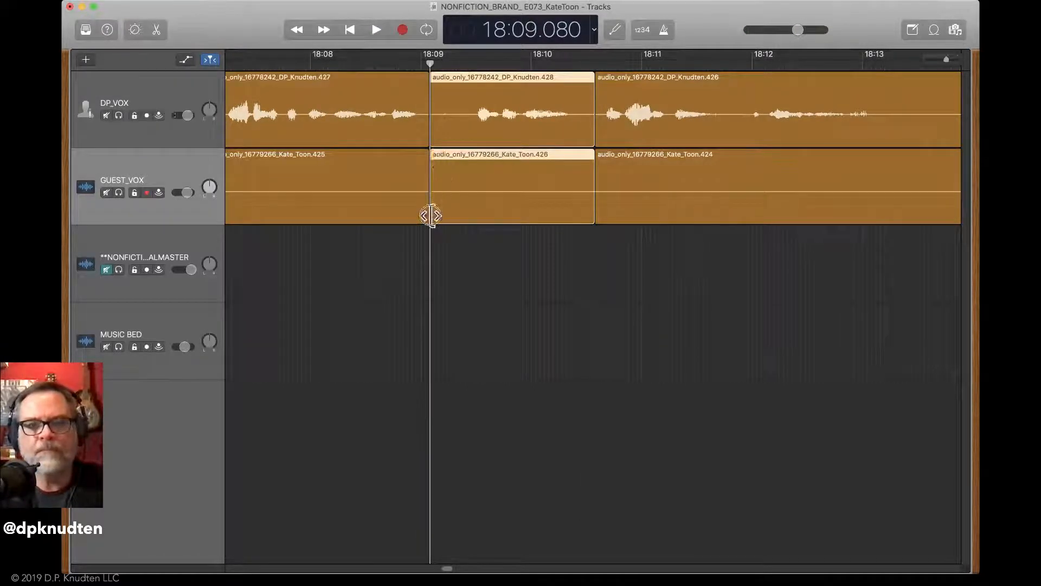
pyautogui.moveTo(431, 215); pyautogui.dragTo(470, 226)
pyautogui.moveTo(779, 279); pyautogui.dragTo(527, 148)
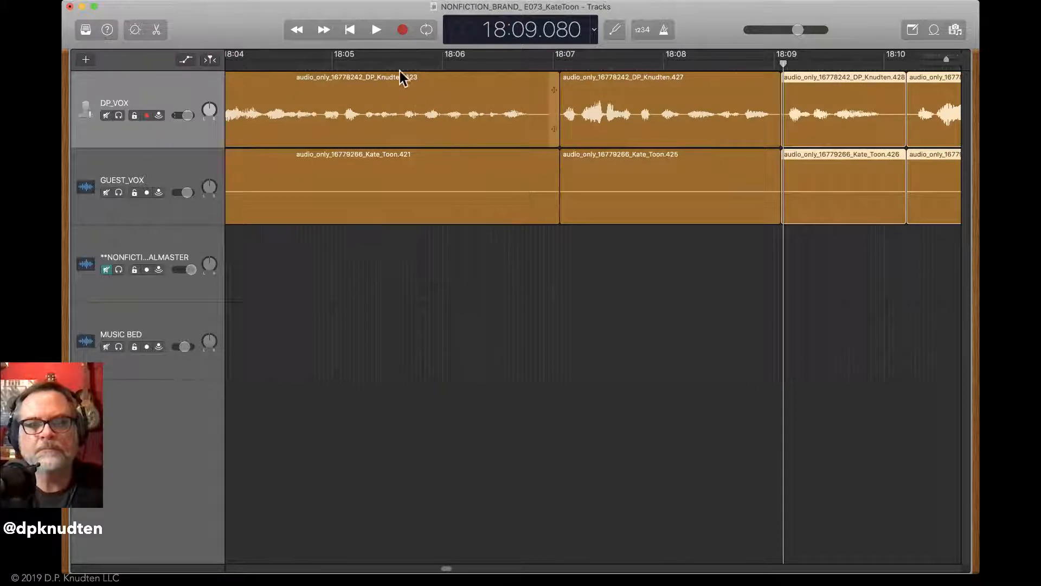
# Listen on to the next long pause, split both voice tracks at 18:22.160, trim the silence after the cut, and close the gap
pyautogui.click(402, 65)
pyautogui.press('space')
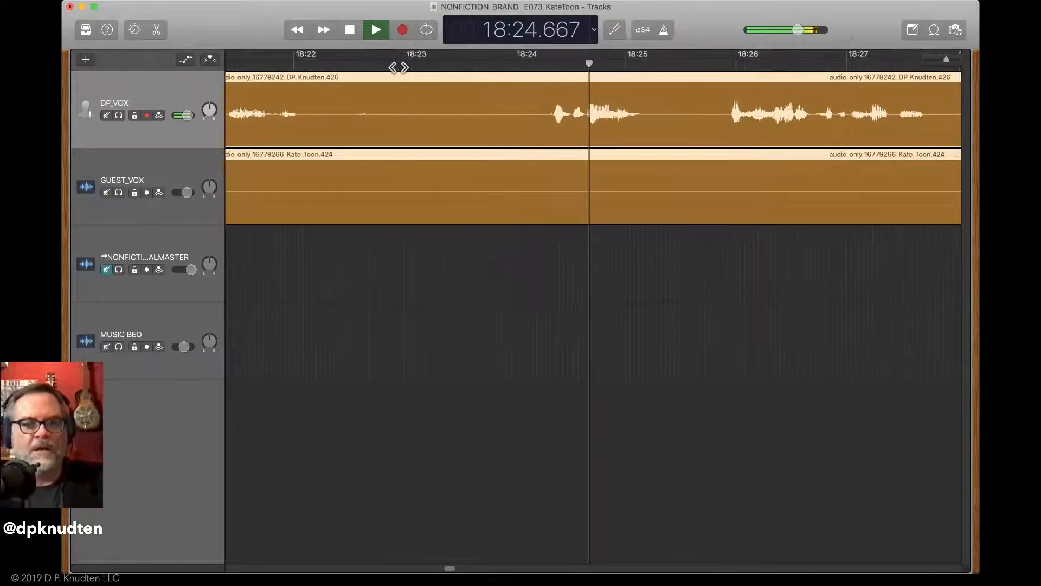
pyautogui.hscroll(-5, 399, 67)
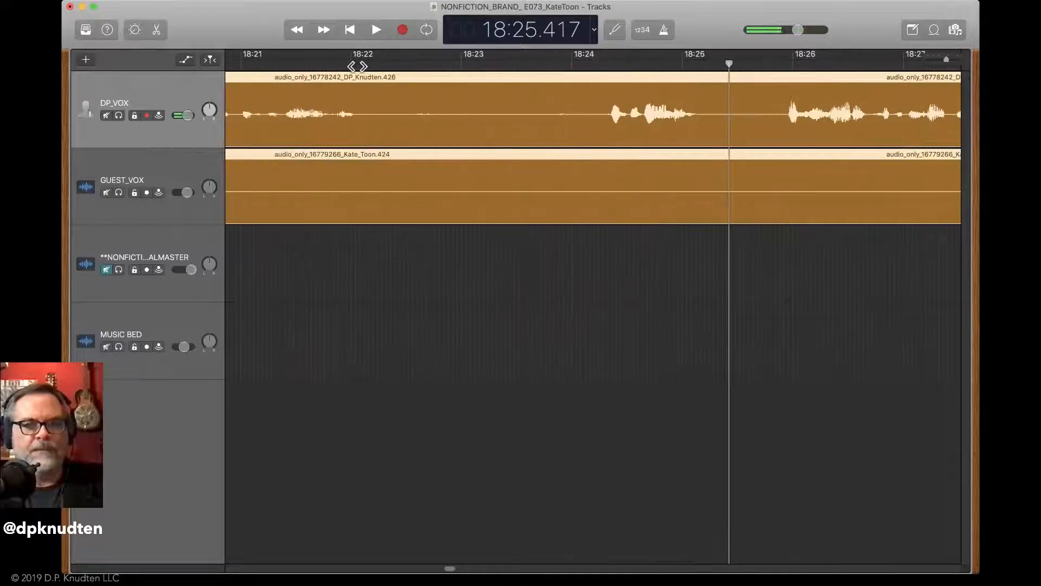
pyautogui.moveTo(352, 66); pyautogui.dragTo(369, 69)
pyautogui.press('super+t')
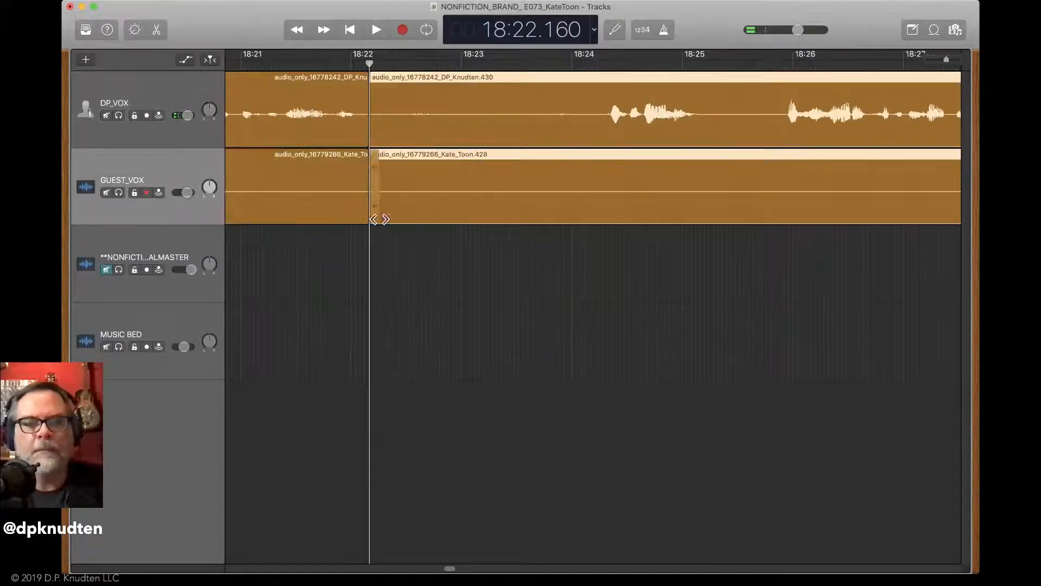
pyautogui.moveTo(376, 214); pyautogui.dragTo(591, 215)
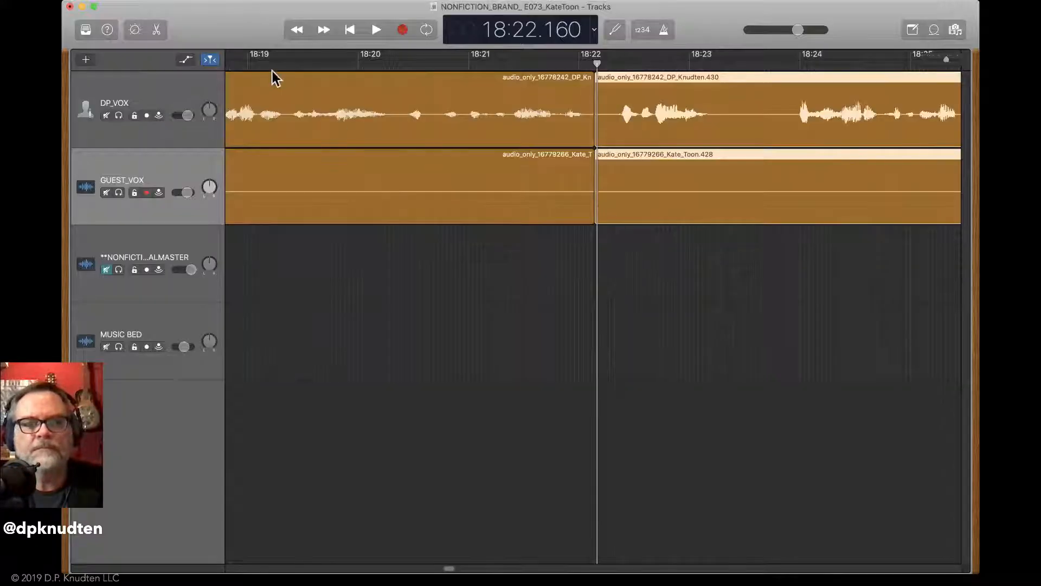
# Audition the join, split both voice tracks at 18:23.400, trim the pause before the next speech, and close the gap
pyautogui.click(269, 65)
pyautogui.press('space')
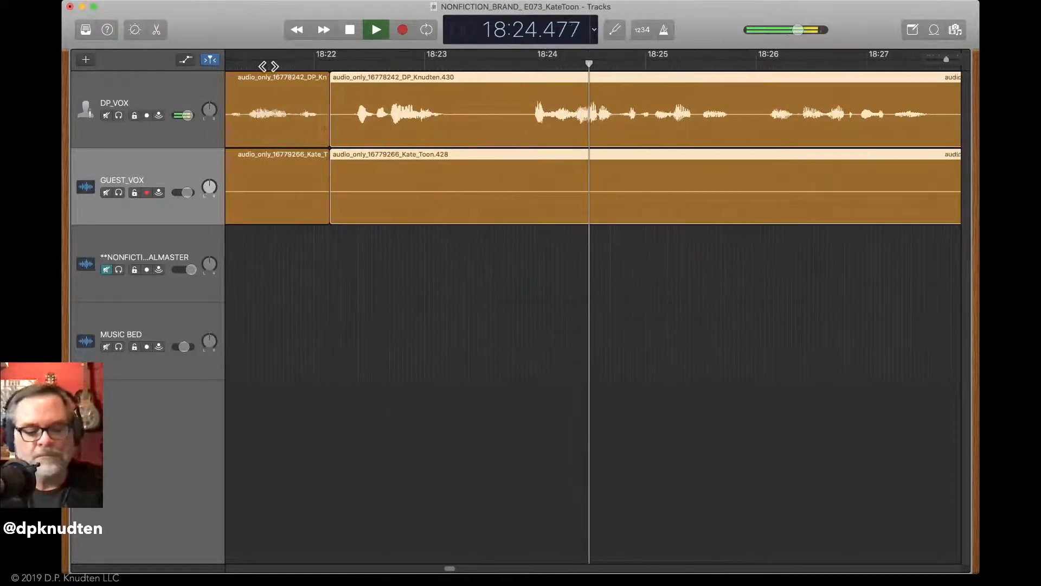
pyautogui.press('space')
pyautogui.moveTo(400, 61); pyautogui.dragTo(427, 61)
pyautogui.press('super+t')
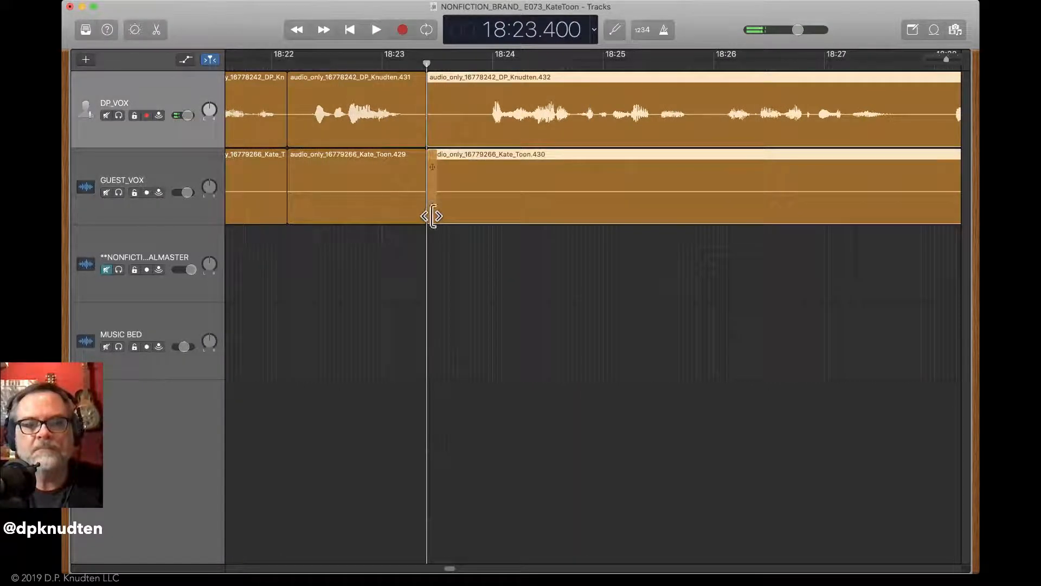
pyautogui.moveTo(431, 216); pyautogui.dragTo(482, 204)
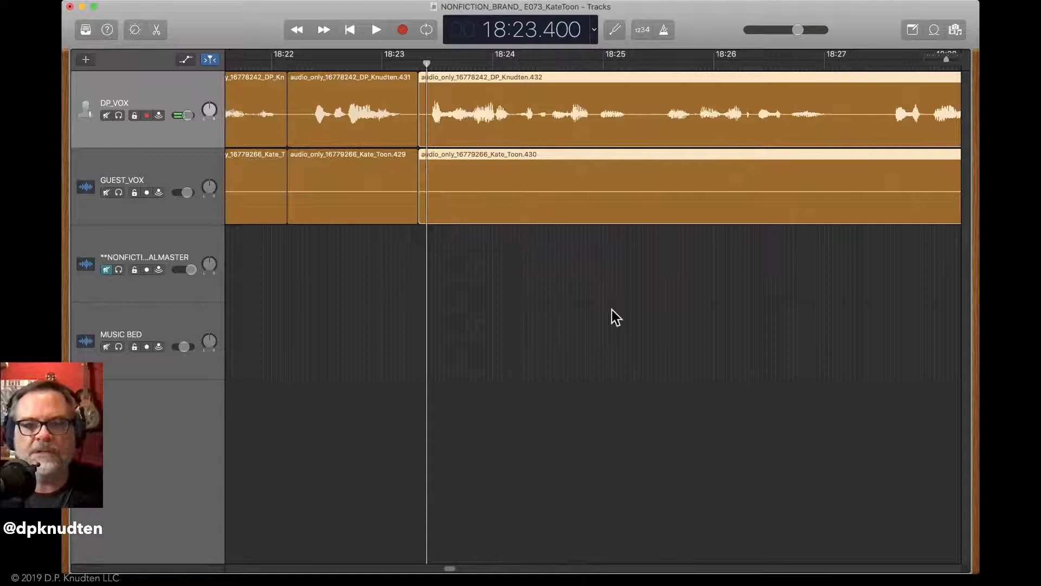
# Move the ROTOMA promo clip on the MUSIC BED track earlier so that it starts at about 18:37
pyautogui.press('super+Left')
pyautogui.press('super+Left')
pyautogui.press('super+Left')
pyautogui.press('super+Left')
pyautogui.press('super+Left')
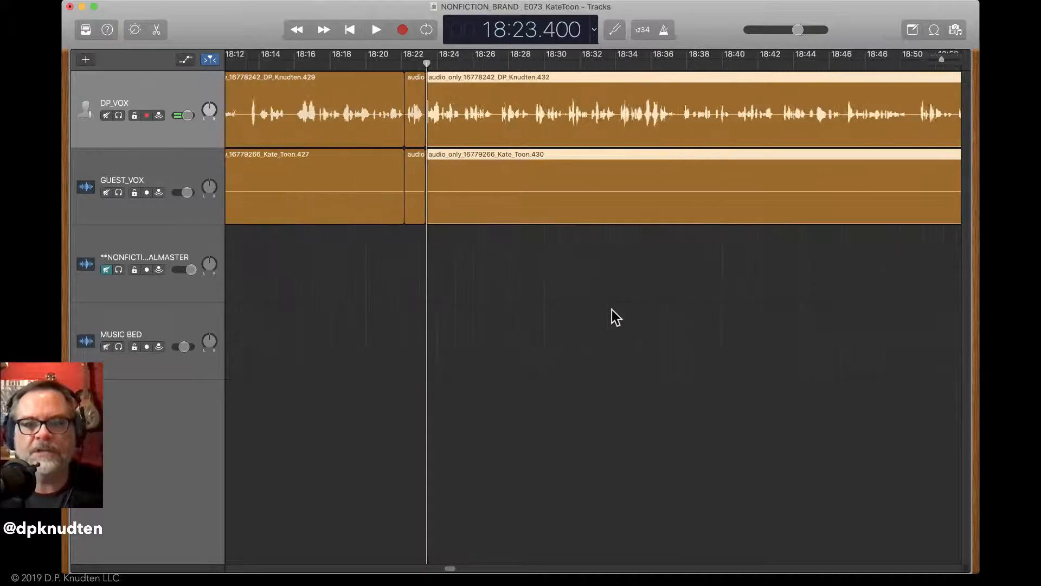
pyautogui.hscroll(-8, 612, 311)
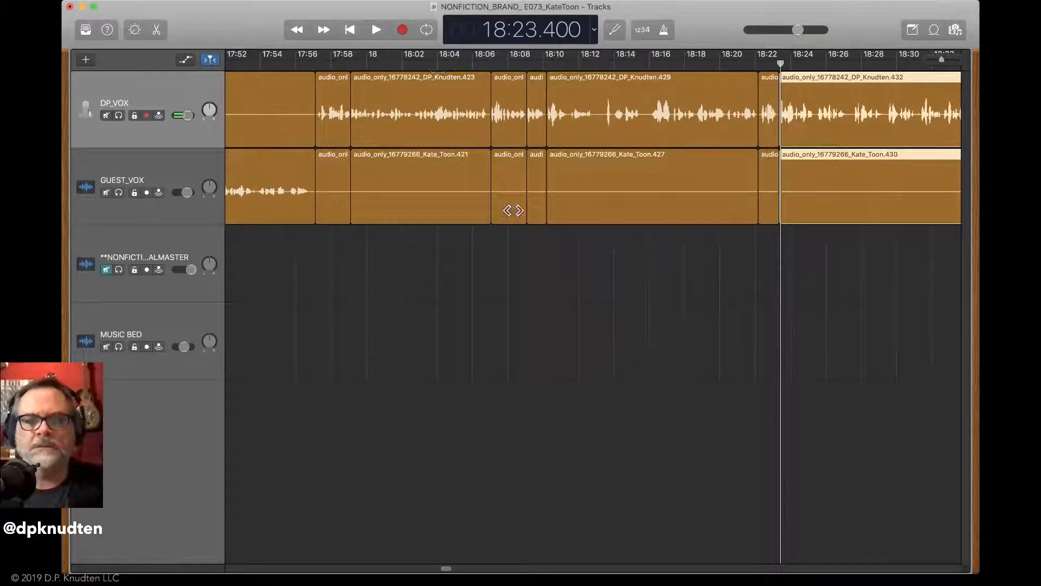
pyautogui.press('super+Left')
pyautogui.press('super+Left')
pyautogui.press('super+Left')
pyautogui.press('super+Left')
pyautogui.press('super+Left')
pyautogui.press('super+Left')
pyautogui.press('super+Left')
pyautogui.press('super+Left')
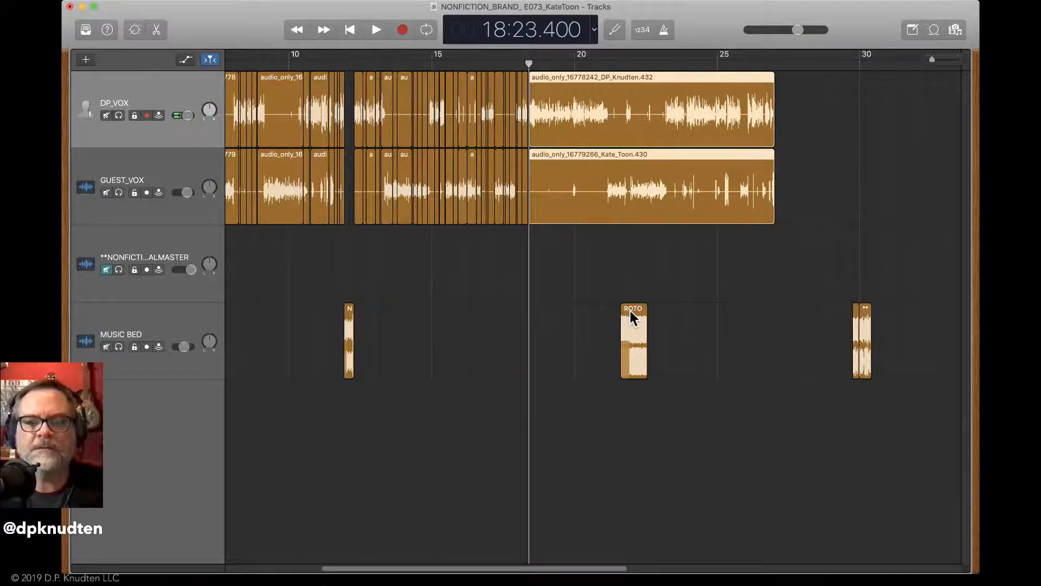
pyautogui.moveTo(631, 311); pyautogui.dragTo(544, 311)
pyautogui.press('super+Right')
pyautogui.press('super+Right')
pyautogui.press('super+Right')
pyautogui.press('super+Right')
pyautogui.press('super+Right')
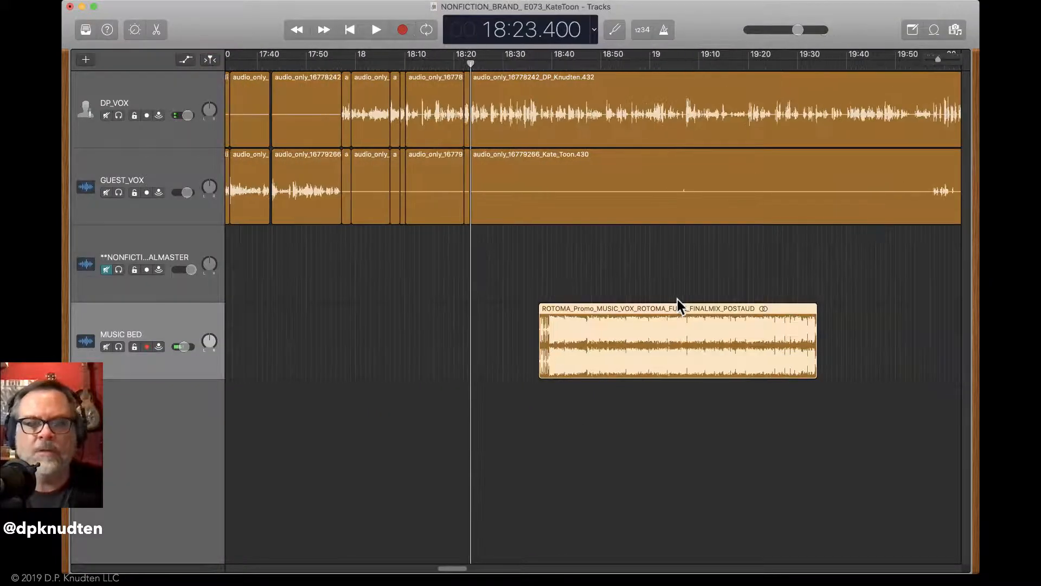
# Listen for the end of the guest's answer and move the ROTOMA clip so it starts there, at about 17:57
pyautogui.click(335, 66)
pyautogui.press('space')
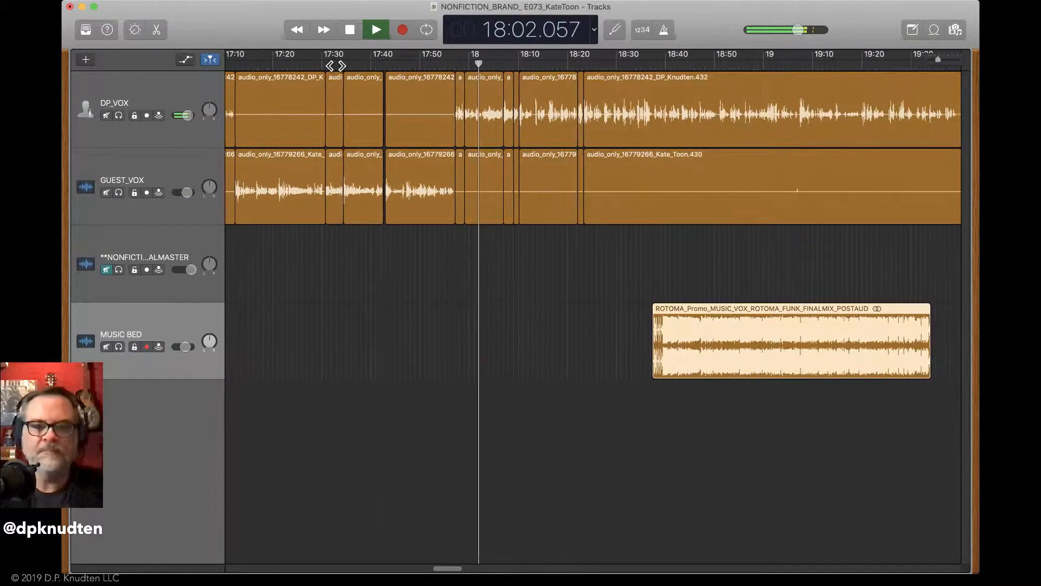
pyautogui.press('space')
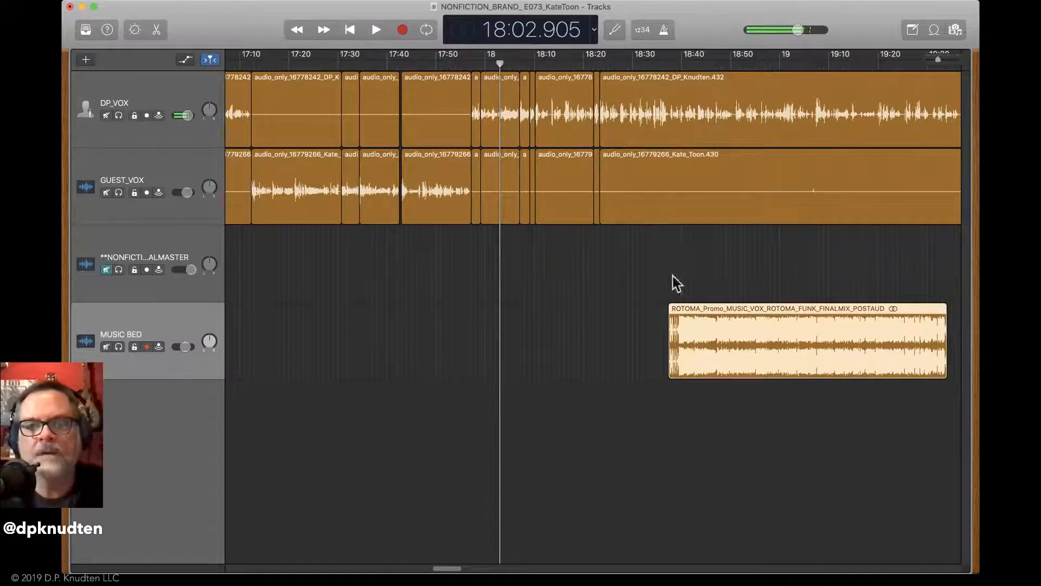
pyautogui.click(741, 310)
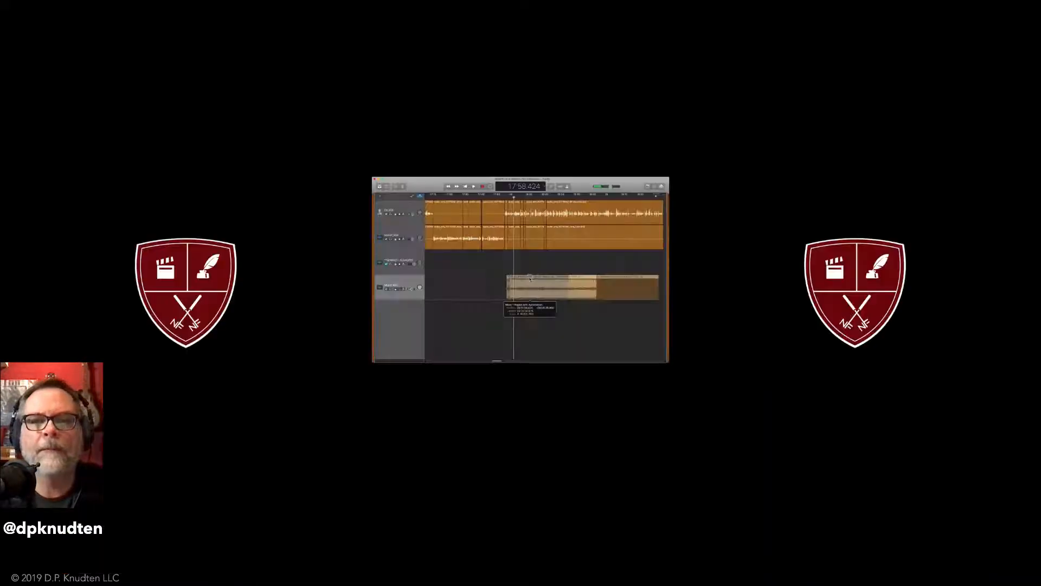
pyautogui.moveTo(527, 279); pyautogui.dragTo(529, 280)
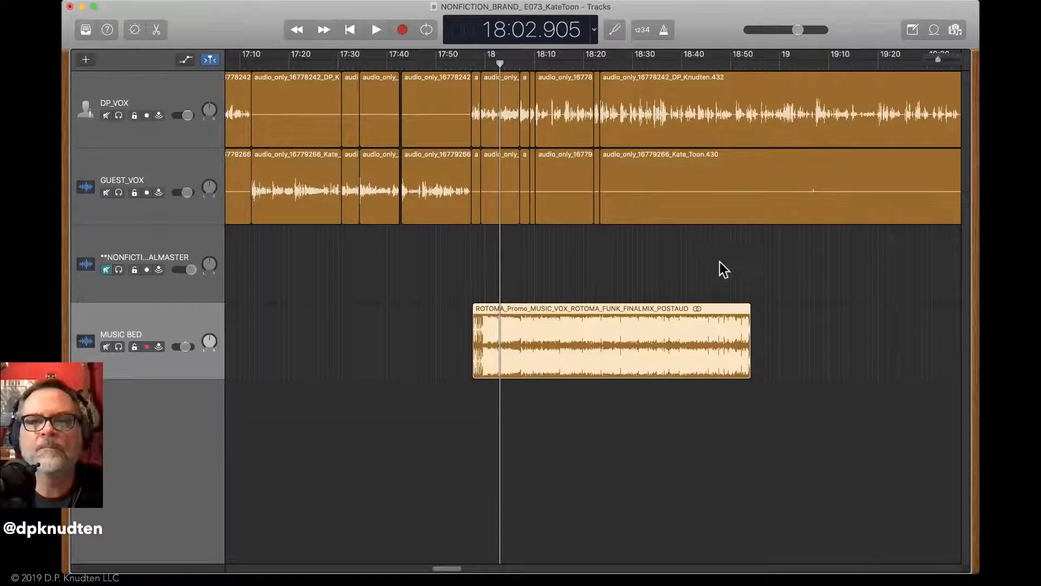
# Select every DP_VOX and GUEST_VOX clip from the ROTOMA clip's start onward and shift them forward in time to make room for the promo
pyautogui.moveTo(722, 263); pyautogui.dragTo(476, 123)
pyautogui.doubleClick(686, 215)
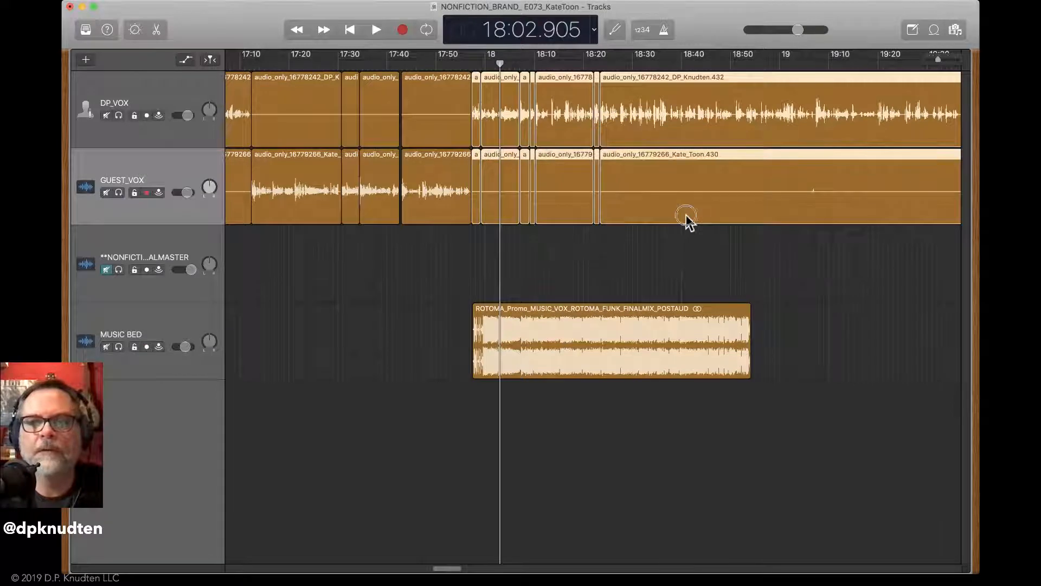
pyautogui.moveTo(686, 216); pyautogui.dragTo(878, 208)
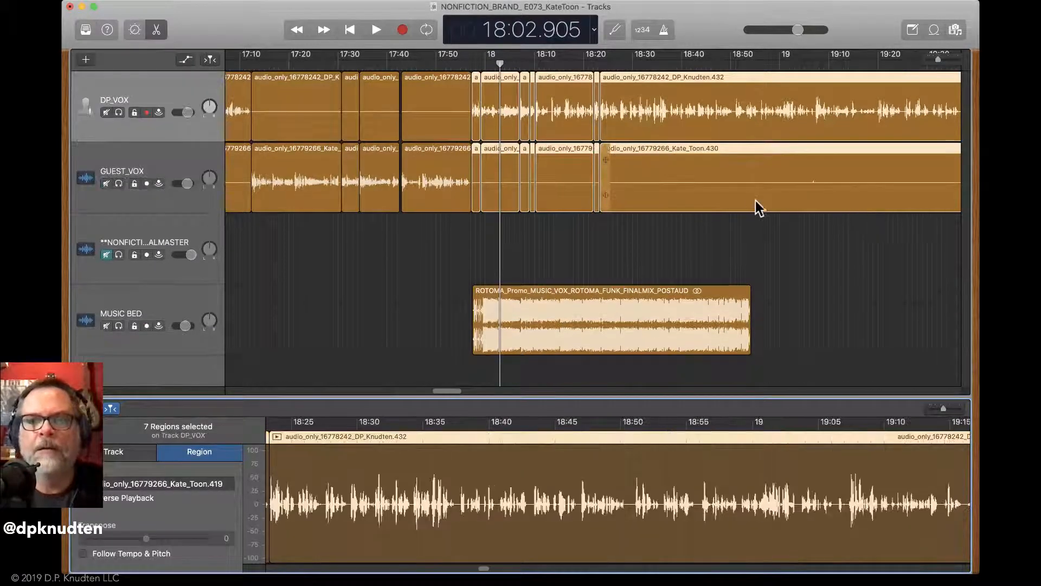
pyautogui.click(748, 197)
pyautogui.moveTo(748, 196); pyautogui.dragTo(909, 200)
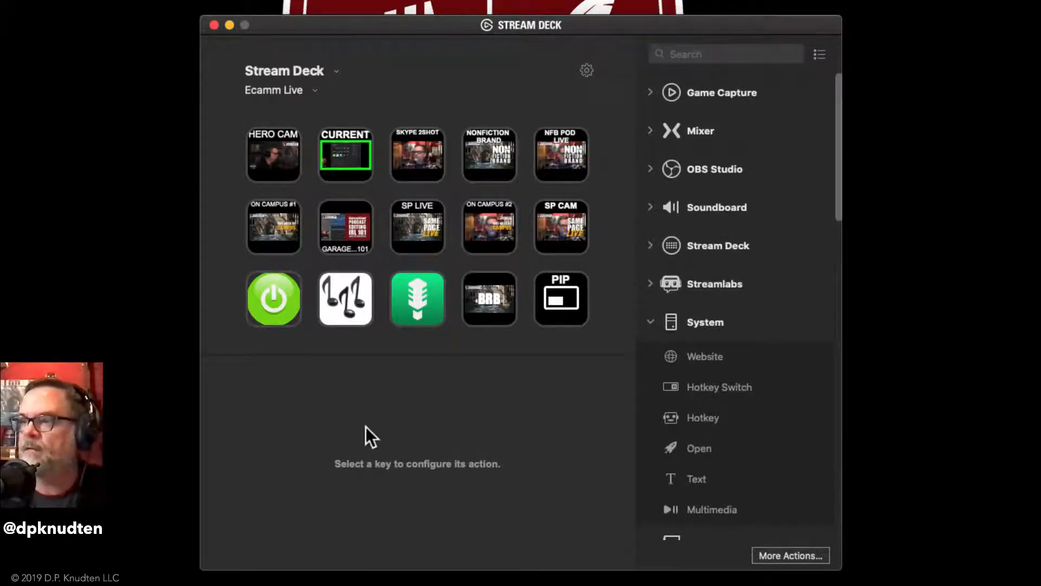
pyautogui.click(583, 68)
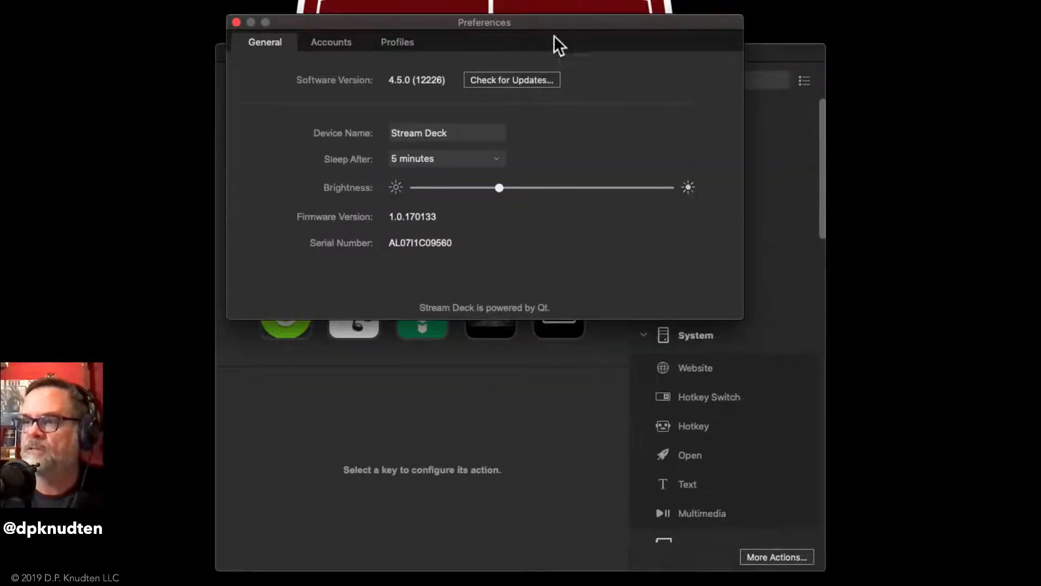
pyautogui.moveTo(553, 37); pyautogui.dragTo(645, 209)
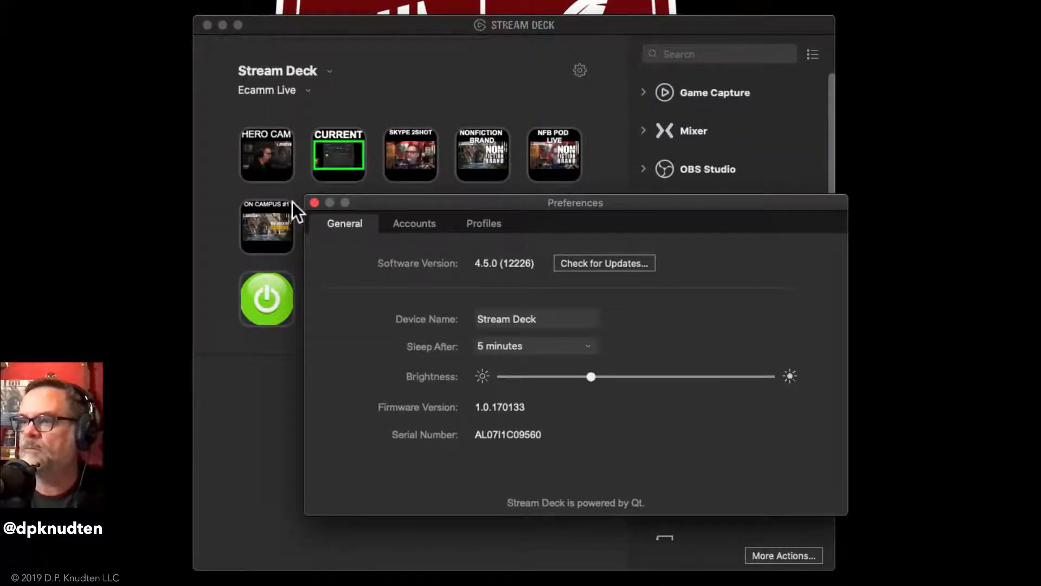
pyautogui.click(315, 204)
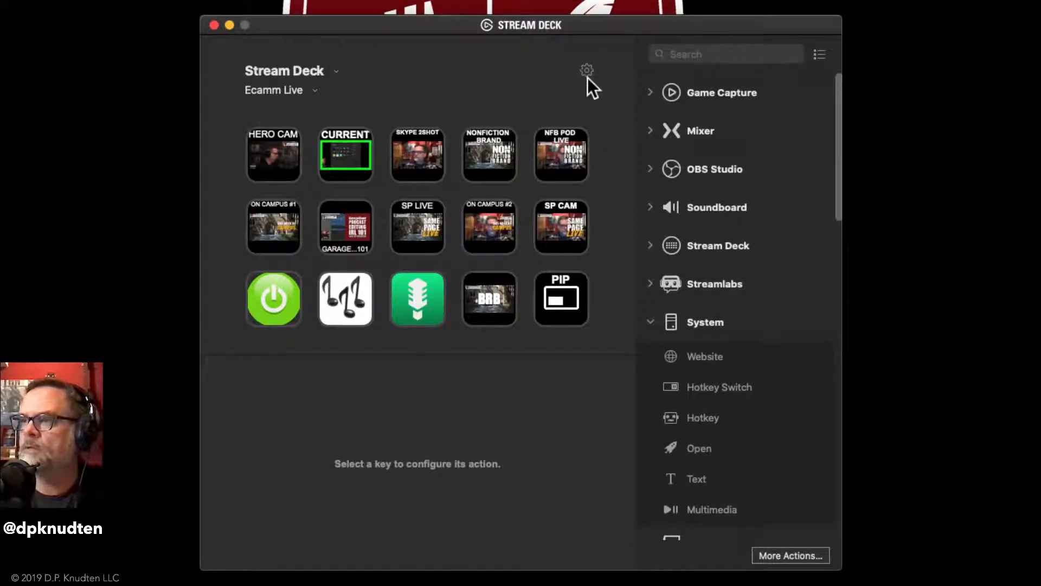
# Set the Stream Deck's sleep delay to 1 hour in the preferences and close them
pyautogui.click(587, 71)
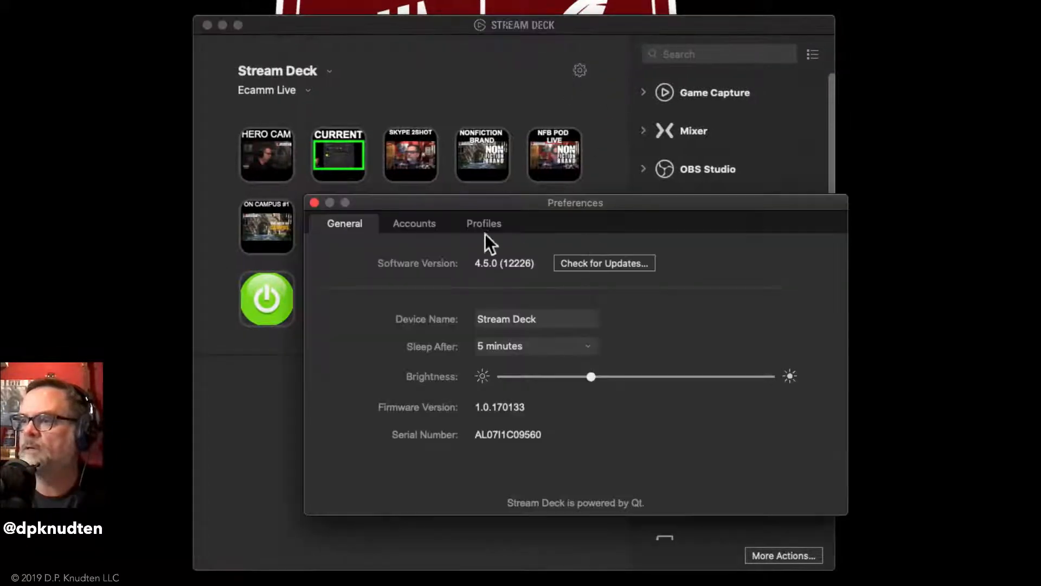
pyautogui.click(430, 229)
pyautogui.click(485, 231)
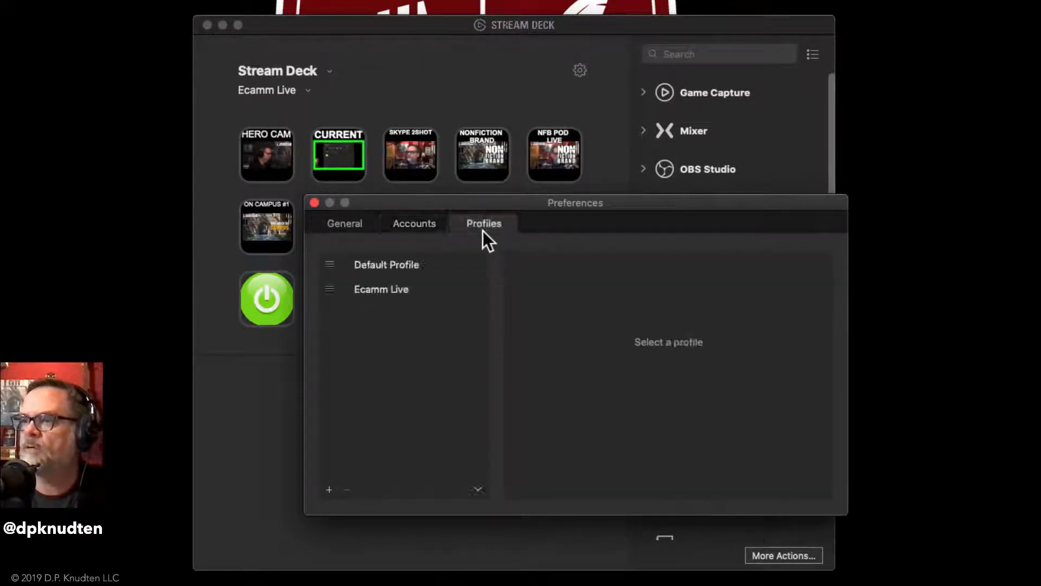
pyautogui.click(353, 225)
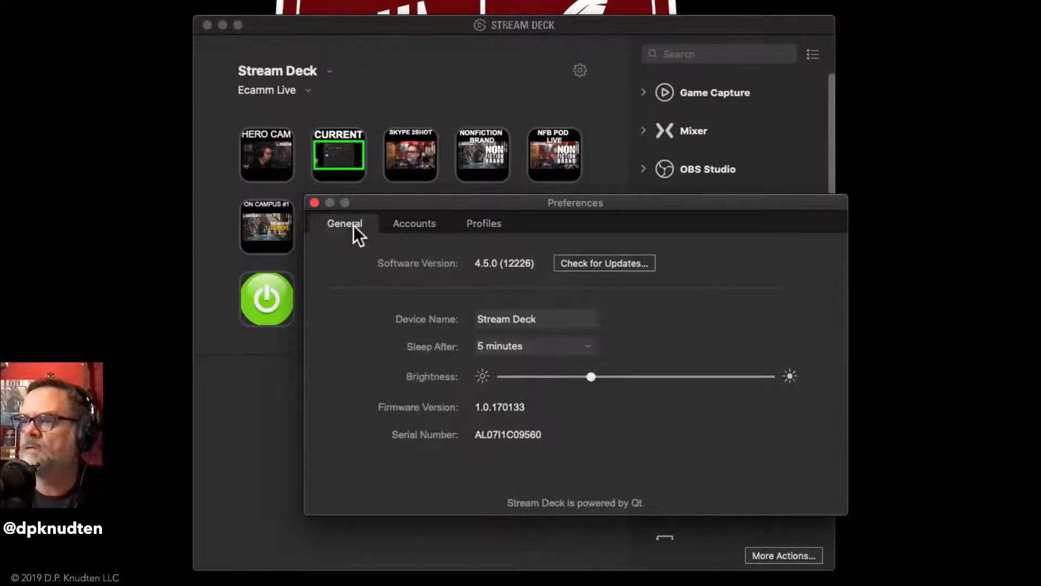
pyautogui.click(566, 345)
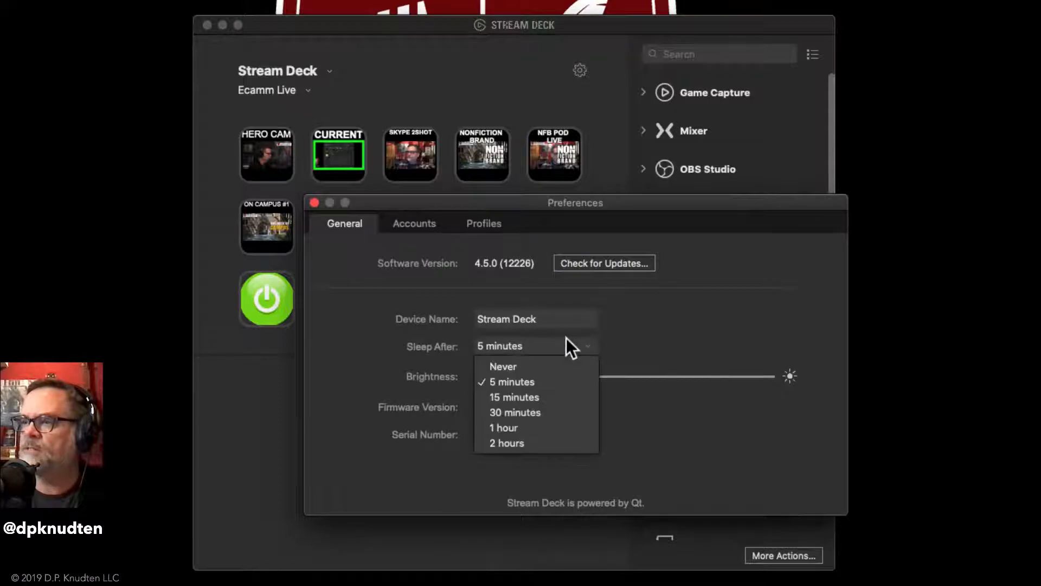
pyautogui.click(543, 428)
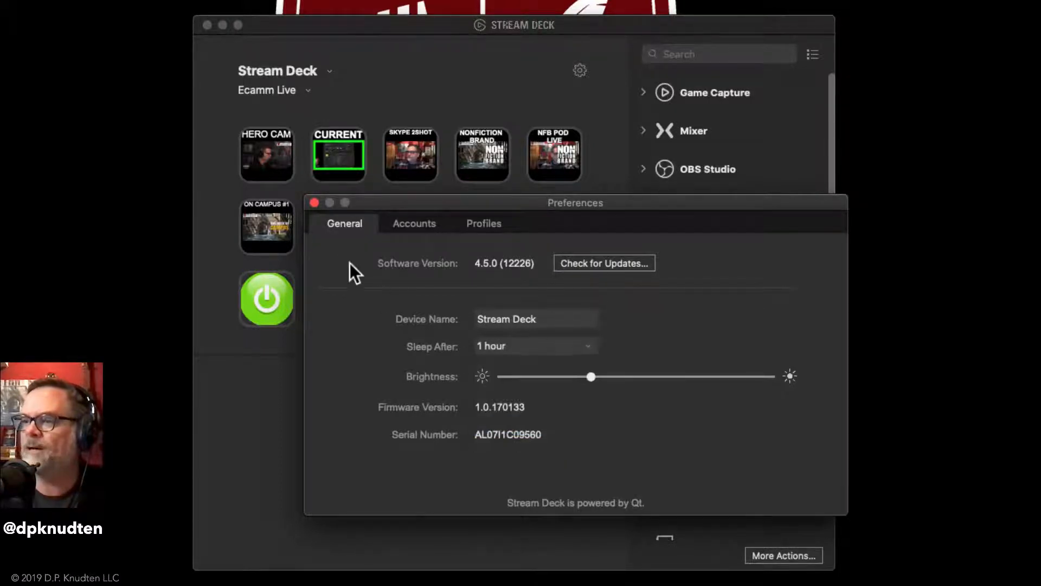
pyautogui.click(314, 203)
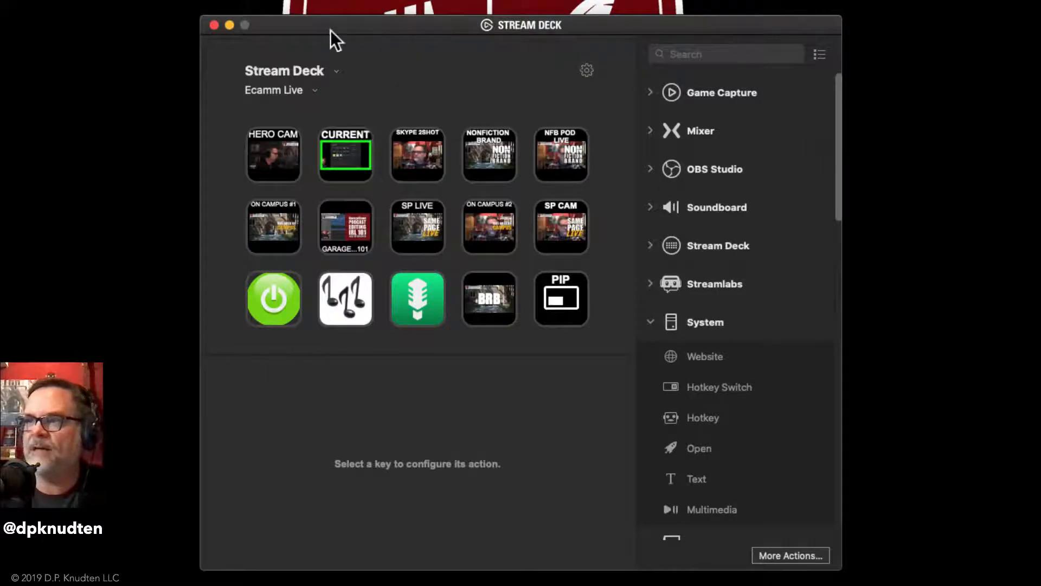
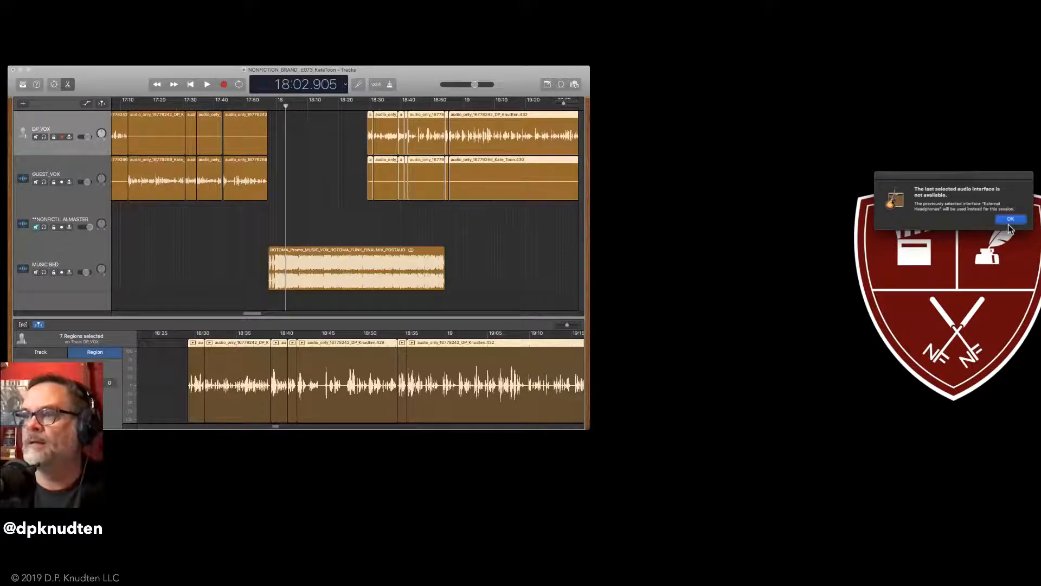
# Accept the audio interface alert and play the end of the guest's answer into the ROTOMA promo clip
pyautogui.click(1009, 224)
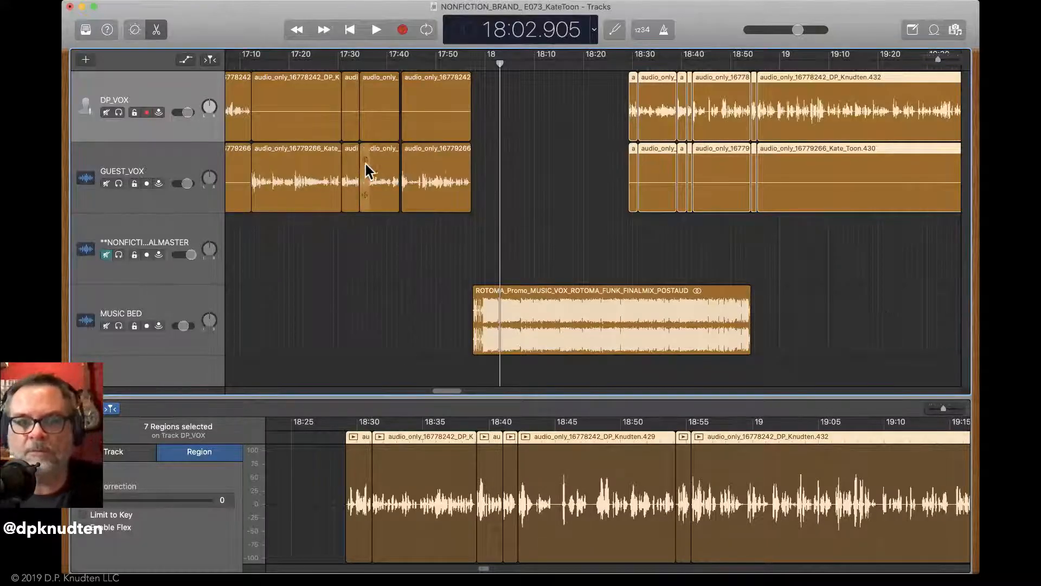
pyautogui.click(450, 63)
pyautogui.press('space')
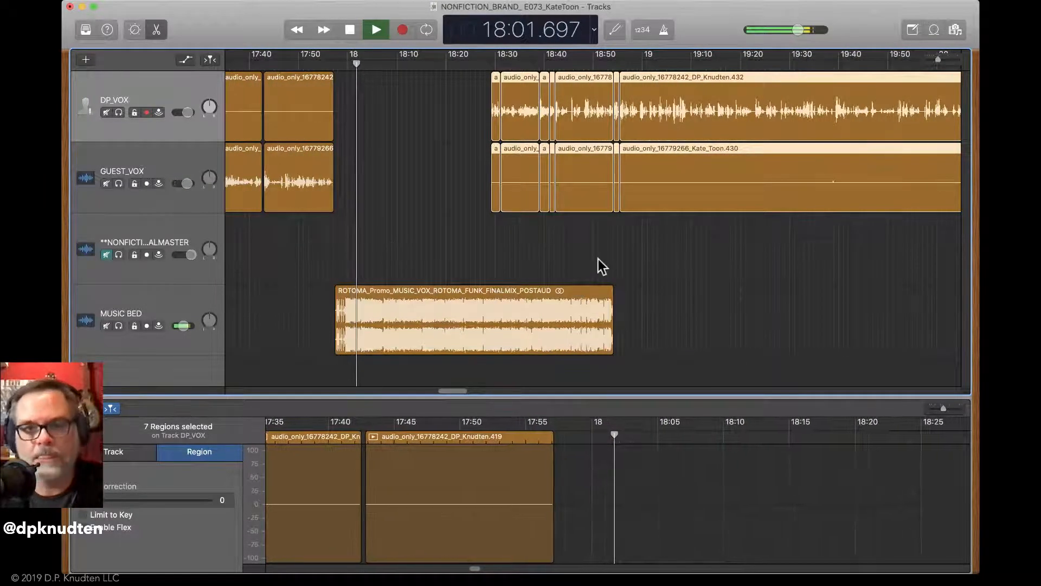
# Move all DP_VOX and GUEST_VOX clips after the break together so they start at about 18:52, slightly overlapping the promo's end
pyautogui.moveTo(720, 244); pyautogui.dragTo(495, 109)
pyautogui.click(706, 202)
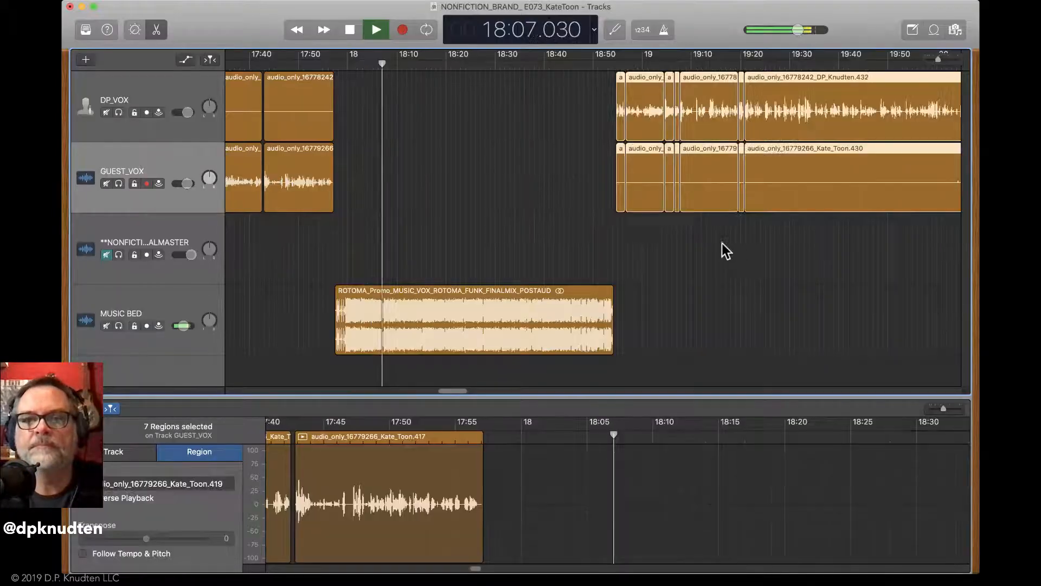
pyautogui.click(721, 248)
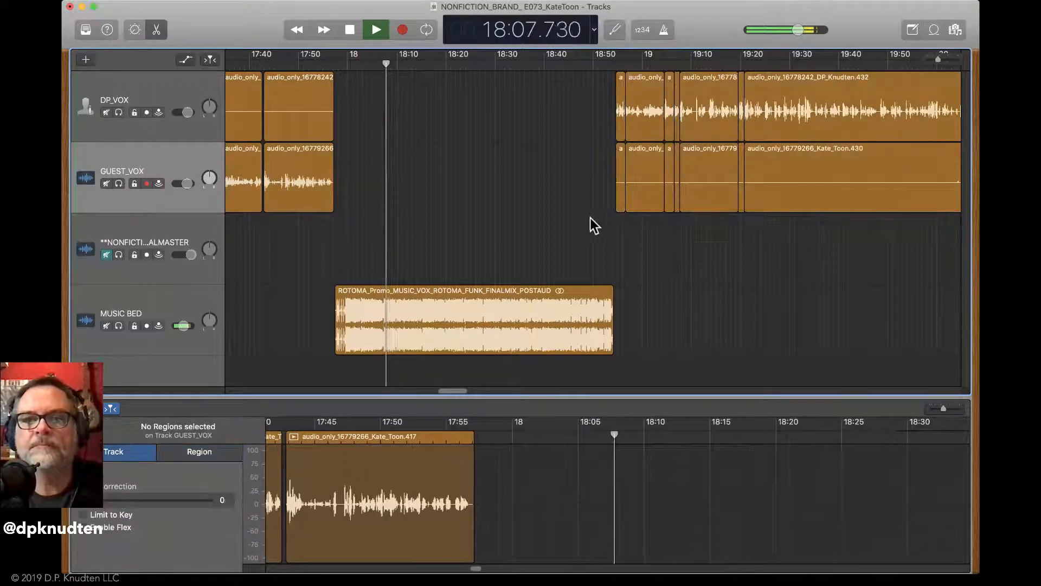
pyautogui.moveTo(597, 103); pyautogui.dragTo(815, 179)
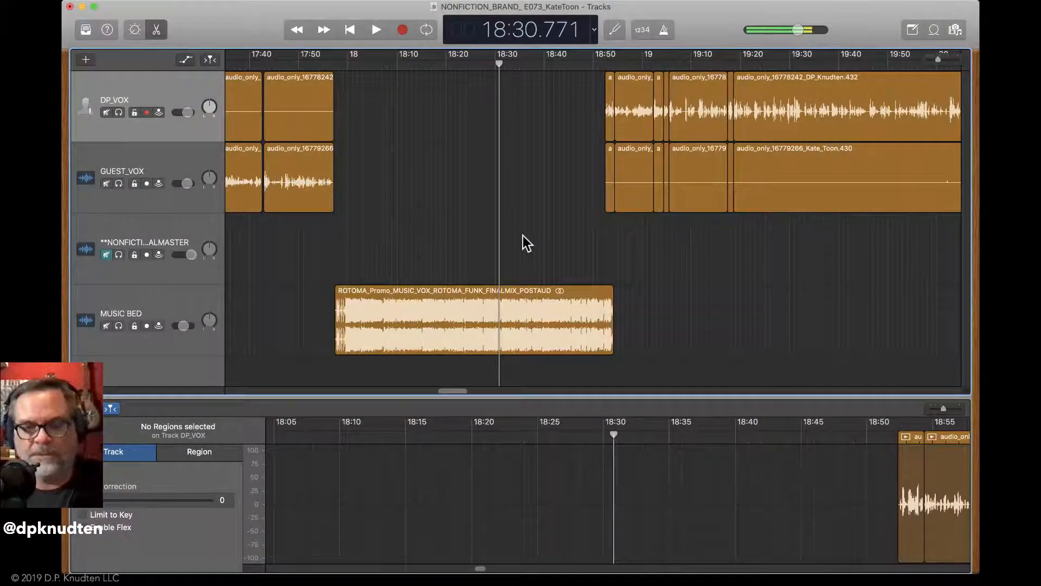
# Listen to the end of the ROTOMA promo and examine how the returning voice clips overlap it
pyautogui.press('space')
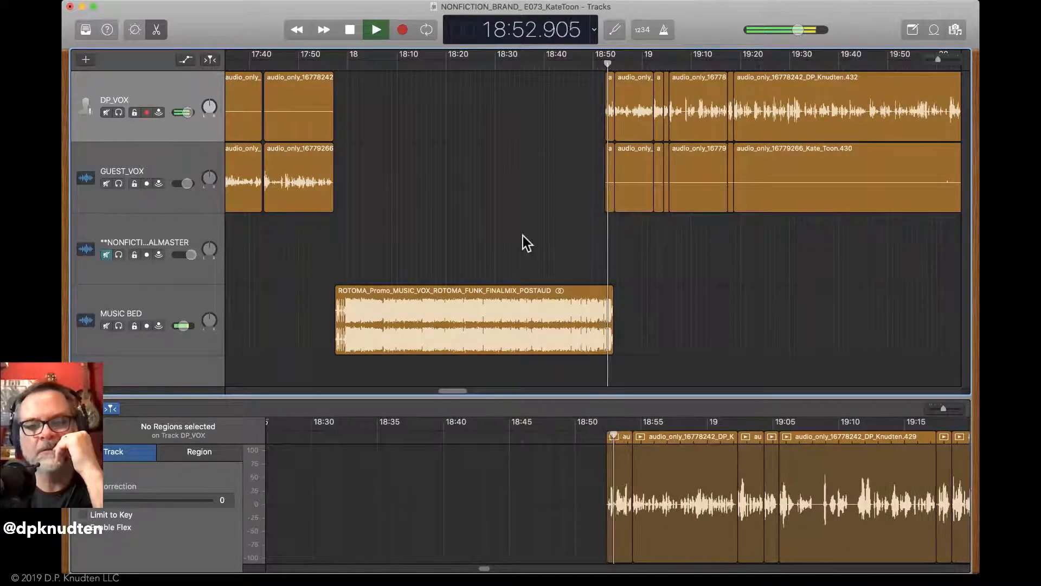
pyautogui.press('space')
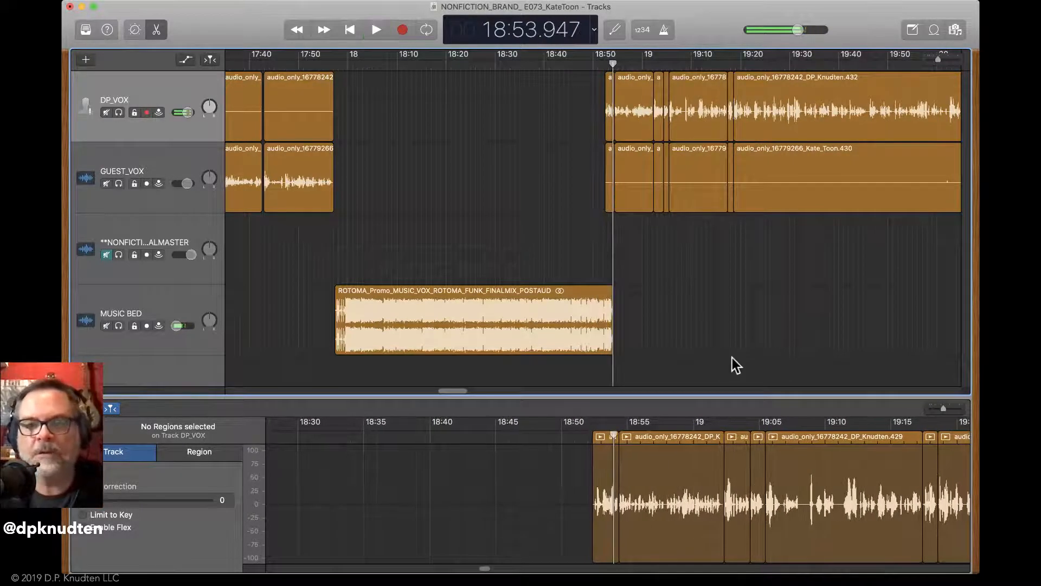
pyautogui.press('super+Right')
pyautogui.press('super+Right')
pyautogui.press('super+Right')
pyautogui.press('super+Right')
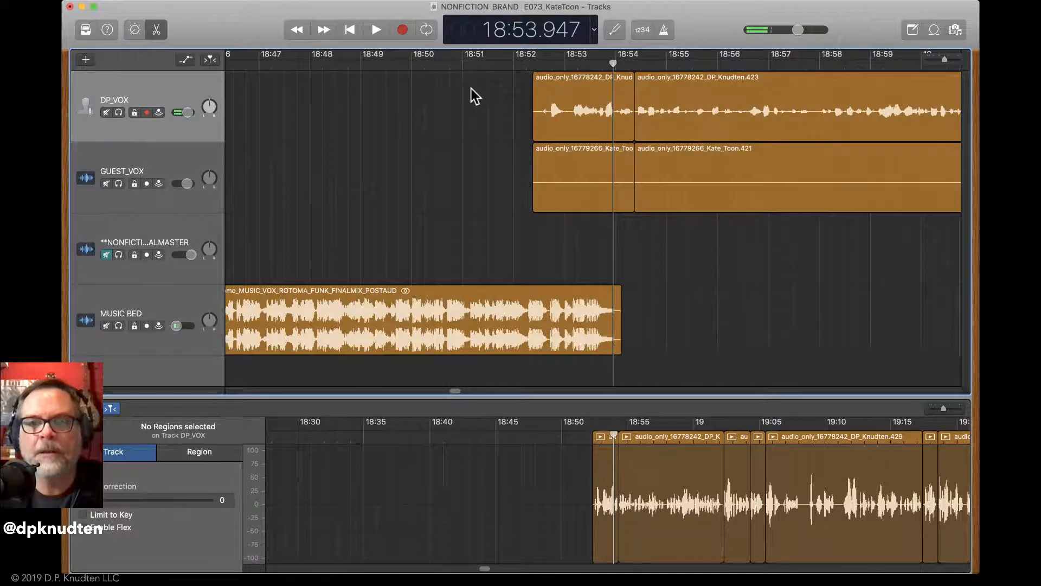
pyautogui.press('super+Left')
pyautogui.press('super+Left')
pyautogui.press('super+Left')
pyautogui.press('super+Left')
pyautogui.press('super+Right')
pyautogui.press('super+Right')
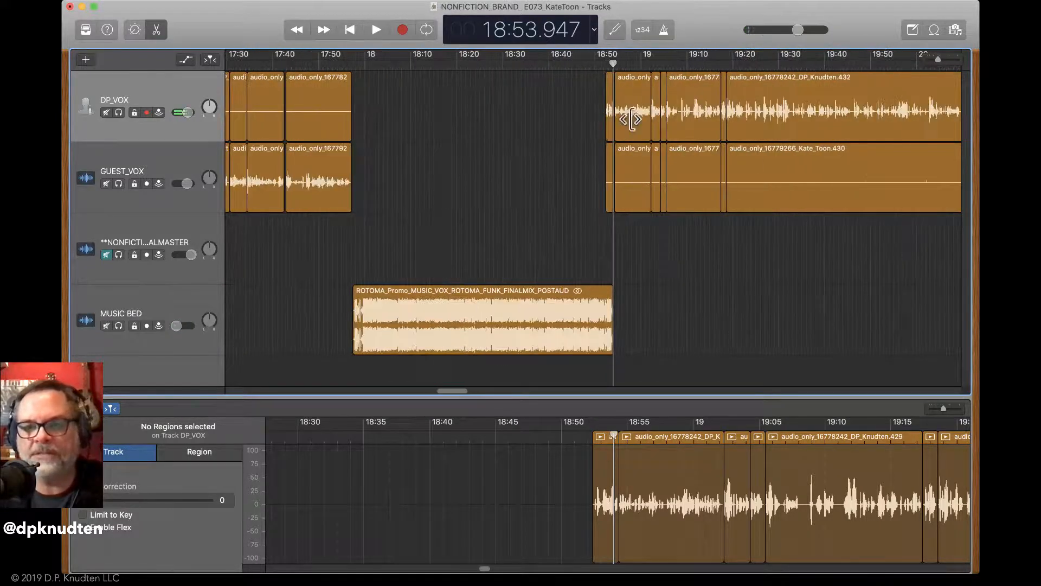
# Select all voice clips after the break on both tracks and move them to start at about 18:54, where the promo music fades out
pyautogui.moveTo(521, 92); pyautogui.dragTo(735, 202)
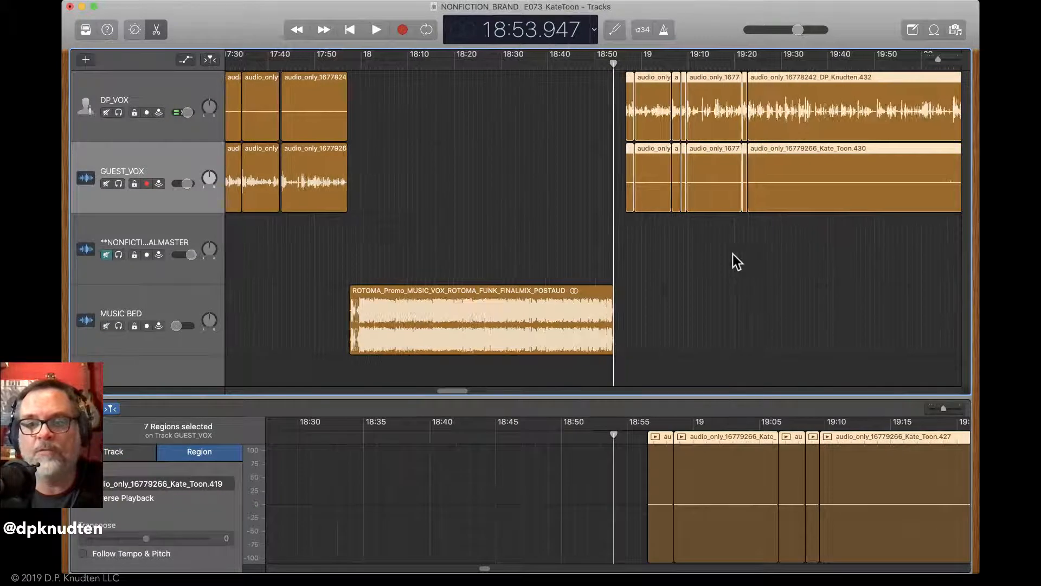
pyautogui.press('super+Right')
pyautogui.press('super+Right')
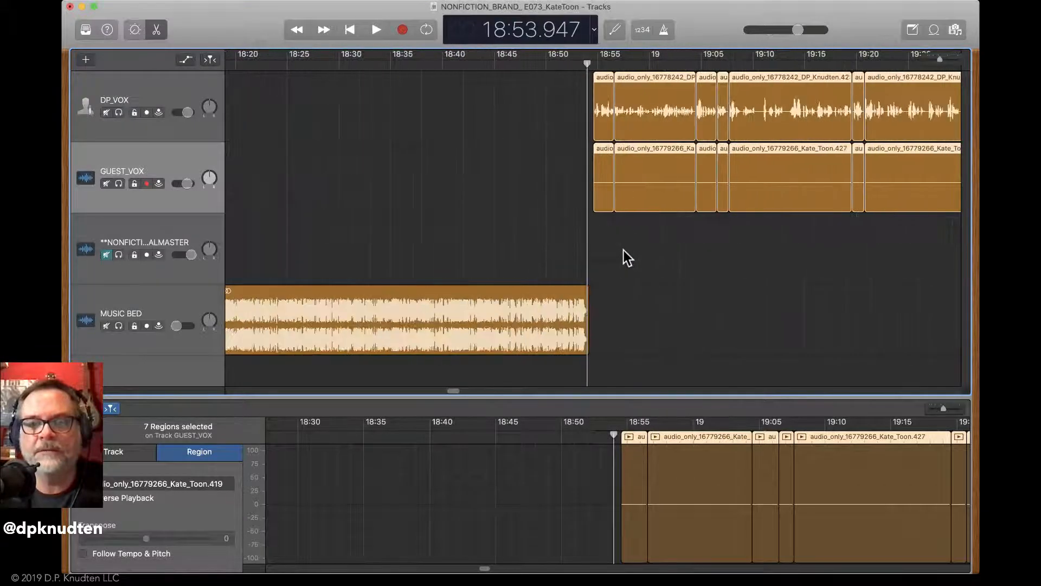
pyautogui.press('super+Right')
pyautogui.press('super+Right')
pyautogui.press('super+Right')
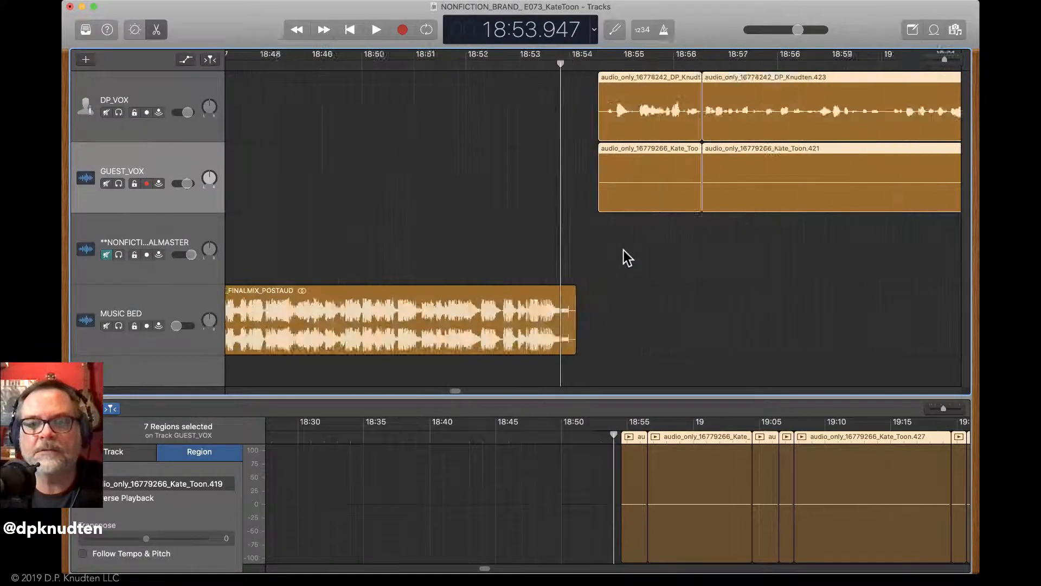
pyautogui.click(670, 203)
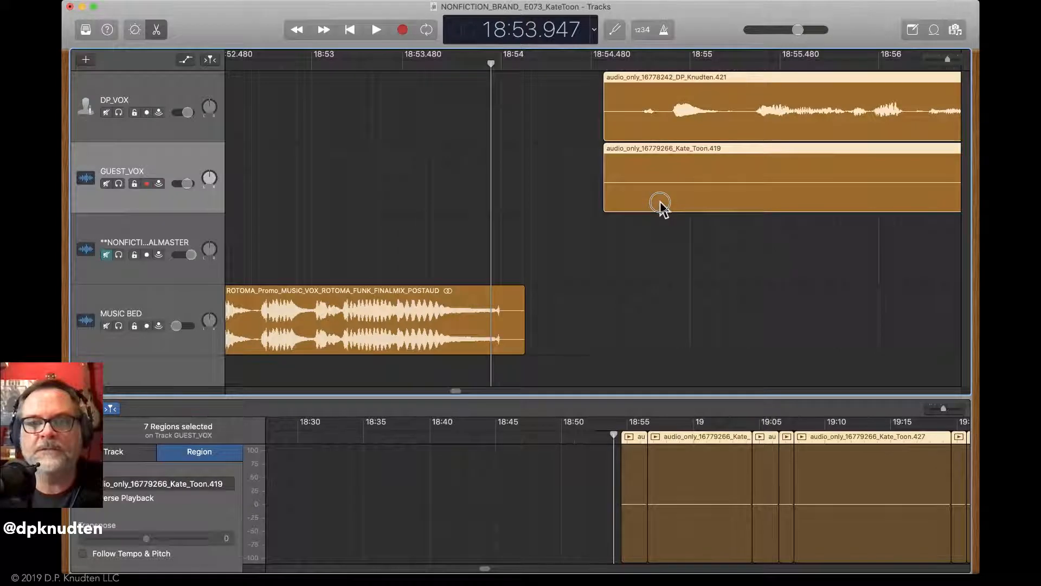
pyautogui.moveTo(660, 203); pyautogui.dragTo(521, 198)
pyautogui.click(457, 176)
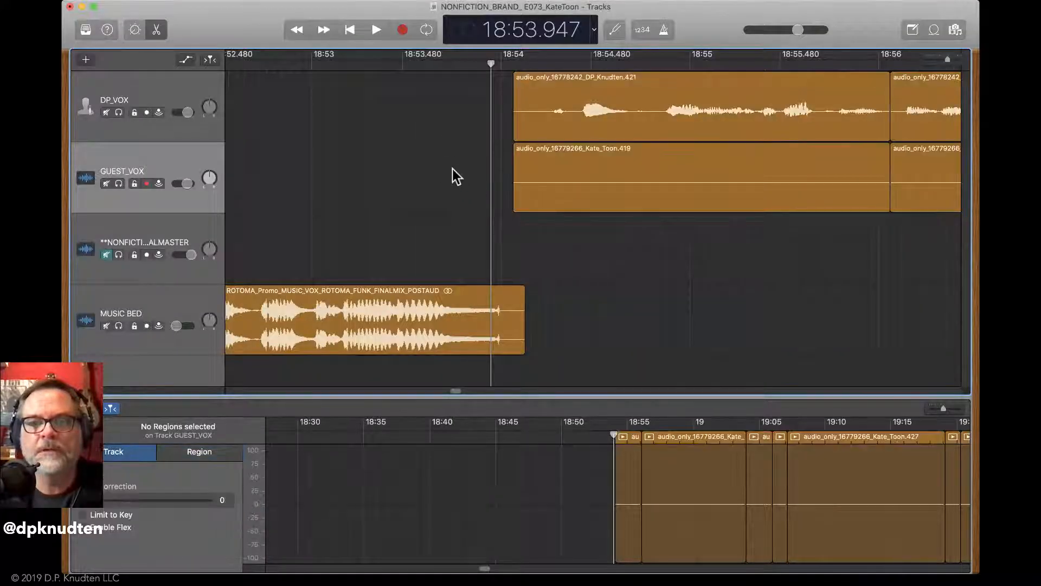
# Audition the transition from the ROTOMA promo's ending at about 18:53 back into the host's speech
pyautogui.click(327, 67)
pyautogui.press('space')
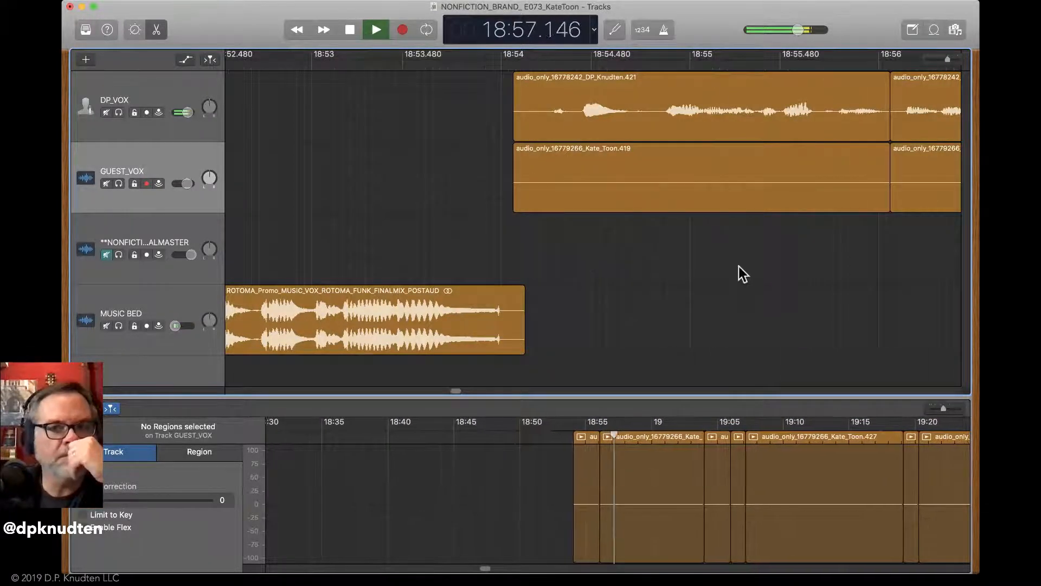
pyautogui.press('super+Left')
pyautogui.press('super+Left')
pyautogui.press('super+Left')
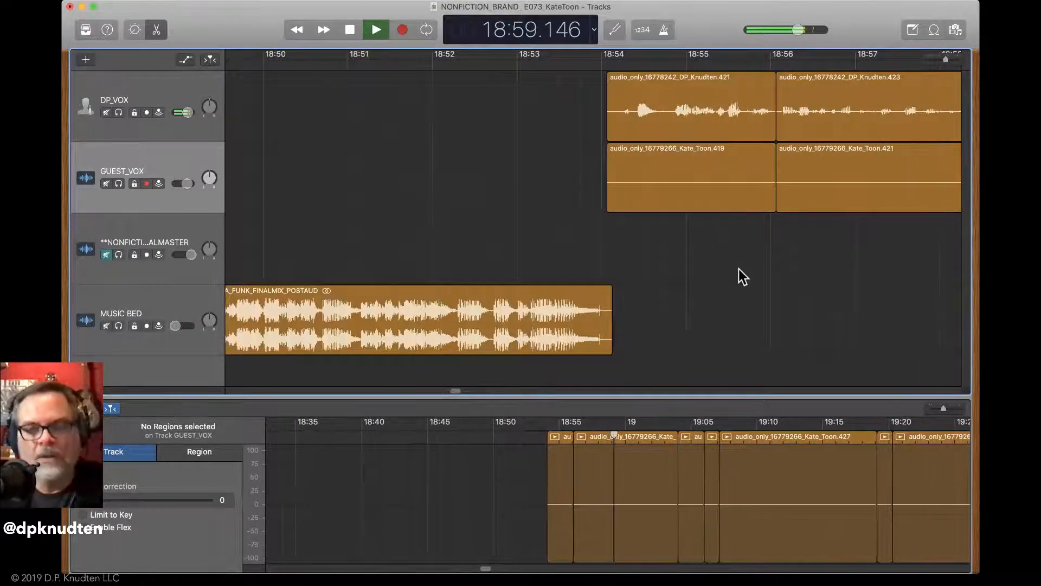
pyautogui.press('space')
pyautogui.click(600, 63)
pyautogui.press('space')
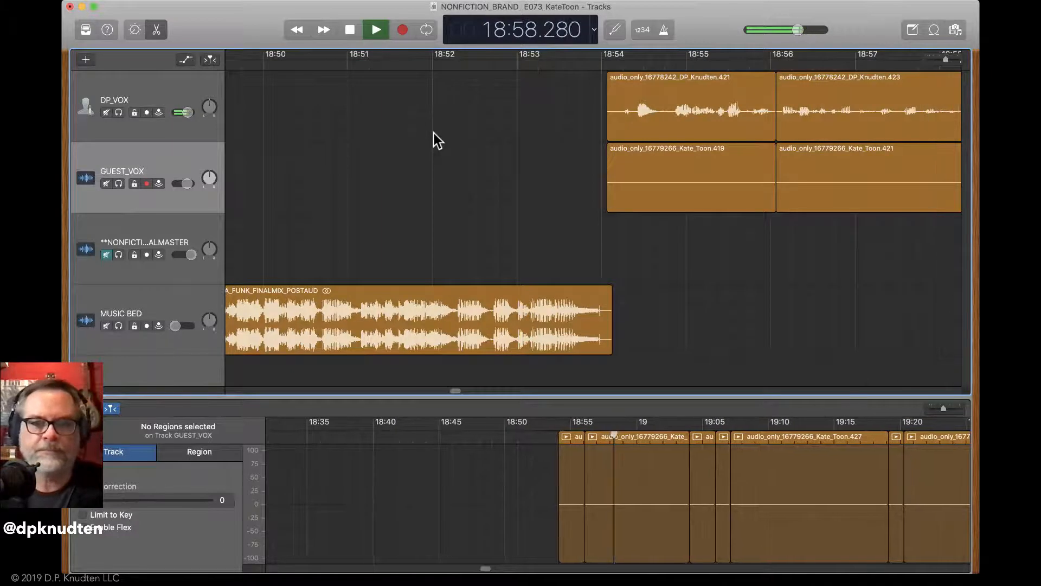
# Turn on playhead following in the timeline and show the Smart Controls for the GUEST_VOX track
pyautogui.scroll(-5, 430, 134)
pyautogui.click(207, 58)
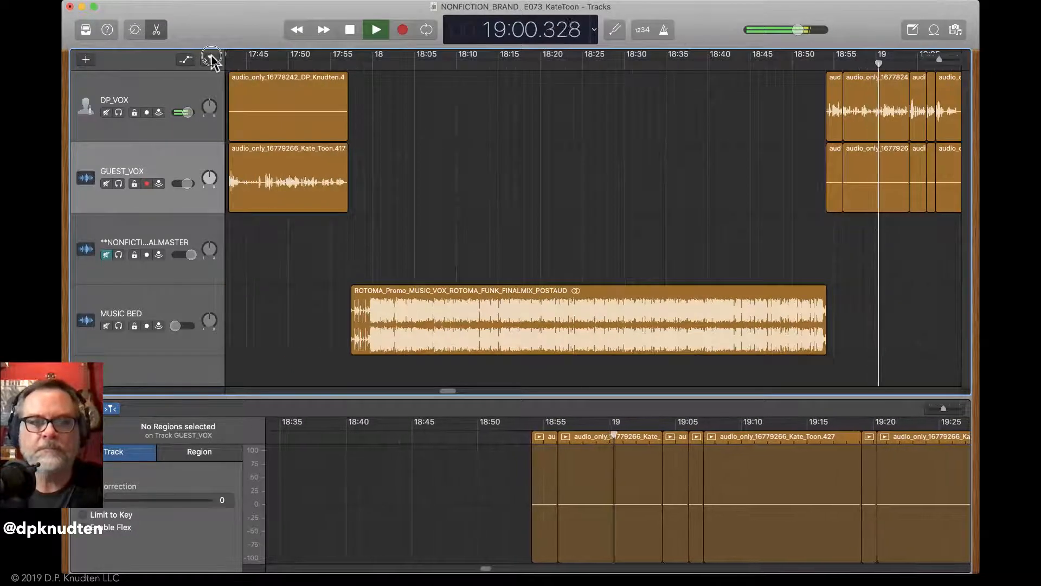
pyautogui.click(135, 28)
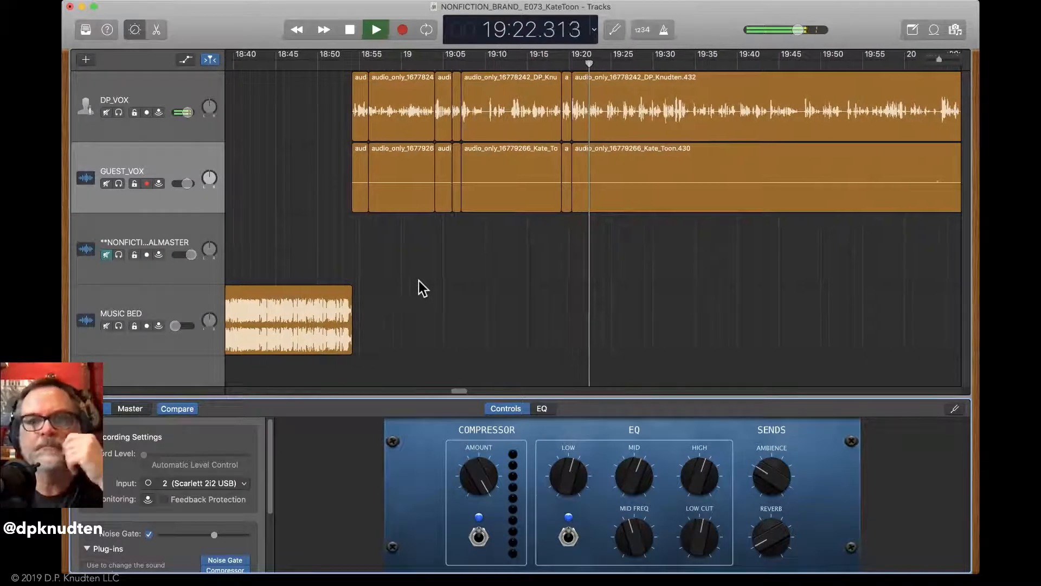
# Listen closely to the host's speech on the DP_VOX track between about 19:22 and 19:29 for spots needing cleanup
pyautogui.press('super+Right')
pyautogui.press('super+Right')
pyautogui.press('super+Right')
pyautogui.press('super+Right')
pyautogui.press('super+Right')
pyautogui.press('super+Right')
pyautogui.press('super+Right')
pyautogui.press('super+Right')
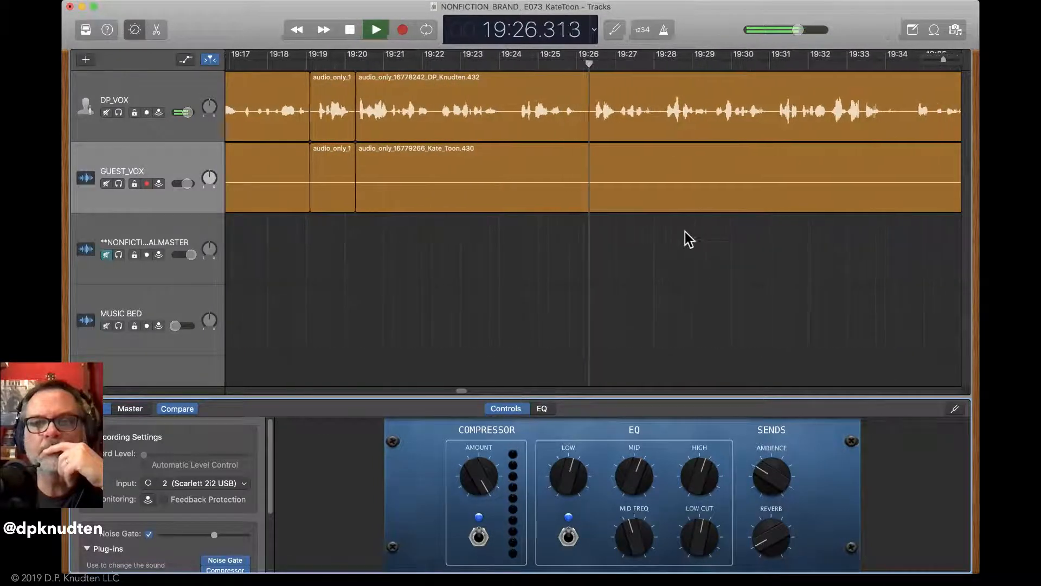
pyautogui.press('super+Right')
pyautogui.press('super+Left')
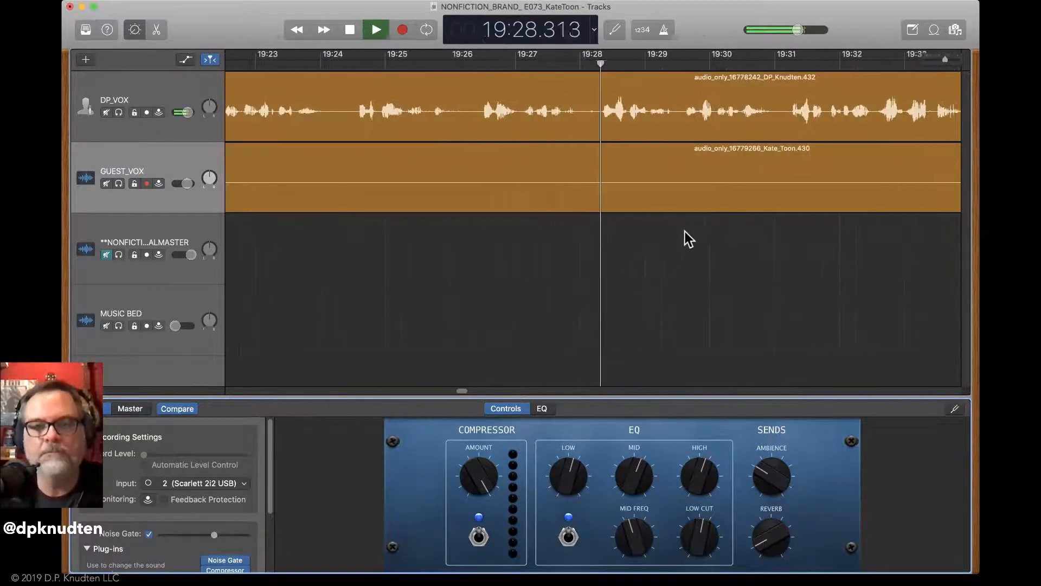
pyautogui.press('space')
pyautogui.click(323, 67)
pyautogui.press('space')
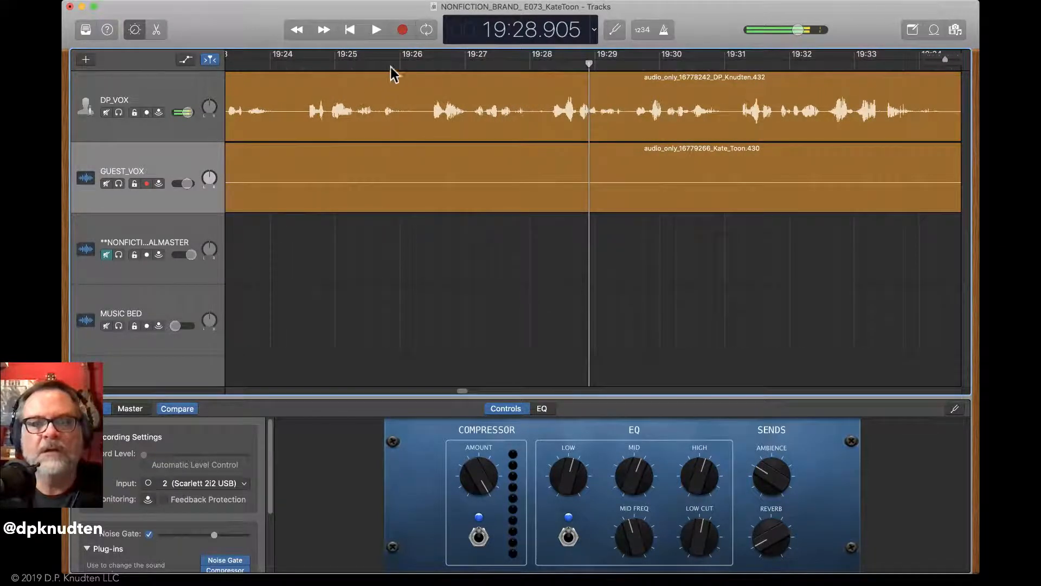
# Show track automation and add volume points on DP_VOX around the pause between about 19:25.9 and 19:26.4
pyautogui.click(185, 61)
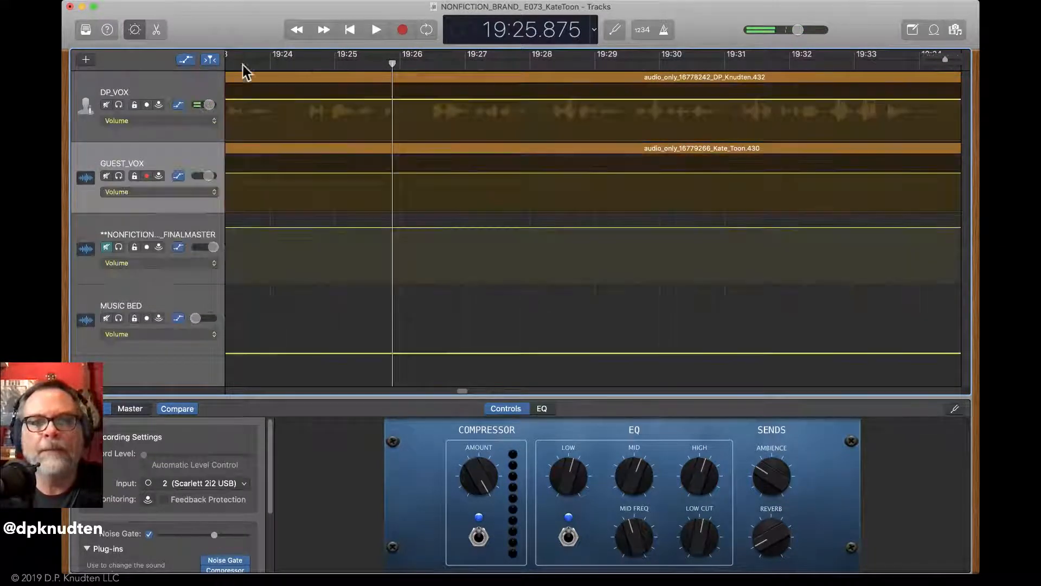
pyautogui.click(397, 100)
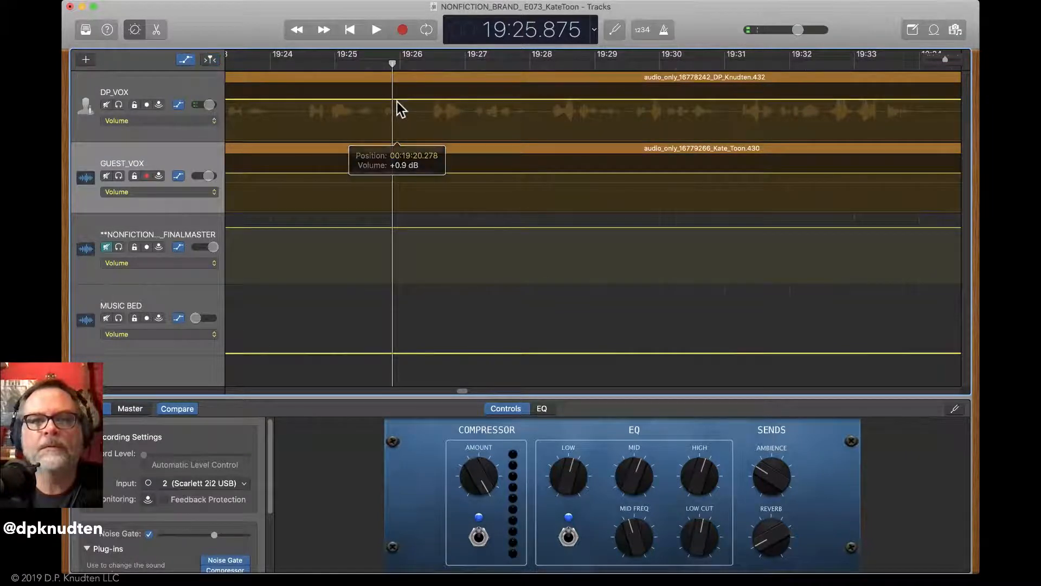
pyautogui.click(431, 101)
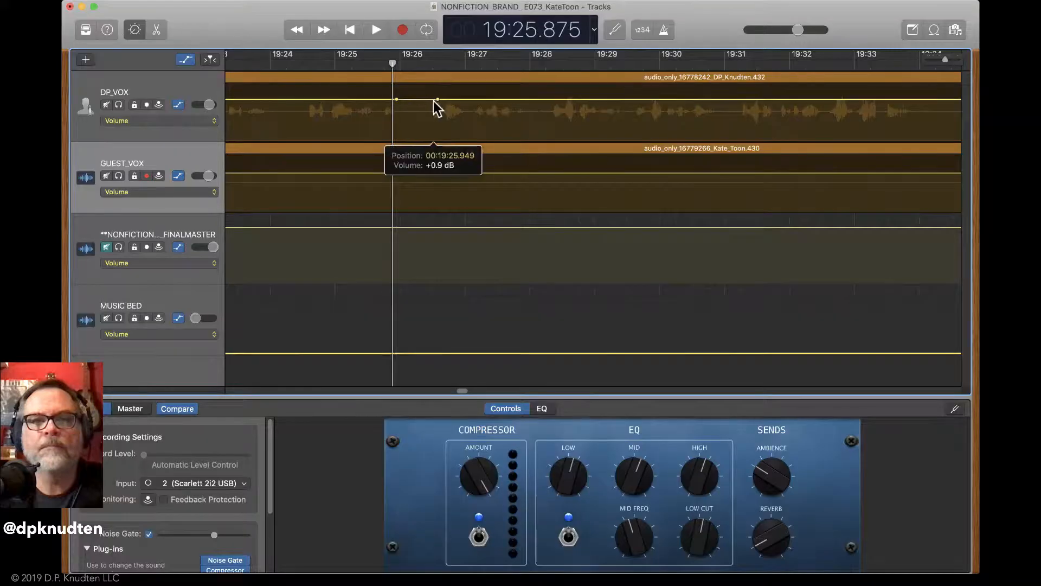
pyautogui.moveTo(439, 100); pyautogui.dragTo(413, 115)
pyautogui.click(427, 101)
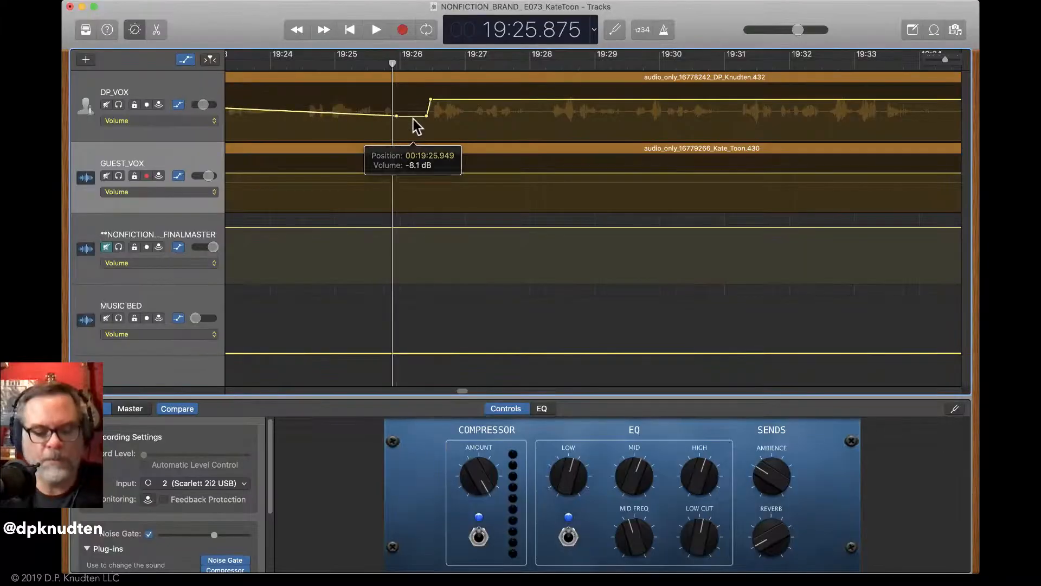
pyautogui.press('super+z')
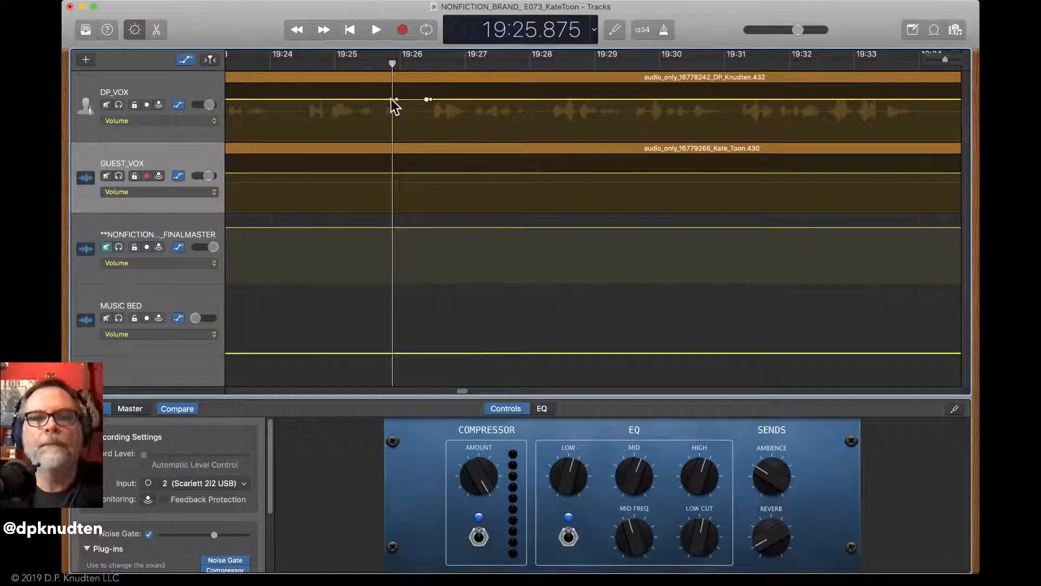
# Pull the DP_VOX volume down between about 19:25.9 and 19:26.4, steepening the drop and deepening the first part of the dip
pyautogui.click(404, 101)
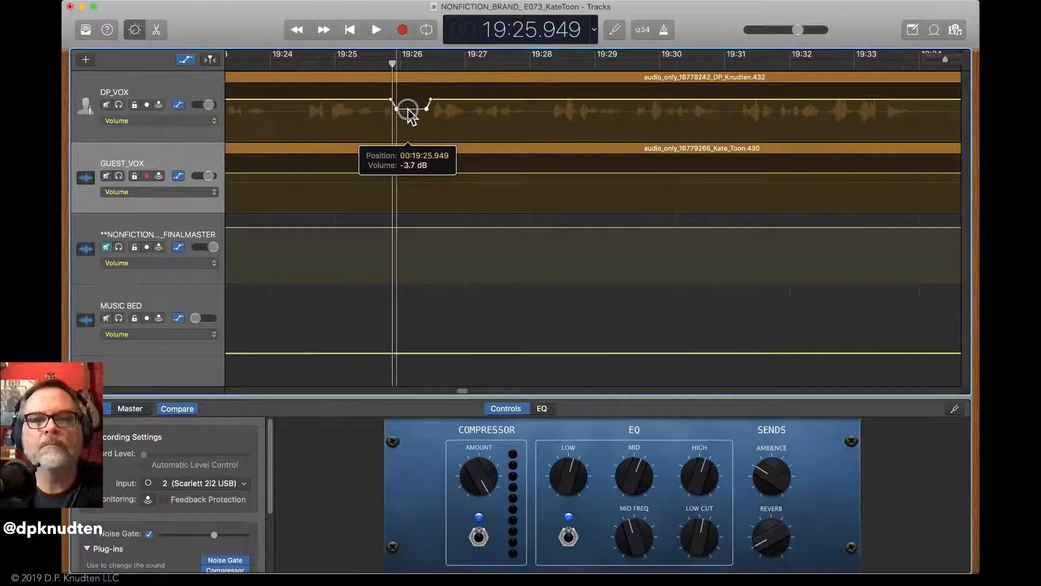
pyautogui.moveTo(408, 126); pyautogui.dragTo(409, 125)
pyautogui.scroll(8, 409, 125)
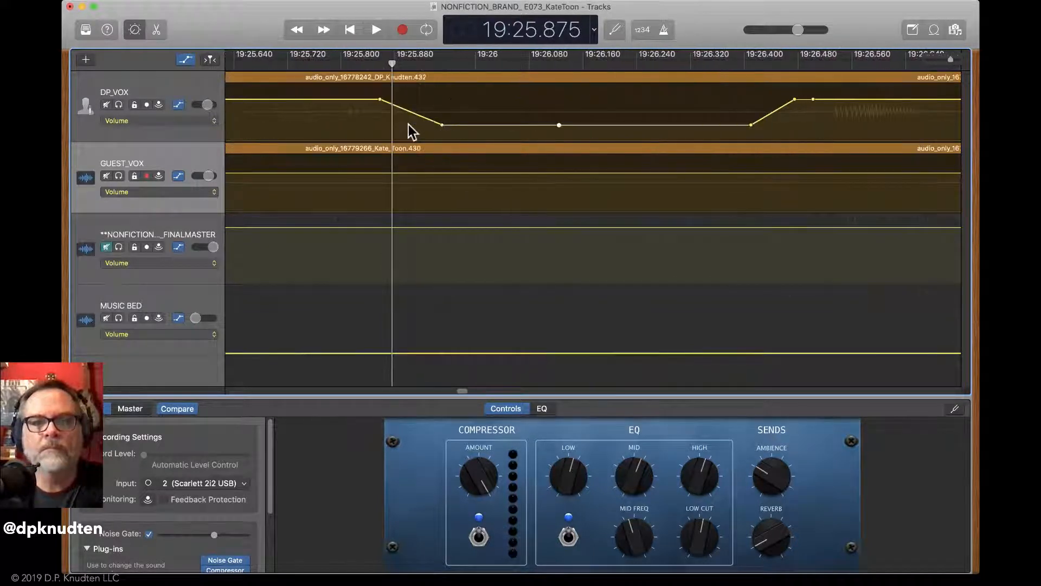
pyautogui.scroll(-2, 408, 125)
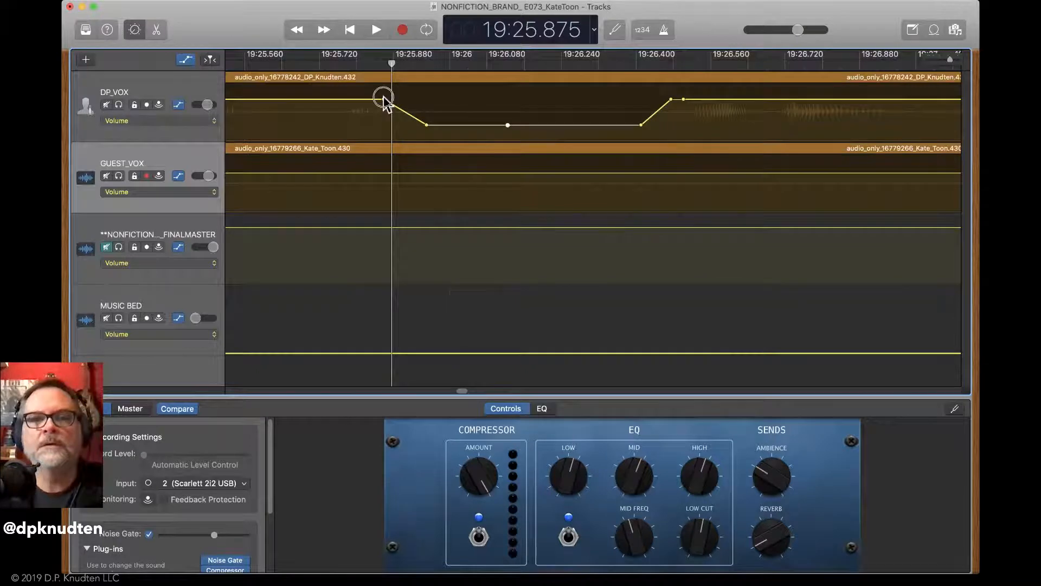
pyautogui.moveTo(383, 100); pyautogui.dragTo(414, 109)
pyautogui.moveTo(495, 130); pyautogui.dragTo(498, 137)
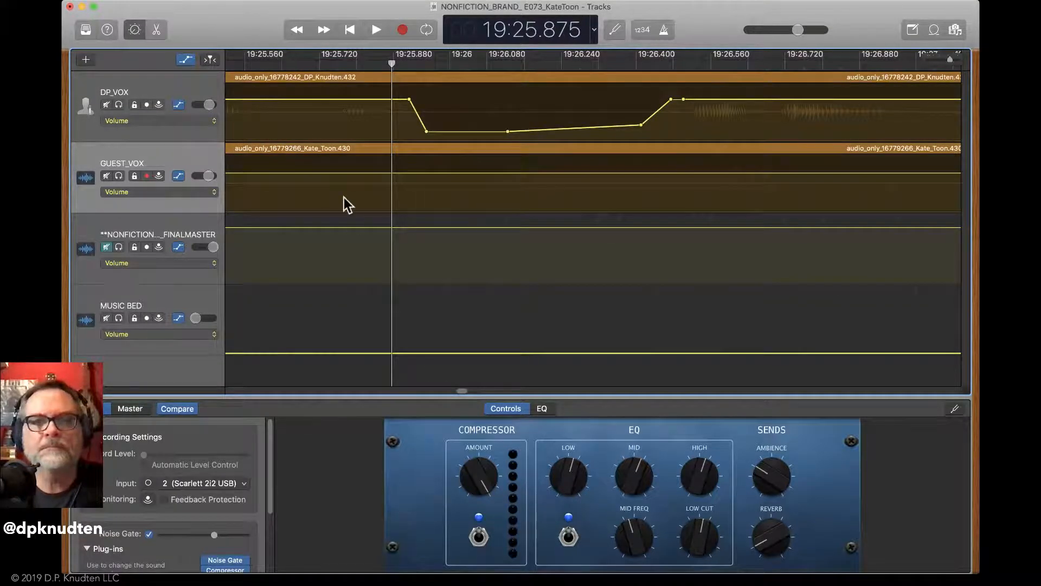
# Audition the DP_VOX volume dip against the waveform and shift its start to about 19:26
pyautogui.scroll(-3, 347, 205)
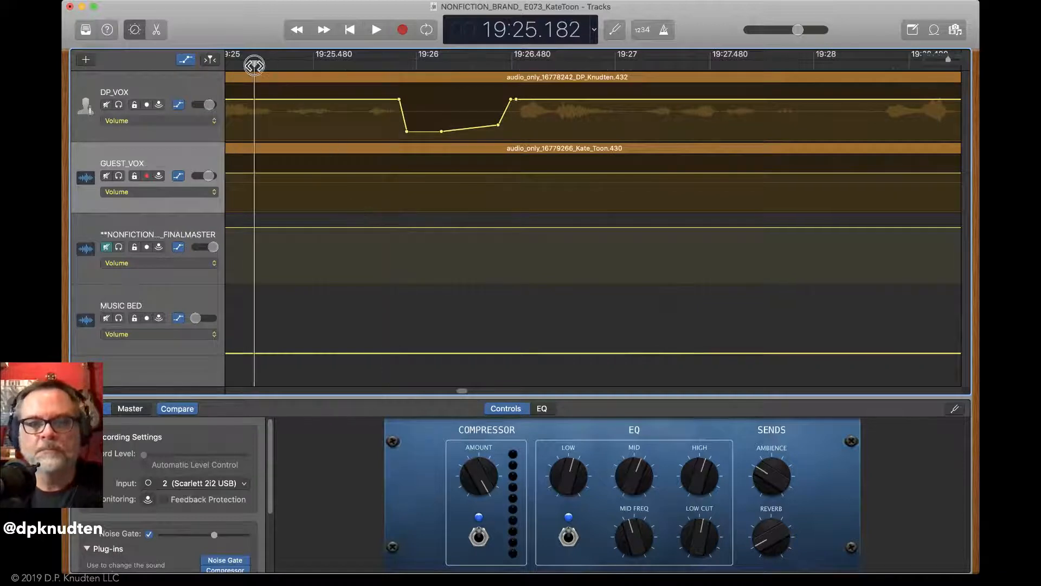
pyautogui.press('space')
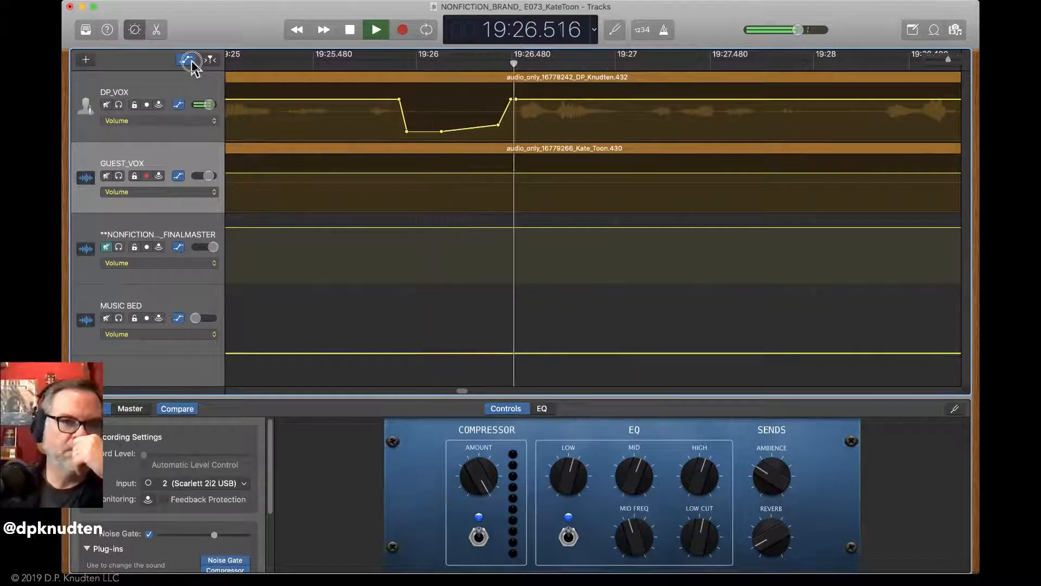
pyautogui.click(190, 61)
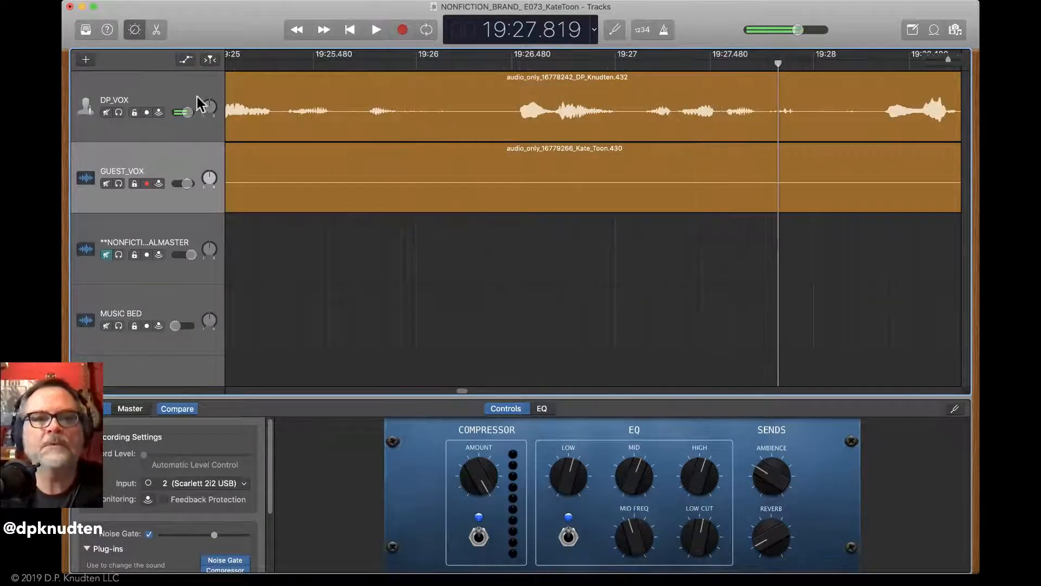
pyautogui.click(187, 61)
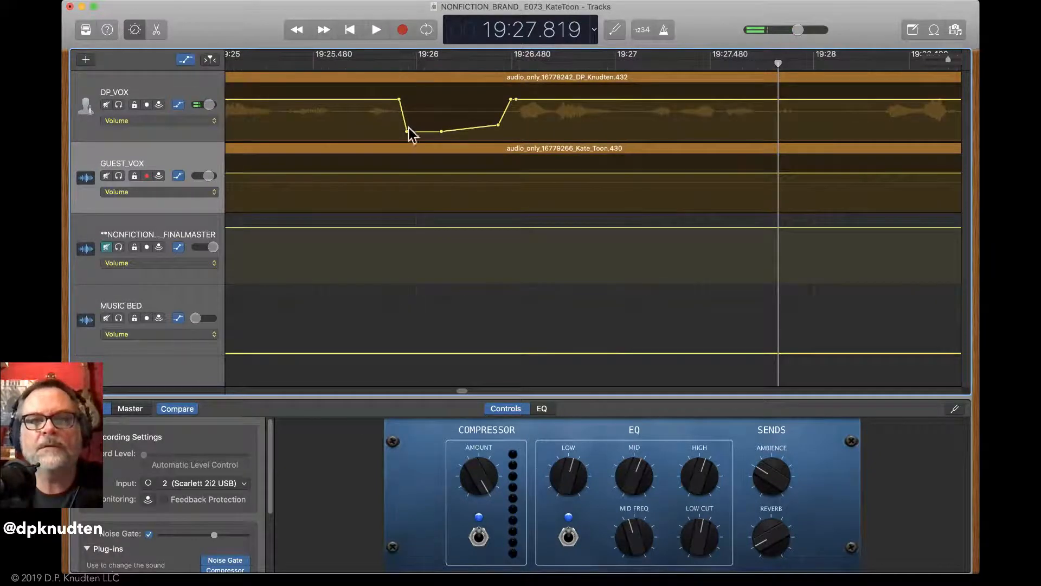
pyautogui.moveTo(407, 132); pyautogui.dragTo(417, 99)
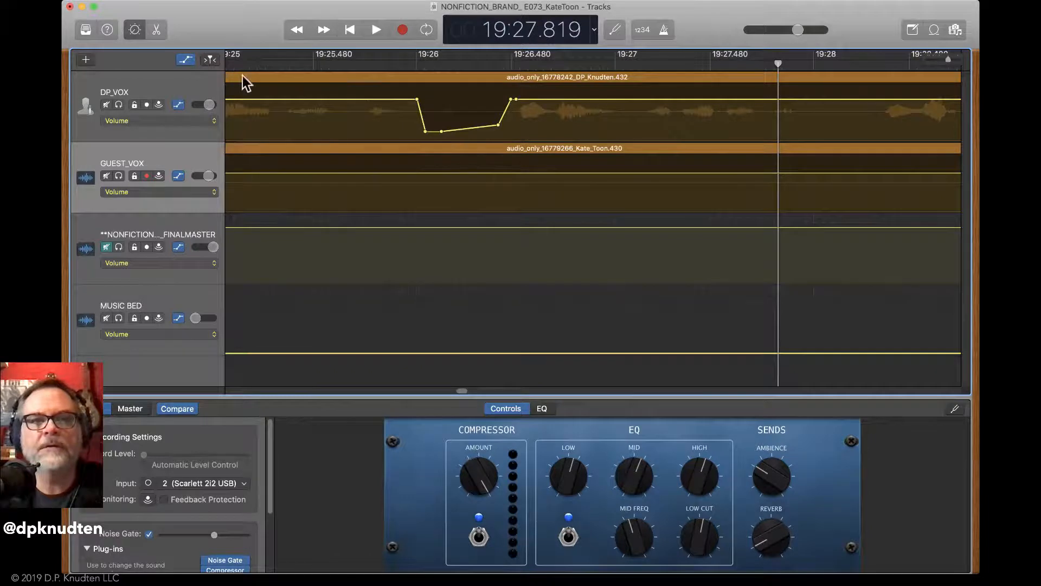
# Replay the host's speech from about 19:25 to 19:29 to check how the adjusted volume dip sounds
pyautogui.hscroll(-3, 246, 83)
pyautogui.press('space')
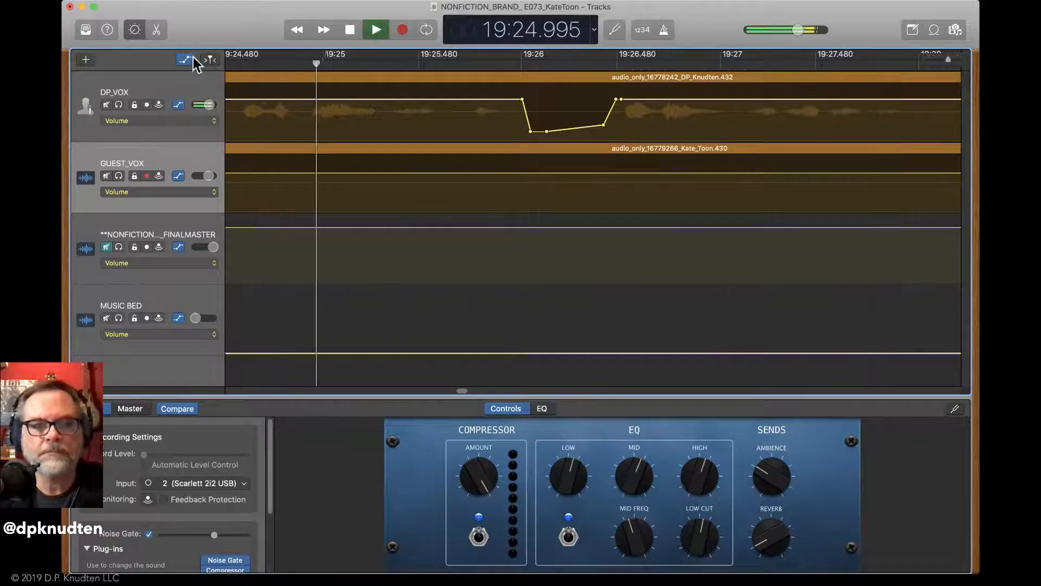
pyautogui.click(189, 60)
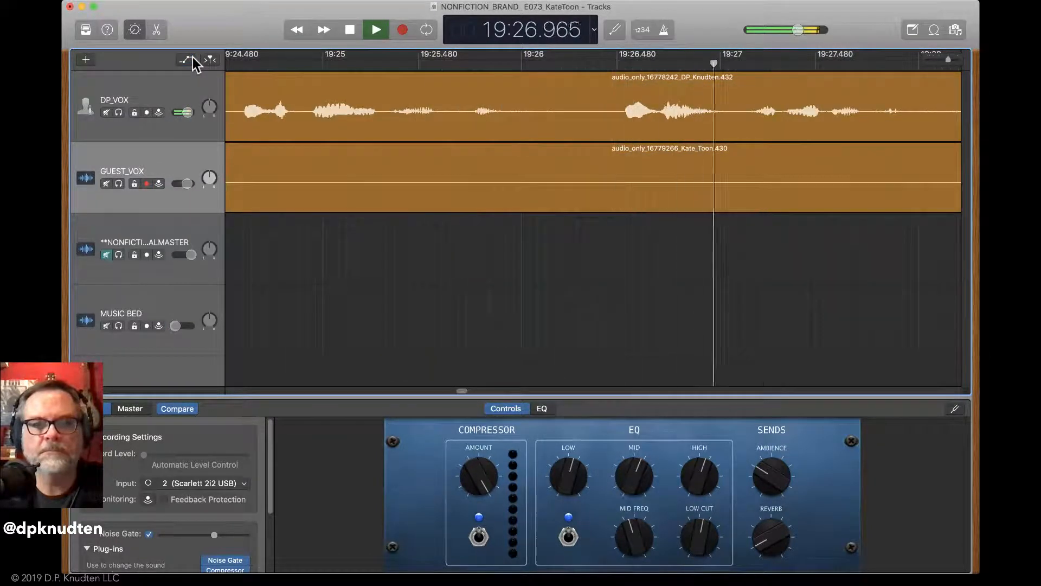
pyautogui.click(185, 59)
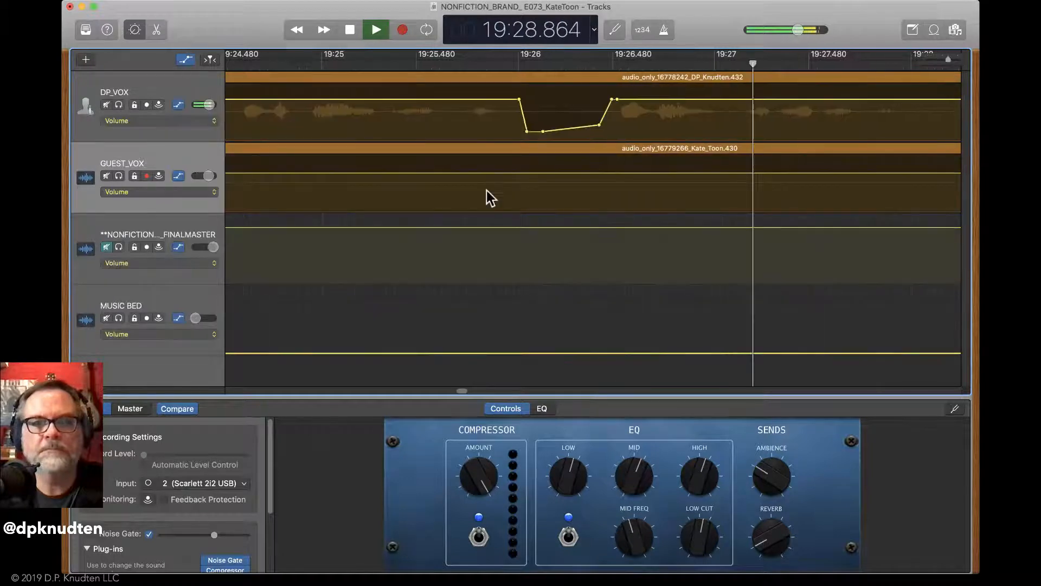
pyautogui.press('super+Left')
pyautogui.press('super+Left')
pyautogui.press('super+Left')
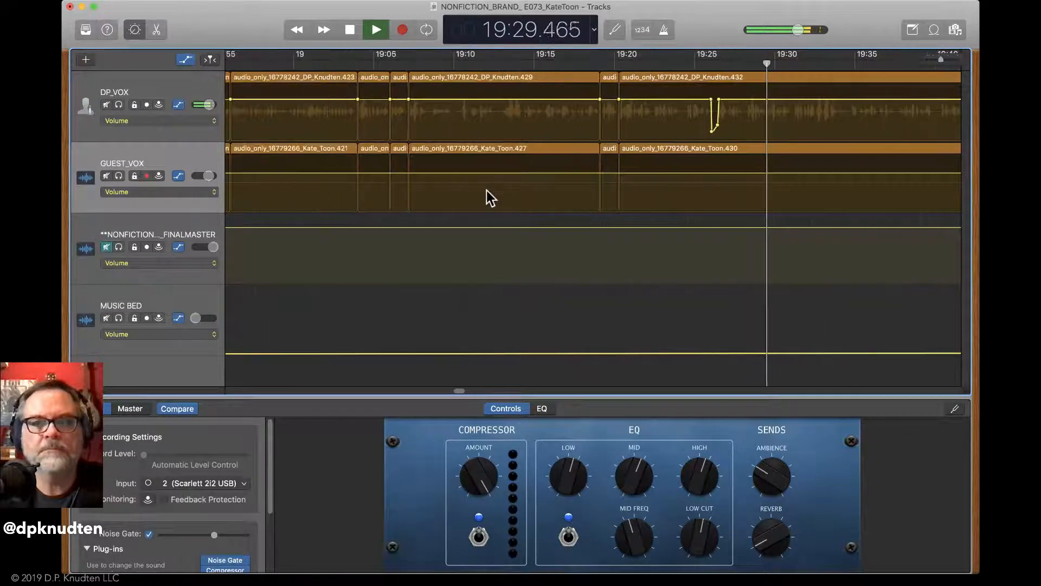
# Hide track automation and turn on playhead following while listening to the host's speech up to about 19:43
pyautogui.click(182, 62)
pyautogui.press('super+Right')
pyautogui.press('super+Right')
pyautogui.press('super+Right')
pyautogui.press('super+Right')
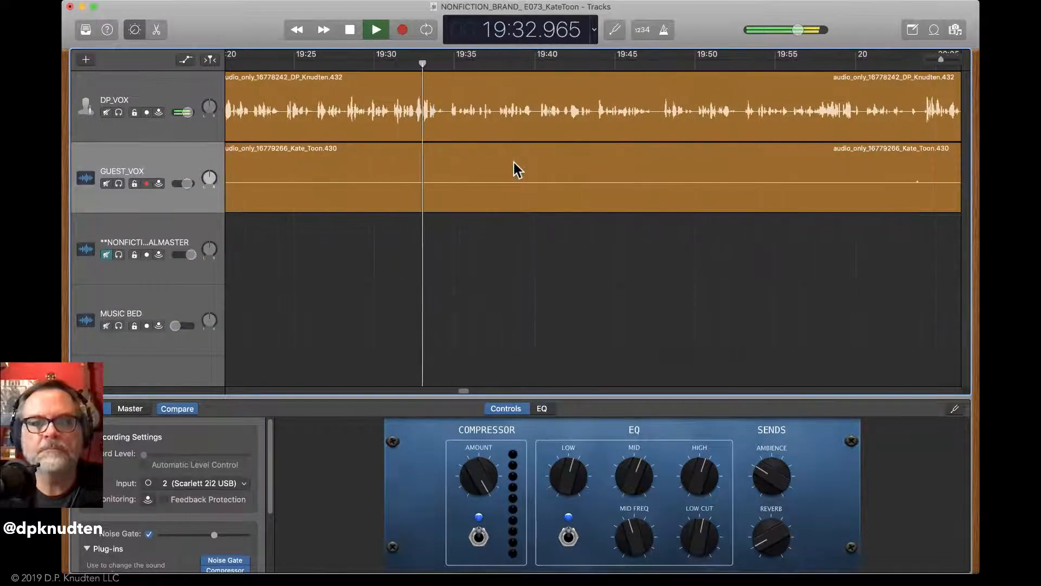
pyautogui.press('super+Left')
pyautogui.press('super+Left')
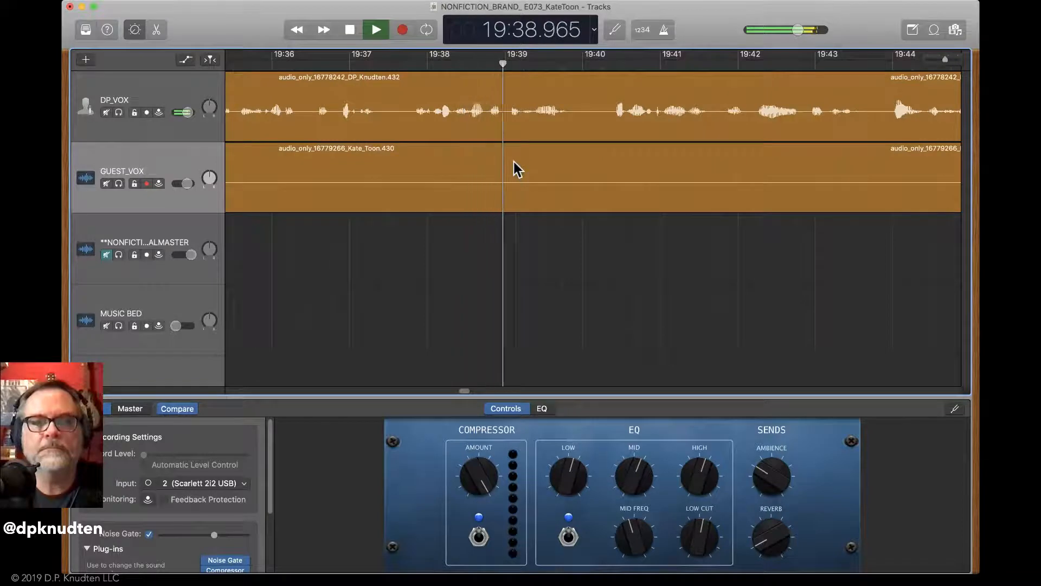
pyautogui.click(210, 59)
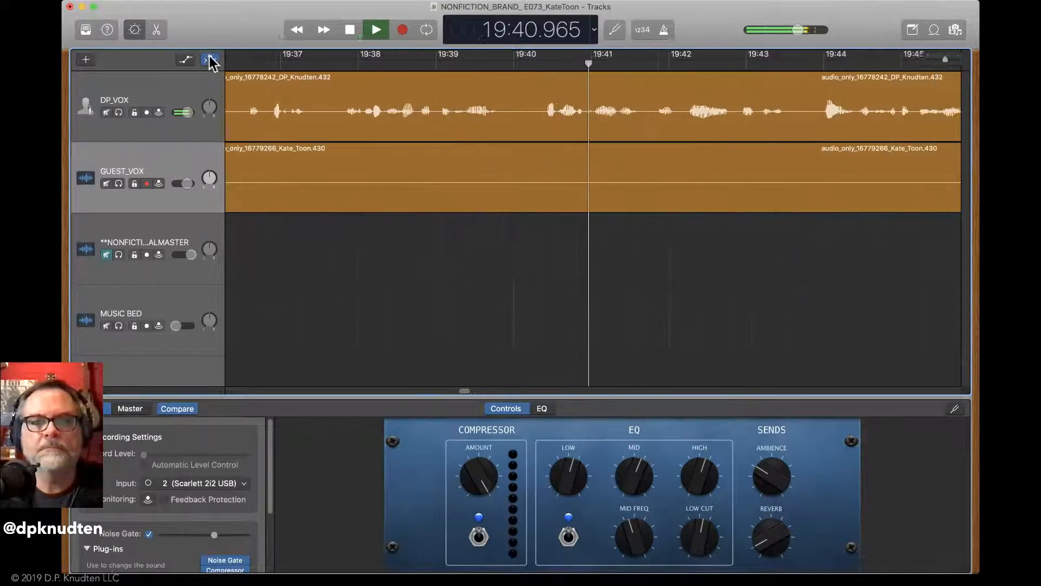
pyautogui.press('space')
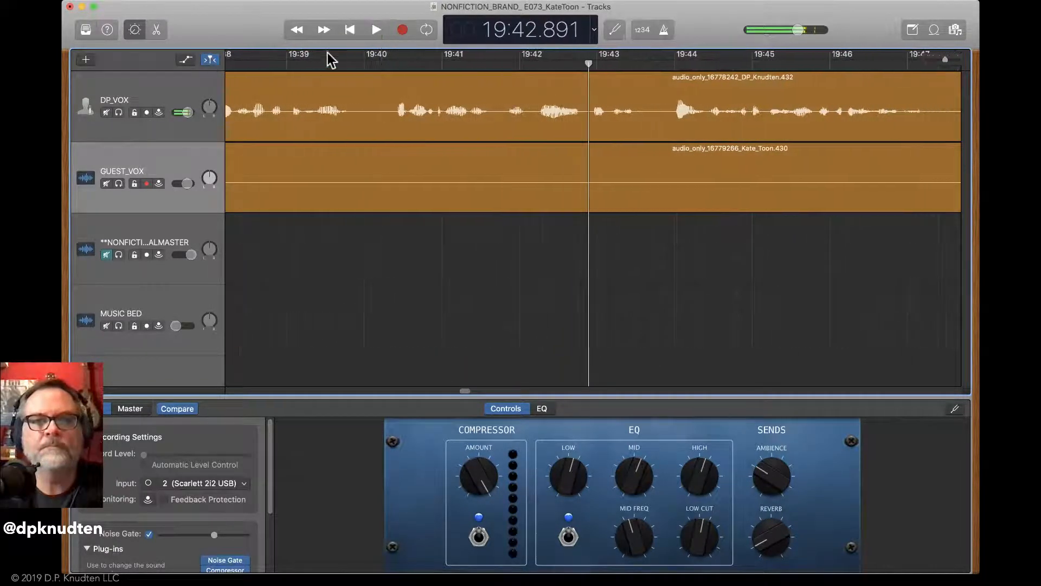
# Split the clips on both voice tracks at 19:41.360, trim about 0.4 s from the start of the later clips, and close the gap
pyautogui.press('space')
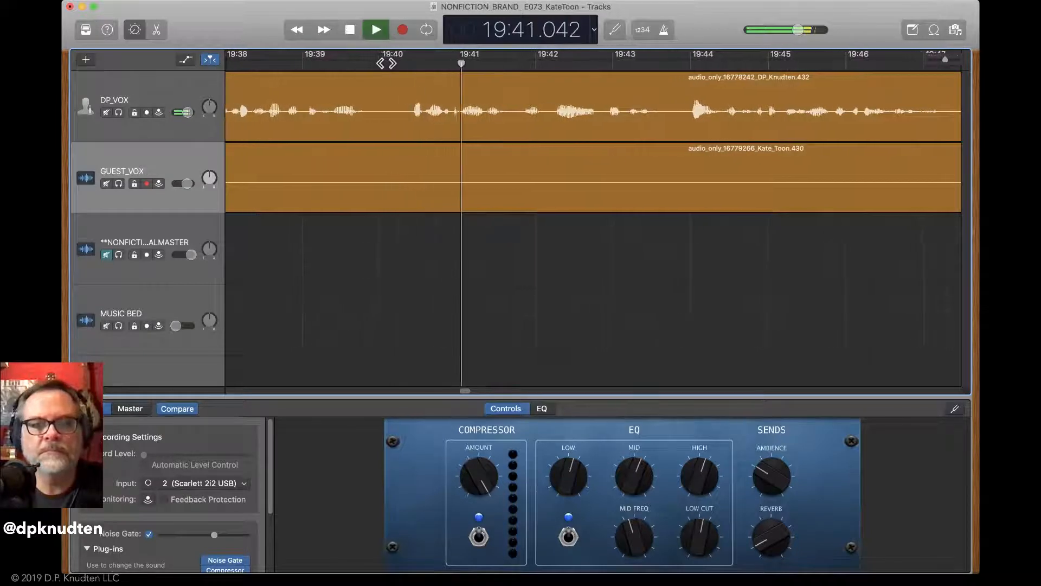
pyautogui.press('space')
pyautogui.press('super+Right')
pyautogui.press('super+Right')
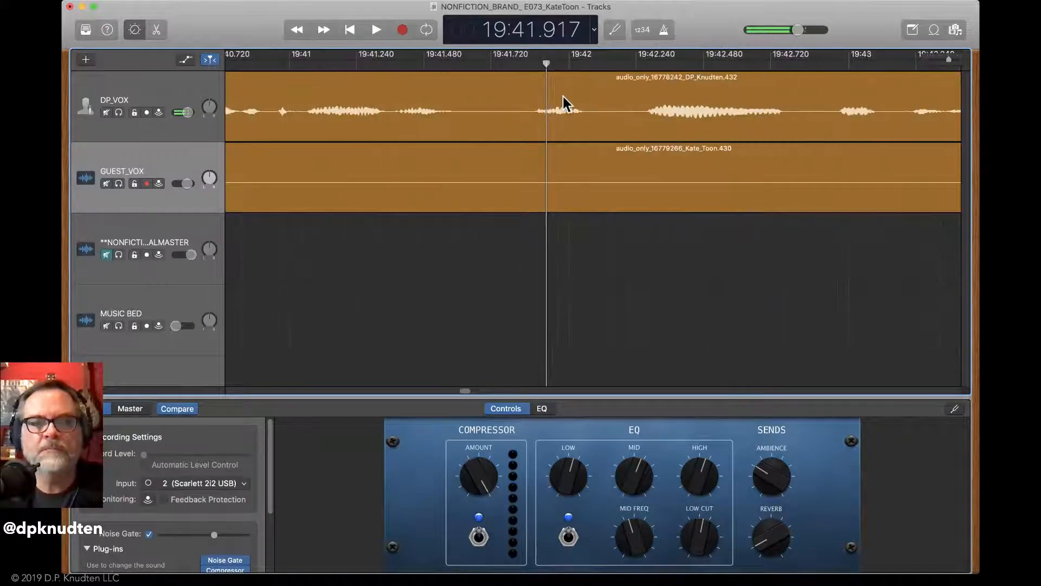
pyautogui.click(296, 62)
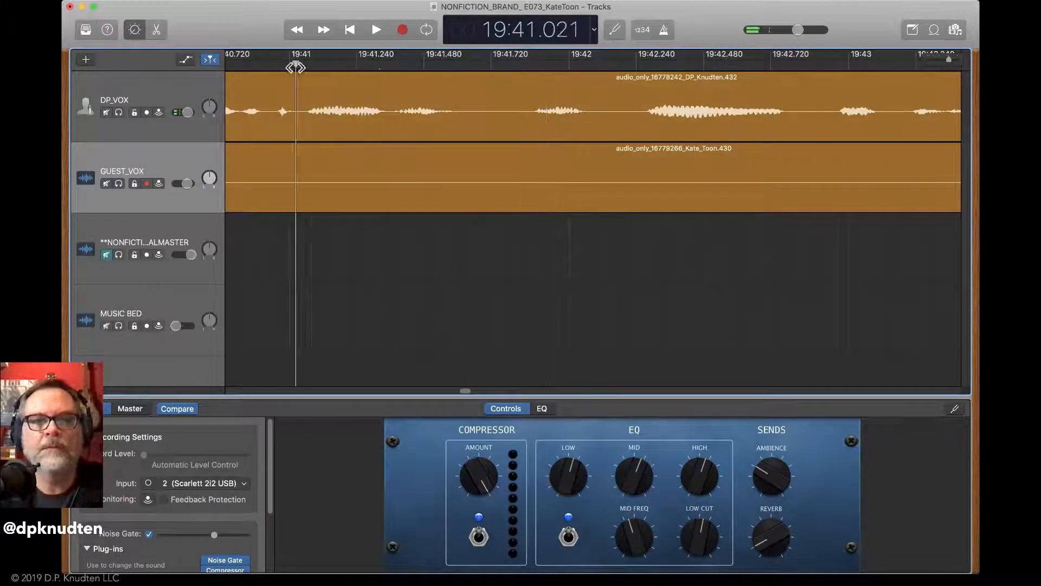
pyautogui.press('space')
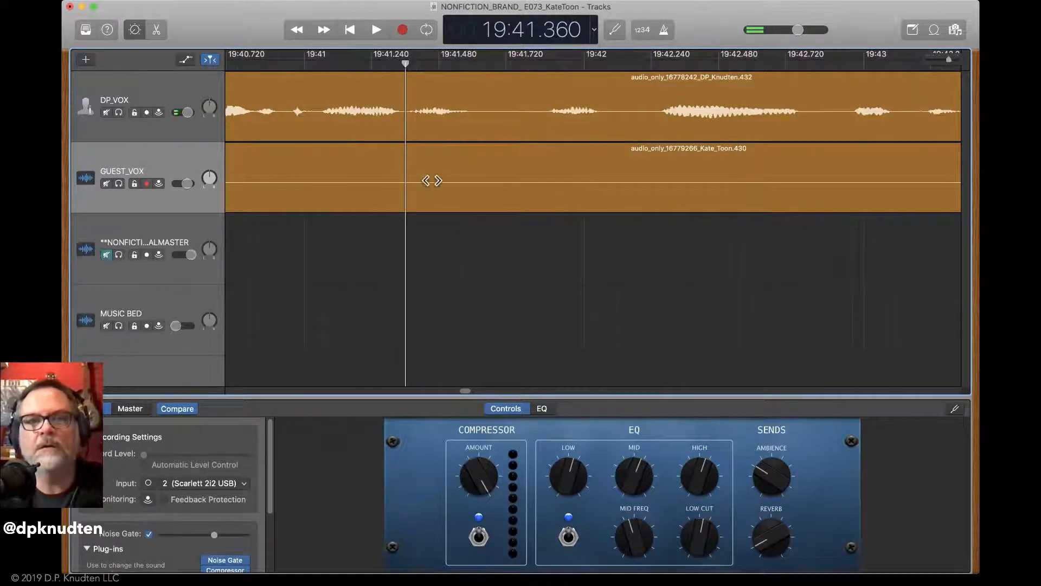
pyautogui.press('super+a')
pyautogui.press('super+t')
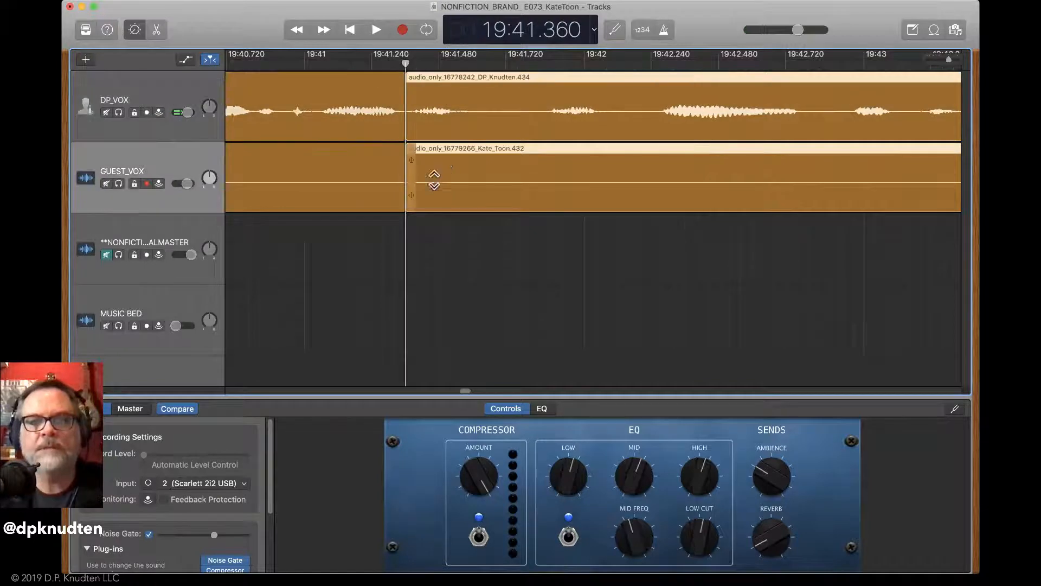
pyautogui.moveTo(409, 199); pyautogui.dragTo(524, 208)
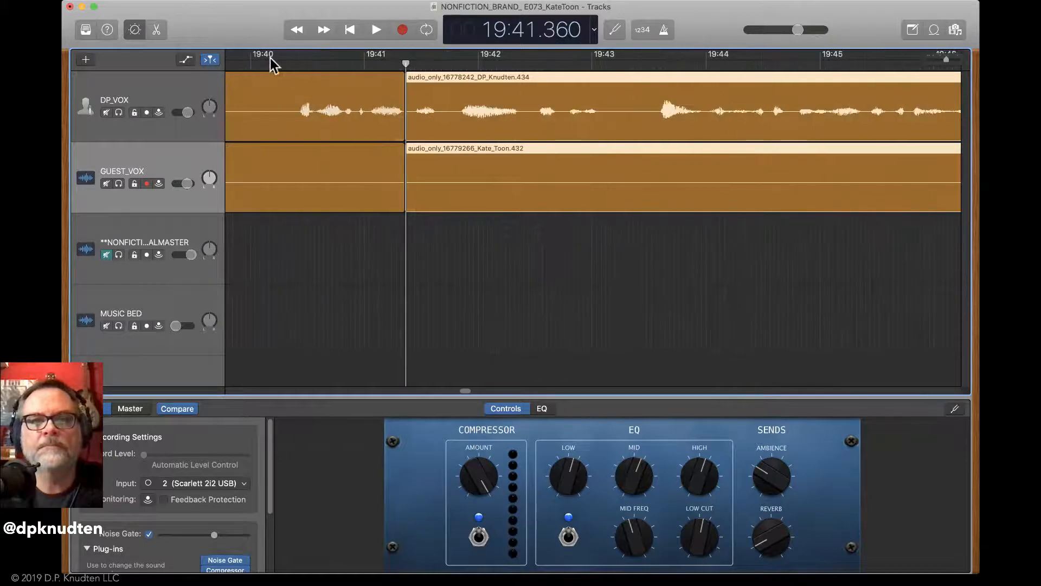
# Audition the edit at 19:41 and listen on through the host's speech to about 19:54 for the next spot needing cleanup
pyautogui.press('space')
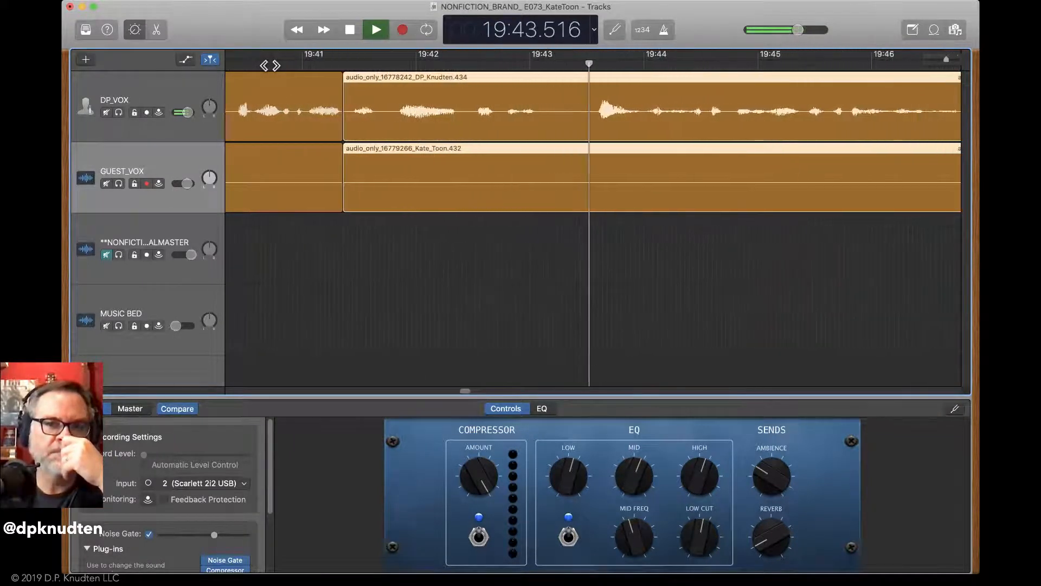
pyautogui.press('super+Left')
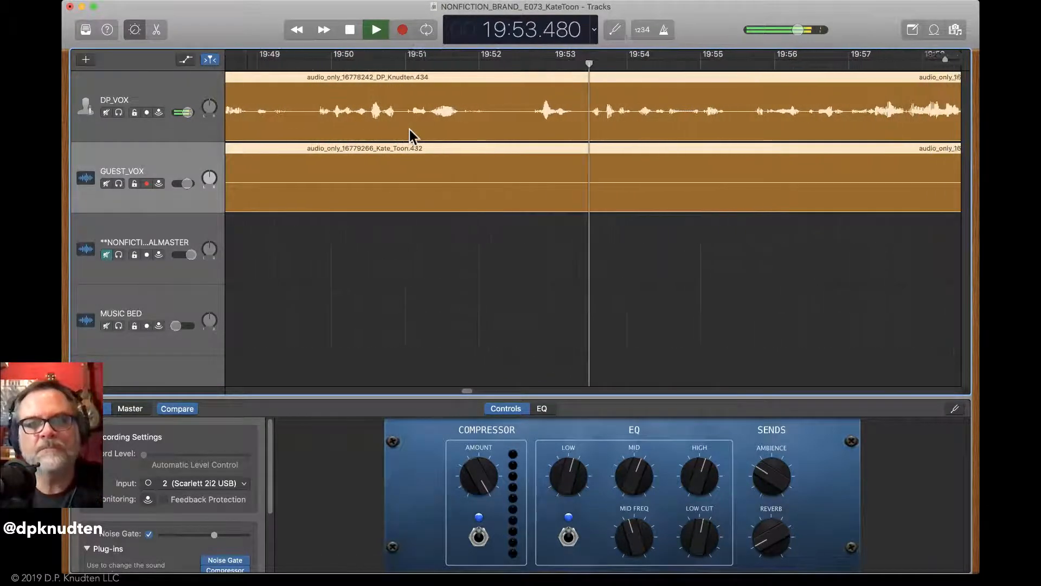
pyautogui.press('space')
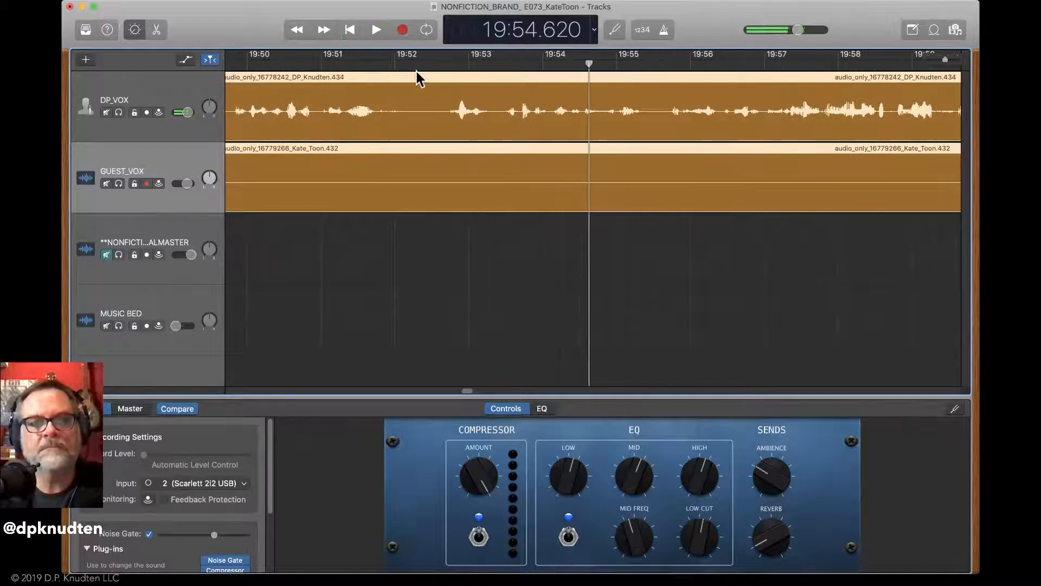
# Split both voice tracks at 19:52.250, trim the pause from the later clips' start, close the gap, and audition the edit
pyautogui.click(414, 65)
pyautogui.press('super+t')
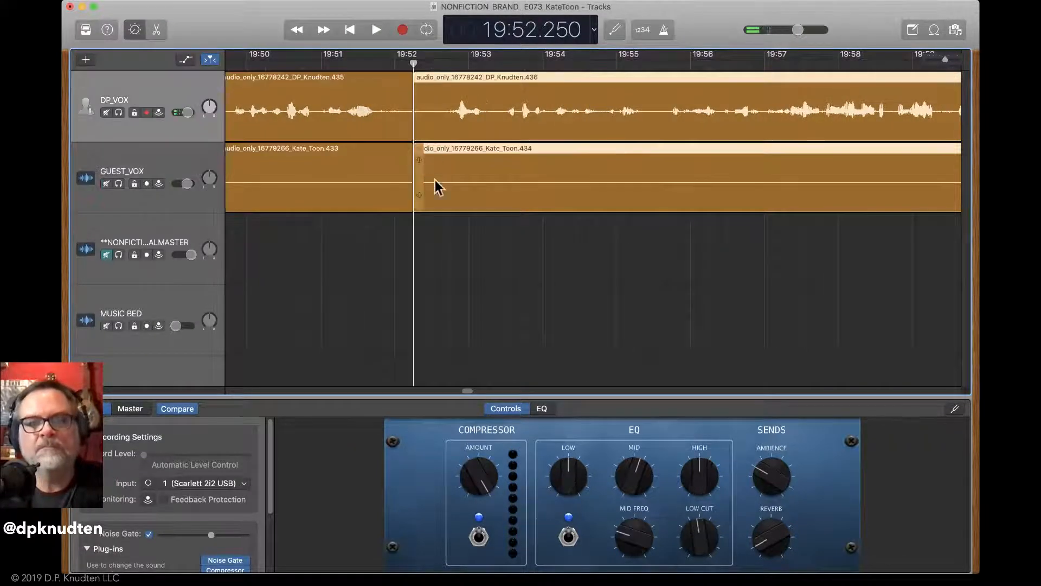
pyautogui.moveTo(418, 202); pyautogui.dragTo(444, 201)
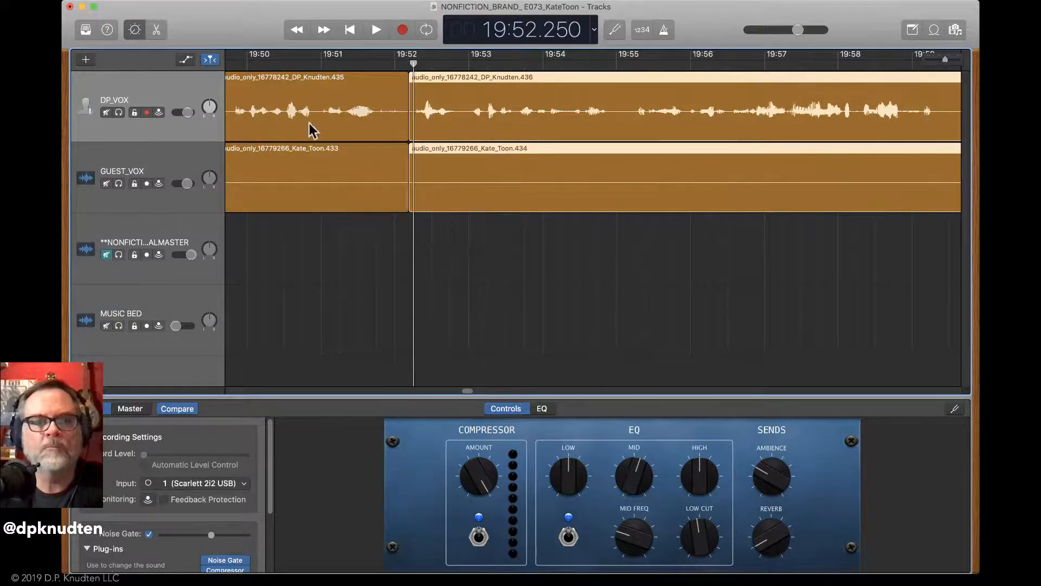
pyautogui.press('space')
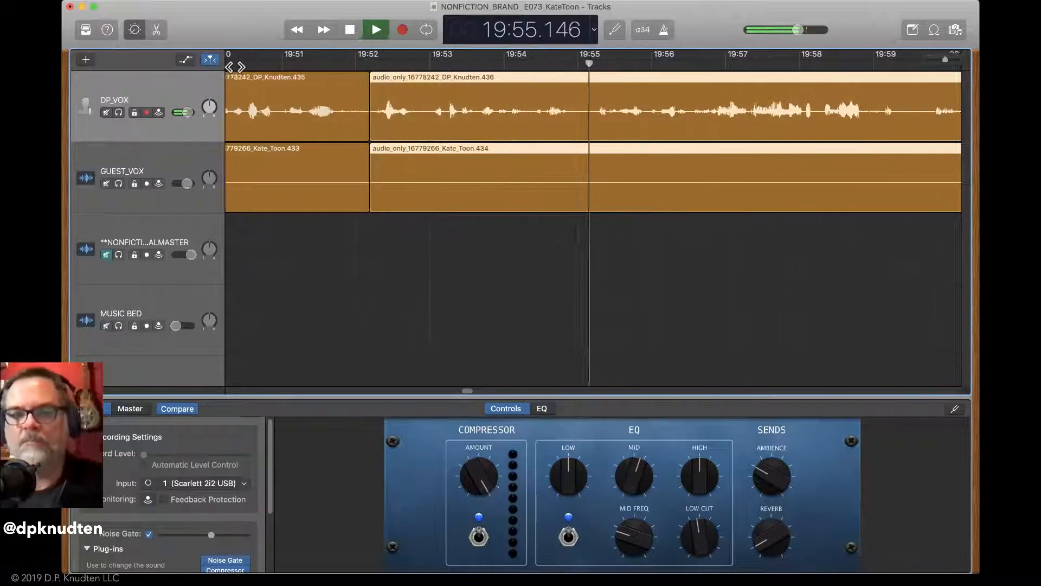
pyautogui.press('space')
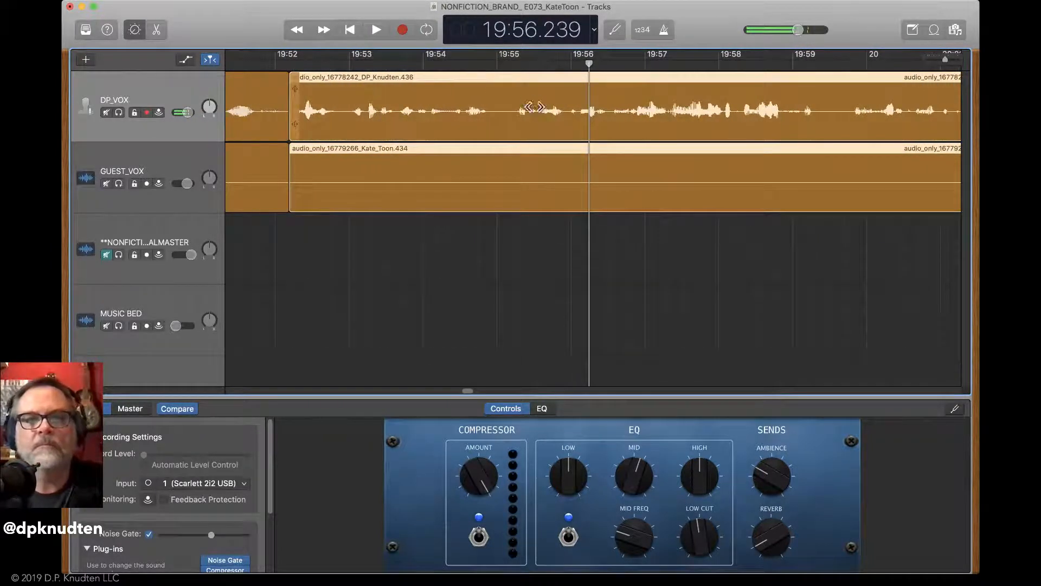
# Split both voice tracks at 19:54.880, trim the pause from the later clips' start, close the gap, and listen on to about 20:04
pyautogui.press('super+Right')
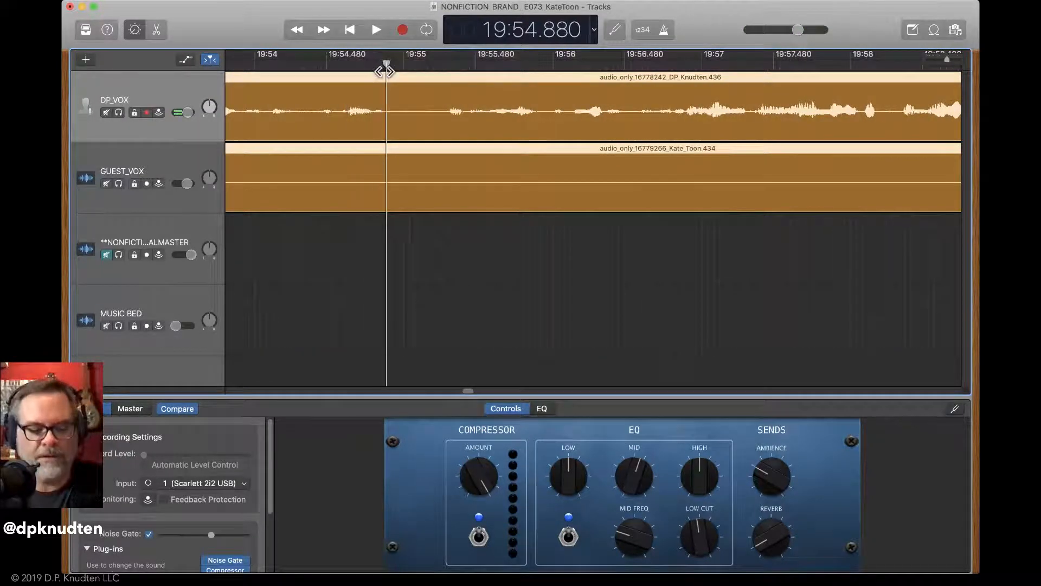
pyautogui.press('super+t')
pyautogui.moveTo(392, 206)
pyautogui.mouseDown()
pyautogui.moveTo(433, 216)
pyautogui.moveTo(450, 202)
pyautogui.moveTo(400, 198)
pyautogui.mouseUp()
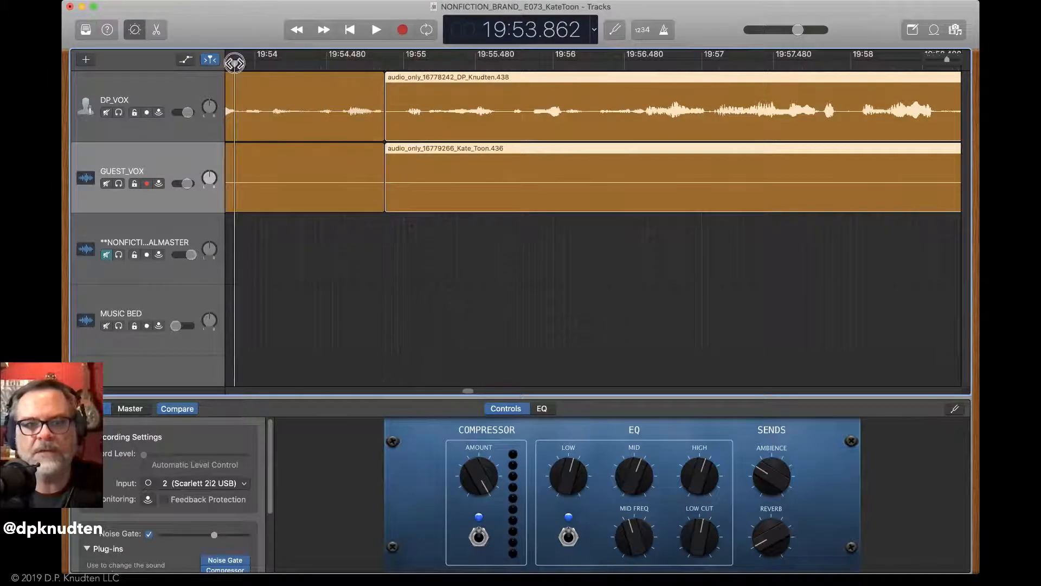
pyautogui.press('space')
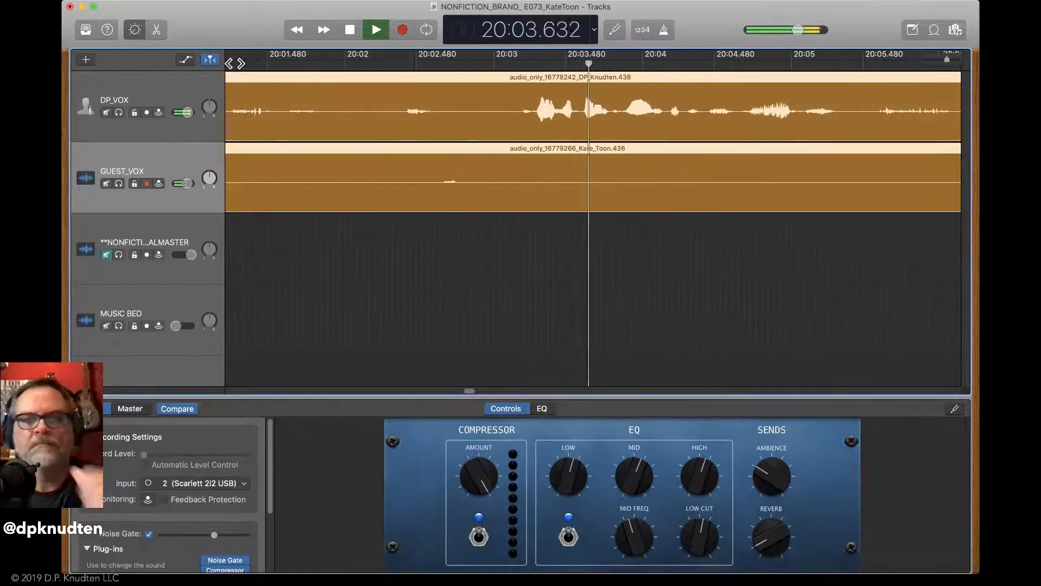
pyautogui.press('space')
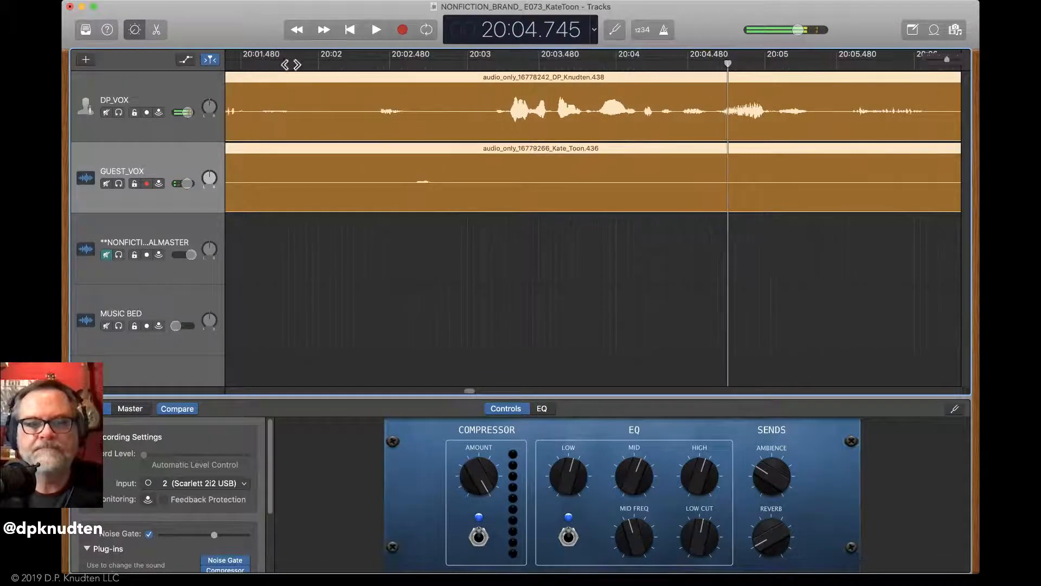
# Split both voice tracks at 20:02.140, trim the later clips' start up to the speech, close the gap, and listen on to about 20:12
pyautogui.press('super+t')
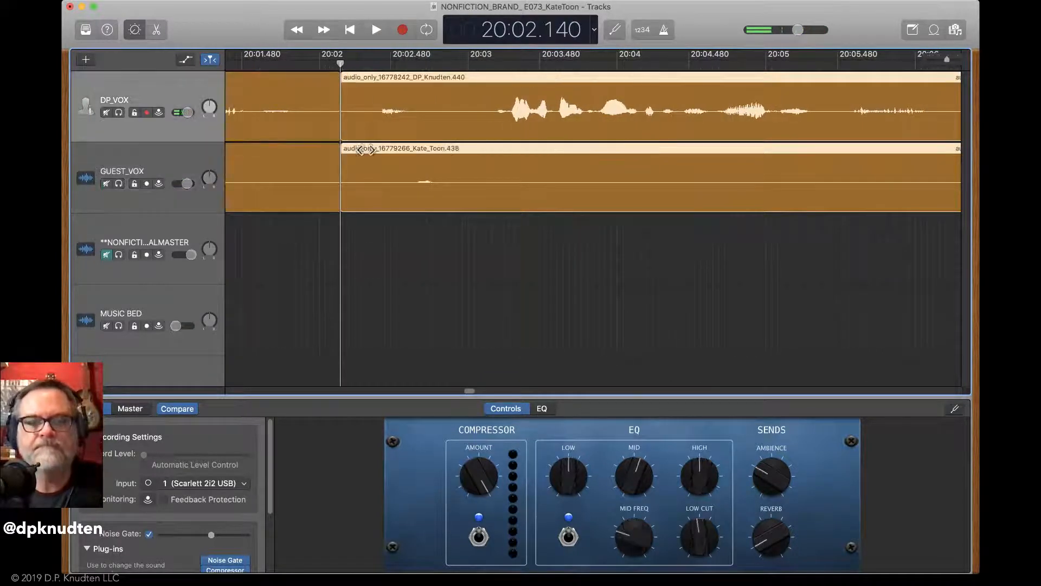
pyautogui.moveTo(345, 205); pyautogui.dragTo(489, 202)
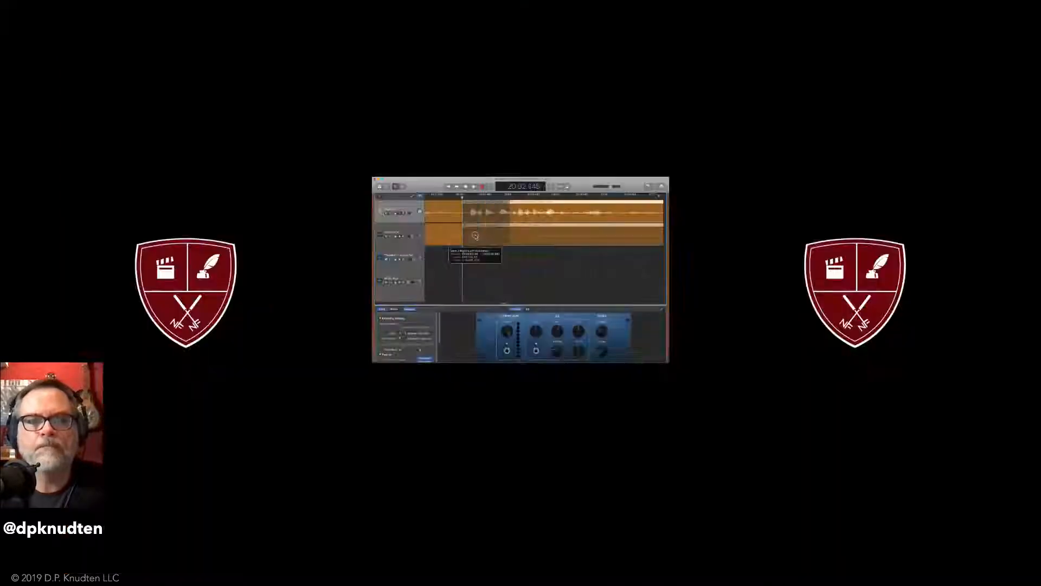
pyautogui.press('space')
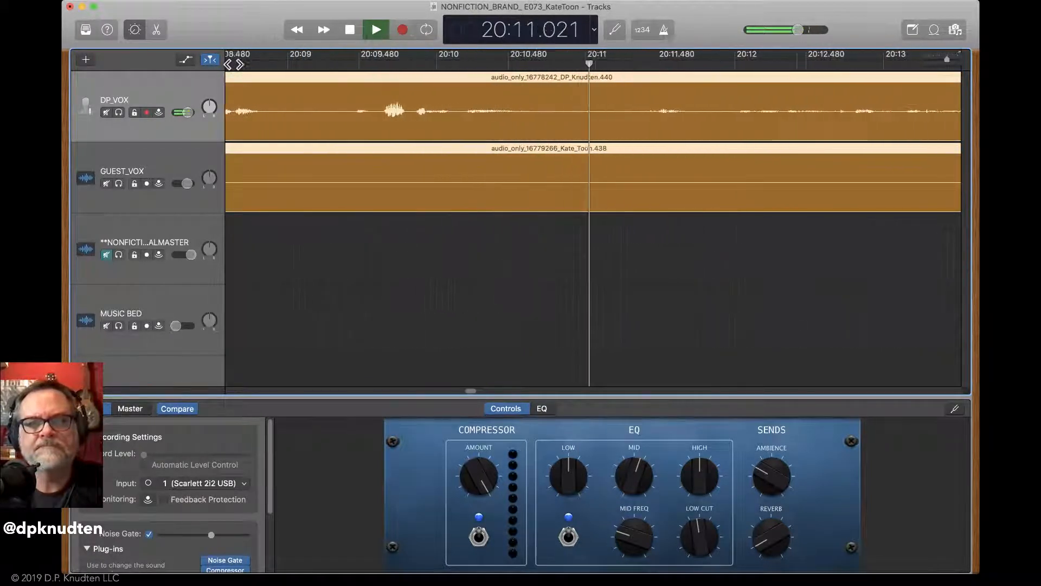
pyautogui.press('space')
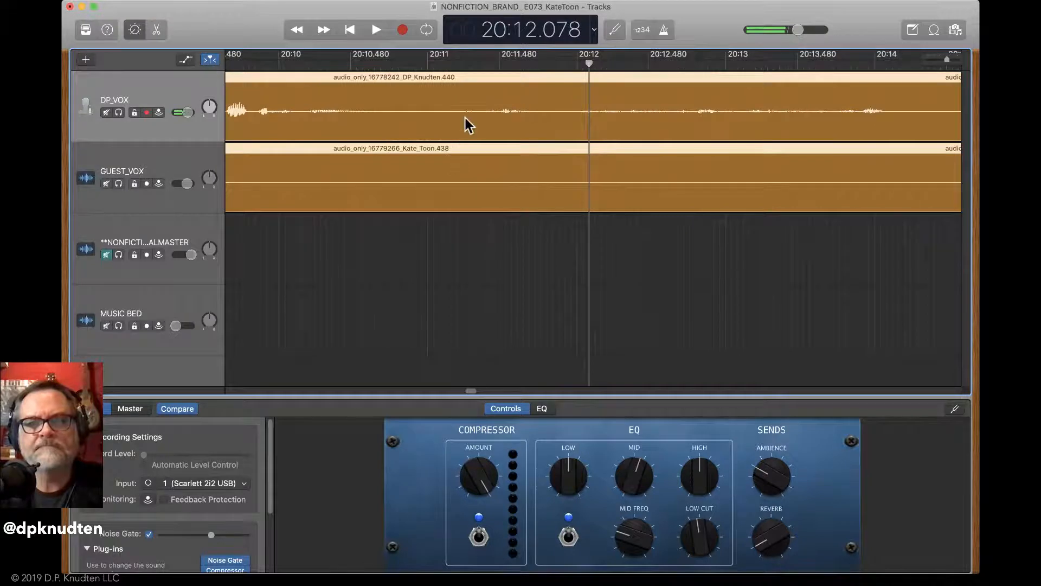
# Replay the speech around 20:04, split both voice tracks at 20:04.500, trim the later clips' start, and close the gap
pyautogui.scroll(-5, 465, 118)
pyautogui.scroll(3, 466, 118)
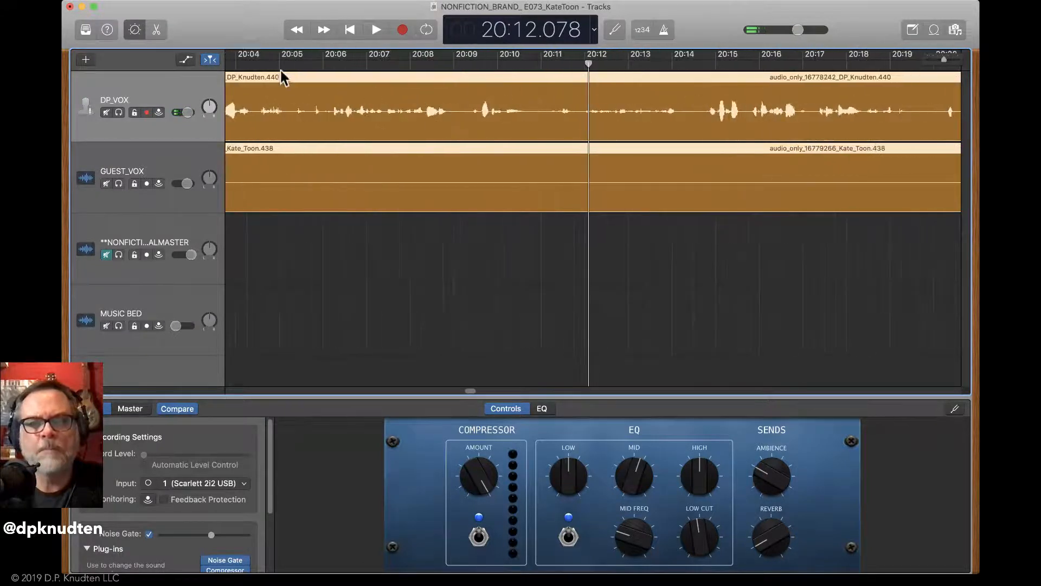
pyautogui.click(280, 69)
pyautogui.press('space')
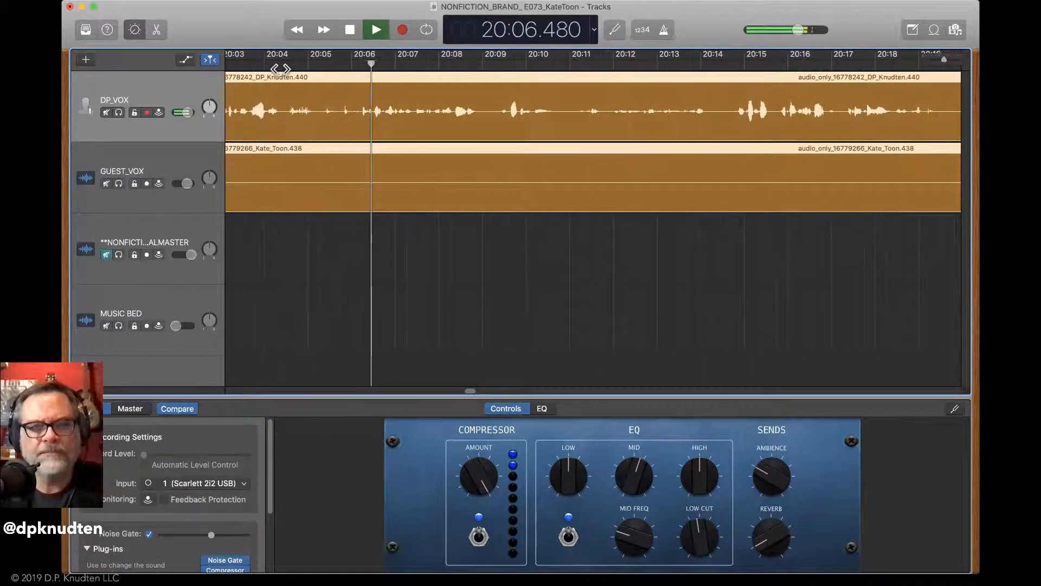
pyautogui.press('space')
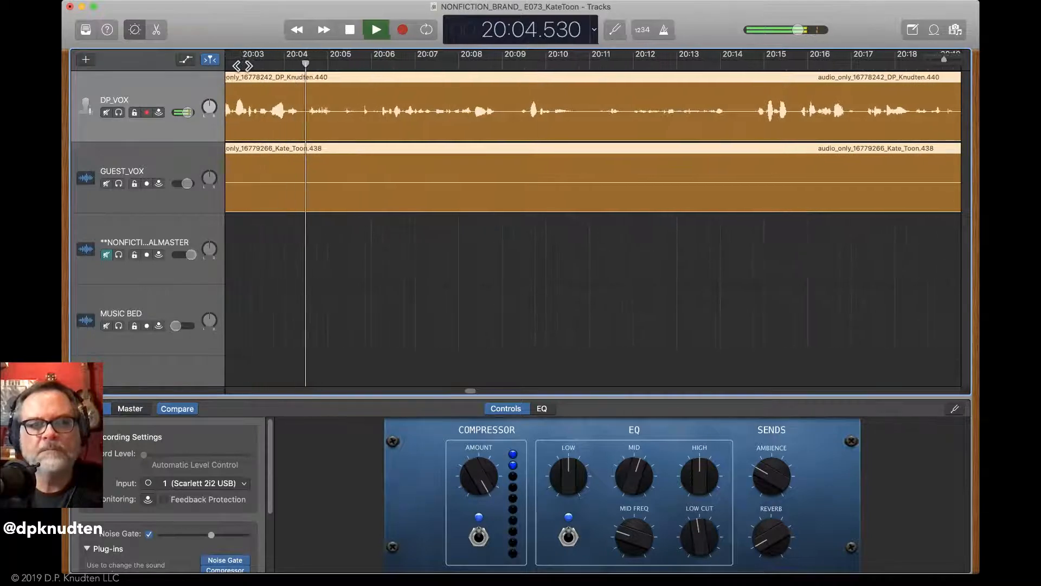
pyautogui.press('space')
pyautogui.press('super+Right')
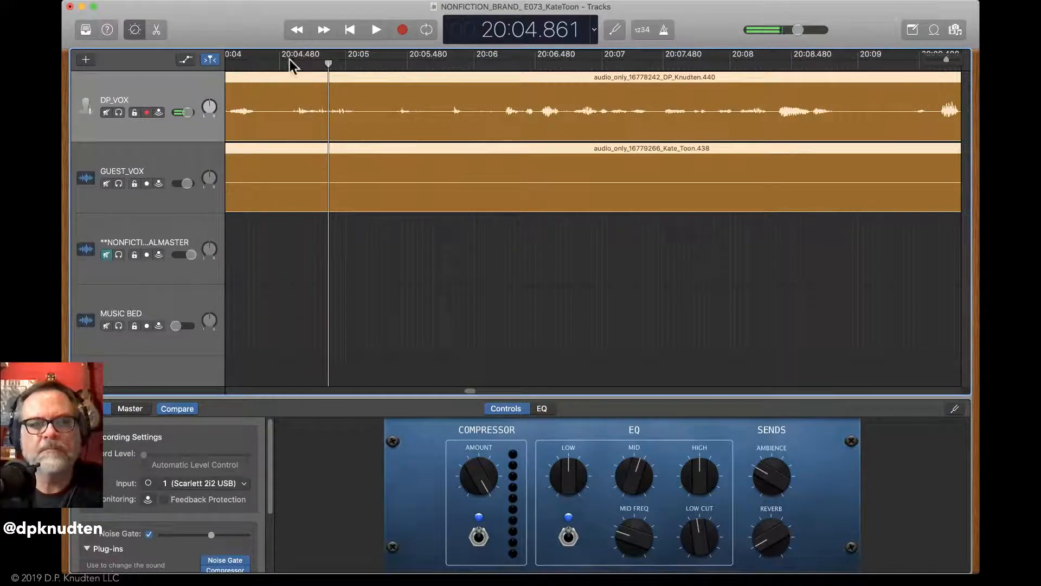
pyautogui.press('super+t')
pyautogui.click(335, 157)
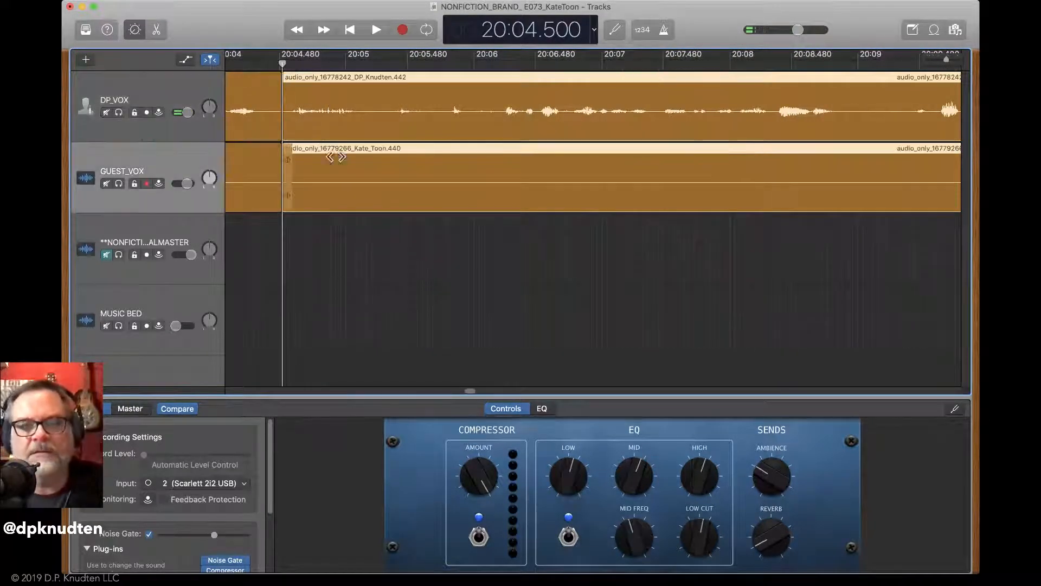
pyautogui.moveTo(286, 208); pyautogui.dragTo(387, 206)
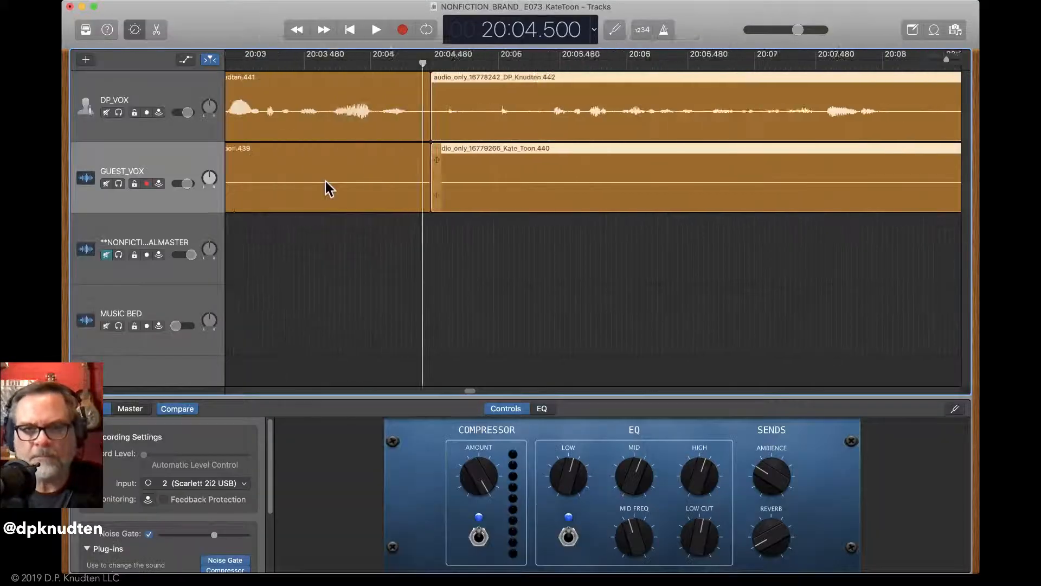
# Audition the edit at 20:04.500 from about 20:02 through about 20:08
pyautogui.hscroll(-3, 326, 181)
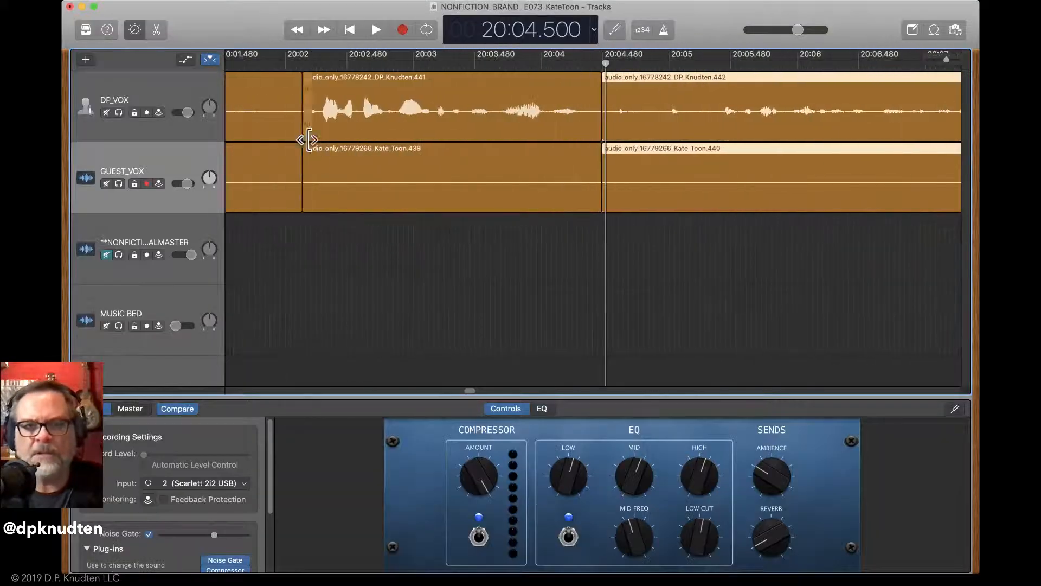
pyautogui.click(305, 68)
pyautogui.press('space')
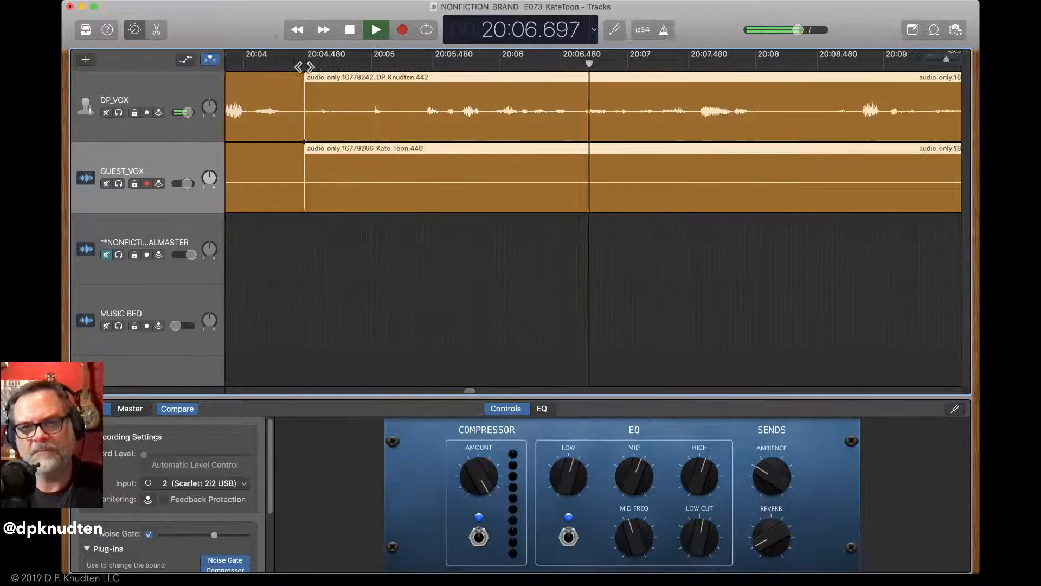
pyautogui.press('space')
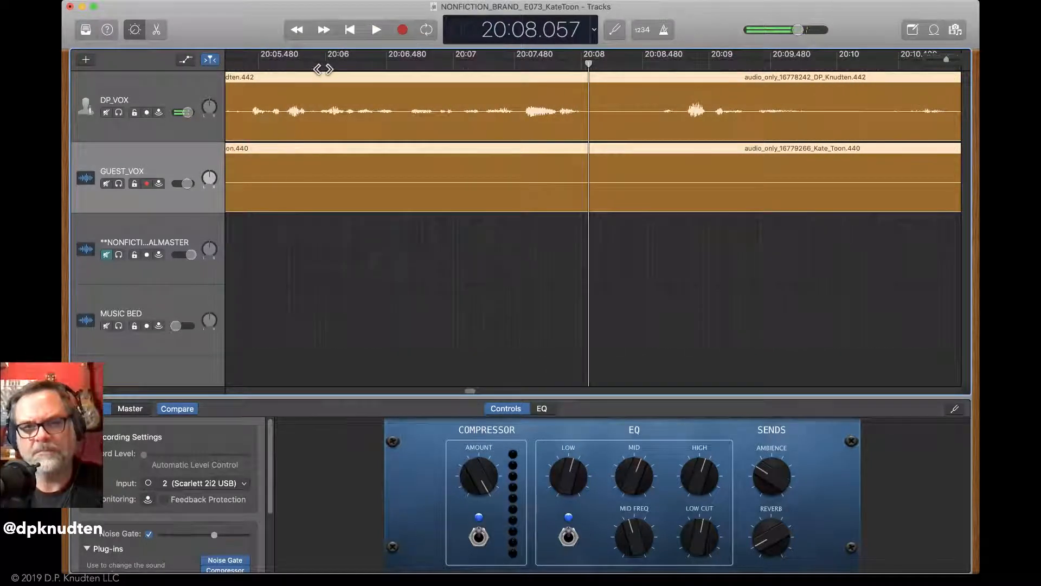
# Split both voice tracks at 20:07.820, trim the unwanted sound from the later clips' start, and close the gap
pyautogui.click(506, 66)
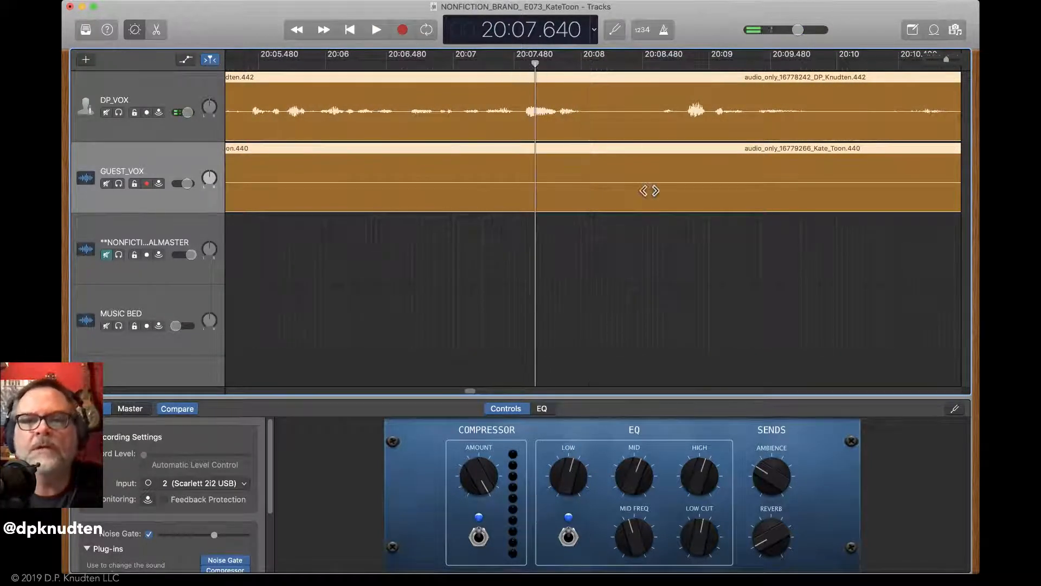
pyautogui.scroll(6, 650, 191)
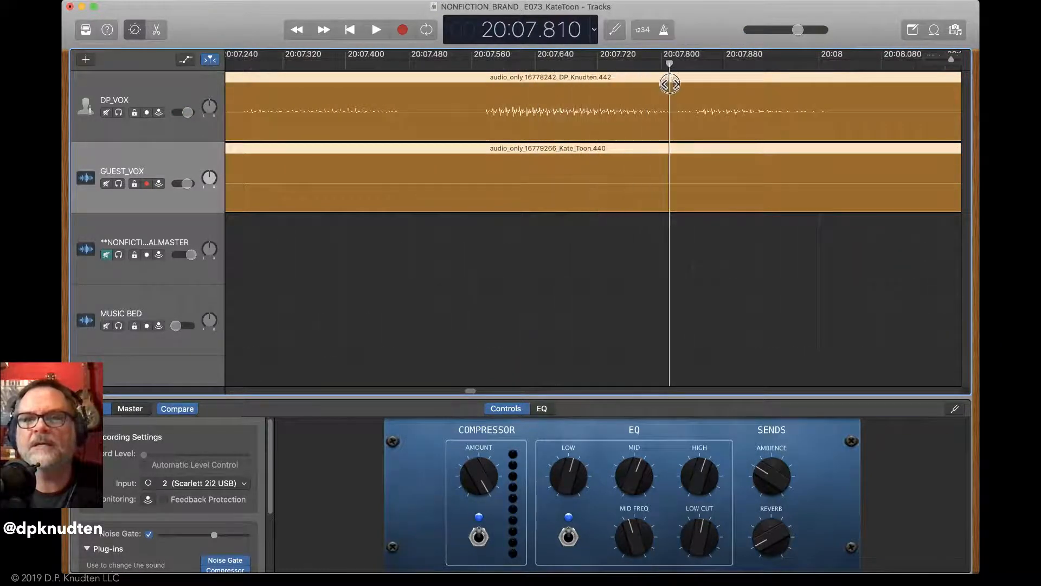
pyautogui.press('cmd+t')
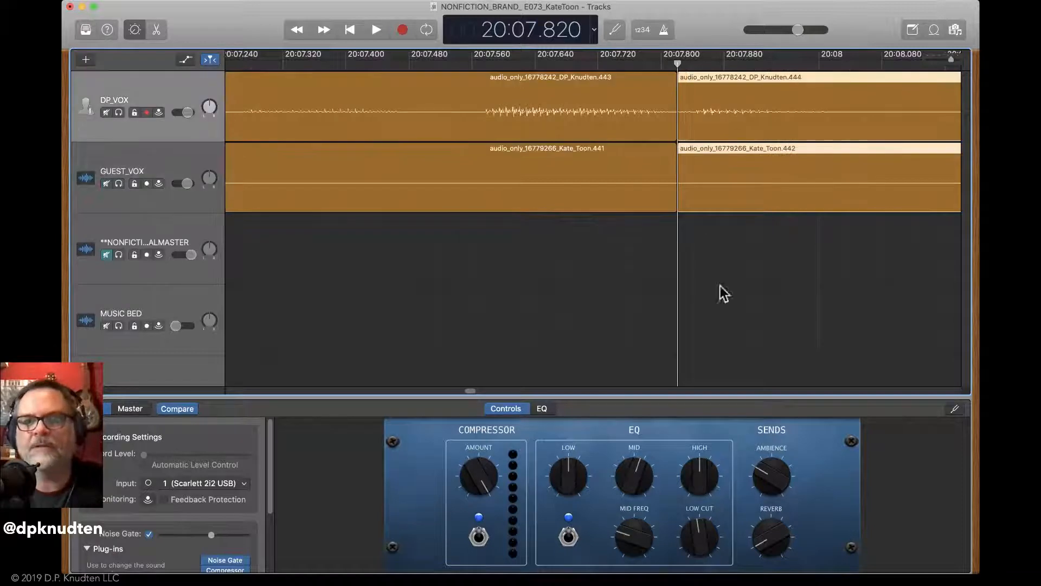
pyautogui.scroll(-3, 748, 315)
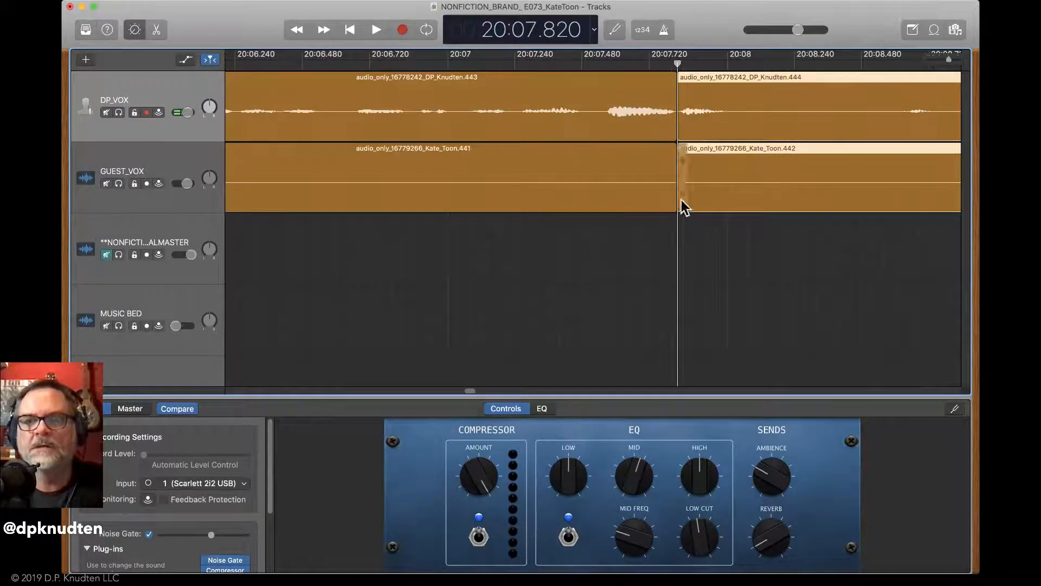
pyautogui.moveTo(680, 203); pyautogui.dragTo(882, 191)
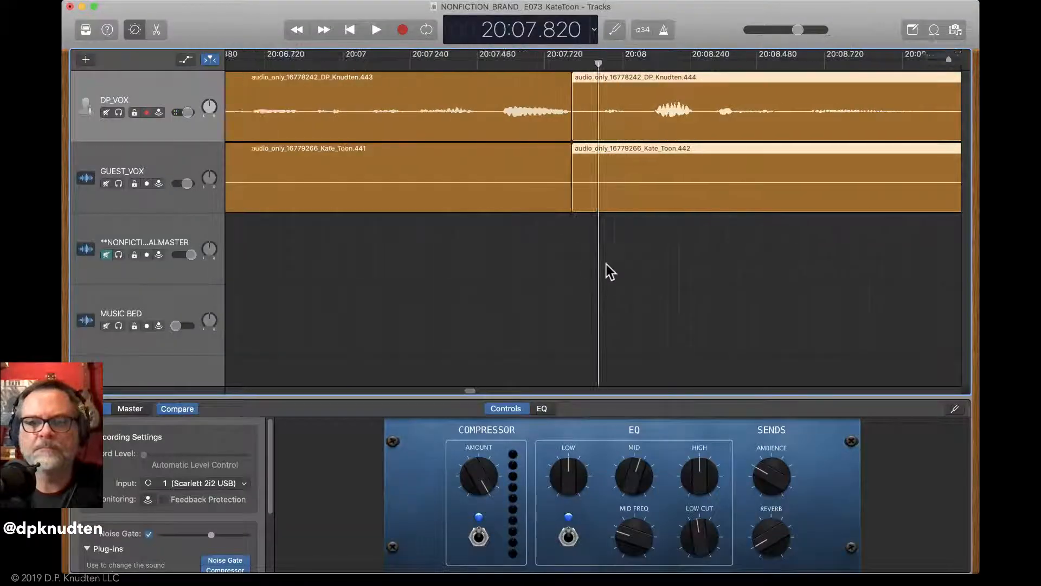
# Audition the edit at 20:07.820 from about 20:07 and listen on to about 20:12
pyautogui.hscroll(2, 607, 264)
pyautogui.click(270, 53)
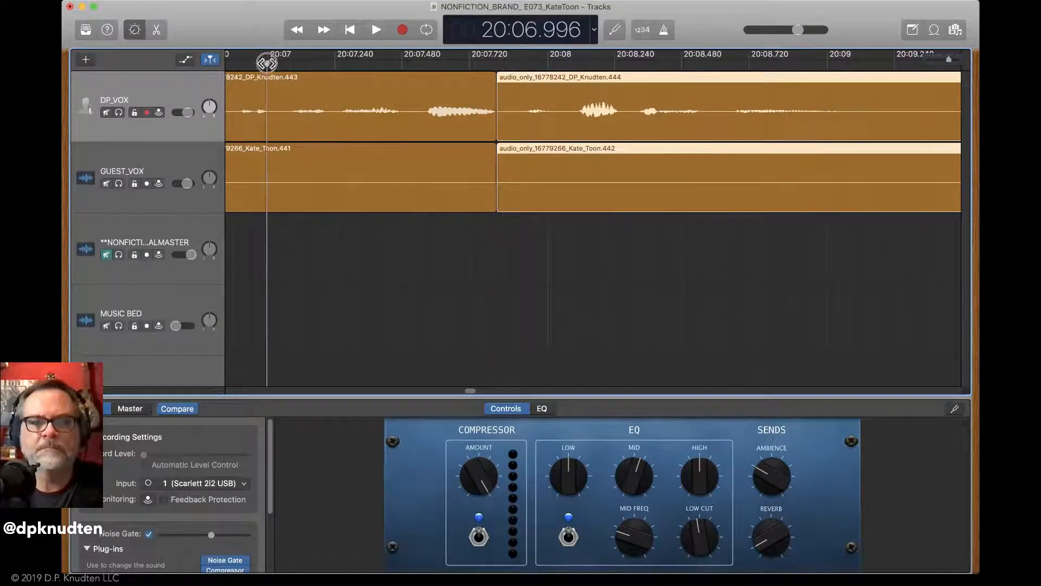
pyautogui.press('space')
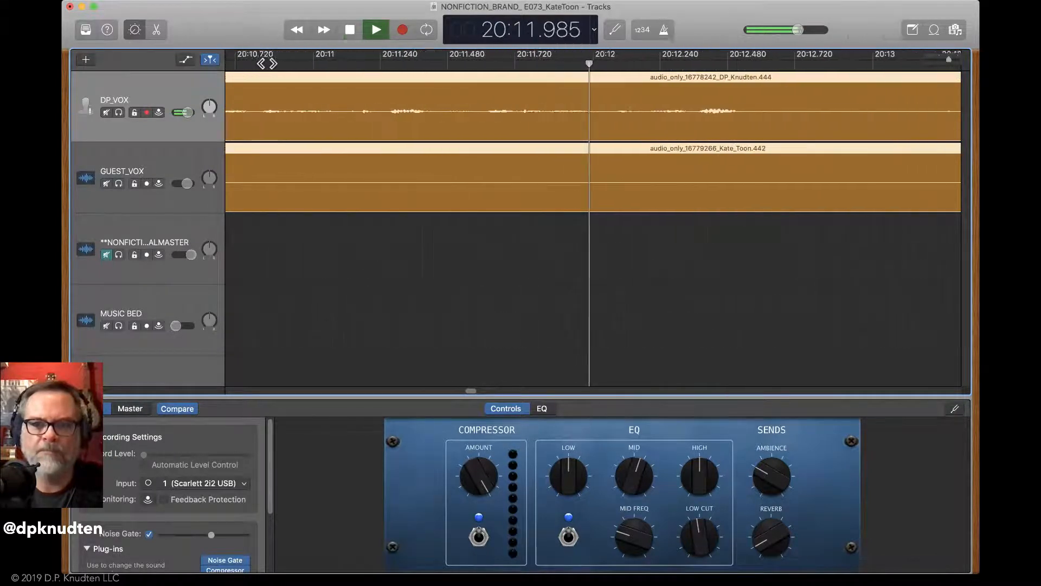
pyautogui.press('space')
# Trim the start of the later clips on both voice tracks to about 20:12.5 and move them back toward the preceding clips
pyautogui.press('super+Left')
pyautogui.press('super+Left')
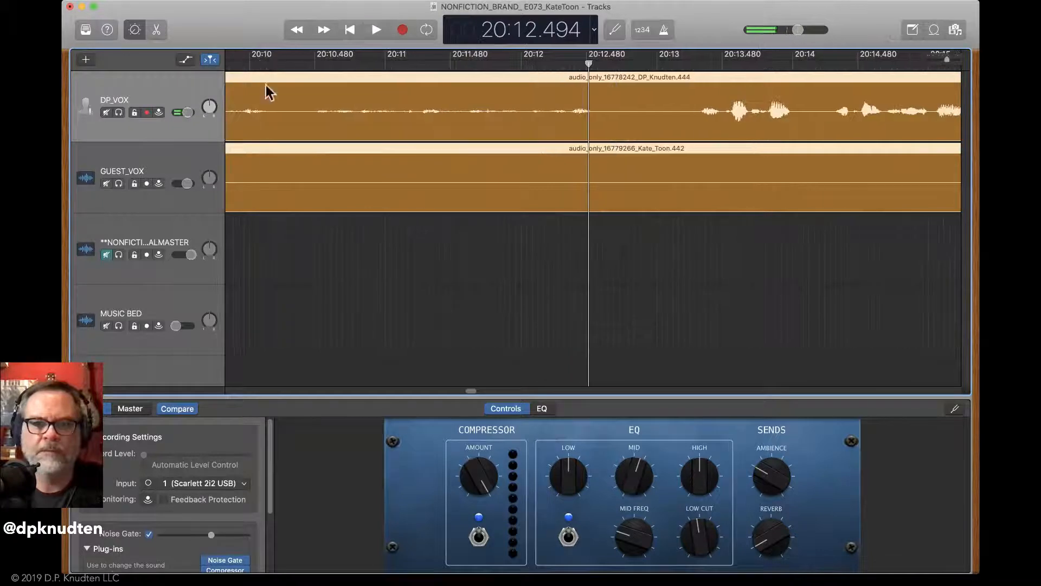
pyautogui.hscroll(-5, 264, 170)
pyautogui.hscroll(-2, 264, 171)
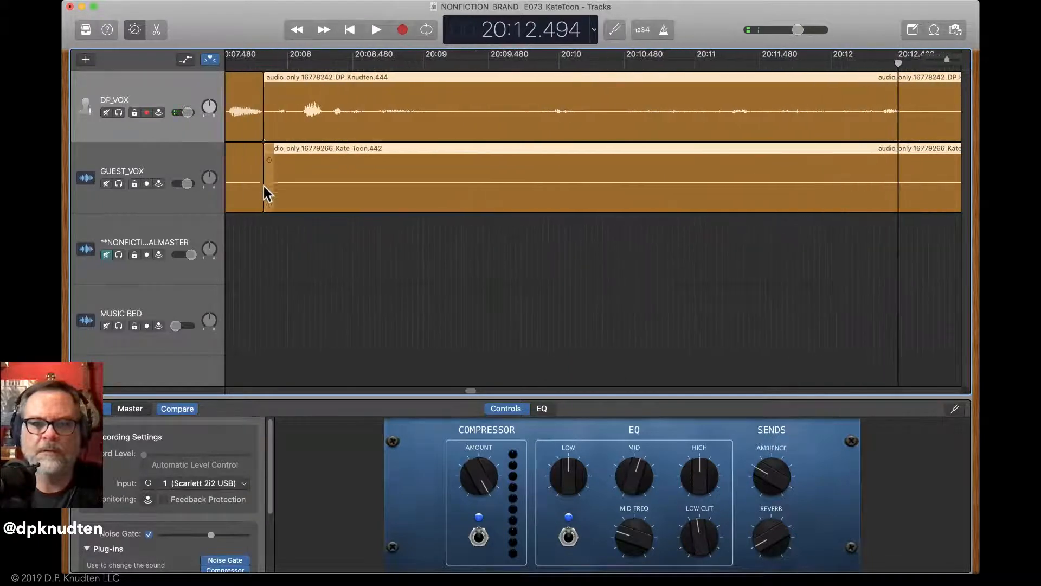
pyautogui.moveTo(266, 195); pyautogui.dragTo(914, 111)
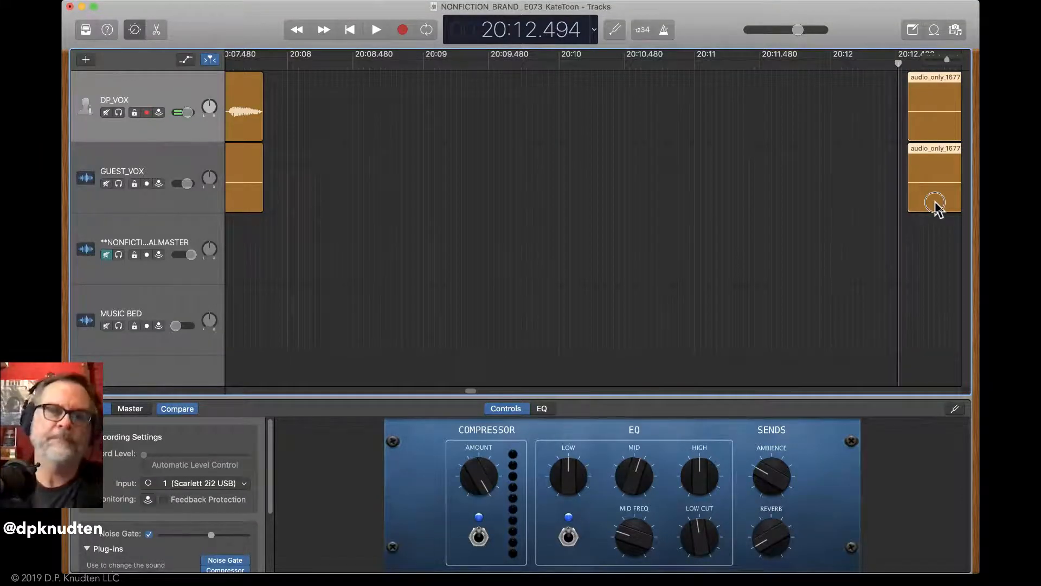
pyautogui.moveTo(935, 203); pyautogui.dragTo(915, 202)
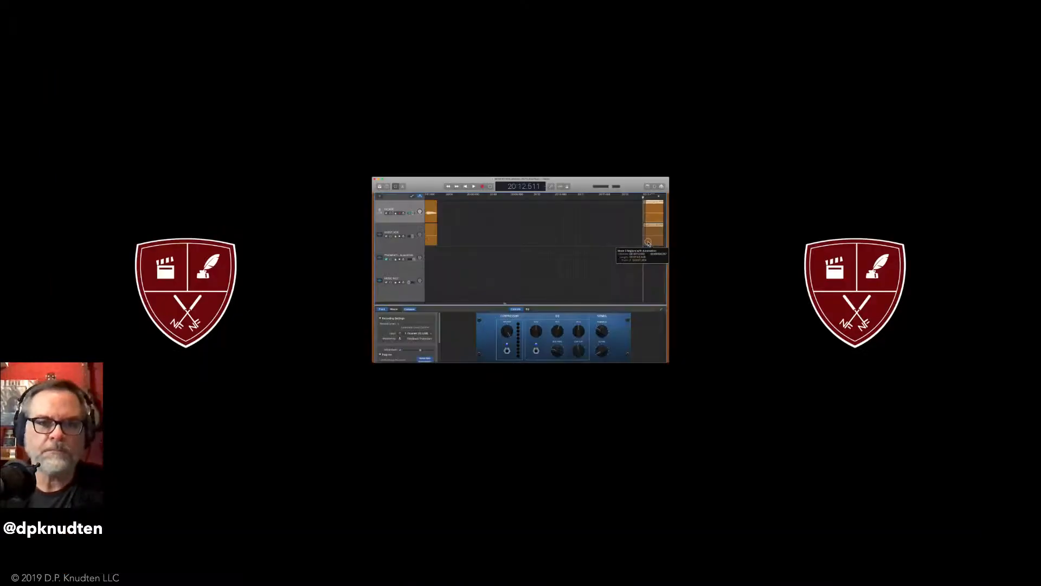
pyautogui.moveTo(648, 244); pyautogui.dragTo(449, 223)
# Trim the remaining silence from the later clips' start on both voice tracks and close the gap to the clips ending near 20:07.8
pyautogui.press('super+Right')
pyautogui.press('super+Right')
pyautogui.press('super+Right')
pyautogui.hscroll(-8, 504, 258)
pyautogui.hscroll(-3, 465, 251)
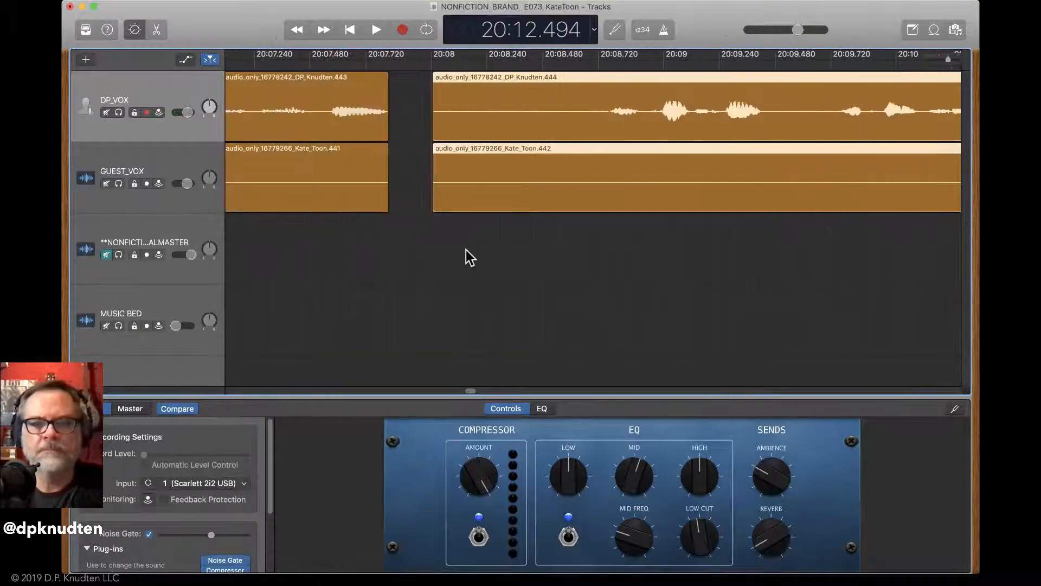
pyautogui.moveTo(437, 202); pyautogui.dragTo(584, 184)
pyautogui.click(656, 198)
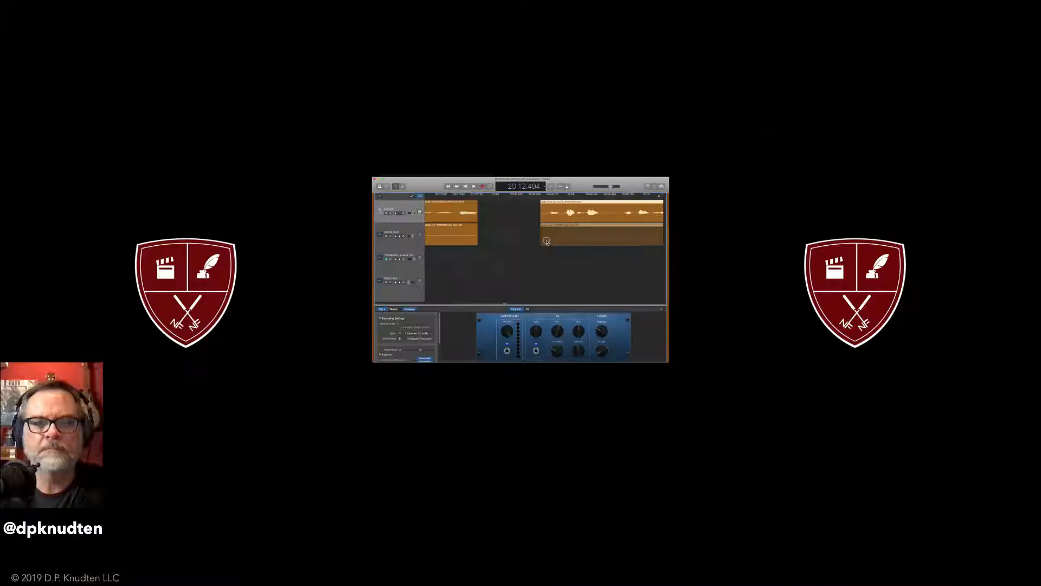
pyautogui.moveTo(650, 196); pyautogui.dragTo(460, 196)
# Audition the join near 20:07.8 from 20:05.792 through about 20:09
pyautogui.hscroll(-7, 347, 108)
pyautogui.click(320, 65)
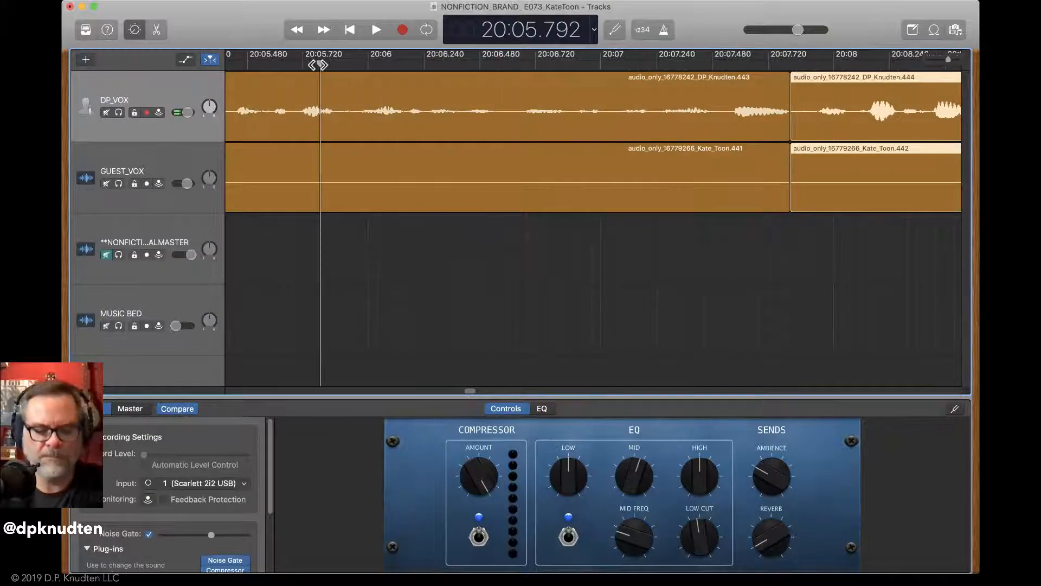
pyautogui.press('space')
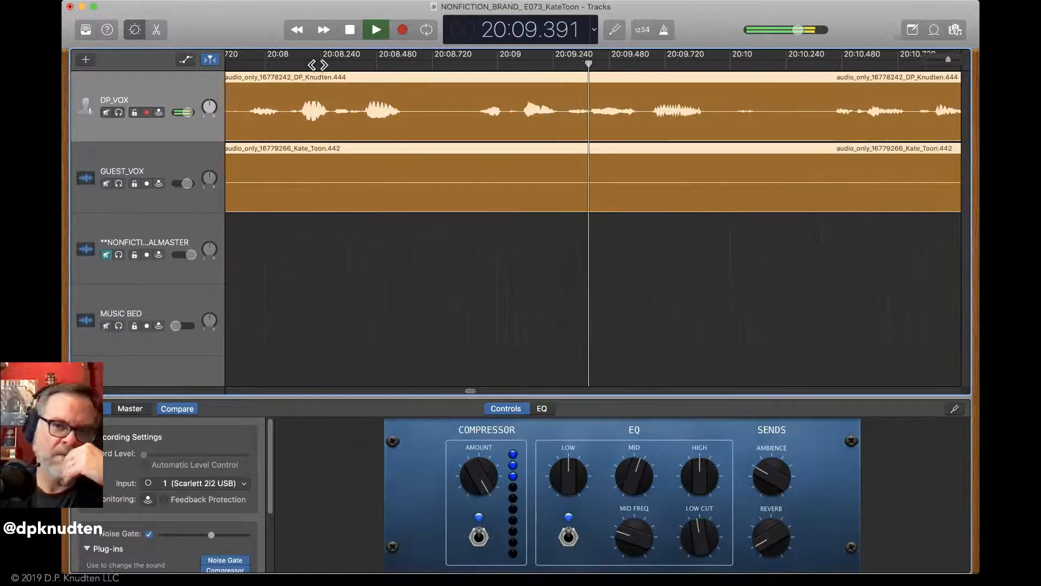
pyautogui.press('space')
# Split both voice tracks at 20:08.600, trim the pause from the later clips' start, and close the gap
pyautogui.hscroll(-3, 399, 84)
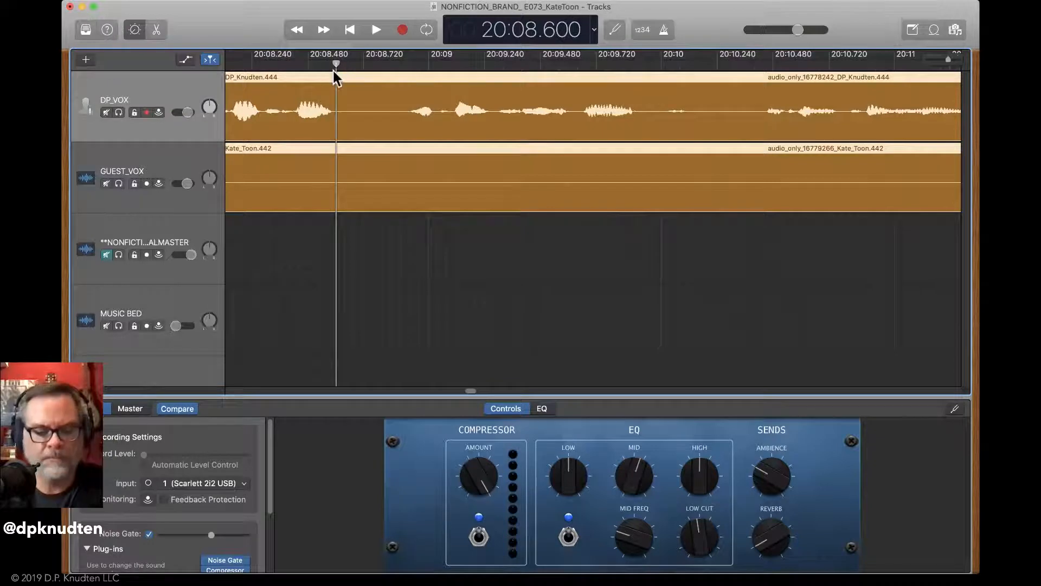
pyautogui.press('super+t')
pyautogui.click(351, 205)
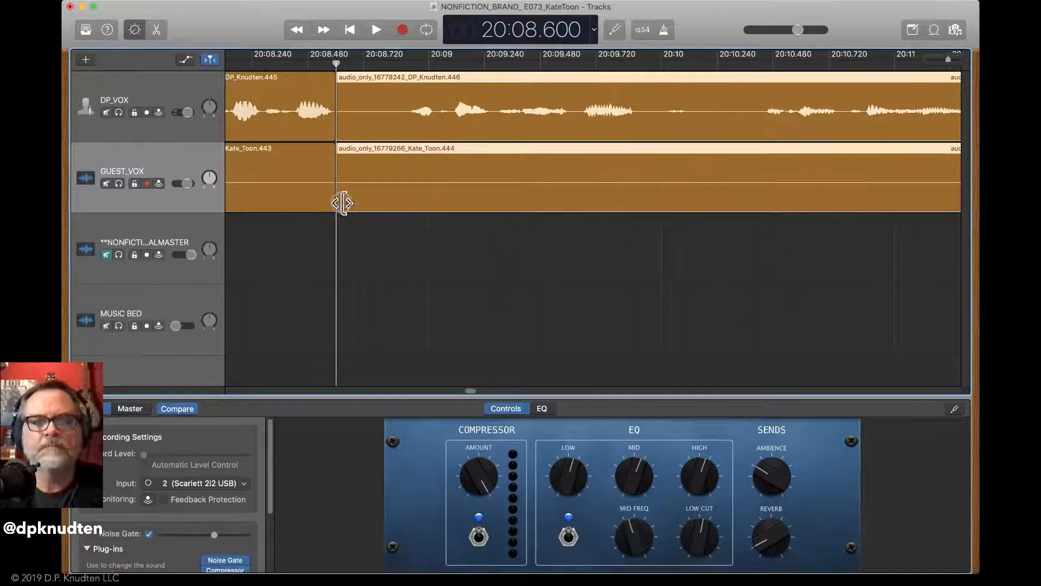
pyautogui.moveTo(342, 203); pyautogui.dragTo(373, 204)
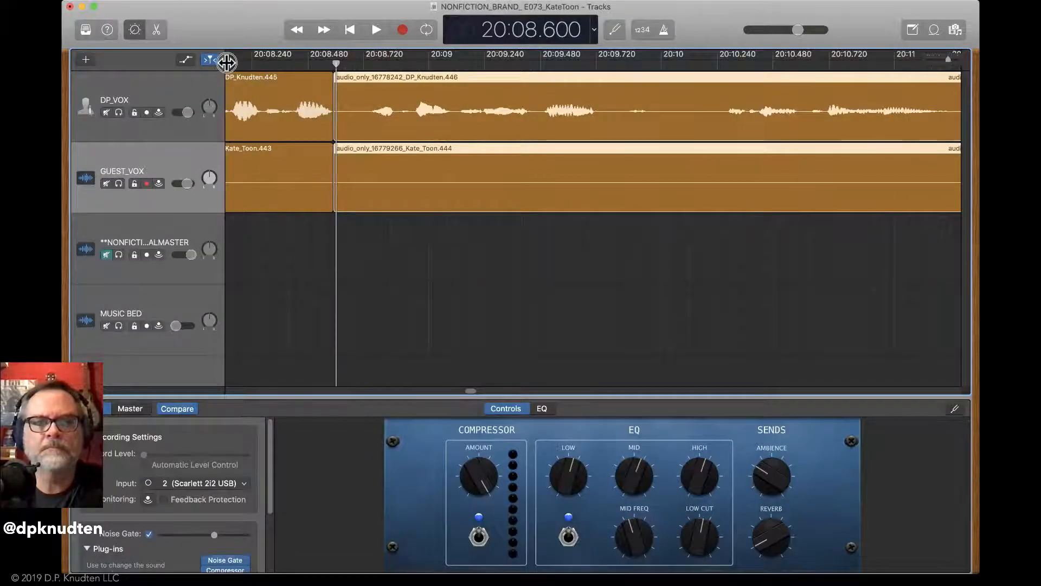
# Audition the join near 20:08.6, trim the later clips' start on both voice tracks to about 20:08.7, and close the gap
pyautogui.press('space')
pyautogui.press('space')
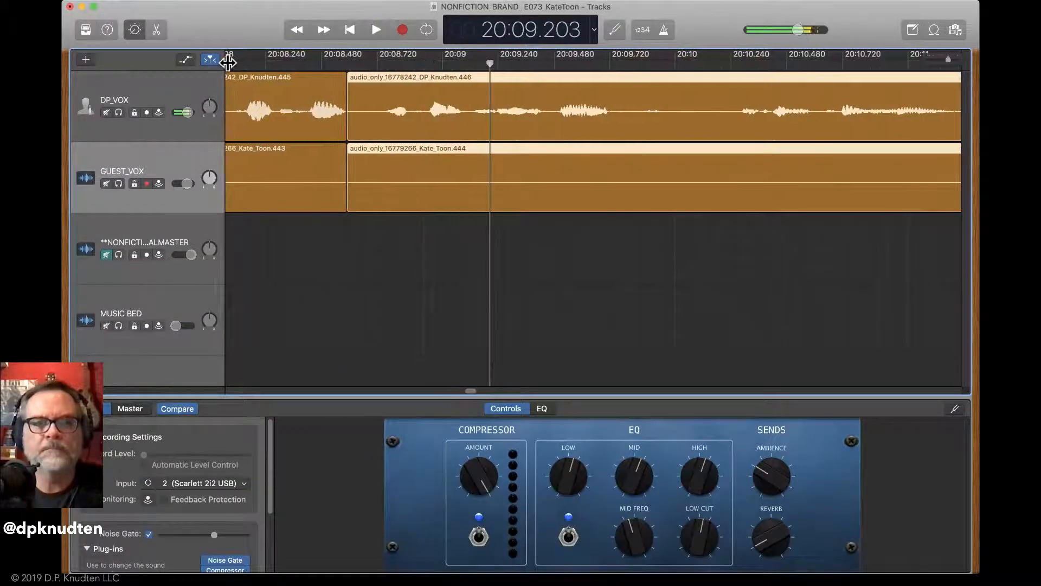
pyautogui.press('space')
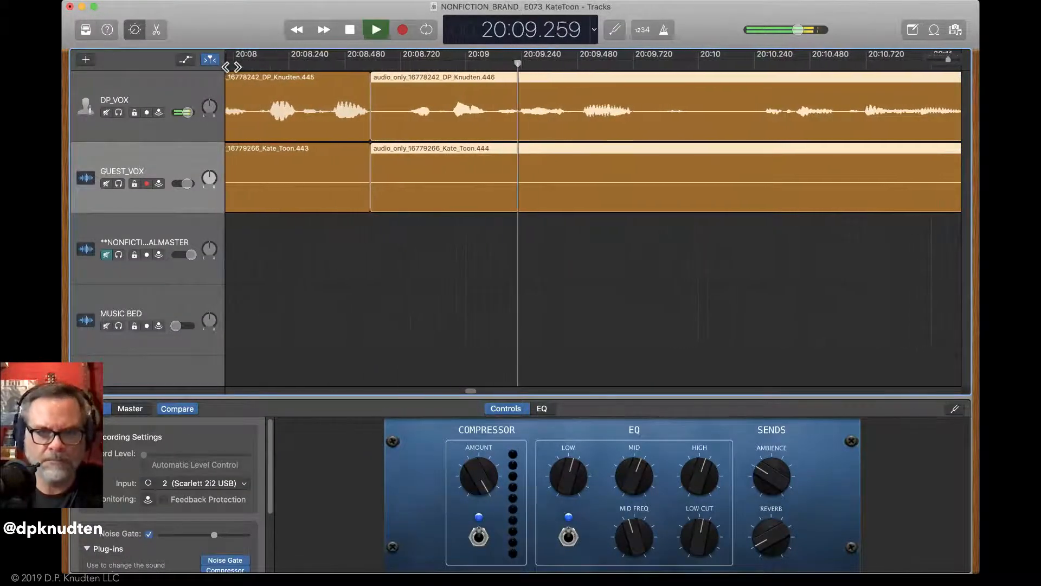
pyautogui.press('space')
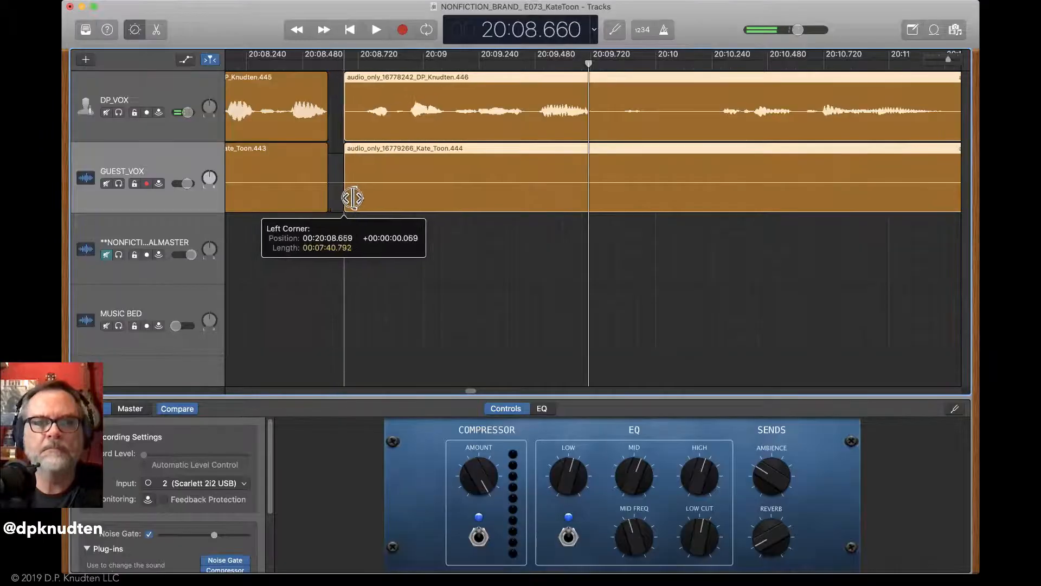
pyautogui.moveTo(353, 198); pyautogui.dragTo(362, 198)
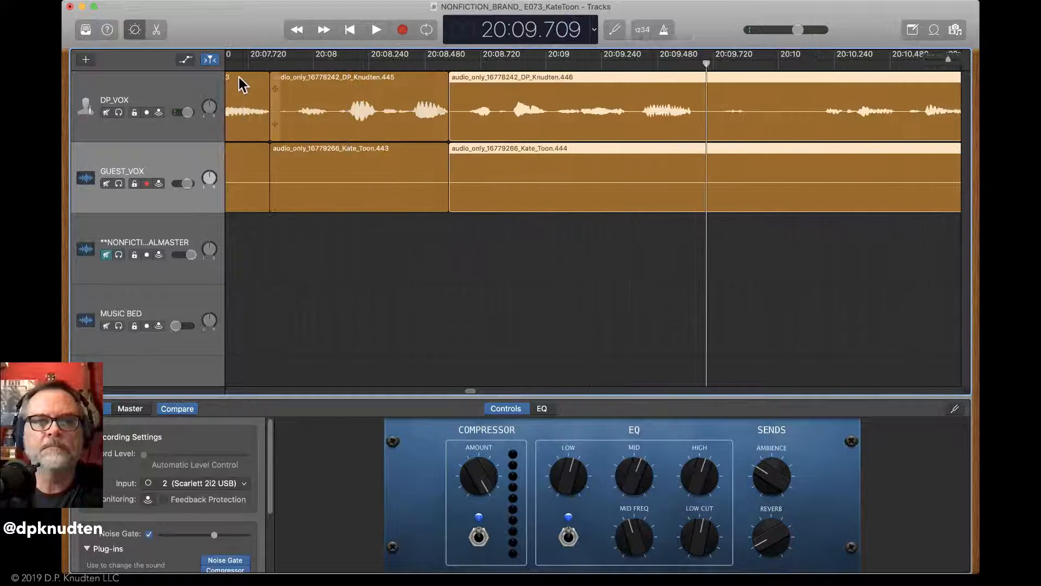
# Split both voice tracks at 20:14.396, trim the pause from the later clips' start to about 20:15.1, and close the gap
pyautogui.hscroll(-1, 239, 77)
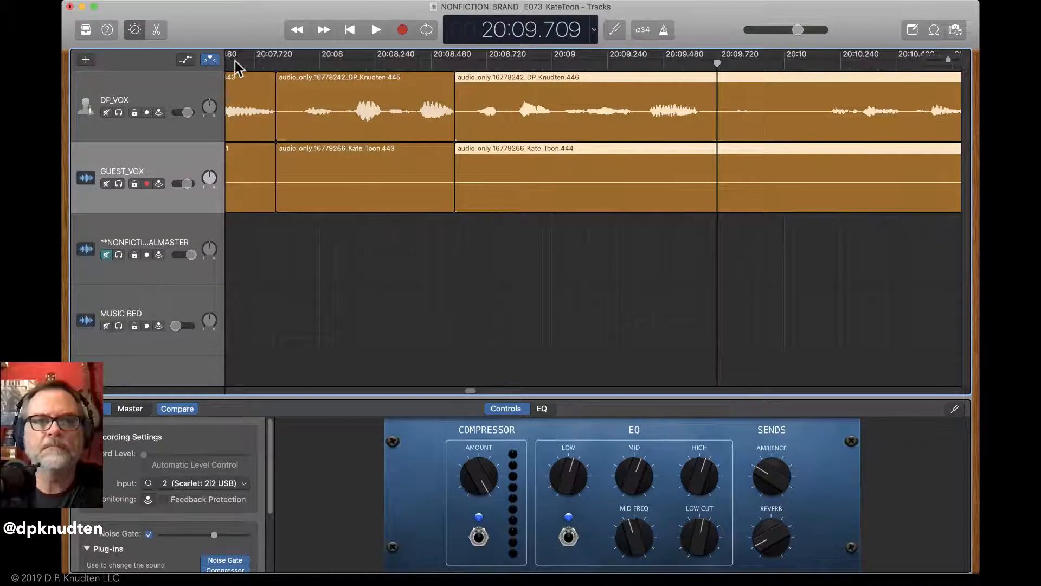
pyautogui.press('space')
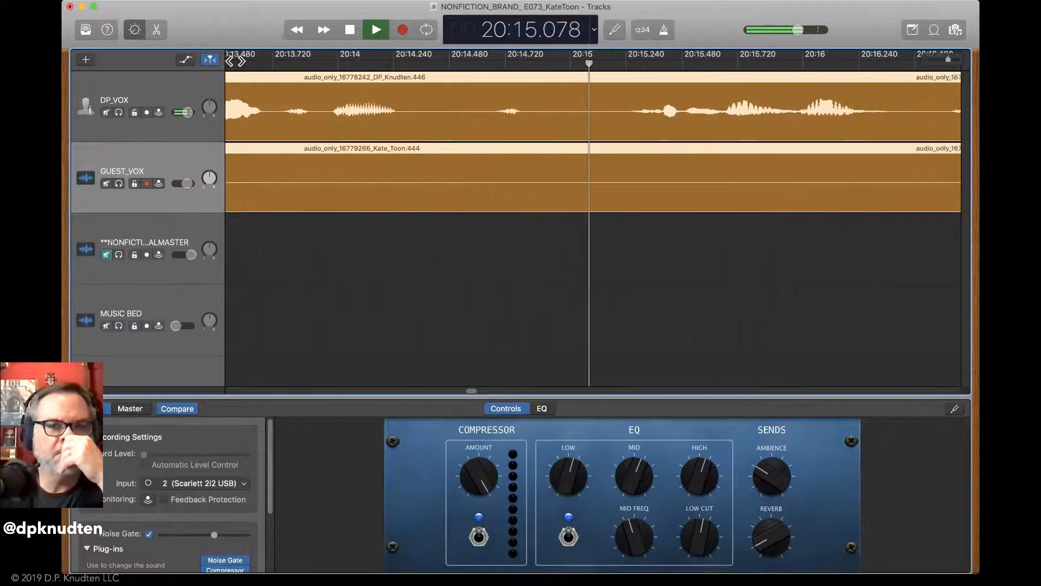
pyautogui.press('space')
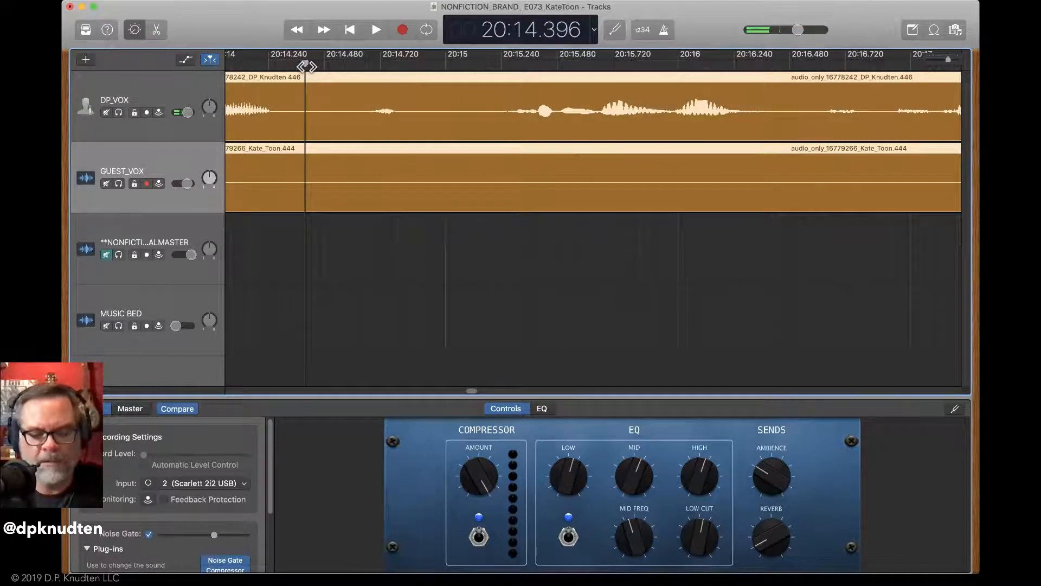
pyautogui.press('super+t')
pyautogui.moveTo(309, 205); pyautogui.dragTo(476, 191)
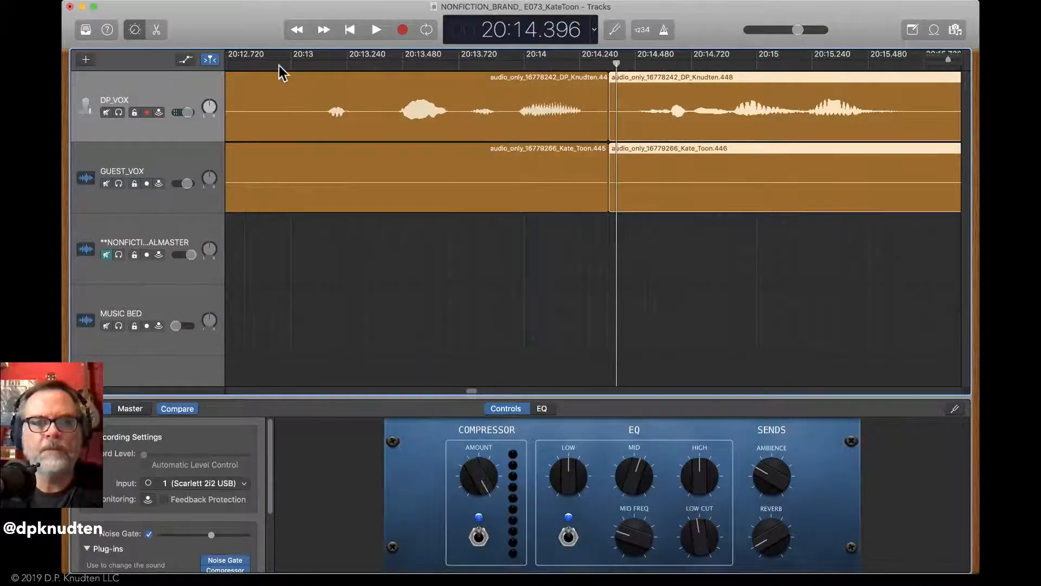
# Split both voice tracks at 20:17.350, trim the later clips' start to about 20:18.1, and move them back against the preceding clips
pyautogui.click(279, 66)
pyautogui.press('space')
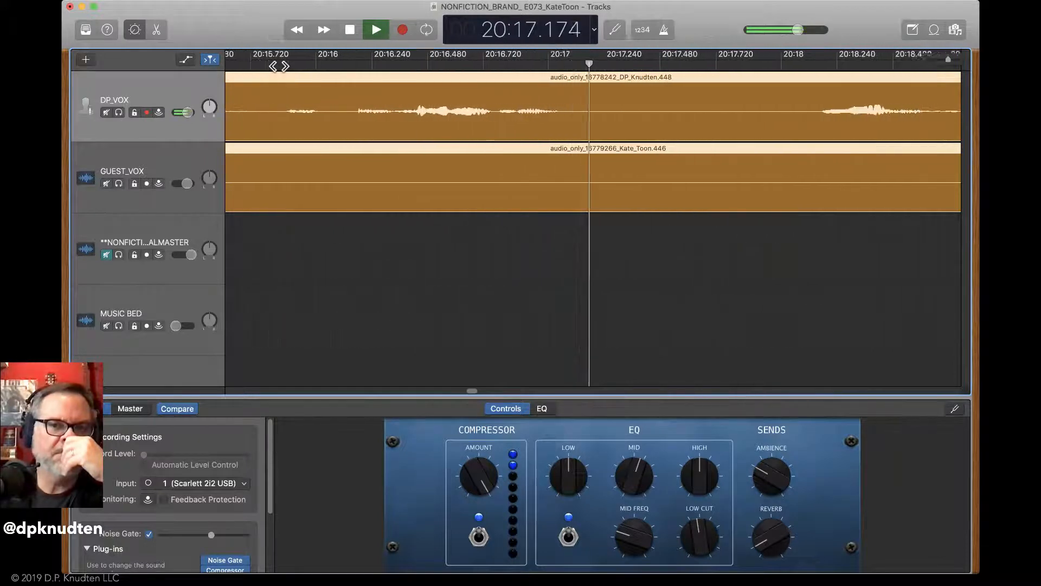
pyautogui.press('space')
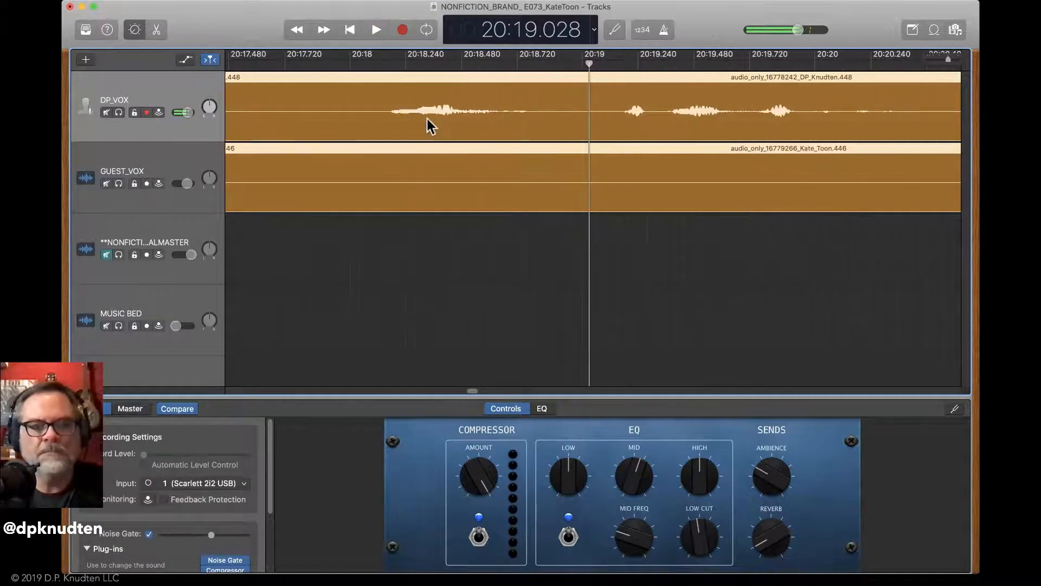
pyautogui.hscroll(-3, 428, 119)
pyautogui.click(340, 63)
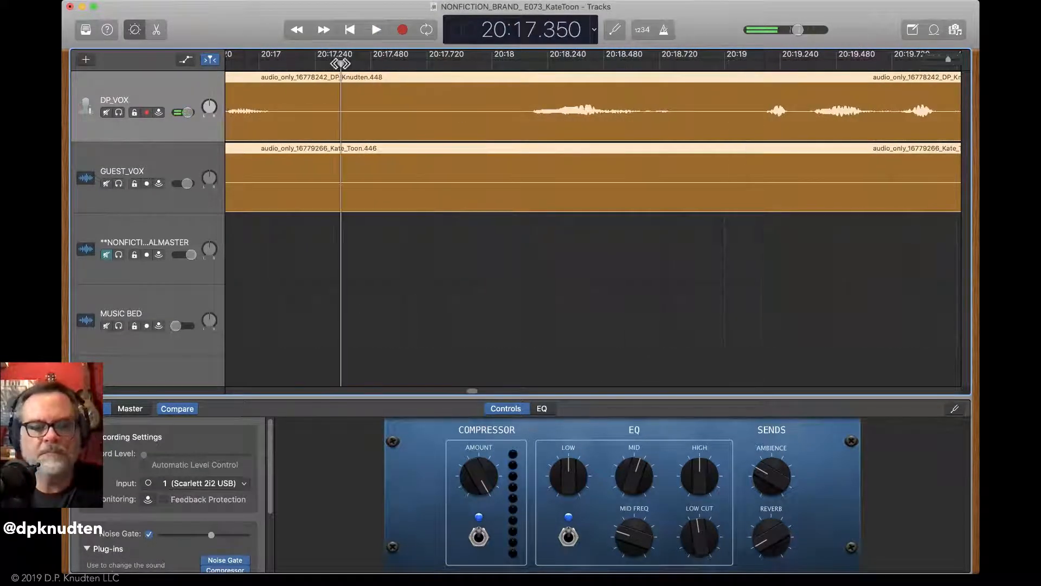
pyautogui.press('super+t')
pyautogui.click(369, 186)
pyautogui.moveTo(347, 196); pyautogui.dragTo(513, 185)
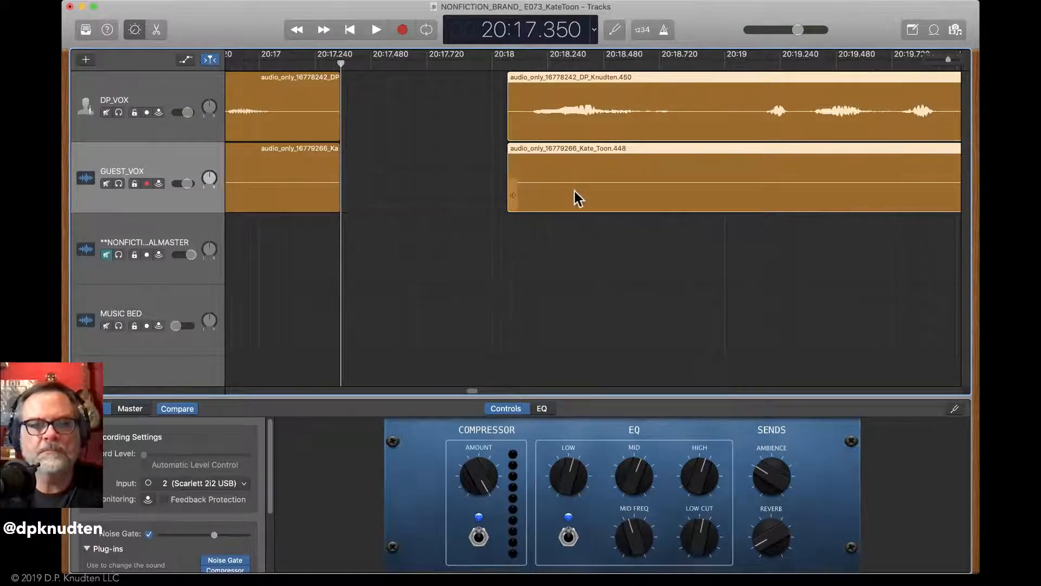
pyautogui.moveTo(576, 195); pyautogui.dragTo(382, 196)
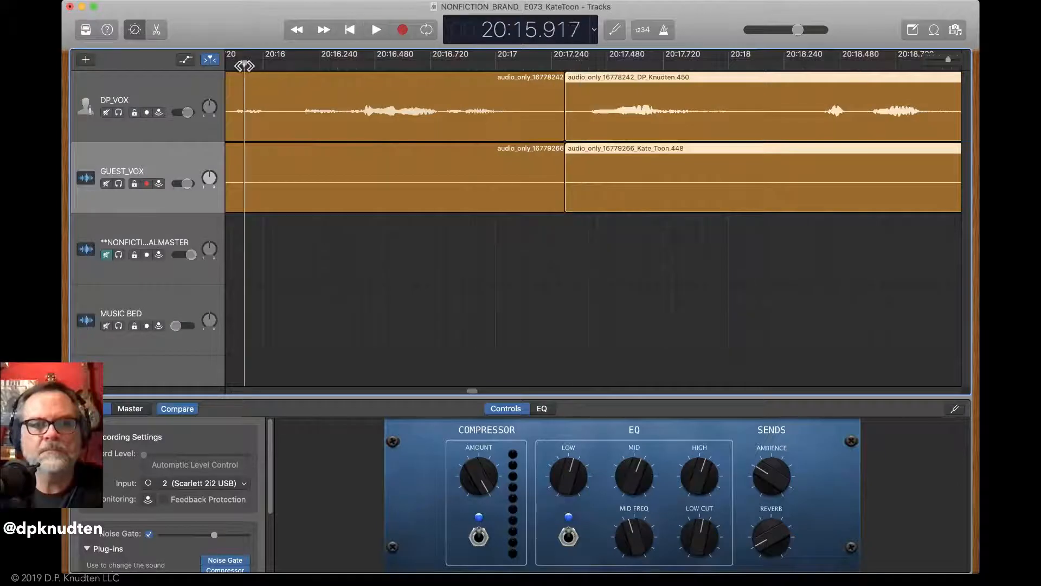
# Listen on from 20:15.917, split both voice tracks at 20:25.604, trim the later clips' start to about 20:26.9, and close the gap
pyautogui.press('space')
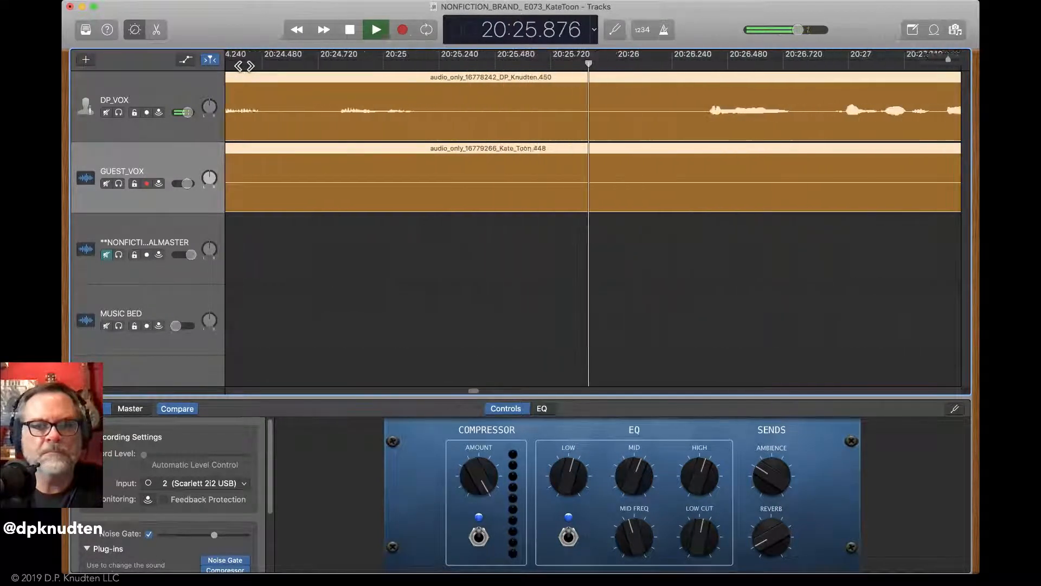
pyautogui.press('space')
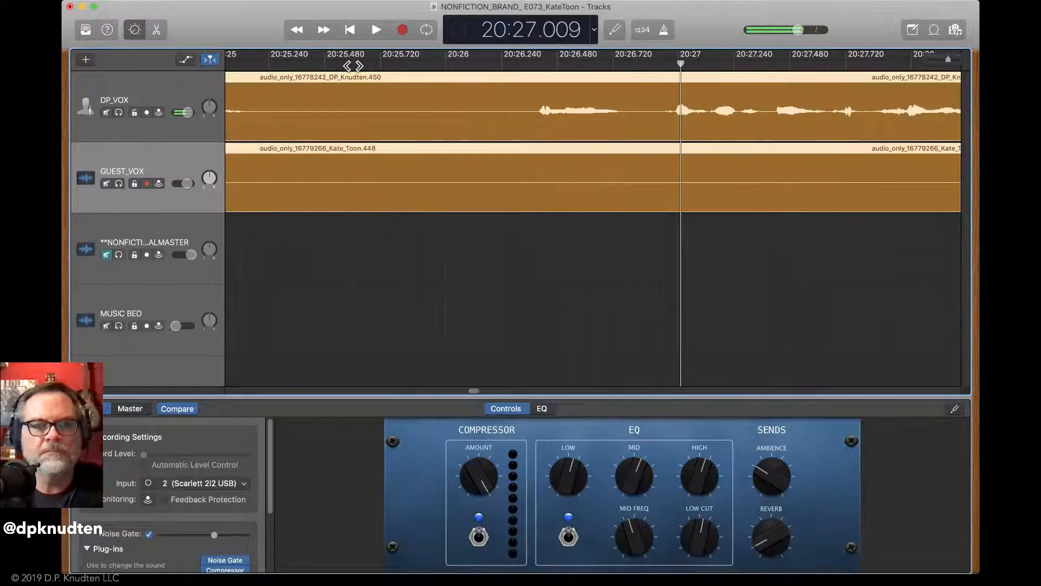
pyautogui.press('super+t')
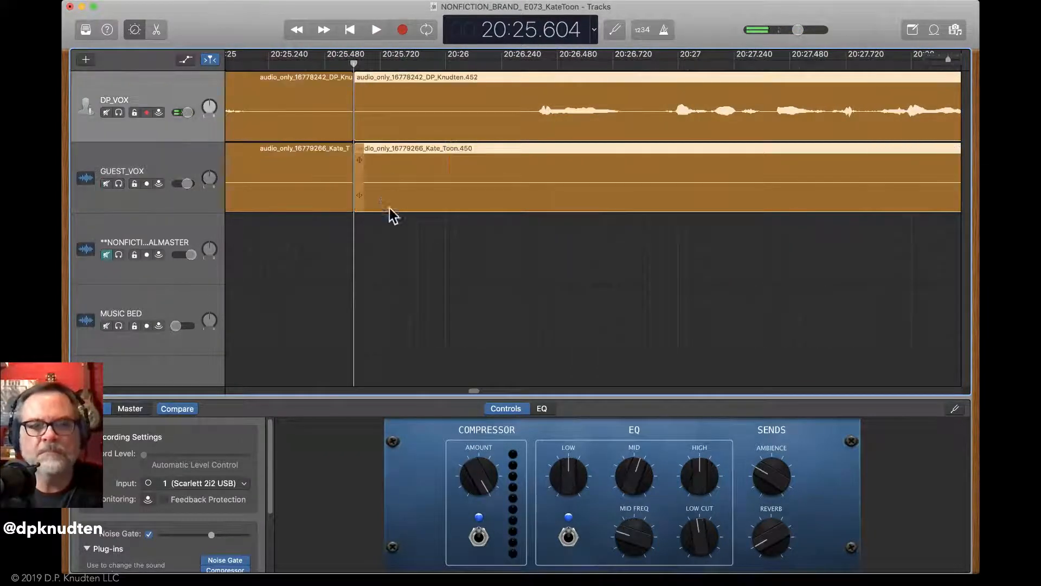
pyautogui.moveTo(359, 207); pyautogui.dragTo(657, 158)
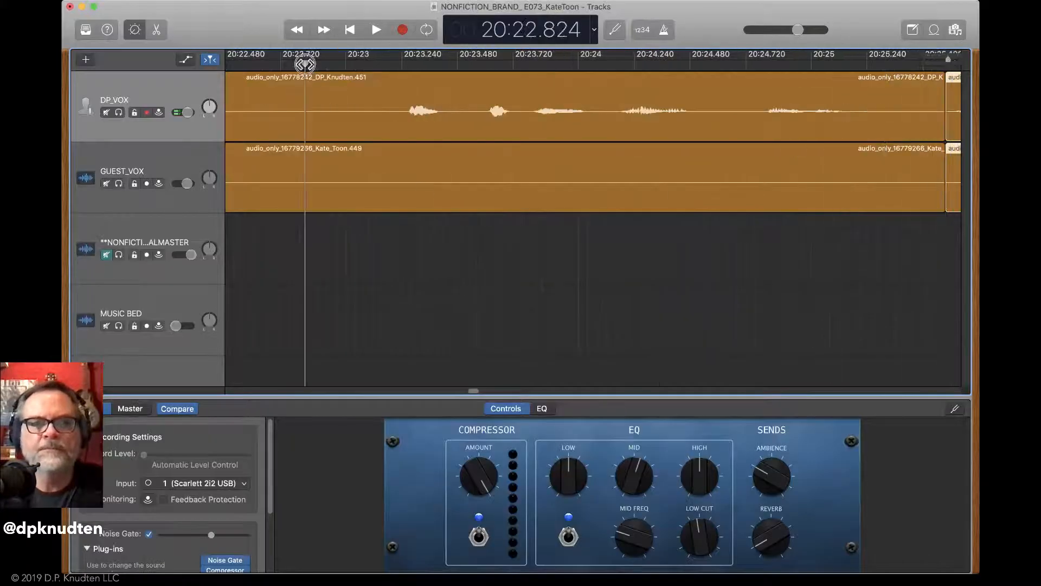
# Listen on from 20:22.824, cut the passage from 20:47.521 to about 20:49 on both voice tracks, and close the gap
pyautogui.press('space')
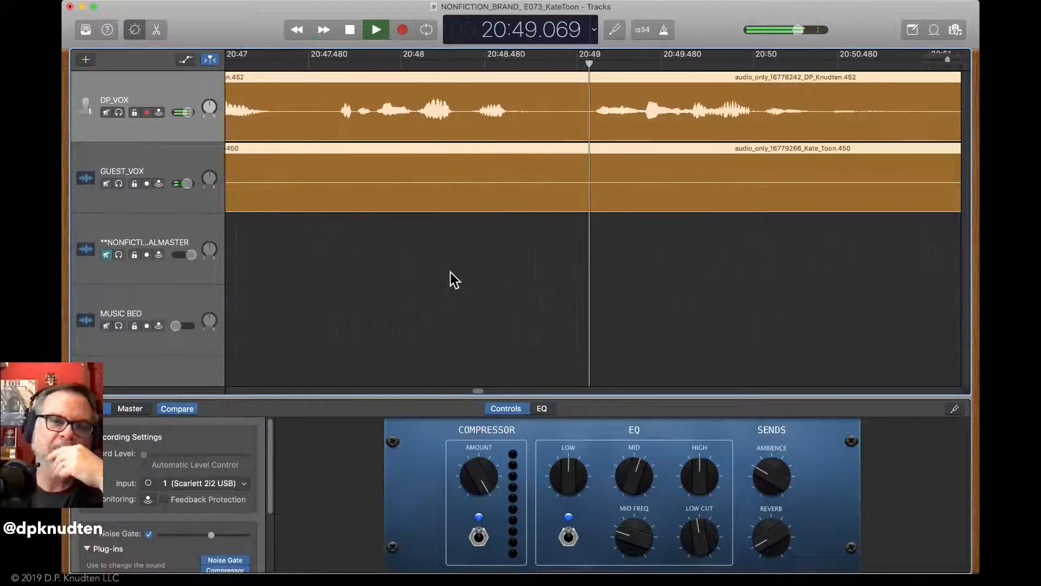
pyautogui.press('space')
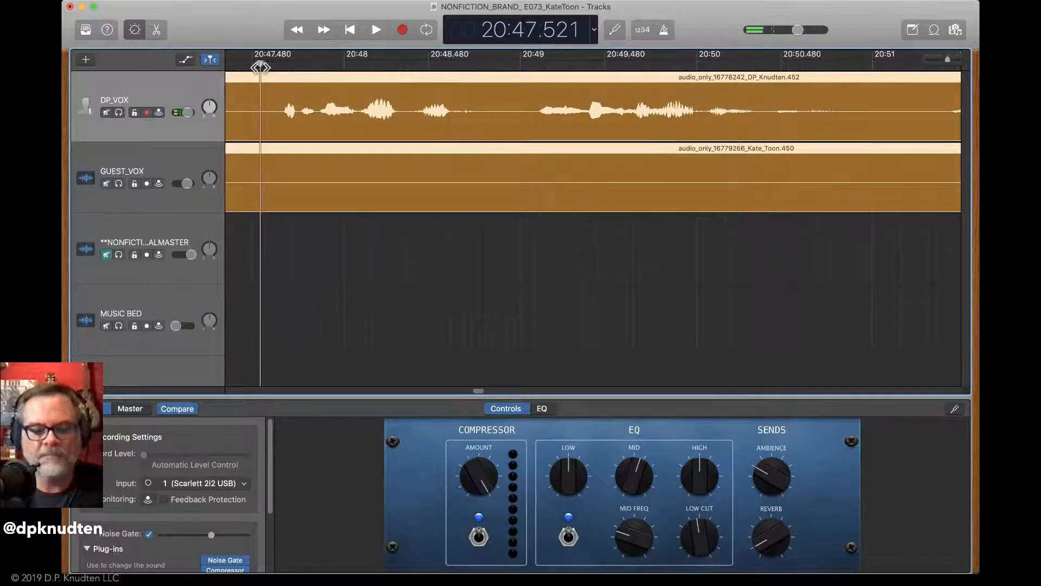
pyautogui.press('super+t')
pyautogui.moveTo(266, 194); pyautogui.dragTo(522, 169)
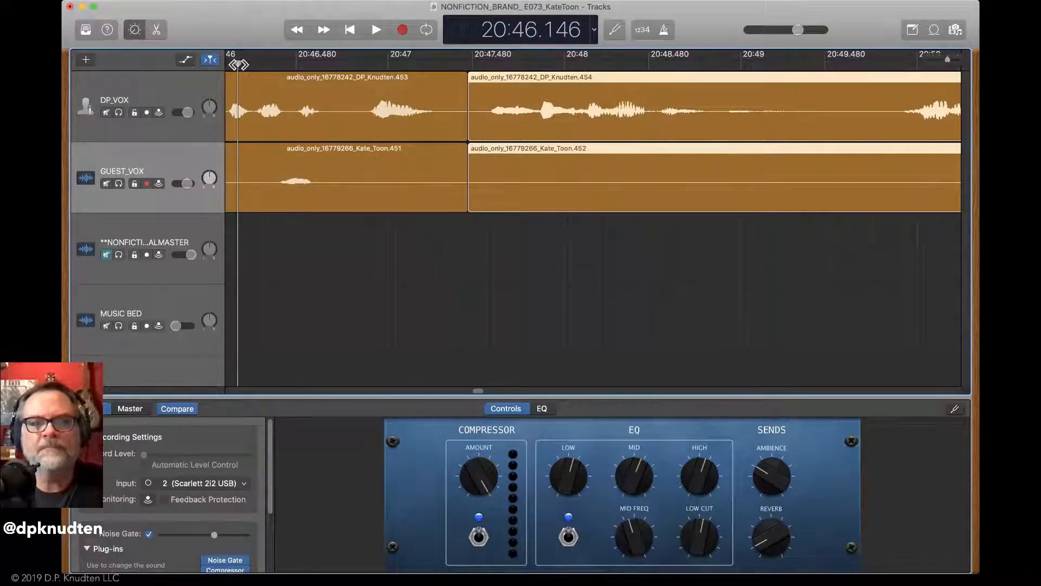
# Split both voice tracks at 21:04.375, trim the pause from the later clips' start to about 21:05.2, and close the gap
pyautogui.press('space')
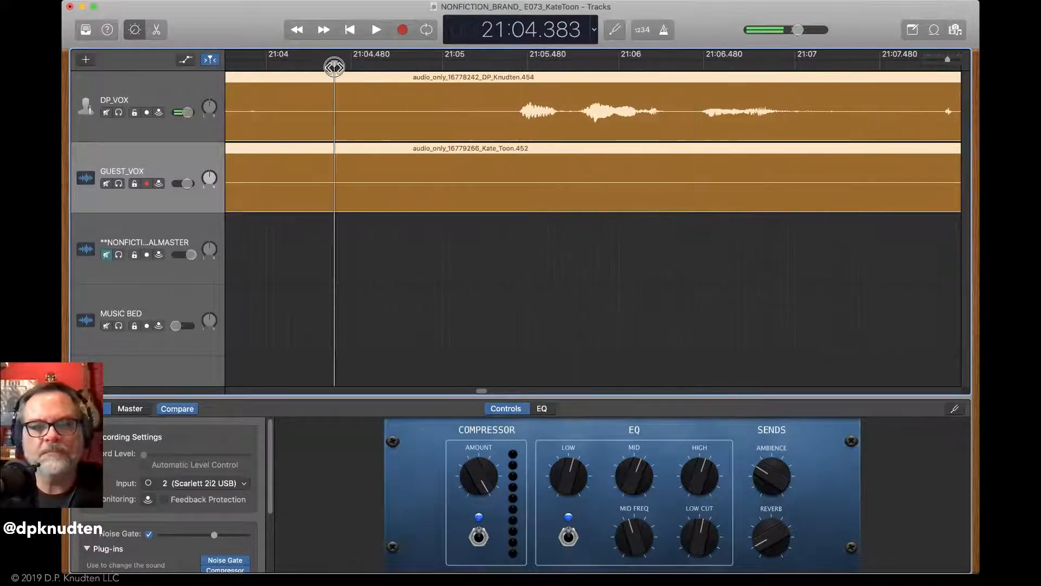
pyautogui.press('super+t')
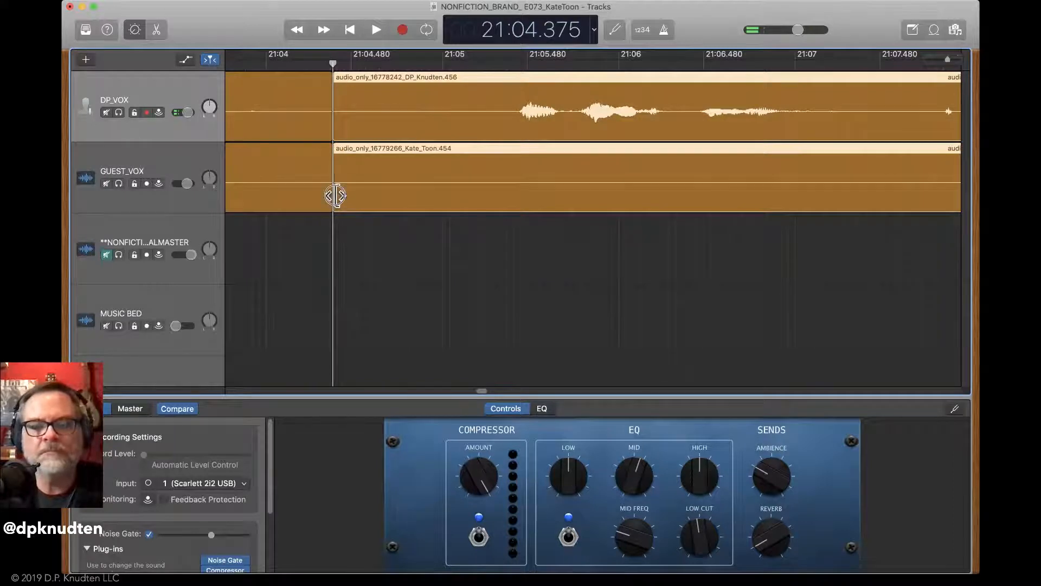
pyautogui.moveTo(335, 195); pyautogui.dragTo(485, 198)
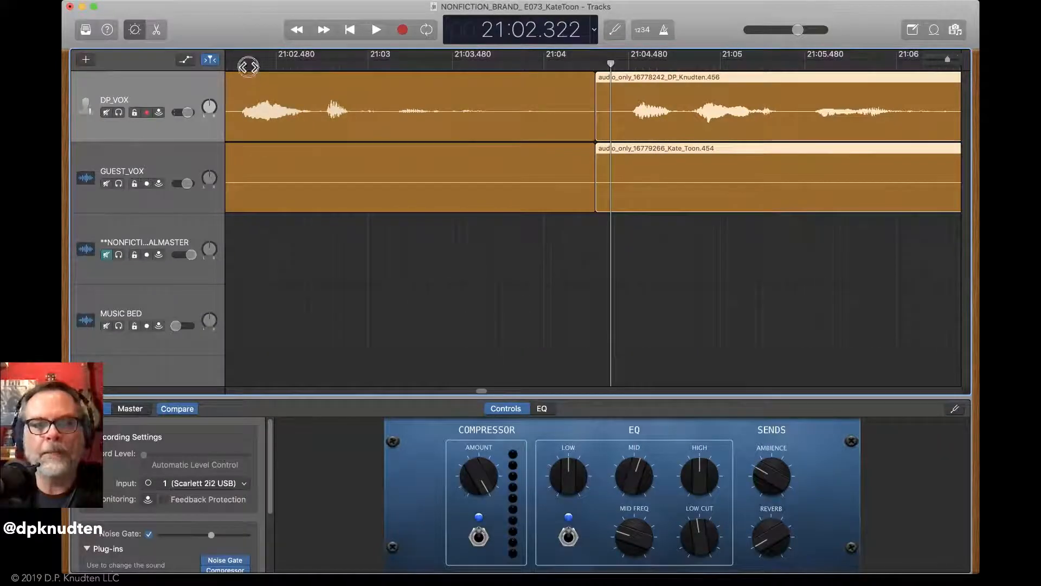
# Replay the quiet speech around 21:11 to 21:14, cut about 0.2 seconds after 21:13.680 from both voice tracks, and close the gap
pyautogui.click(249, 67)
pyautogui.press('space')
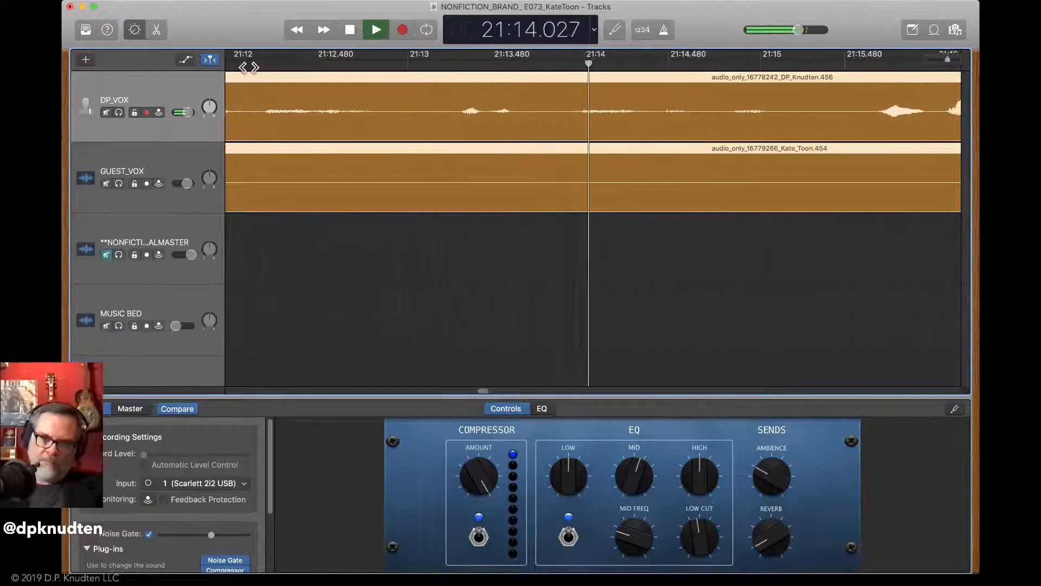
pyautogui.press('space')
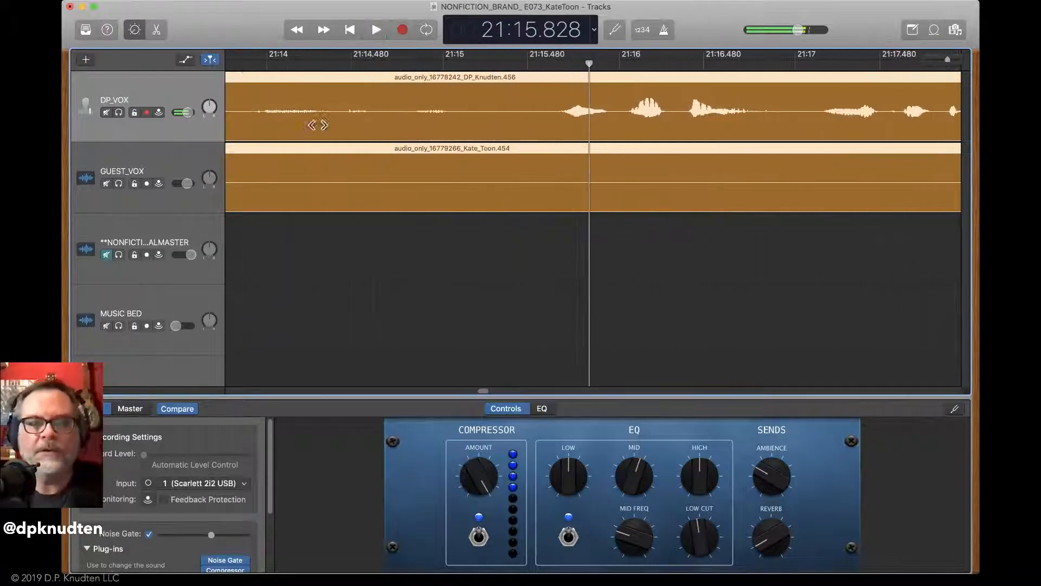
pyautogui.hscroll(-10, 356, 137)
pyautogui.hscroll(-3, 356, 136)
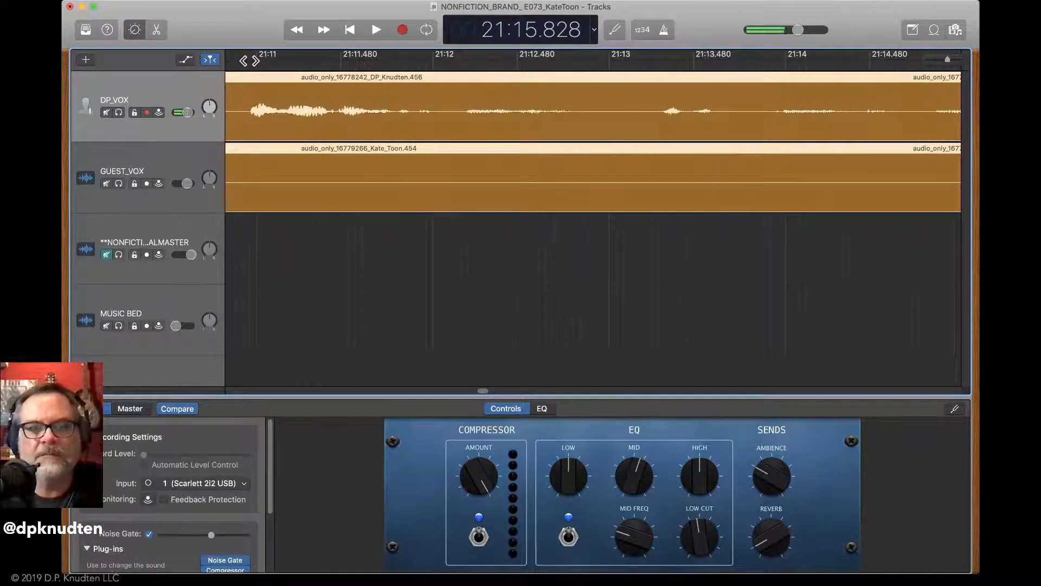
pyautogui.press('space')
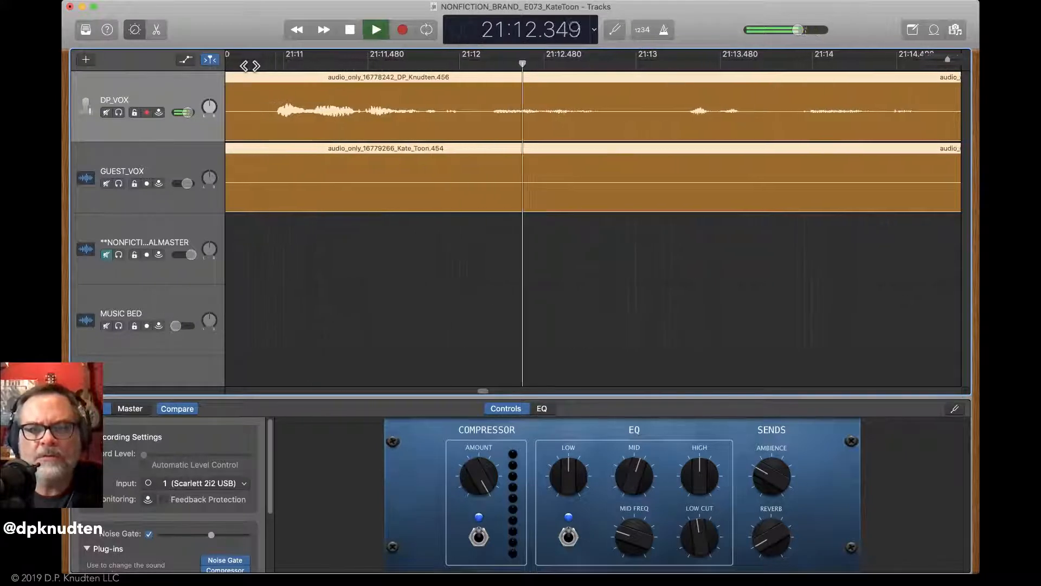
pyautogui.press('space')
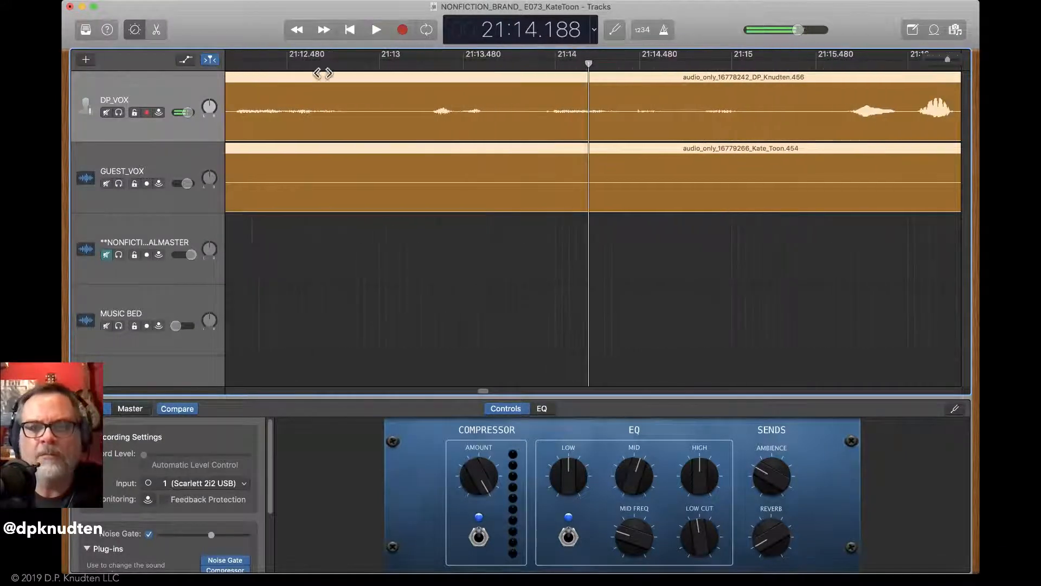
pyautogui.moveTo(473, 64); pyautogui.dragTo(505, 68)
pyautogui.press('super+t')
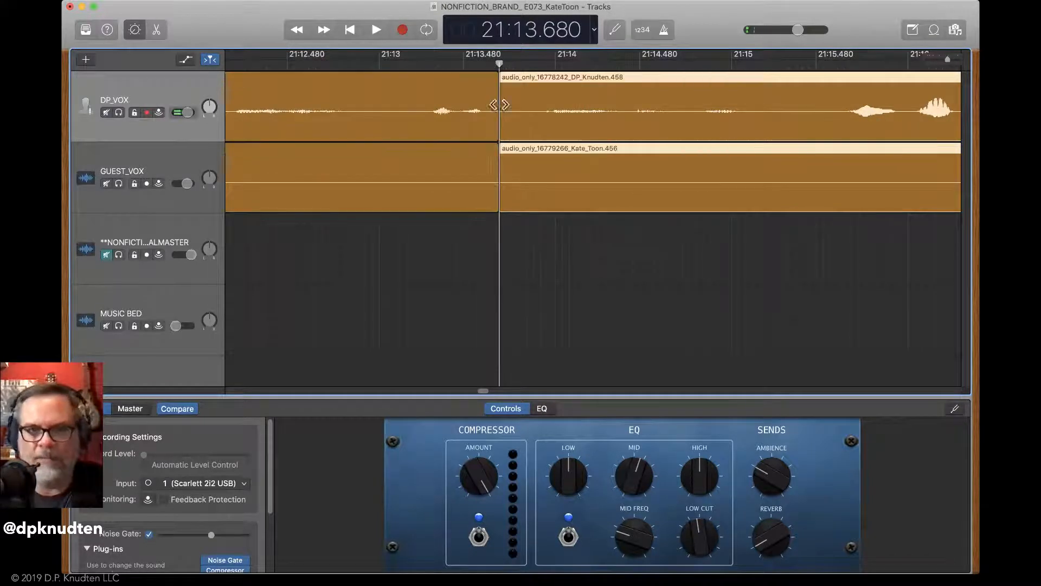
pyautogui.click(508, 184)
pyautogui.moveTo(509, 190); pyautogui.dragTo(550, 204)
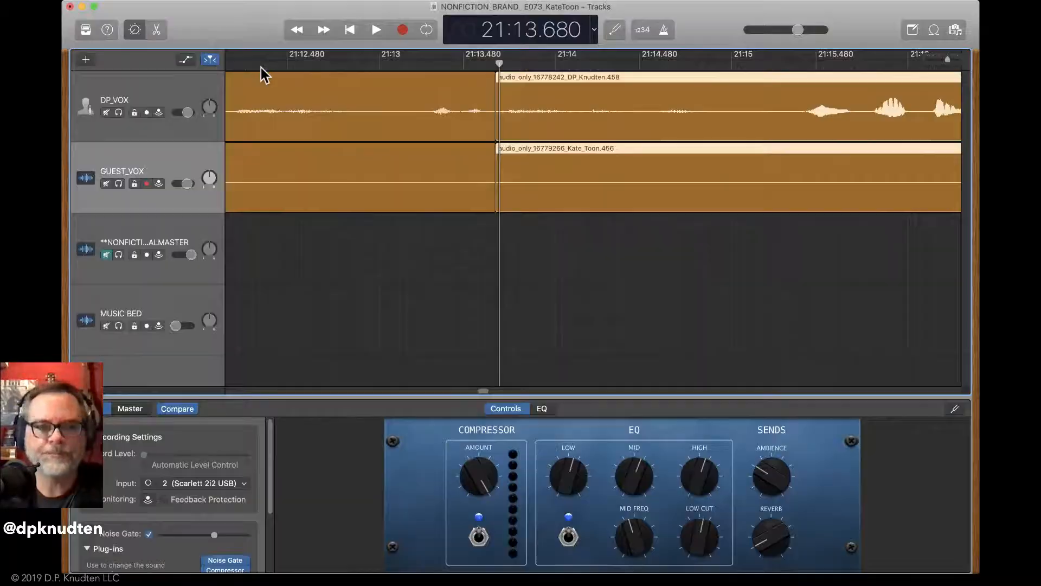
# Split both voice tracks at 21:19.000, trim the later clips' start to about 21:19.3, close the gap, and audition the join
pyautogui.click(262, 68)
pyautogui.press('space')
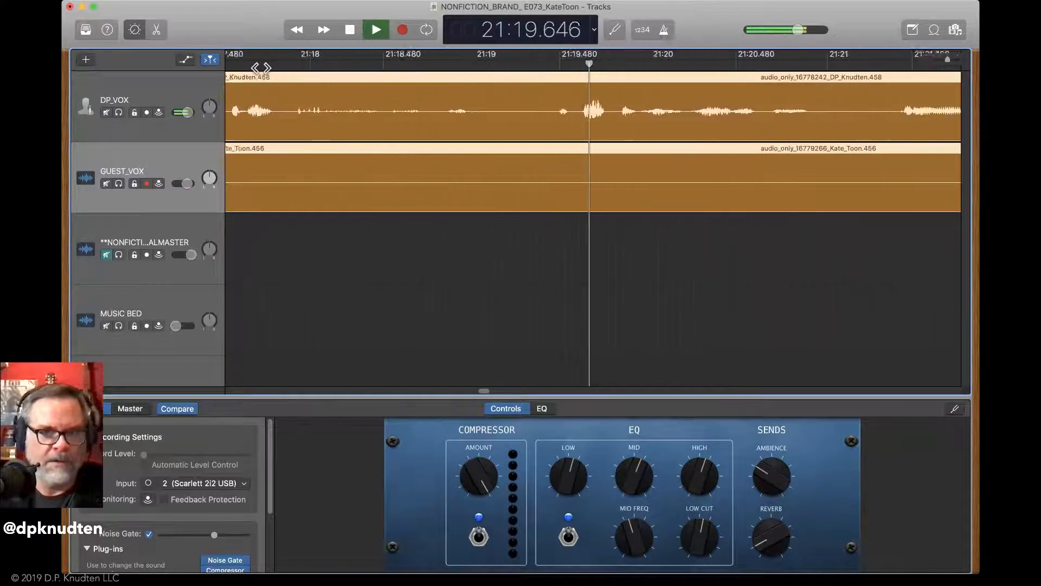
pyautogui.press('space')
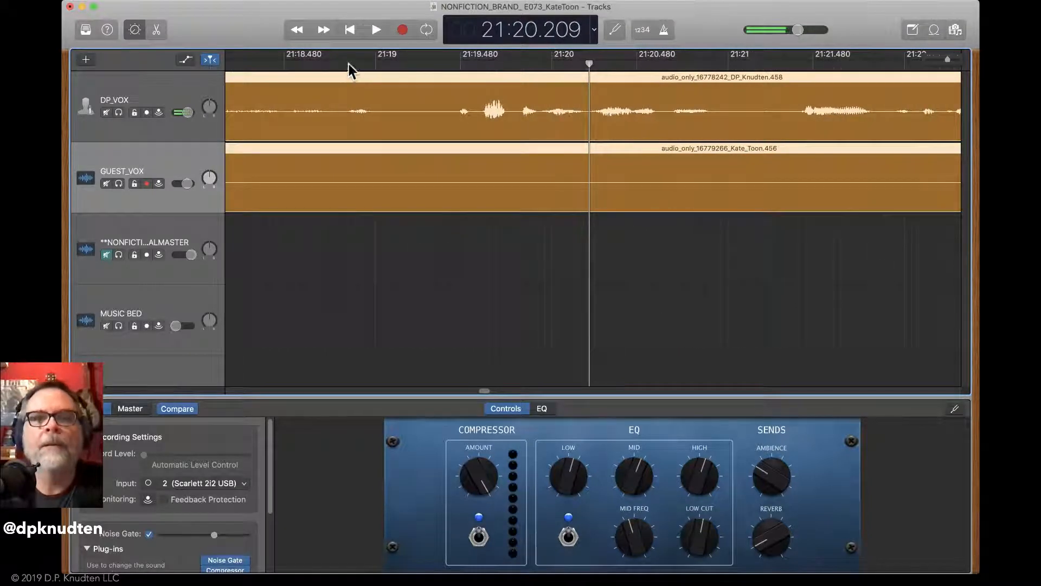
pyautogui.moveTo(353, 64); pyautogui.dragTo(378, 65)
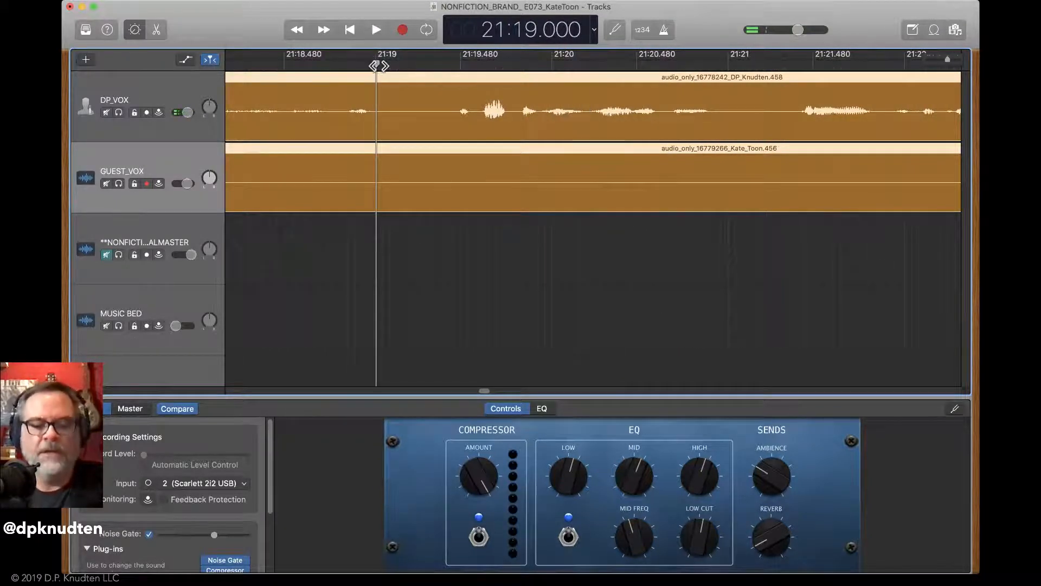
pyautogui.press('super+t')
pyautogui.moveTo(379, 196); pyautogui.dragTo(434, 200)
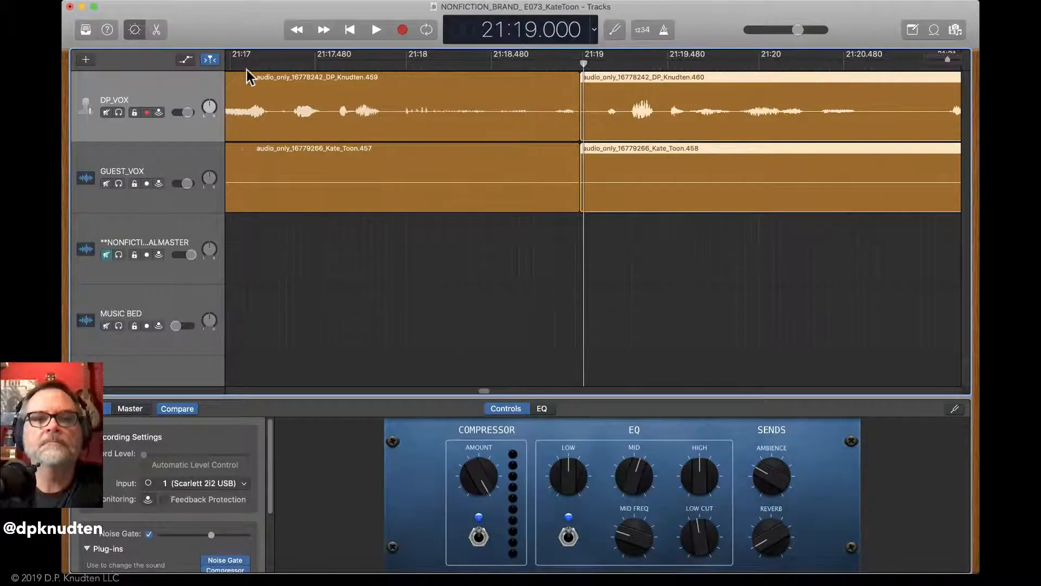
pyautogui.press('space')
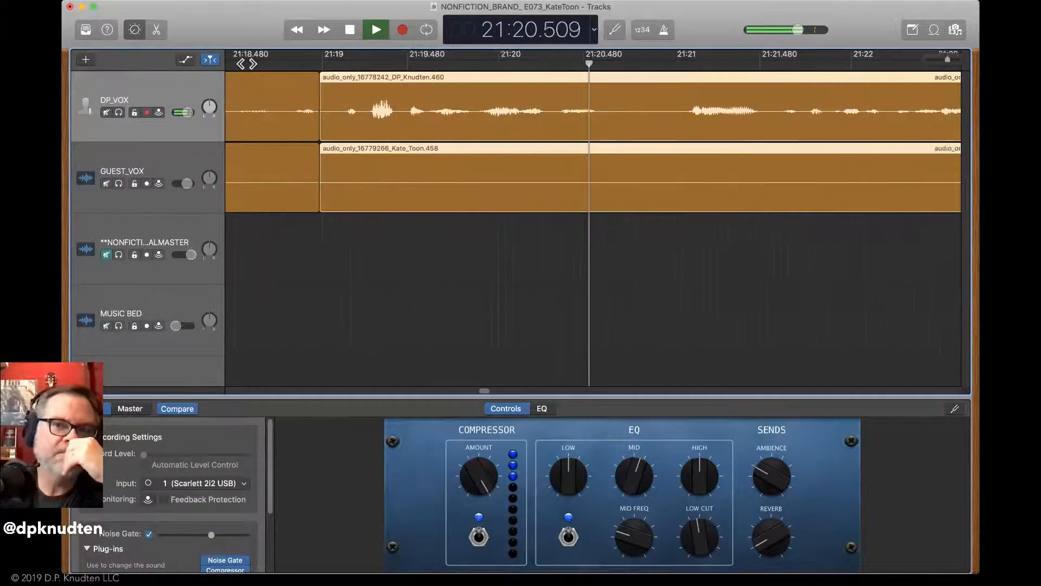
# Split both voice tracks at 21:20.812, trim the later clips' start to about 21:21.5, close the gap, and audition the join
pyautogui.press('space')
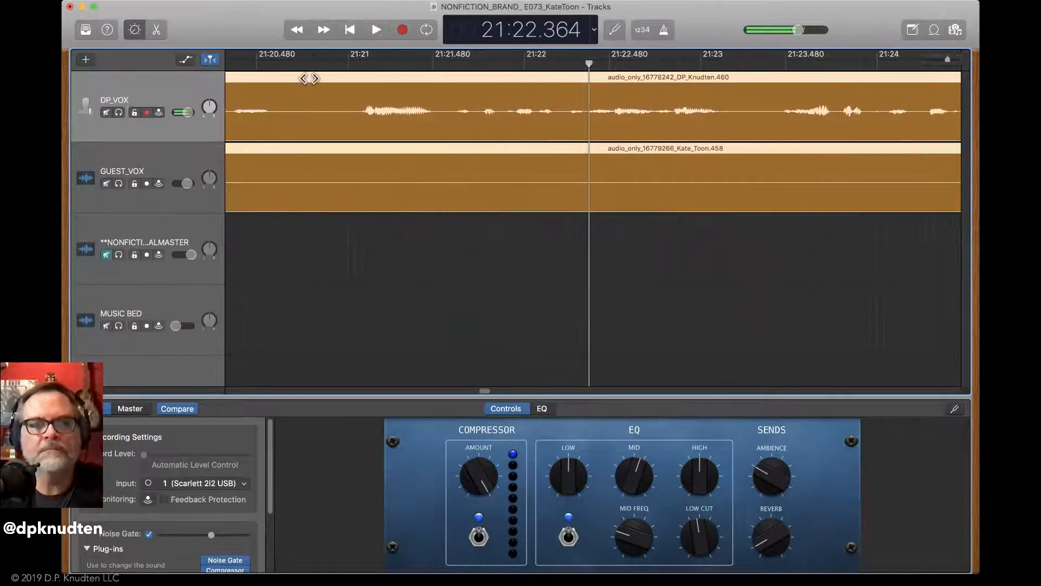
pyautogui.press('super+t')
pyautogui.click(339, 162)
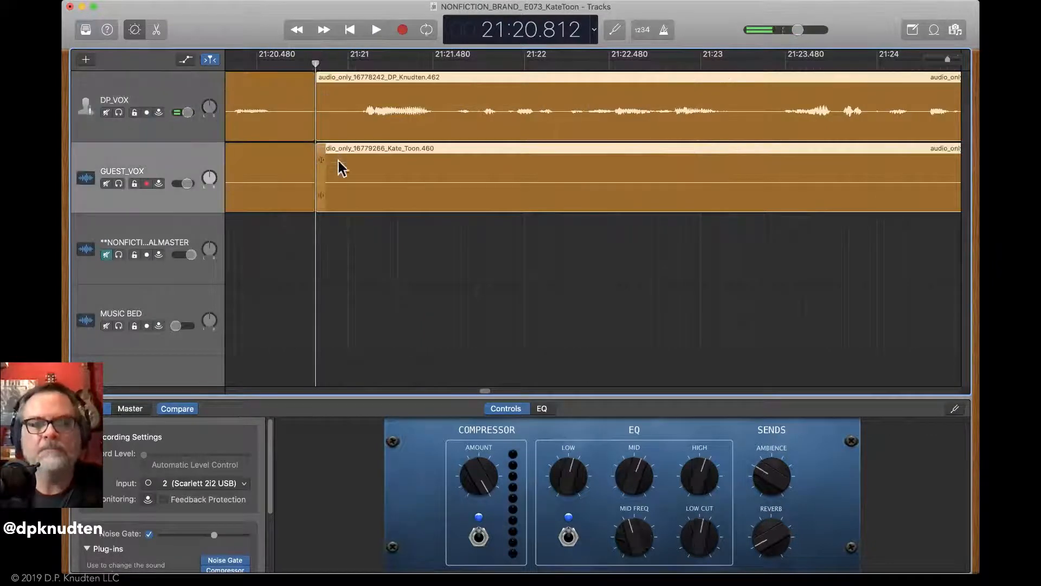
pyautogui.moveTo(320, 194); pyautogui.dragTo(442, 194)
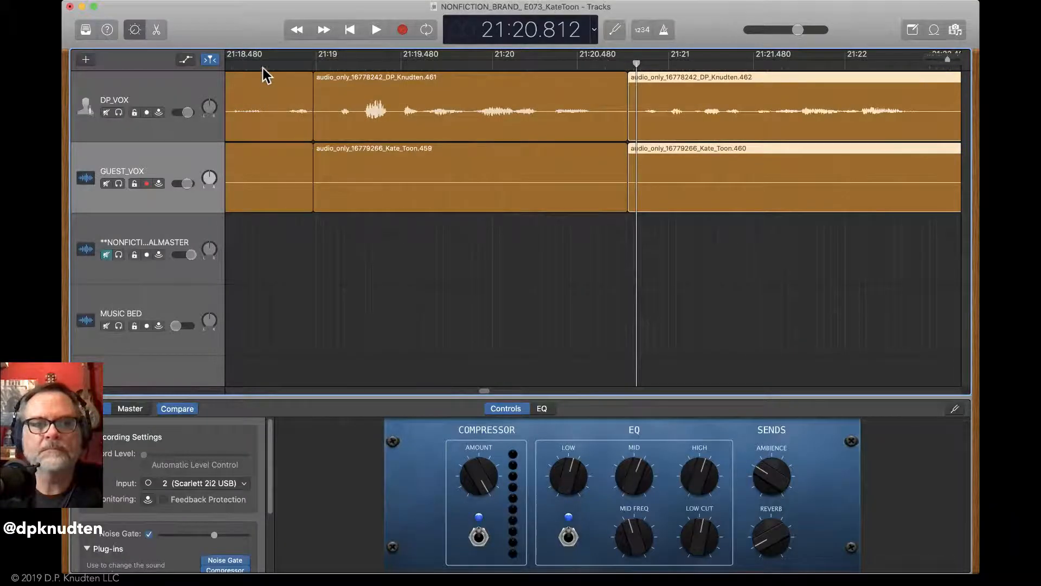
pyautogui.click(263, 67)
pyautogui.press('space')
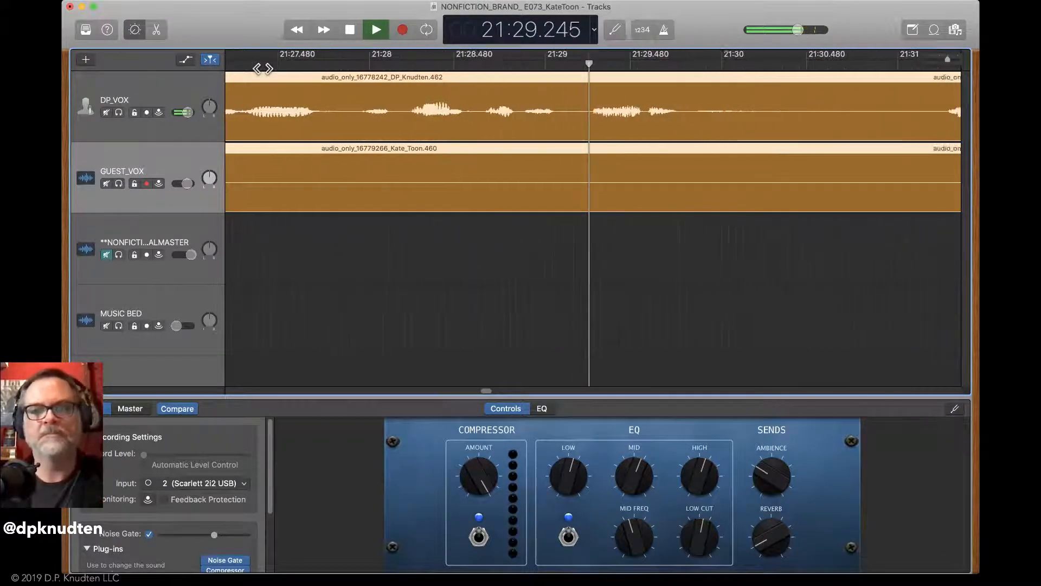
# Split both voice tracks at 21:27.833, trim about 0.3 seconds off the later clips' start, close the gap, and listen on
pyautogui.click(263, 65)
pyautogui.press('space')
pyautogui.press('space')
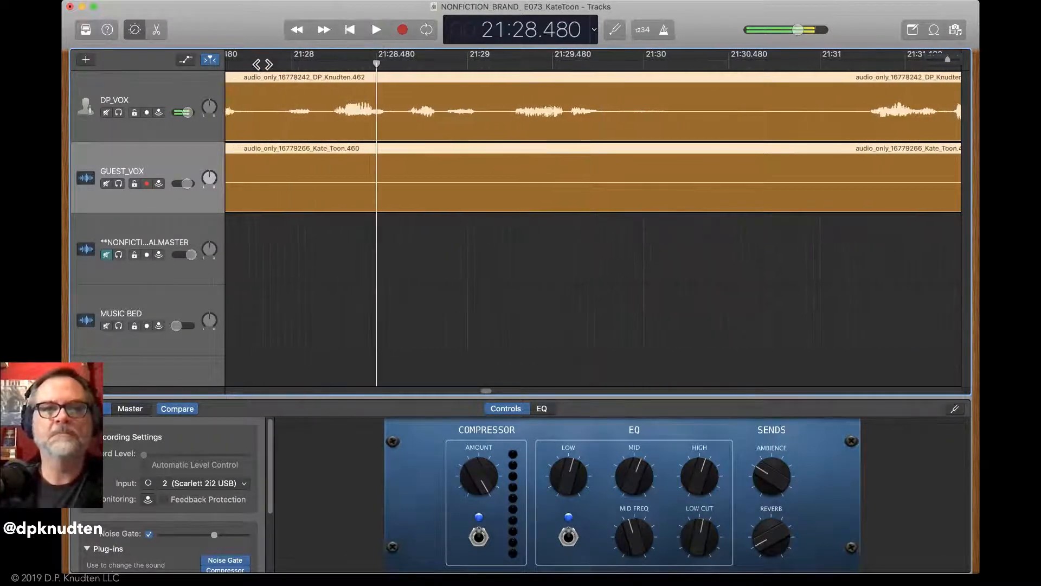
pyautogui.press('super+t')
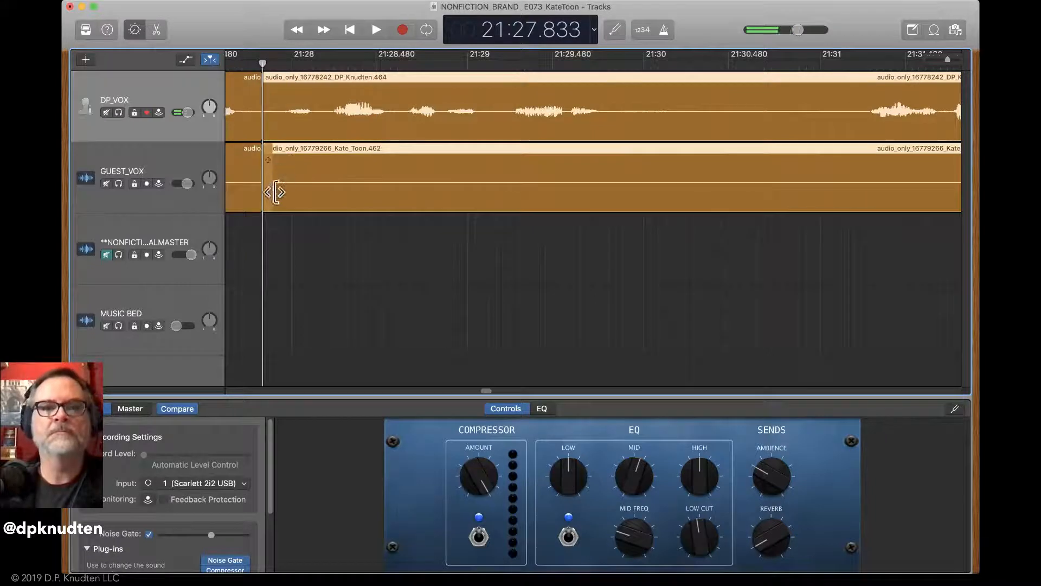
pyautogui.moveTo(268, 199); pyautogui.dragTo(321, 201)
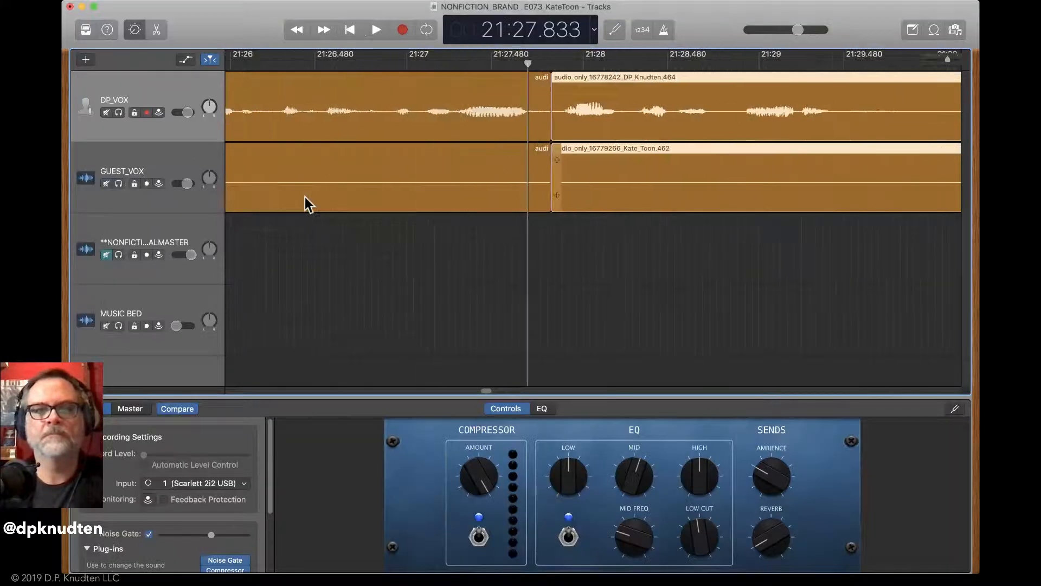
pyautogui.click(243, 67)
pyautogui.press('space')
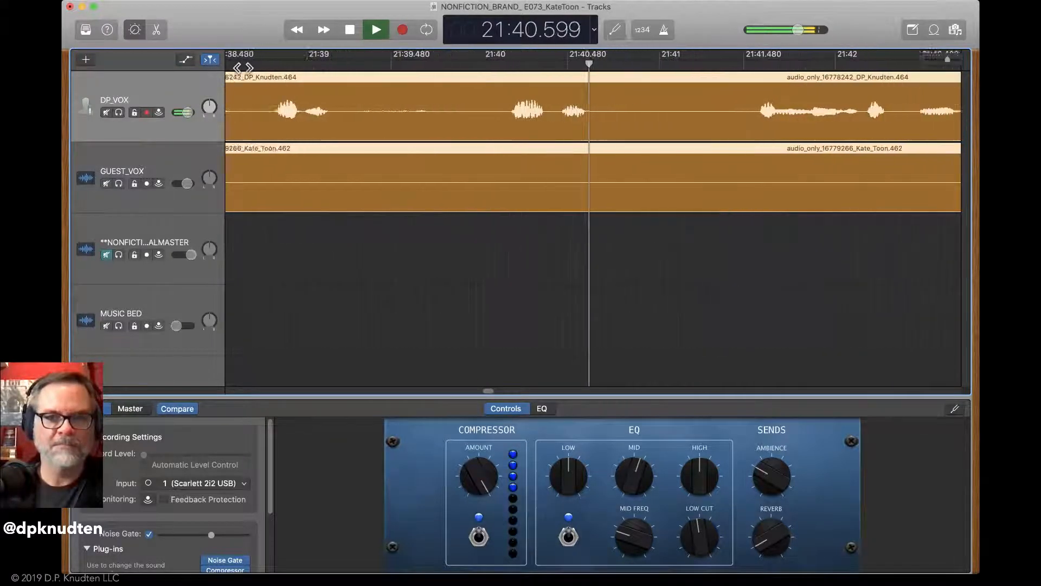
# Split both voice tracks at 21:40.640, trim the pause up to about 21:41.4, close the gap, and play from 21:39.033
pyautogui.press('space')
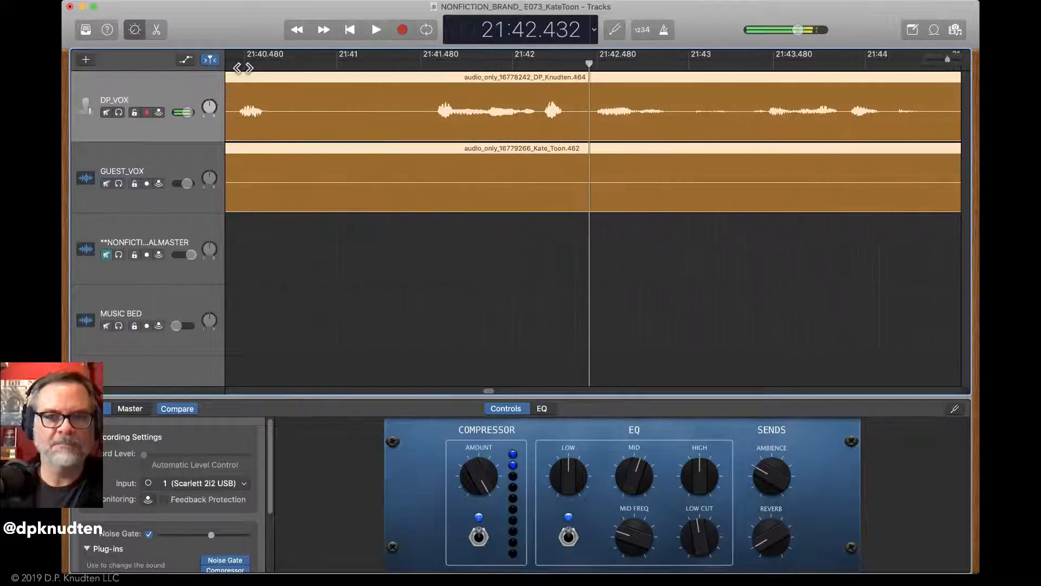
pyautogui.moveTo(376, 68); pyautogui.dragTo(400, 71)
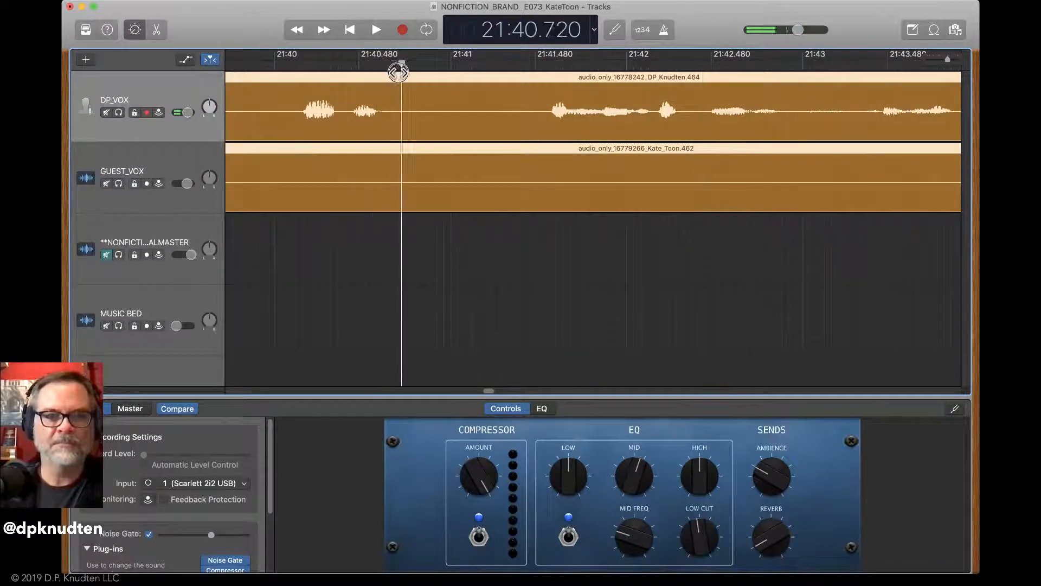
pyautogui.press('super+t')
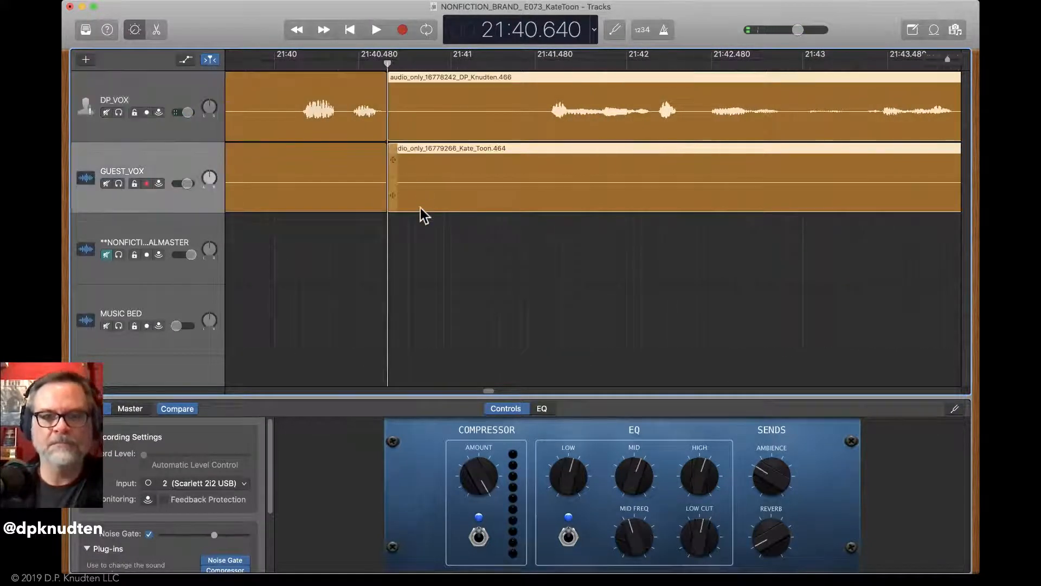
pyautogui.moveTo(392, 200); pyautogui.dragTo(527, 197)
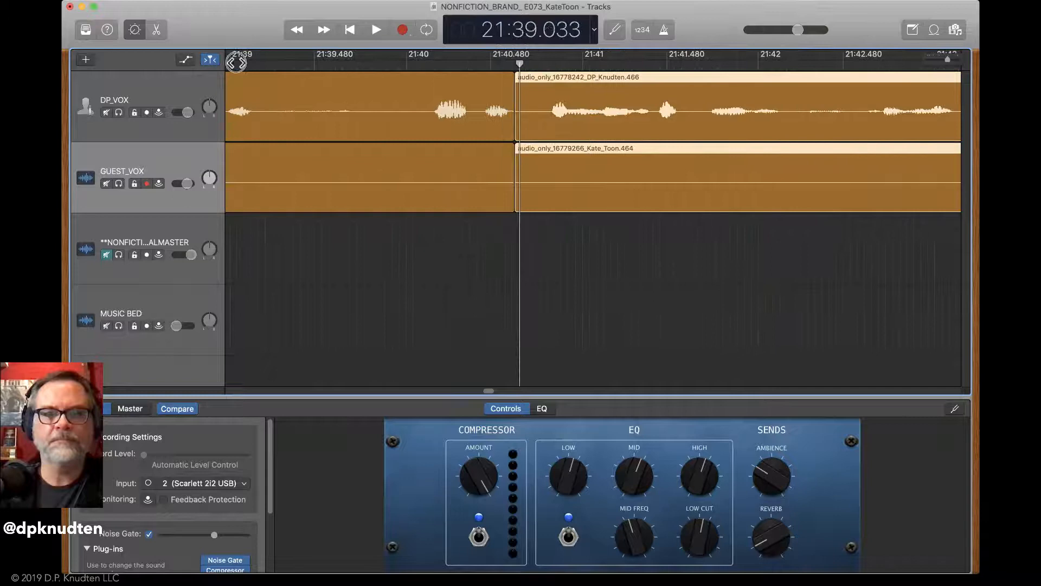
pyautogui.press('space')
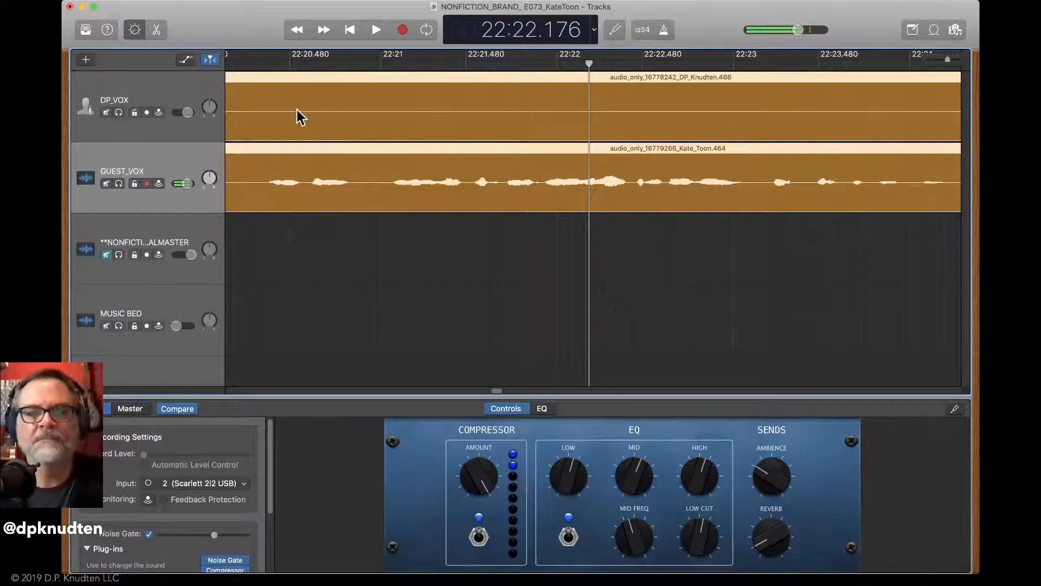
# Split both voice tracks at 22:20.600, trim the later clips' start to about 22:21.0, close the gap, and audition the join
pyautogui.click(311, 65)
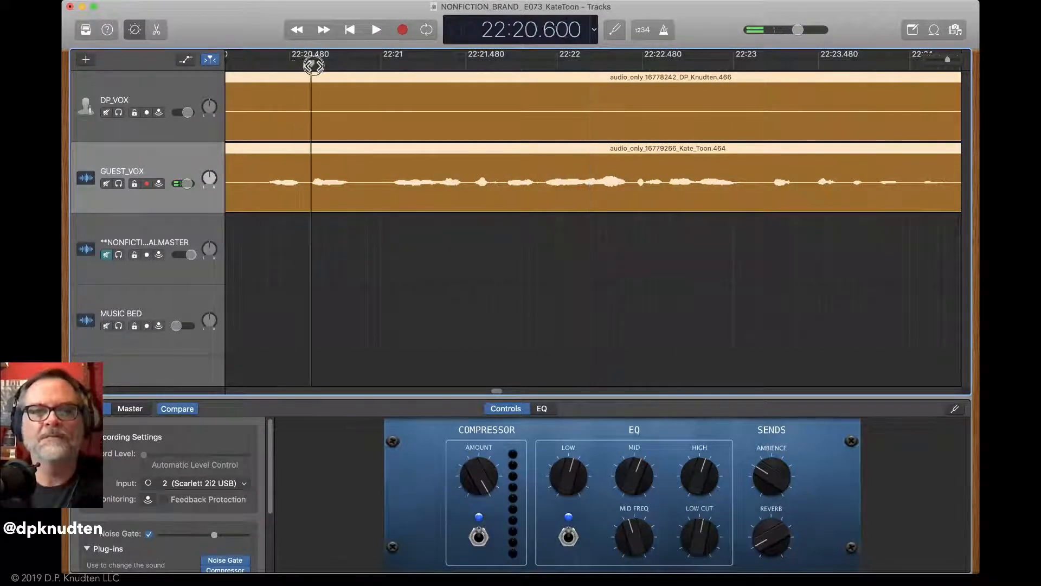
pyautogui.press('super+t')
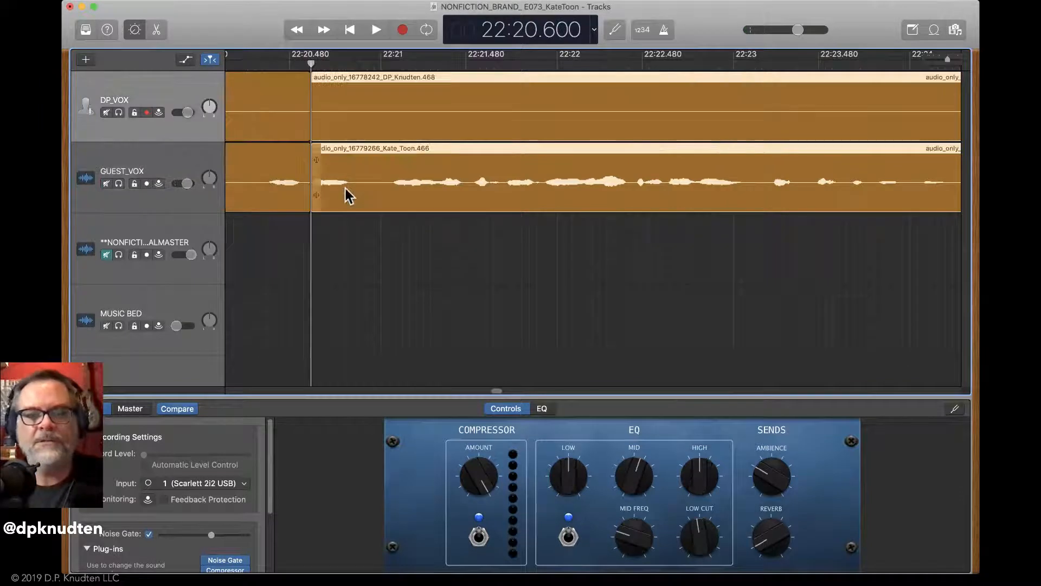
pyautogui.moveTo(316, 200); pyautogui.dragTo(385, 224)
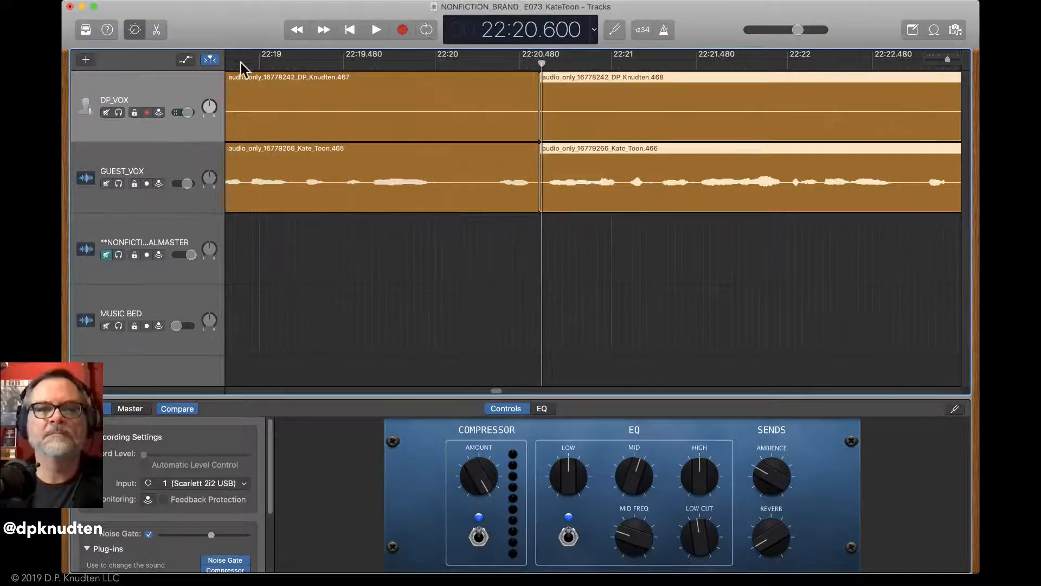
pyautogui.click(241, 63)
pyautogui.press('space')
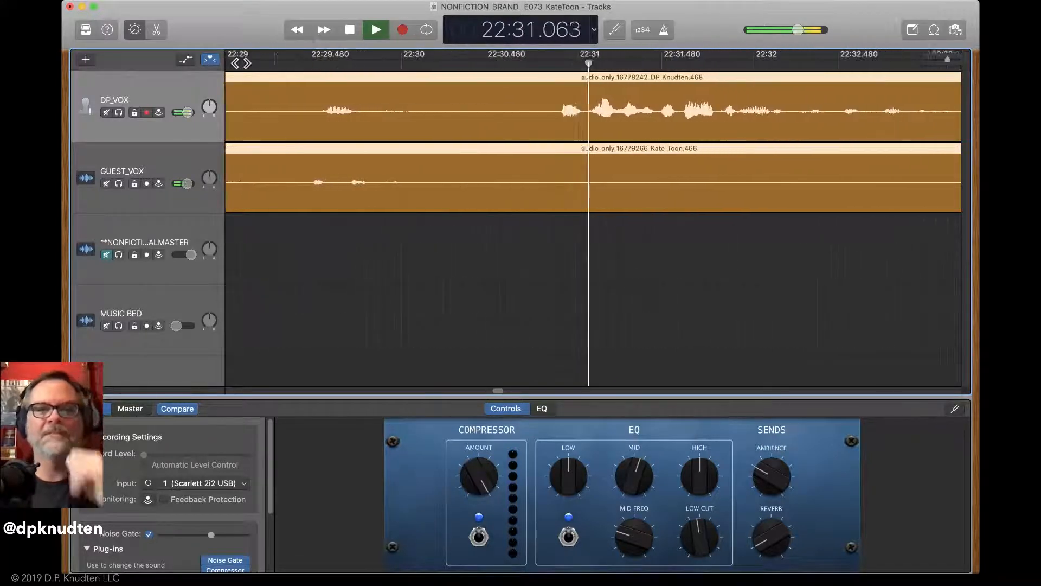
# Split both voice tracks at 22:30.311, trim the later clips' start to about 22:30.8, close the gap, and replay the join
pyautogui.press('space')
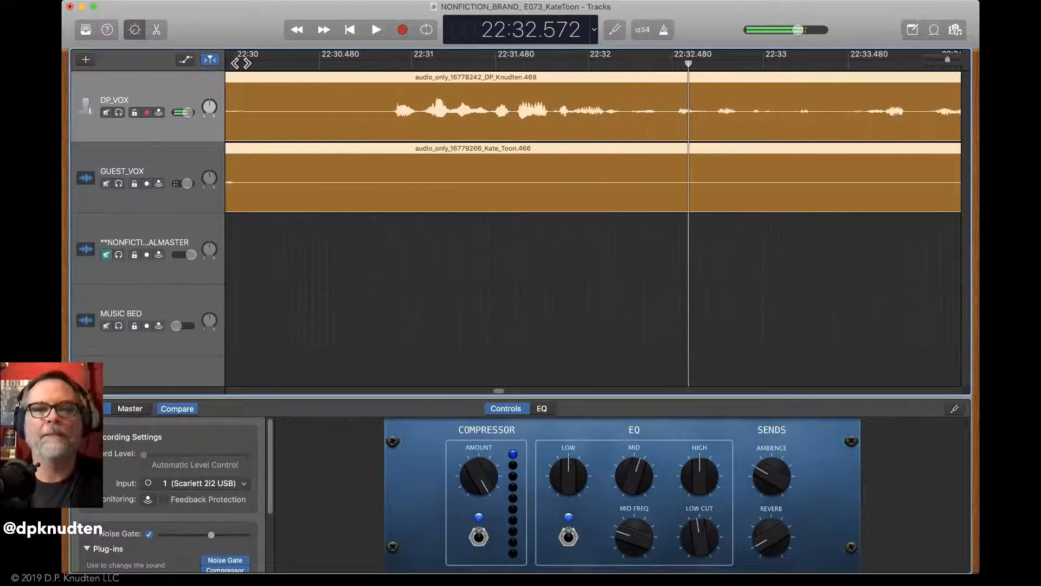
pyautogui.click(291, 65)
pyautogui.press('super+t')
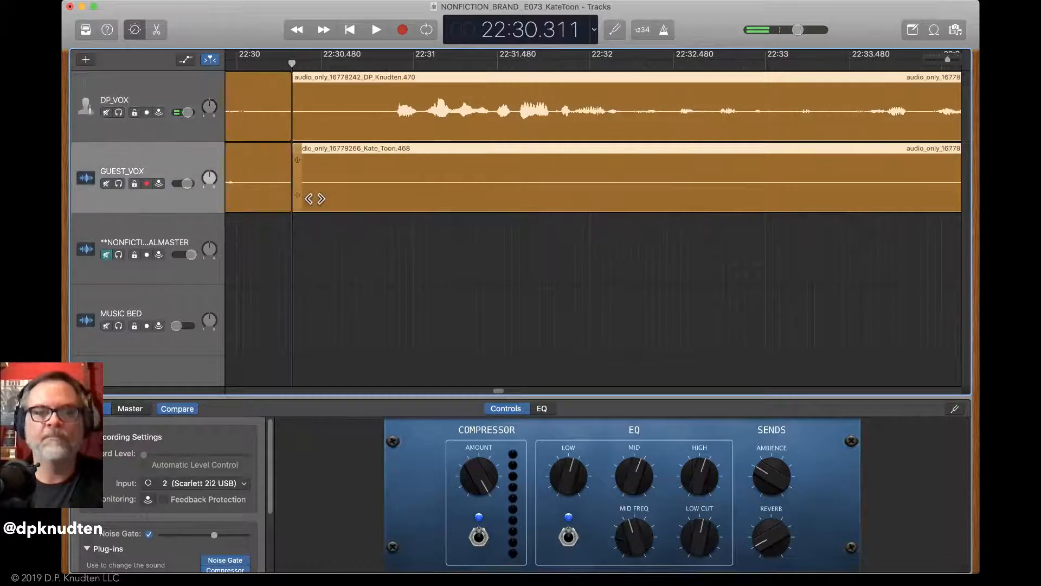
pyautogui.moveTo(296, 194); pyautogui.dragTo(339, 200)
pyautogui.hscroll(-3, 217, 60)
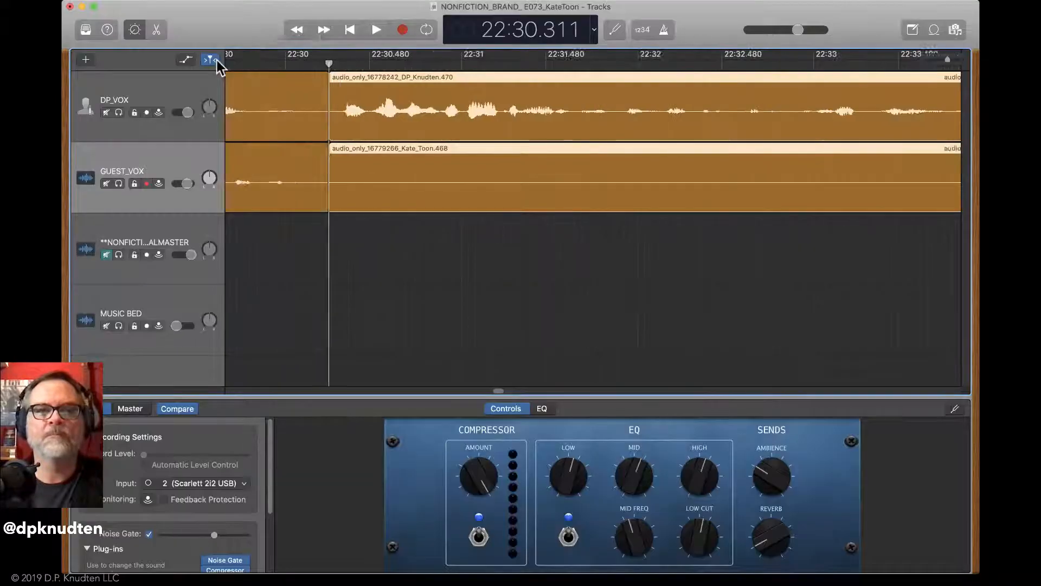
pyautogui.click(251, 65)
pyautogui.press('space')
pyautogui.press('space')
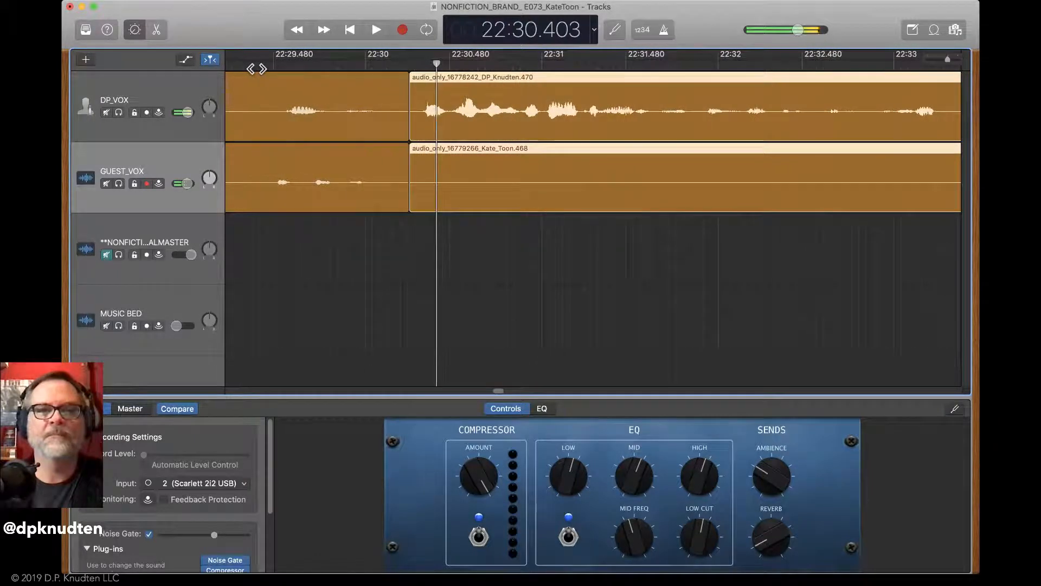
# Trim the end of the DP_VOX clip before the join back to about 22:29.5 and replay from 22:28.650
pyautogui.hscroll(-2, 257, 69)
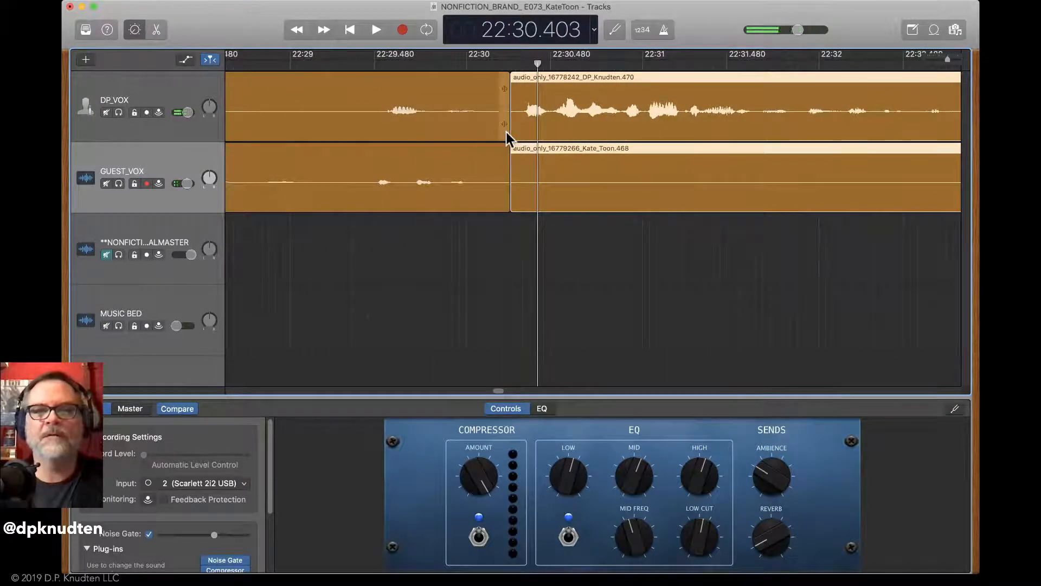
pyautogui.click(468, 101)
pyautogui.moveTo(505, 139); pyautogui.dragTo(369, 145)
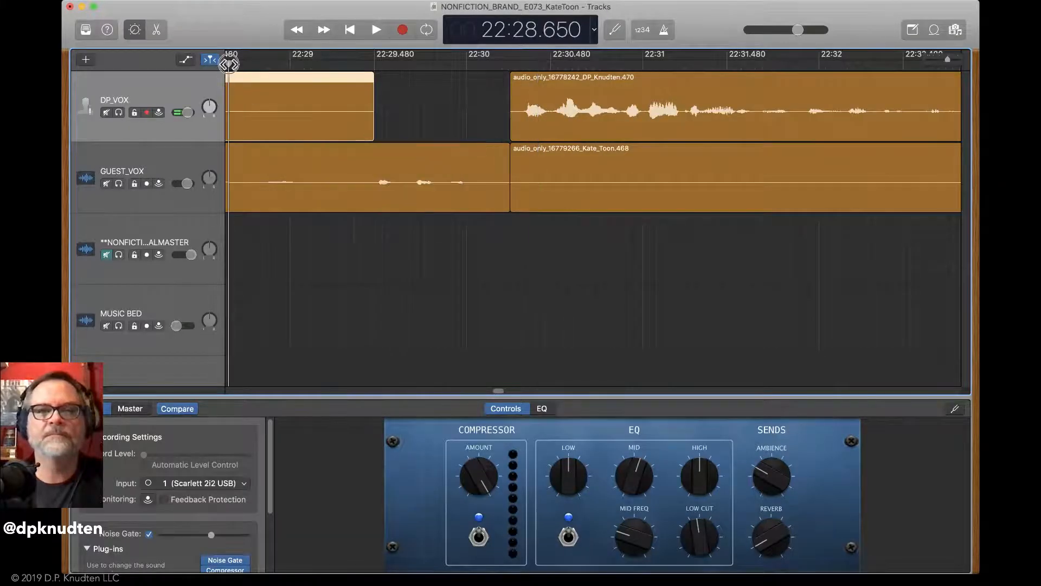
pyautogui.press('space')
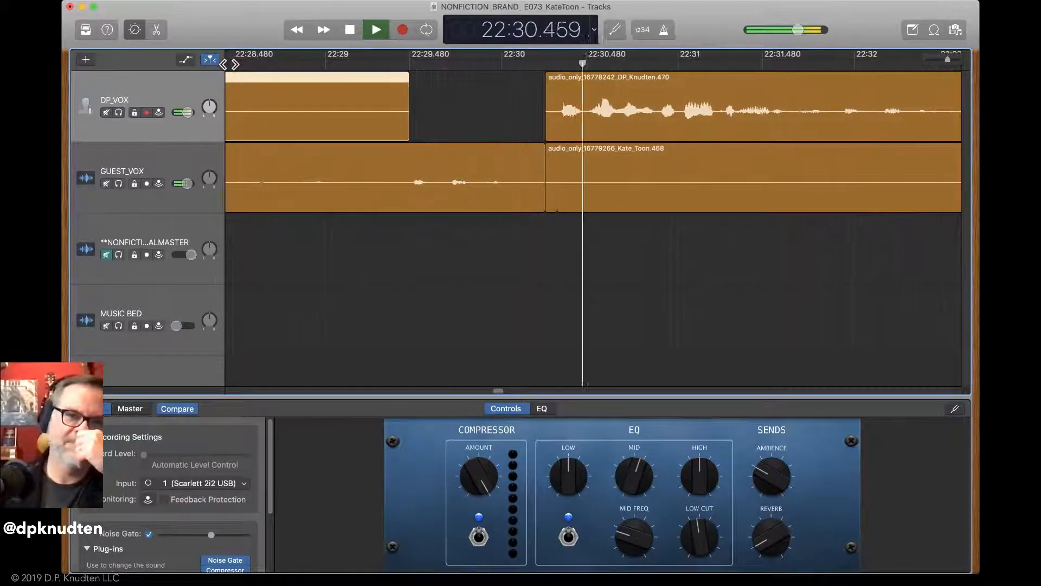
pyautogui.press('space')
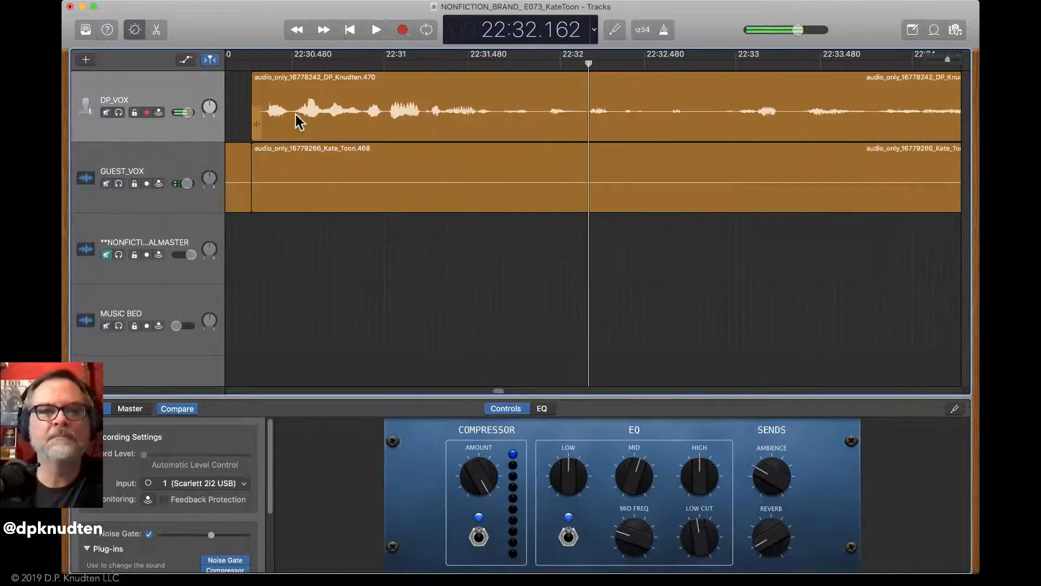
# Trim the start of the DP_VOX clip after the join to about 22:30.5 and audition the transition
pyautogui.moveTo(256, 136); pyautogui.dragTo(299, 149)
pyautogui.hscroll(-1, 299, 148)
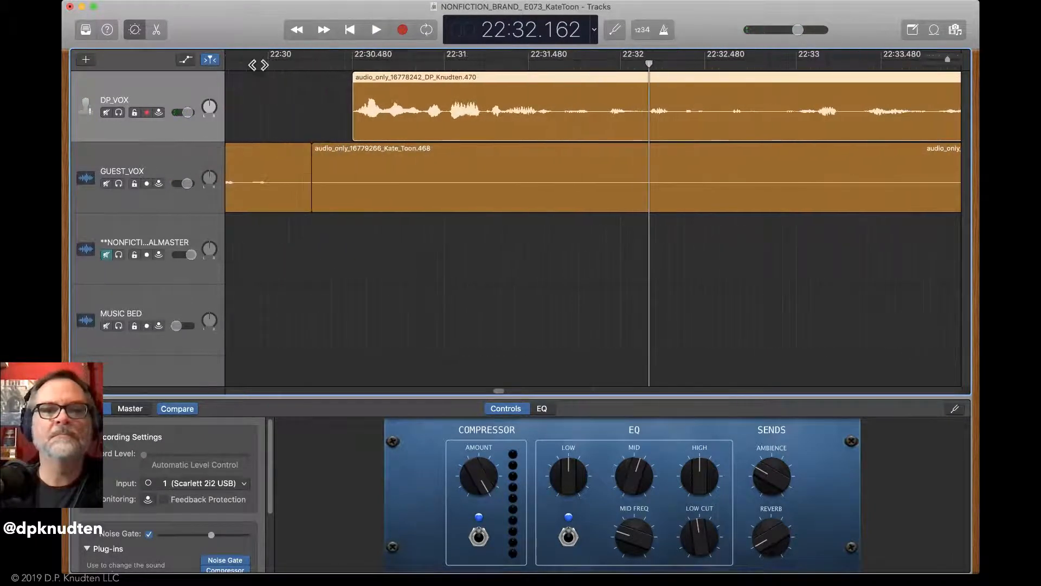
pyautogui.click(259, 65)
pyautogui.press('space')
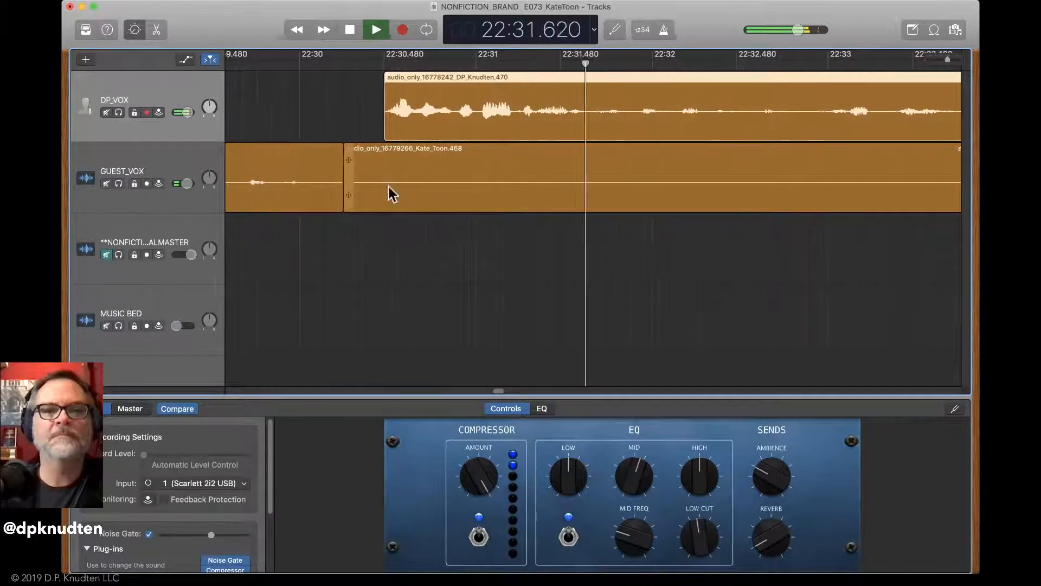
# Split both voice tracks at 22:38.750, trim the later clips' start to about 22:39.0, and close the gap
pyautogui.press('super+Left')
pyautogui.press('super+Left')
pyautogui.press('super+Left')
pyautogui.press('super+Left')
pyautogui.press('super+Left')
pyautogui.press('super+Right')
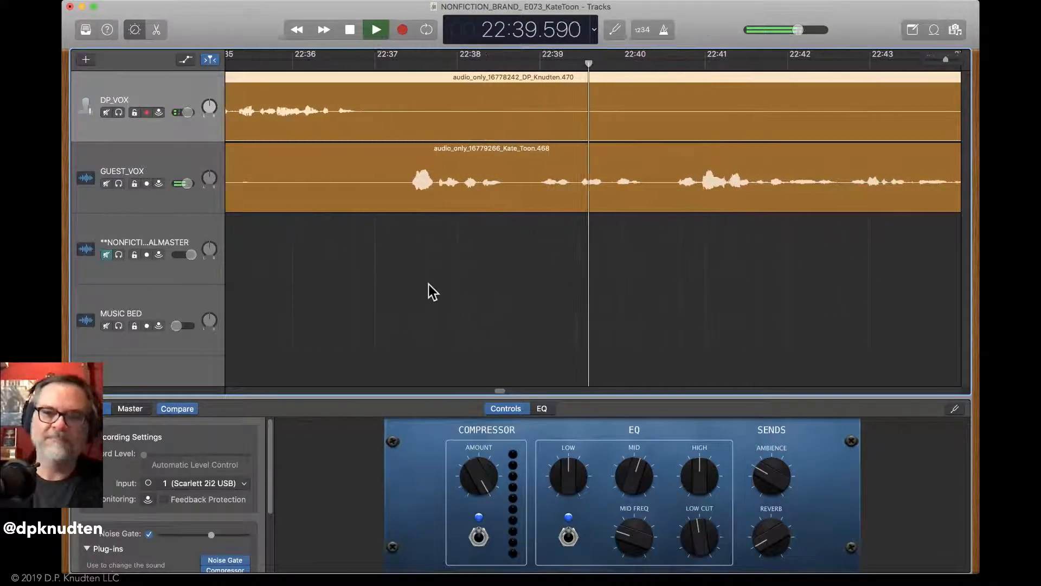
pyautogui.press('space')
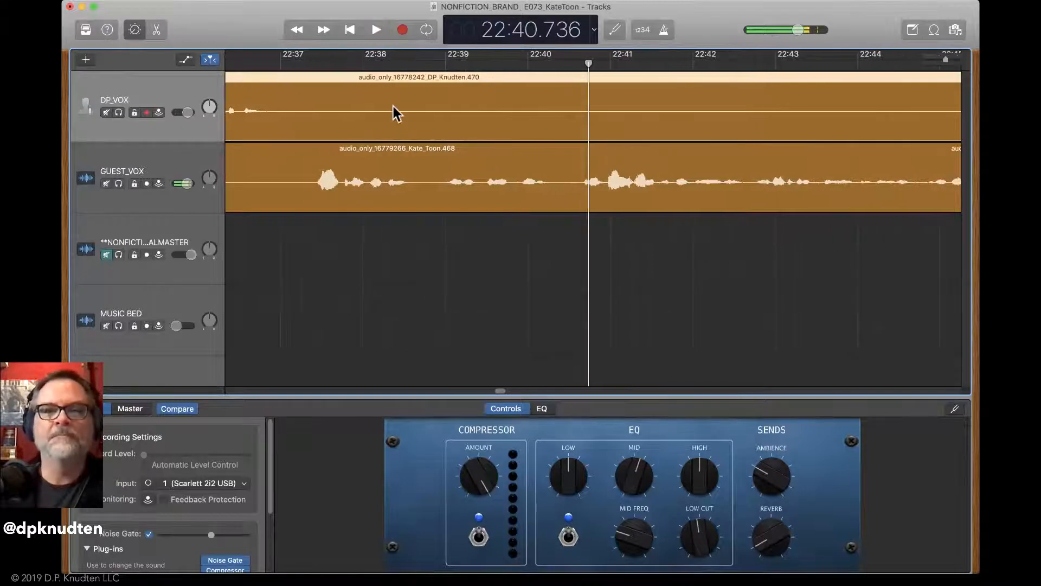
pyautogui.moveTo(389, 66); pyautogui.dragTo(425, 68)
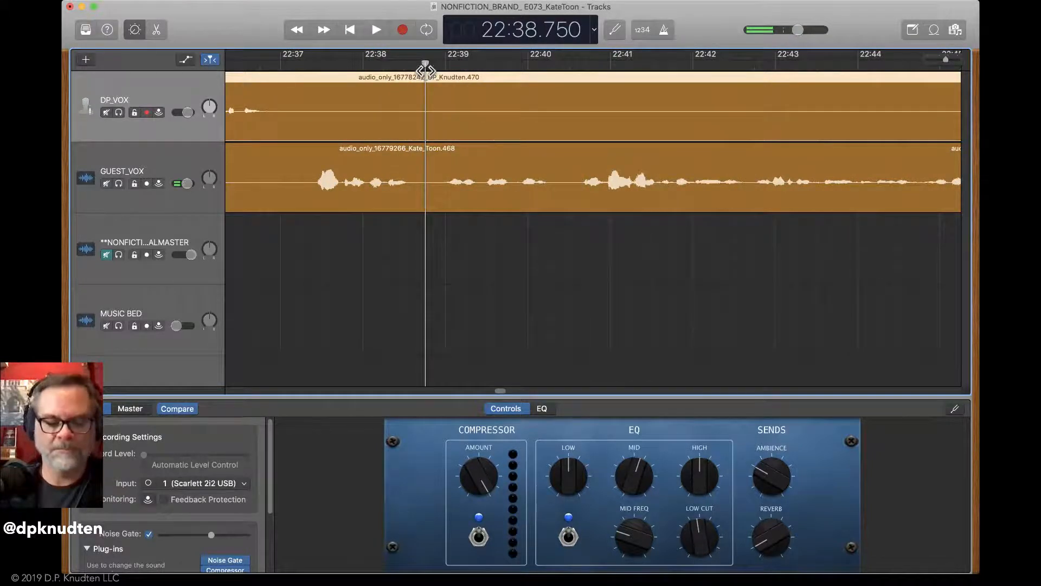
pyautogui.press('super+t')
pyautogui.click(437, 207)
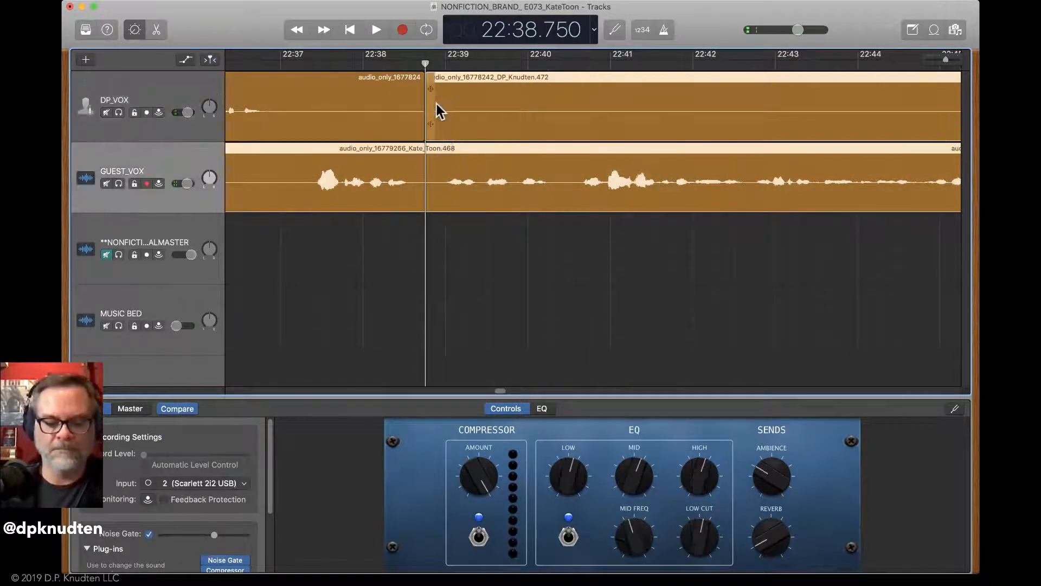
pyautogui.press('super+t')
pyautogui.moveTo(458, 260); pyautogui.dragTo(428, 65)
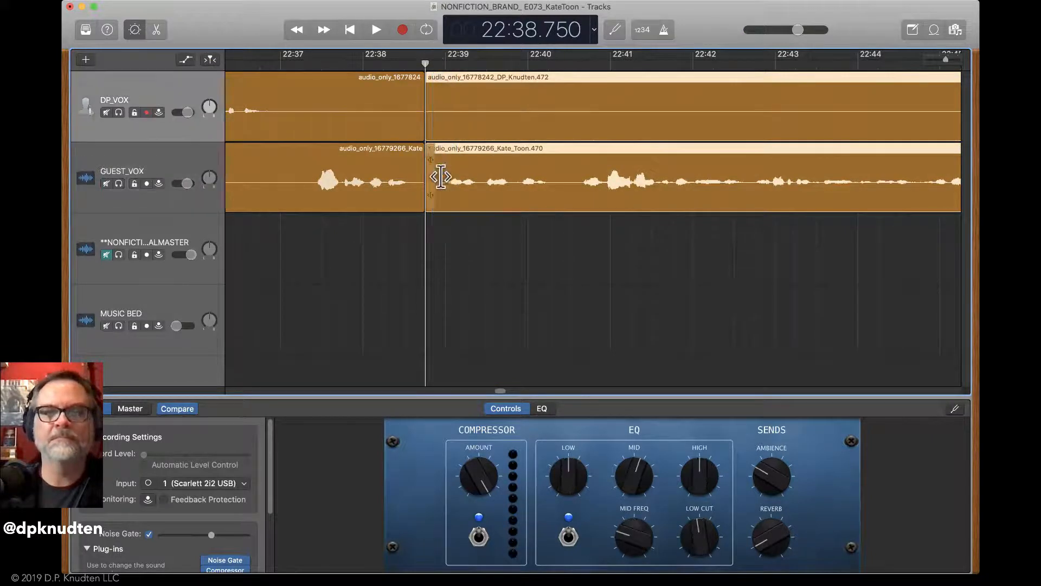
pyautogui.moveTo(432, 195); pyautogui.dragTo(435, 203)
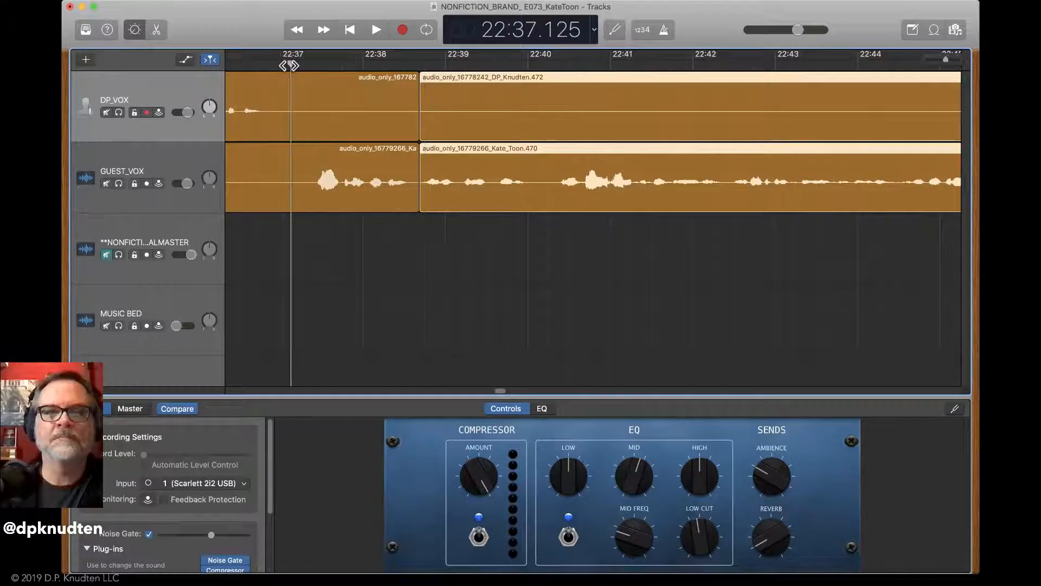
# Split both voice tracks at 22:57.500, trim the later clips' start to about 22:58.0, close the gap, and replay the join
pyautogui.press('space')
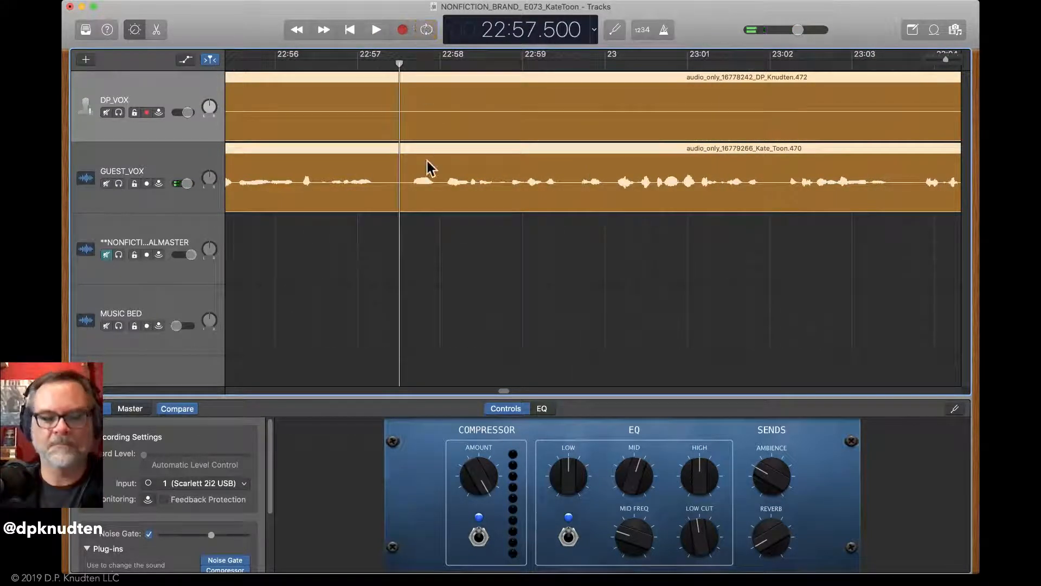
pyautogui.press('super+t')
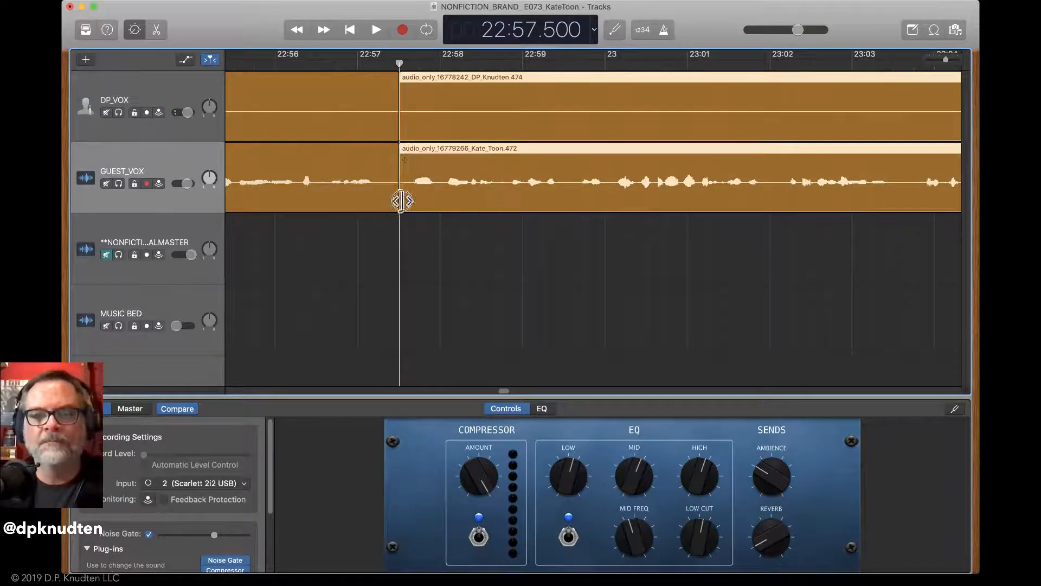
pyautogui.moveTo(402, 202); pyautogui.dragTo(441, 203)
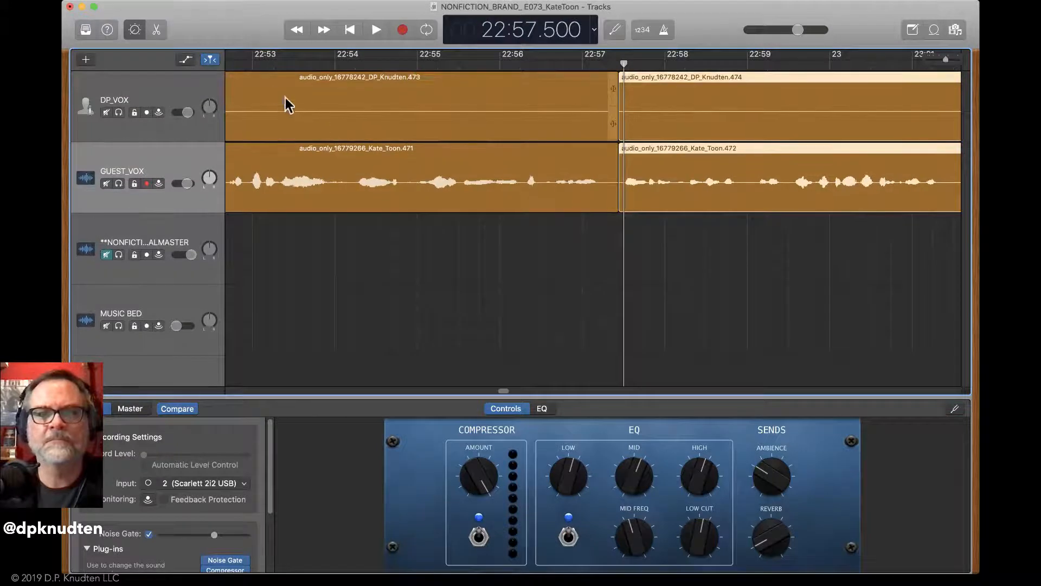
pyautogui.click(268, 65)
pyautogui.press('space')
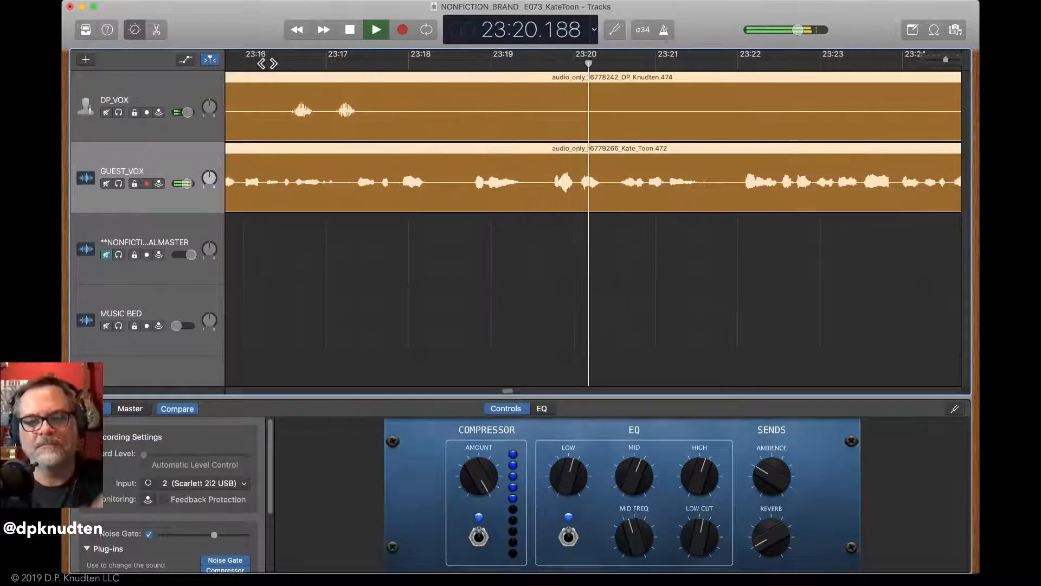
# Split both voice tracks at 23:18.250 and trim the later clips' start to about 23:18.7, just before the guest's next words
pyautogui.press('space')
pyautogui.moveTo(350, 66); pyautogui.dragTo(381, 71)
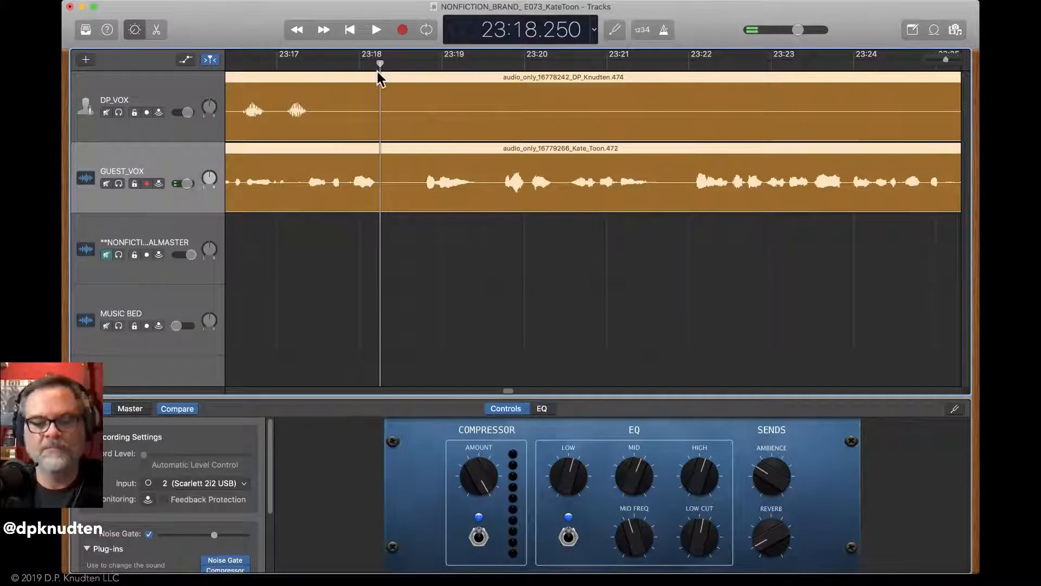
pyautogui.press('super+t')
pyautogui.moveTo(393, 204); pyautogui.dragTo(427, 198)
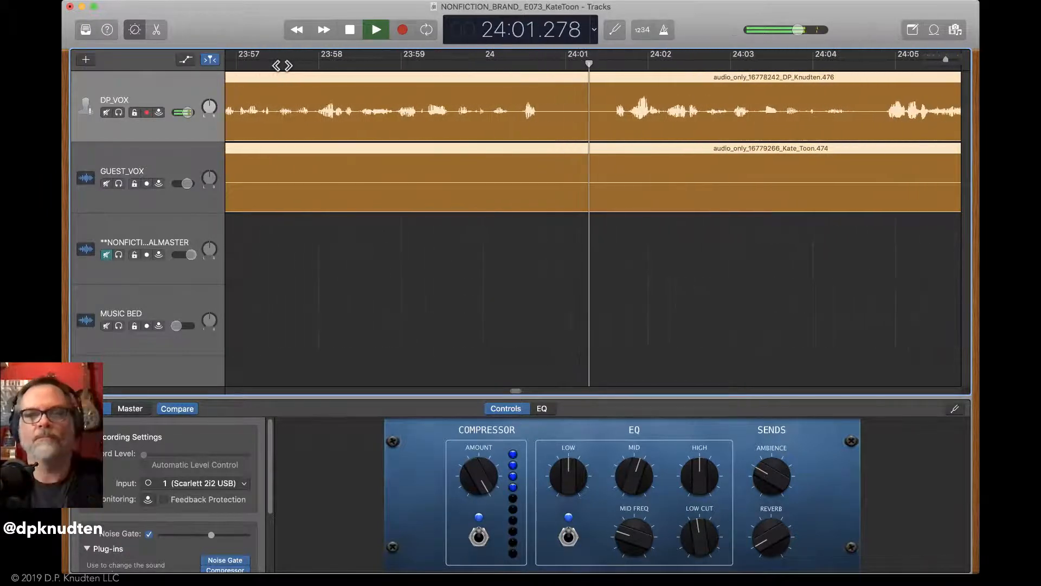
# Split both voice tracks at 23:57.500, trim the later clips' start to about 24:01.4, close the gap, and audition the join
pyautogui.press('space')
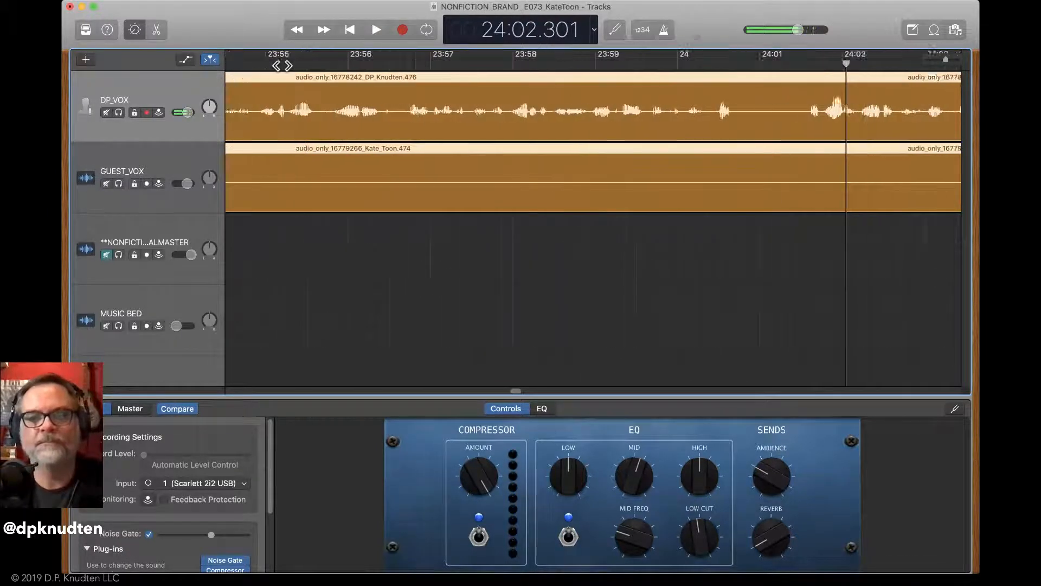
pyautogui.click(282, 65)
pyautogui.press('space')
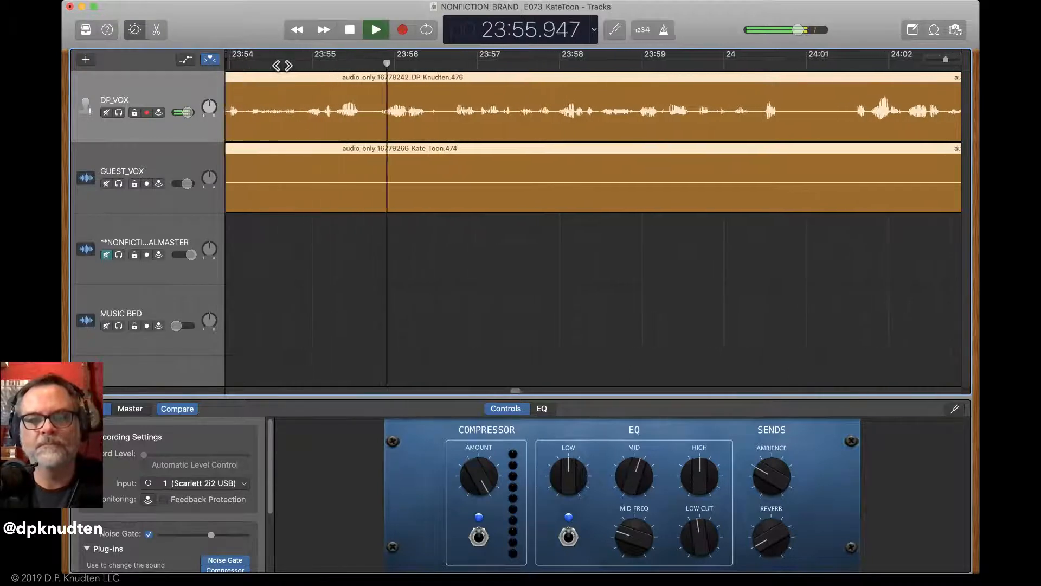
pyautogui.press('space')
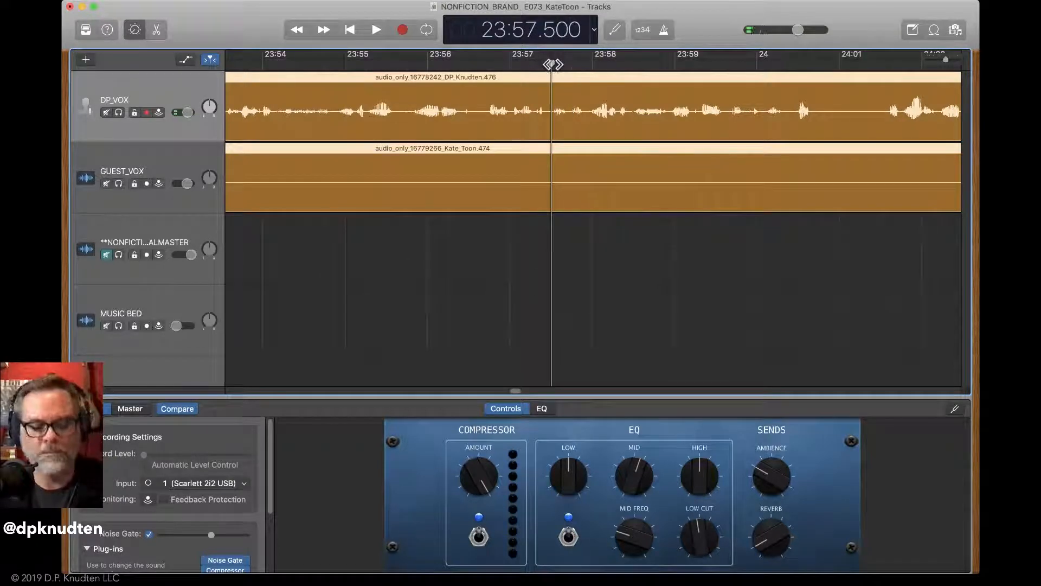
pyautogui.press('super+t')
pyautogui.moveTo(556, 203); pyautogui.dragTo(904, 166)
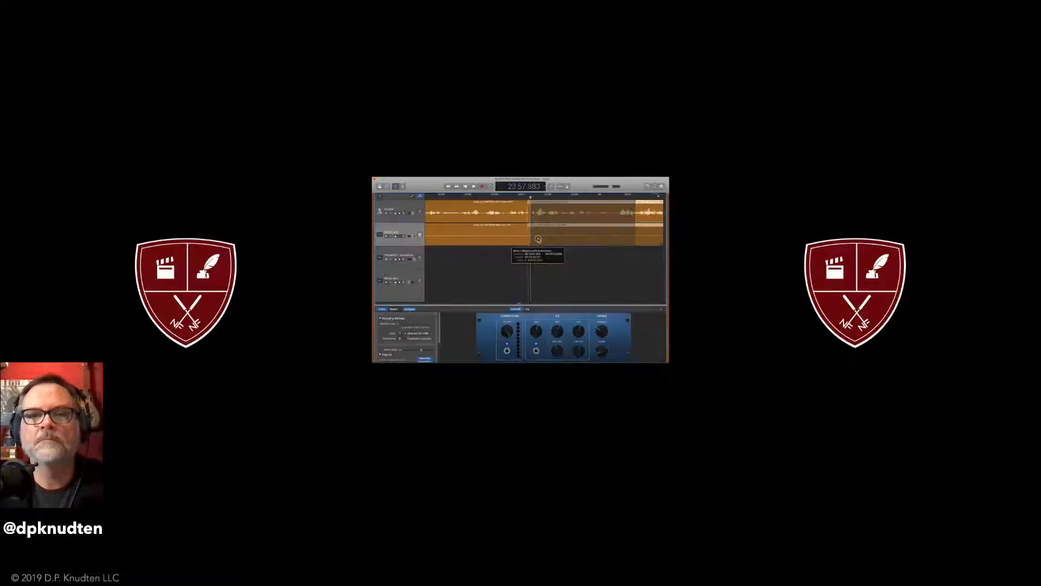
pyautogui.press('space')
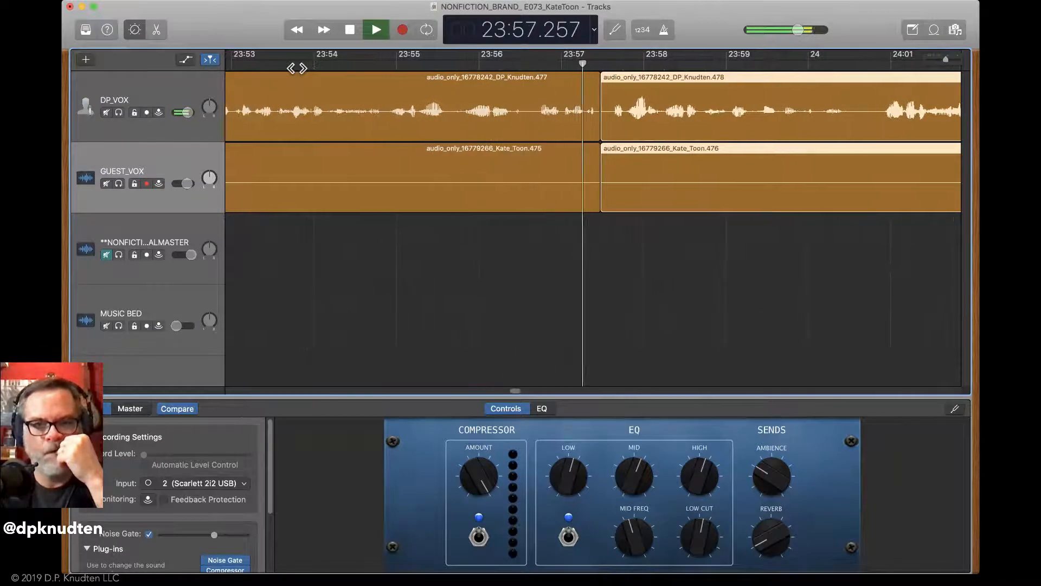
pyautogui.press('space')
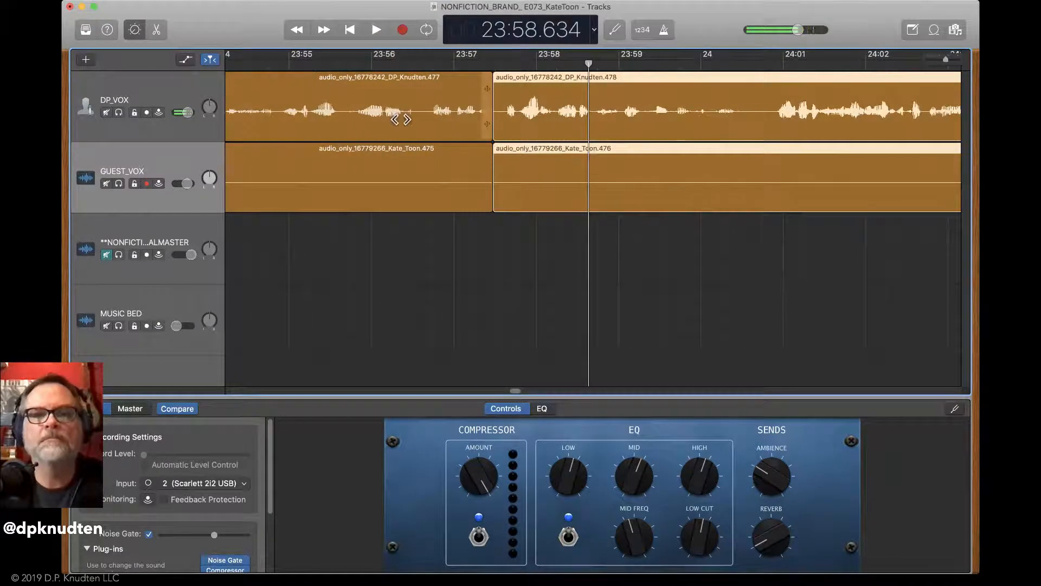
# Move the later clips' start to about 23:57.9, extend the earlier clips' end to about 23:57.8, and replay from 23:54.360
pyautogui.moveTo(578, 190); pyautogui.dragTo(610, 191)
pyautogui.moveTo(466, 256); pyautogui.dragTo(452, 114)
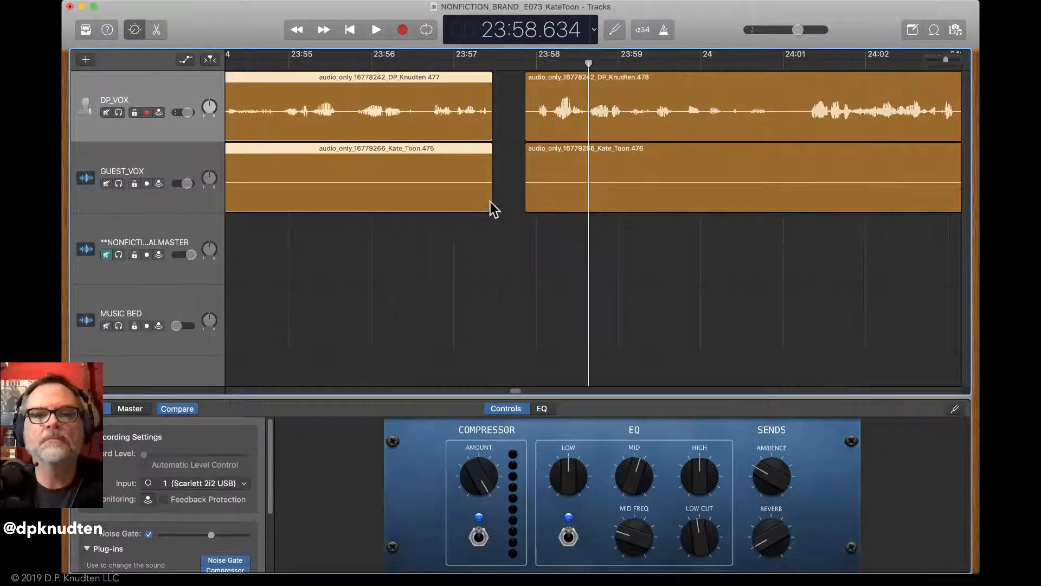
pyautogui.moveTo(491, 203); pyautogui.dragTo(513, 213)
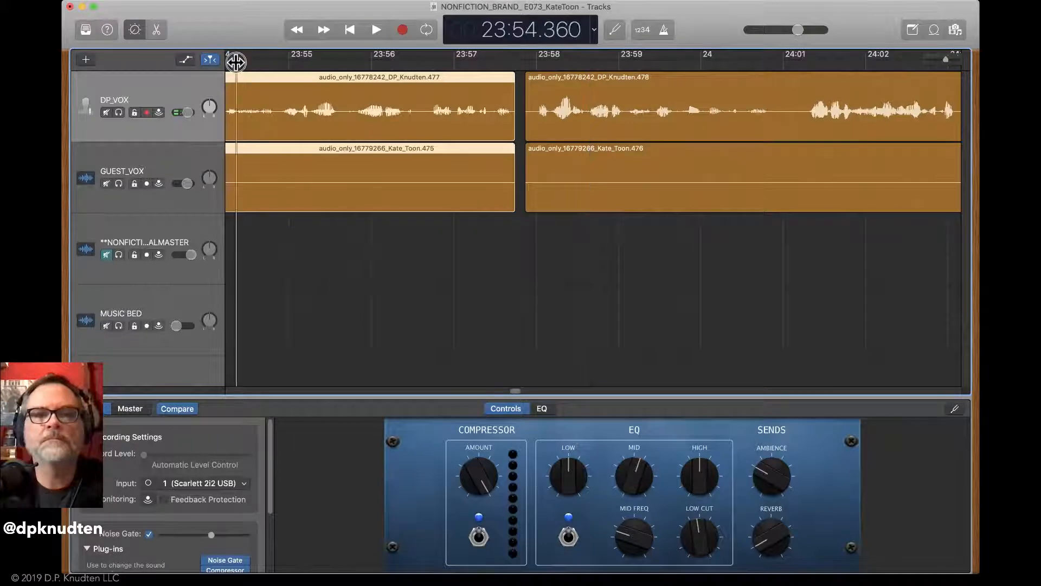
pyautogui.press('space')
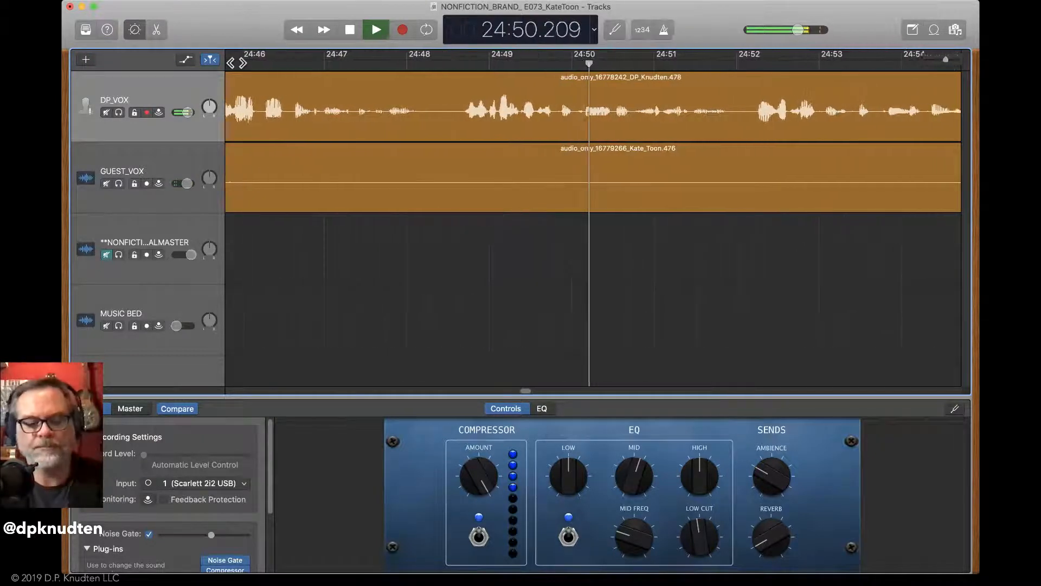
# Split both voice tracks at 24:48.200 and trim the later clips' start to about 24:48.5
pyautogui.press('space')
pyautogui.click(402, 65)
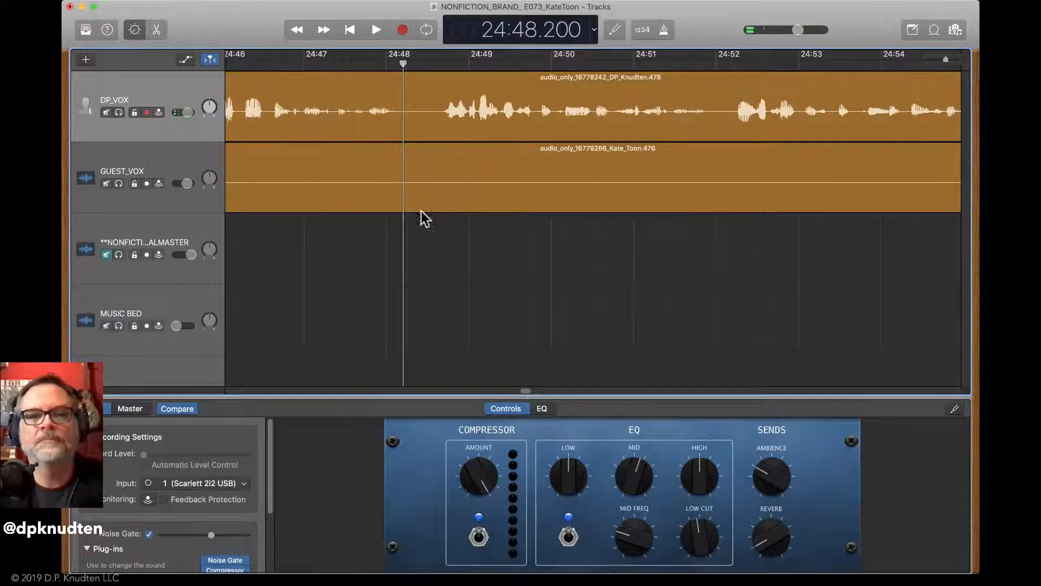
pyautogui.moveTo(429, 261); pyautogui.dragTo(433, 90)
pyautogui.press('super+t')
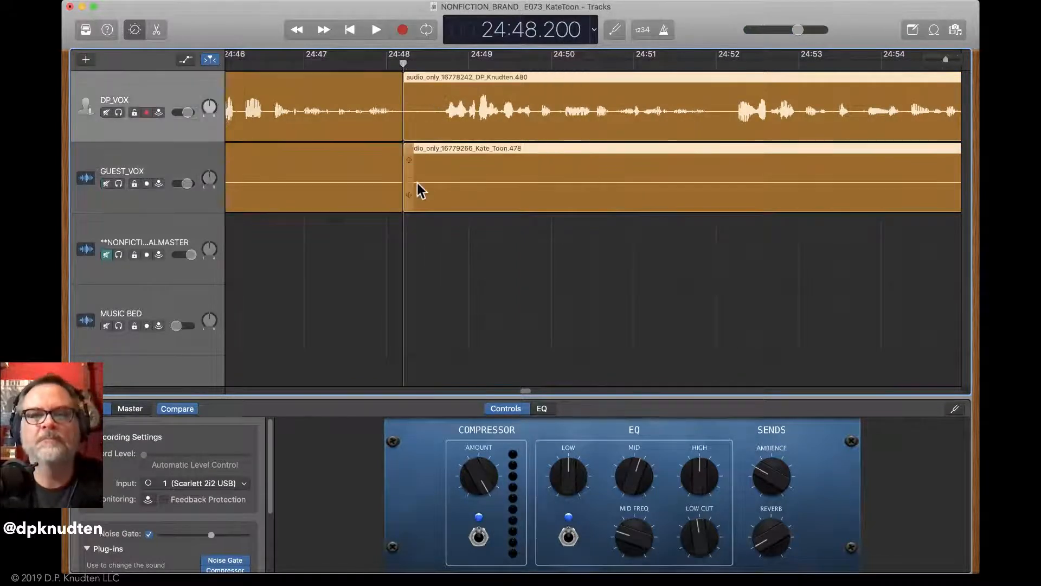
pyautogui.moveTo(411, 204); pyautogui.dragTo(439, 208)
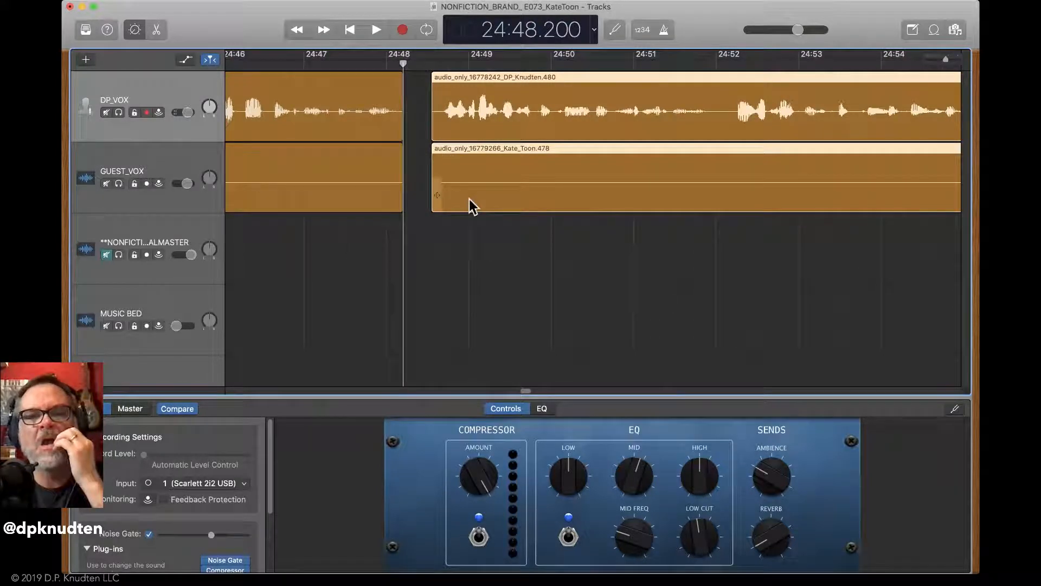
# Try moving the later clips back against the 24:48.200 cut and play the transition
pyautogui.moveTo(470, 204); pyautogui.dragTo(438, 202)
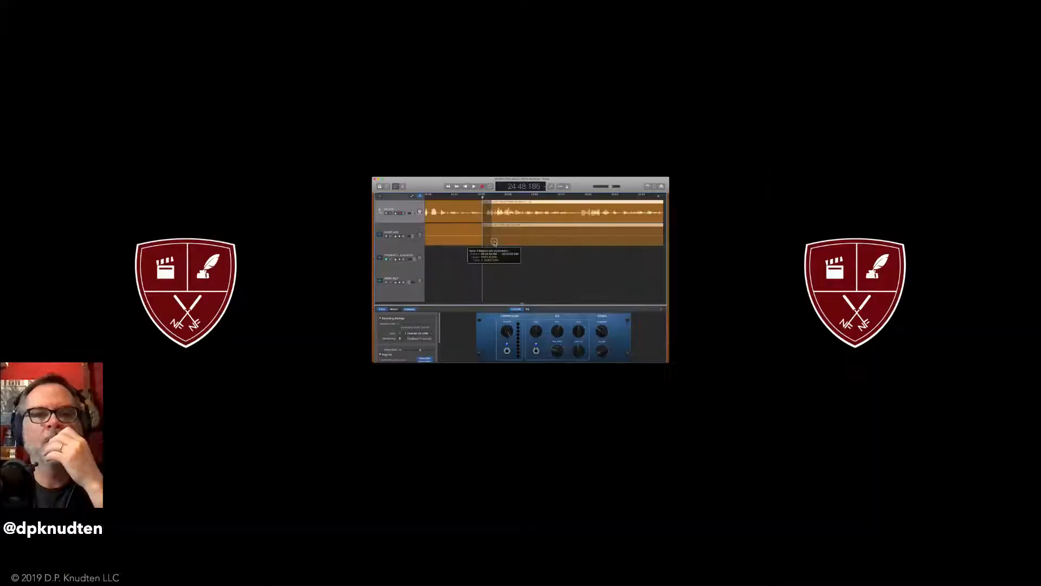
pyautogui.hscroll(-5, 440, 200)
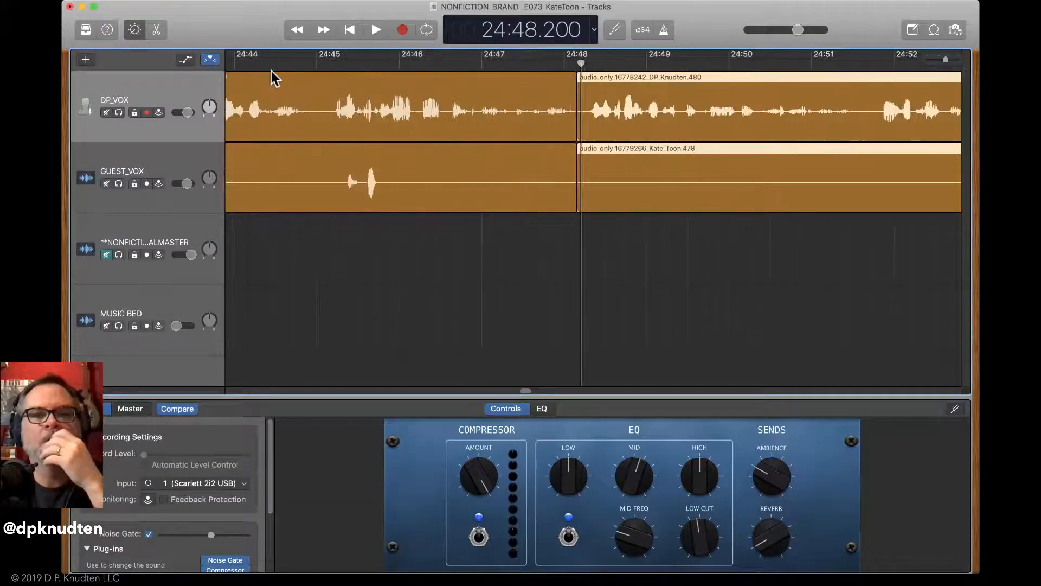
pyautogui.click(438, 197)
pyautogui.press('space')
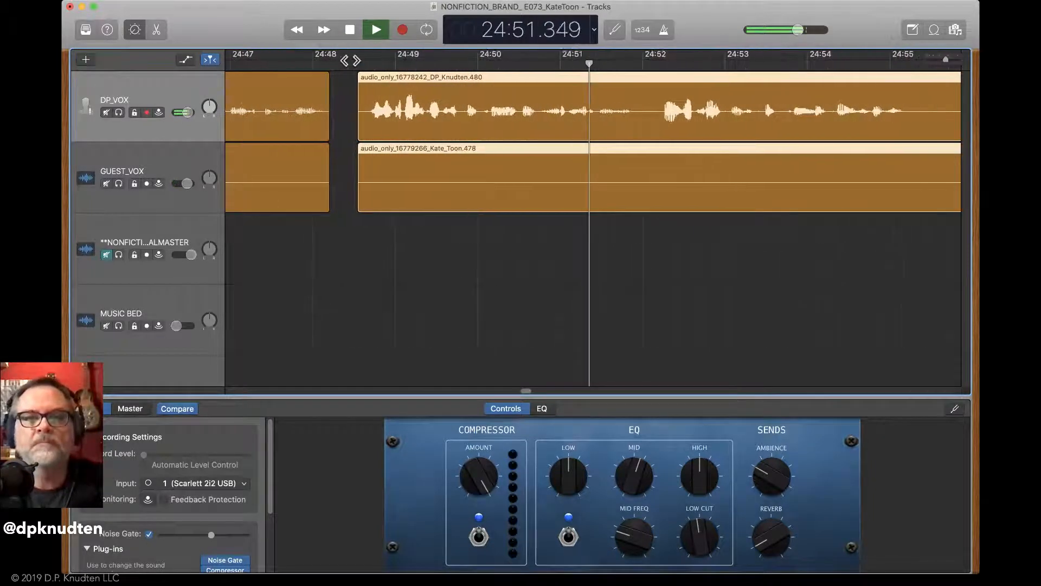
# Audition the open gap after 24:48.200 and trim the start of both later clips to about 24:48.7
pyautogui.press('space')
pyautogui.click(331, 63)
pyautogui.press('space')
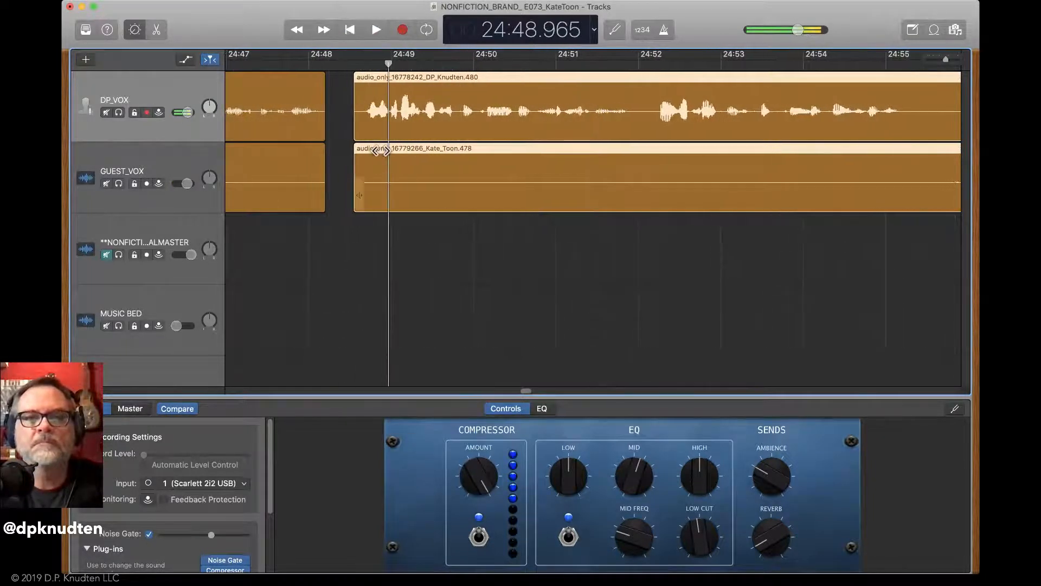
pyautogui.press('space')
pyautogui.moveTo(356, 193); pyautogui.dragTo(365, 198)
# Replay the transition from about 24:45.3 and extend the earlier GUEST_VOX clip across the gap to about 24:48.7
pyautogui.hscroll(-5, 365, 198)
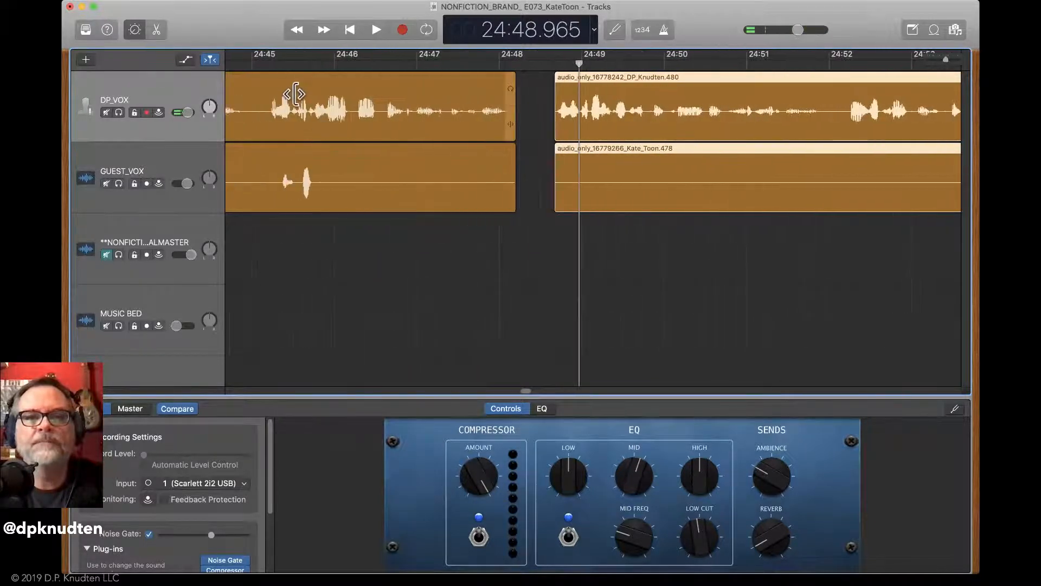
pyautogui.click(281, 67)
pyautogui.press('space')
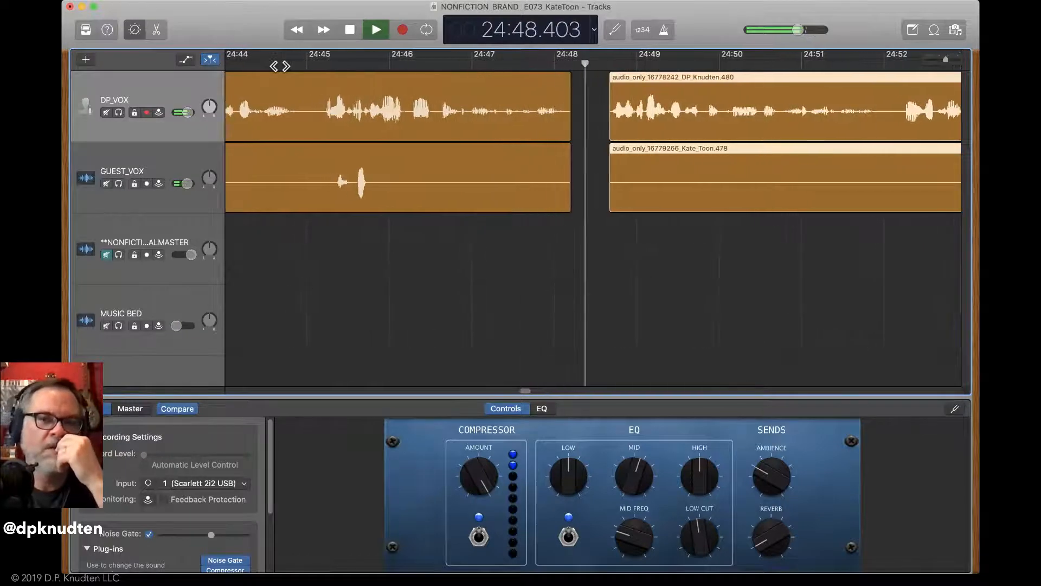
pyautogui.press('space')
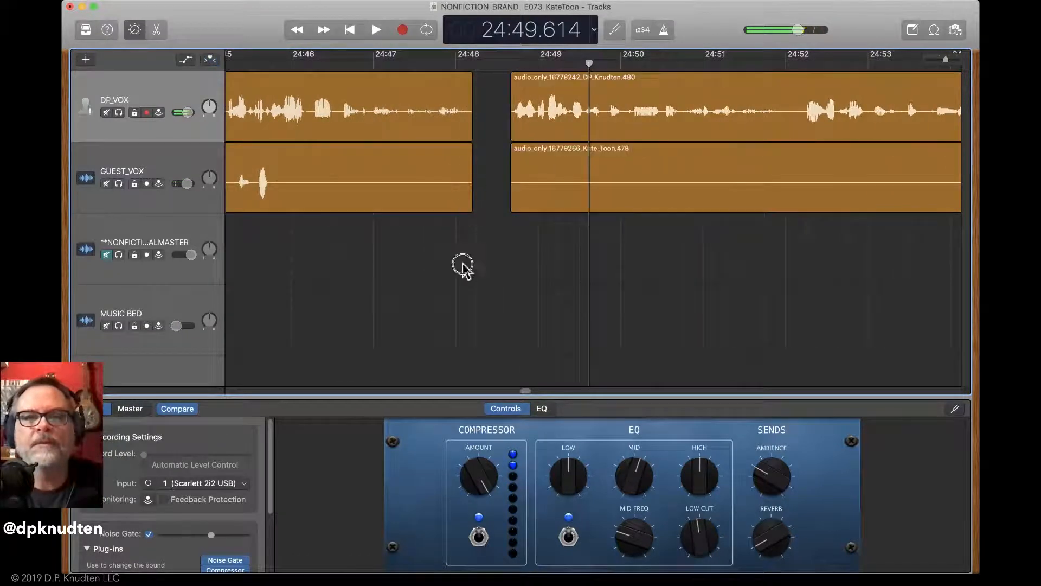
pyautogui.moveTo(462, 202); pyautogui.dragTo(510, 206)
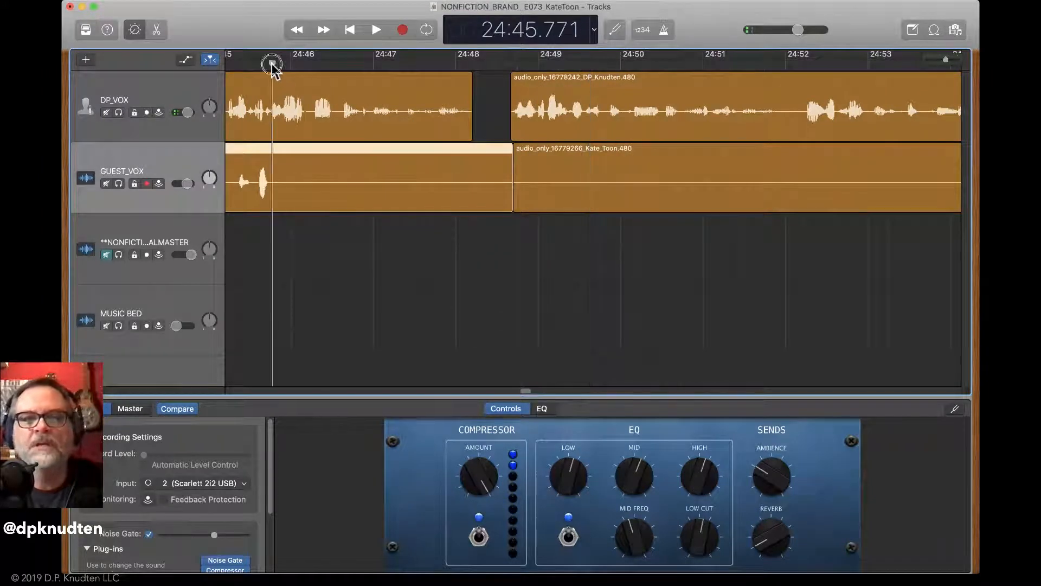
pyautogui.press('space')
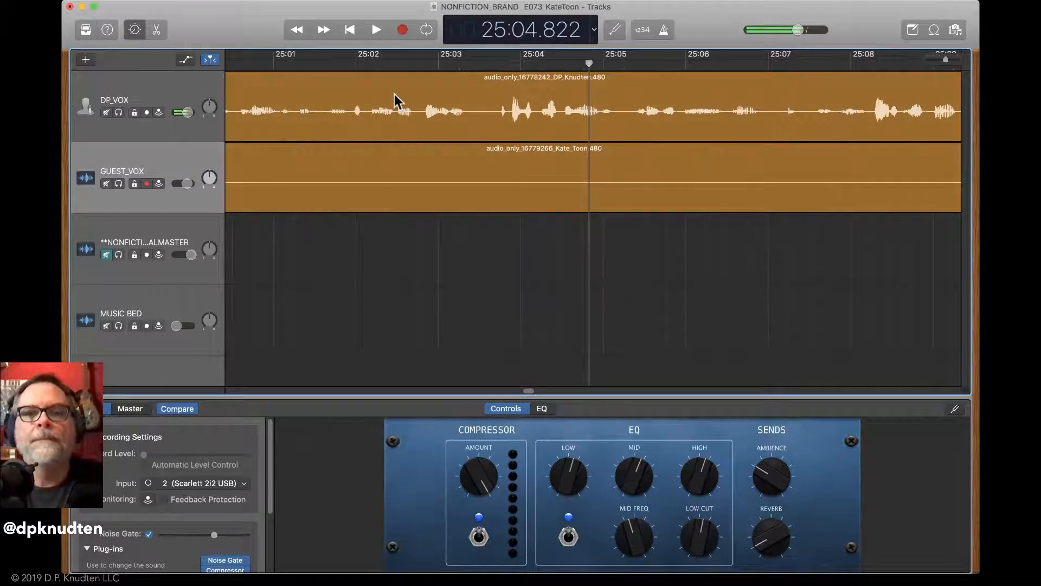
# Split both voice tracks at 25:03.320, trim the later clips' start to about 25:03.6, and play the result
pyautogui.moveTo(430, 66); pyautogui.dragTo(460, 64)
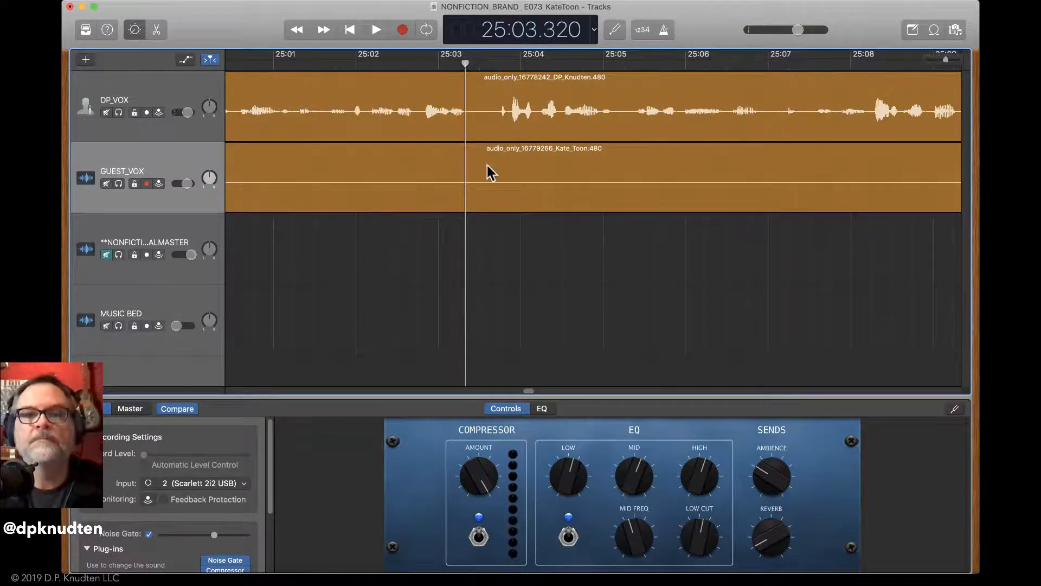
pyautogui.moveTo(511, 218); pyautogui.dragTo(513, 18)
pyautogui.press('super+t')
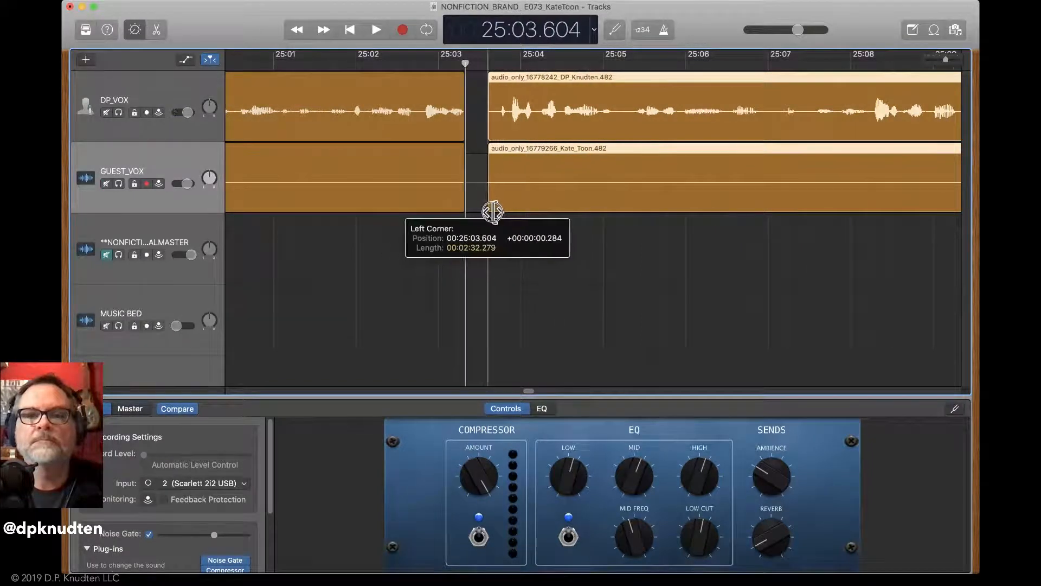
pyautogui.moveTo(492, 212); pyautogui.dragTo(491, 212)
pyautogui.press('space')
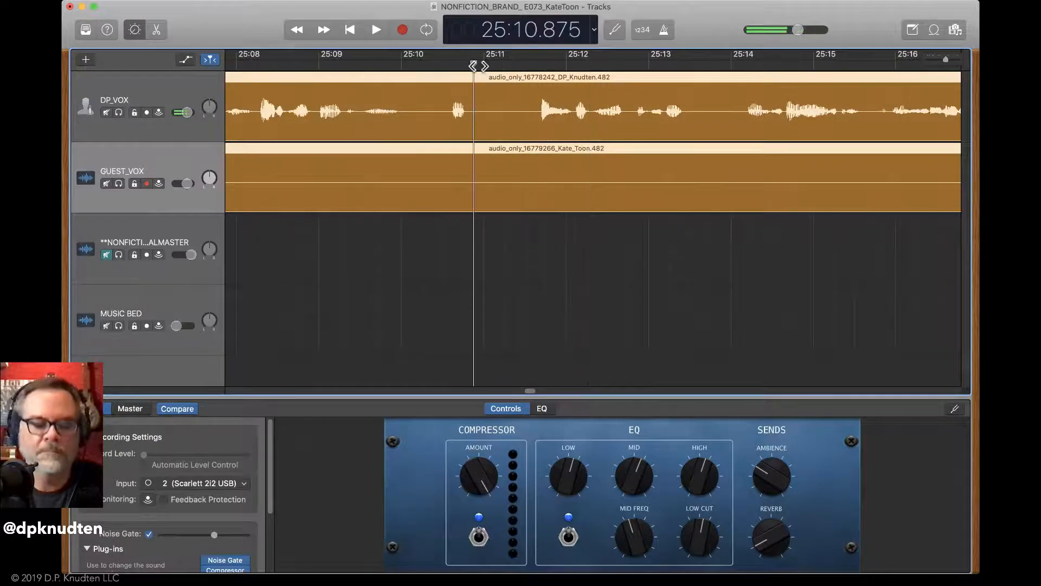
# Split both voice tracks at 25:10.875, trim the later clips' start to about 25:11.6, and close the gap
pyautogui.press('super+t')
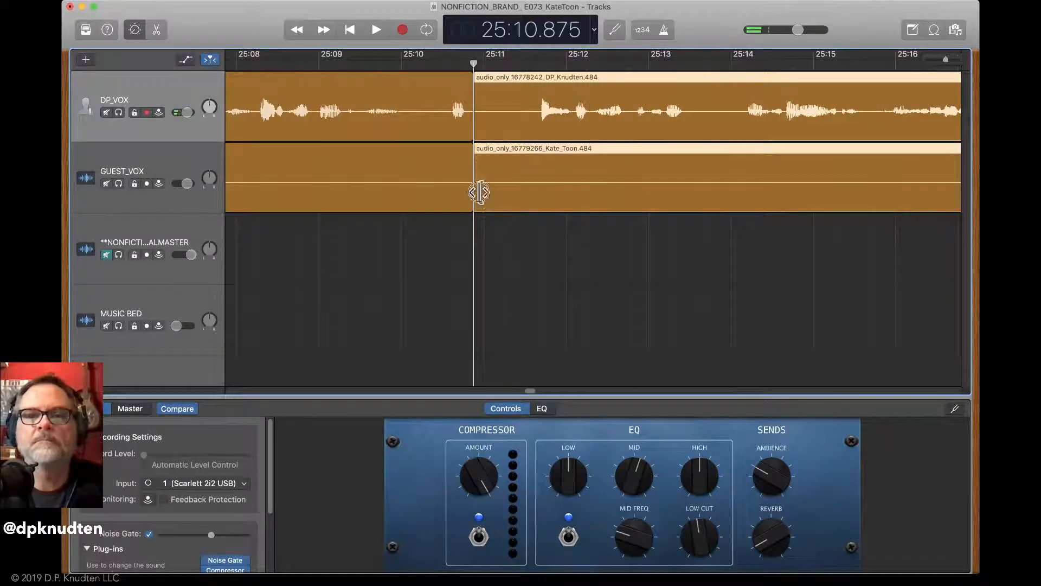
pyautogui.moveTo(480, 192); pyautogui.dragTo(537, 209)
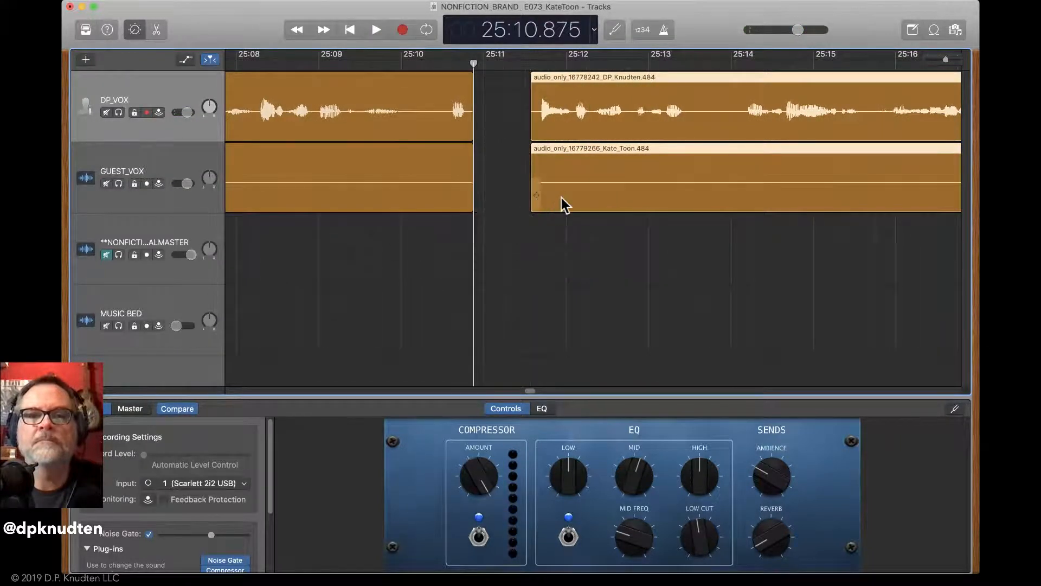
pyautogui.moveTo(561, 200); pyautogui.dragTo(501, 201)
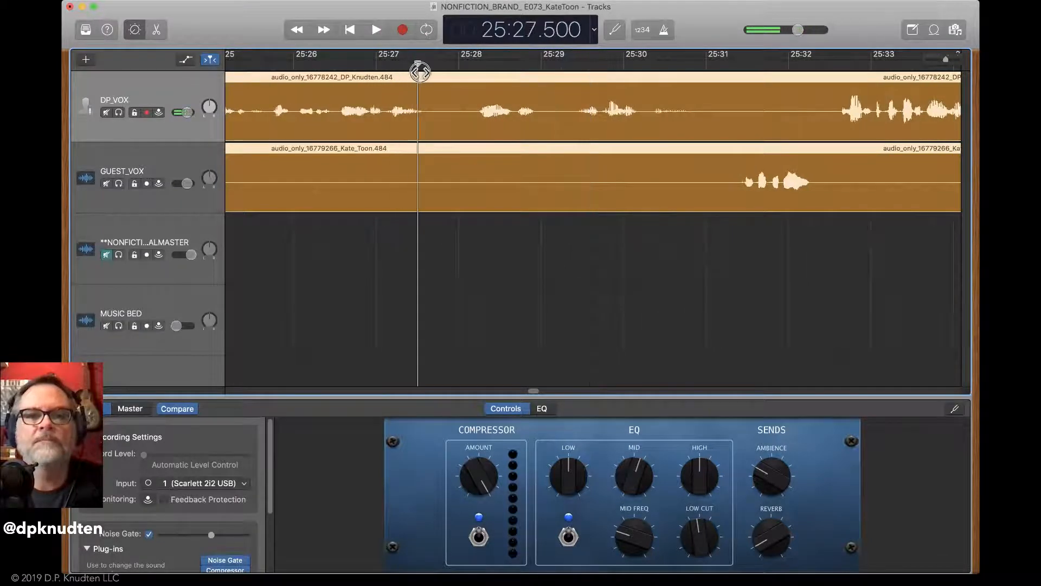
# Split both voice tracks at 25:27.600 and trim the later clips' start to about 25:28.0
pyautogui.press('super+t')
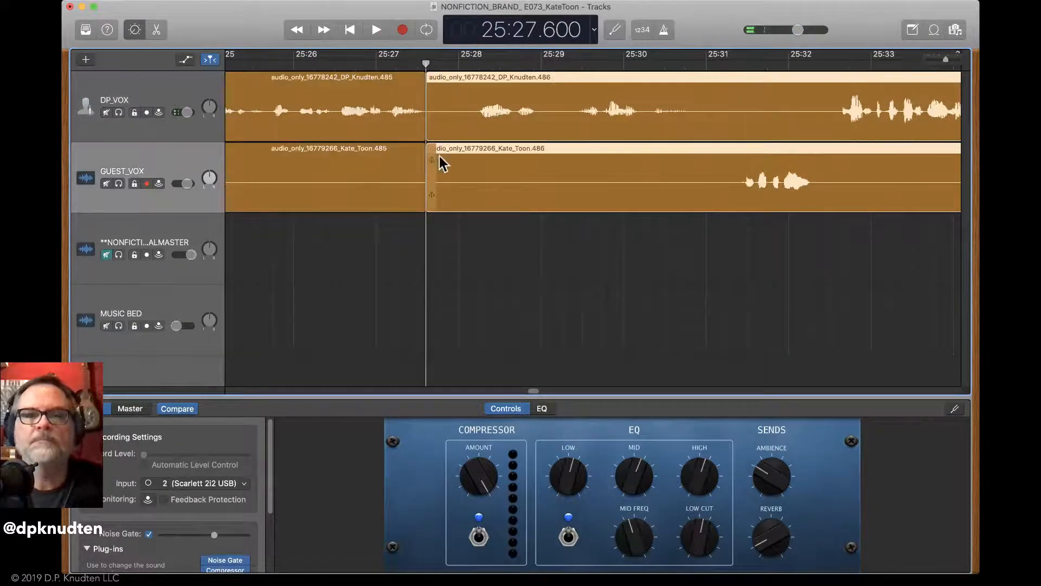
pyautogui.moveTo(429, 208); pyautogui.dragTo(465, 206)
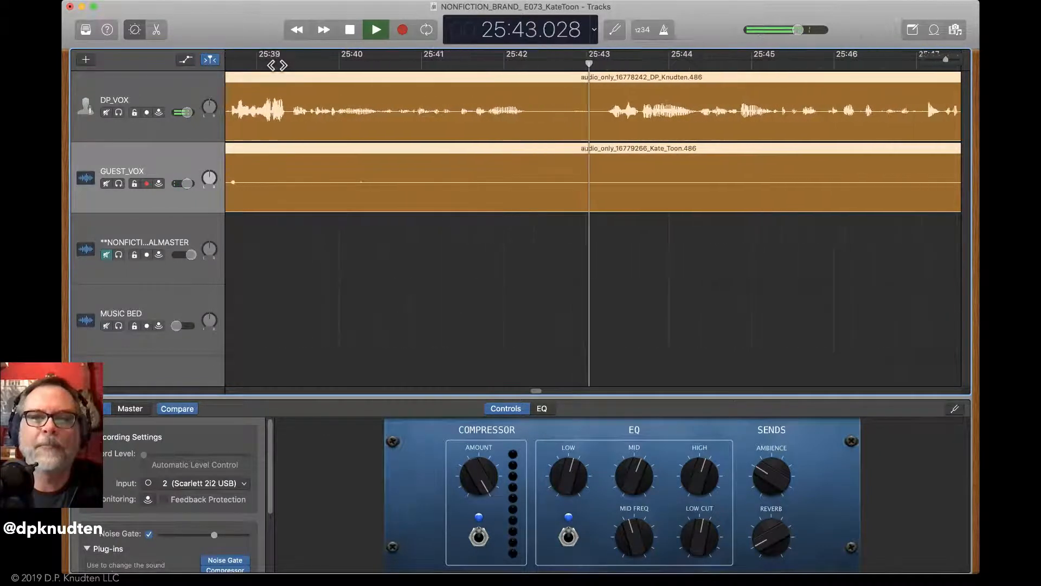
# Split both voice tracks at 25:42.394, trim the later clips' start to about 25:43.1, and close the gap
pyautogui.press('space')
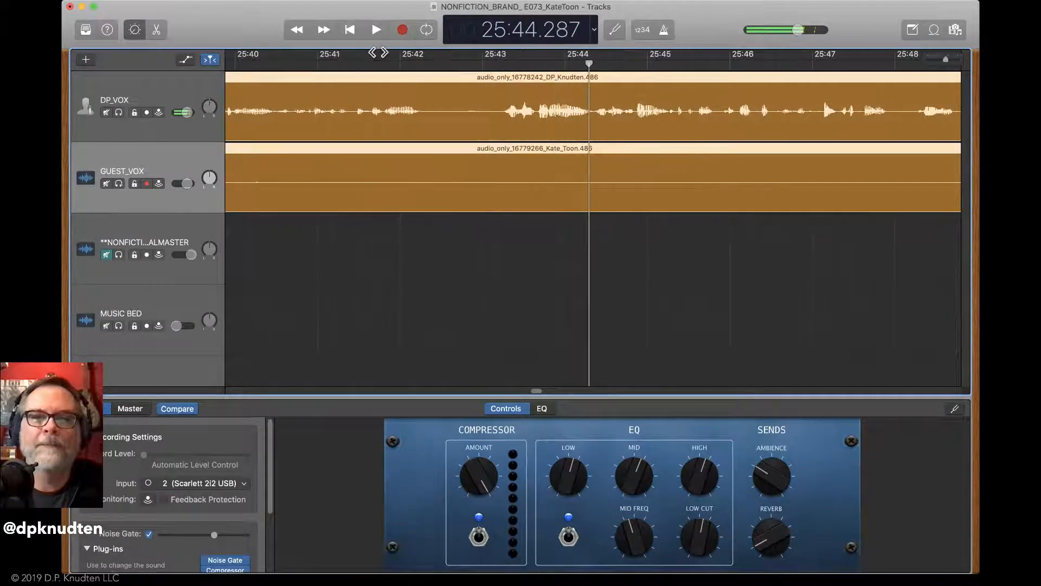
pyautogui.click(433, 63)
pyautogui.press('super+t')
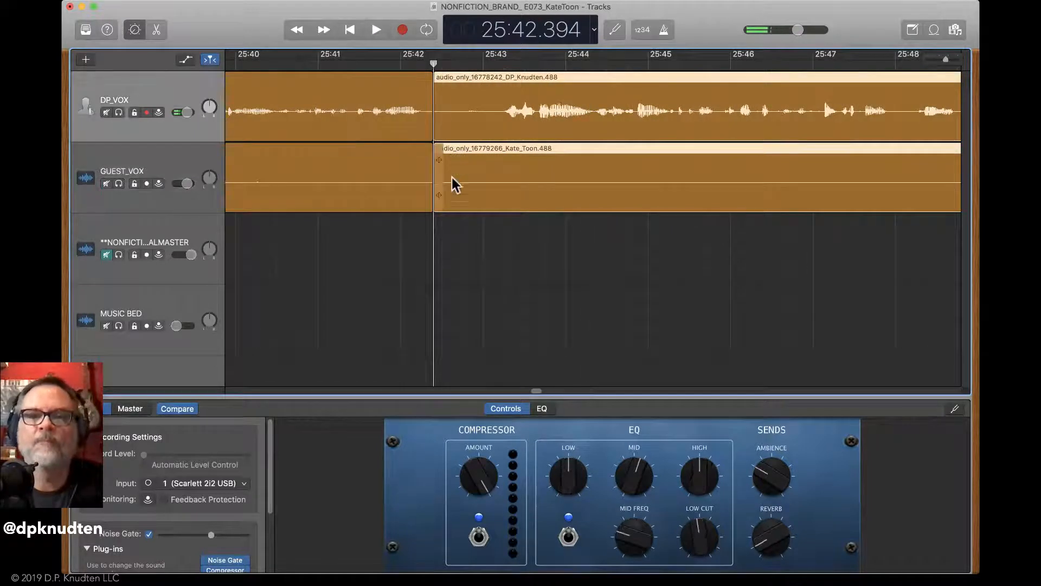
pyautogui.moveTo(441, 201)
pyautogui.mouseDown()
pyautogui.moveTo(502, 202)
pyautogui.moveTo(460, 199)
pyautogui.mouseUp()
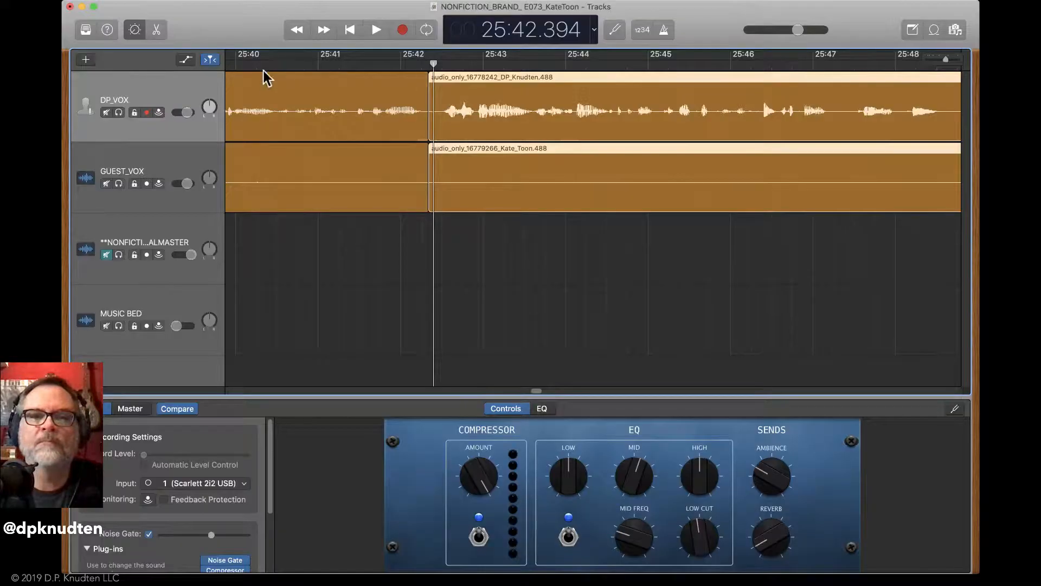
# Split both voice tracks at 26:00.125, trim the later clips' start to about 26:01.0, and close the gap
pyautogui.press('space')
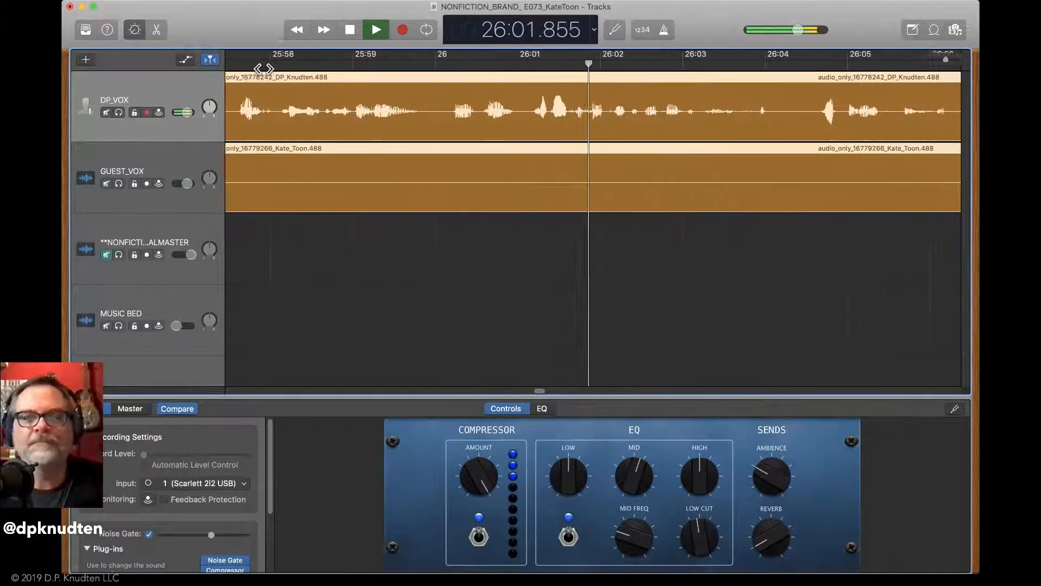
pyautogui.press('space')
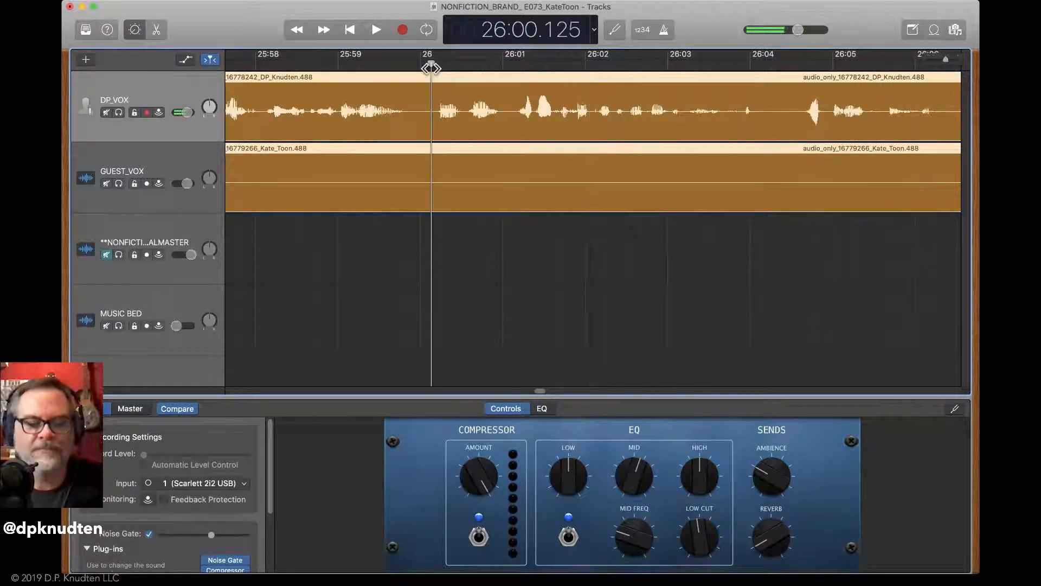
pyautogui.press('super+t')
pyautogui.click(437, 168)
pyautogui.moveTo(436, 192); pyautogui.dragTo(464, 192)
pyautogui.click(544, 191)
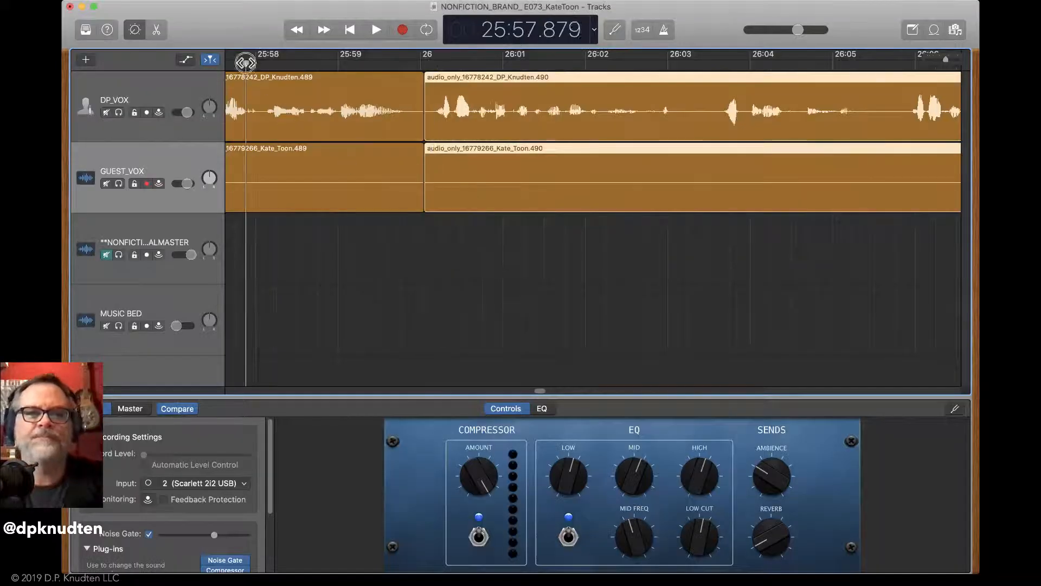
# Replay the edit from 25:57.879 and split both voice tracks again at 26:02.000
pyautogui.press('space')
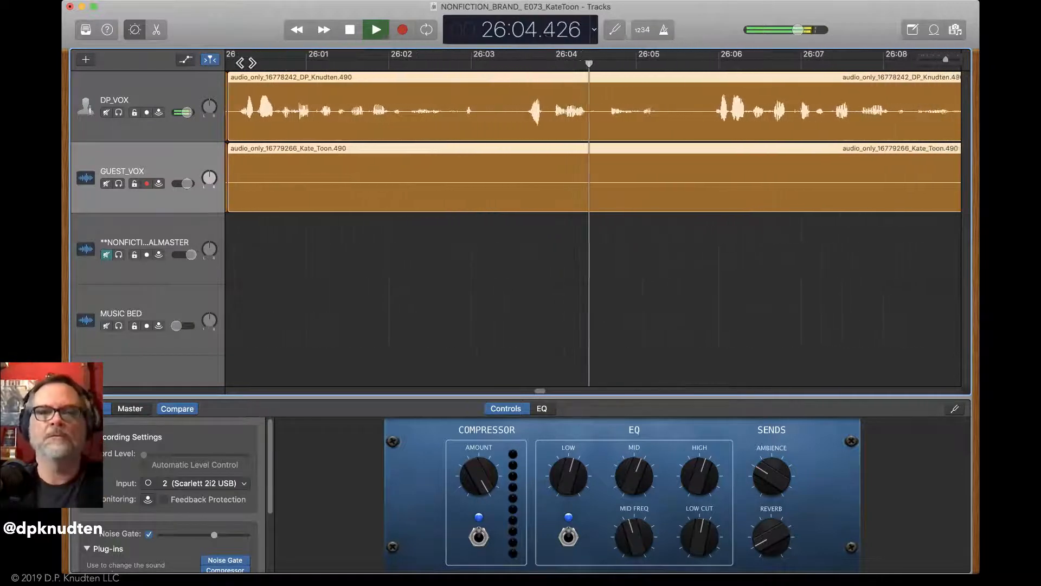
pyautogui.press('space')
pyautogui.hscroll(-5, 340, 67)
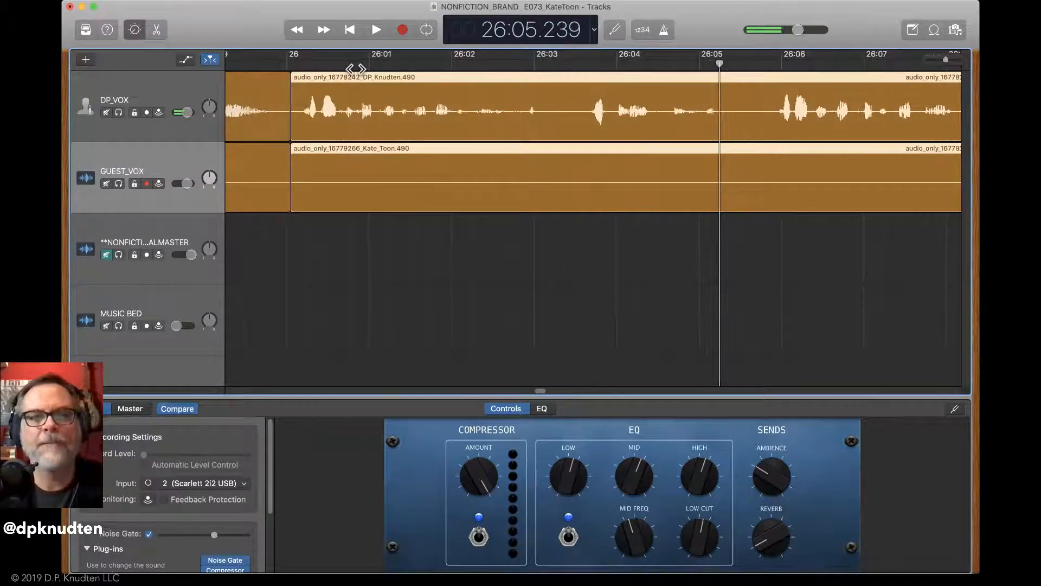
pyautogui.press('space')
pyautogui.press('space')
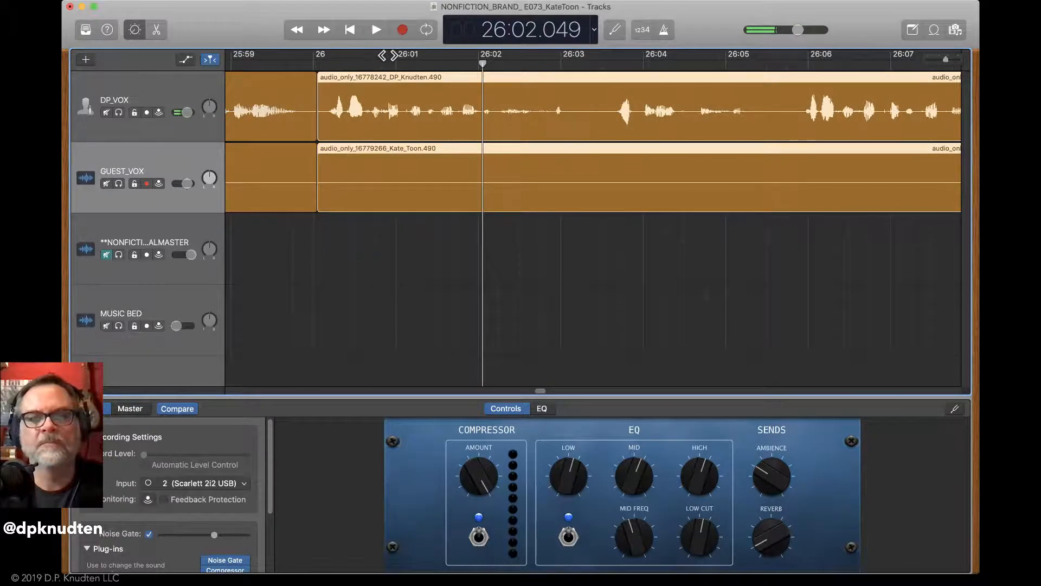
pyautogui.press('space')
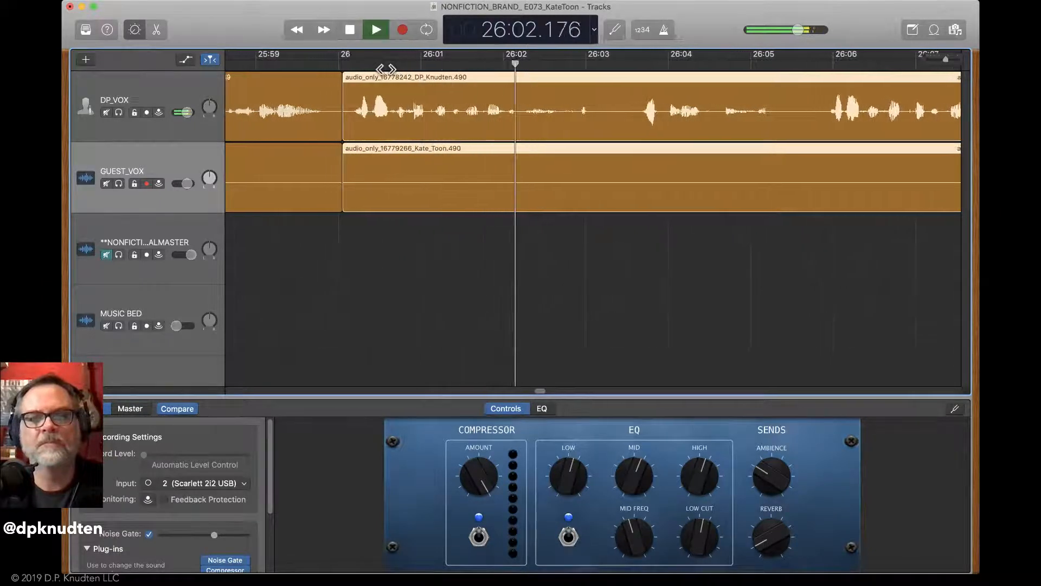
pyautogui.press('space')
pyautogui.click(509, 62)
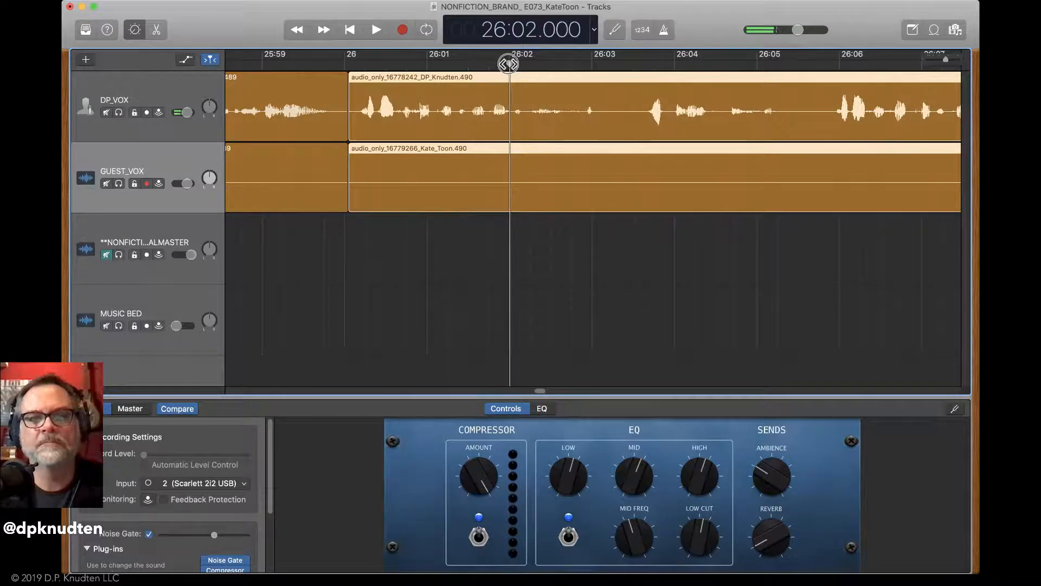
pyautogui.press('super+t')
# Remove the short clips between 26:00 and 26:02, trim the later clips' start to about 26:05.8, and join them at about 26:00
pyautogui.press('space')
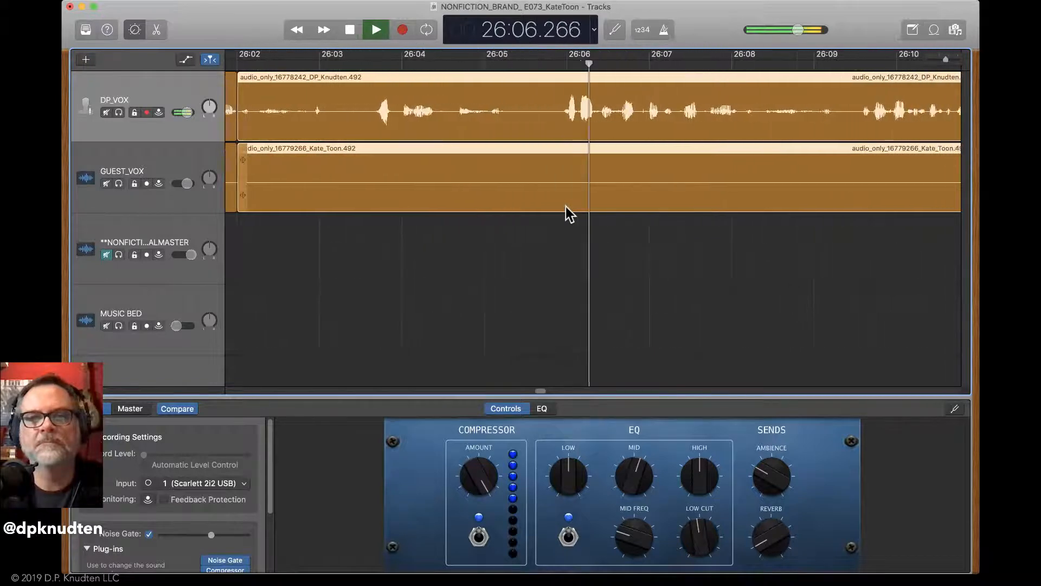
pyautogui.press('space')
pyautogui.hscroll(-4, 566, 206)
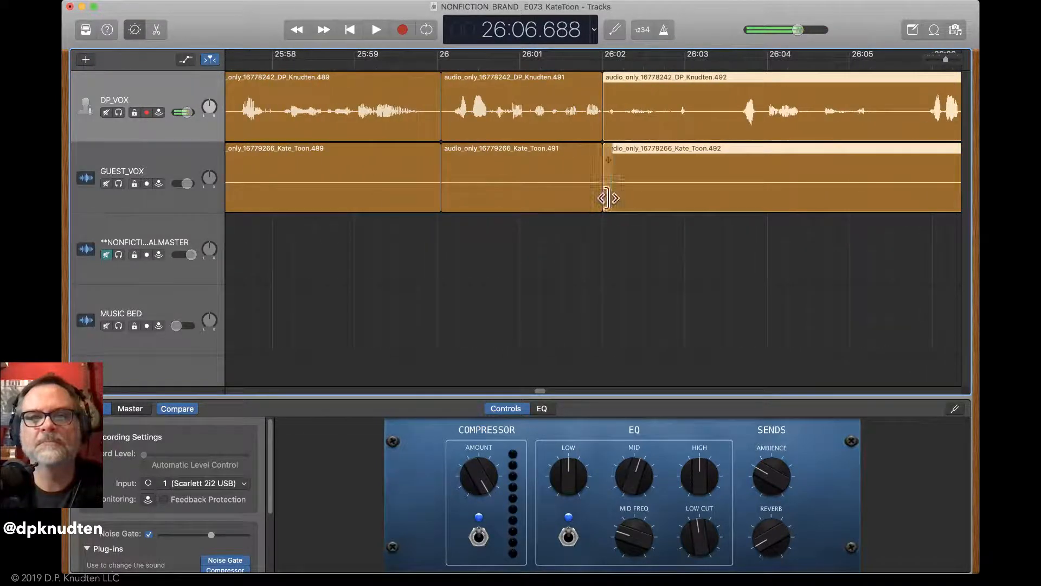
pyautogui.moveTo(607, 194); pyautogui.dragTo(928, 168)
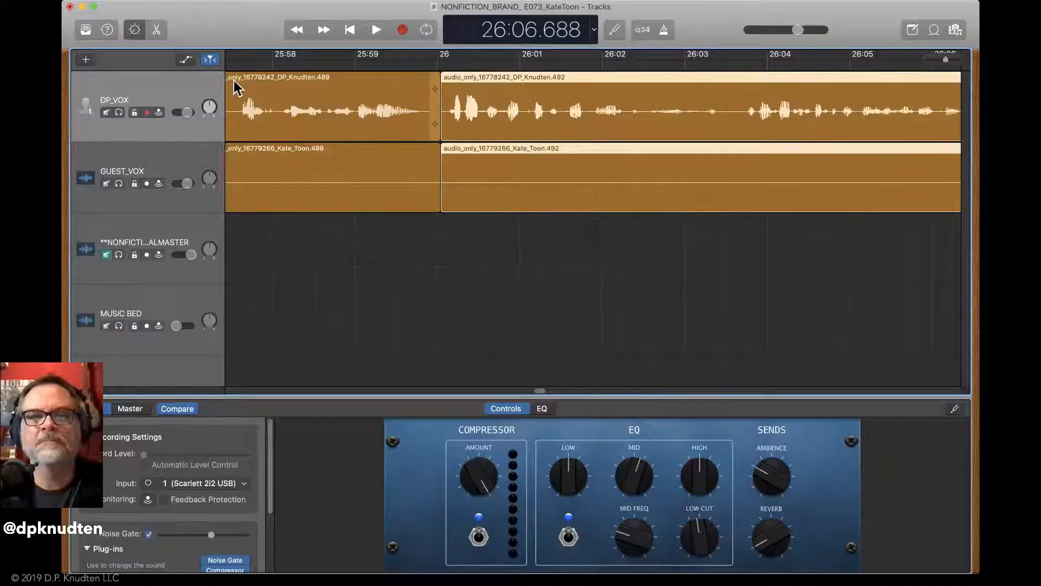
# Split both voice tracks at 26:08.500, trim the later clips' start to about 26:09.5, and close the gap
pyautogui.click(242, 64)
pyautogui.press('space')
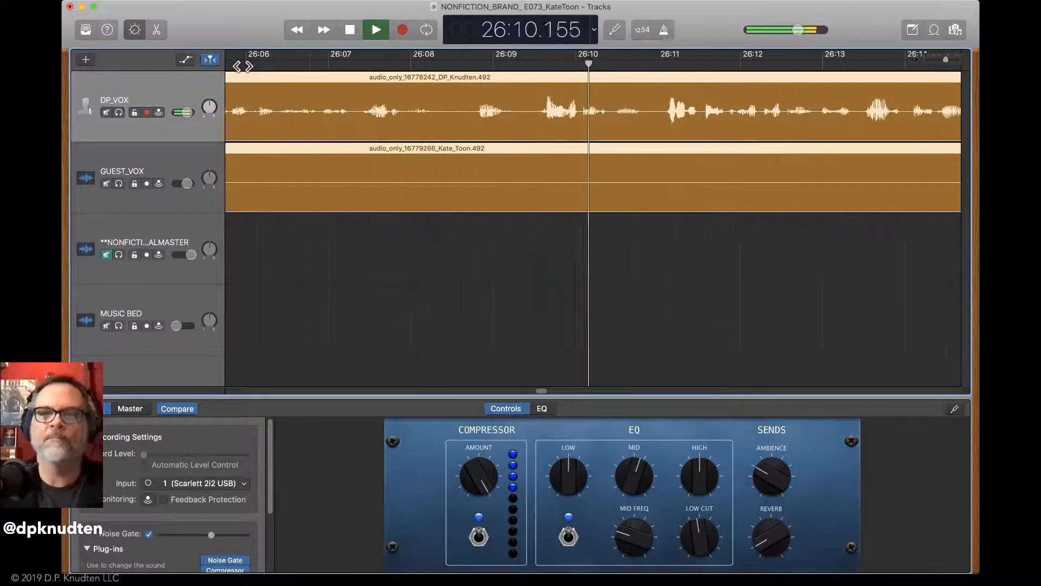
pyautogui.press('space')
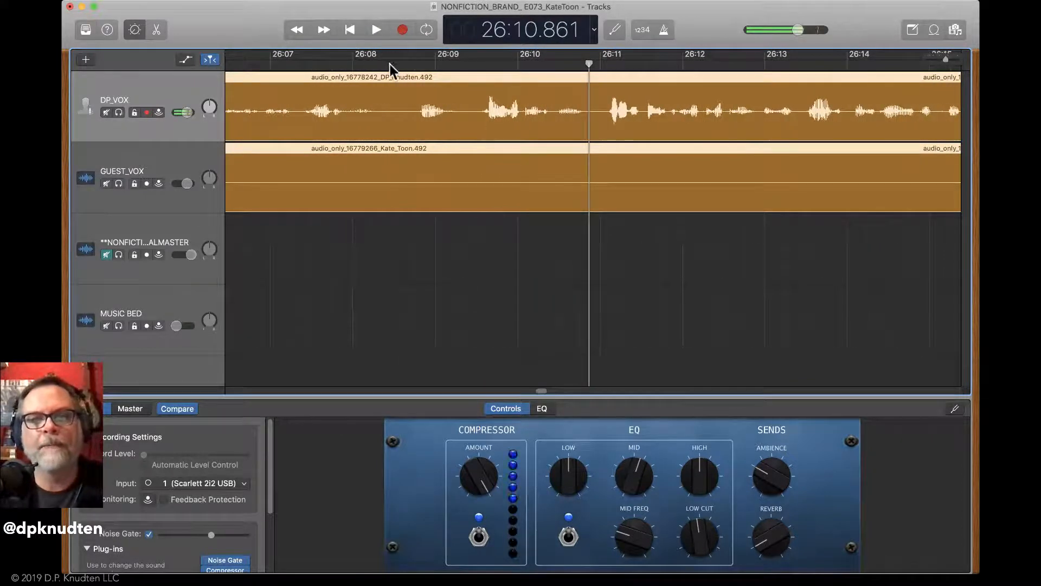
pyautogui.click(396, 169)
pyautogui.press('cmd+t')
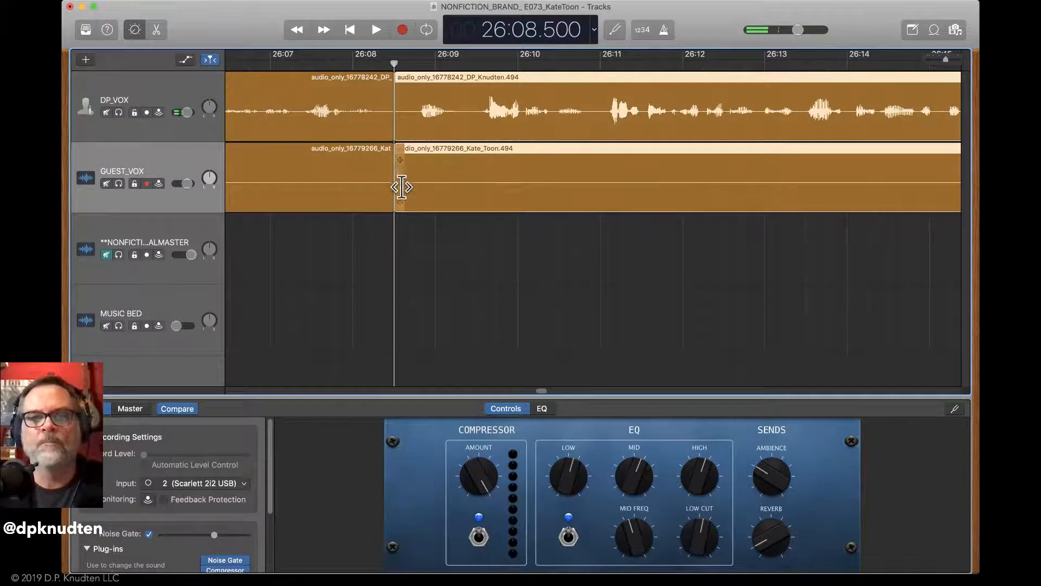
pyautogui.moveTo(401, 195); pyautogui.dragTo(482, 200)
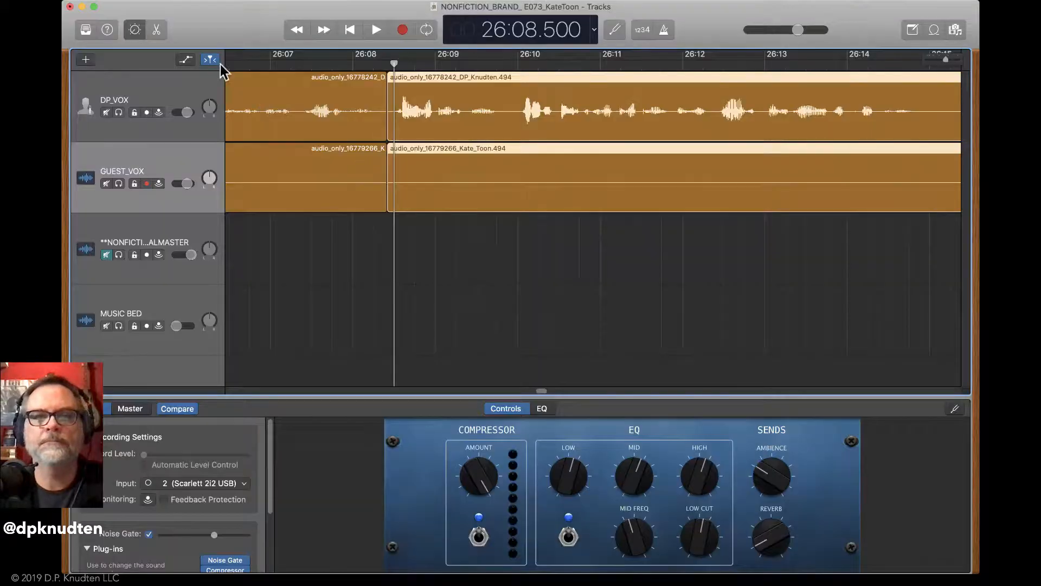
# Split both voice tracks at 26:32.600 and trim the later DP_VOX clip's start to about 26:32.9
pyautogui.press('space')
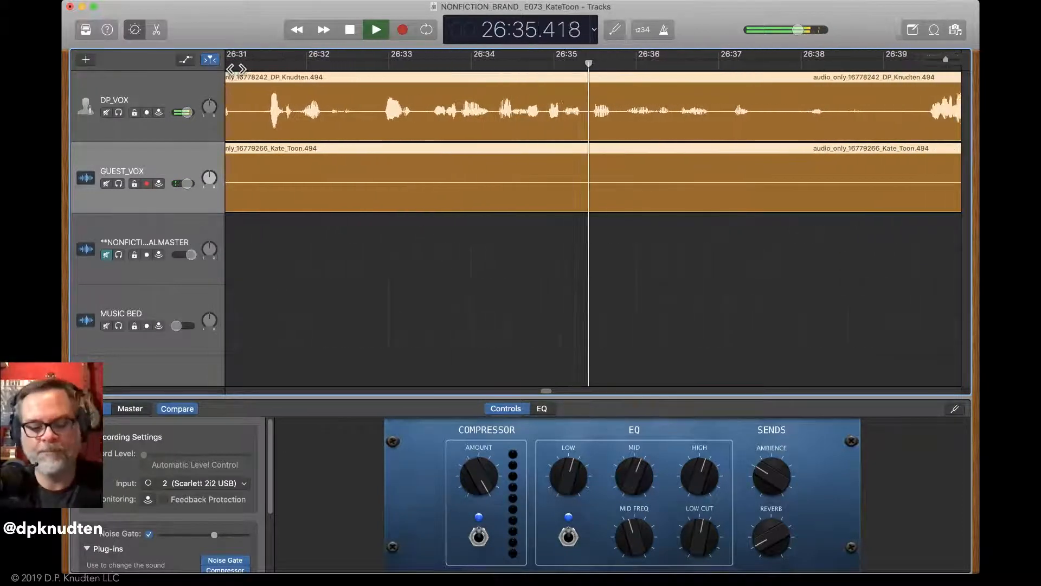
pyautogui.press('space')
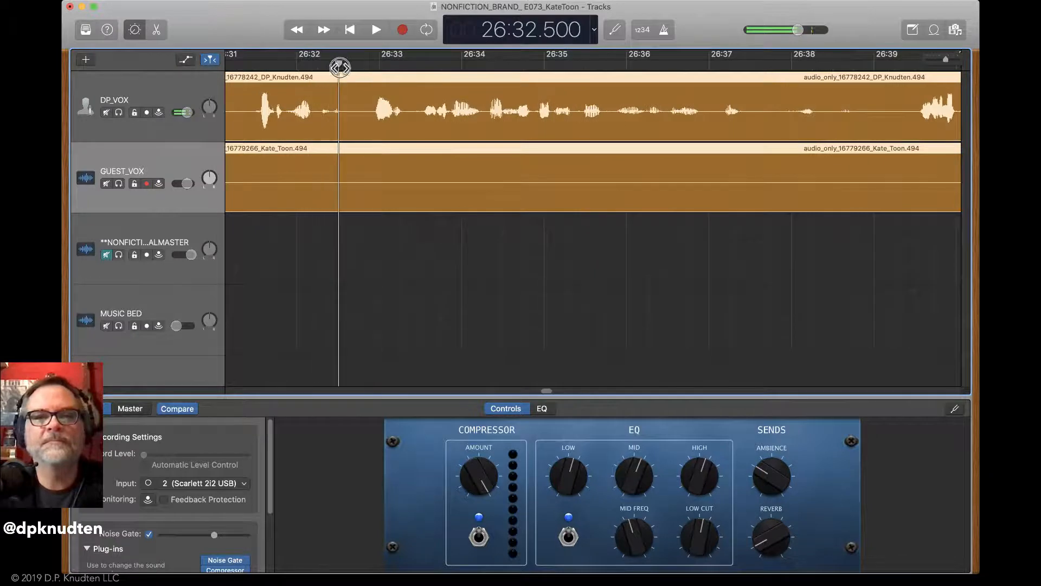
pyautogui.press('super+t')
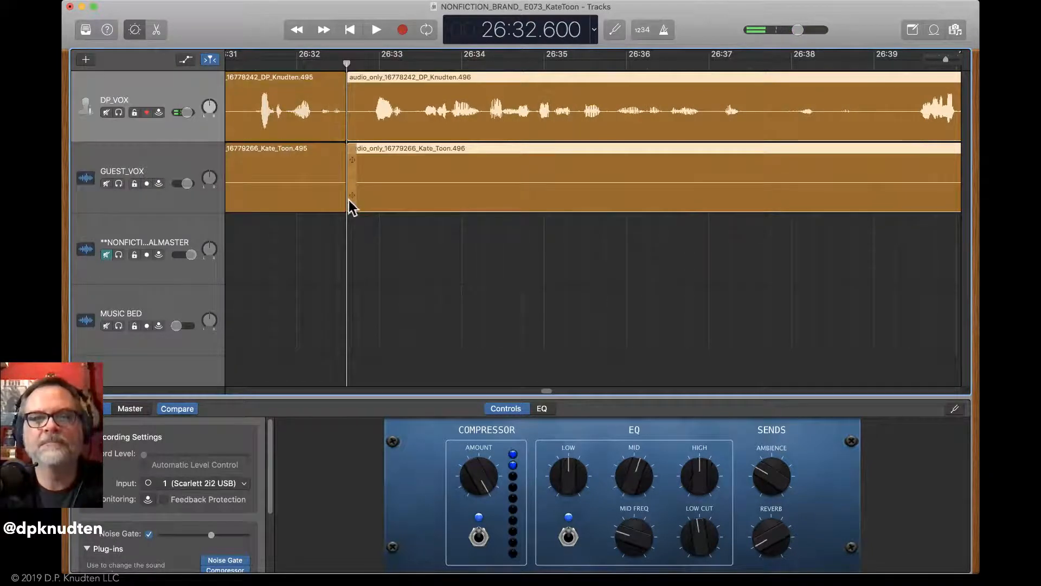
pyautogui.click(411, 292)
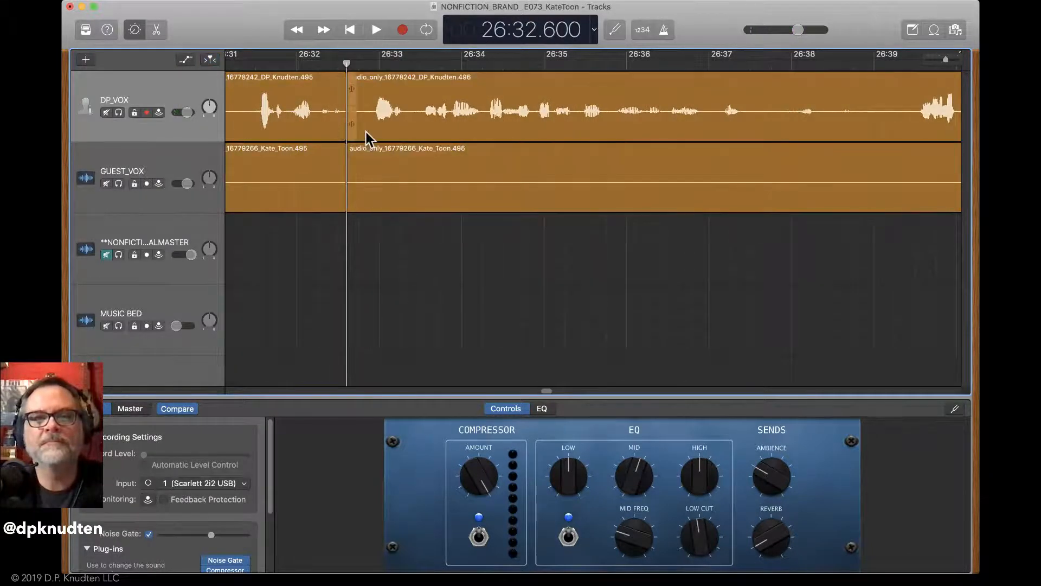
pyautogui.moveTo(353, 129); pyautogui.dragTo(378, 133)
# Replay across the gap and trim the start of the later DP_VOX and GUEST_VOX clips to about 26:33.5
pyautogui.click(246, 69)
pyautogui.press('space')
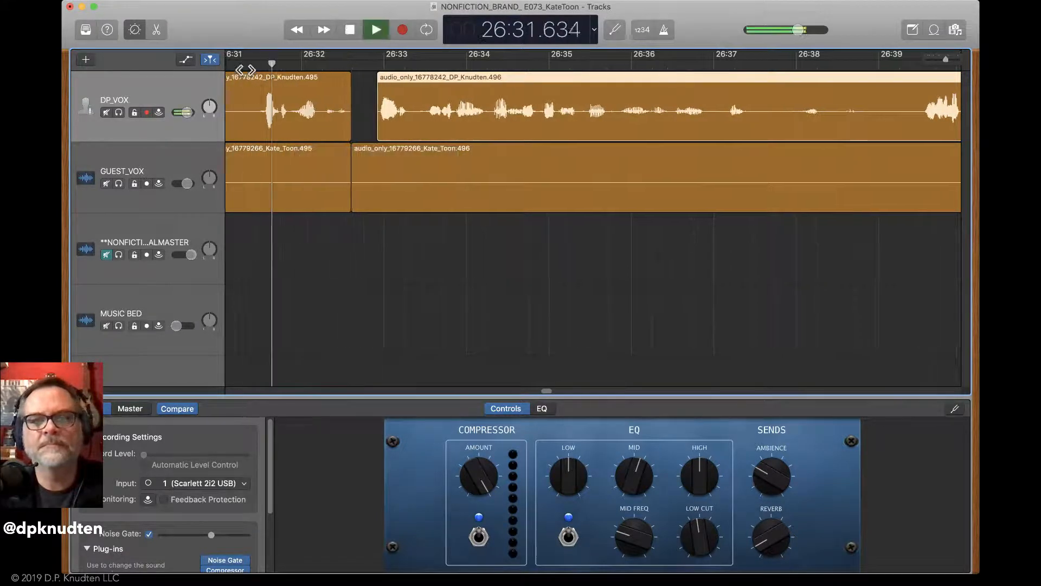
pyautogui.hscroll(-2, 245, 69)
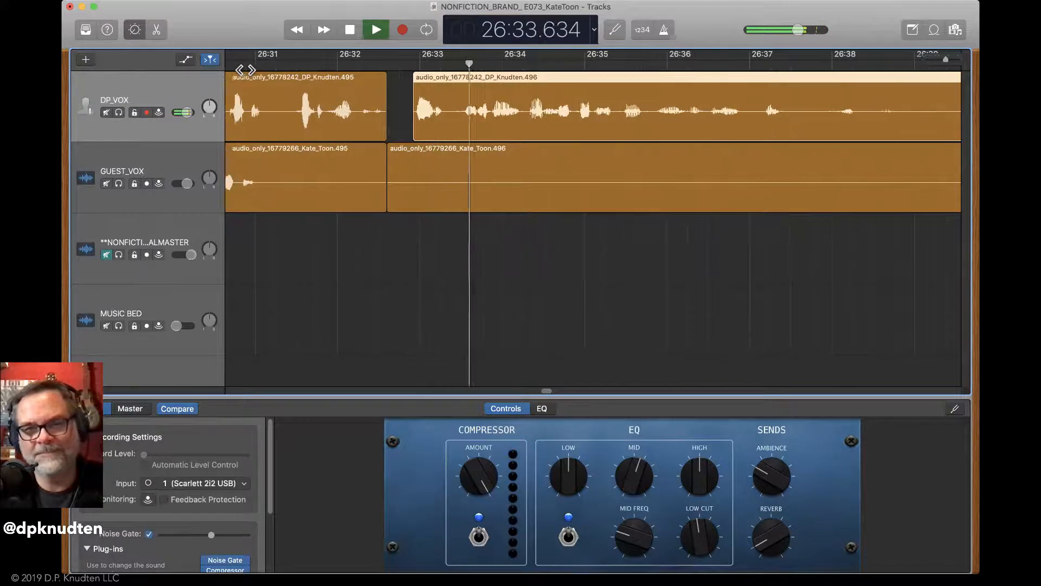
pyautogui.press('space')
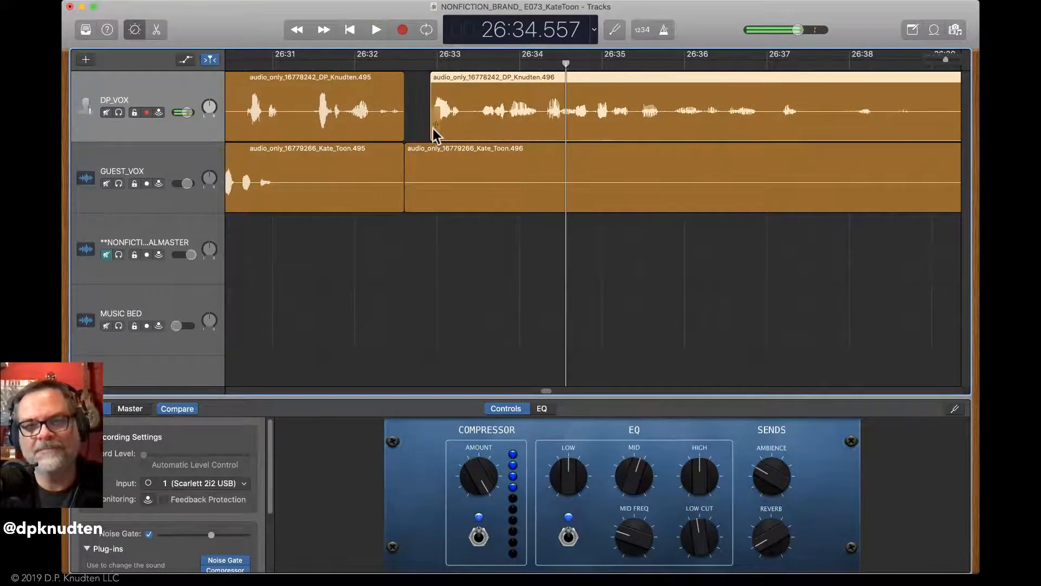
pyautogui.moveTo(415, 208); pyautogui.dragTo(483, 200)
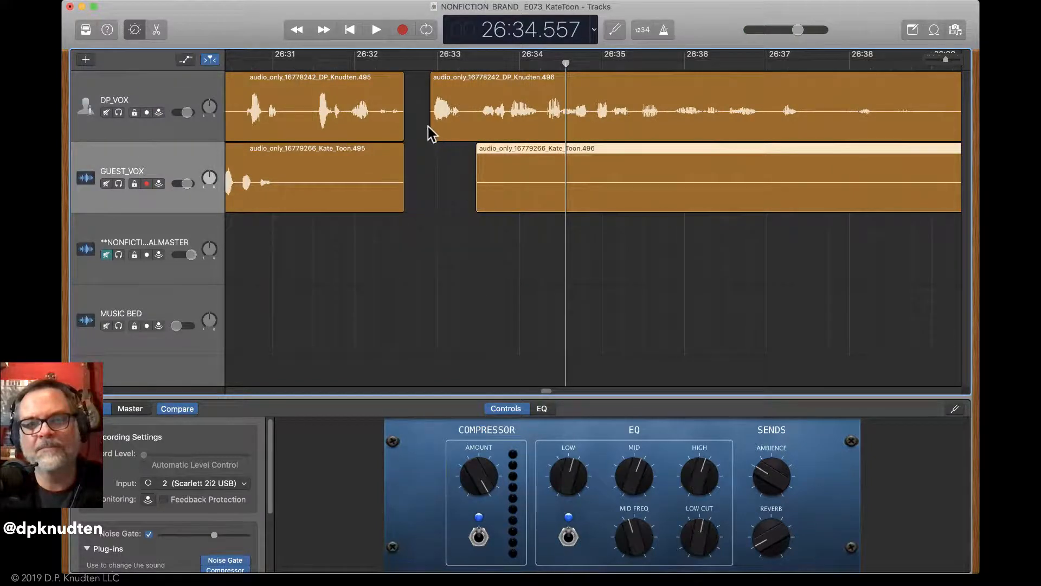
pyautogui.moveTo(433, 133); pyautogui.dragTo(478, 136)
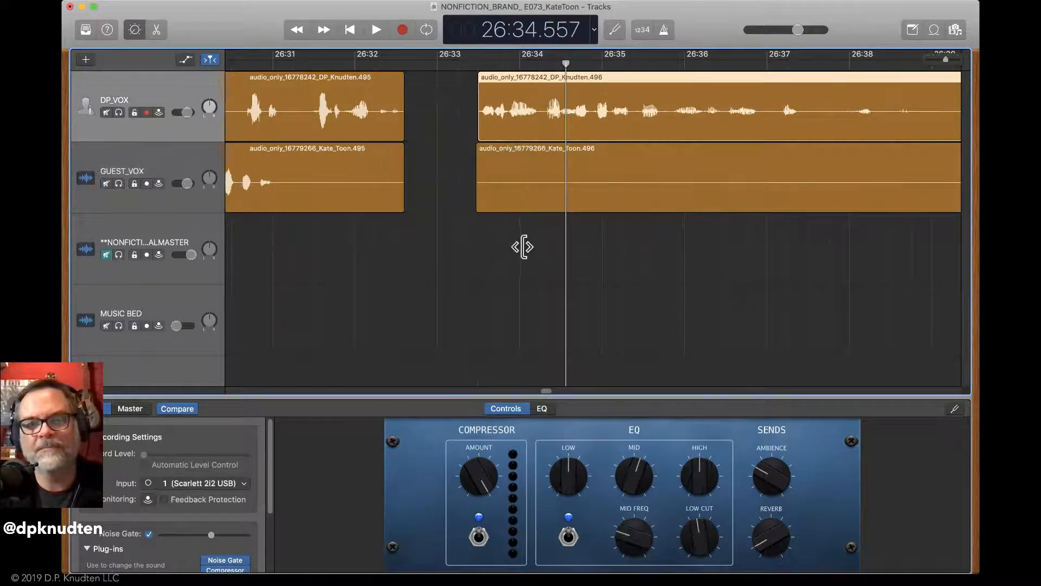
# Move both later voice clips earlier to about 26:32.75, leaving a short pause, and play the transition from 26:30.500
pyautogui.moveTo(523, 246); pyautogui.dragTo(504, 49)
pyautogui.click(526, 194)
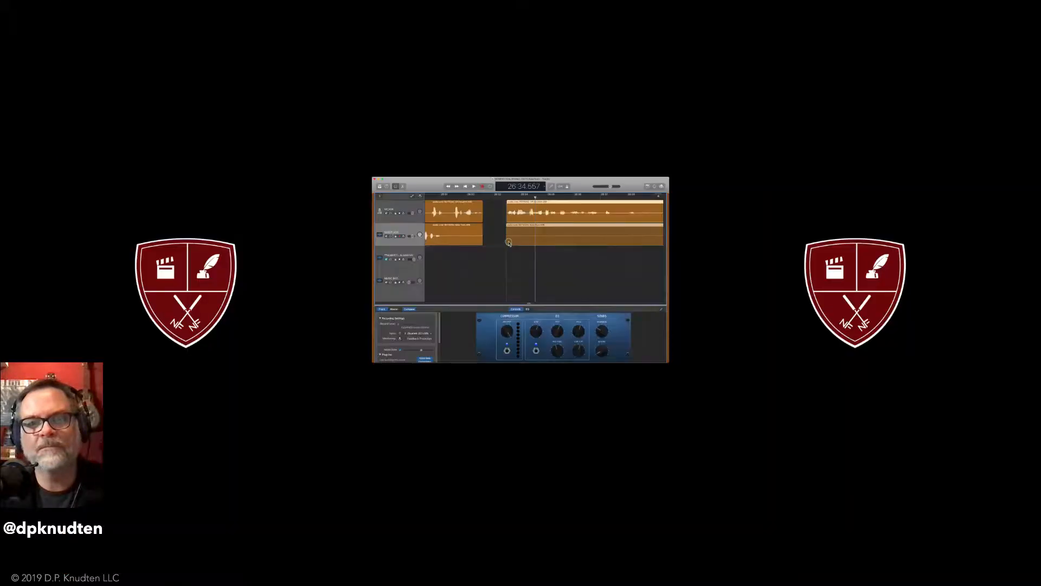
pyautogui.moveTo(499, 243); pyautogui.dragTo(501, 243)
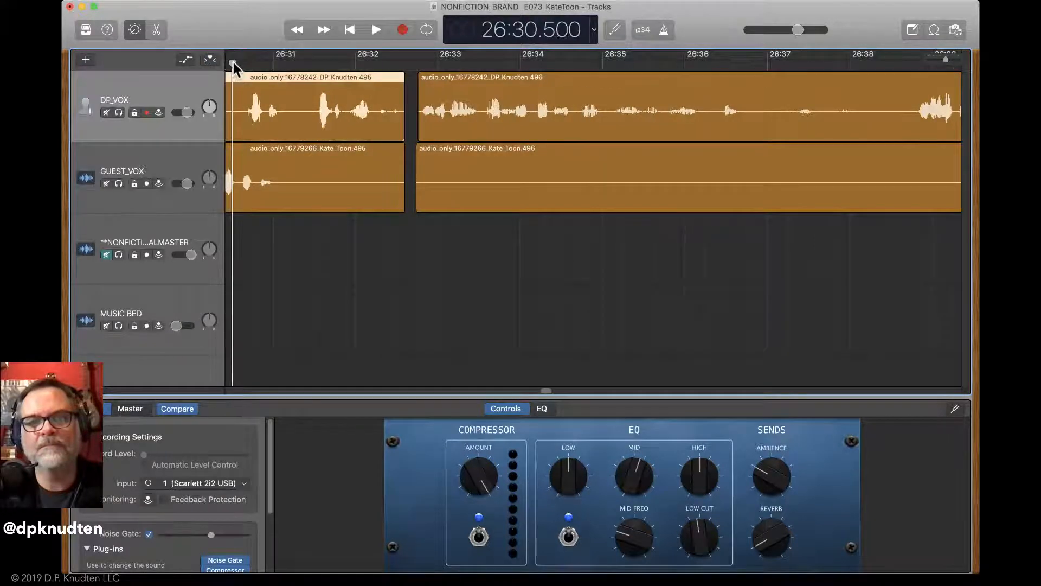
pyautogui.press('space')
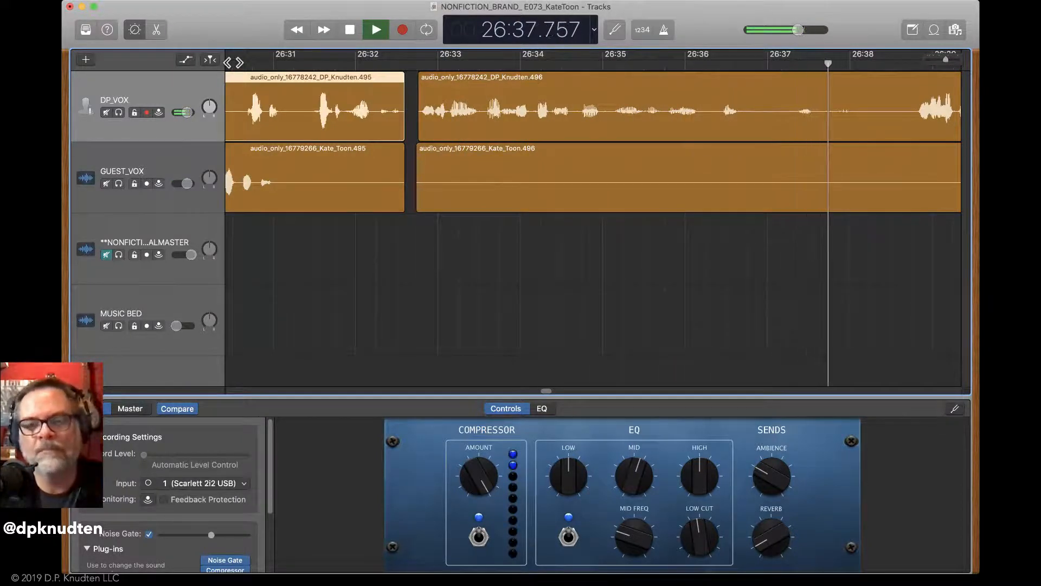
pyautogui.press('space')
# Replay the host's speech from about 26:33.8 and split both voice tracks at 26:36.360, just before the unwanted sounds
pyautogui.hscroll(1, 421, 95)
pyautogui.hscroll(5, 421, 95)
pyautogui.press('space')
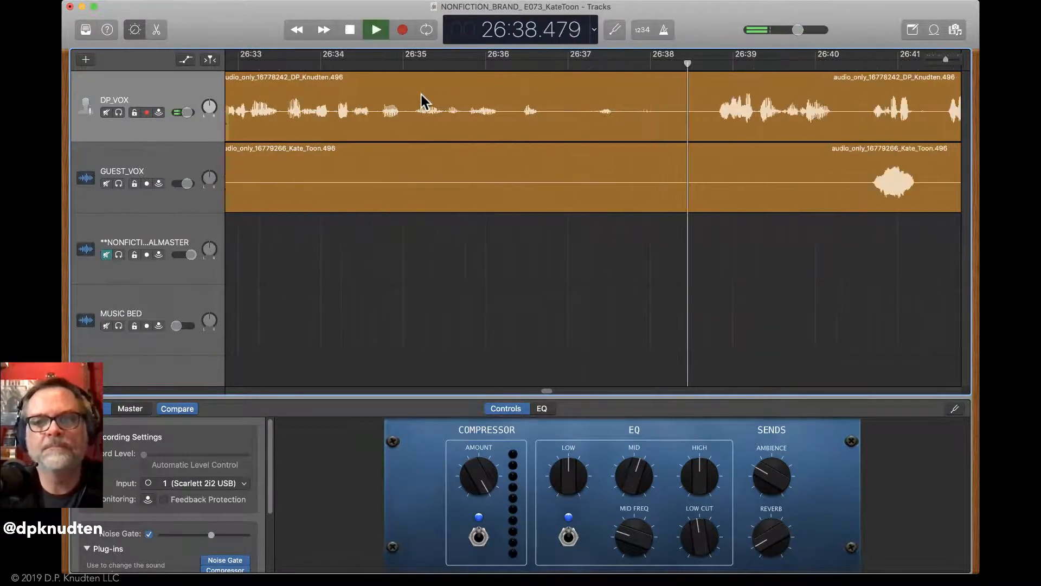
pyautogui.press('space')
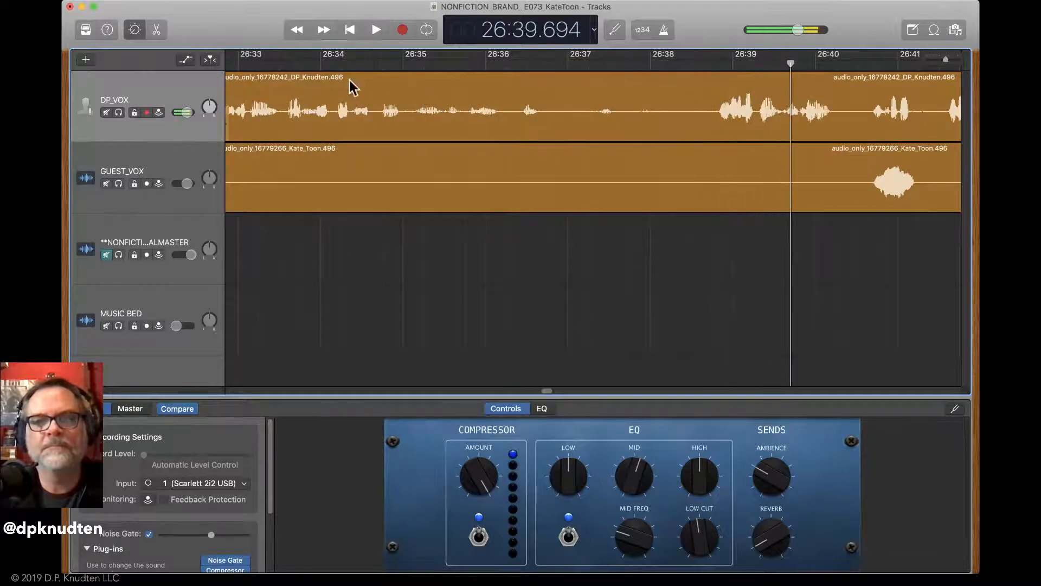
pyautogui.click(303, 63)
pyautogui.press('space')
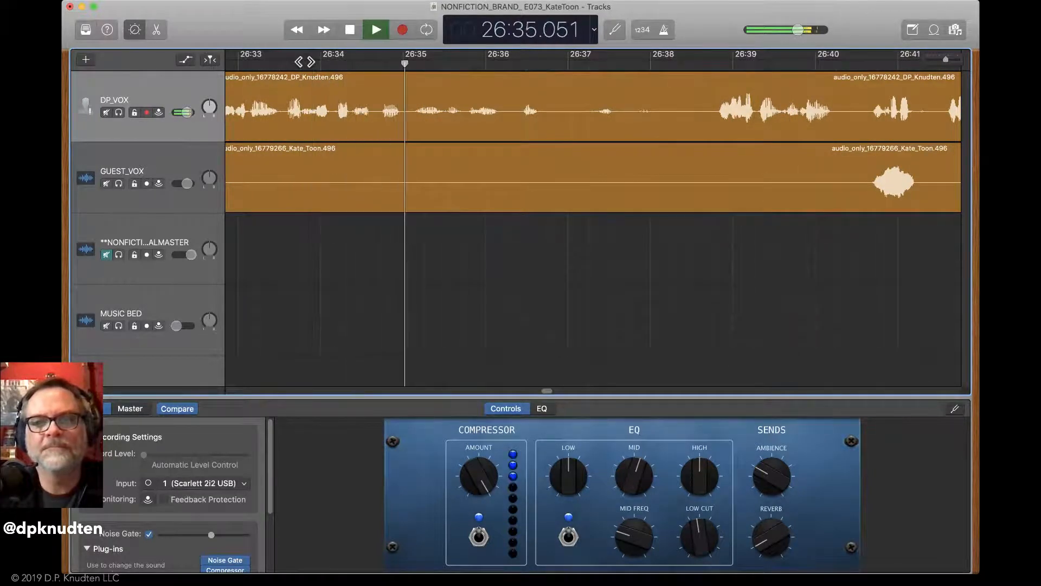
pyautogui.press('space')
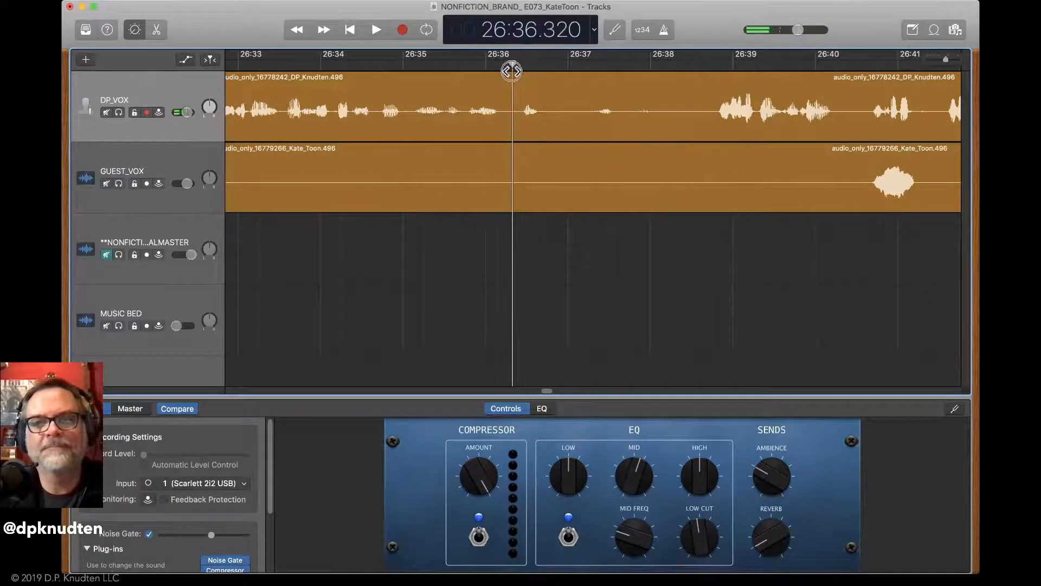
pyautogui.moveTo(645, 266); pyautogui.dragTo(605, 70)
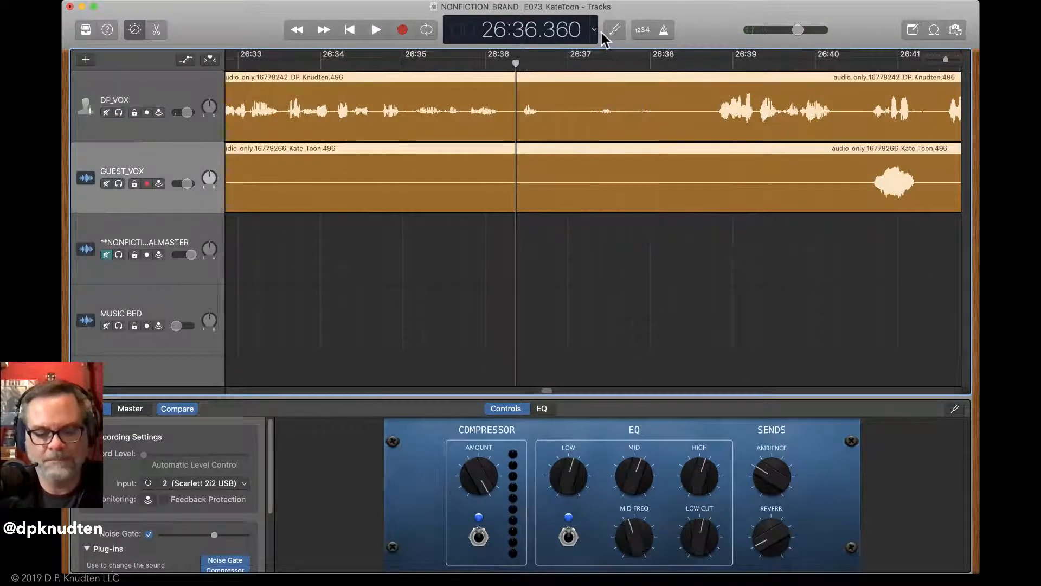
pyautogui.press('super+t')
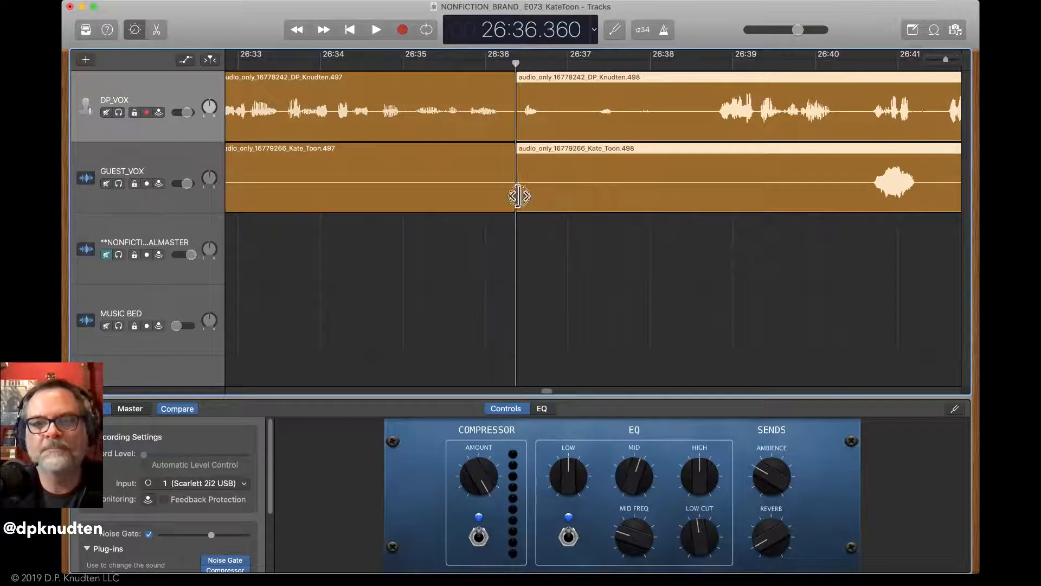
# Trim the later voice clips' start to about 26:38.3, close the gap, and play the transition from 26:33.834
pyautogui.moveTo(518, 196); pyautogui.dragTo(679, 189)
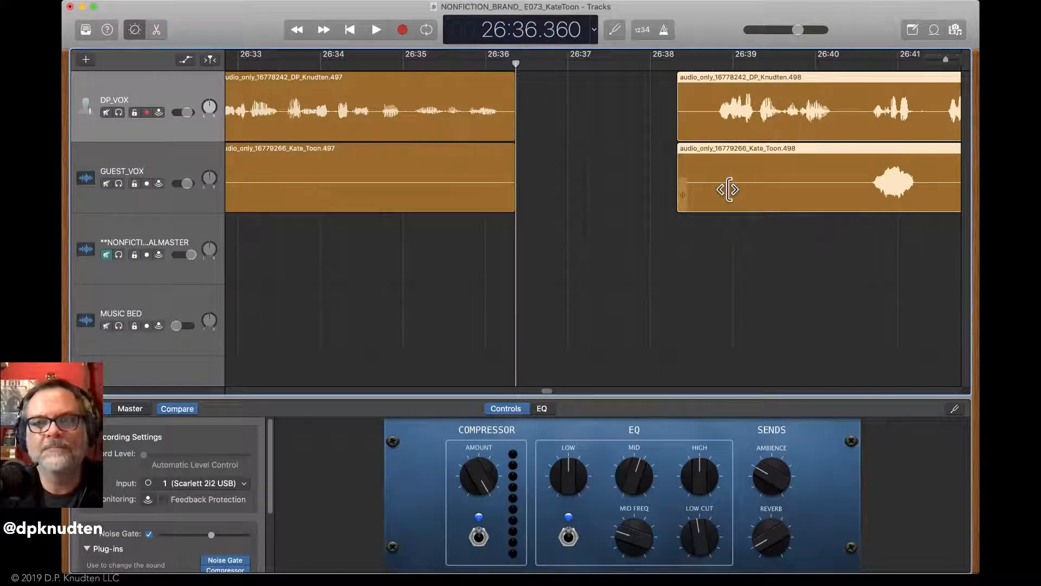
pyautogui.press('super+z')
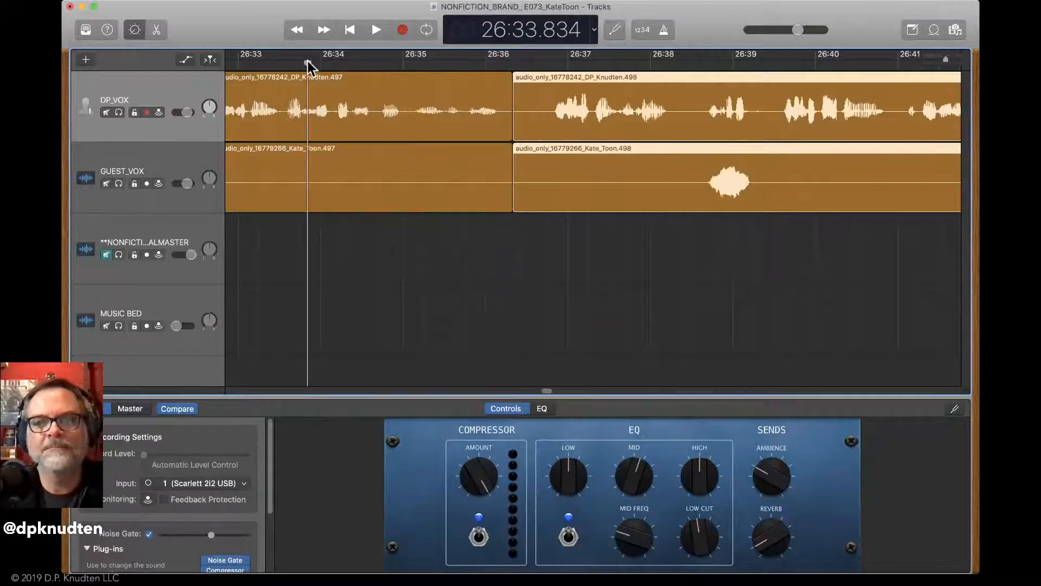
pyautogui.press('space')
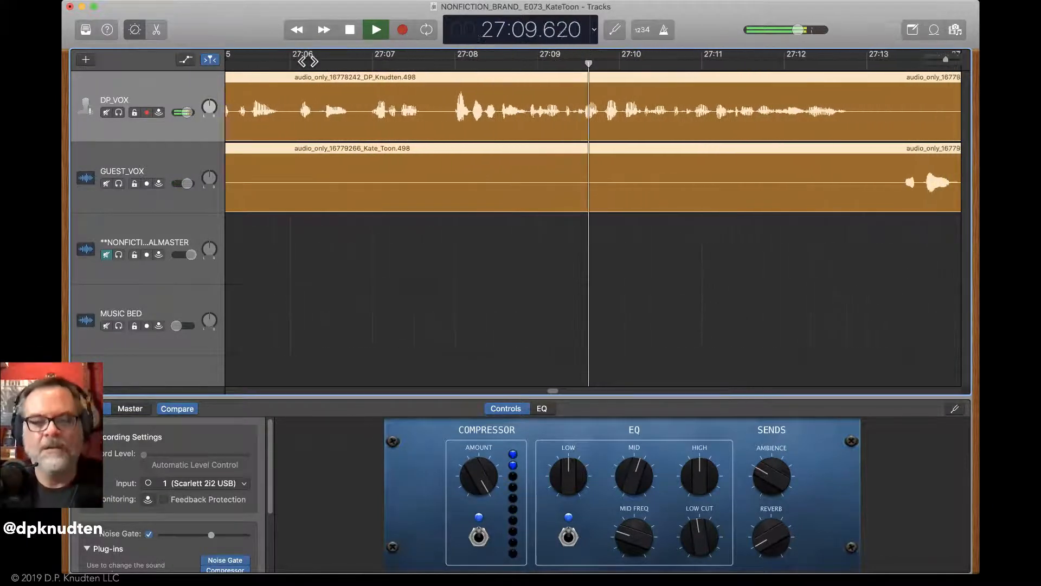
# Split both voice tracks at 27:07.640 and trim the later clips' start to about 27:07.9
pyautogui.press('space')
pyautogui.moveTo(378, 64); pyautogui.dragTo(402, 67)
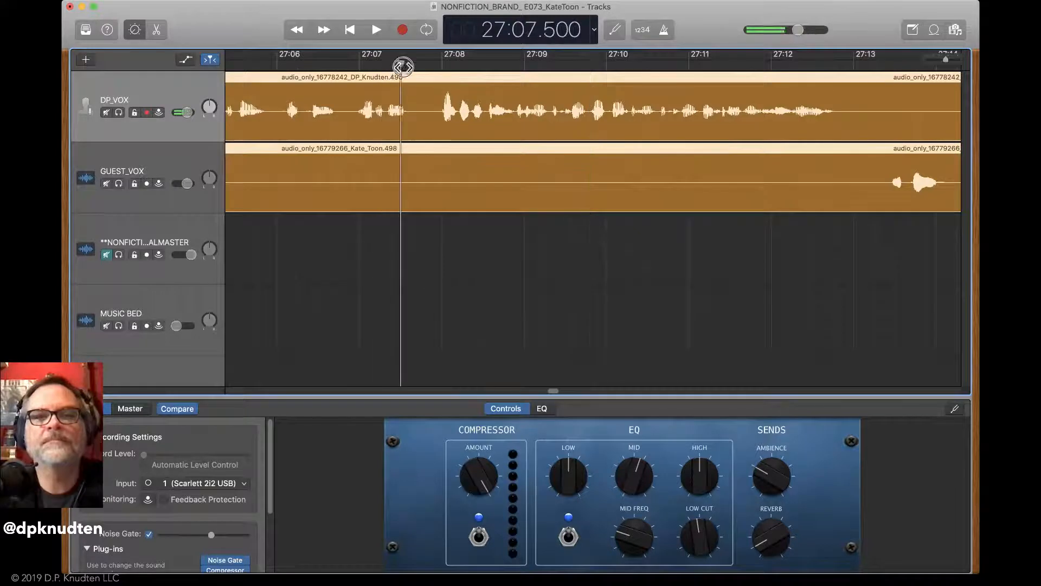
pyautogui.press('super+t')
pyautogui.click(414, 207)
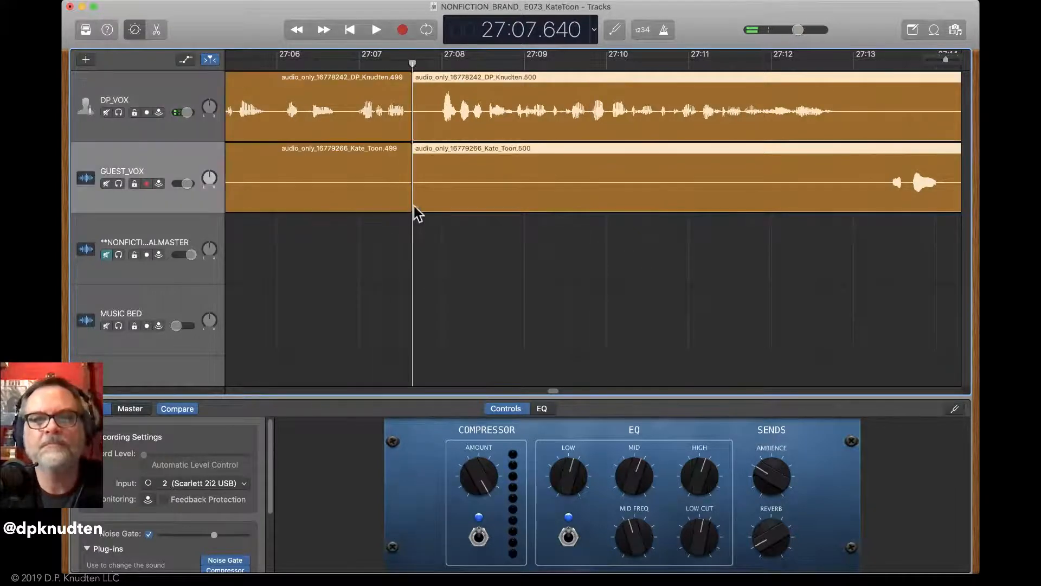
pyautogui.moveTo(413, 187); pyautogui.dragTo(439, 200)
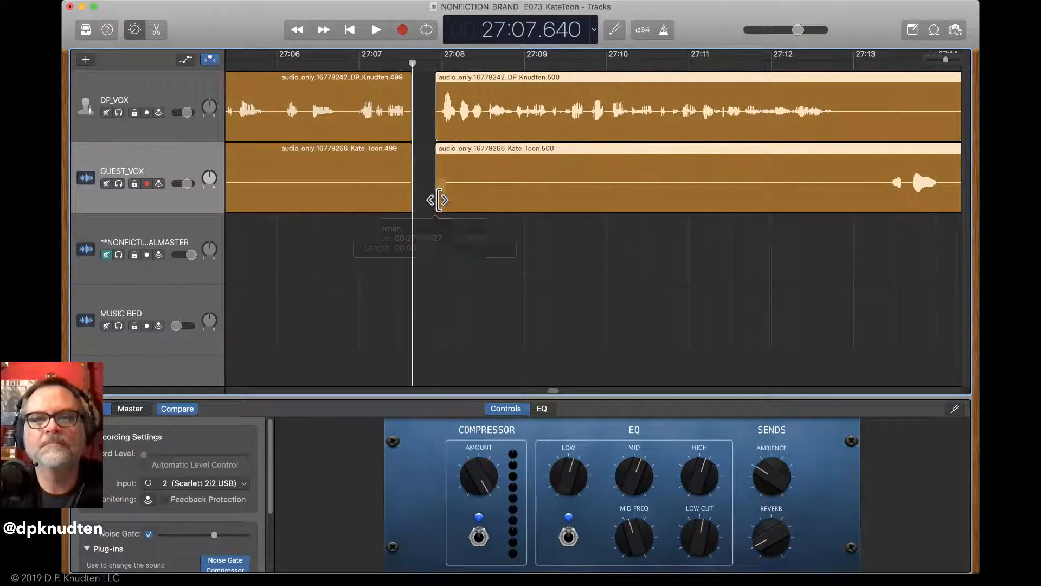
# Listen on to the guest's reply, split both voice tracks at 27:13.000, trim the later clips' start to about 27:13.3, and close the gap
pyautogui.press('space')
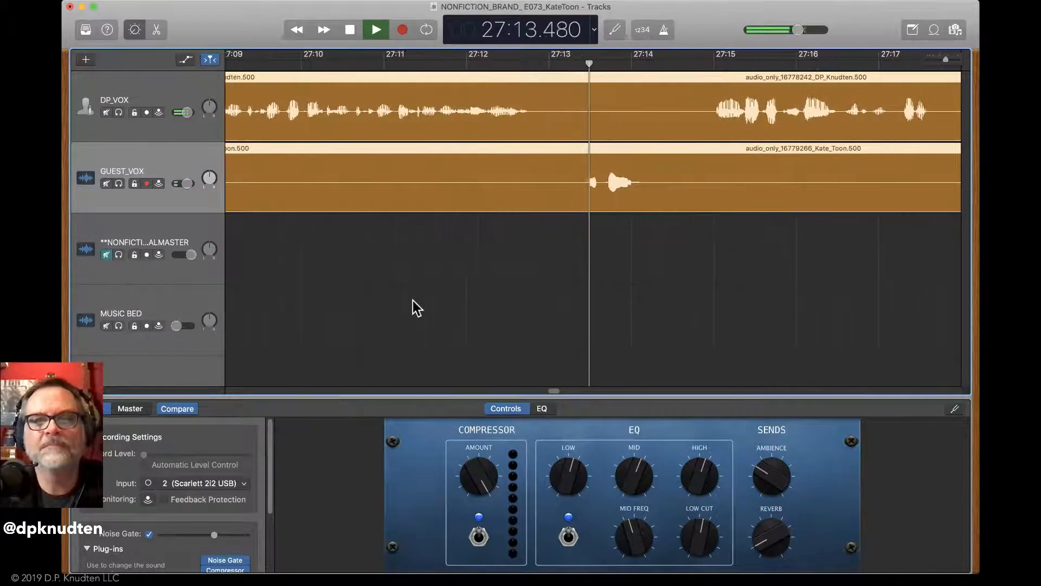
pyautogui.press('space')
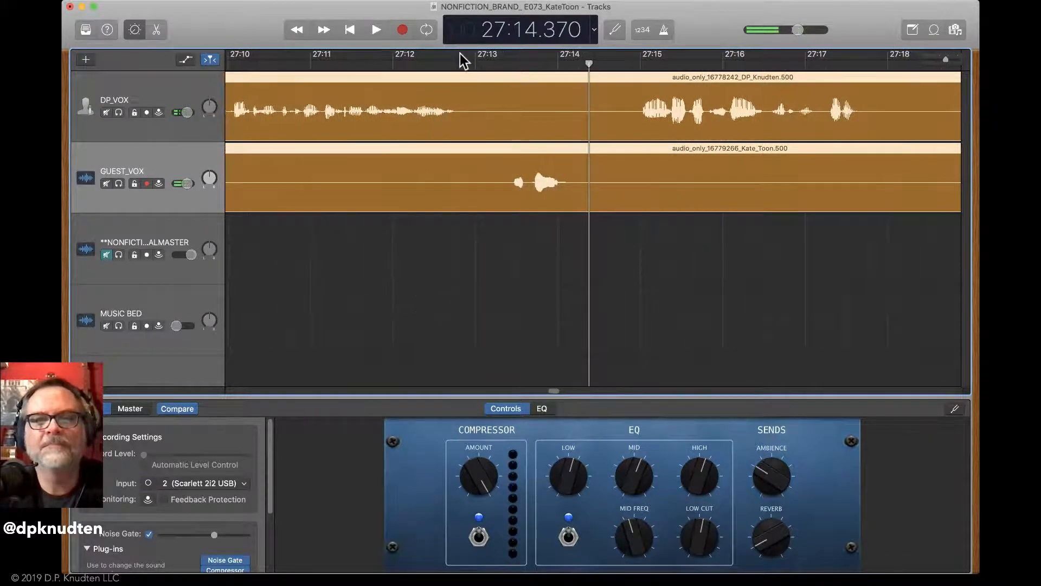
pyautogui.moveTo(461, 64); pyautogui.dragTo(477, 67)
pyautogui.press('cmd+t')
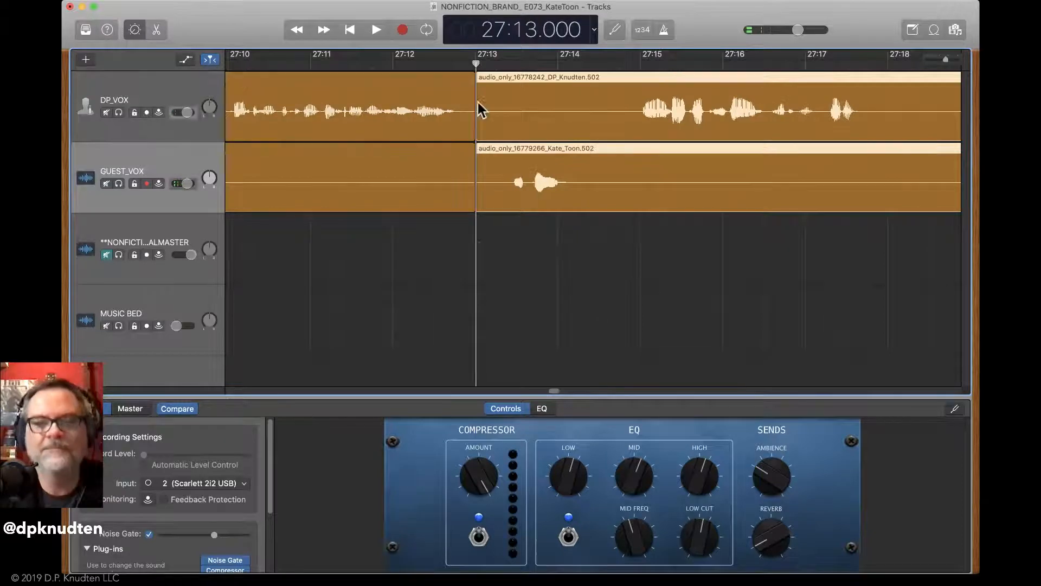
pyautogui.moveTo(485, 185); pyautogui.dragTo(505, 189)
pyautogui.click(598, 208)
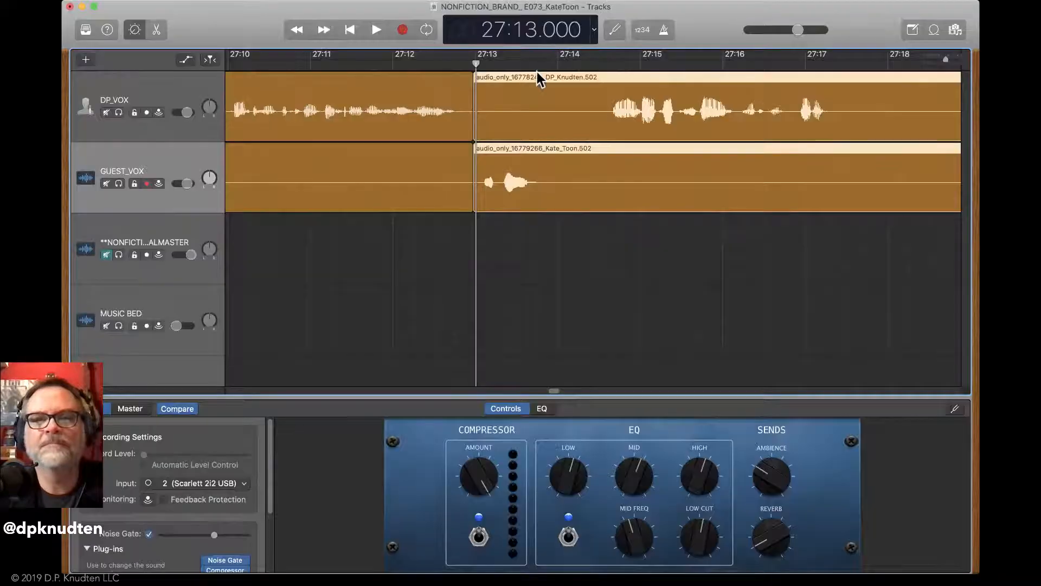
# Split both voice tracks at 27:13.920, cut the silence before the host's response by trimming and moving the later clips, and play the transition
pyautogui.moveTo(539, 66); pyautogui.dragTo(550, 66)
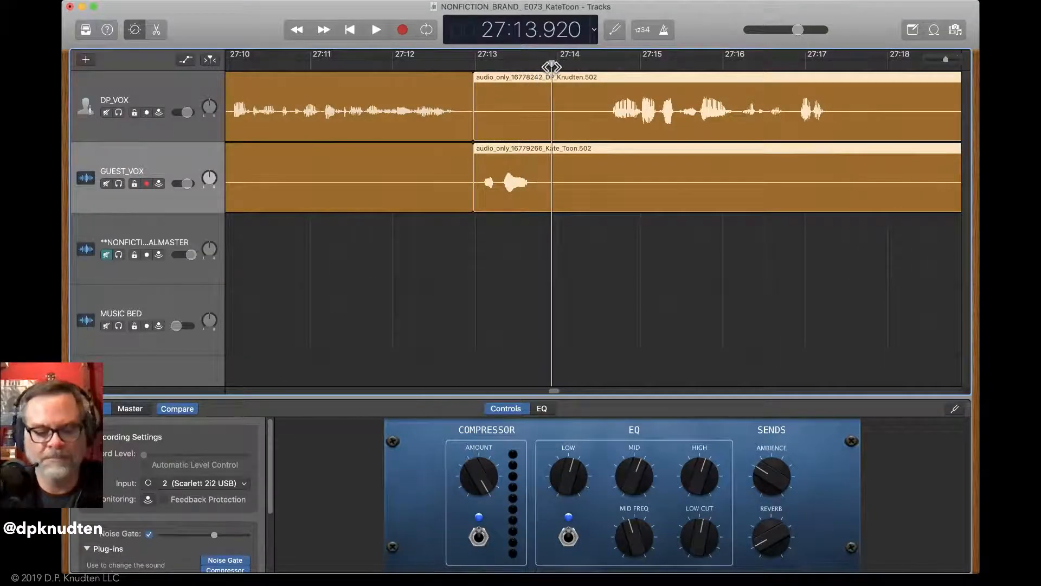
pyautogui.press('super+t')
pyautogui.moveTo(554, 195); pyautogui.dragTo(579, 212)
pyautogui.click(234, 68)
pyautogui.press('space')
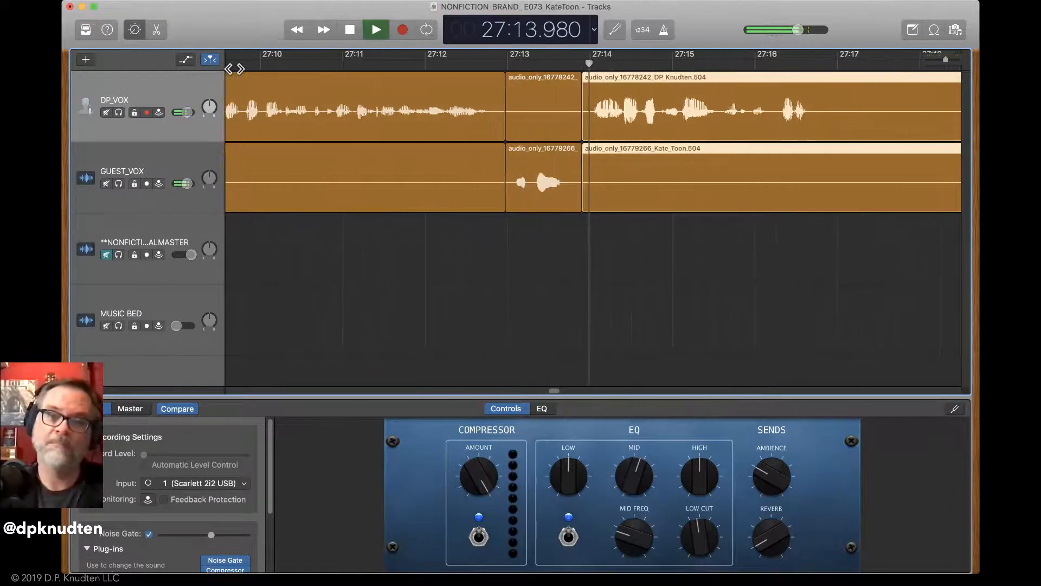
pyautogui.press('space')
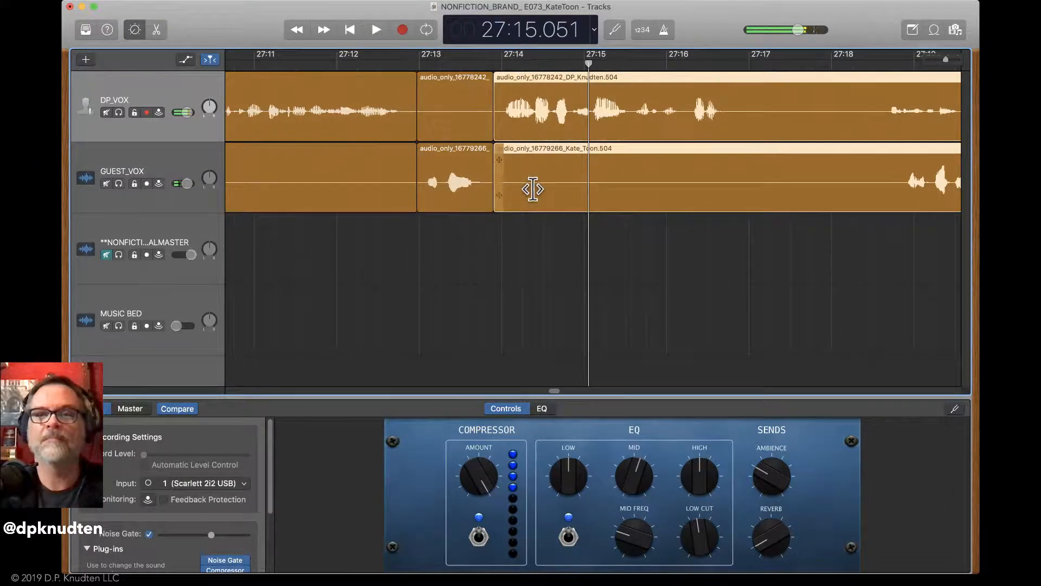
# Move both later voice clips to about 27:14.1 to leave a short pause, and replay from about 27:11.2
pyautogui.moveTo(535, 190); pyautogui.dragTo(551, 190)
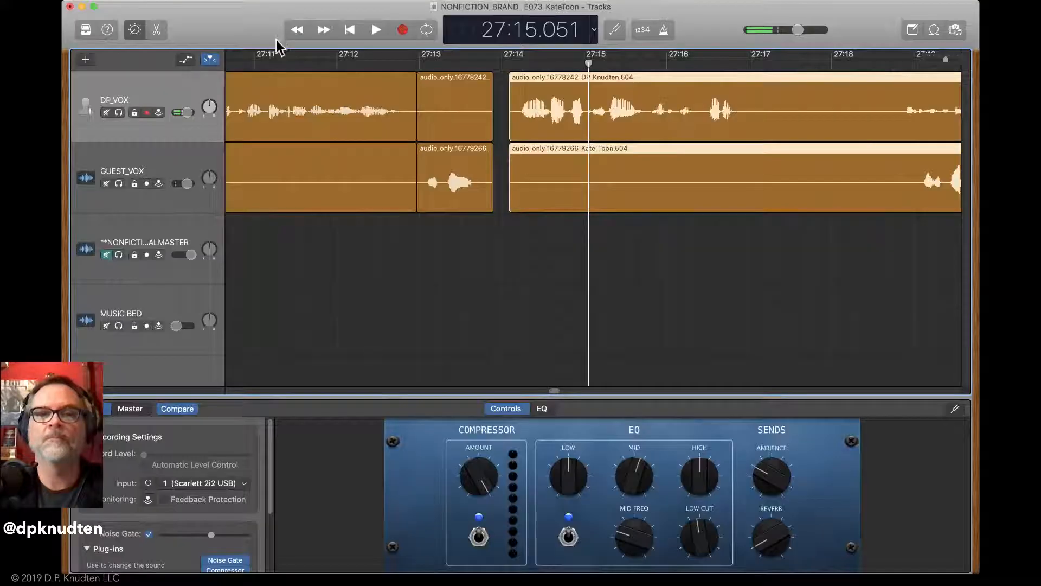
pyautogui.click(272, 63)
pyautogui.press('space')
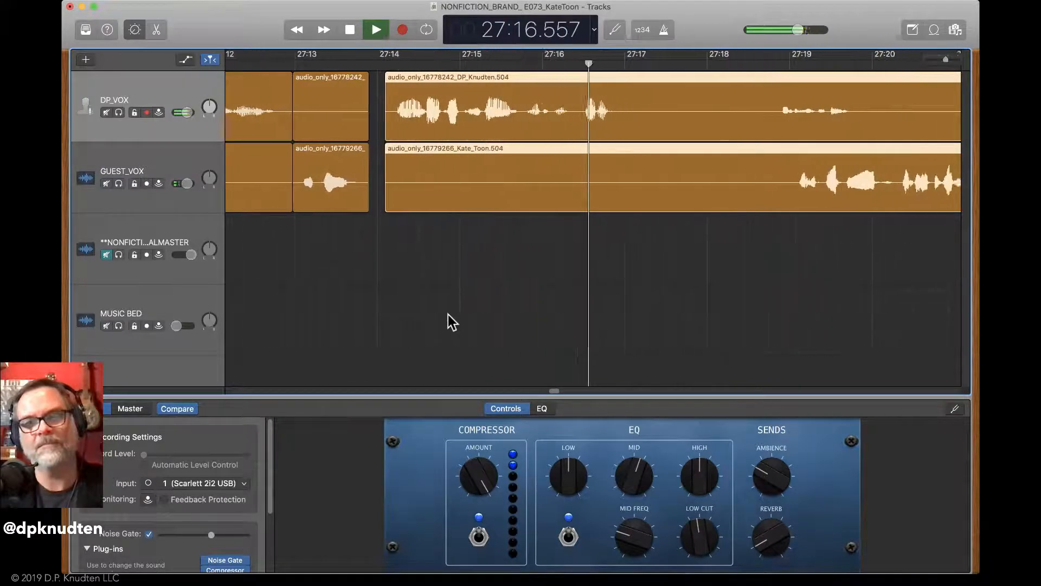
# Split both voice tracks at 27:17.334 and trim the end of the preceding clips to about 27:16.9
pyautogui.press('space')
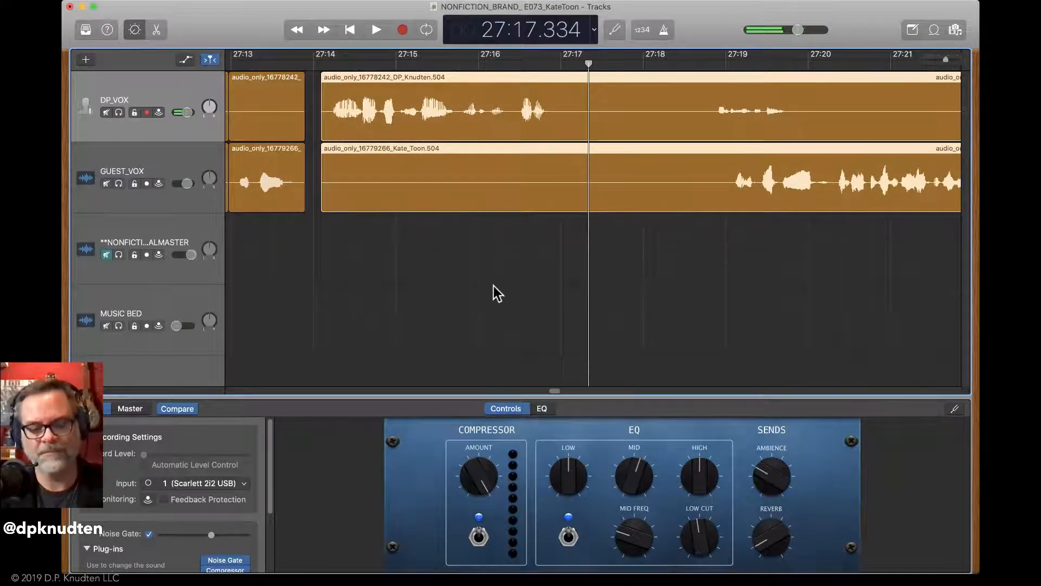
pyautogui.press('super+t')
pyautogui.click(628, 131)
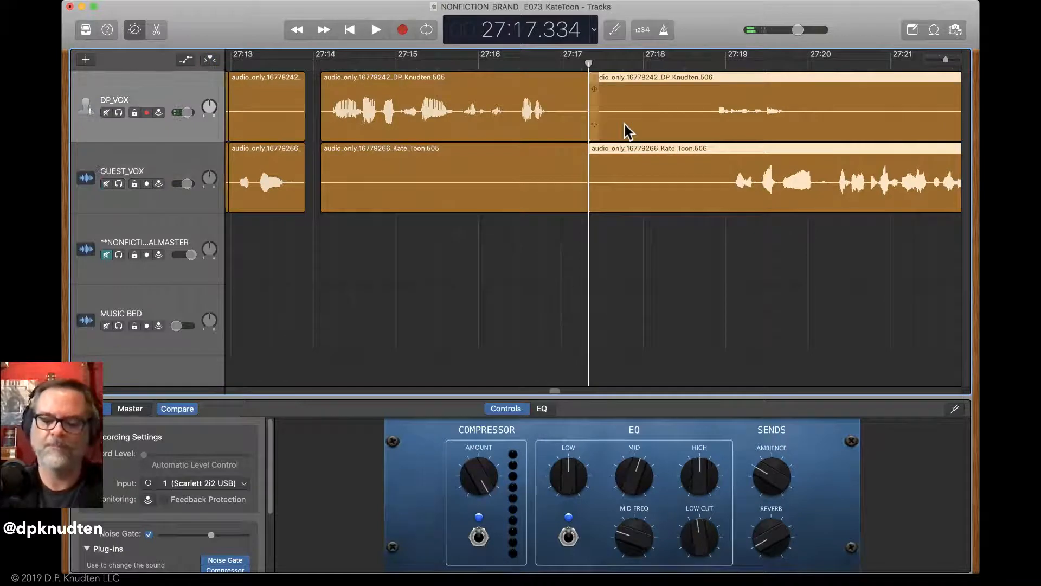
pyautogui.moveTo(572, 258); pyautogui.dragTo(565, 107)
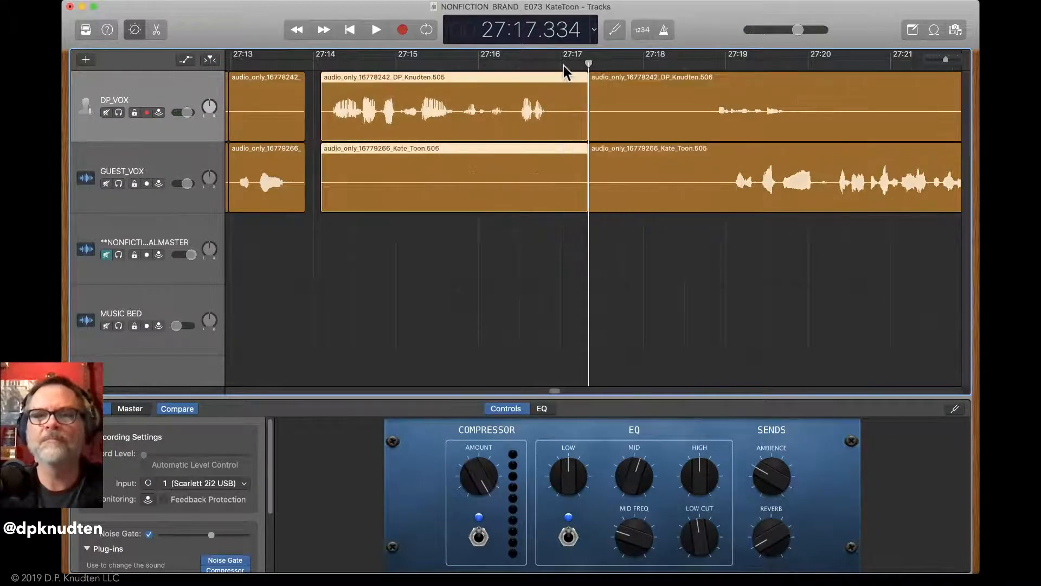
pyautogui.moveTo(584, 204); pyautogui.dragTo(556, 196)
# Listen to the remaining conversation after 27:17.334 and delete its clips from both voice tracks
pyautogui.press('space')
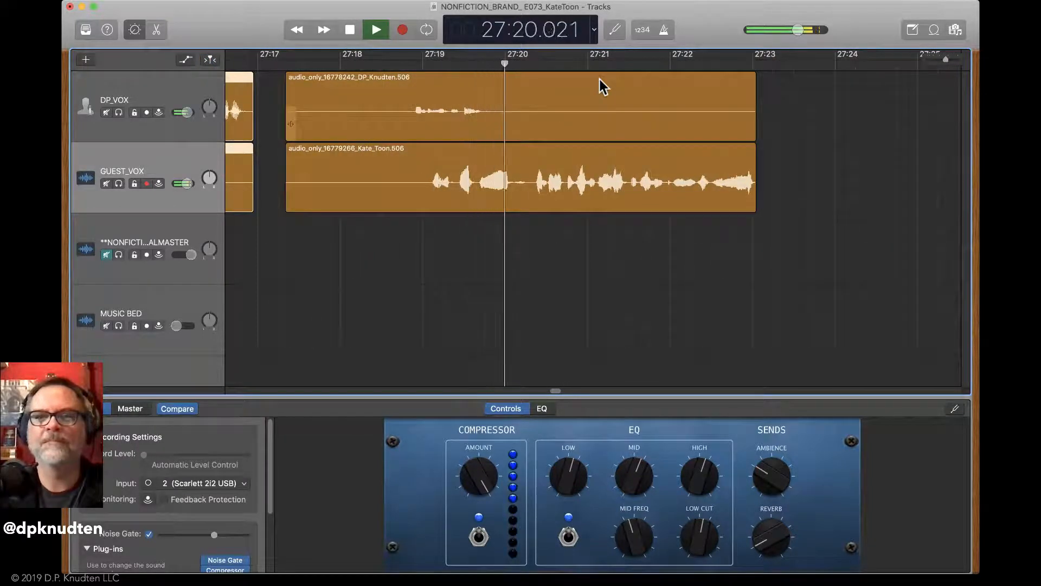
pyautogui.press('space')
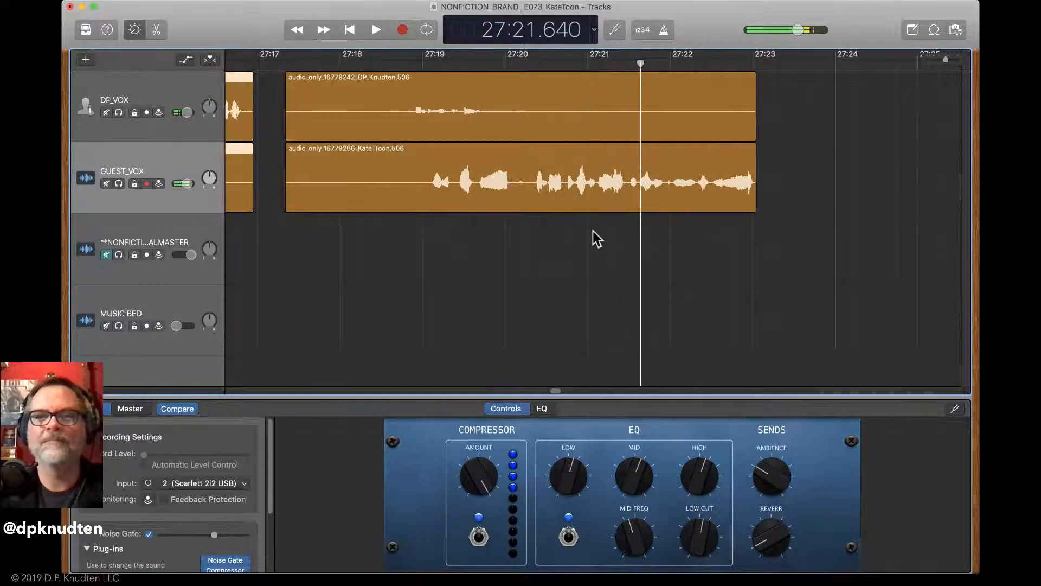
pyautogui.click(586, 100)
pyautogui.press('Delete')
pyautogui.hscroll(-5, 677, 193)
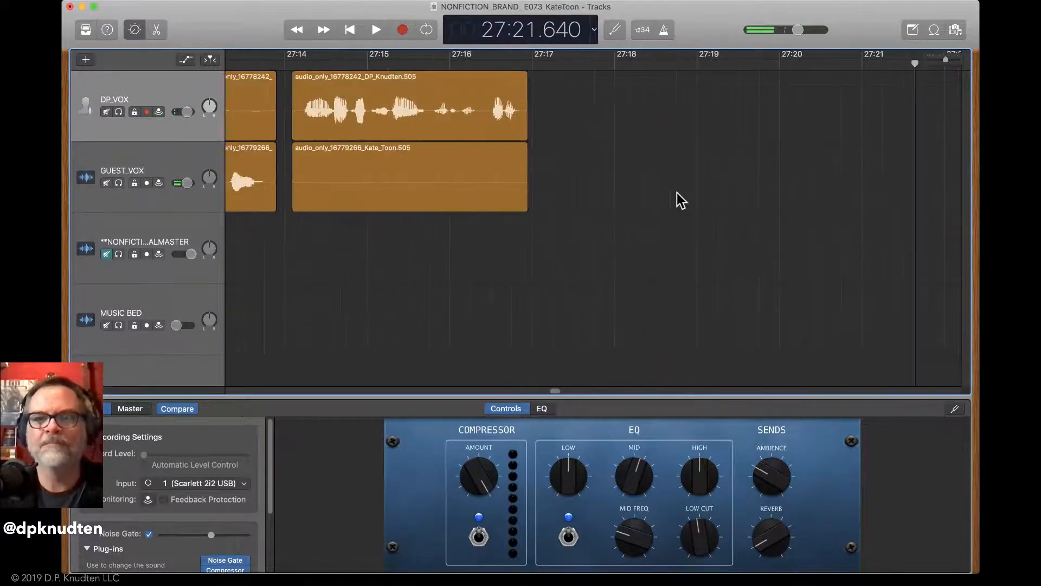
# Copy the short theme song clip at about minute 12 of the MUSIC BED track to the interview's end, near minute 27
pyautogui.press('super+Left')
pyautogui.press('super+Left')
pyautogui.press('super+Left')
pyautogui.press('super+Right')
pyautogui.press('super+Right')
pyautogui.press('super+Right')
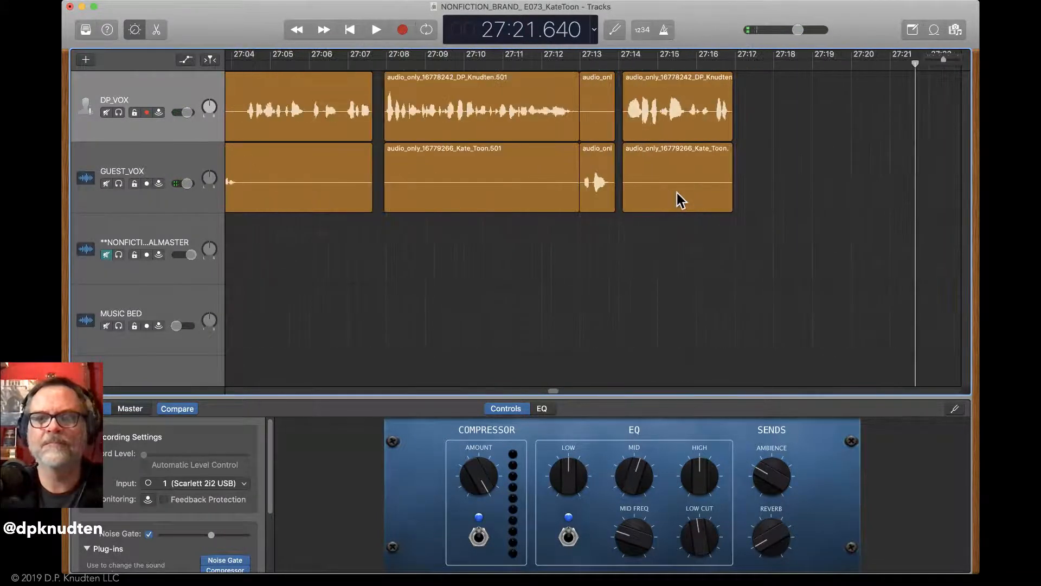
pyautogui.press('super+Left')
pyautogui.press('super+Left')
pyautogui.press('super+Left')
pyautogui.press('super+Left')
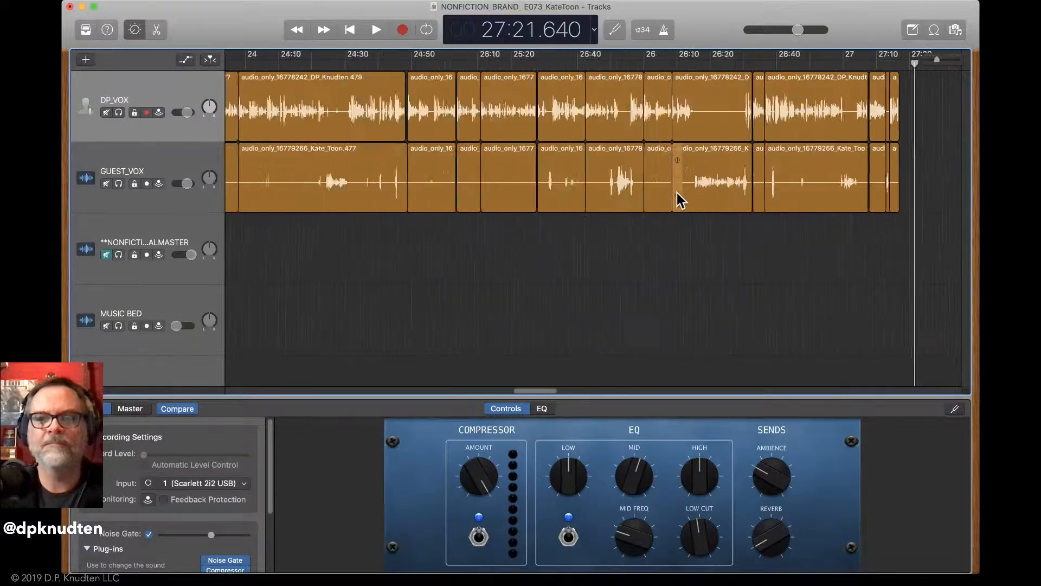
pyautogui.press('super+Left')
pyautogui.press('super+Left')
pyautogui.press('super+Left')
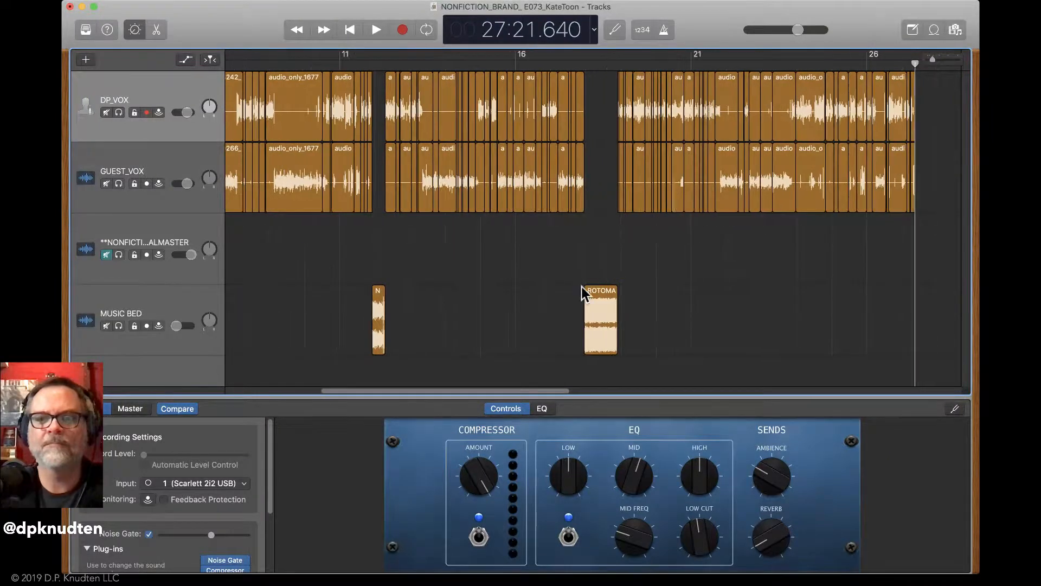
pyautogui.click(595, 293)
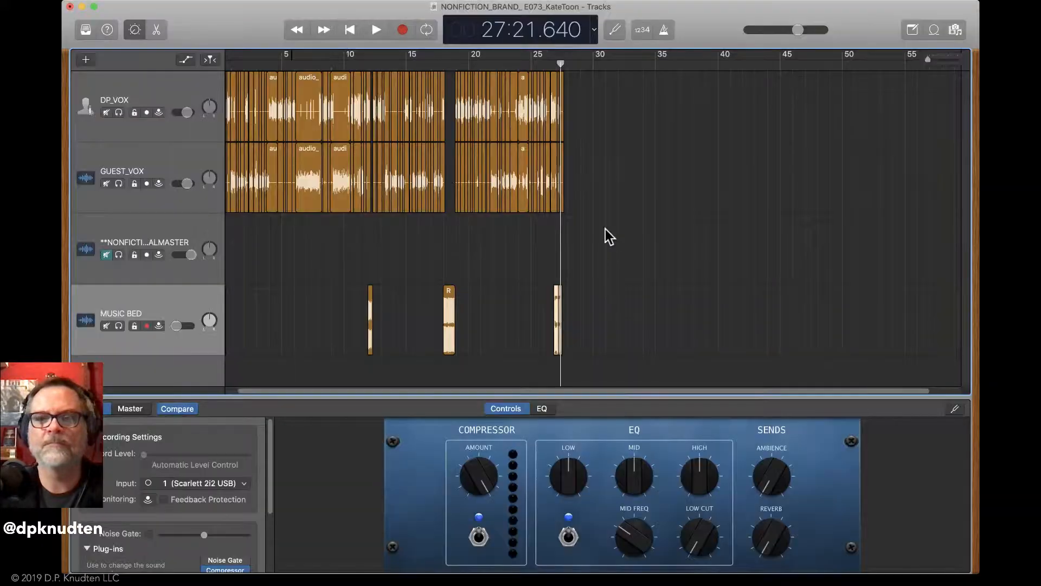
# Move the copied theme song clip so it ends at about 27:17.8, just past the host's last words, and play from 27:12.863
pyautogui.press('super+Right')
pyautogui.press('super+Right')
pyautogui.press('super+Right')
pyautogui.press('super+Right')
pyautogui.press('super+Right')
pyautogui.press('super+Right')
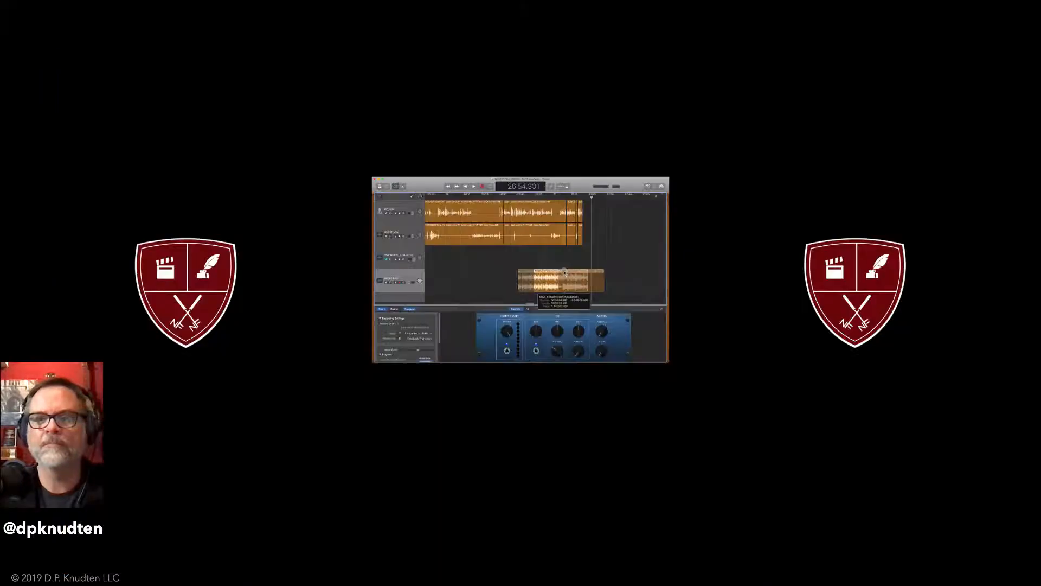
pyautogui.press('super+Right')
pyautogui.press('super+Right')
pyautogui.press('super+Right')
pyautogui.hscroll(10, 825, 287)
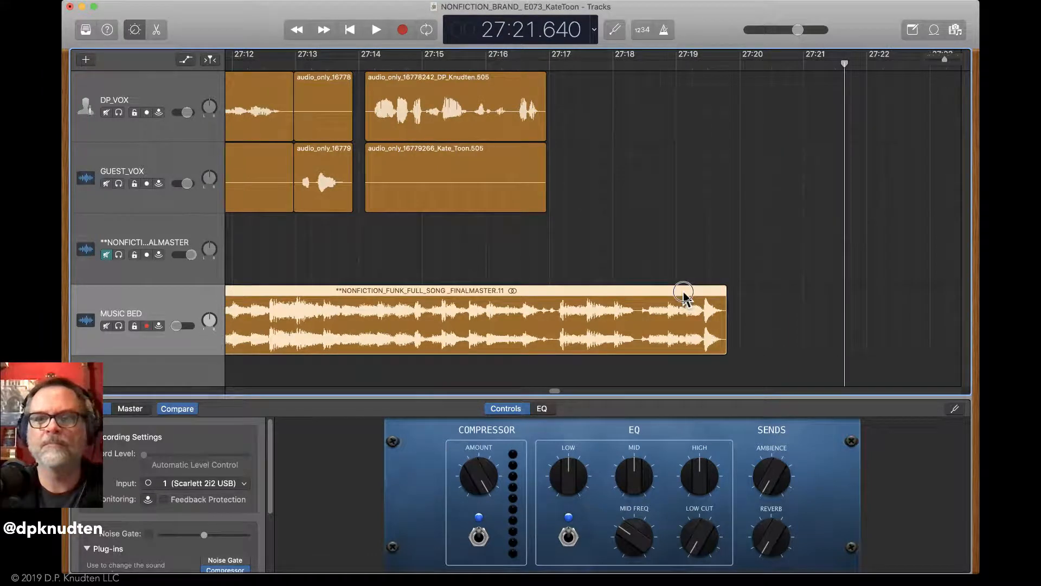
pyautogui.moveTo(683, 293); pyautogui.dragTo(559, 293)
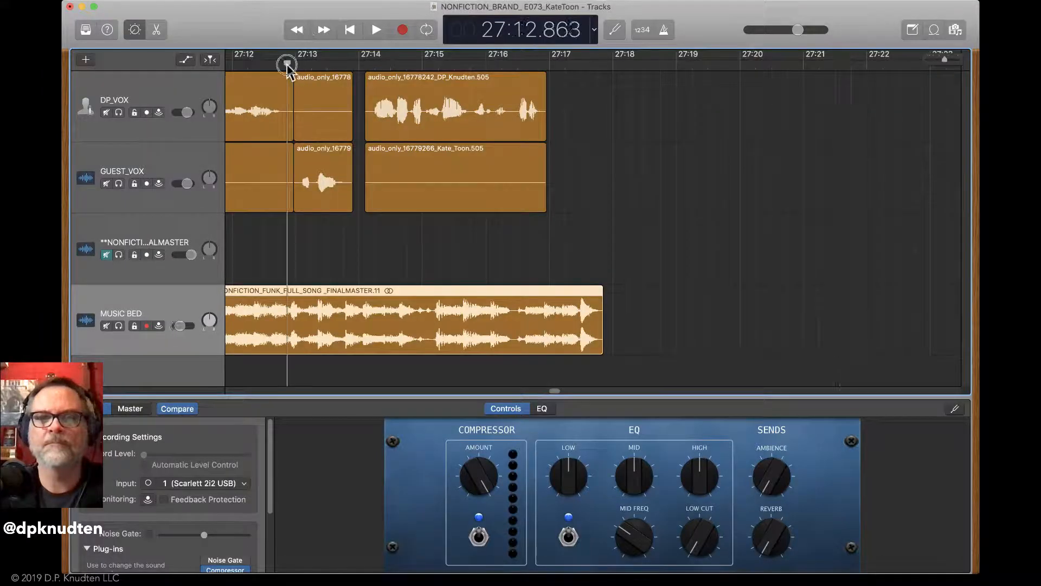
pyautogui.press('space')
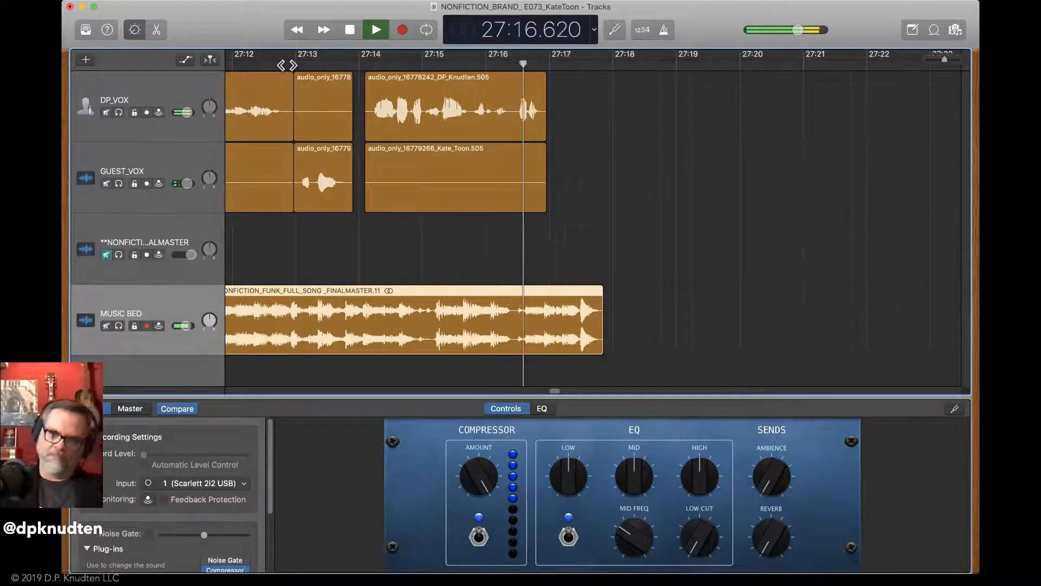
# Move the closing theme song clip with its volume automation so it ends at about 27:19.4, and play the ending from about 27:12
pyautogui.press('space')
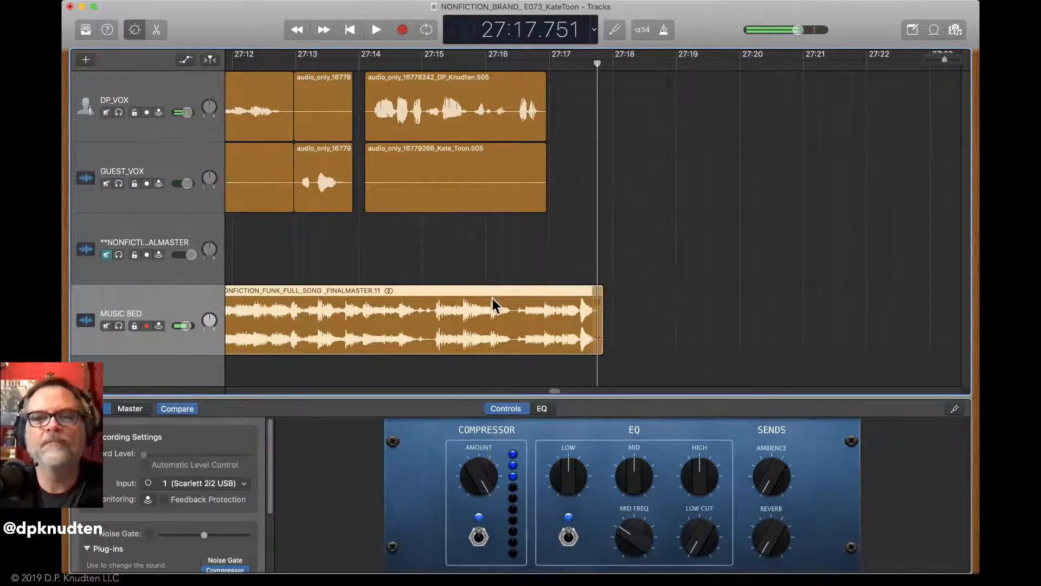
pyautogui.moveTo(492, 291); pyautogui.dragTo(541, 293)
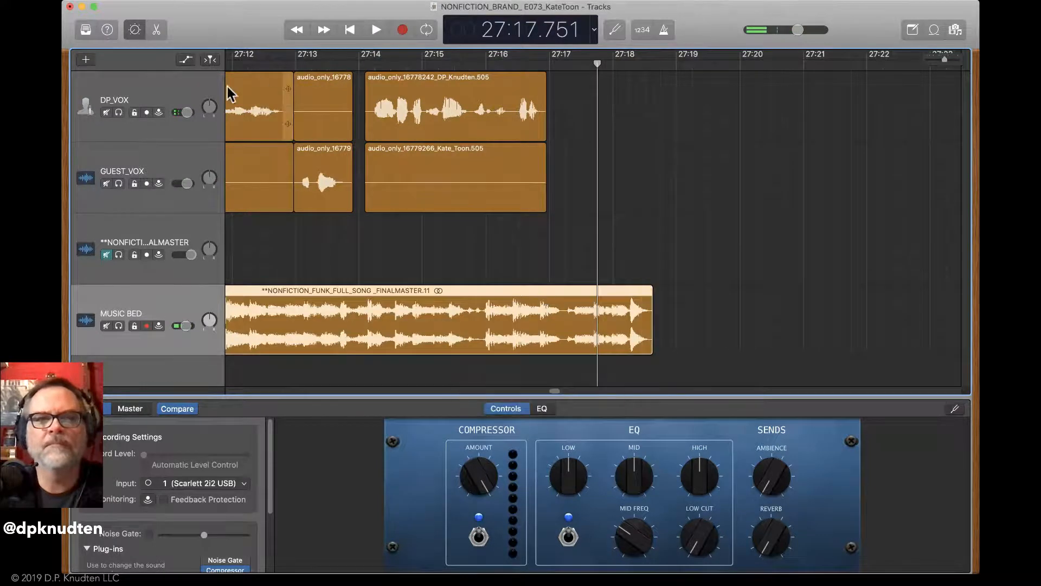
pyautogui.click(185, 59)
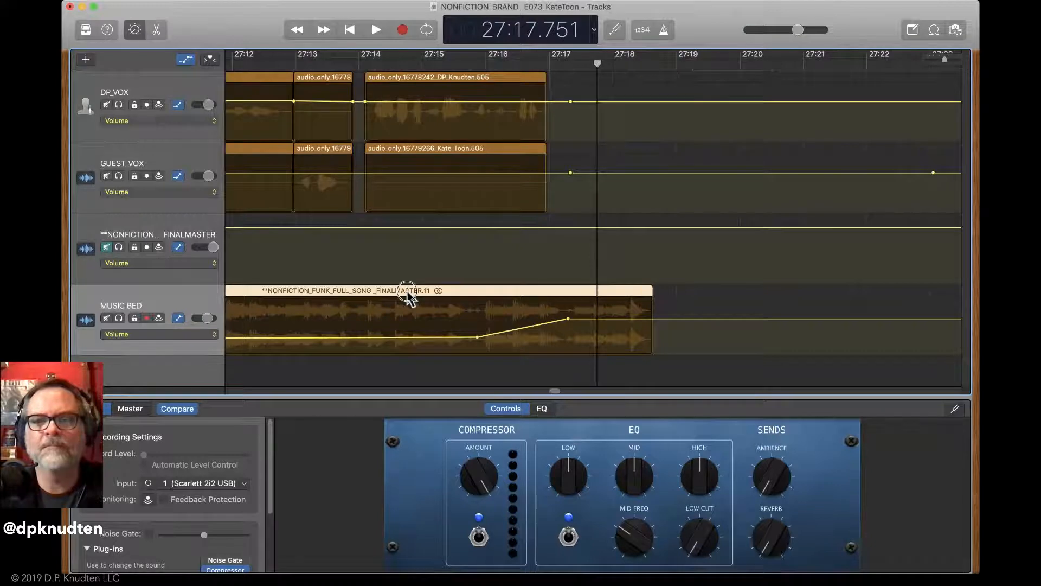
pyautogui.moveTo(408, 295); pyautogui.dragTo(445, 291)
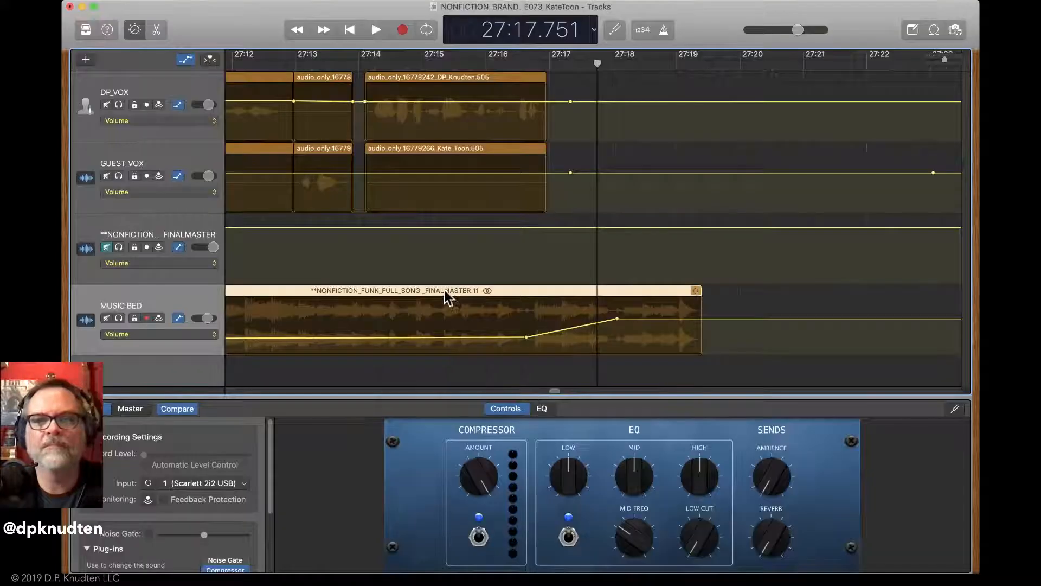
pyautogui.click(248, 61)
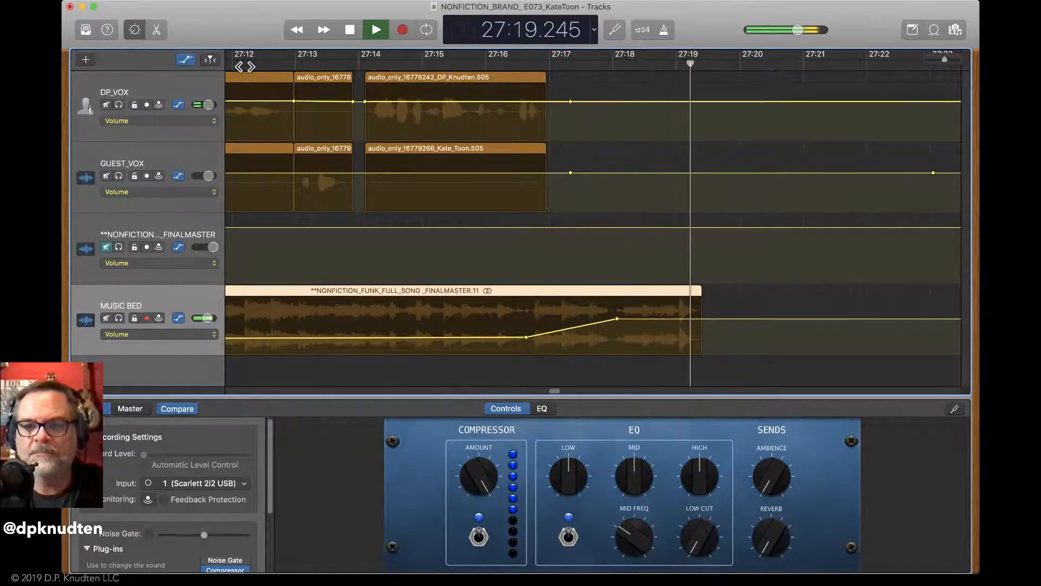
pyautogui.press('space')
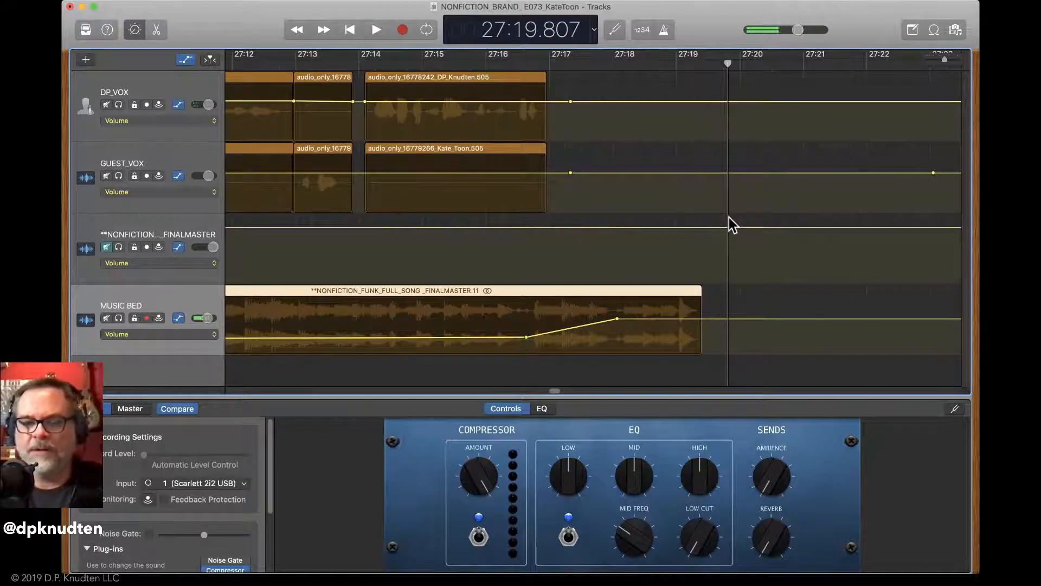
pyautogui.click(182, 61)
# Shorten the project by moving its end marker from the empty stretch near minute 60 back to the end of the closing theme song clip
pyautogui.scroll(-10, 671, 176)
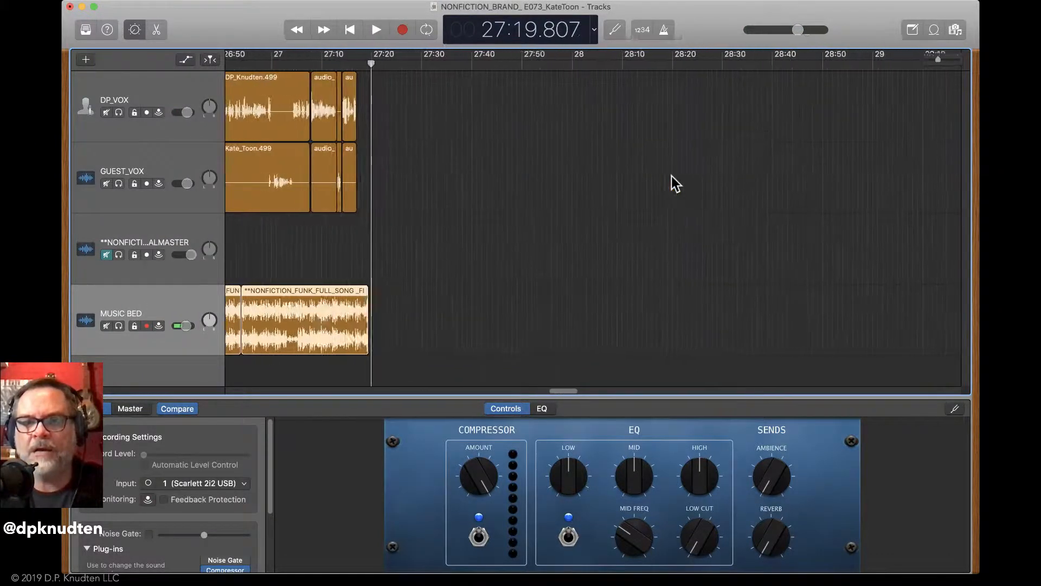
pyautogui.scroll(-5, 671, 175)
pyautogui.scroll(-5, 671, 176)
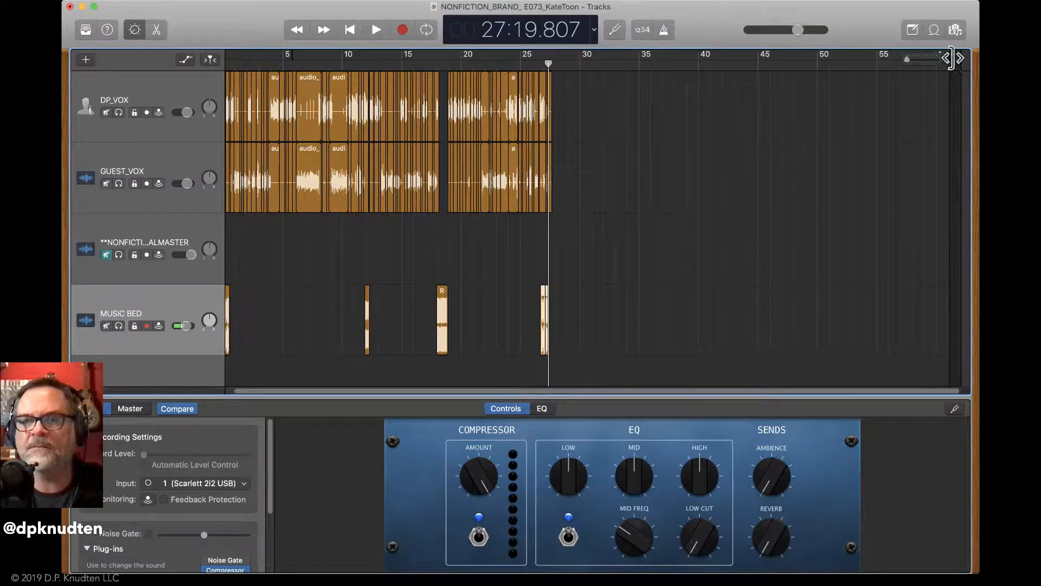
pyautogui.moveTo(950, 58); pyautogui.dragTo(560, 128)
pyautogui.scroll(10, 680, 183)
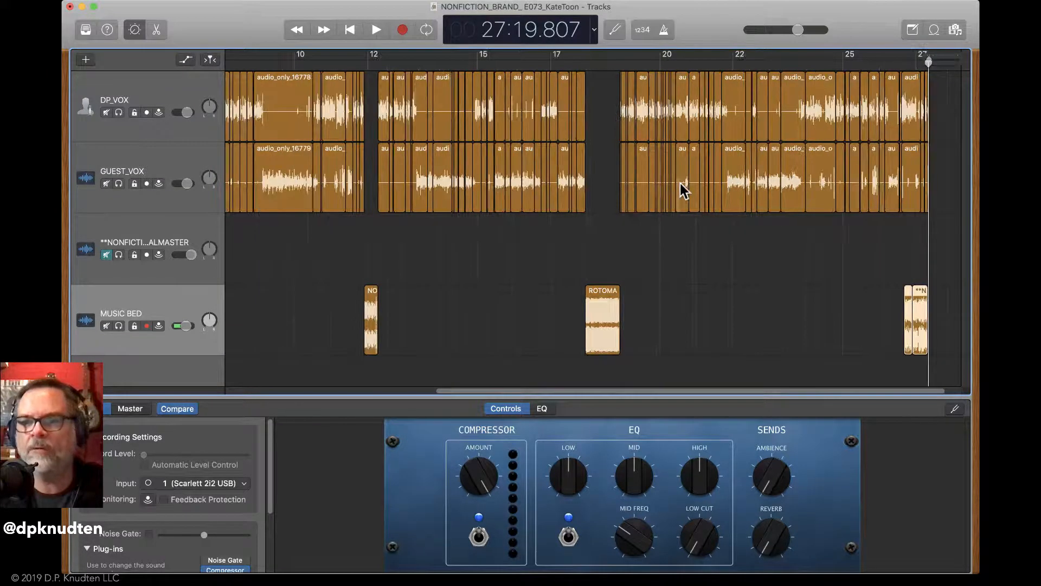
pyautogui.hscroll(2, 893, 121)
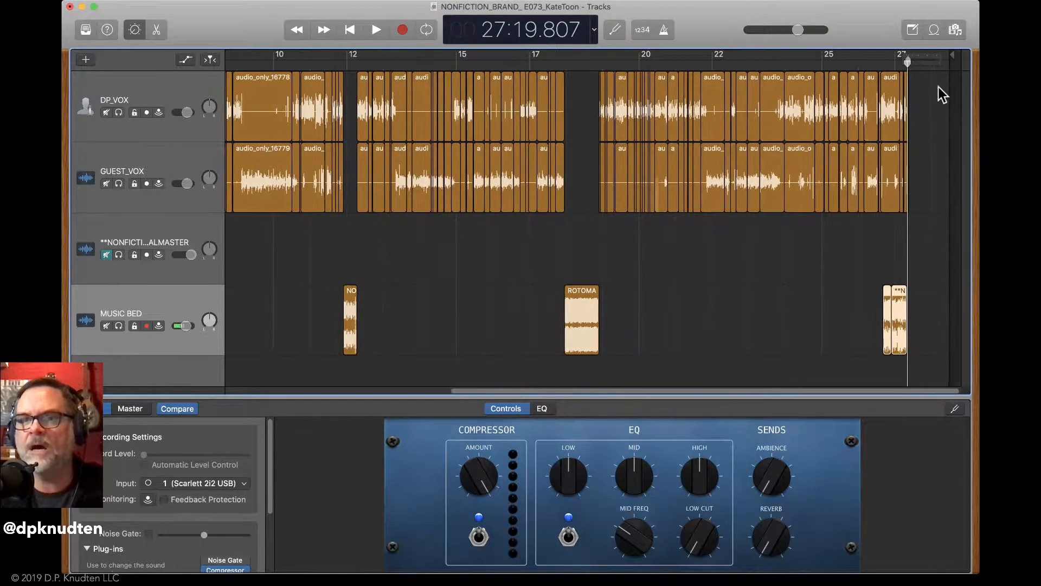
pyautogui.moveTo(952, 56); pyautogui.dragTo(909, 75)
pyautogui.scroll(10, 826, 232)
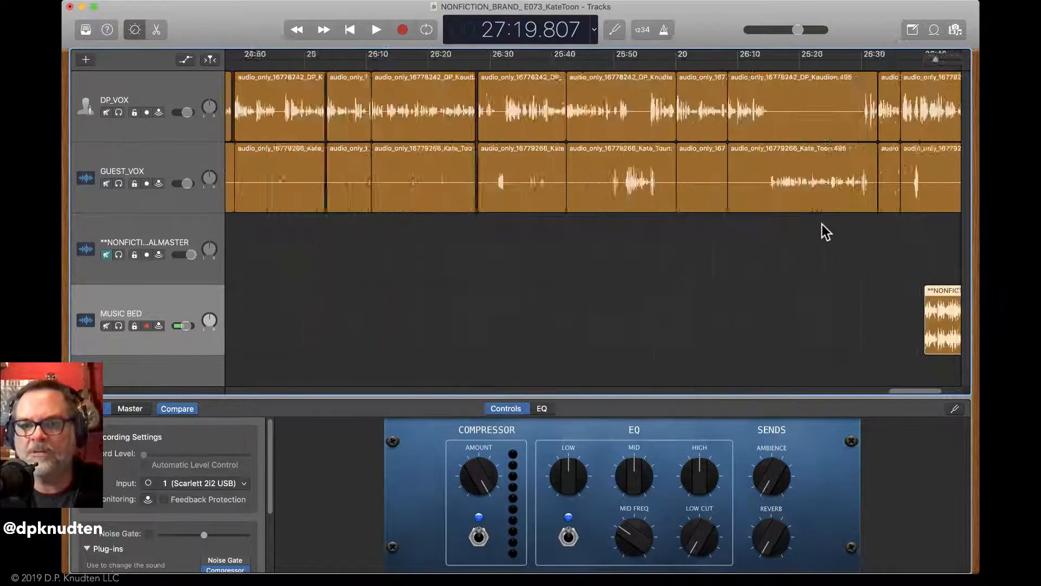
pyautogui.scroll(10, 826, 232)
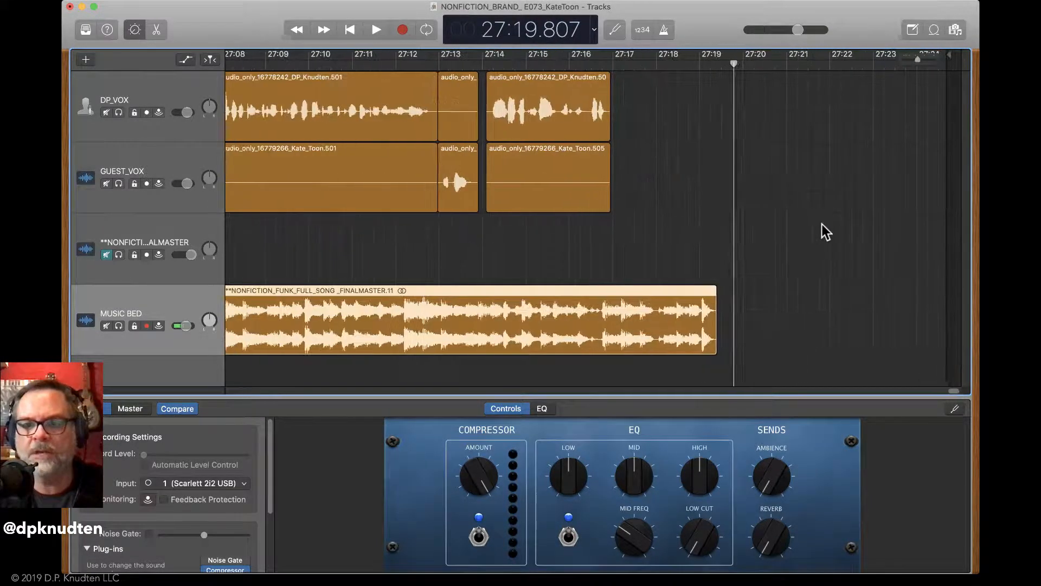
pyautogui.moveTo(955, 61)
pyautogui.mouseDown()
pyautogui.moveTo(781, 93)
pyautogui.moveTo(722, 90)
pyautogui.mouseUp()
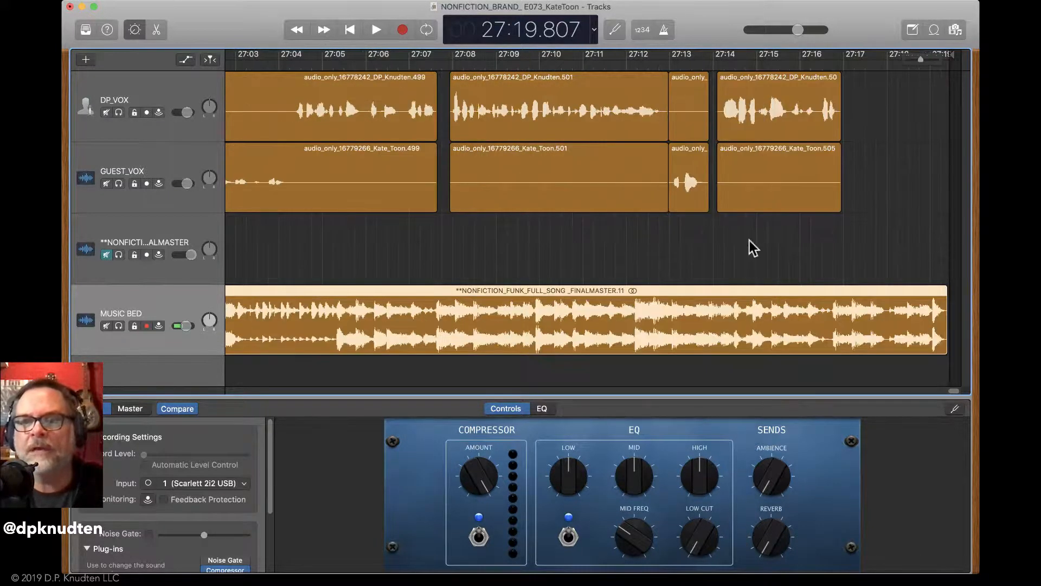
# Review the closing section and the whole arrangement, and adjust the project's end marker near the closing theme song clip
pyautogui.hscroll(-10, 736, 236)
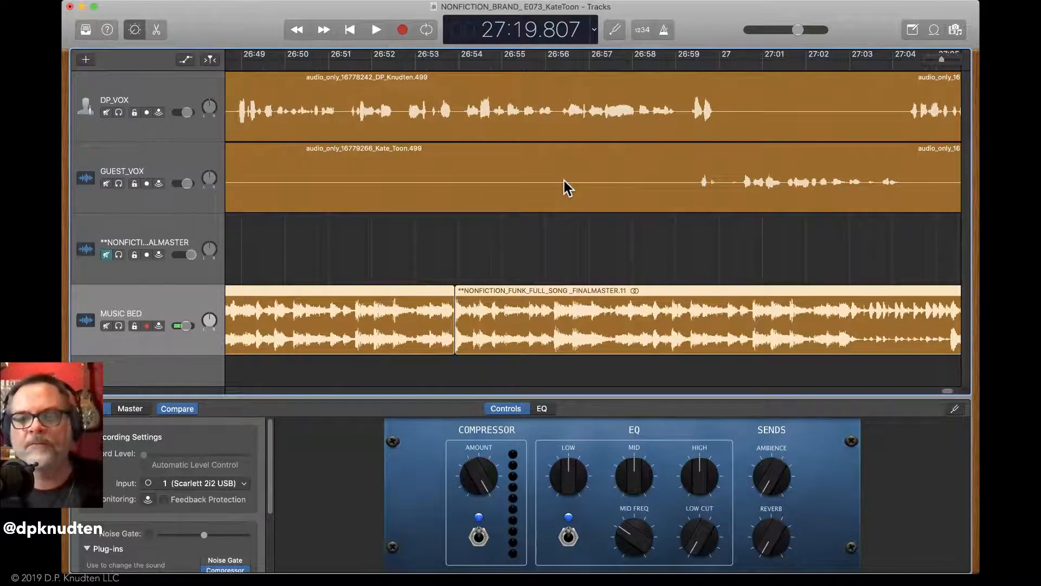
pyautogui.hscroll(-5, 564, 181)
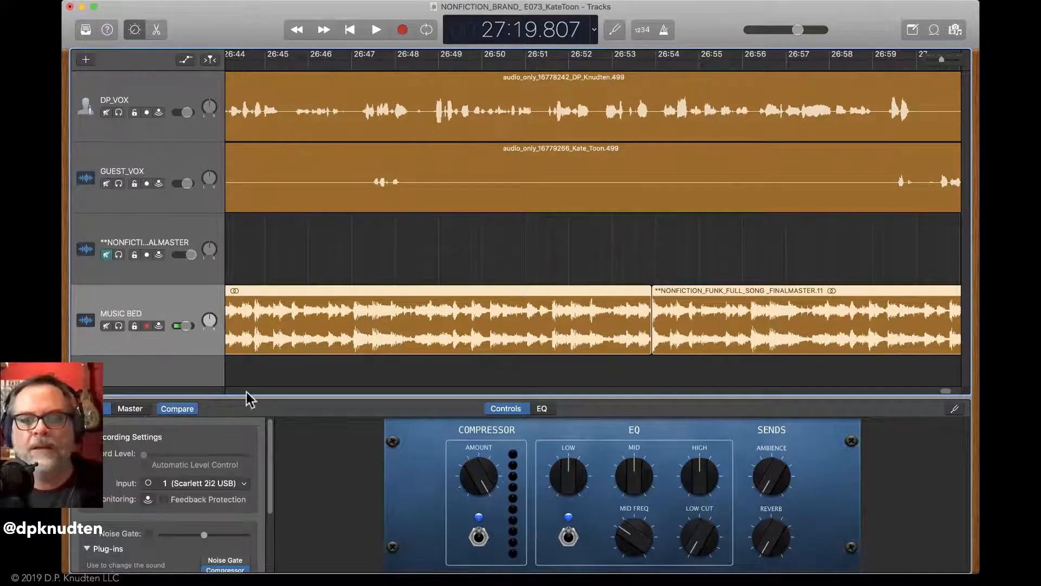
pyautogui.scroll(-10, 517, 201)
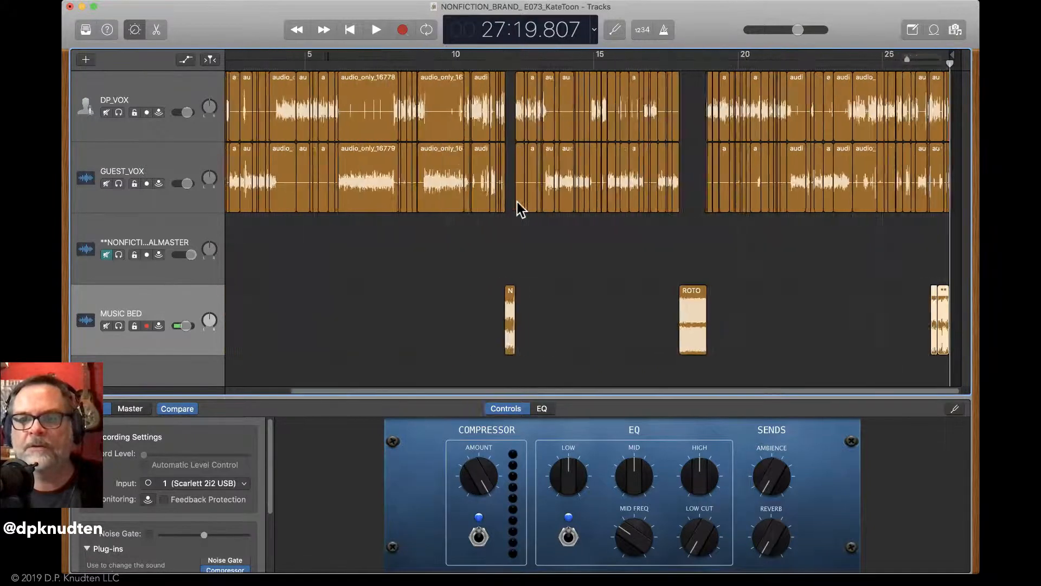
pyautogui.scroll(-1, 516, 201)
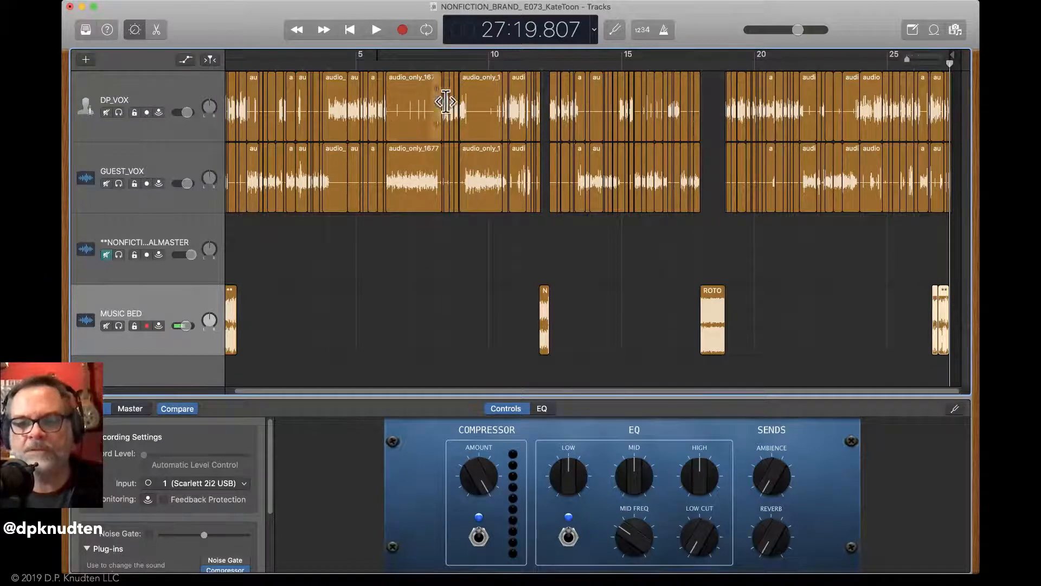
pyautogui.hscroll(1, 648, 148)
pyautogui.hscroll(1, 648, 148)
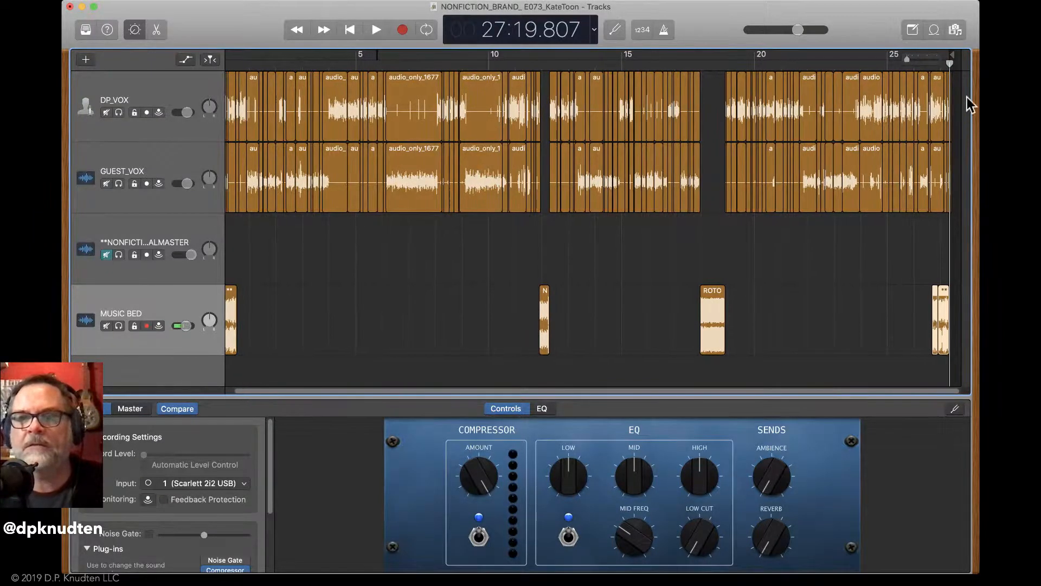
pyautogui.scroll(10, 959, 73)
pyautogui.scroll(3, 959, 73)
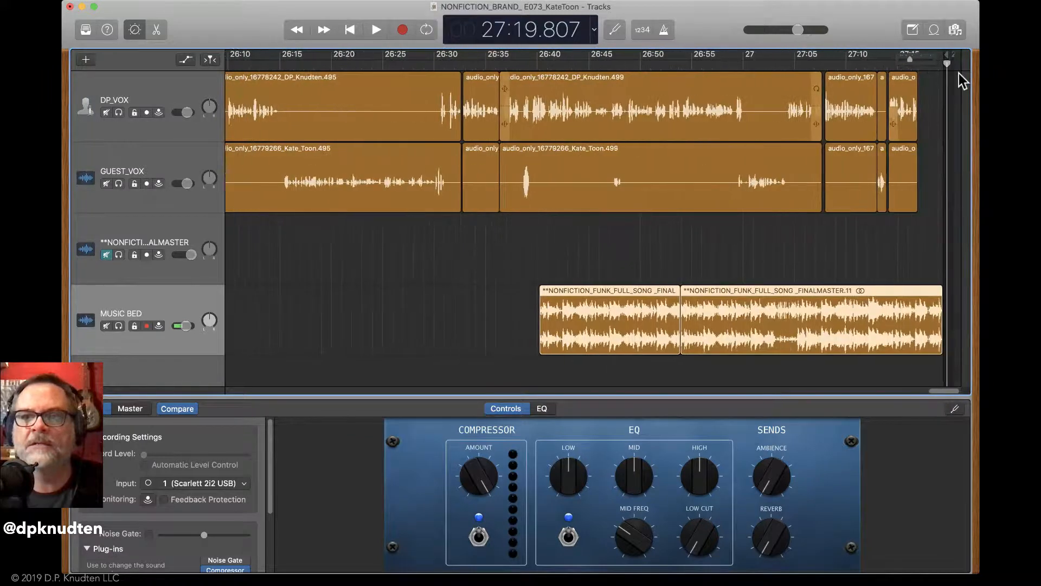
pyautogui.moveTo(949, 59)
pyautogui.mouseDown()
pyautogui.moveTo(952, 67)
pyautogui.moveTo(853, 77)
pyautogui.moveTo(949, 86)
pyautogui.mouseUp()
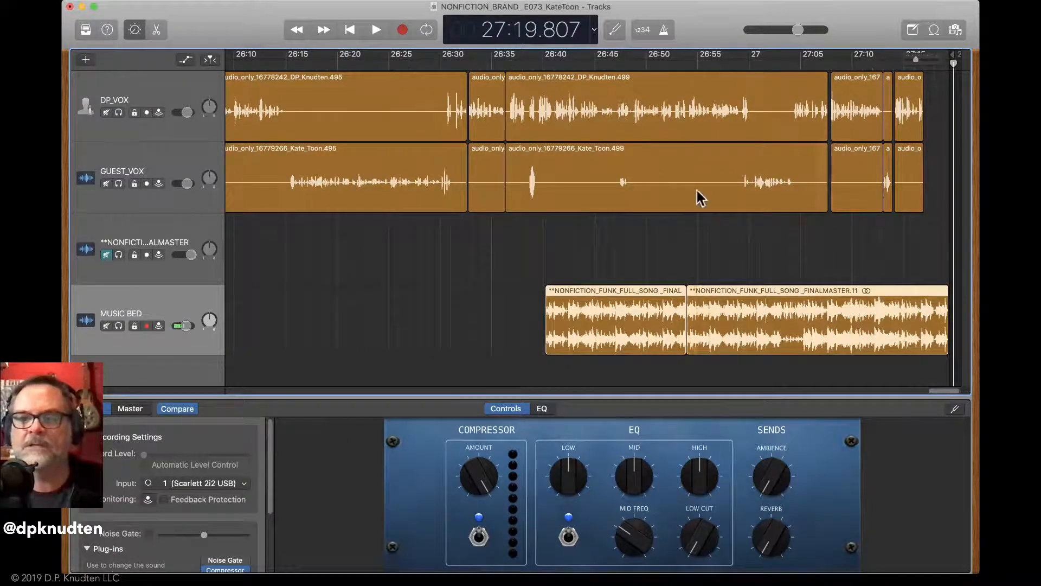
# Align the project's end marker exactly with the closing theme song clip's end at about 27:19.4, and hide the Smart Controls below the tracks
pyautogui.press('super+Right')
pyautogui.press('super+Right')
pyautogui.press('super+Right')
pyautogui.press('super+Right')
pyautogui.press('super+Right')
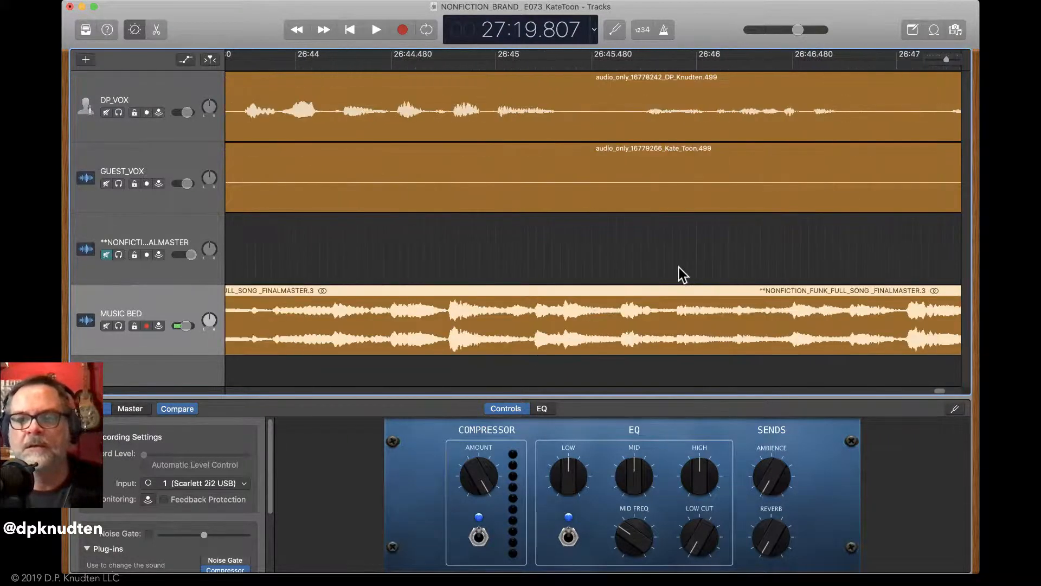
pyautogui.hscroll(20, 656, 265)
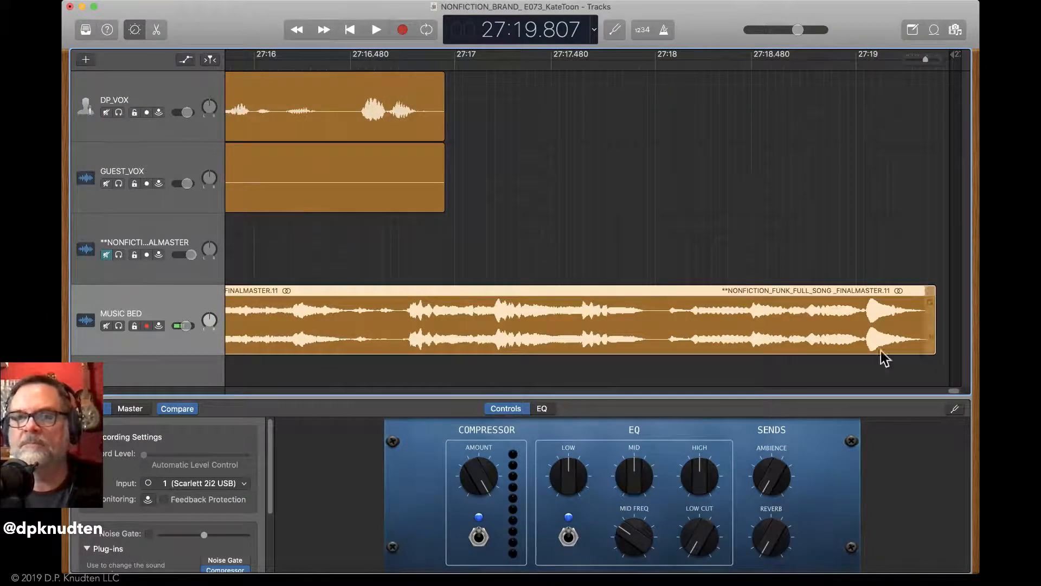
pyautogui.moveTo(950, 60); pyautogui.dragTo(936, 59)
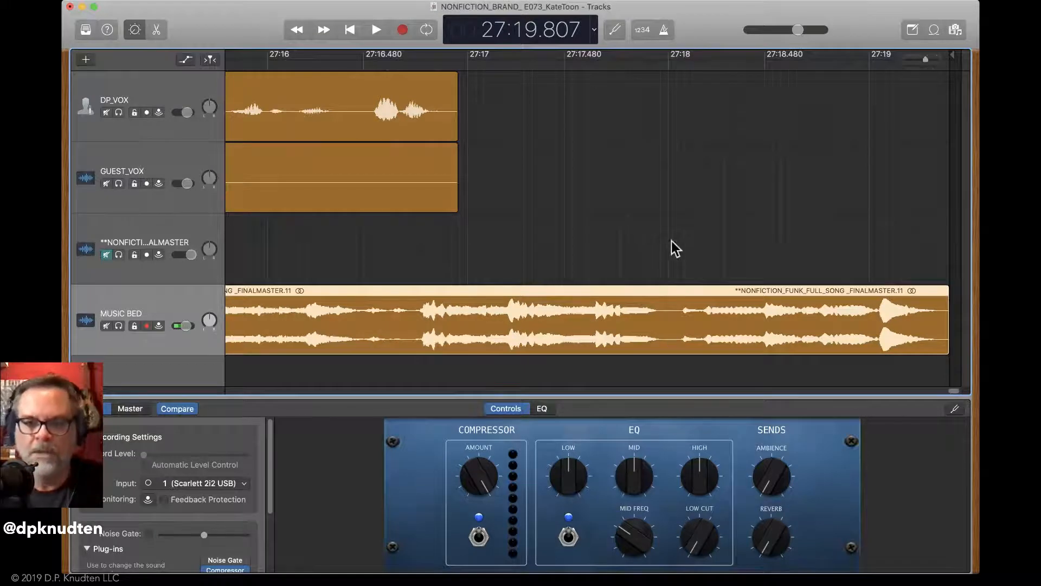
pyautogui.press('z')
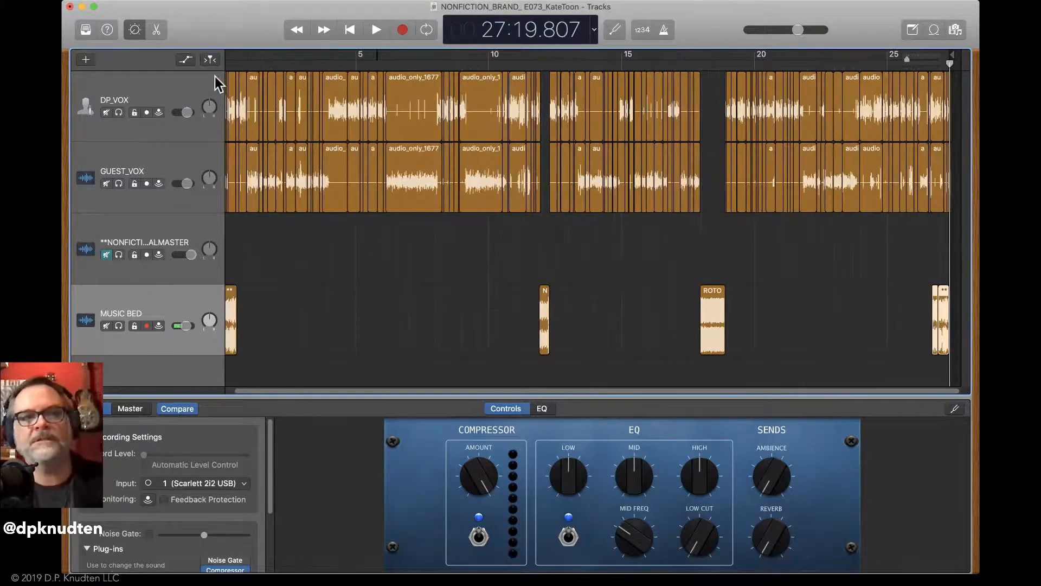
pyautogui.click(134, 30)
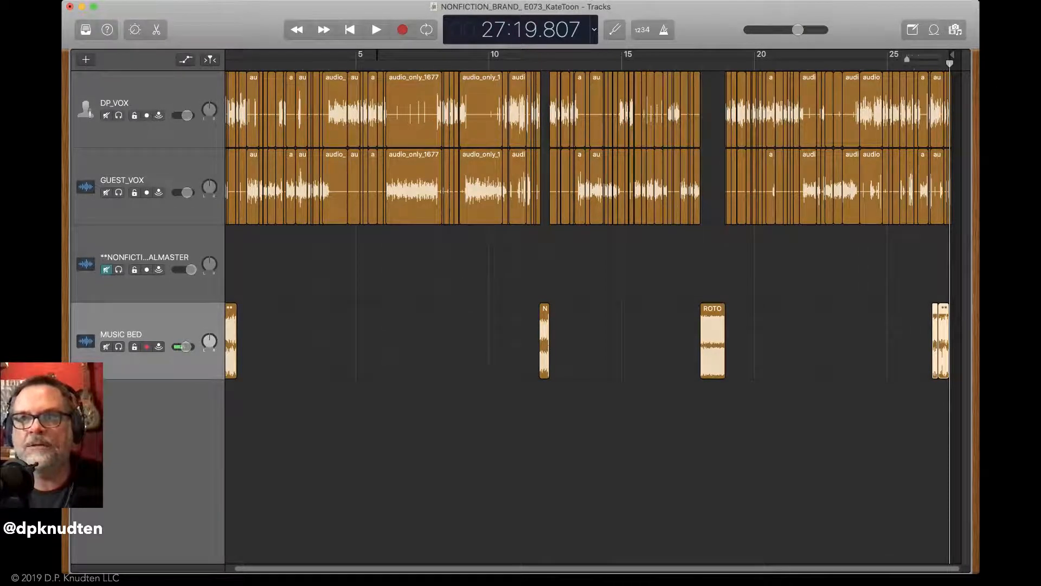
pyautogui.click(900, 5)
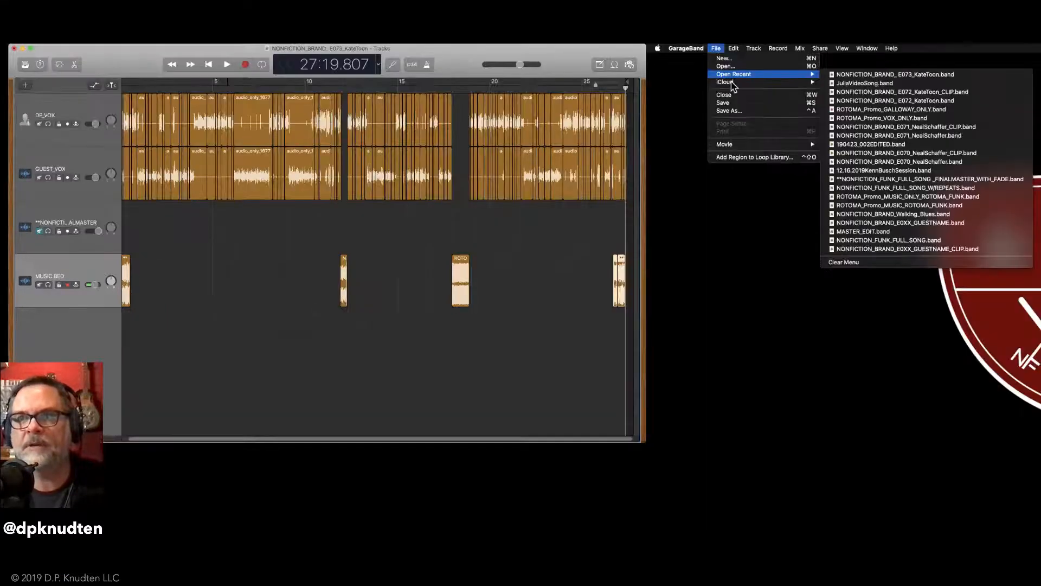
pyautogui.moveTo(922, 53)
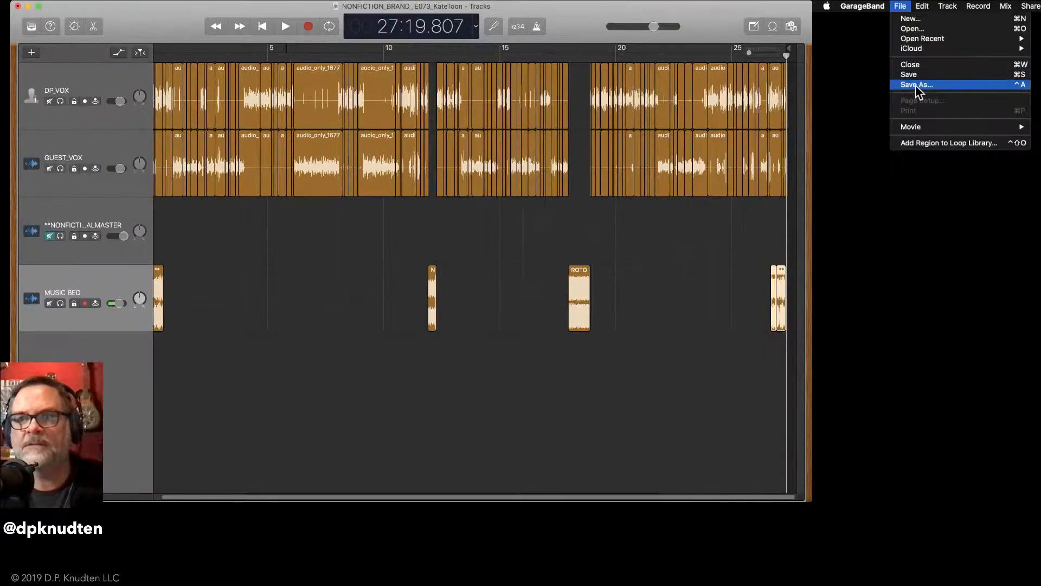
pyautogui.click(915, 85)
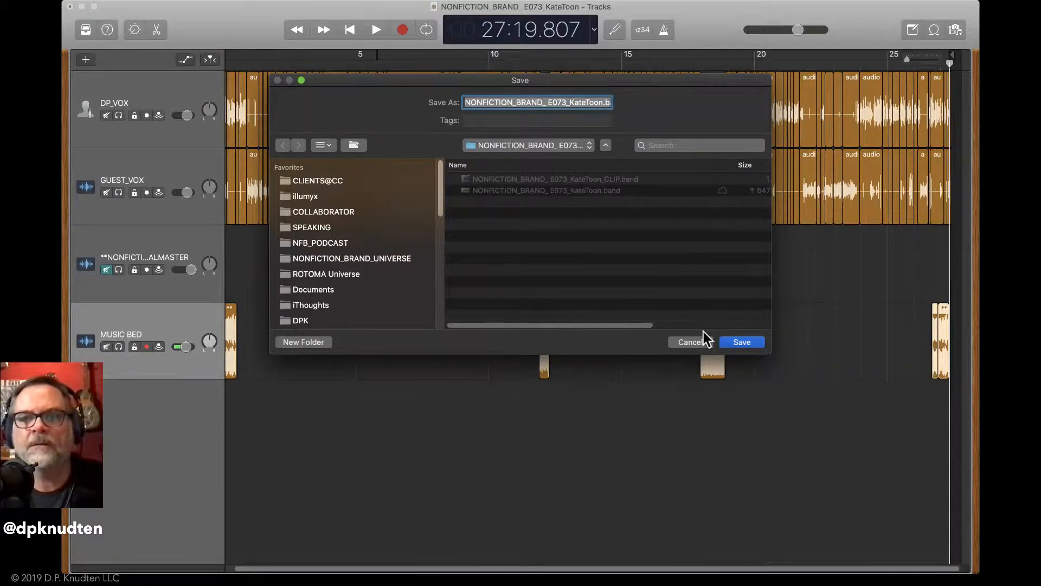
pyautogui.click(701, 341)
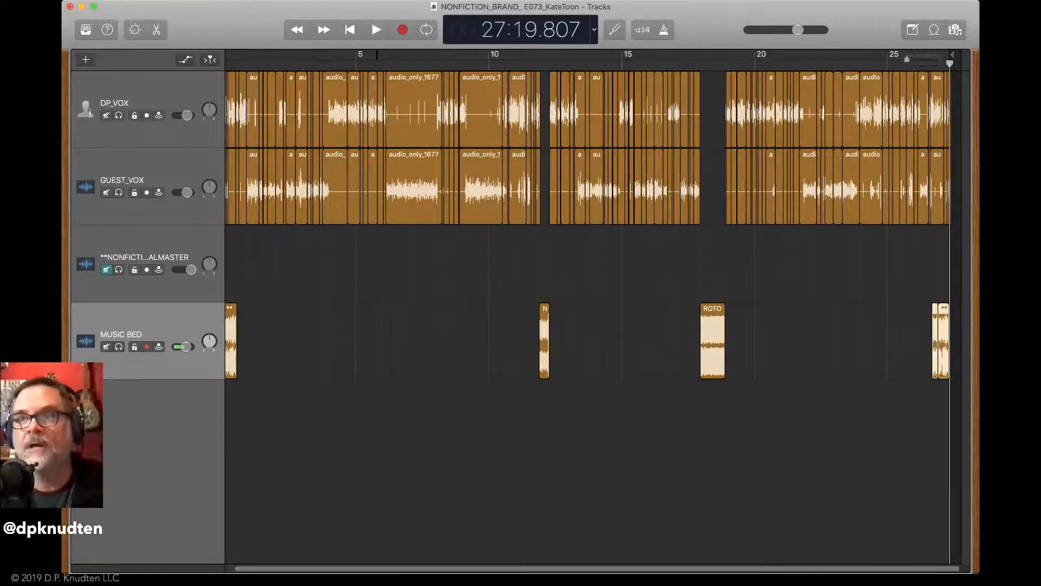
# Export the episode to disk as an AIFF file in Uncompressed 16-bit (CD Quality), using the suggested name and the episode folder
pyautogui.click(931, 18)
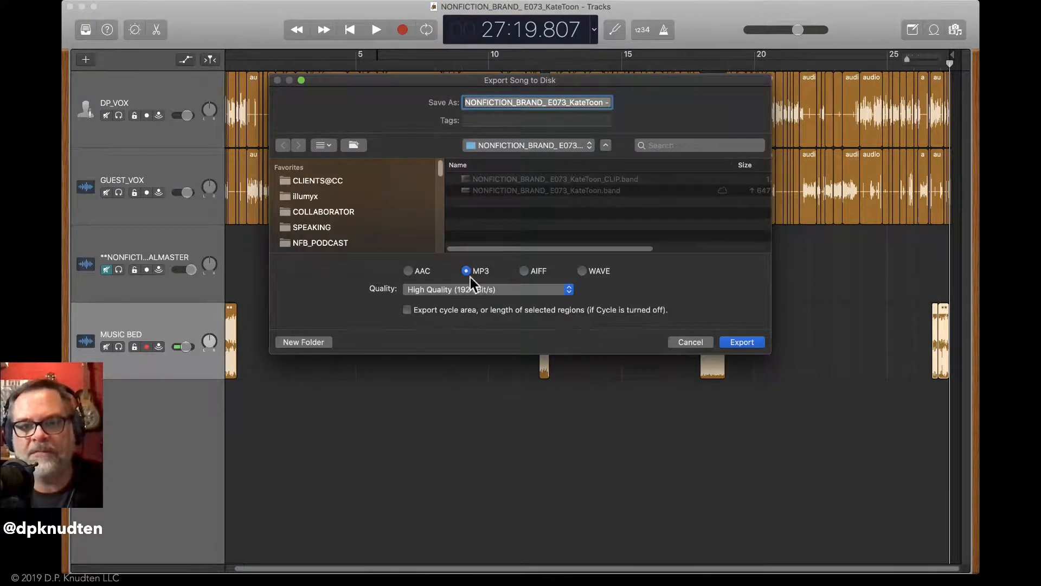
pyautogui.click(523, 271)
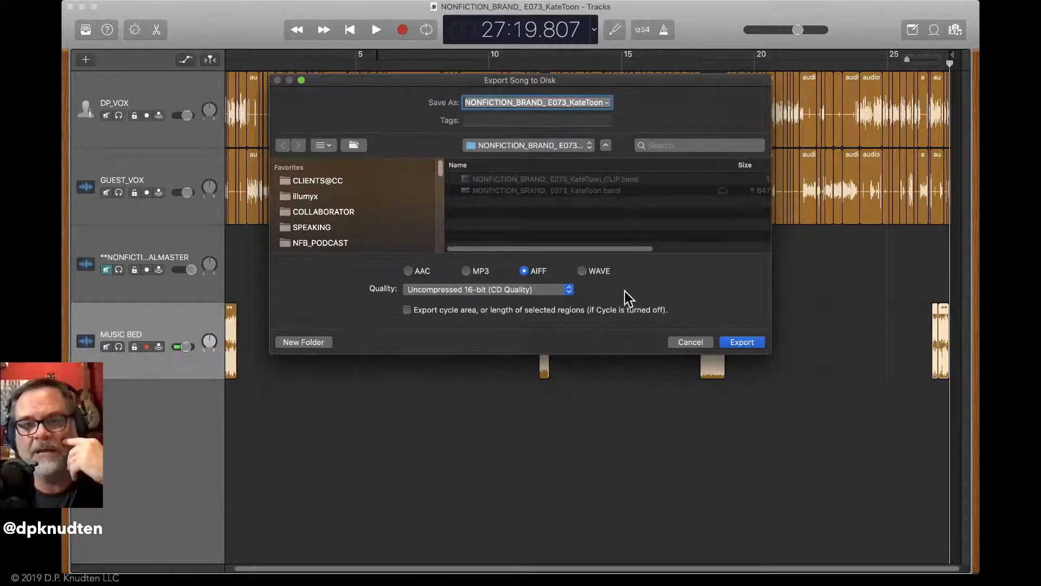
pyautogui.click(755, 343)
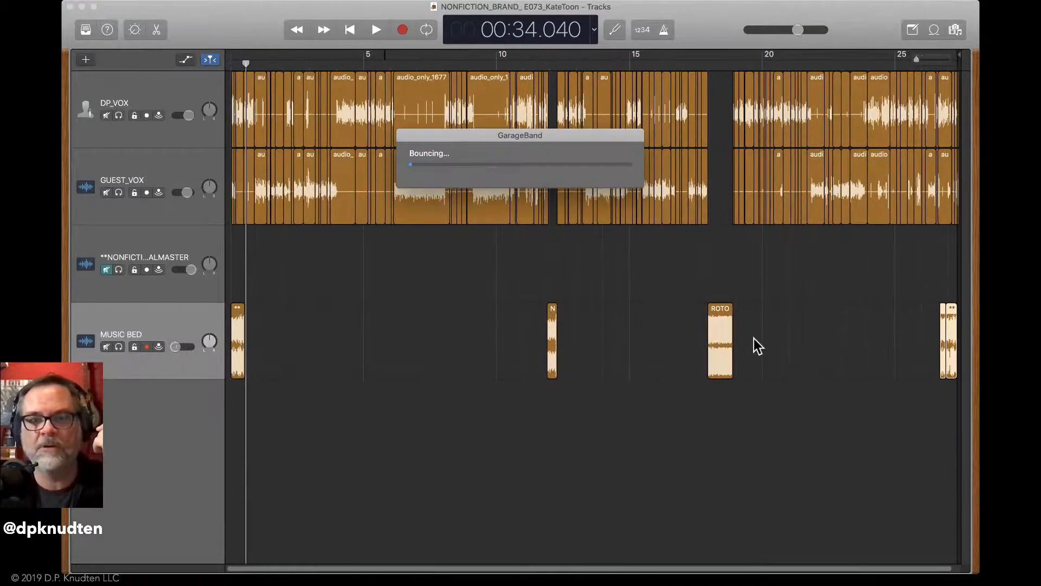
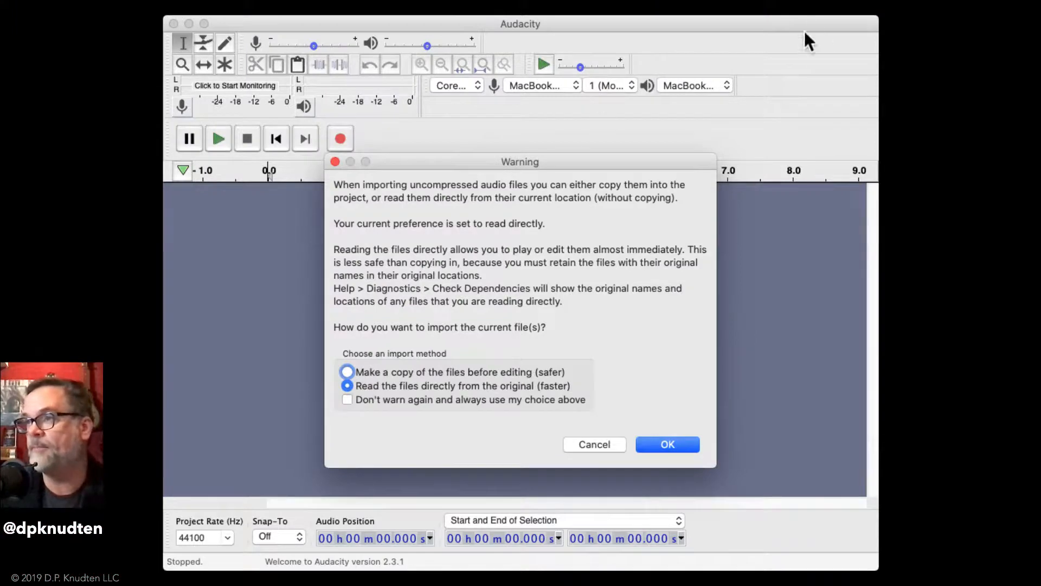
# Import the episode's AIFF file and truncate silence across the whole track: threshold -30 dB, duration 0.2 seconds, excess silence compressed to 60%
pyautogui.moveTo(814, 23); pyautogui.dragTo(358, 51)
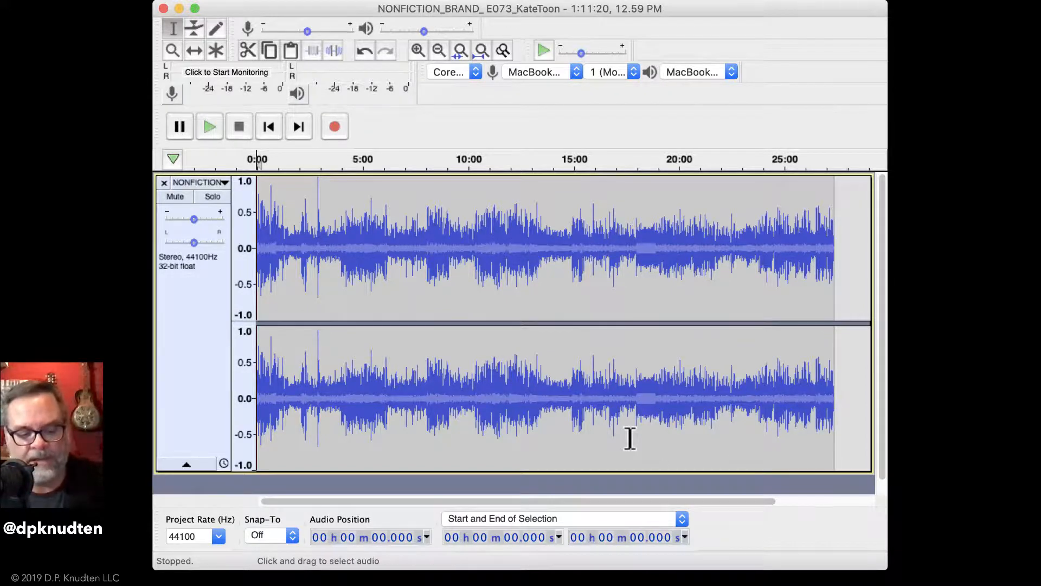
pyautogui.press('super+a')
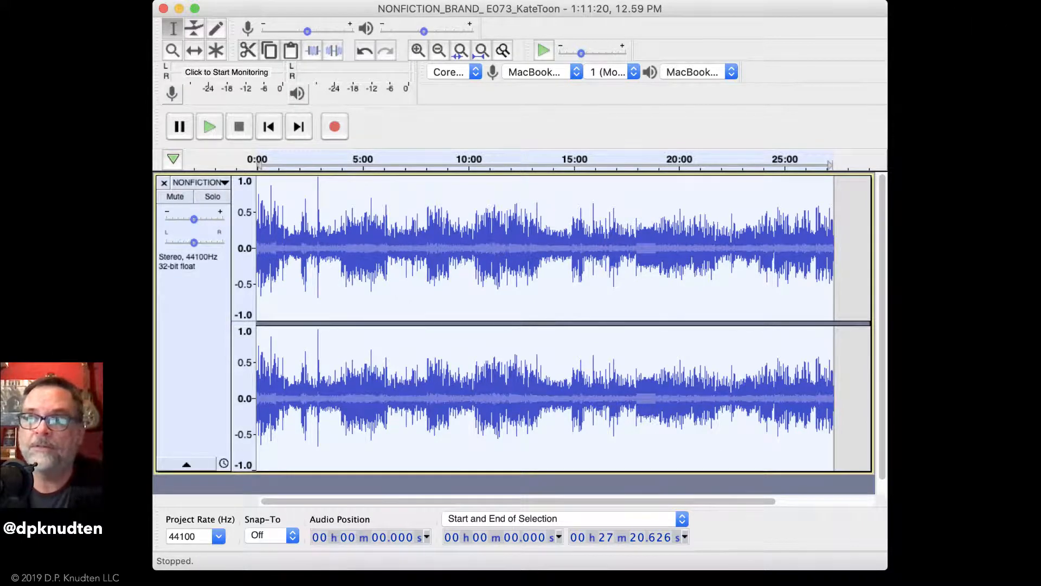
pyautogui.click(938, 6)
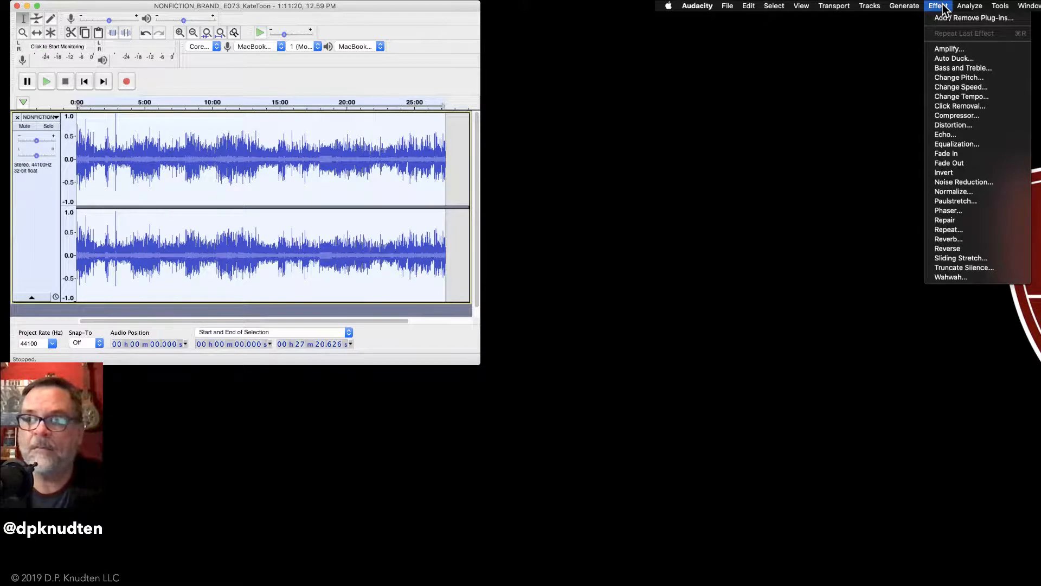
pyautogui.click(975, 268)
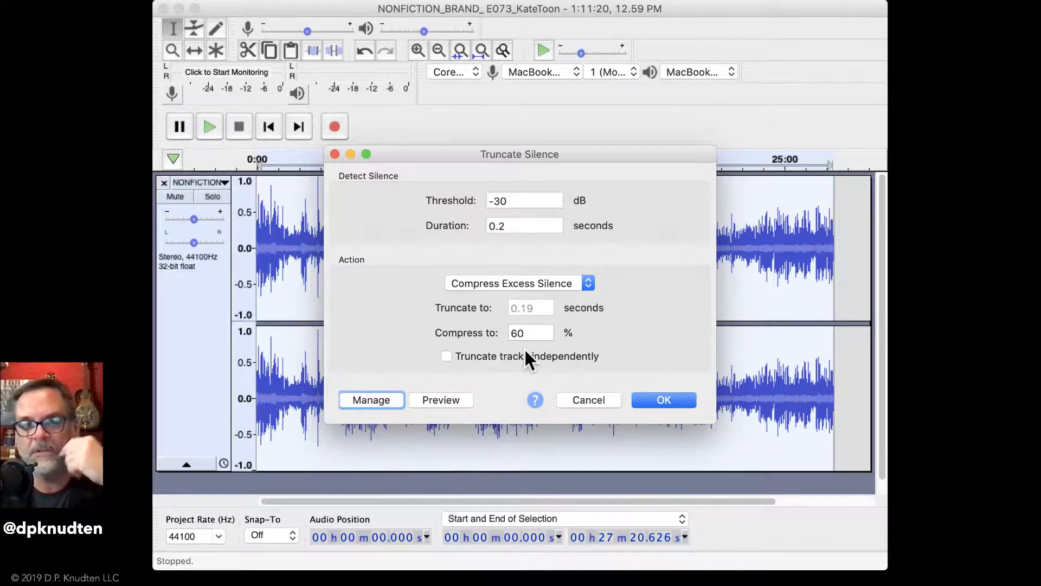
pyautogui.click(676, 401)
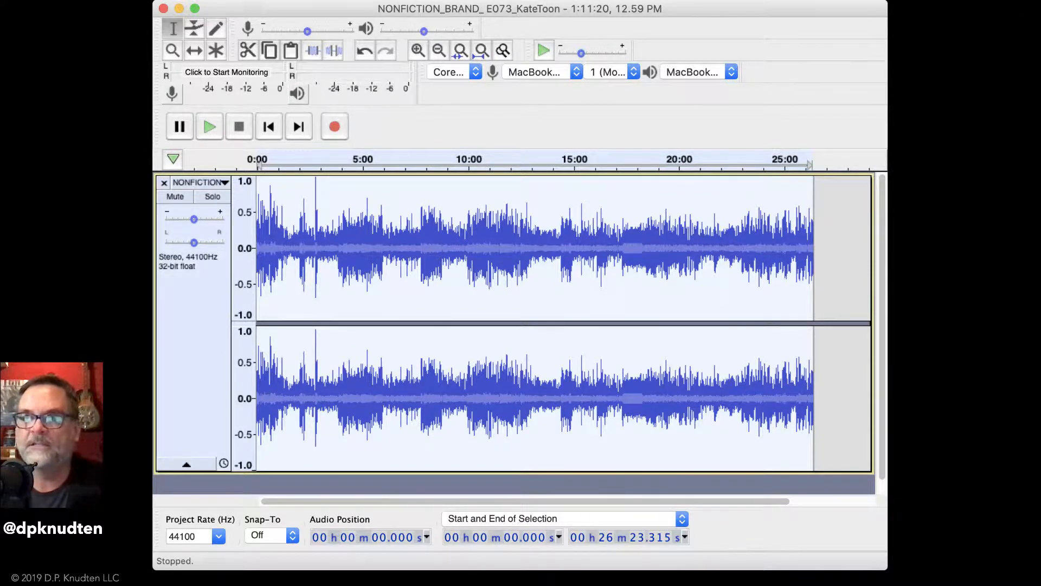
# Apply the Compressor with threshold -50 dB, noise floor -40 dB, ratio 3:1, attack 0.20 secs and release 1.0 secs, comparing via undo and redo
pyautogui.click(937, 6)
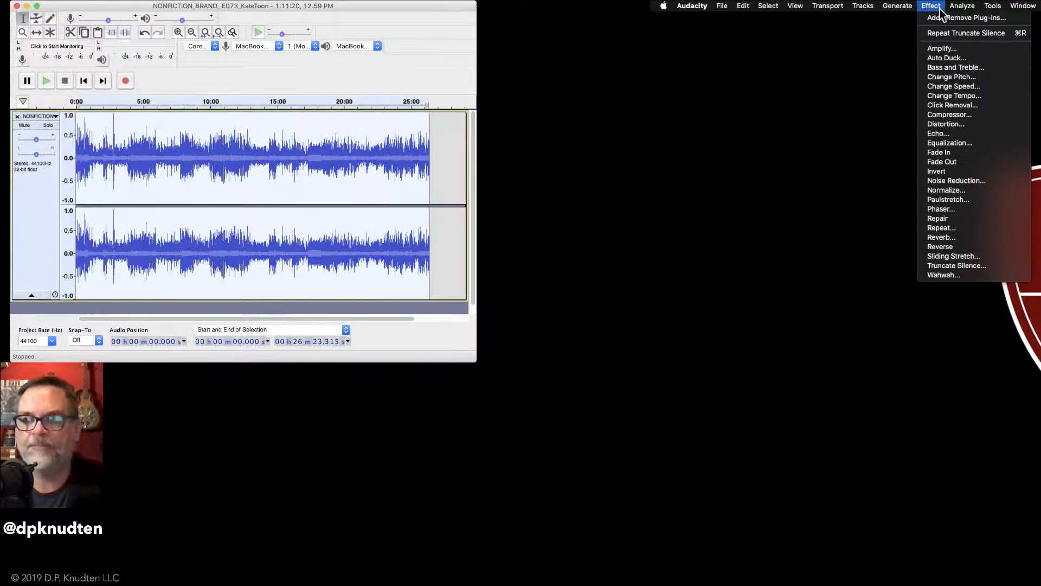
pyautogui.click(963, 115)
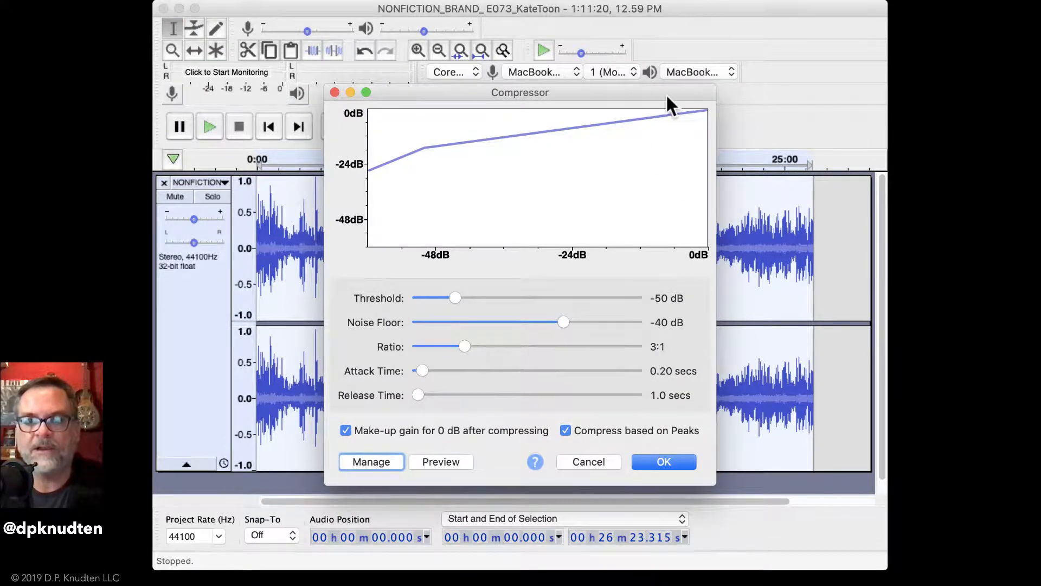
pyautogui.moveTo(667, 96); pyautogui.dragTo(657, 38)
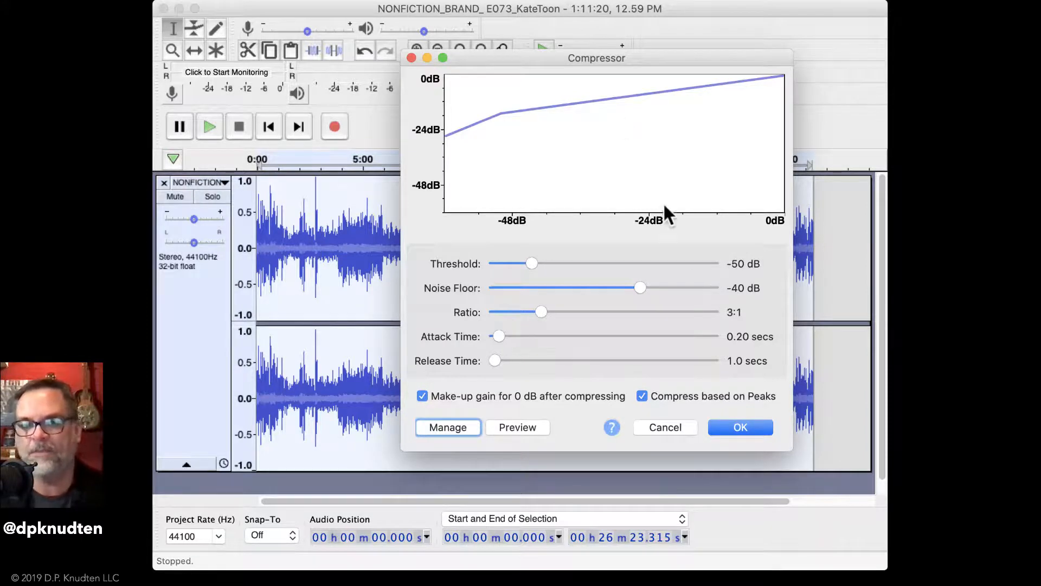
pyautogui.click(749, 427)
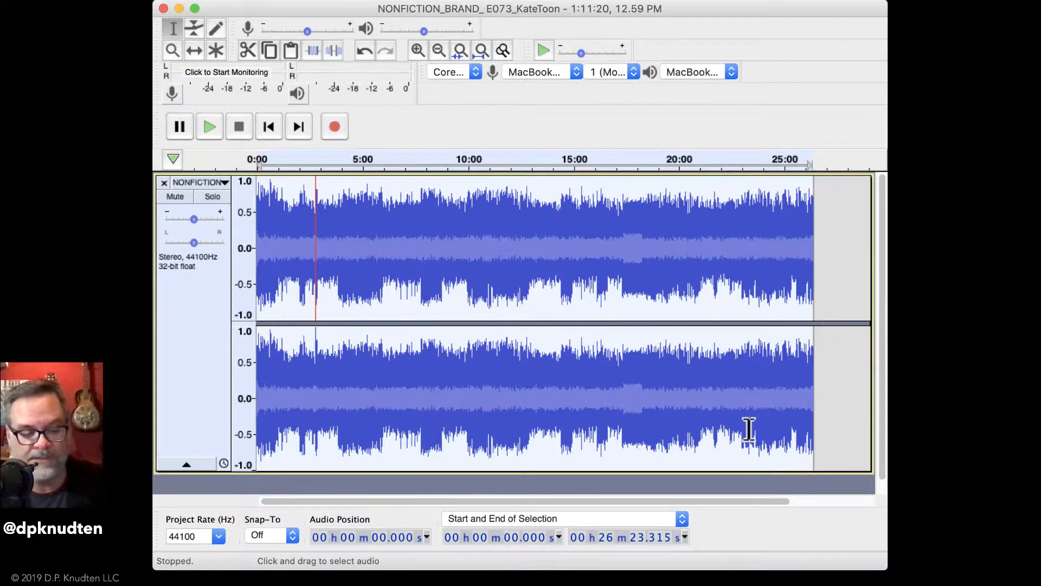
pyautogui.hotkey('ctrl', 'z')
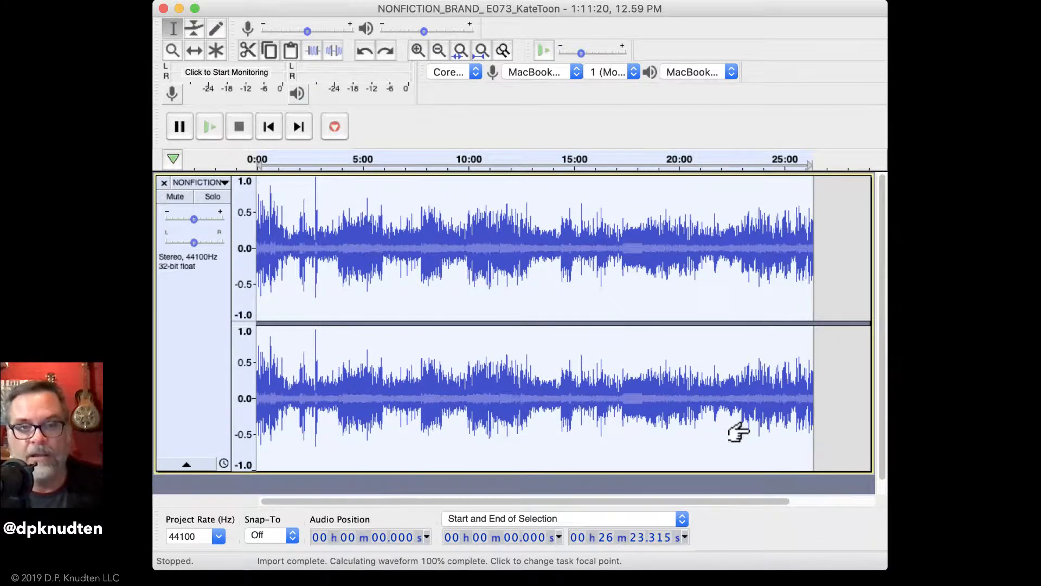
pyautogui.hotkey('ctrl', 'shift', 'z')
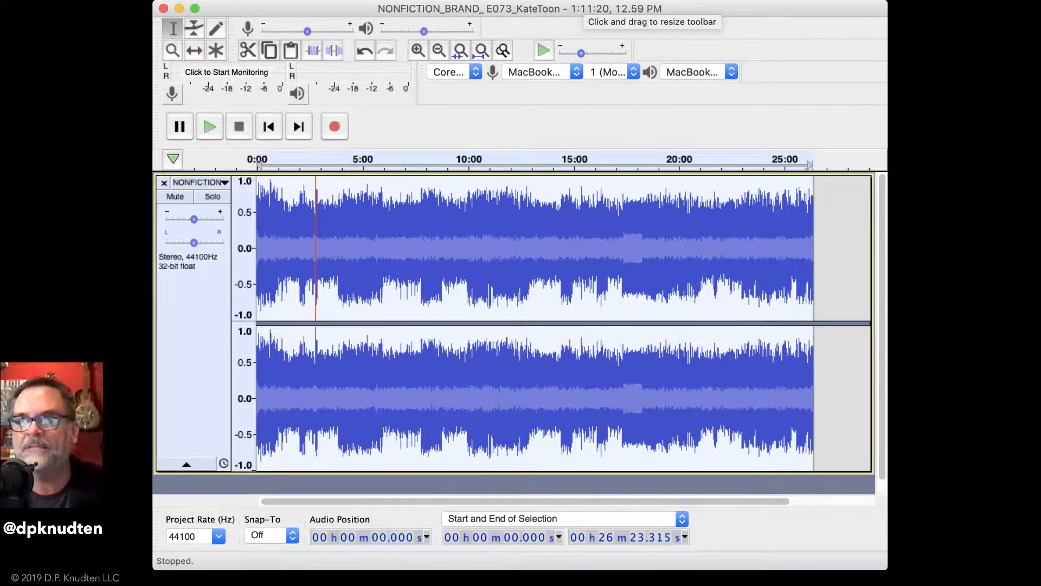
# Normalize the whole track's peak amplitude to -0.5 dB, without DC offset removal or independent stereo channels
pyautogui.click(939, 6)
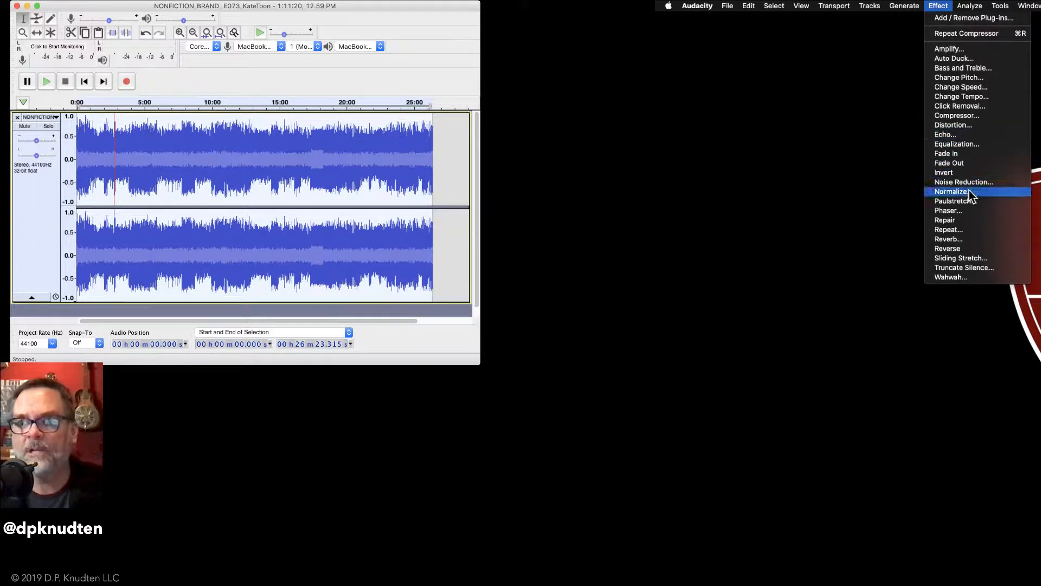
pyautogui.click(970, 192)
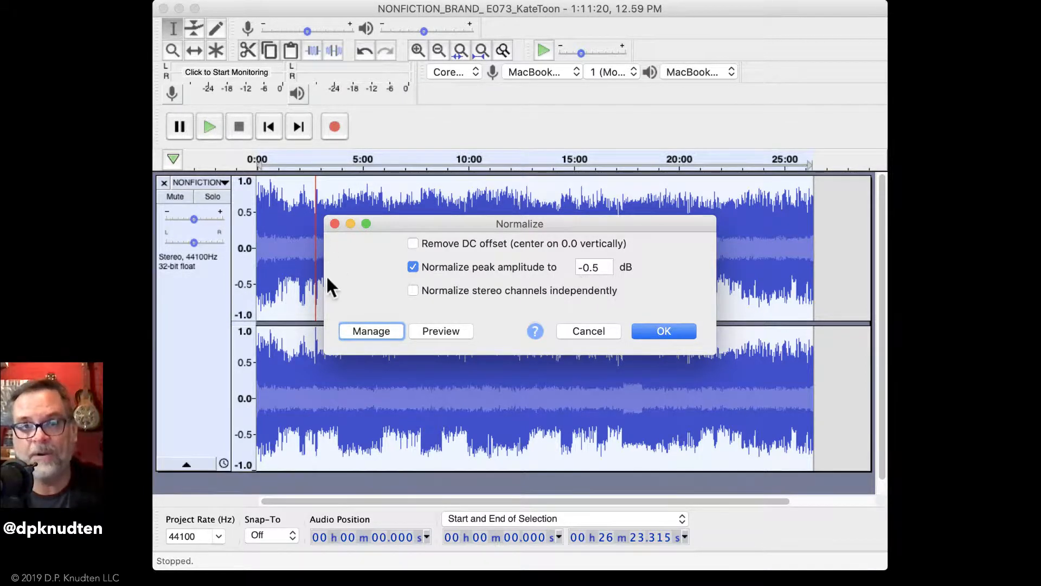
pyautogui.click(672, 332)
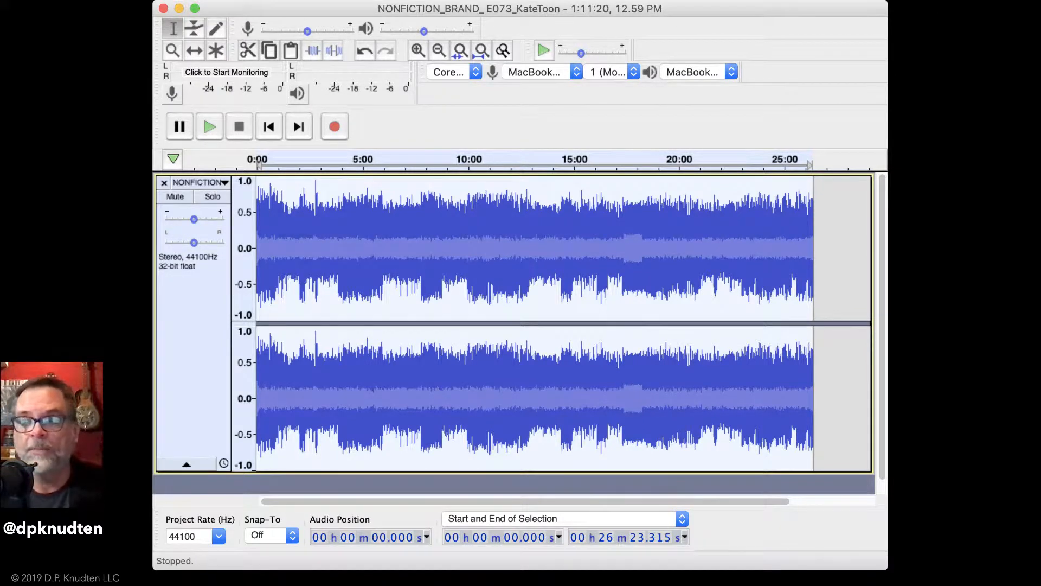
# Export the episode as a constant 192 kbps Joint Stereo MP3 to the E073 episode folder inside NFB_PODCAST
pyautogui.click(928, 7)
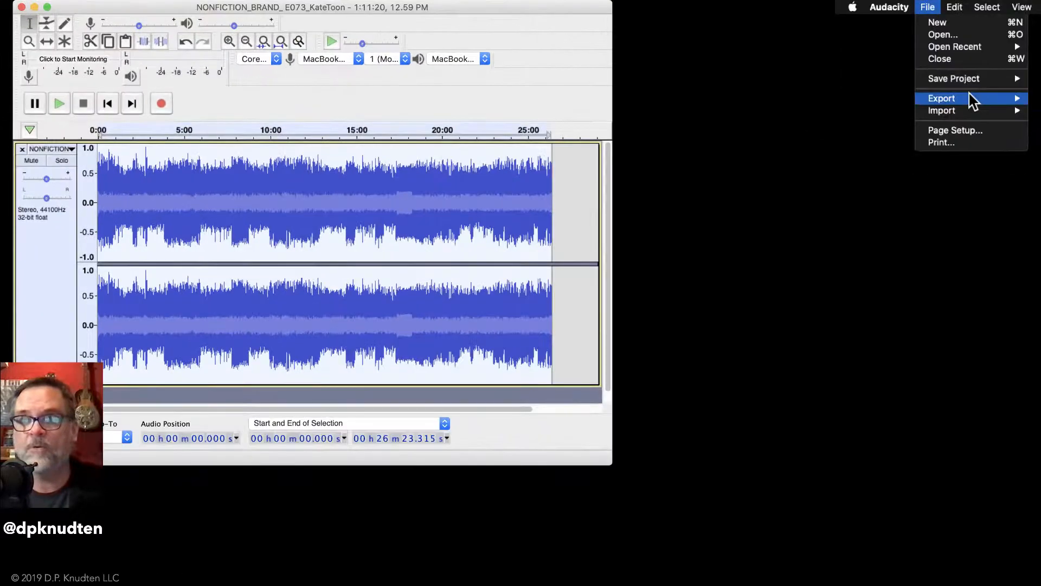
pyautogui.moveTo(970, 99)
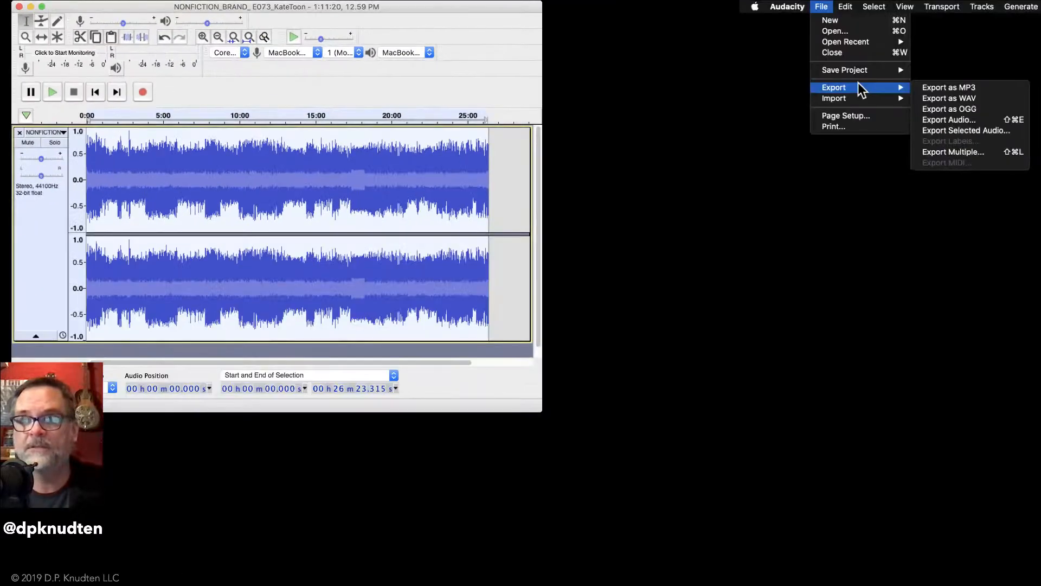
pyautogui.click(944, 91)
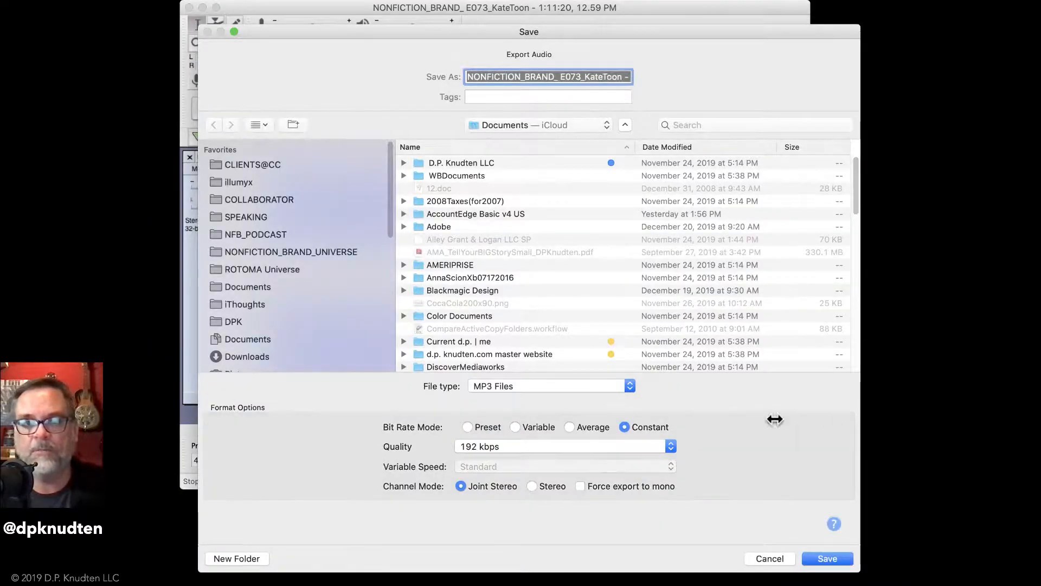
pyautogui.click(251, 234)
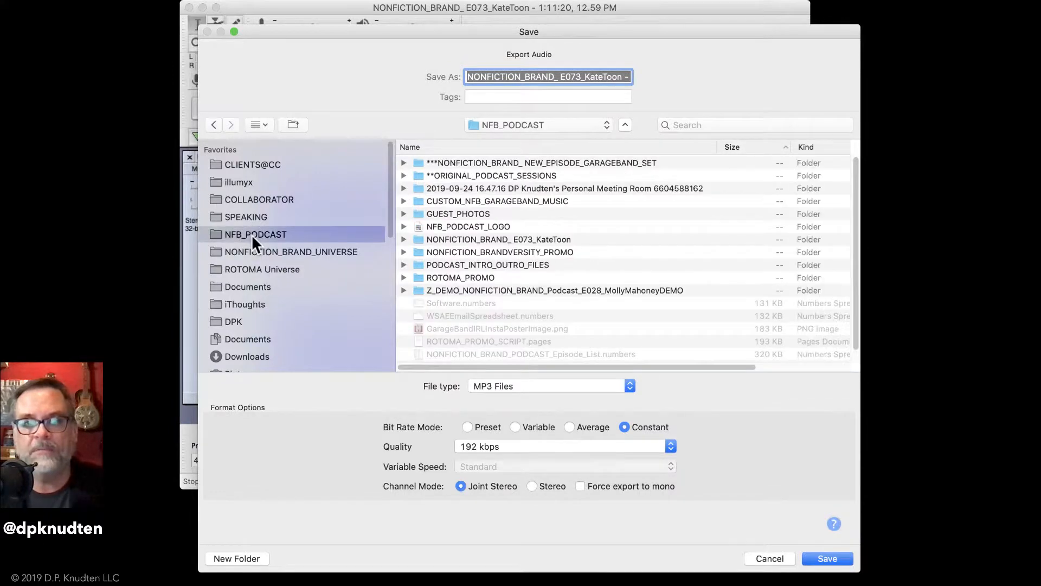
pyautogui.doubleClick(496, 239)
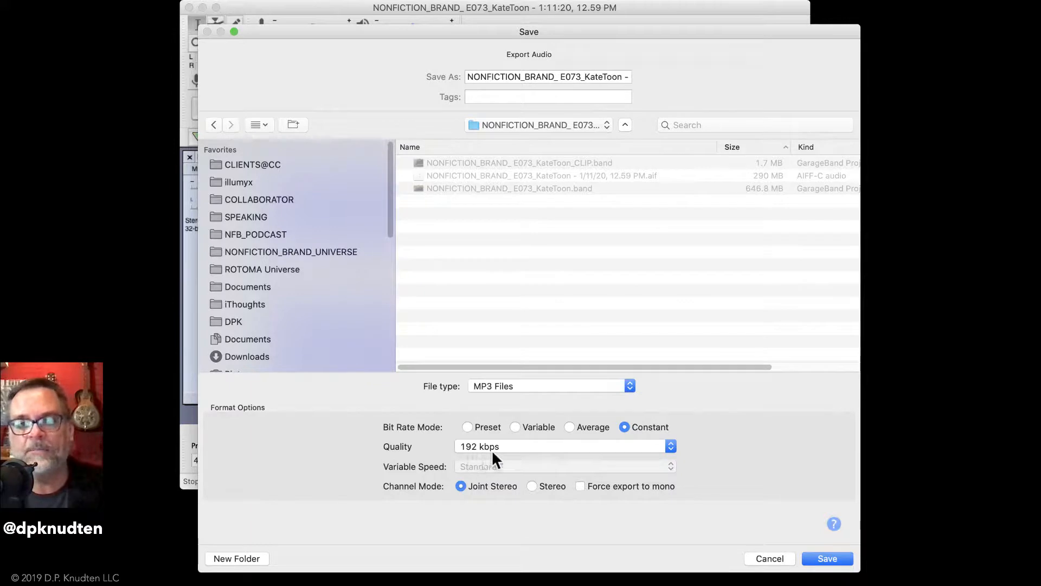
pyautogui.click(514, 447)
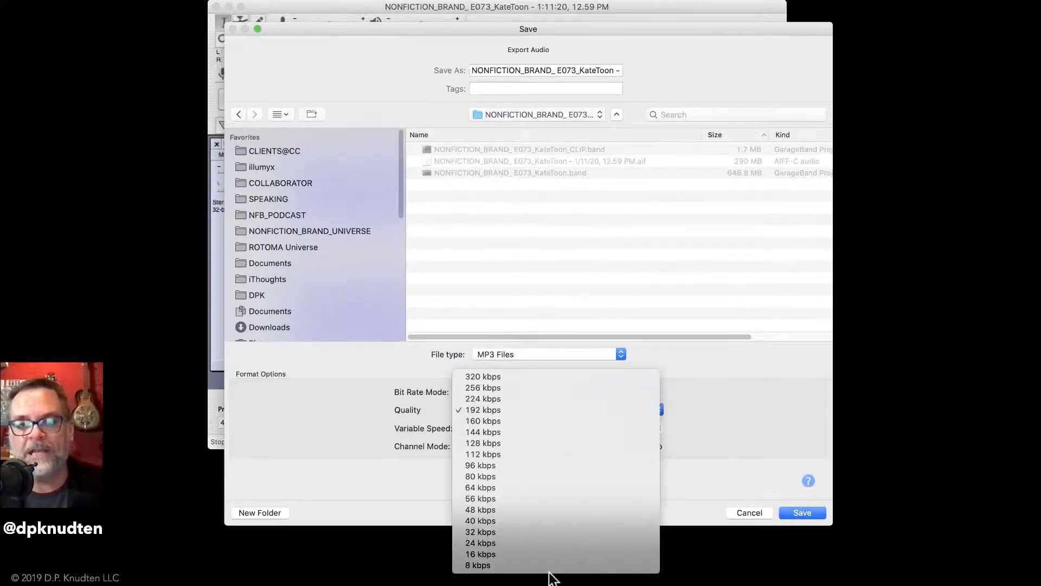
pyautogui.click(526, 409)
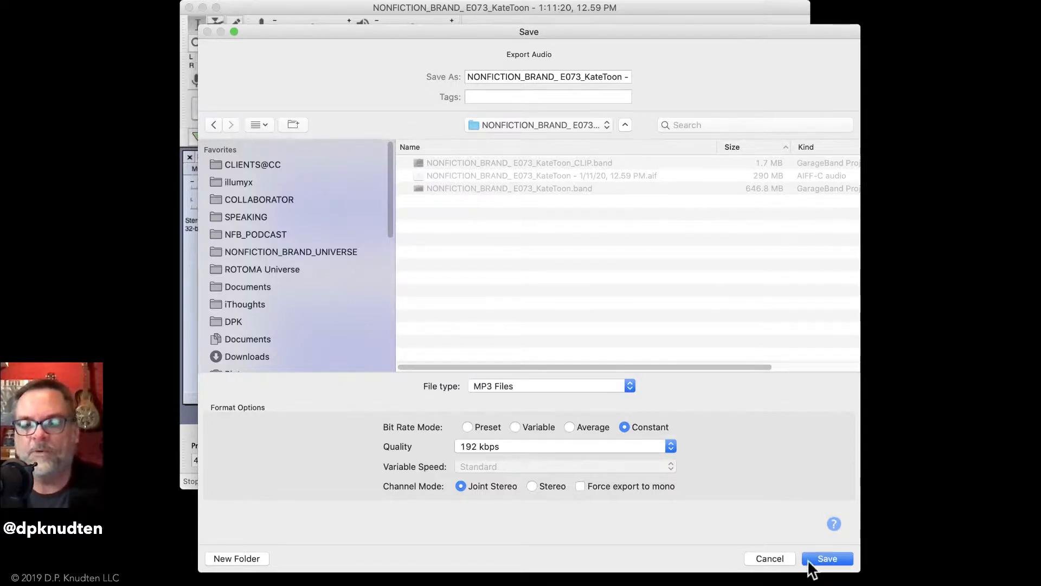
pyautogui.click(824, 558)
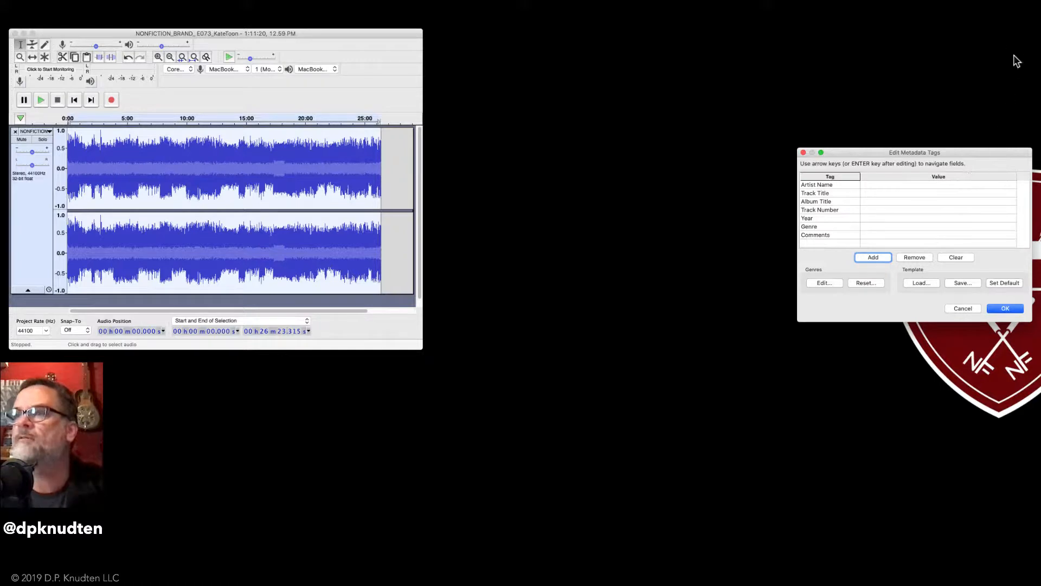
# Load the NONFICTIONBRANDPodcast.xml template into the export's metadata tags
pyautogui.moveTo(958, 155); pyautogui.dragTo(336, 198)
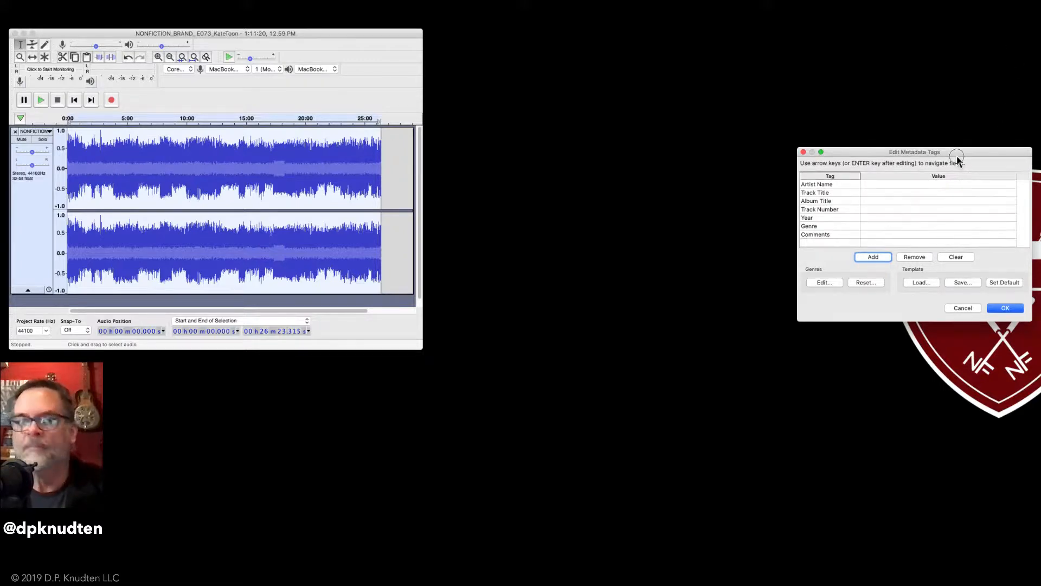
pyautogui.moveTo(728, 290); pyautogui.dragTo(587, 245)
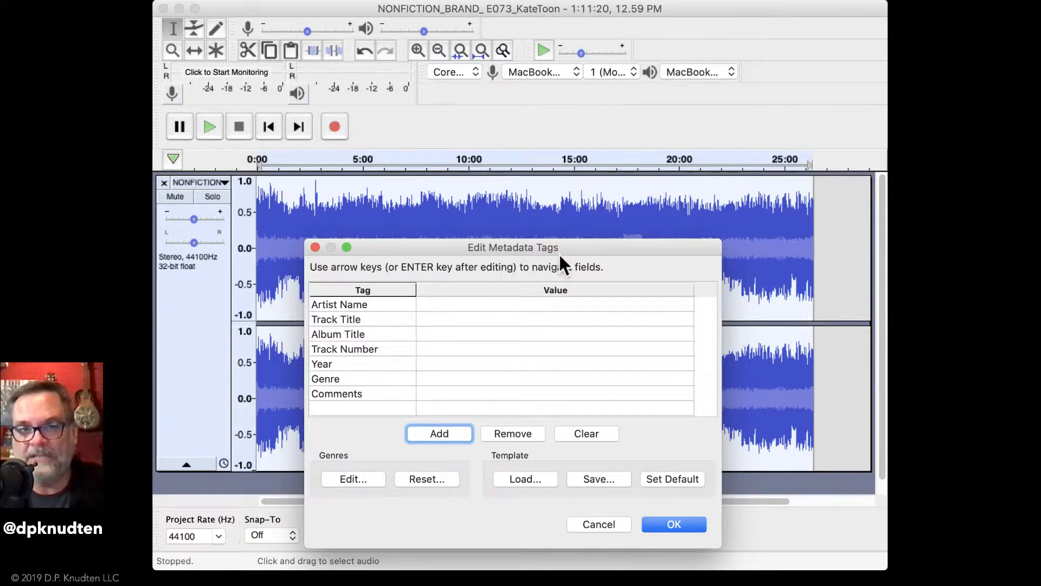
pyautogui.click(525, 480)
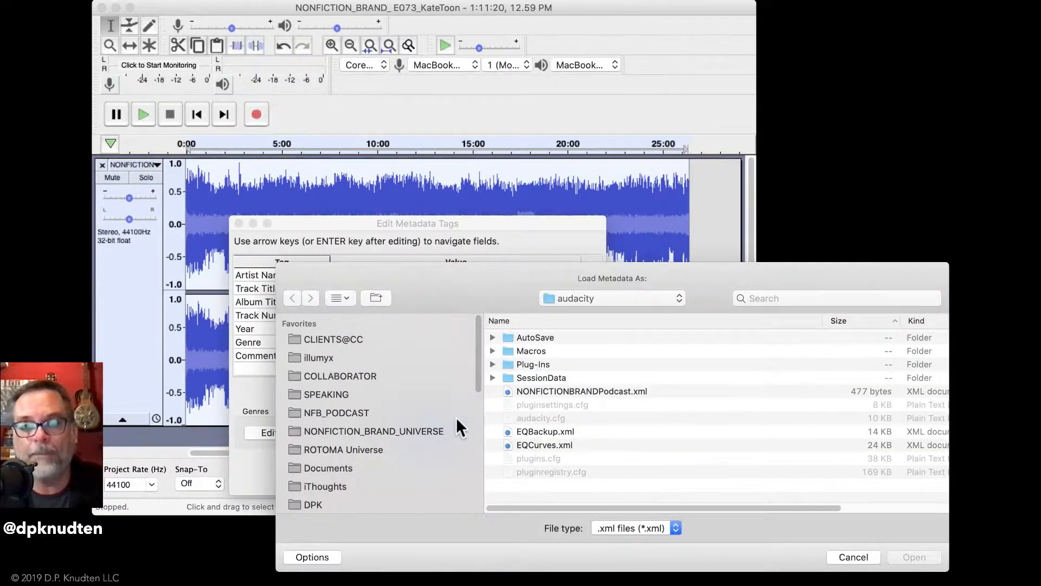
pyautogui.click(544, 392)
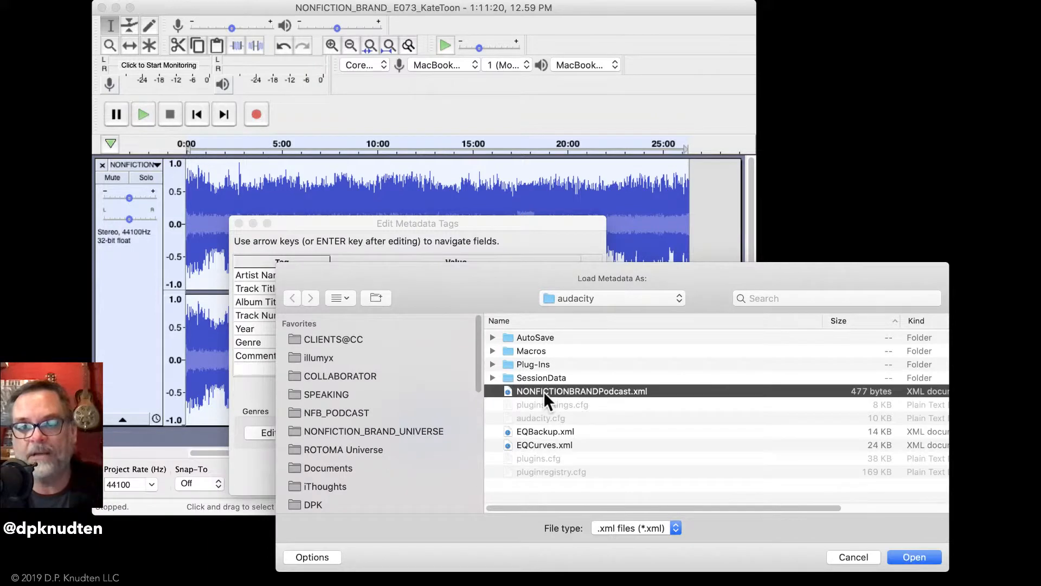
pyautogui.click(914, 559)
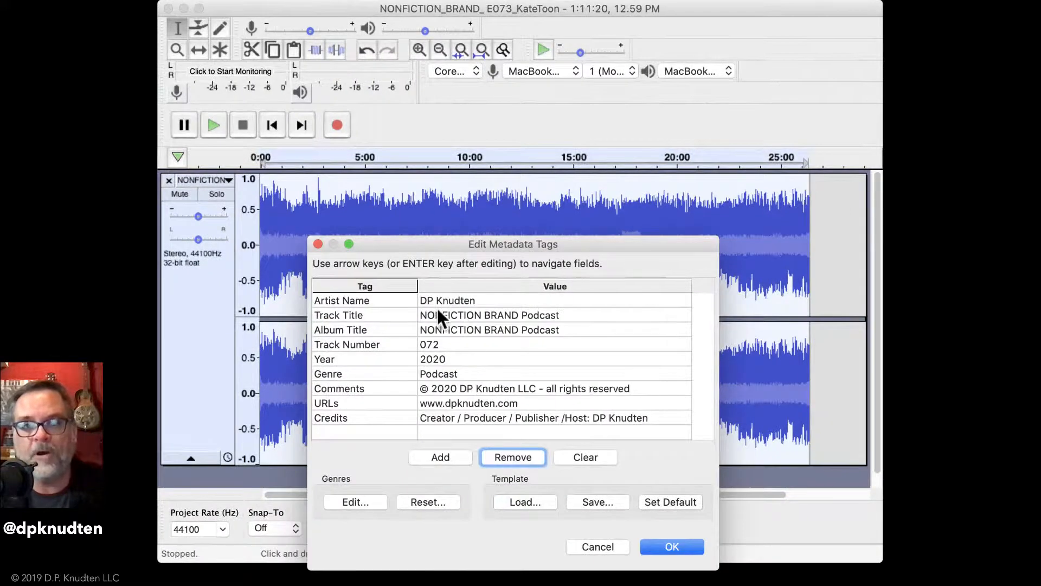
# Set the Track Number metadata tag to 073
pyautogui.click(445, 347)
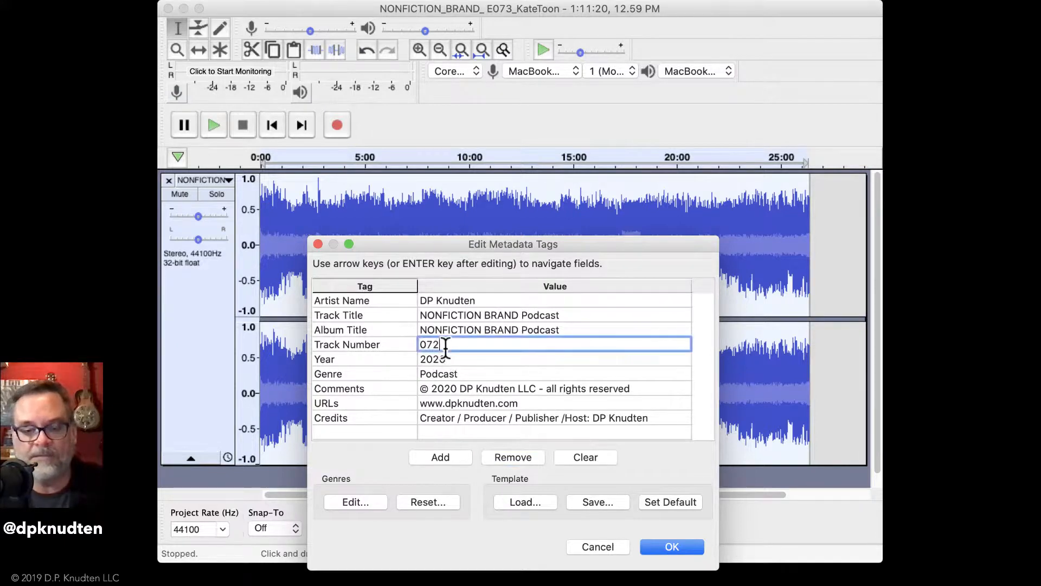
pyautogui.press('BackSpace')
pyautogui.write('3')
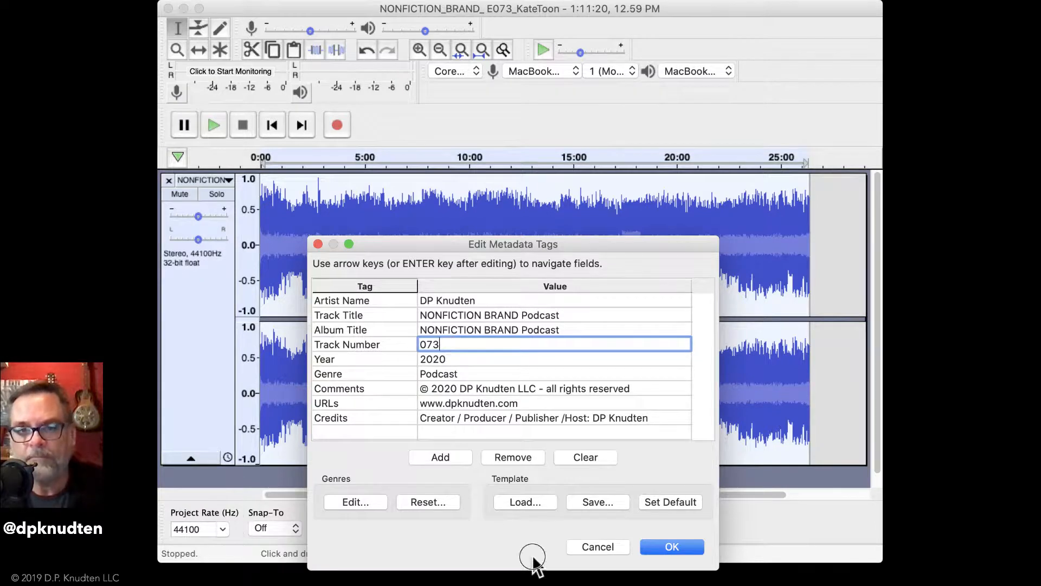
# Save the tags over the existing NONFICTIONBRANDPodcast.xml template, and accept the metadata to complete the MP3 export
pyautogui.click(598, 501)
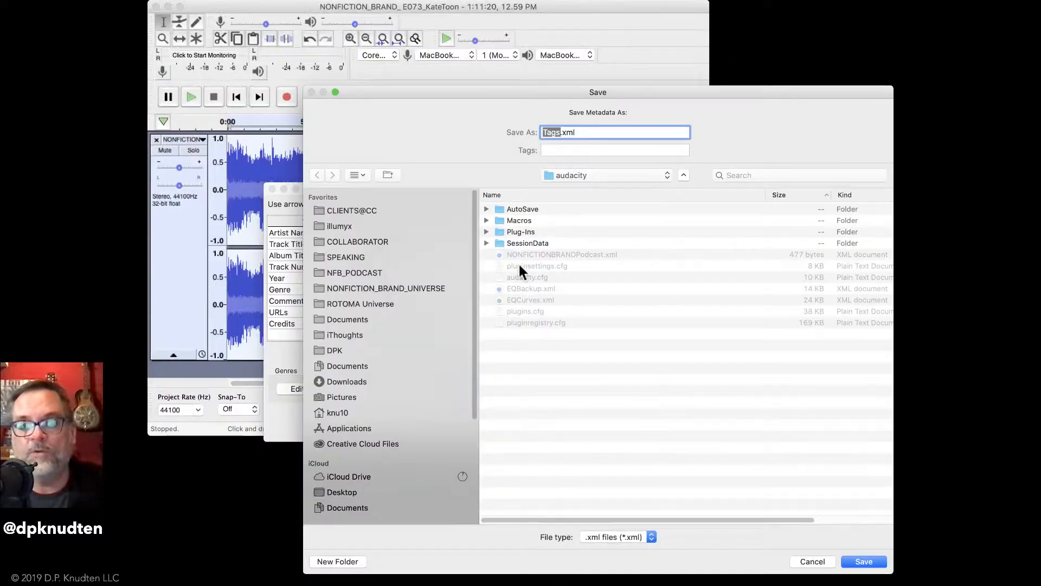
pyautogui.click(521, 255)
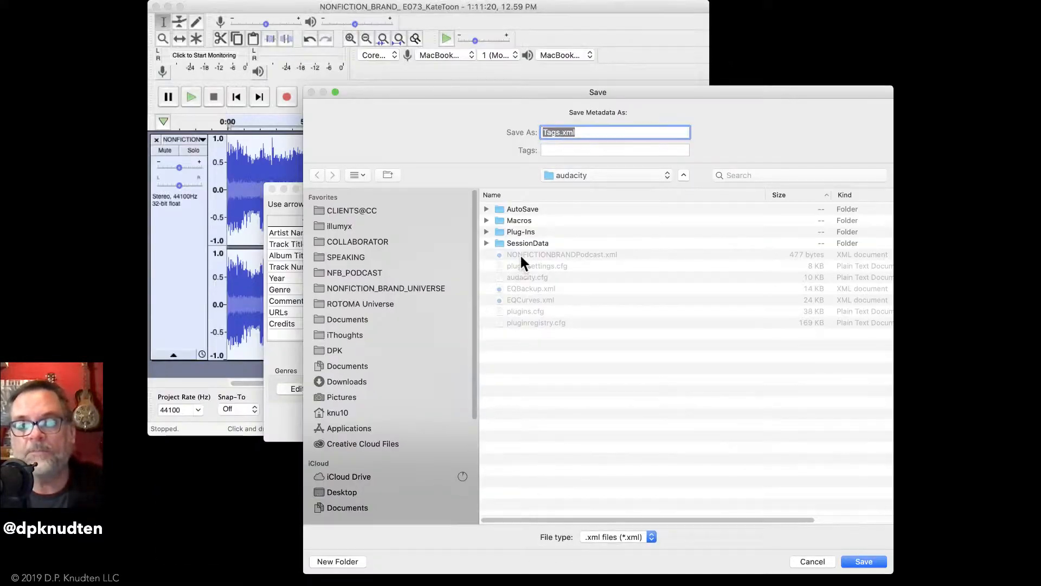
pyautogui.click(863, 561)
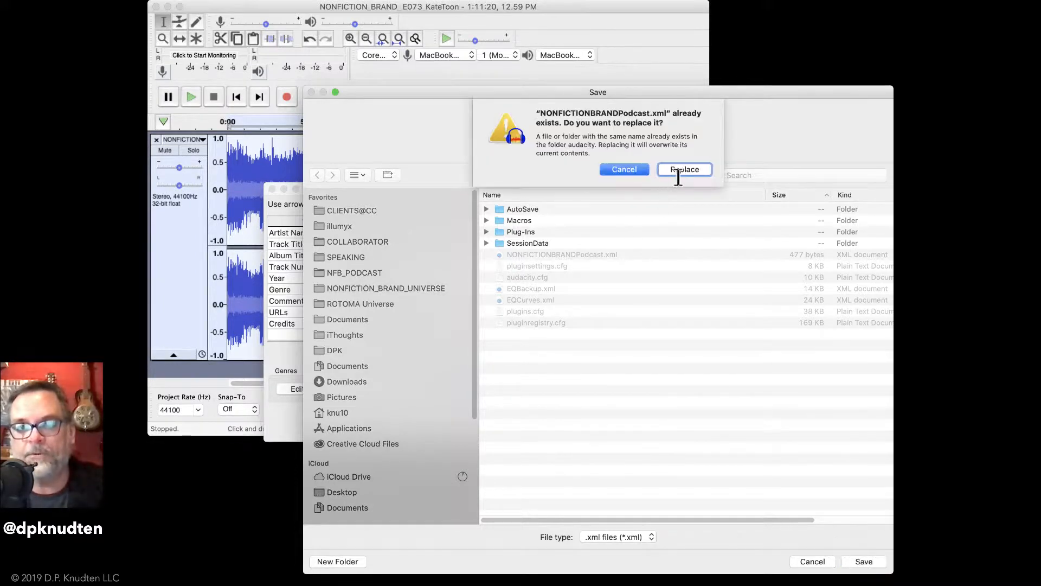
pyautogui.click(678, 172)
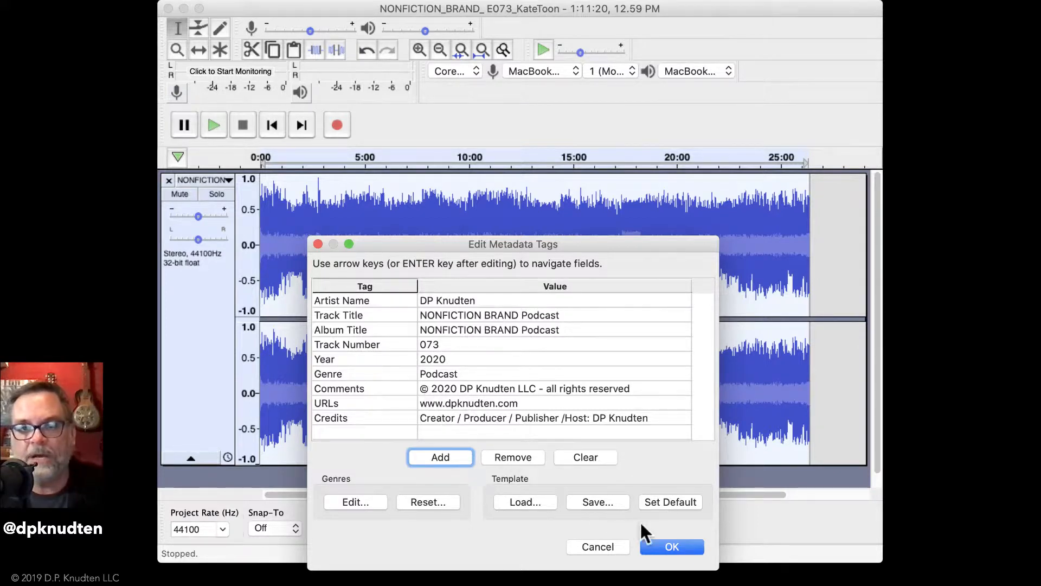
pyautogui.click(681, 549)
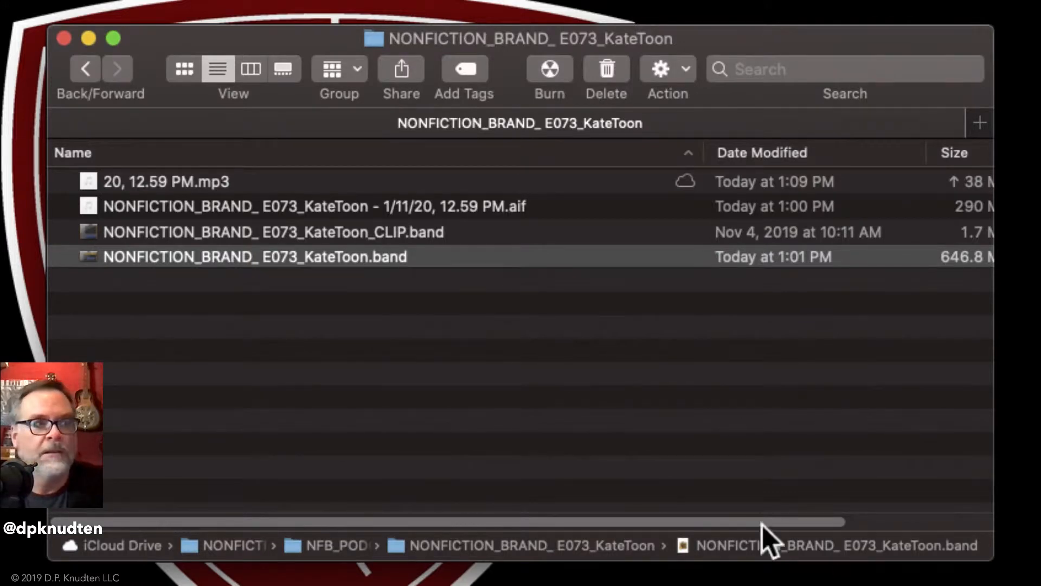
# Switch to the episode folder in Finder and select the main E073 GarageBand project file
pyautogui.click(372, 410)
pyautogui.click(289, 249)
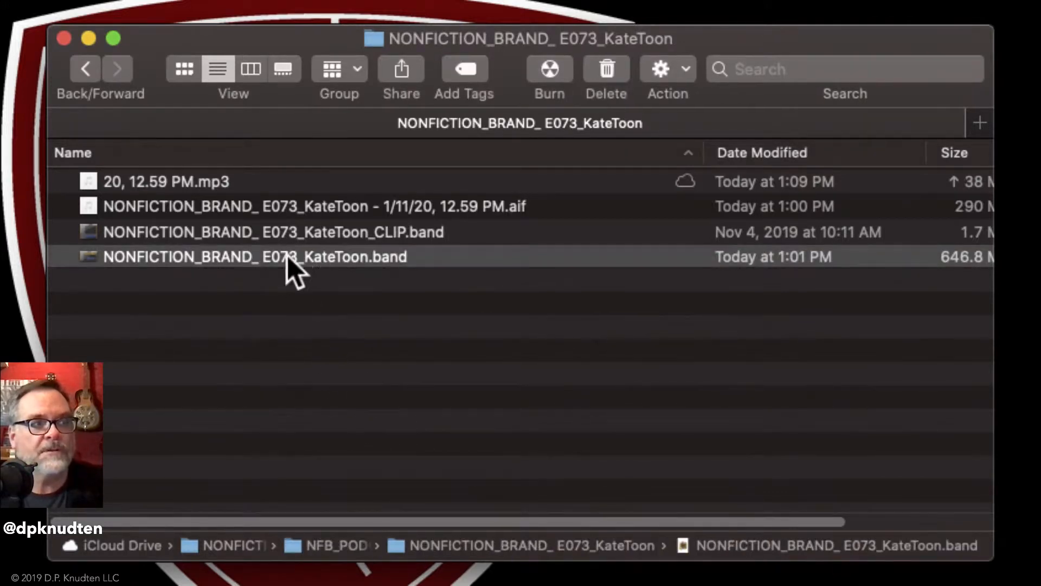
# Copy the main E073 GarageBand project's base name and rename the exported MP3 with it, keeping the .mp3 extension
pyautogui.press('Return')
pyautogui.press('super+c')
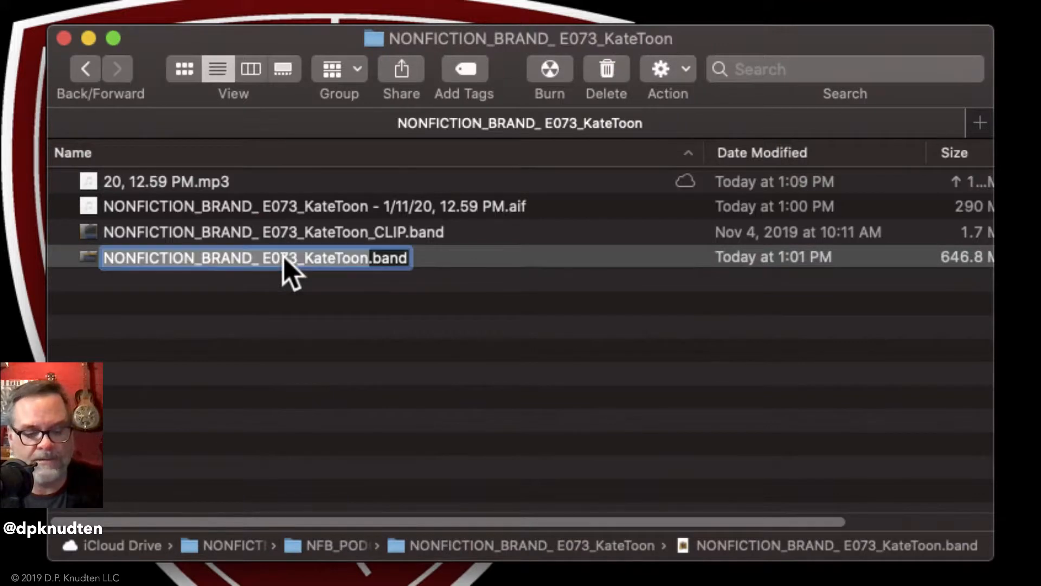
pyautogui.click(153, 187)
pyautogui.click(154, 185)
pyautogui.press('super+v')
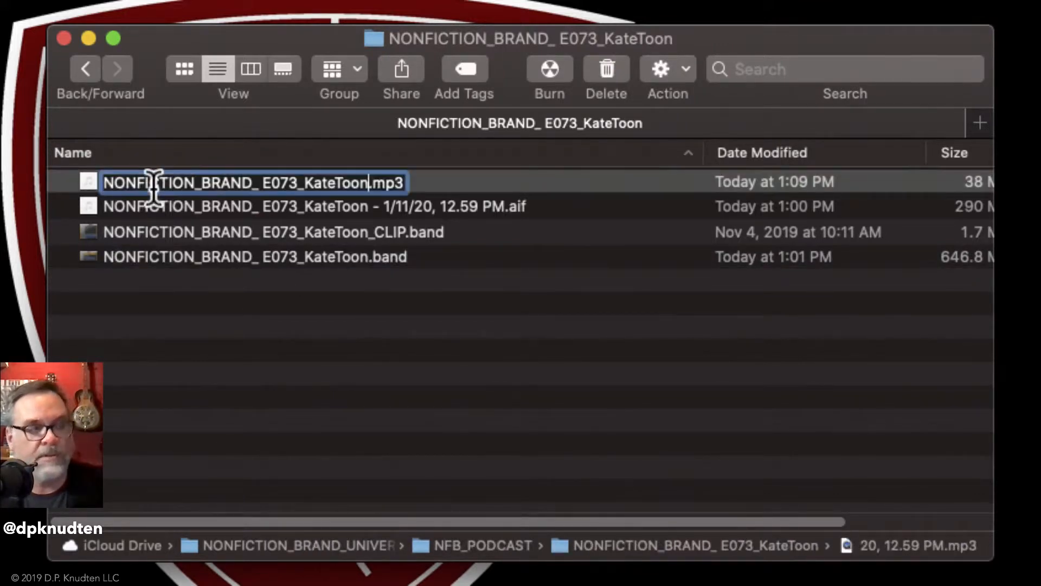
pyautogui.press('Return')
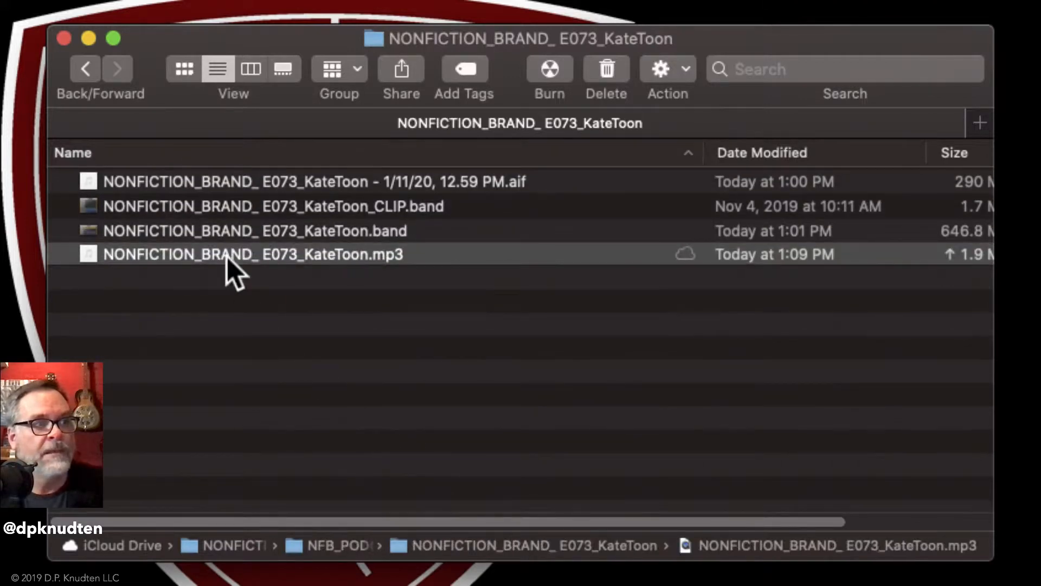
# Open the renamed E073 MP3 in QuickTime Player and play its opening seconds to check the audio, pausing after about 21 seconds
pyautogui.doubleClick(90, 255)
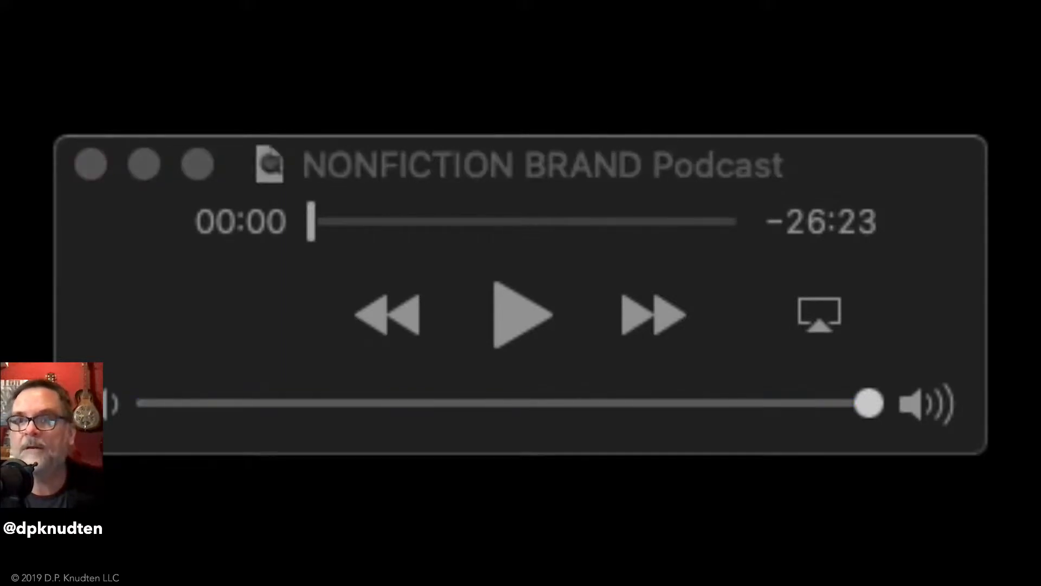
pyautogui.click(512, 310)
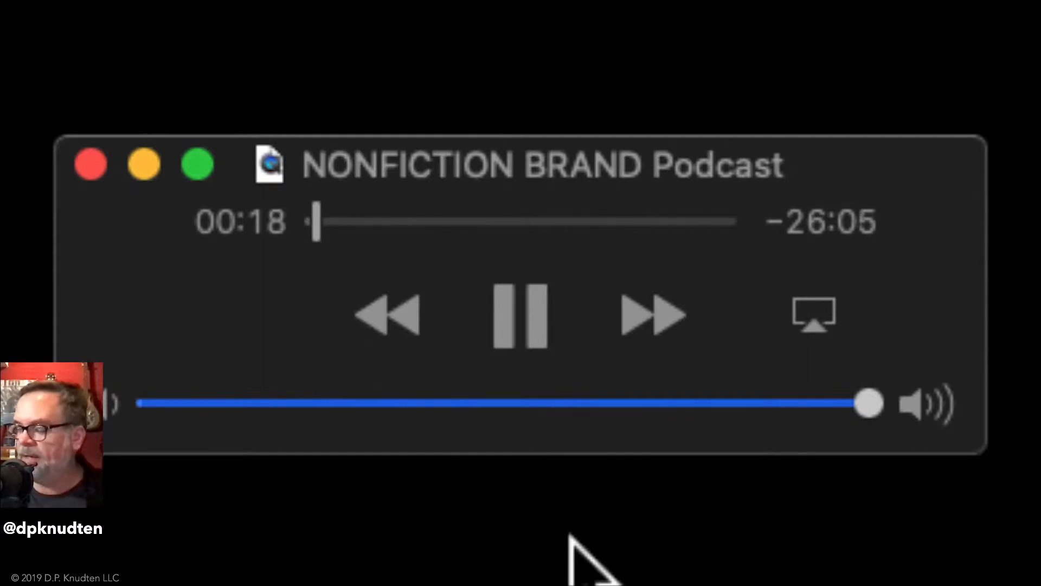
pyautogui.click(524, 328)
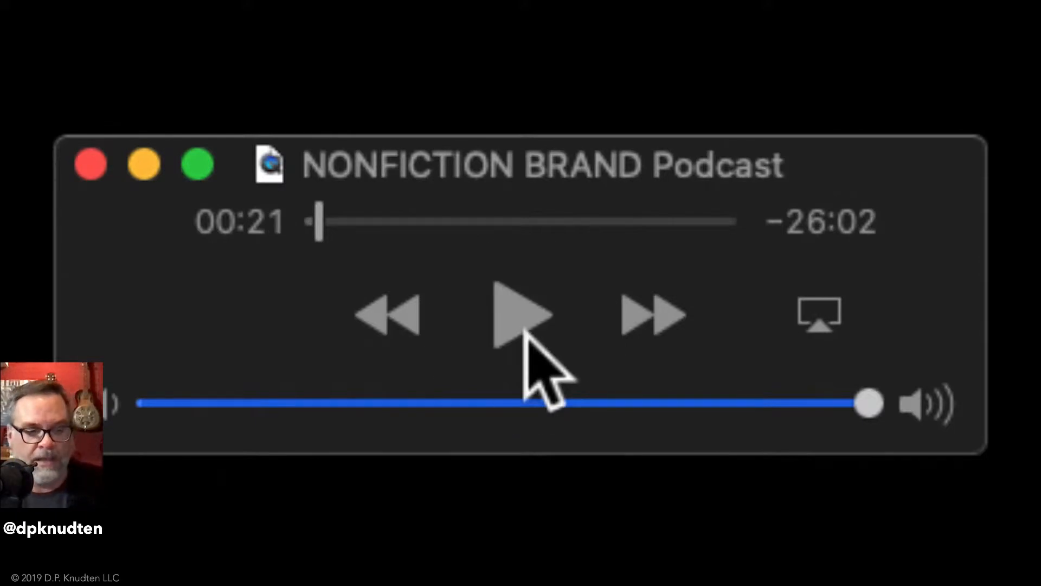